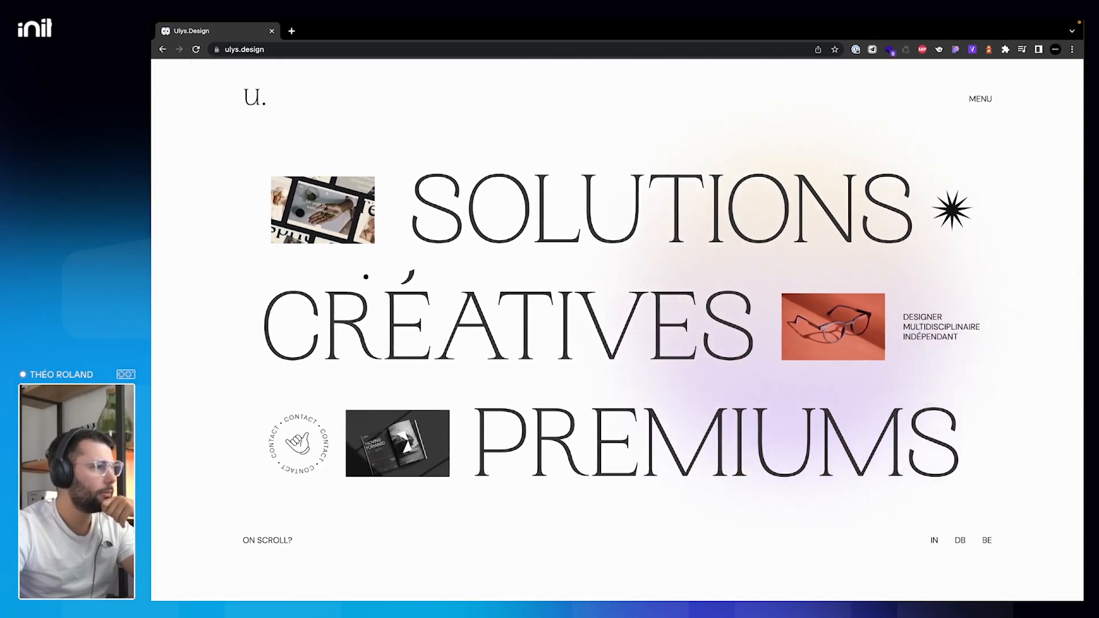
Examine the ulys.design homepage from the hero headline through the services and selected projects to the testimonials.
scroll(612, 346, down, 5)
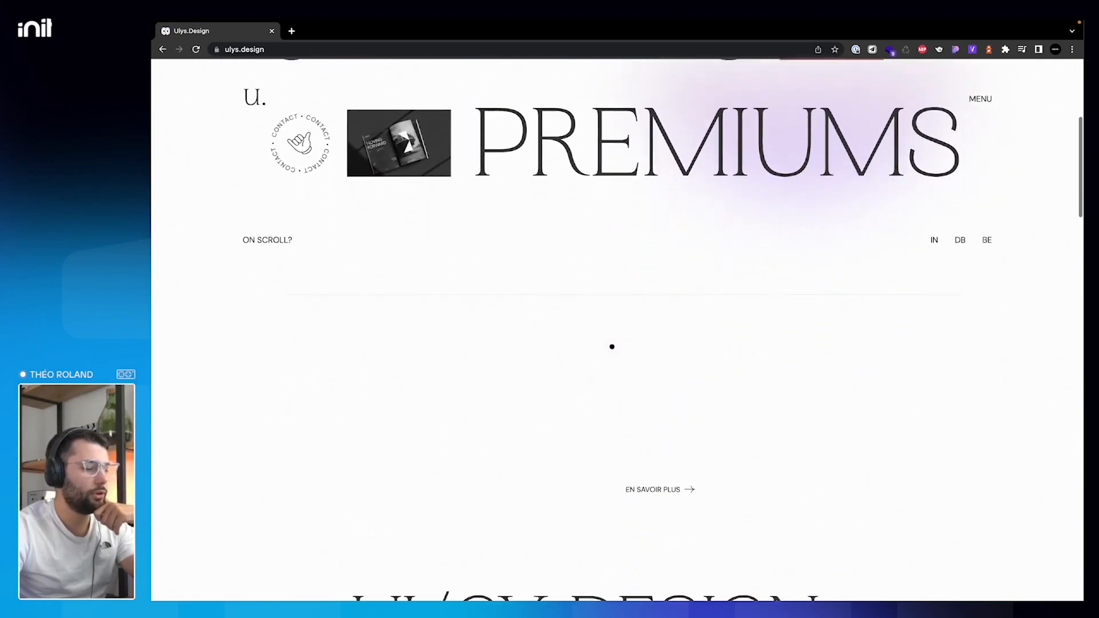
scroll(612, 347, down, 5)
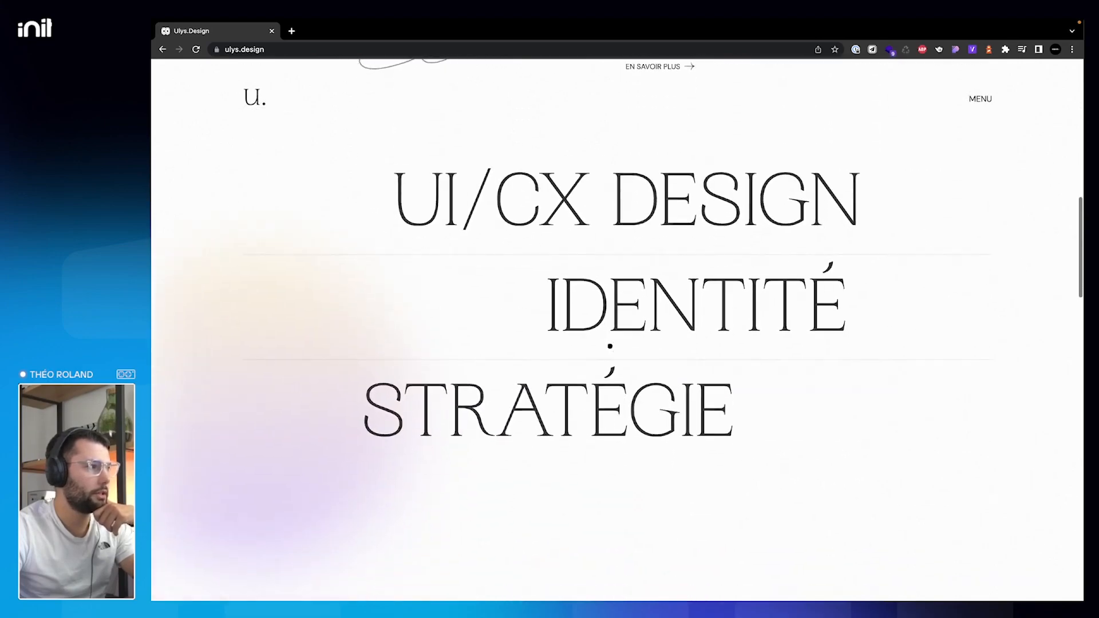
scroll(610, 347, down, 8)
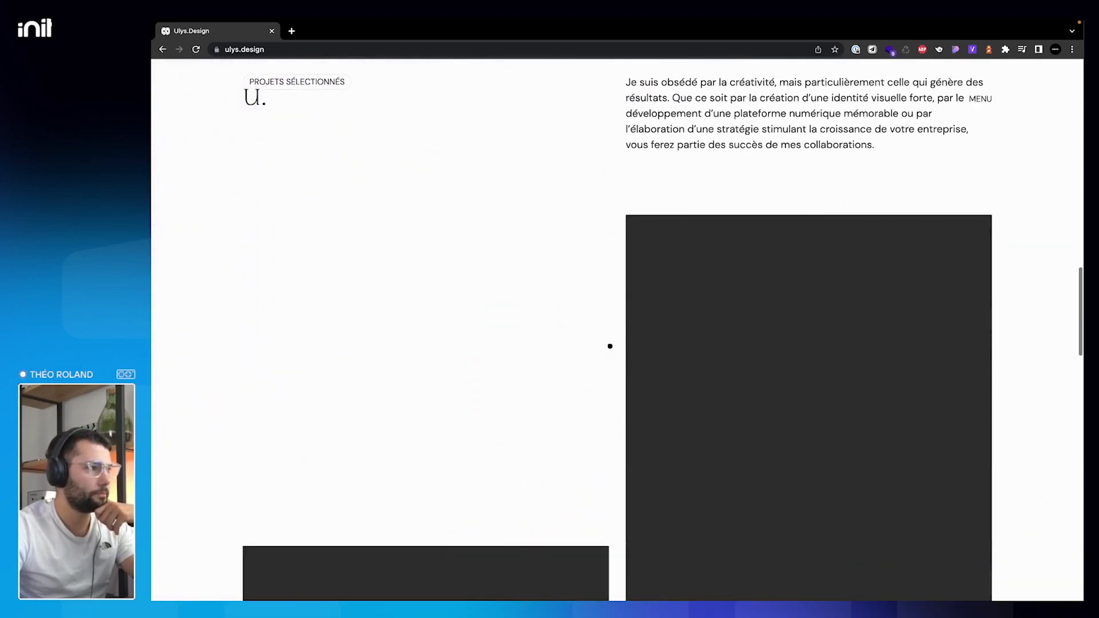
scroll(610, 346, down, 3)
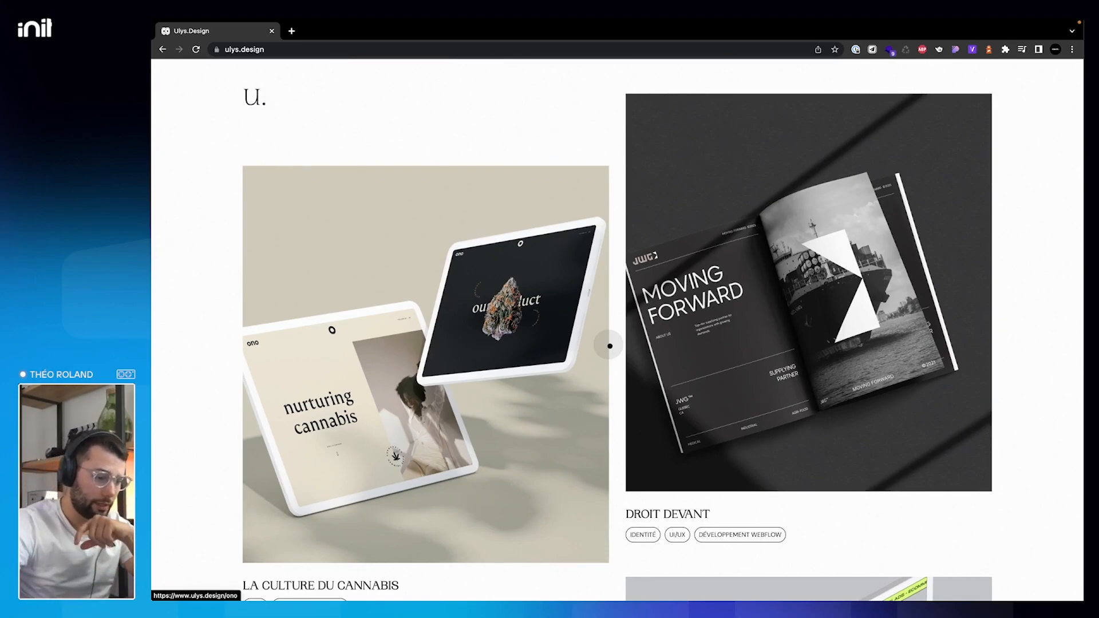
scroll(611, 346, down, 3)
scroll(618, 347, down, 4)
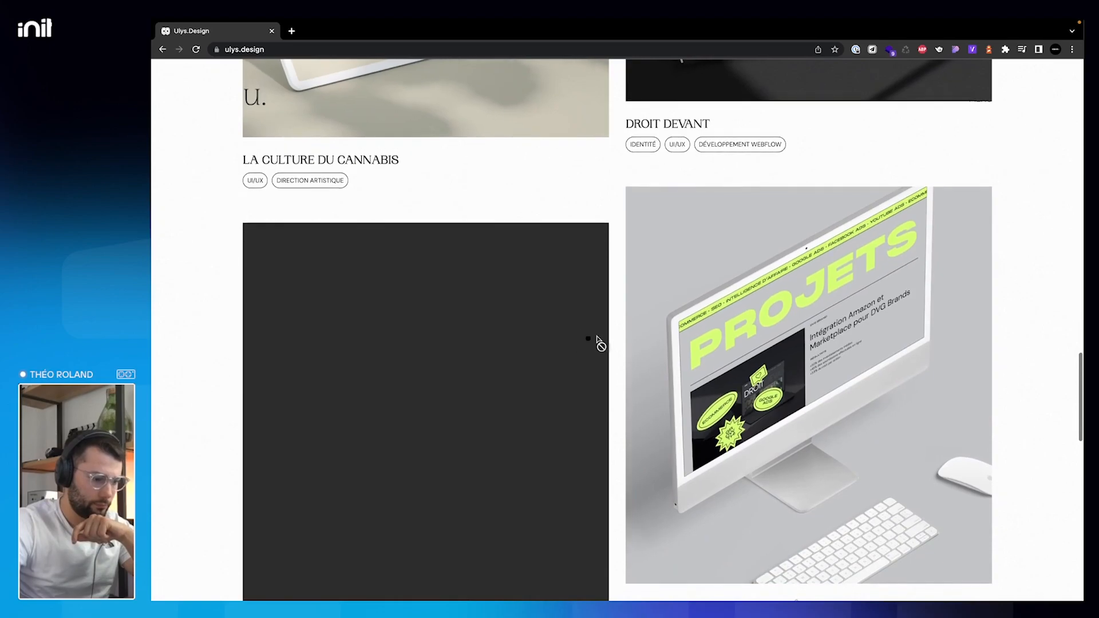
scroll(612, 346, down, 4)
scroll(612, 347, down, 4)
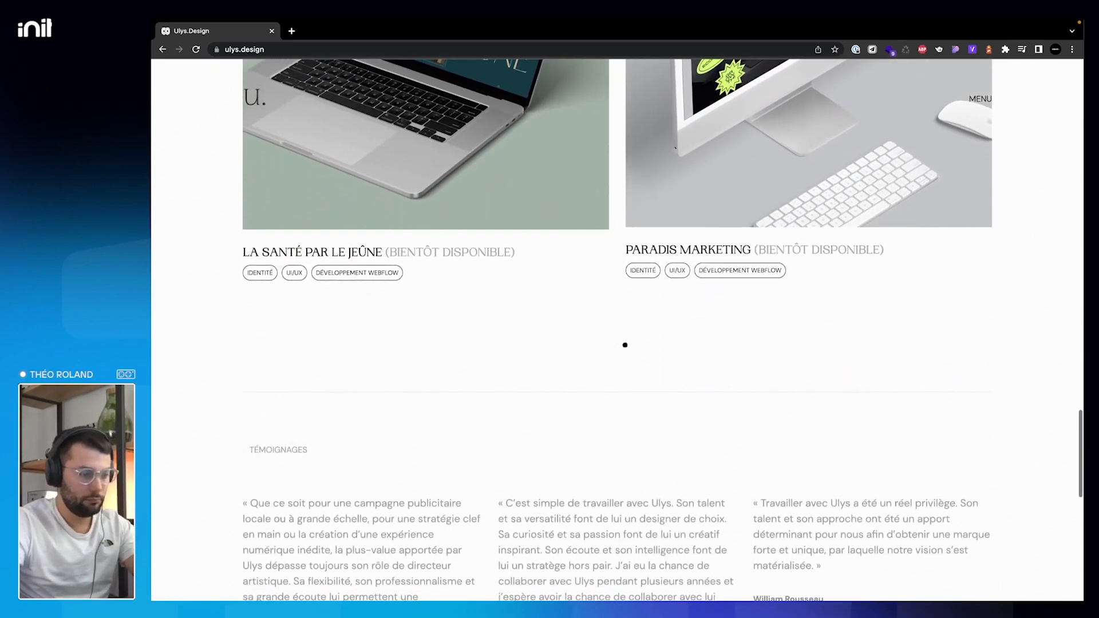
Review the layout and scroll behaviour of the selected projects grid and the testimonials section once more.
scroll(625, 345, up, 20)
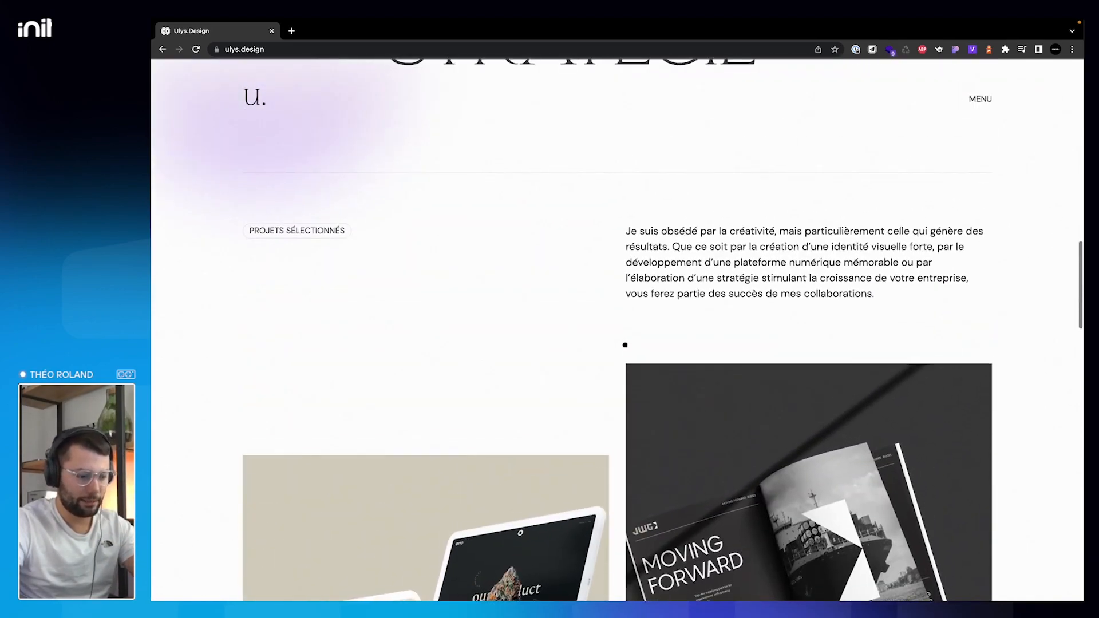
scroll(626, 346, down, 5)
scroll(625, 345, up, 2)
scroll(625, 346, up, 5)
scroll(625, 345, down, 14)
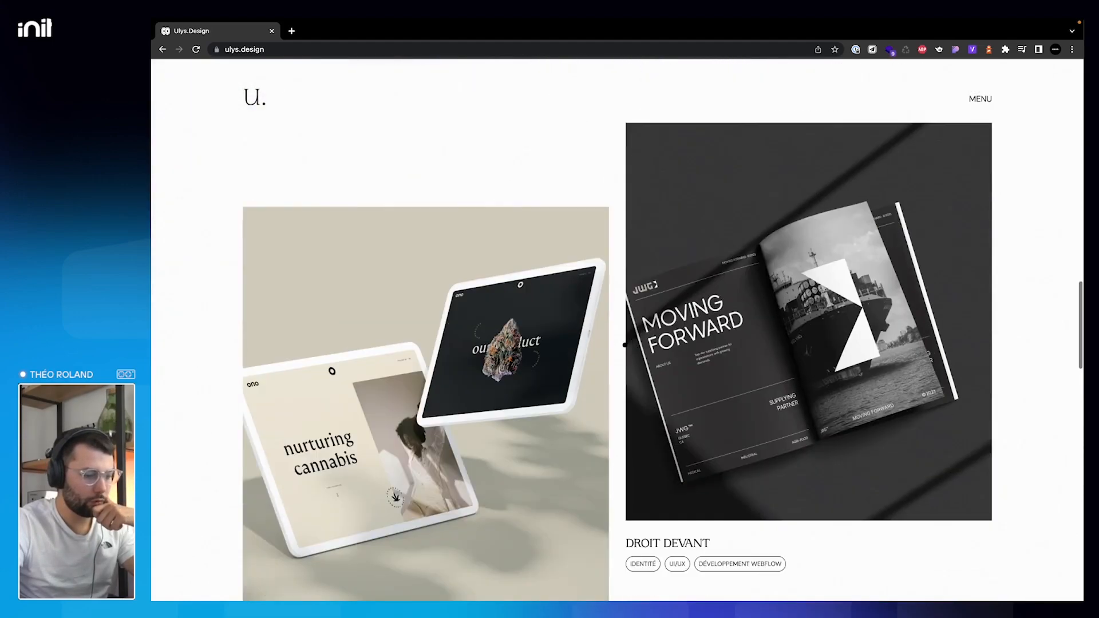
scroll(625, 346, down, 15)
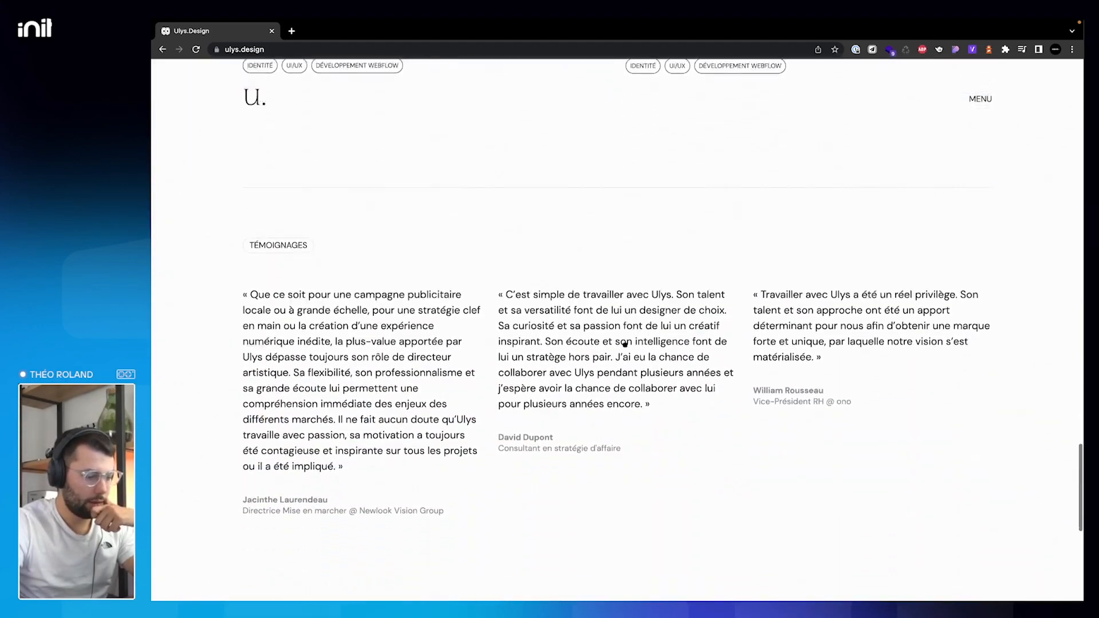
scroll(625, 343, up, 12)
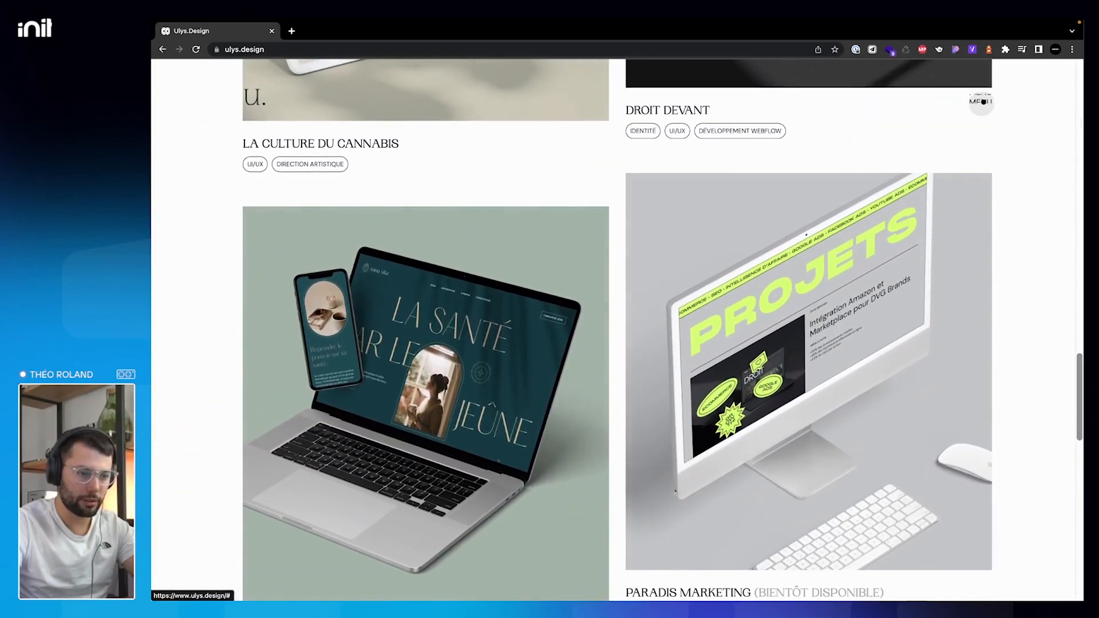
Check the reference site's navigation menu, close it, and return to the hero section.
click(982, 100)
click(984, 101)
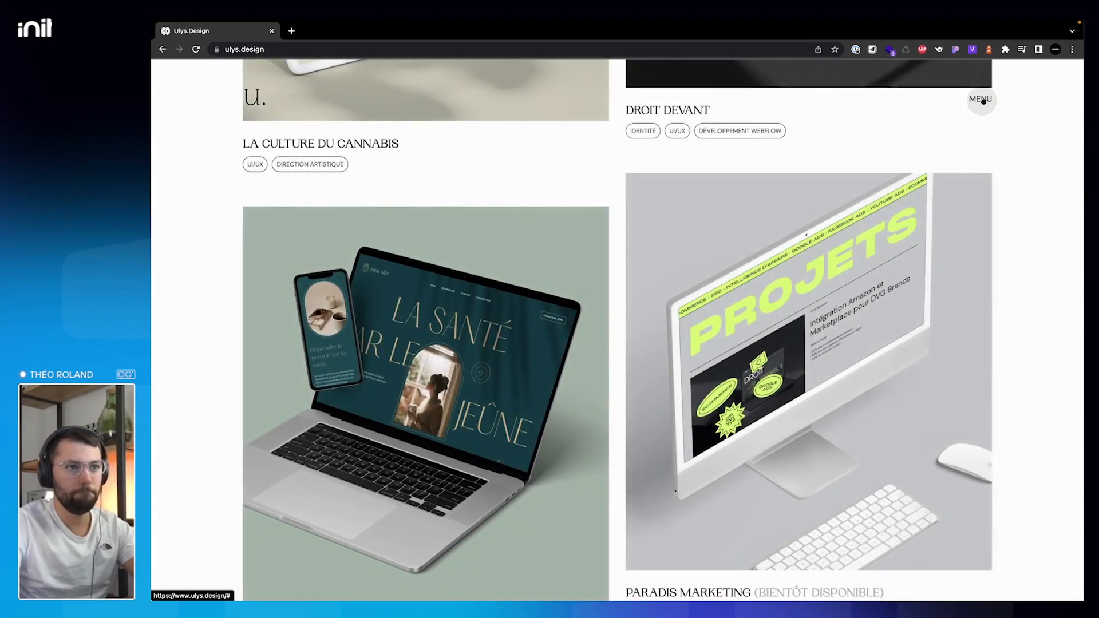
scroll(642, 206, up, 2)
scroll(641, 206, up, 6)
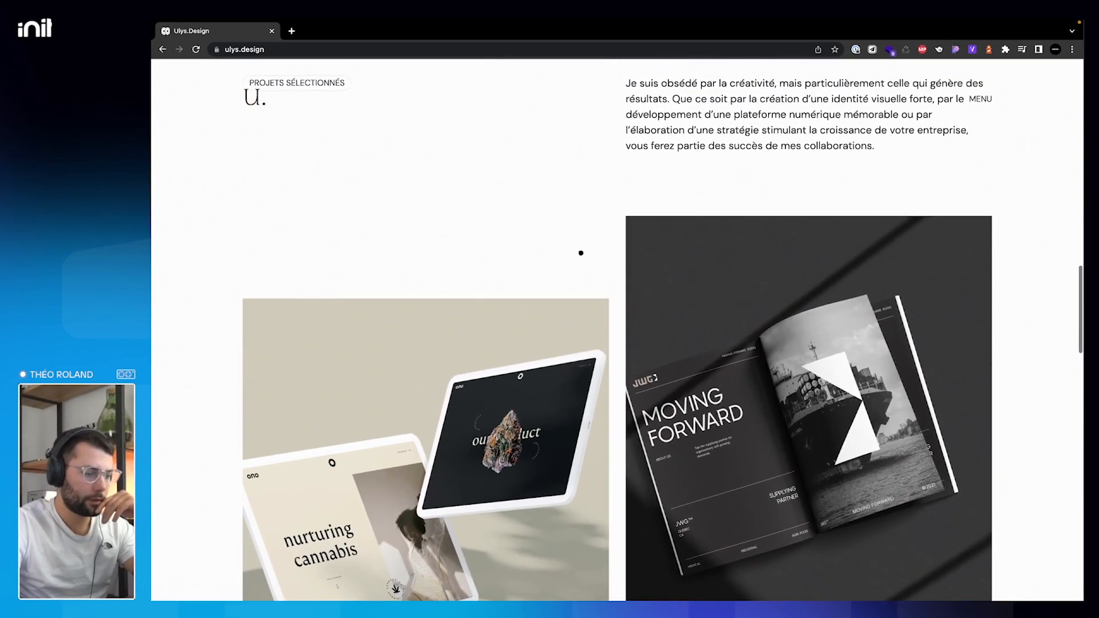
scroll(602, 252, up, 5)
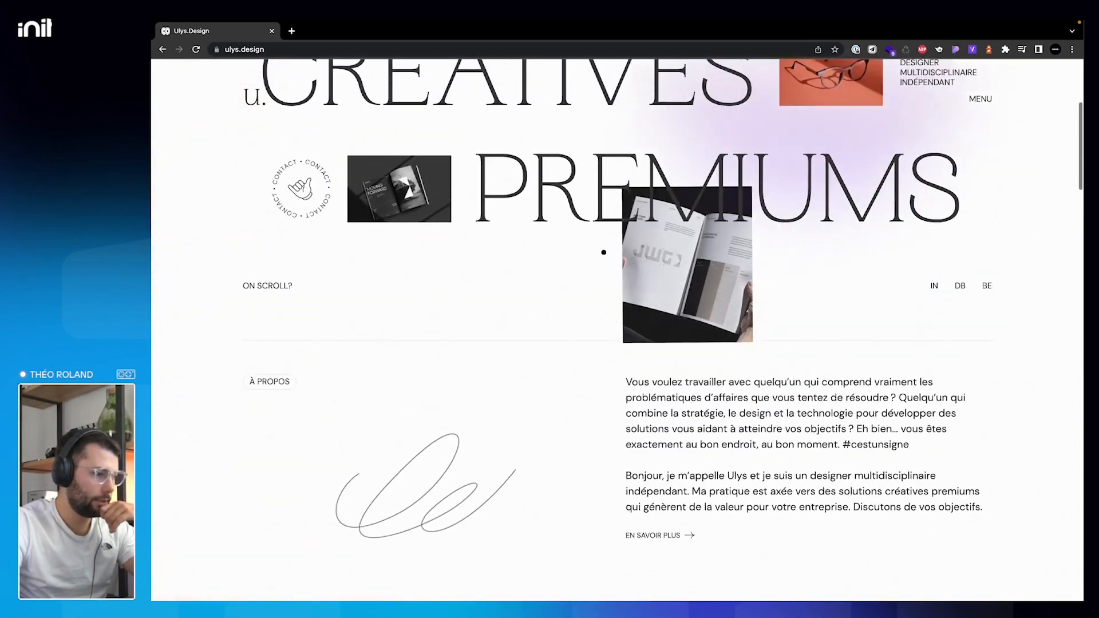
scroll(604, 252, up, 2)
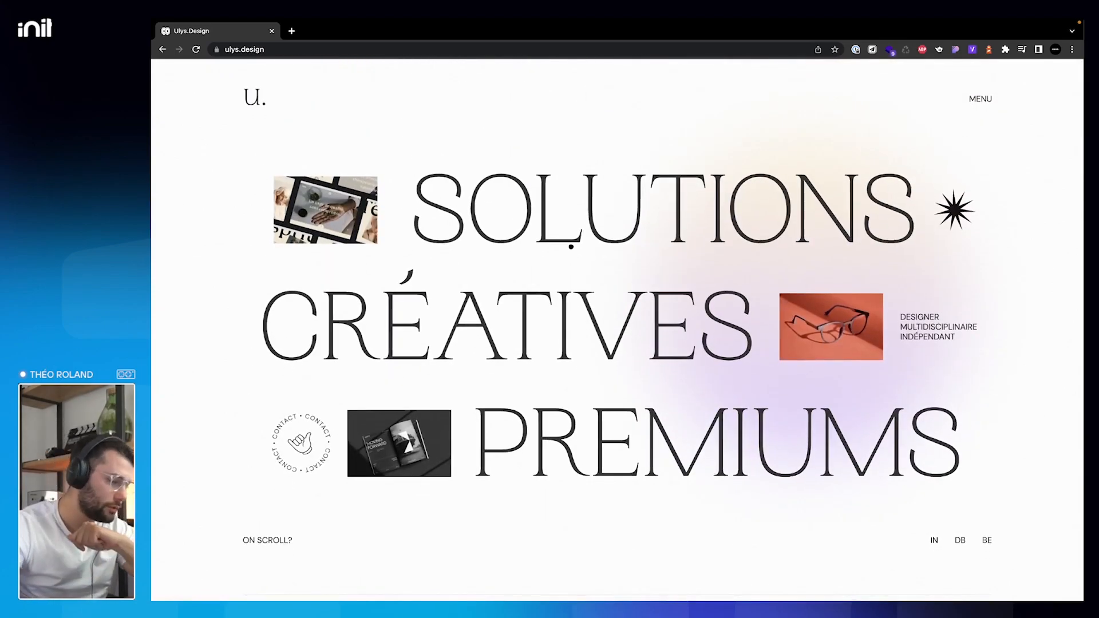
Switch to Webflow, open the Fonts settings of the INIT Live Ep.29 site and review the installed fonts.
key(ctrl+Left)
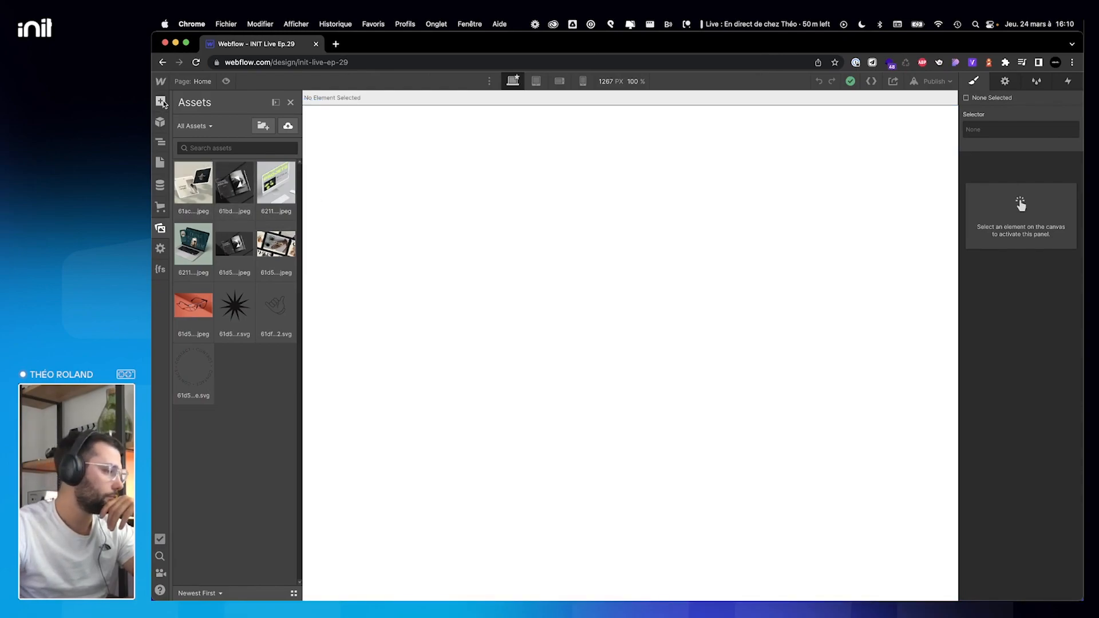
mouse_move(161, 83)
click(192, 108)
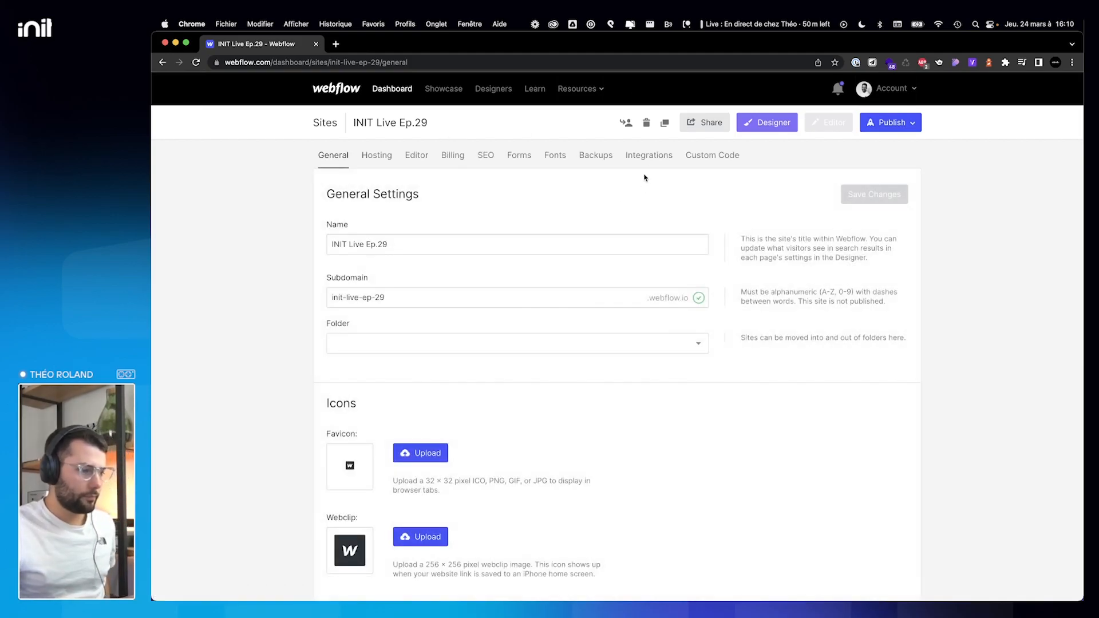
click(650, 160)
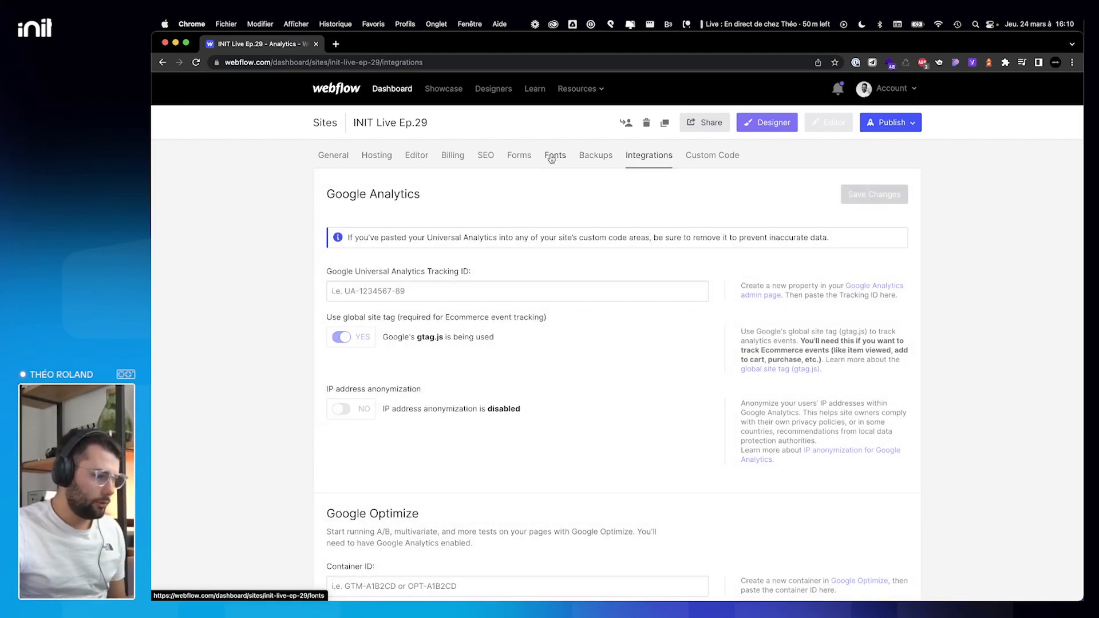
click(552, 155)
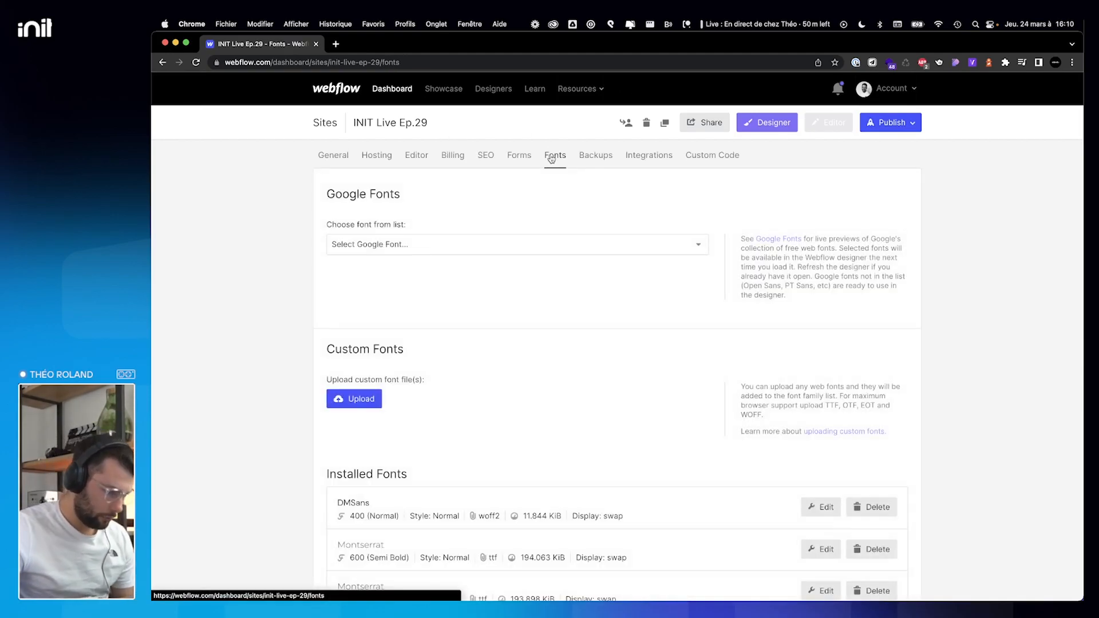
scroll(603, 338, down, 3)
scroll(603, 337, down, 5)
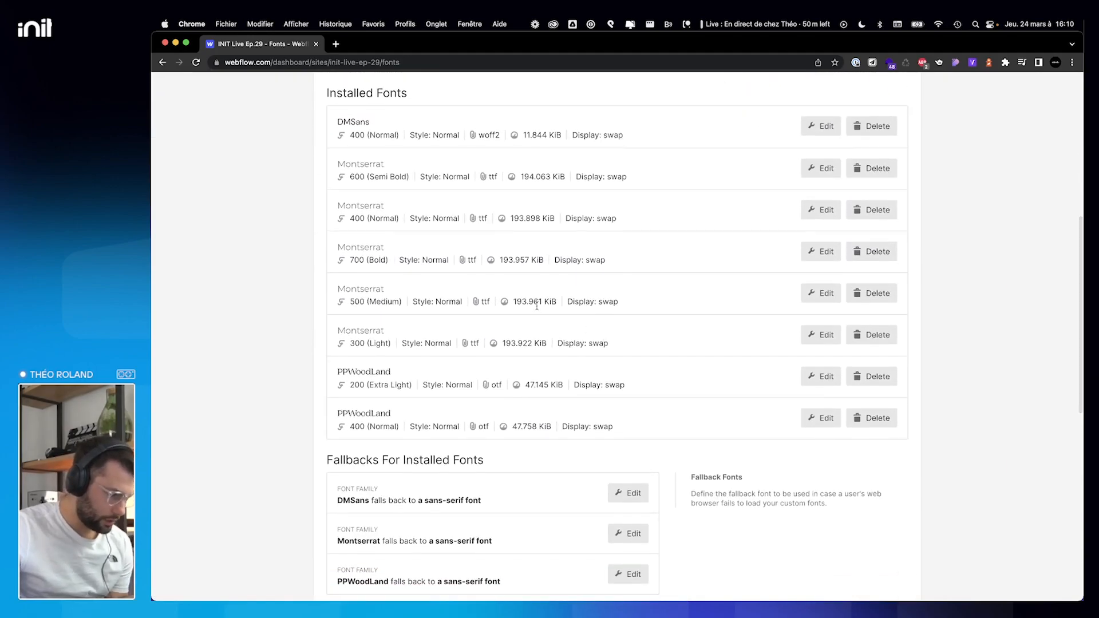
scroll(537, 305, up, 2)
scroll(537, 305, down, 1)
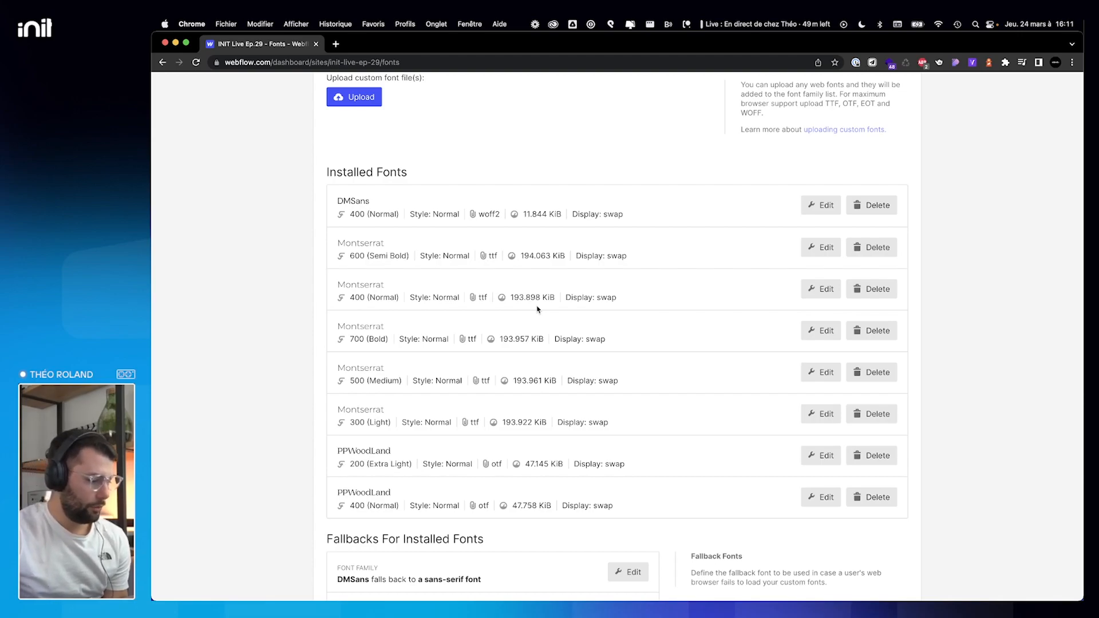
Switch back to the ulys.design site and examine the hover effect on the "La culture du cannabis" project card.
key(ctrl+Right)
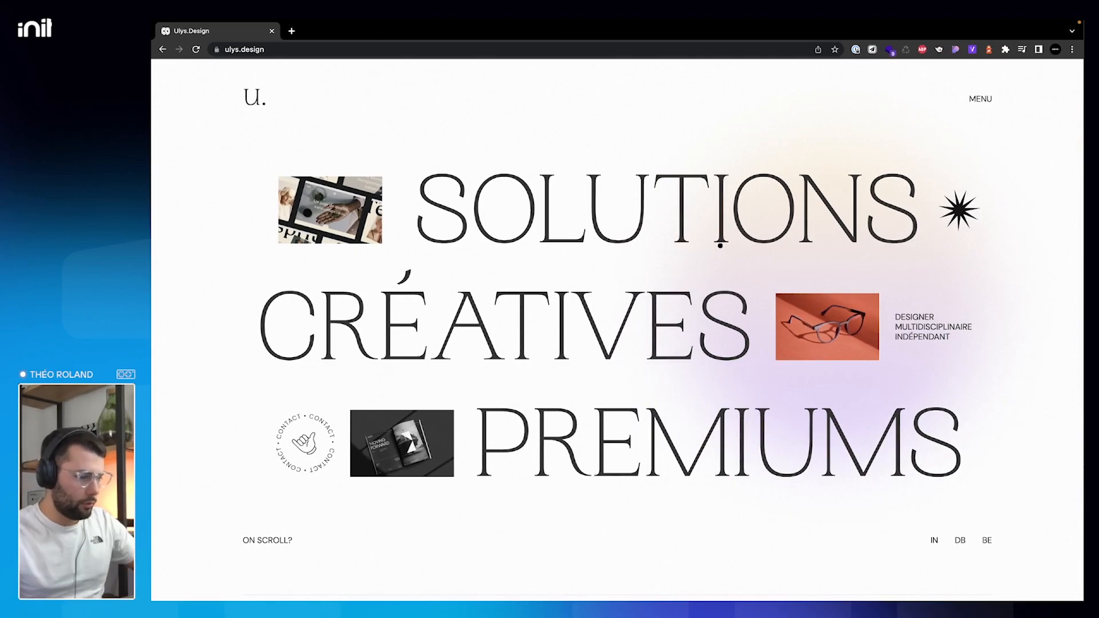
scroll(677, 262, down, 10)
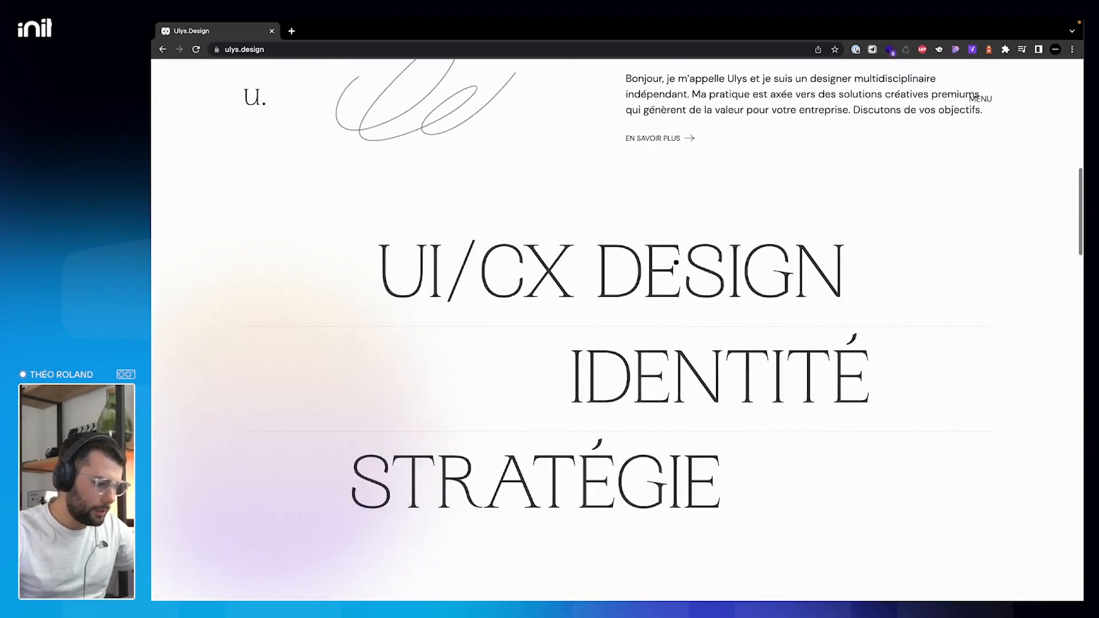
scroll(677, 262, down, 5)
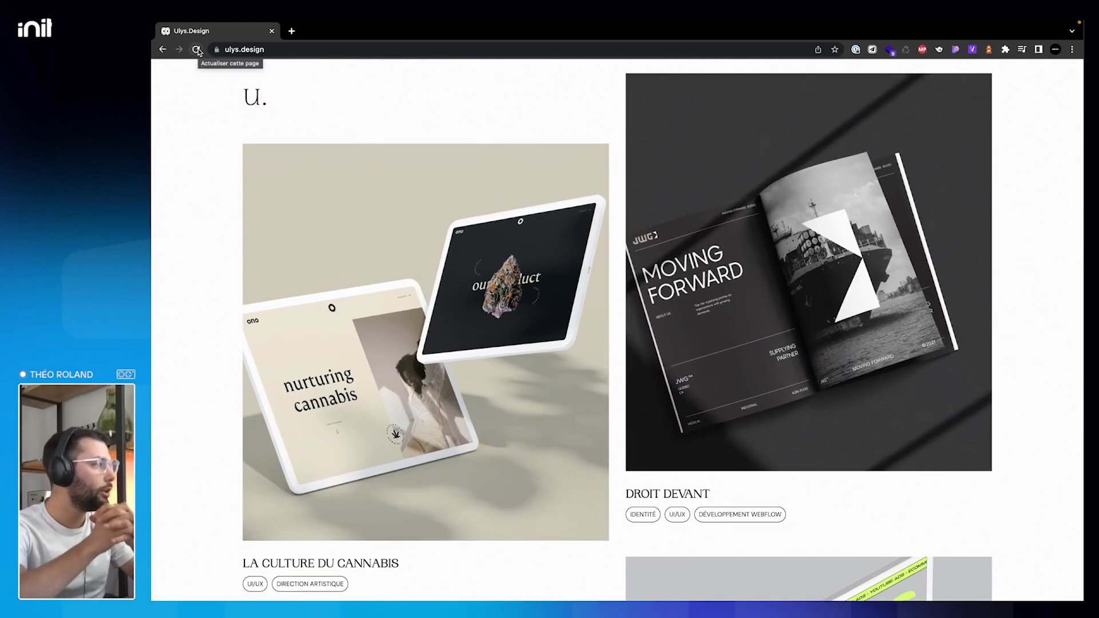
click(196, 49)
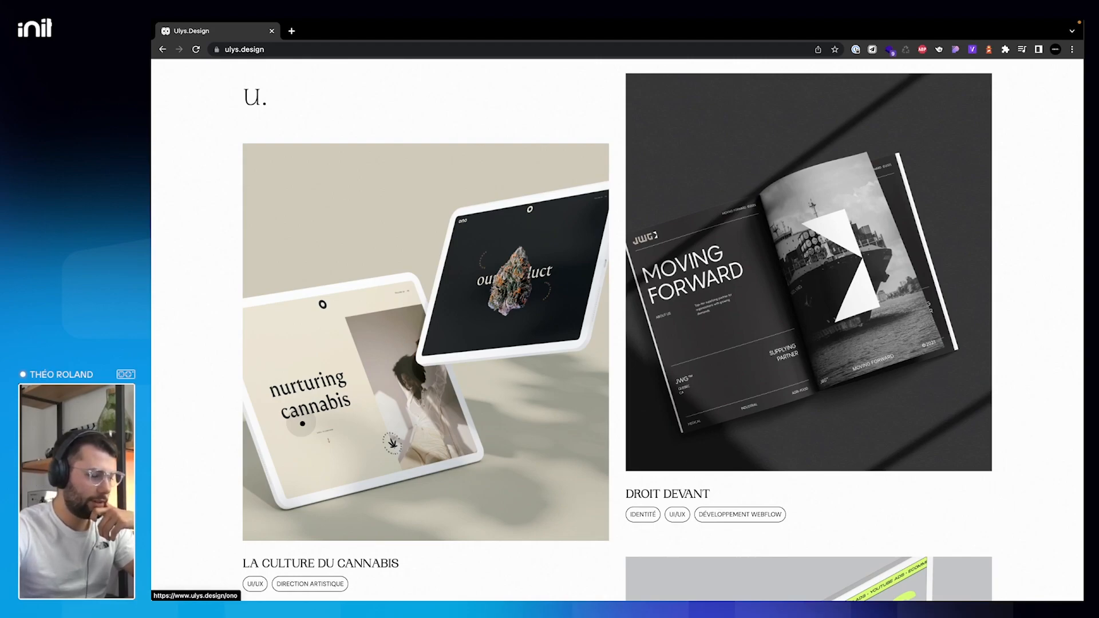
scroll(303, 424, down, 1)
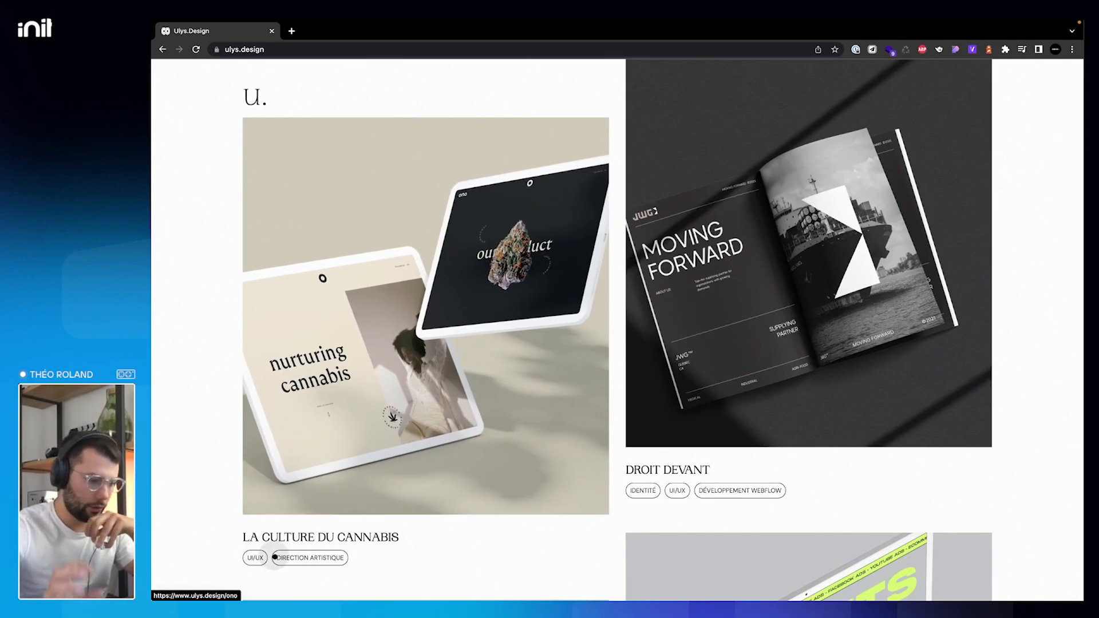
click(275, 556)
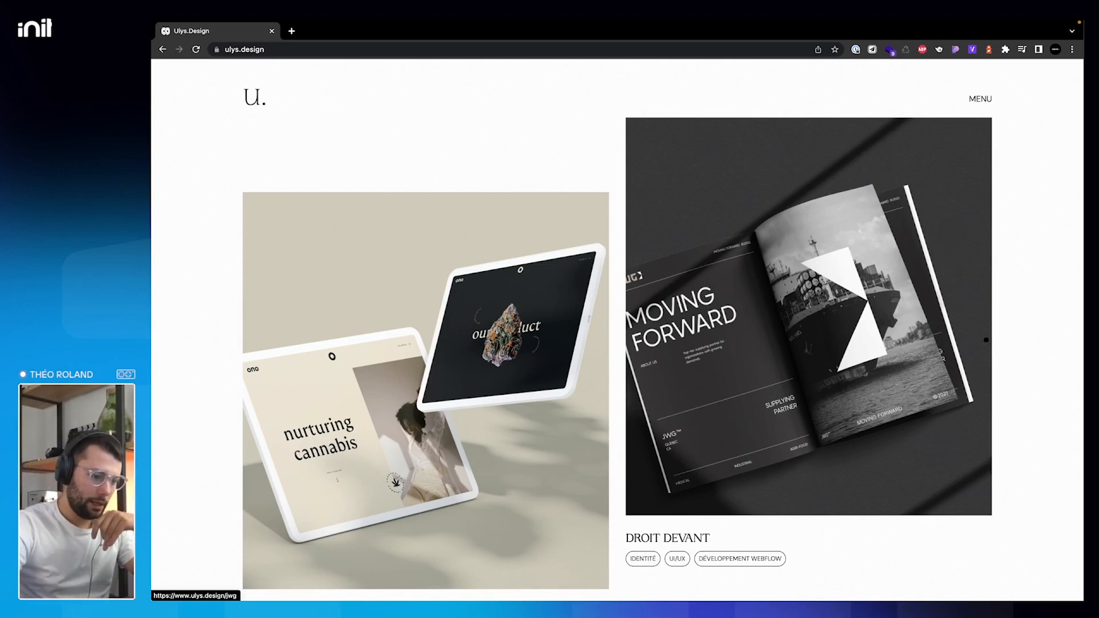
Examine the image hover effect on the "Droit devant" card and the scroll offset between the two project columns.
click(193, 51)
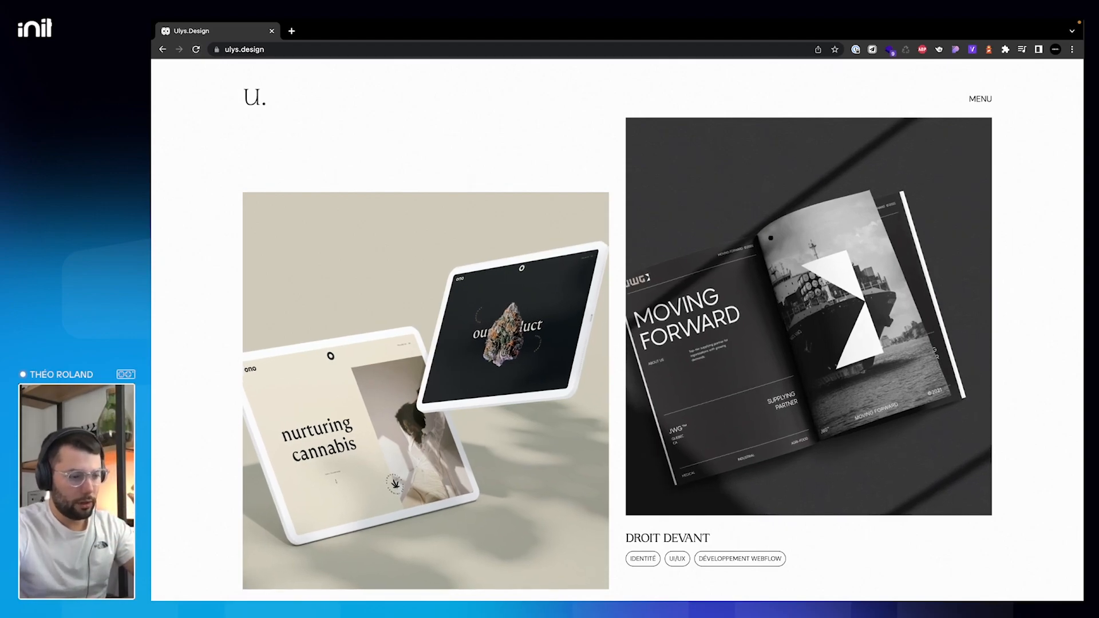
scroll(714, 407, down, 1)
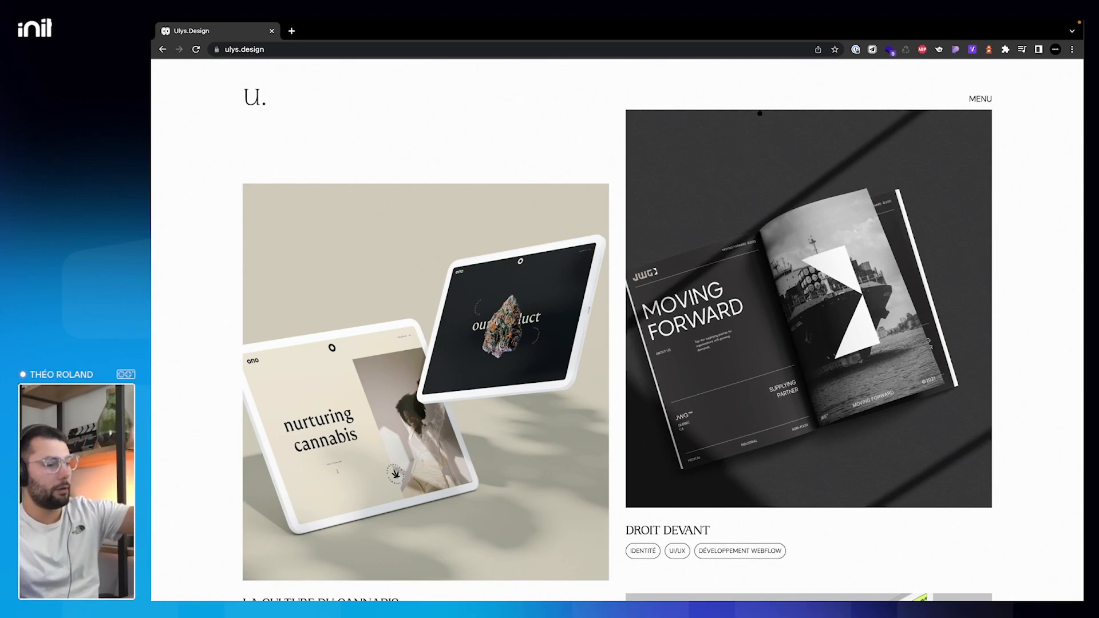
click(195, 51)
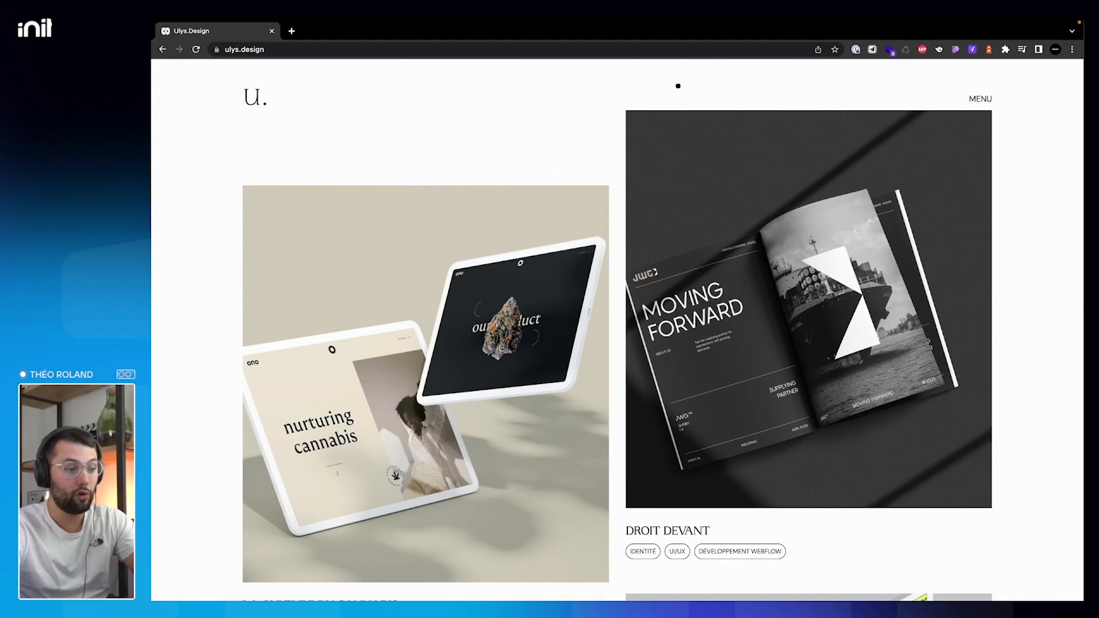
scroll(995, 105, down, 1)
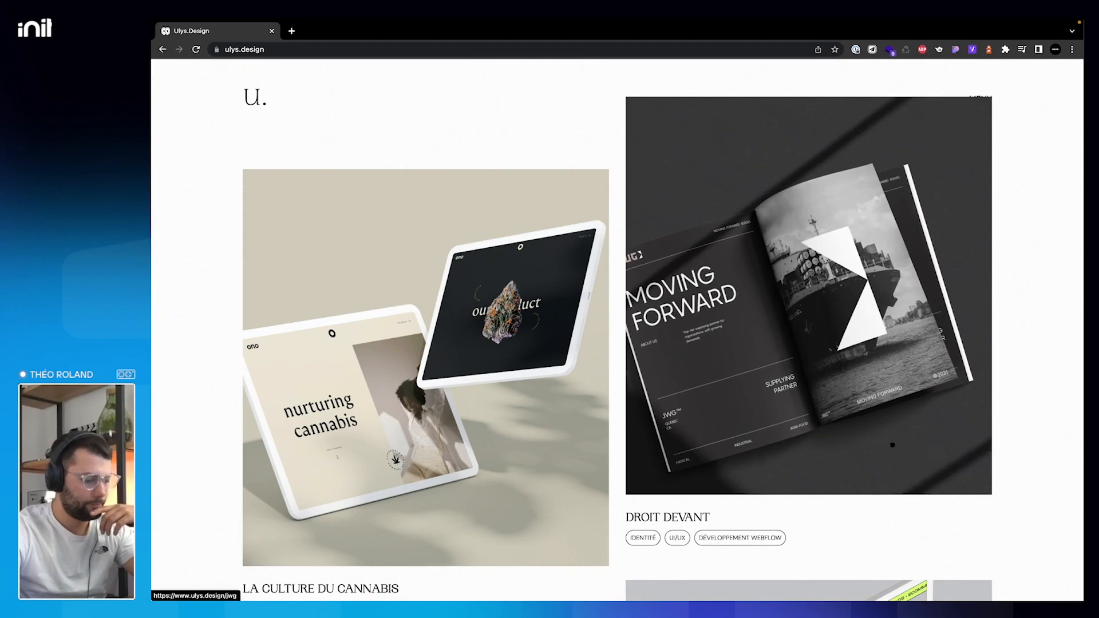
scroll(830, 527, down, 2)
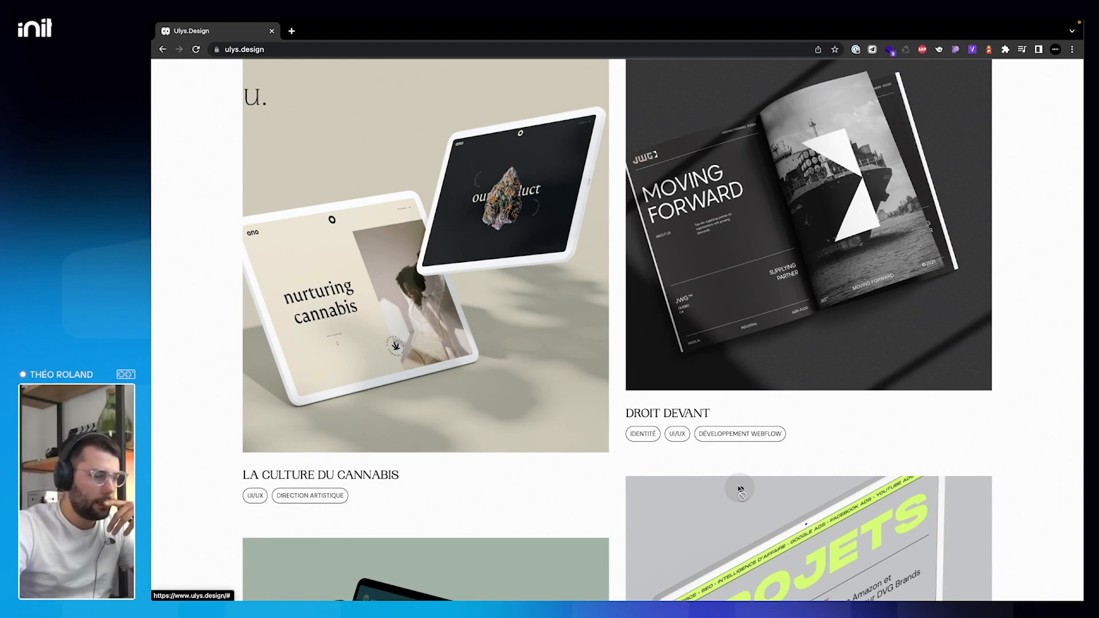
scroll(625, 464, up, 3)
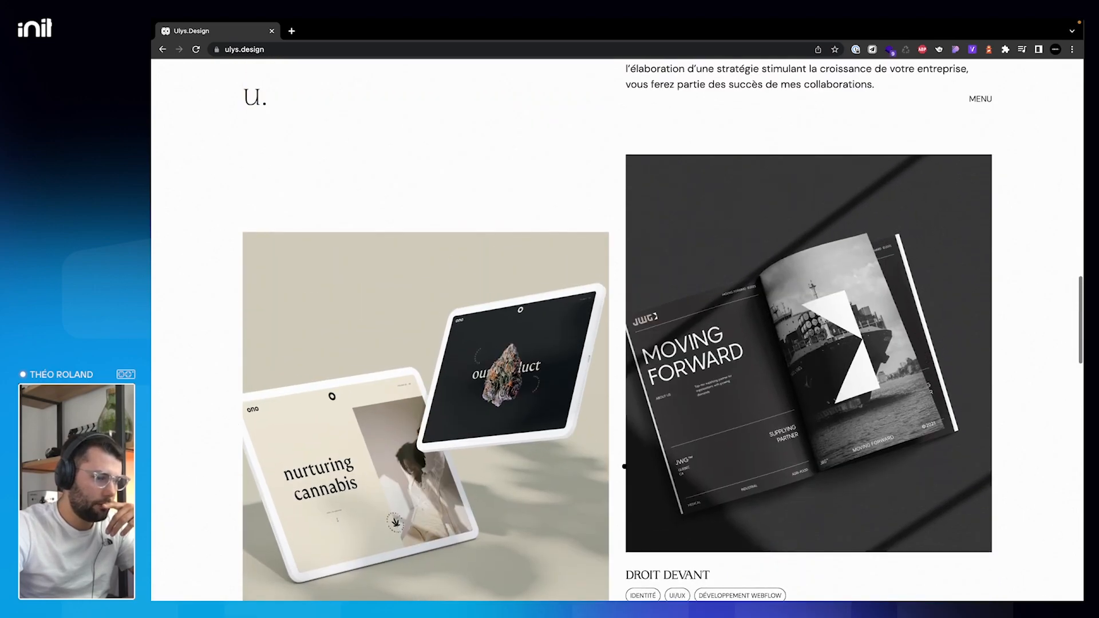
scroll(624, 467, down, 3)
scroll(580, 353, up, 2)
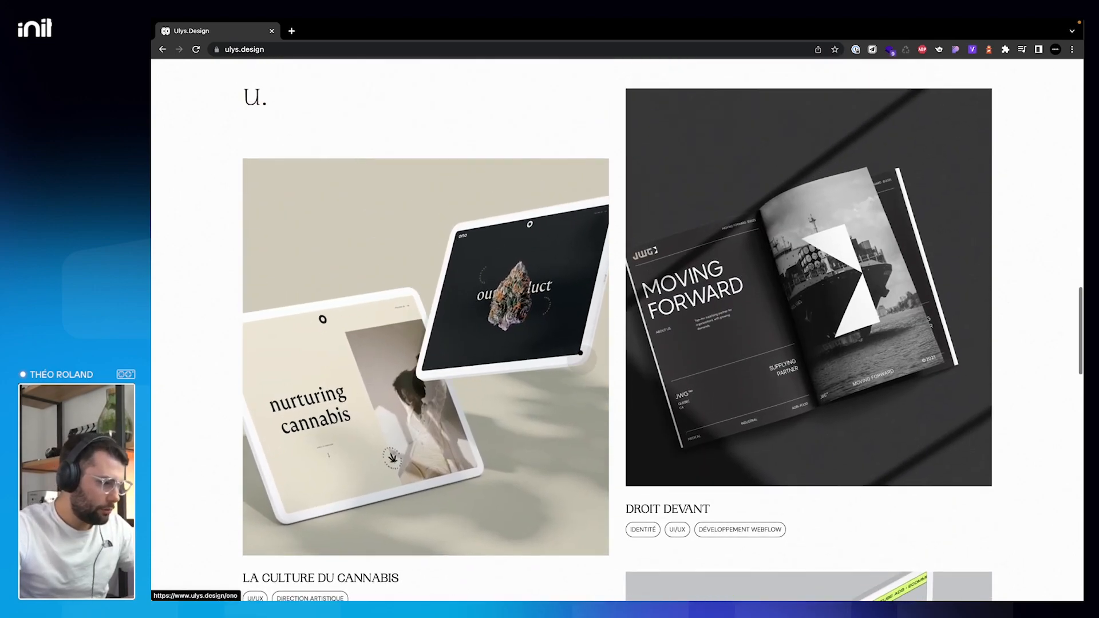
Switch back to Webflow and open the INIT Live Ep.29 site in the Designer.
key(ctrl+Left)
scroll(641, 169, up, 5)
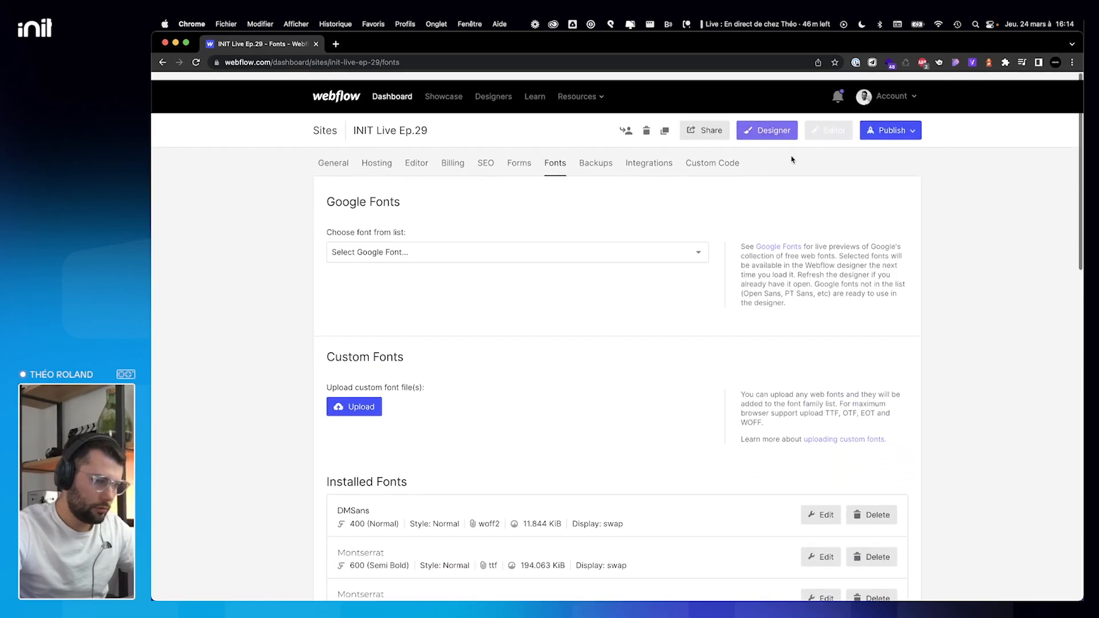
click(770, 130)
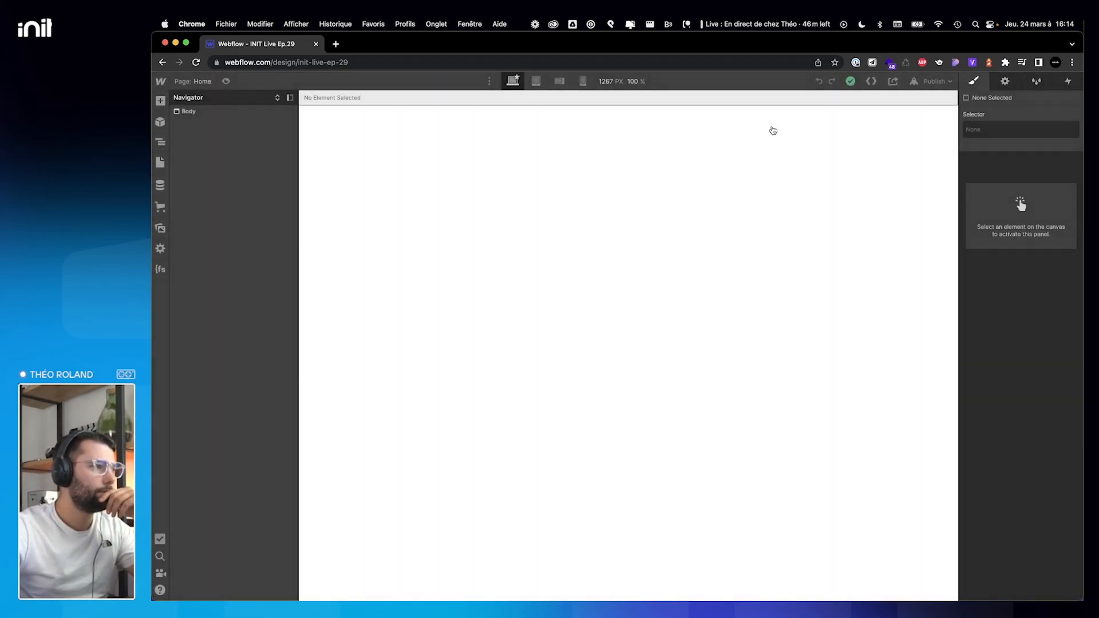
Select the Body (All Pages) tag on the Body element and set its font to Montserrat.
click(208, 114)
click(1013, 130)
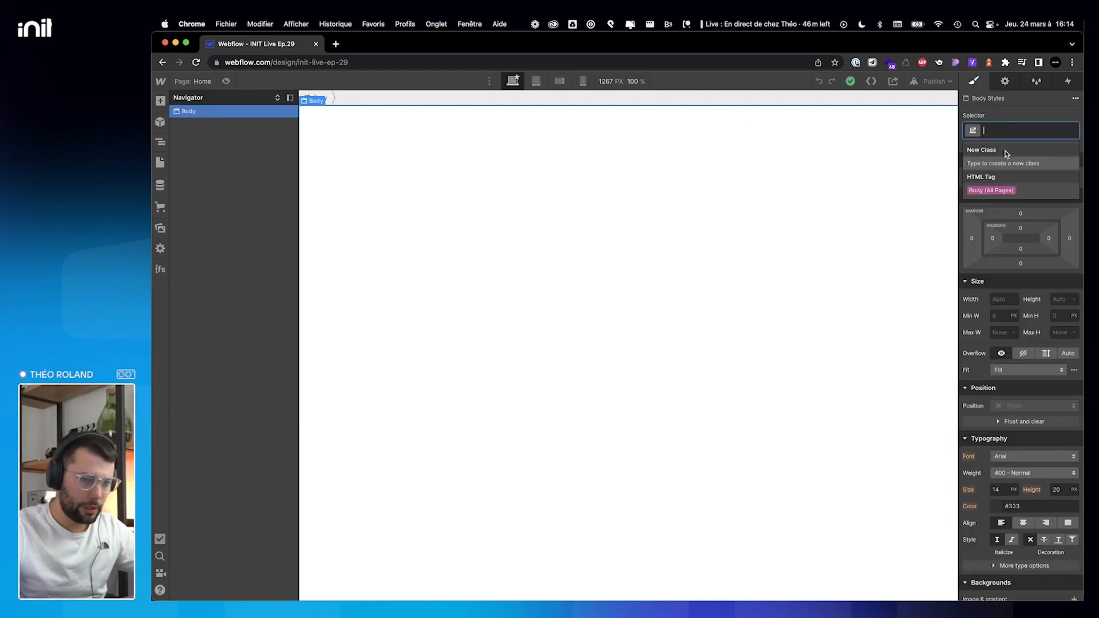
click(997, 190)
scroll(1022, 283, down, 3)
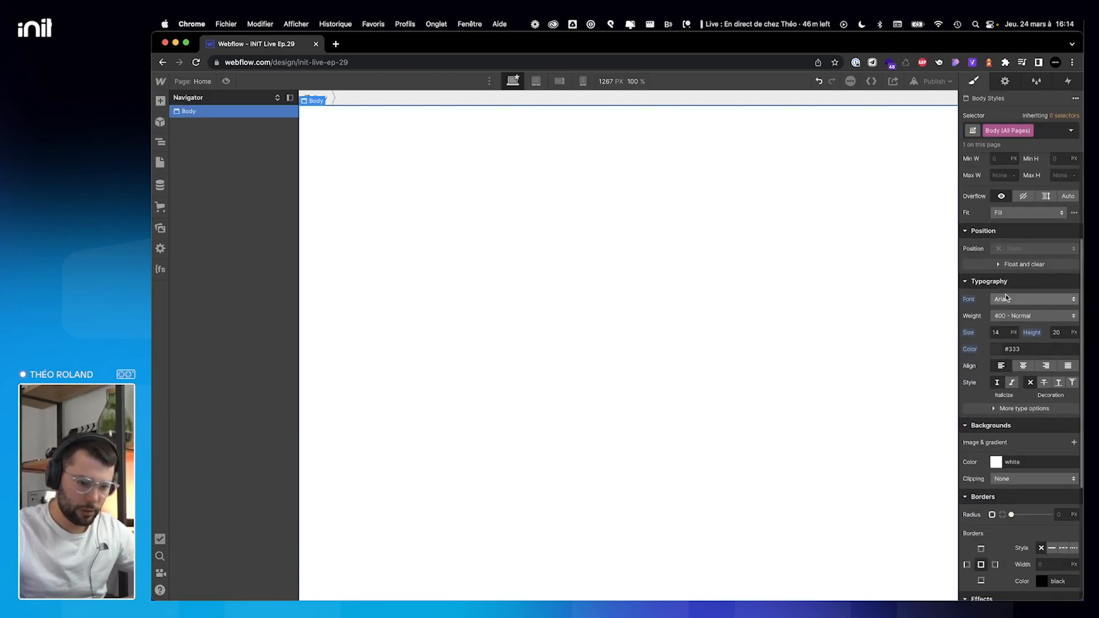
click(1033, 299)
click(1018, 405)
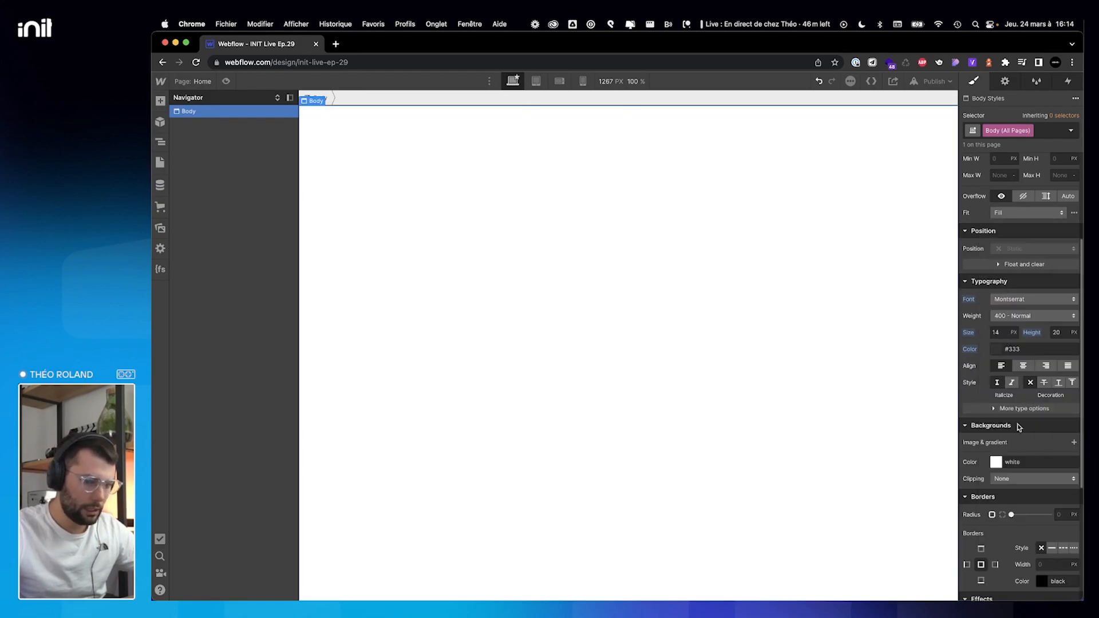
Set the Body (All Pages) font size to 1 rem and its line height to 1.2.
click(999, 332)
text(1)
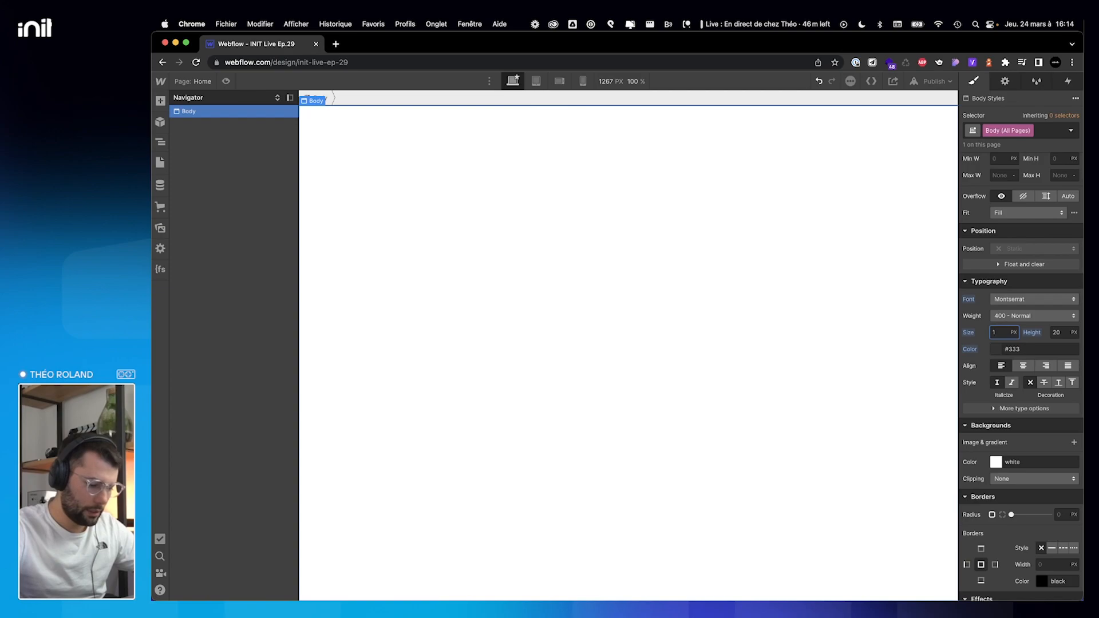
key(BackSpace)
key(BackSpace)
key(BackSpace)
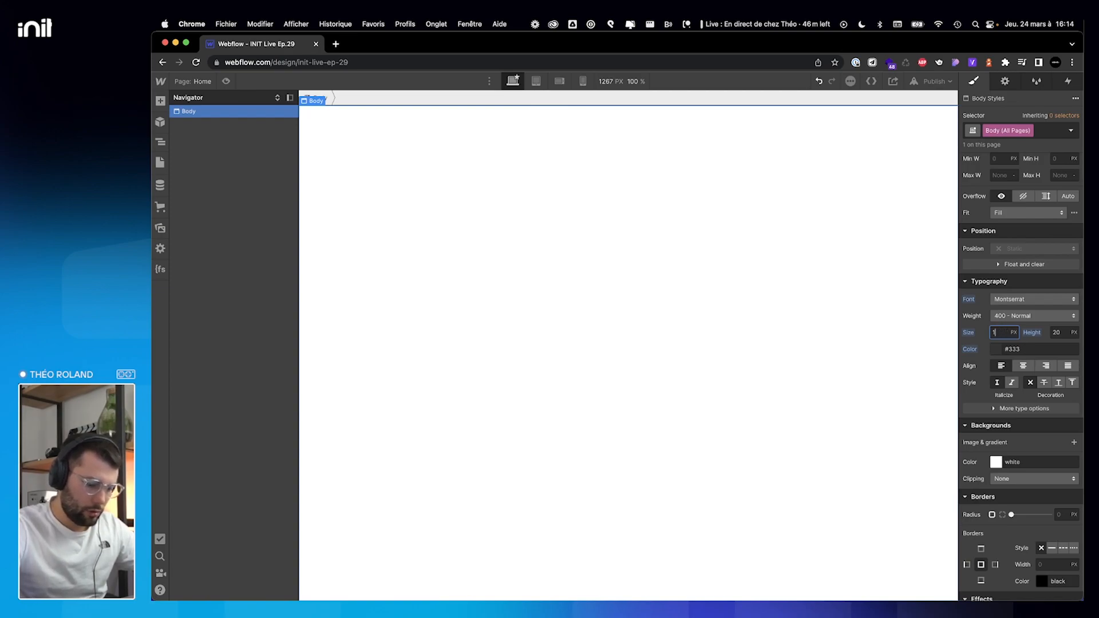
text(rem)
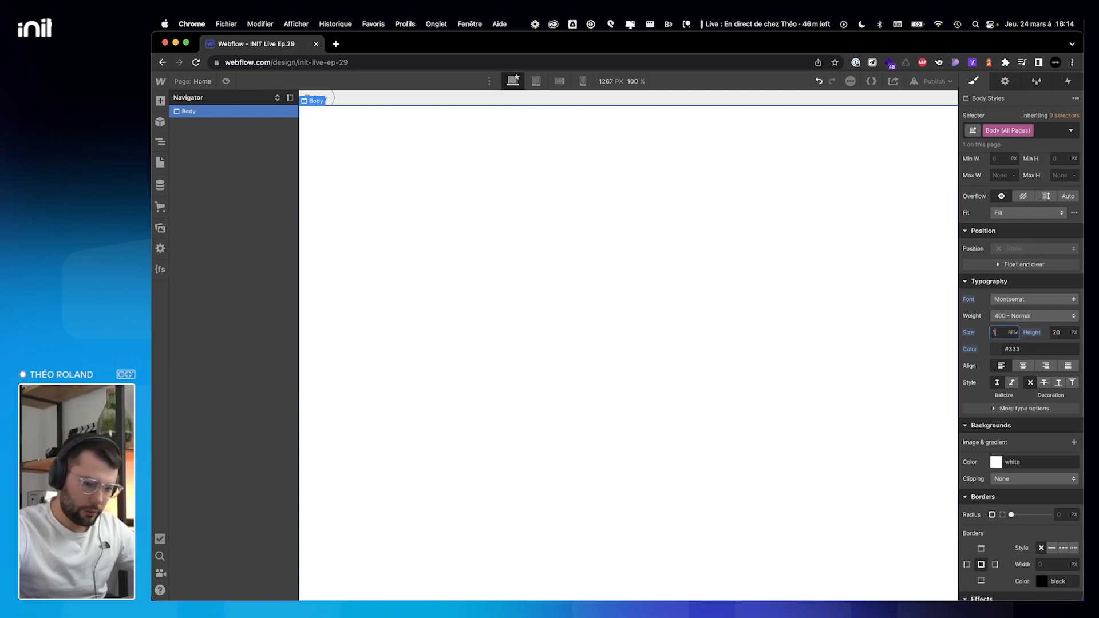
click(1060, 333)
text(1.25)
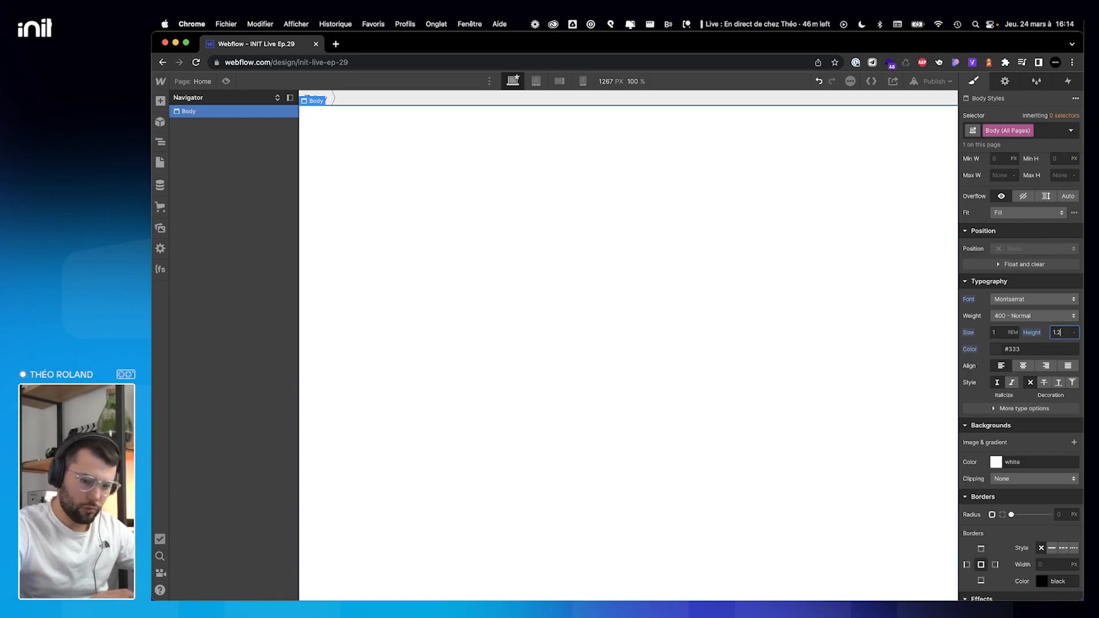
Switch to ulys.design, inspect the typography of the "Développement Webflow" tag under "Droit devant", and return to Webflow.
key(ctrl+Right)
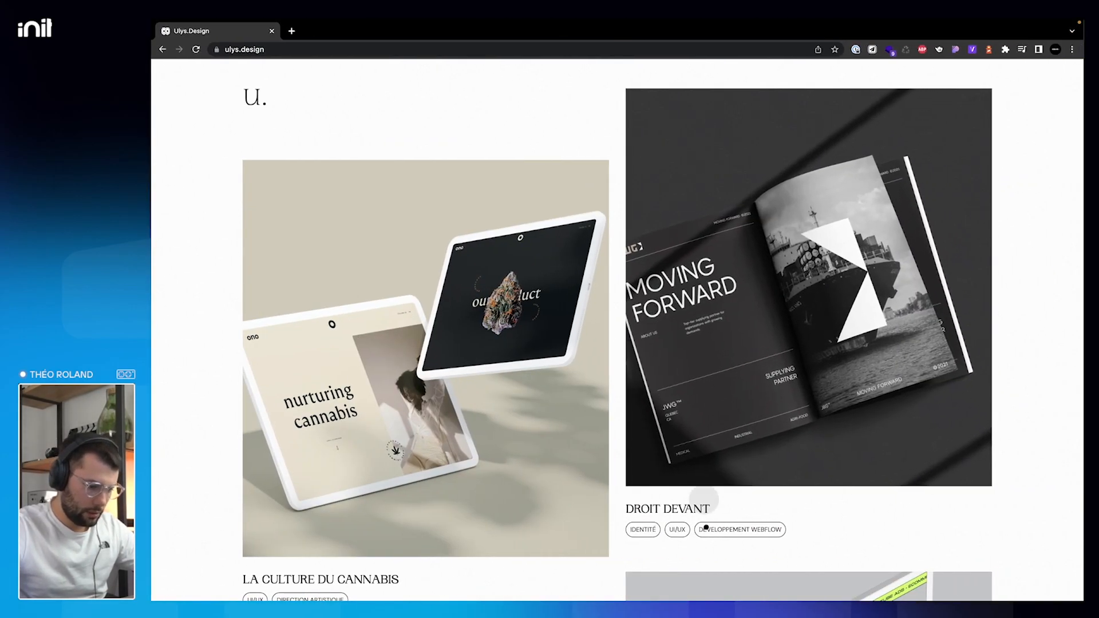
click(956, 49)
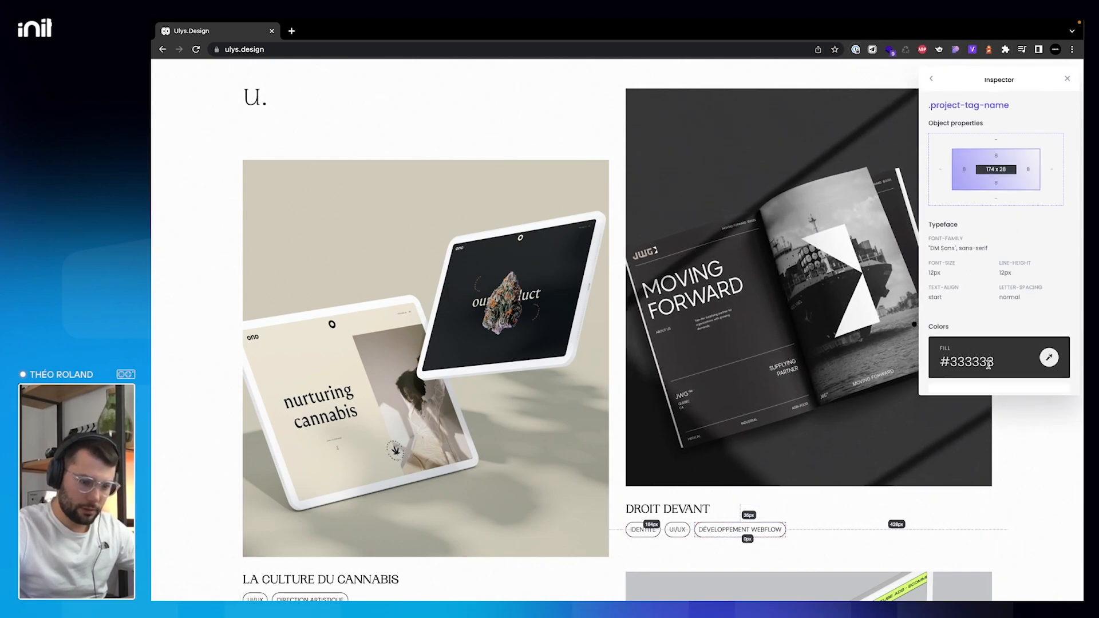
key(ctrl+Left)
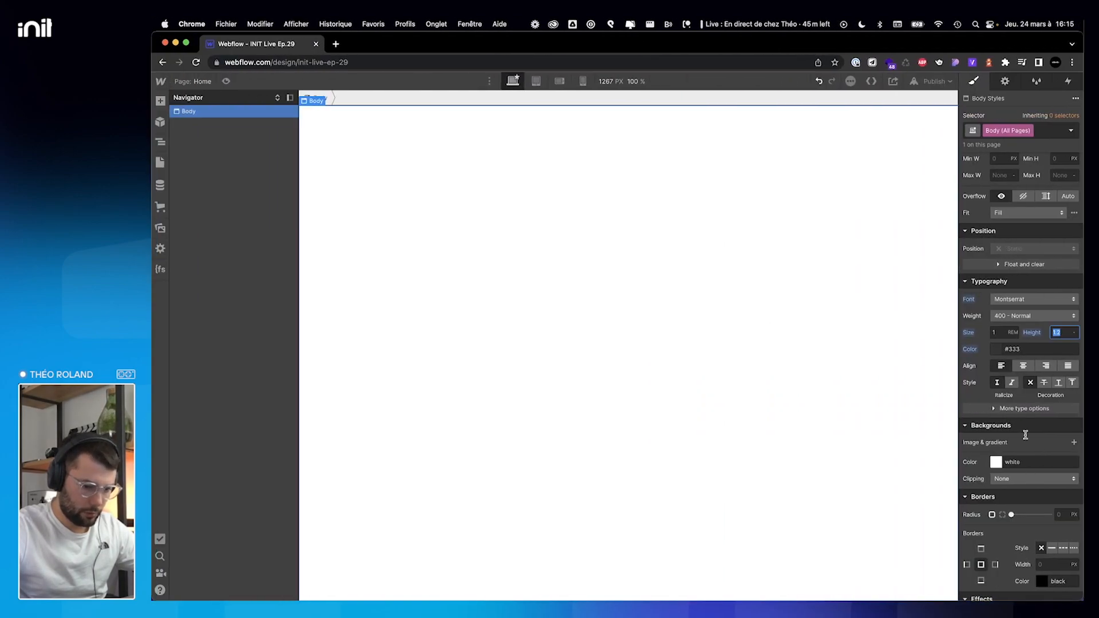
click(978, 339)
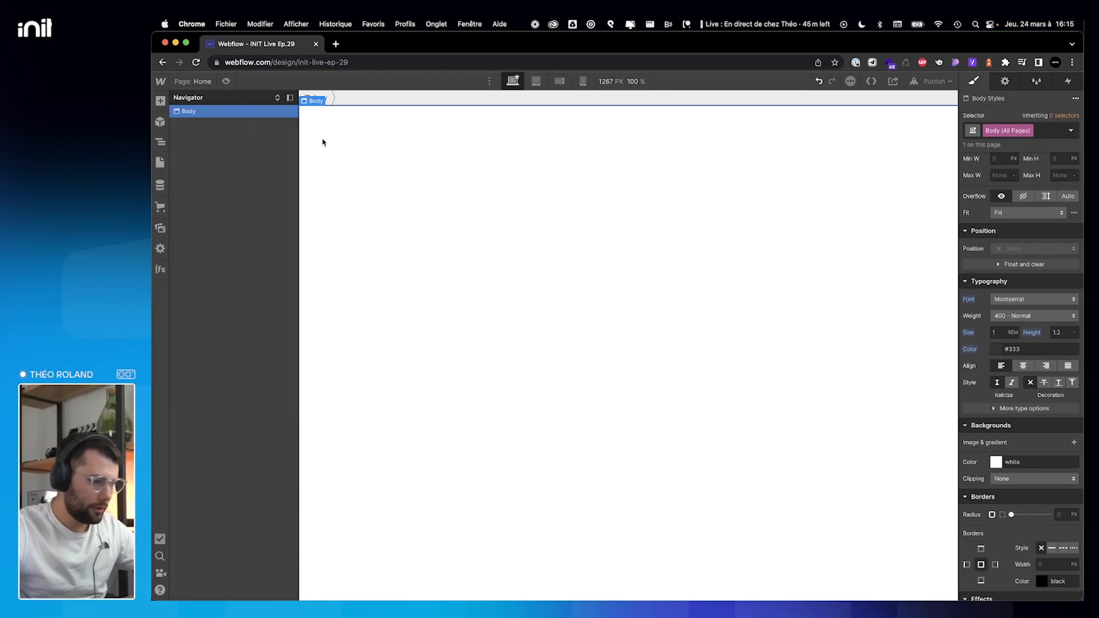
Switch to ulys.design, inspect the intro paragraph's typography and calculate its line-height ratio as 30/20.
key(ctrl+Right)
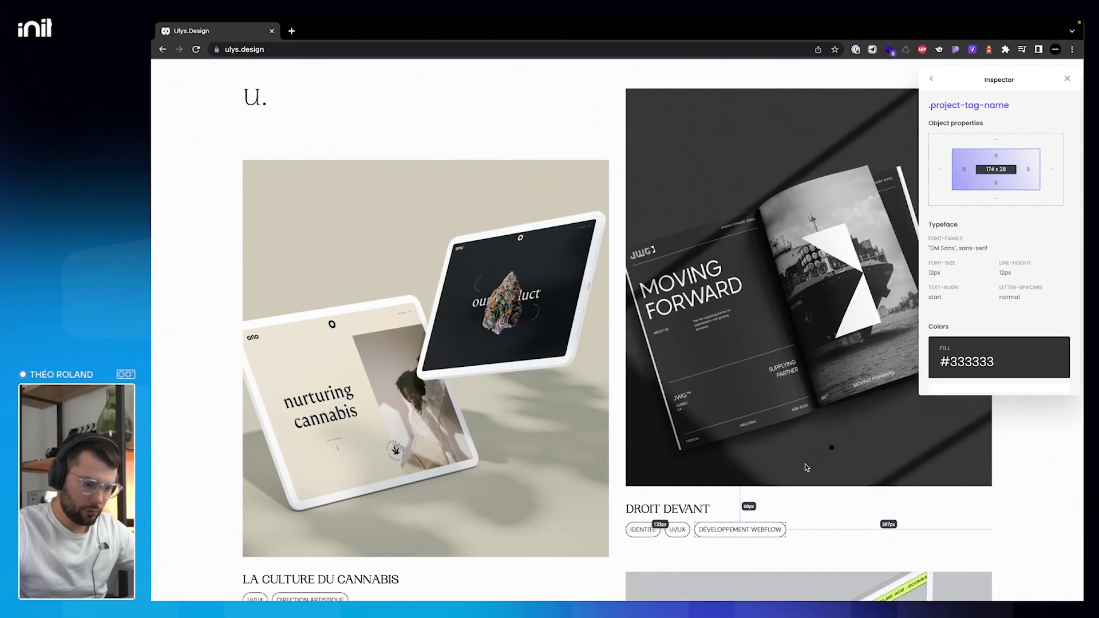
scroll(710, 372, up, 4)
scroll(710, 339, up, 2)
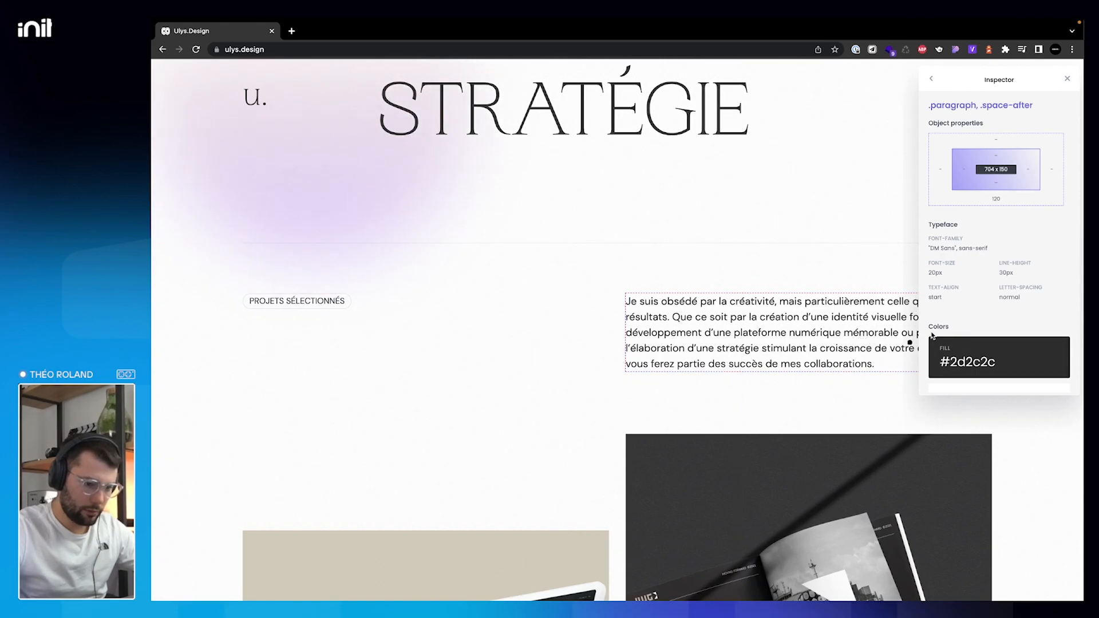
key(super+space)
text(30/2)
text(0)
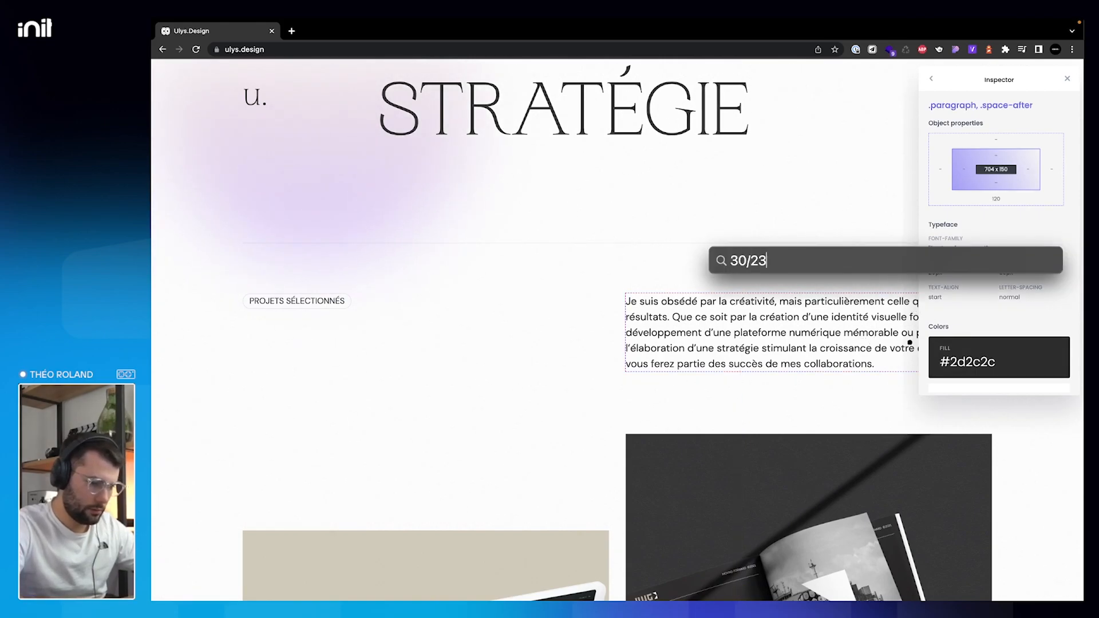
key(Escape)
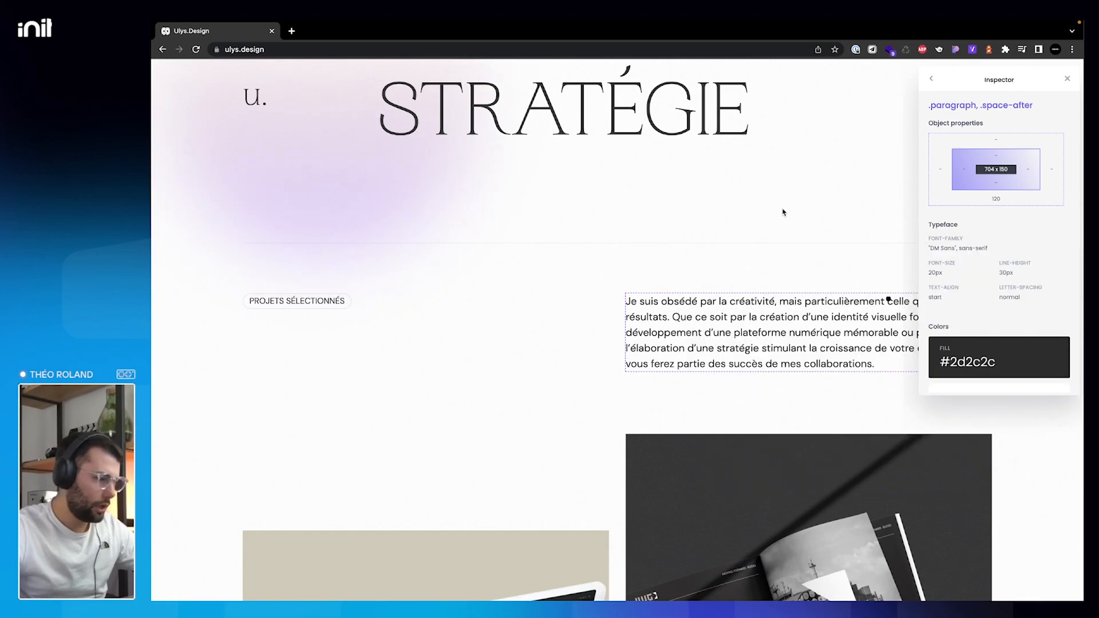
Switch back to Webflow and set the Body (All Pages) line height to 1.5 and font size to 1.25 rem.
key(ctrl+Left)
click(1057, 332)
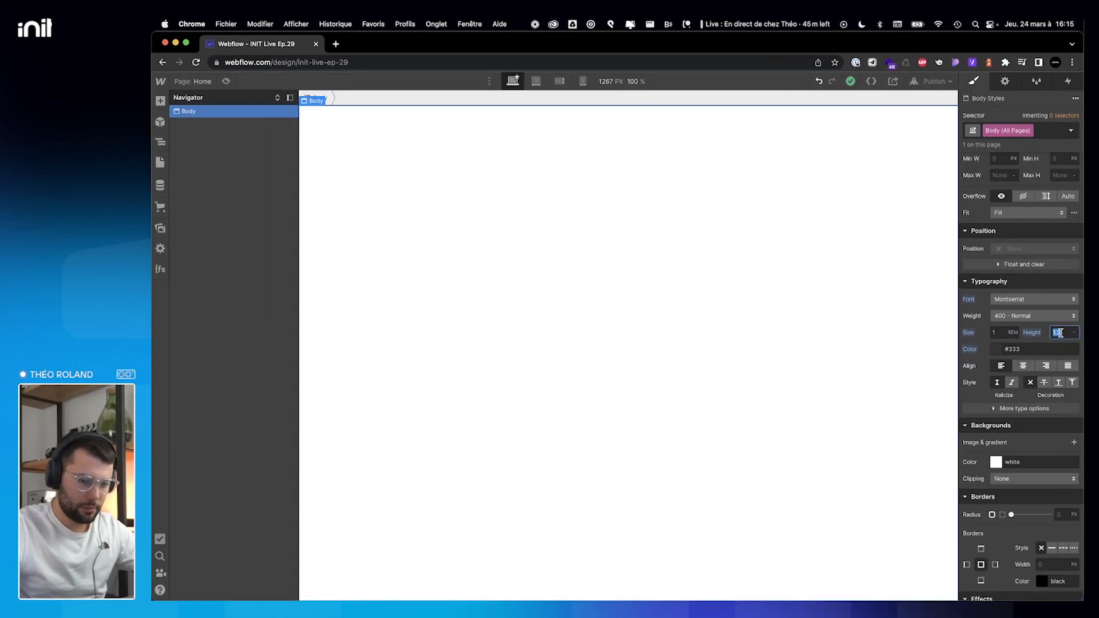
text(1.5)
key(Return)
click(1002, 333)
text(1)
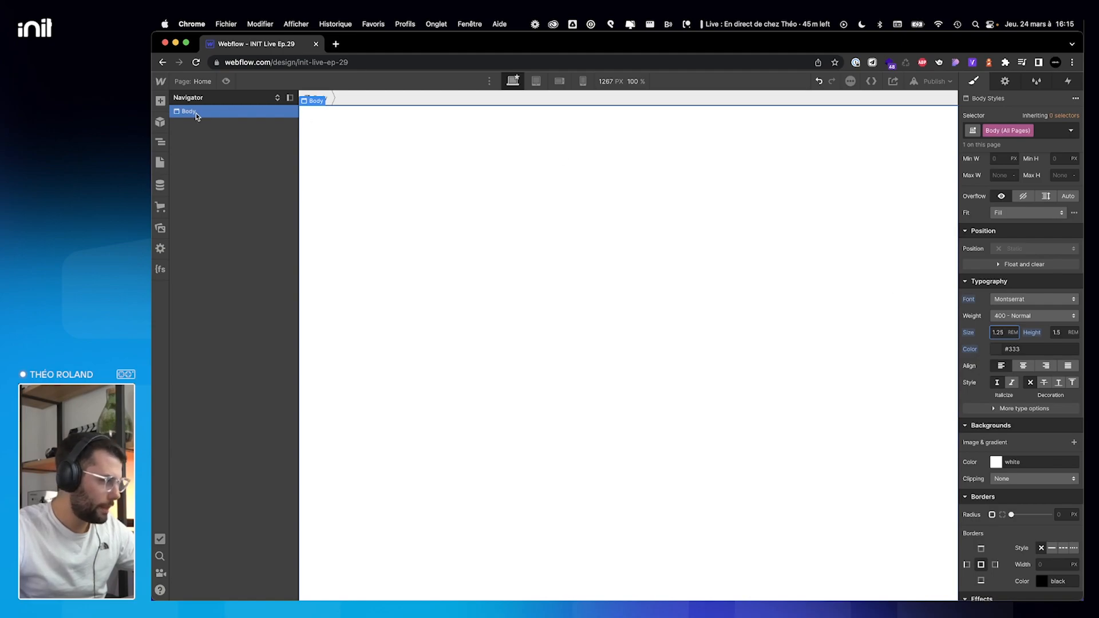
click(1030, 108)
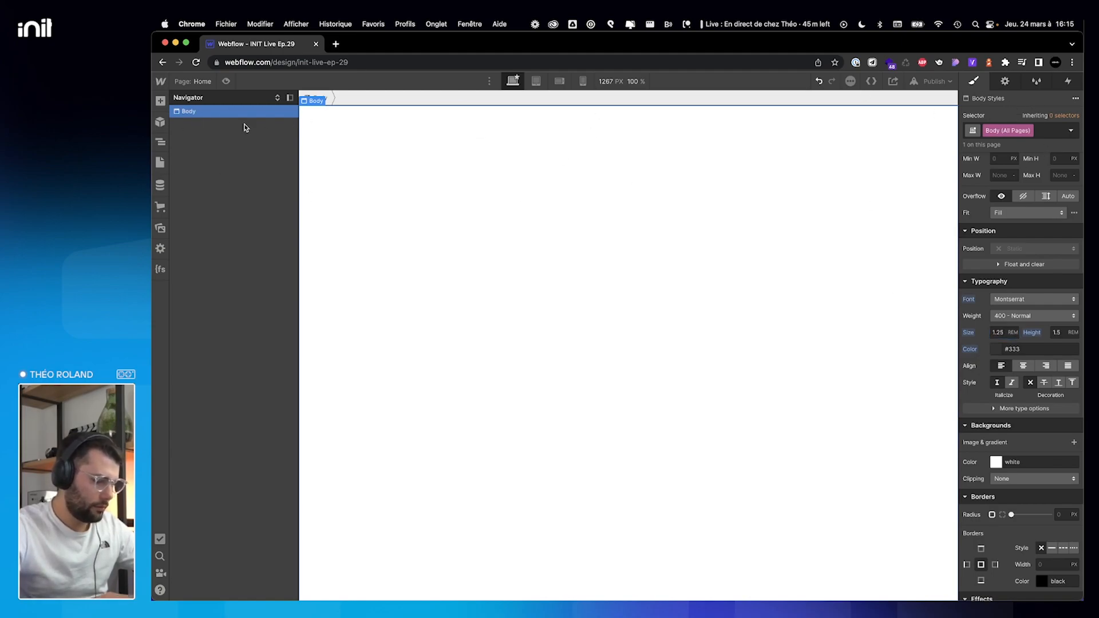
Add a Section element inside the Body.
key(super+e)
text(sec)
key(Return)
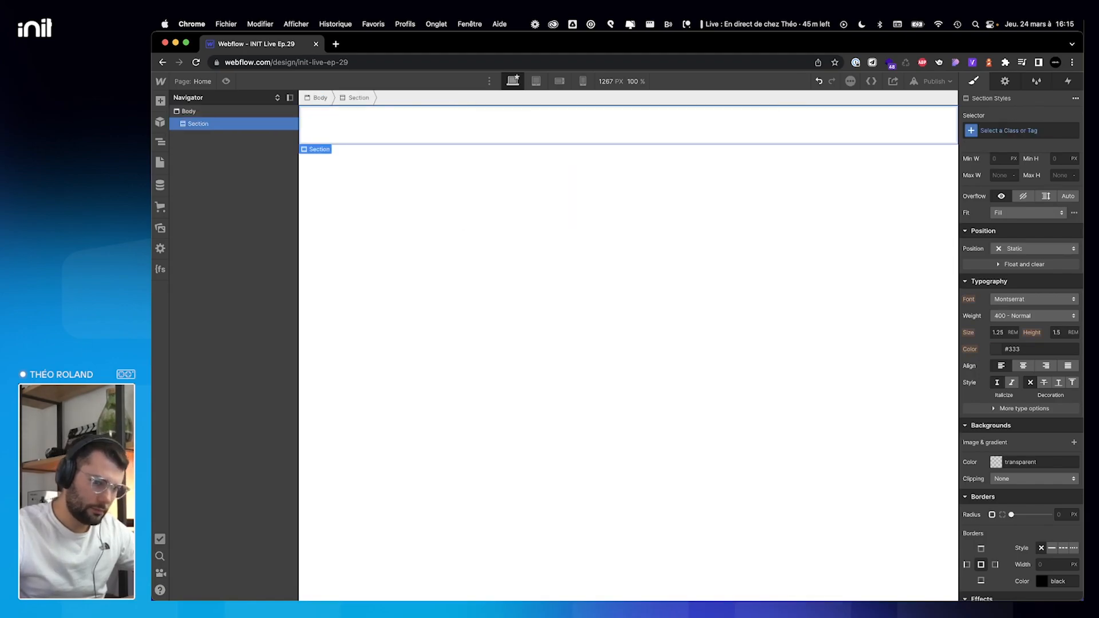
Switch to ulys.design and examine the spacing around the intro paragraph in the "Projets sélectionnés" block.
key(ctrl+Right)
scroll(575, 389, down, 2)
scroll(577, 387, up, 3)
scroll(578, 388, down, 5)
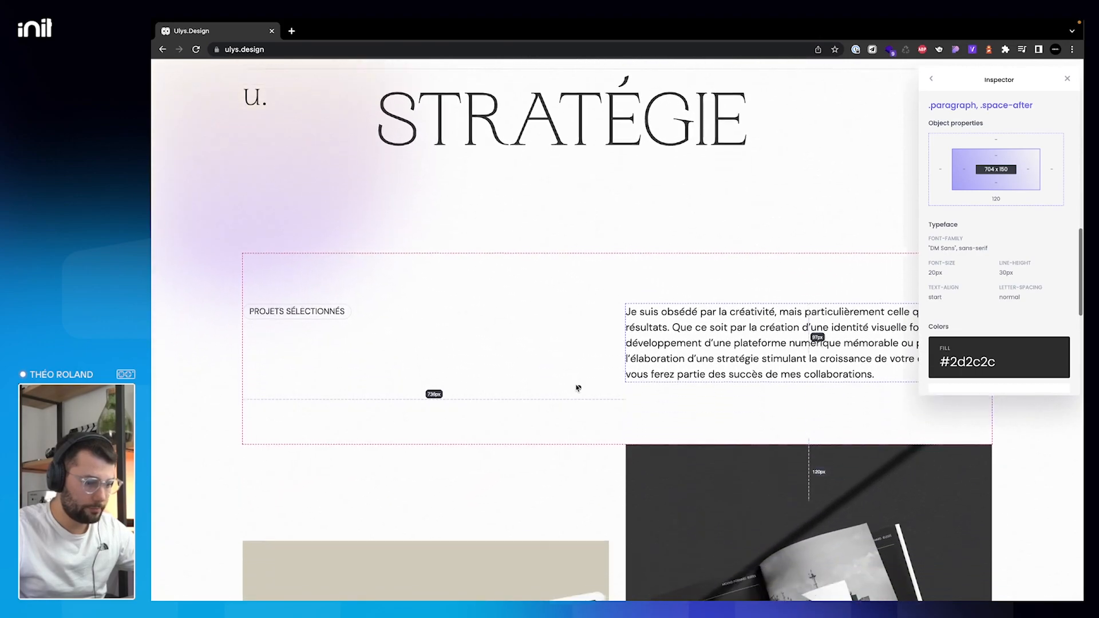
scroll(578, 388, down, 2)
Switch back to Webflow and give the new section the class "section".
key(ctrl+Left)
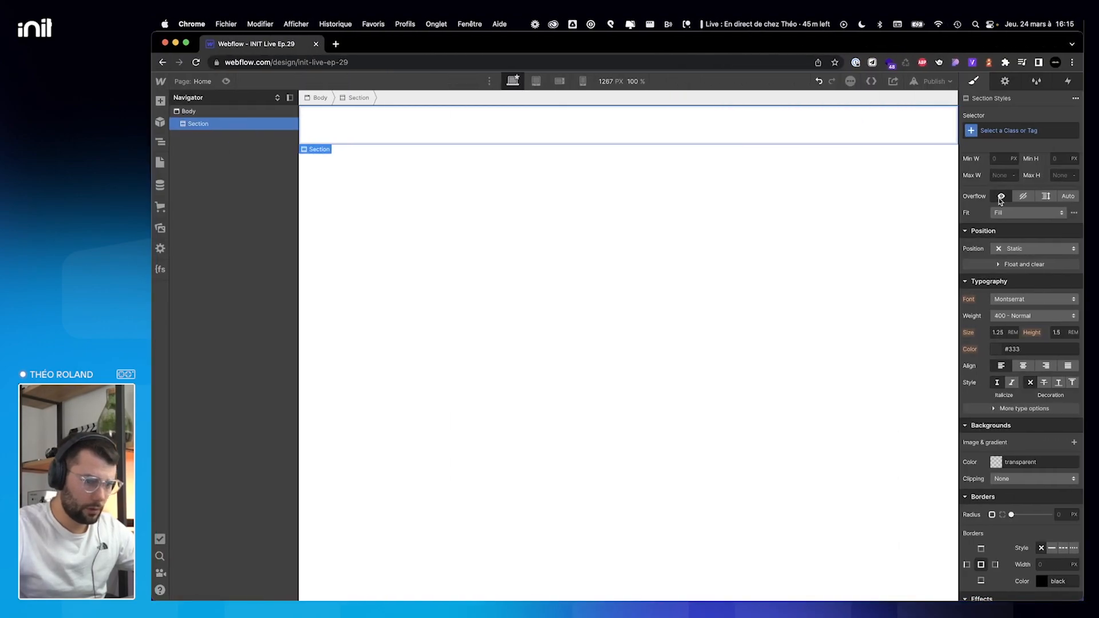
click(996, 130)
text(section)
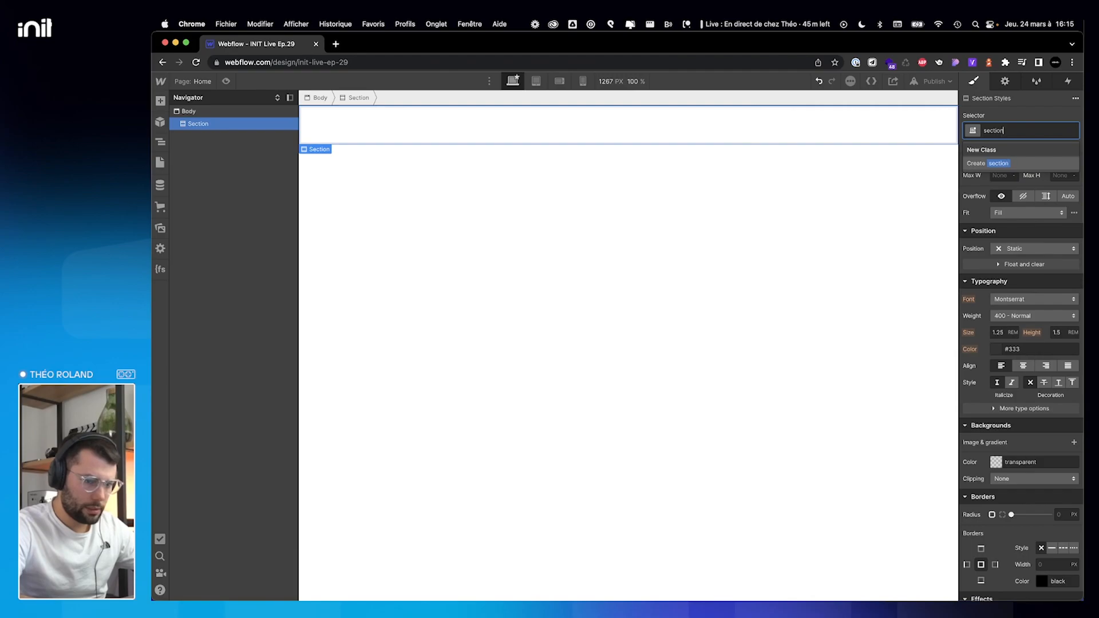
key(Return)
Switch to ulys.design and inspect the .grid-12 container around the "Projets sélectionnés" block.
key(ctrl+Right)
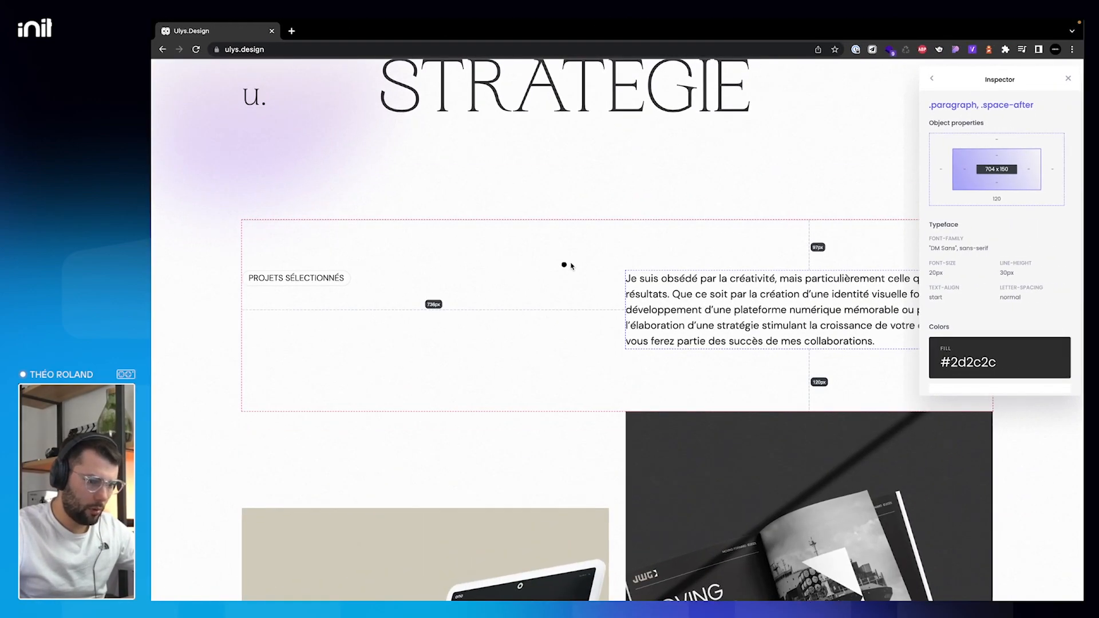
scroll(616, 255, up, 2)
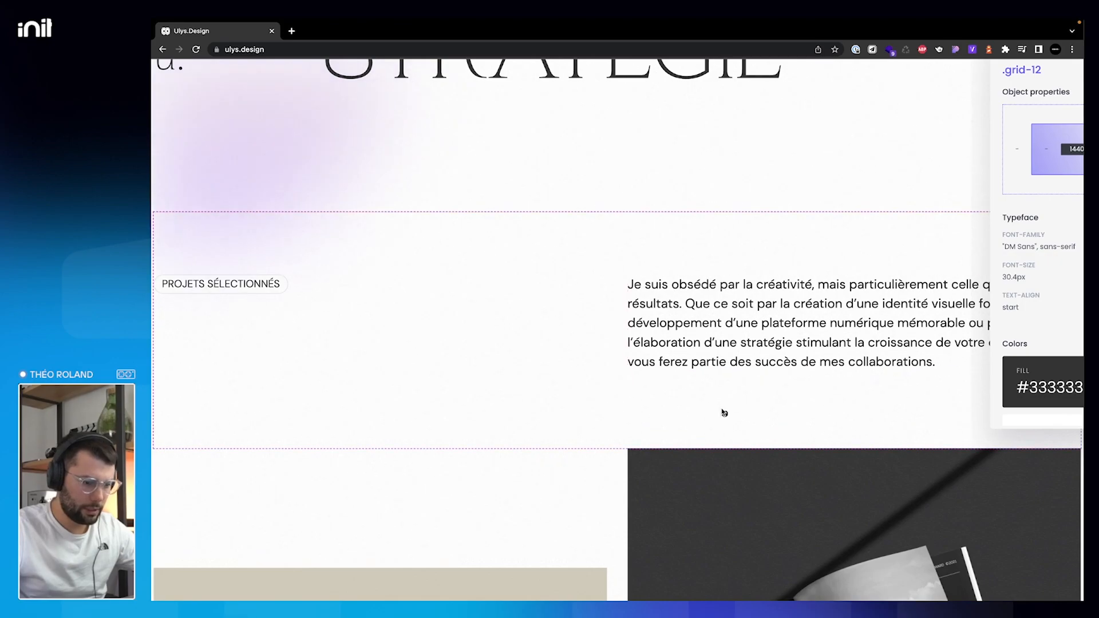
scroll(710, 305, down, 2)
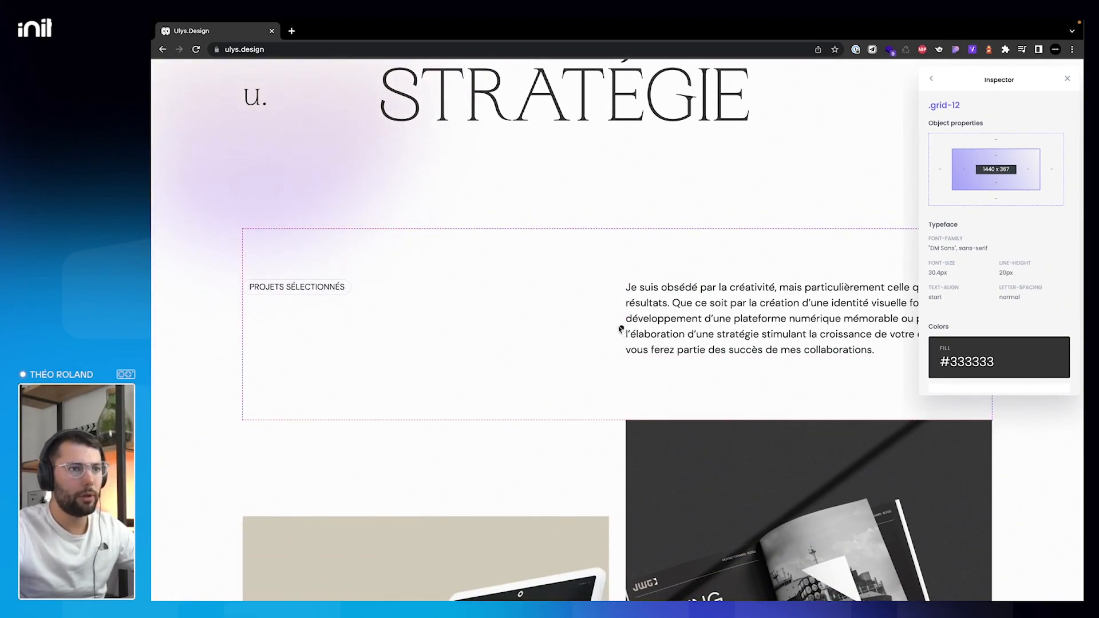
Switch back to Webflow and add the combo class "--padding-97" to the section.
key(ctrl+Left)
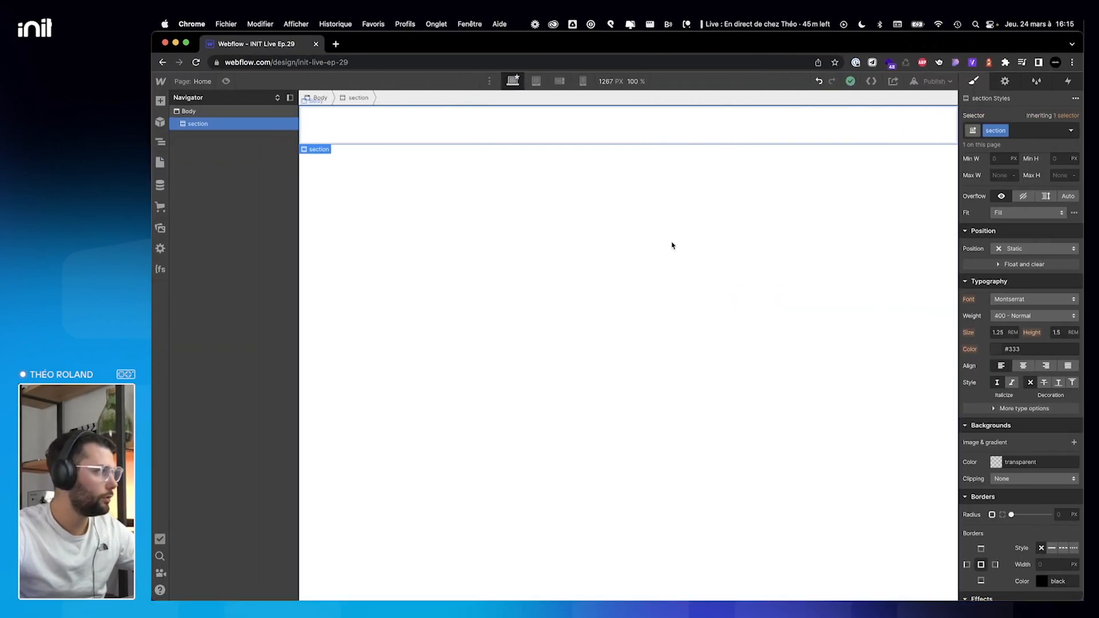
click(1019, 133)
text(--)
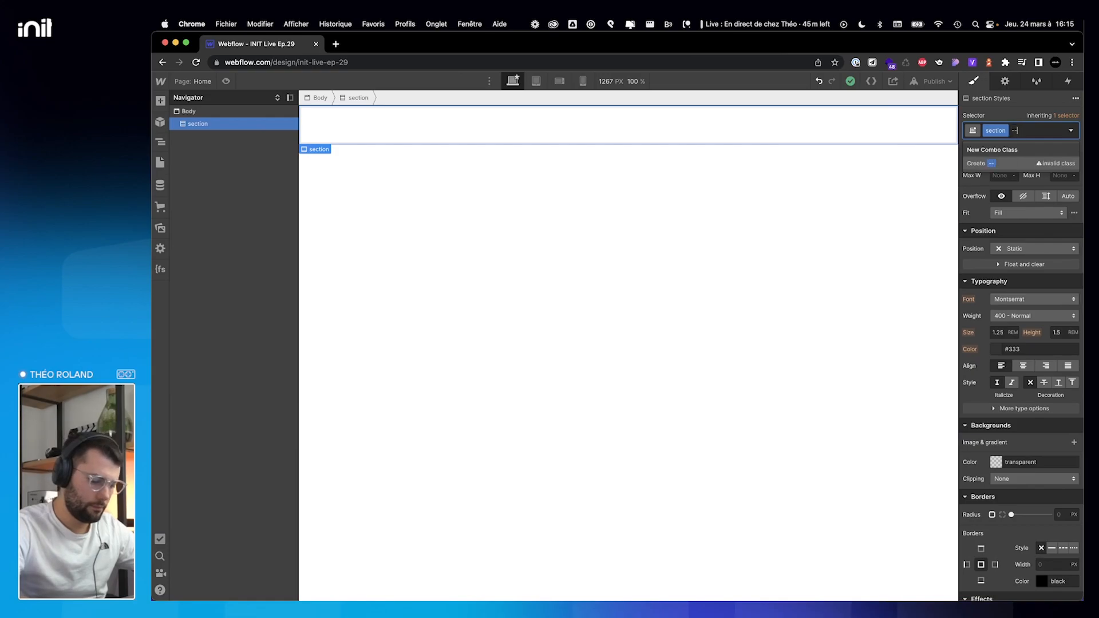
text(padding-97)
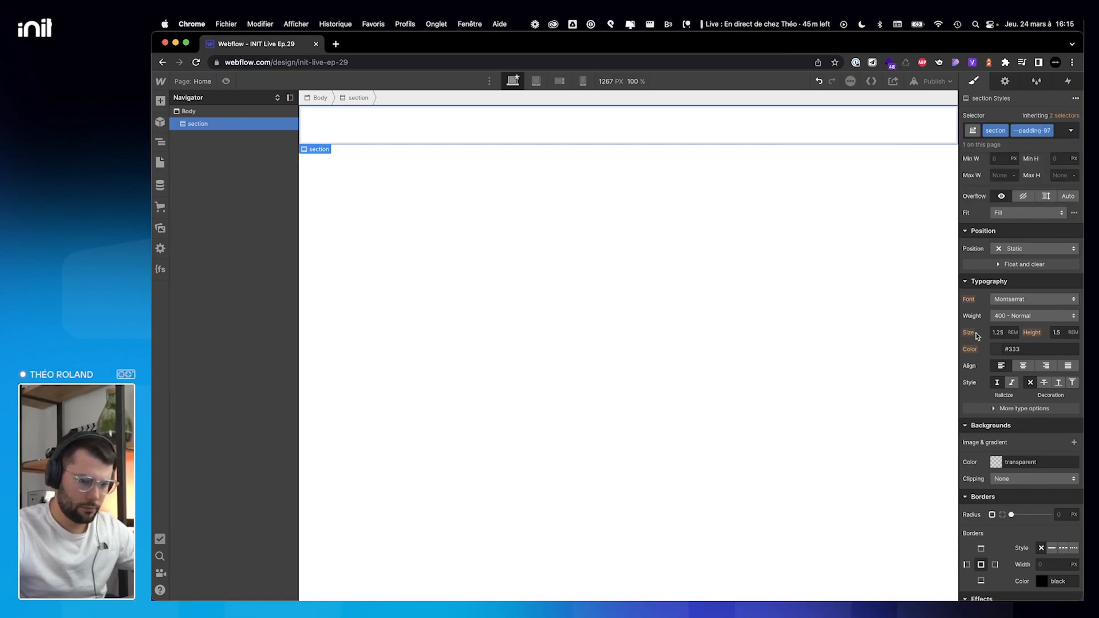
key(Return)
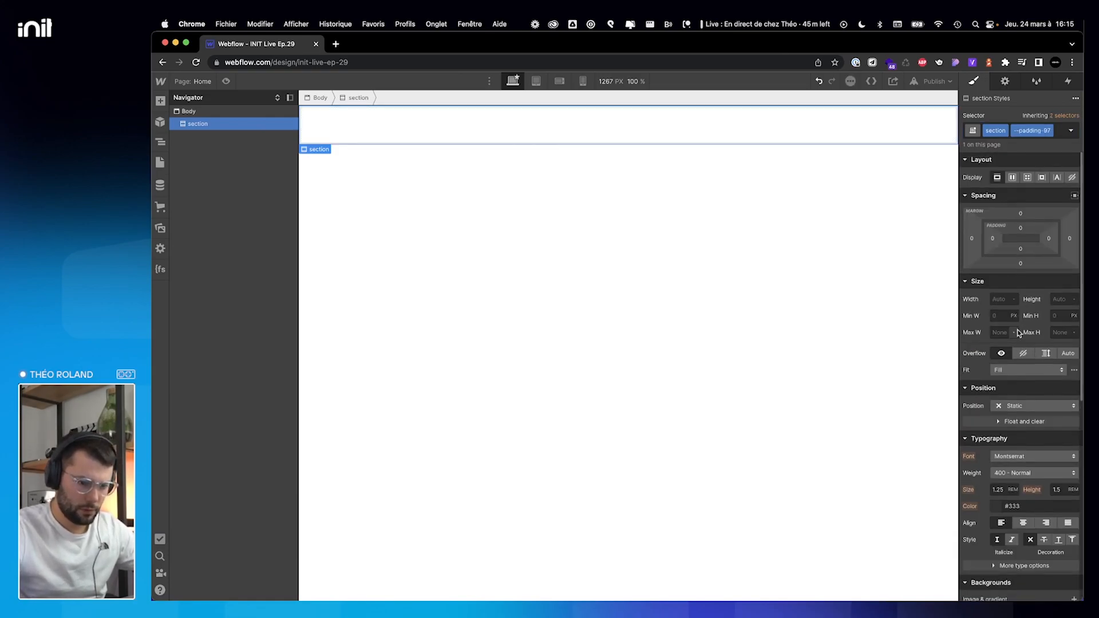
Set the top and bottom padding of the section's --padding-97 combo class to 97 px.
click(1020, 222)
text(97)
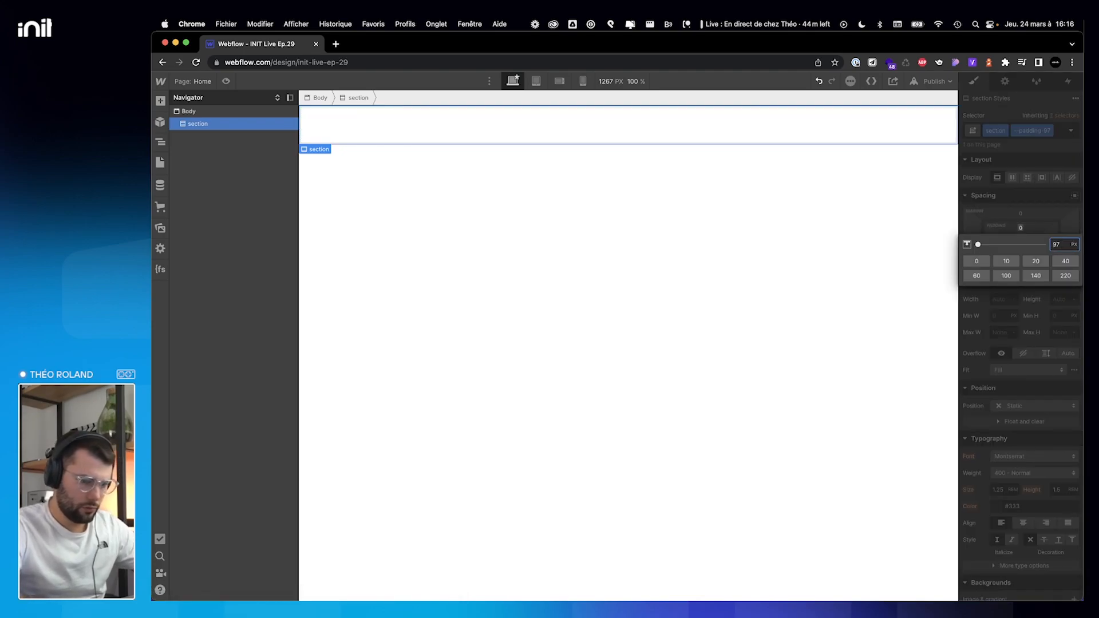
key(Return)
click(1021, 248)
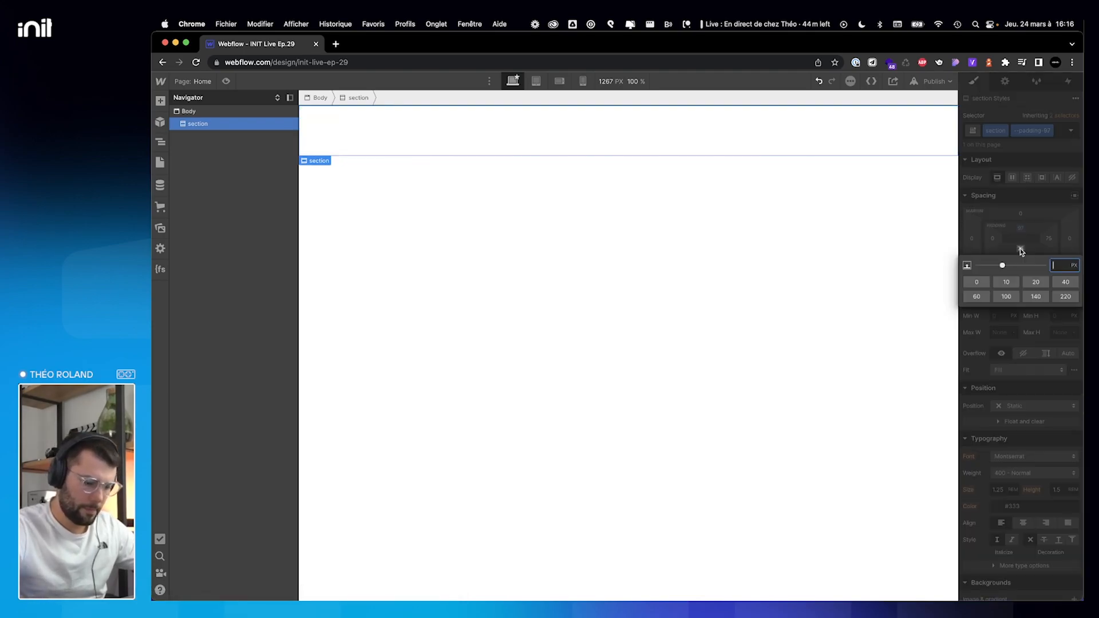
key(Return)
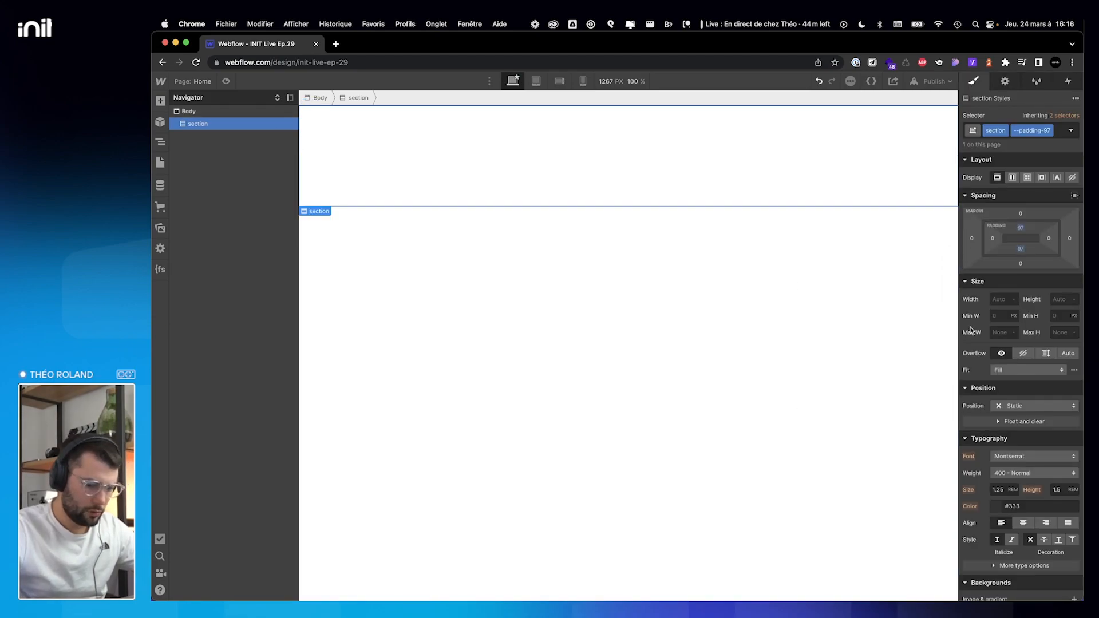
Set the Body (All Pages) font size to 20 px and make its 1.5 line height unitless.
click(233, 111)
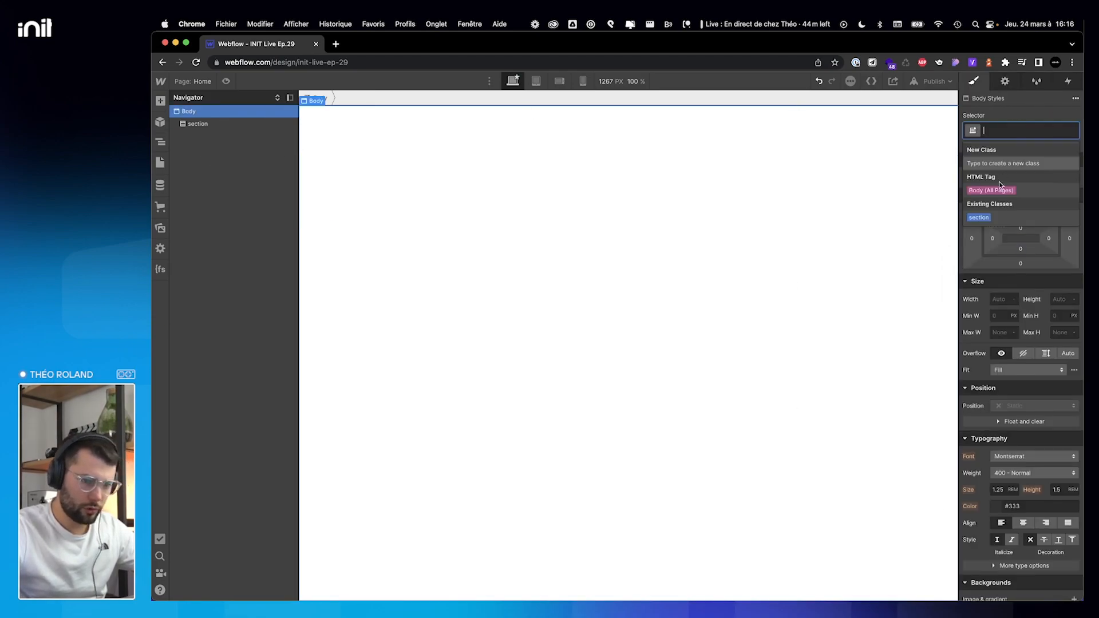
click(998, 489)
text(20)
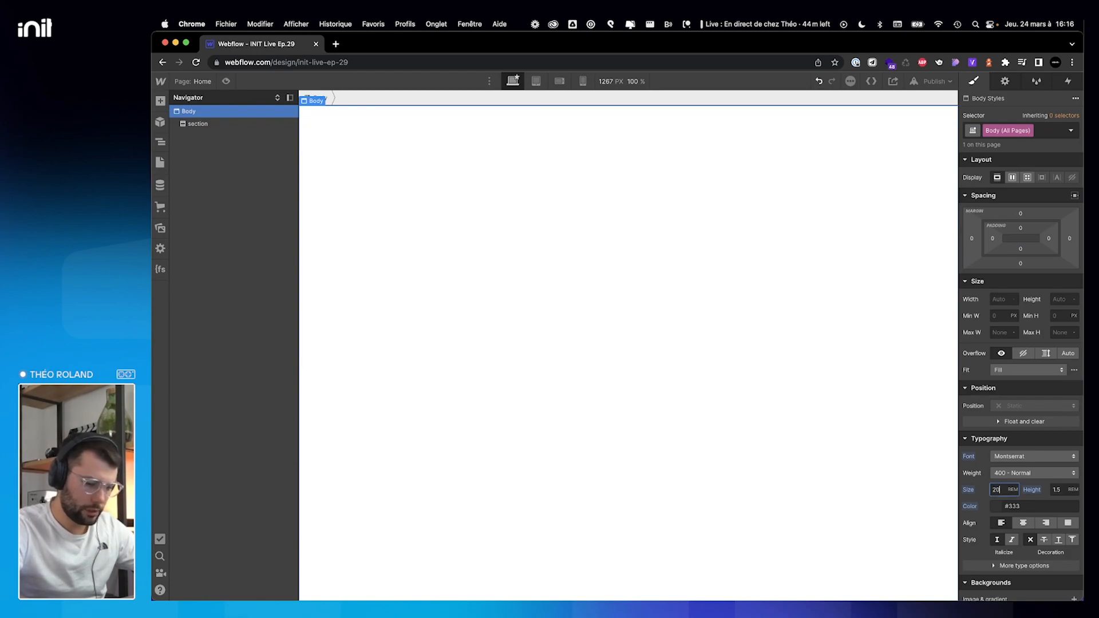
text(px)
key(Return)
click(1056, 491)
click(1064, 489)
text(-)
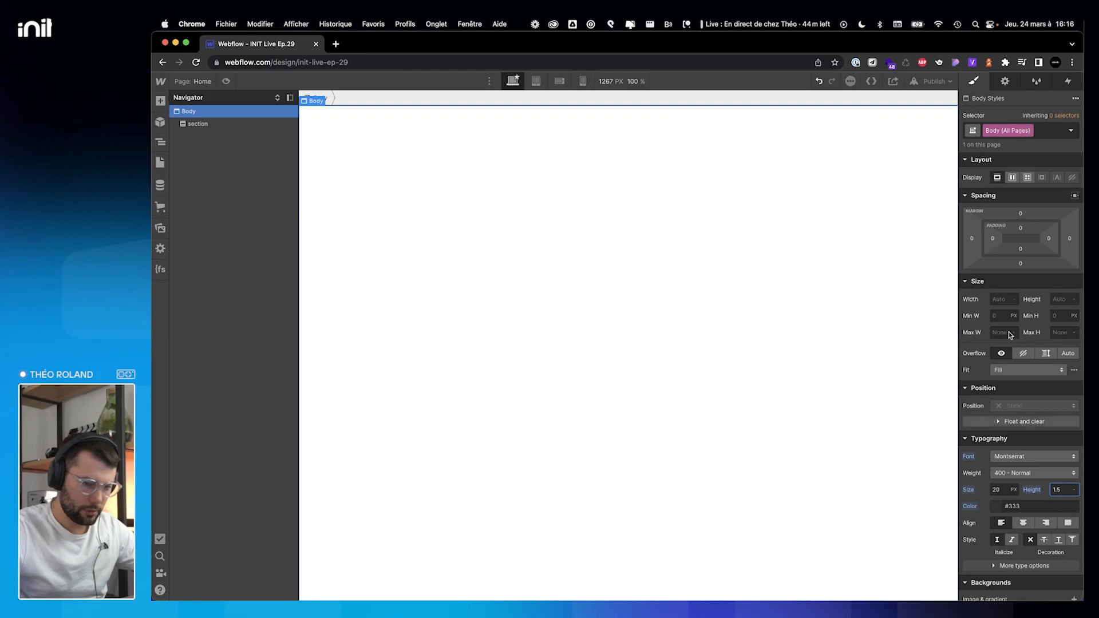
Add a Div Block inside the section.
click(199, 124)
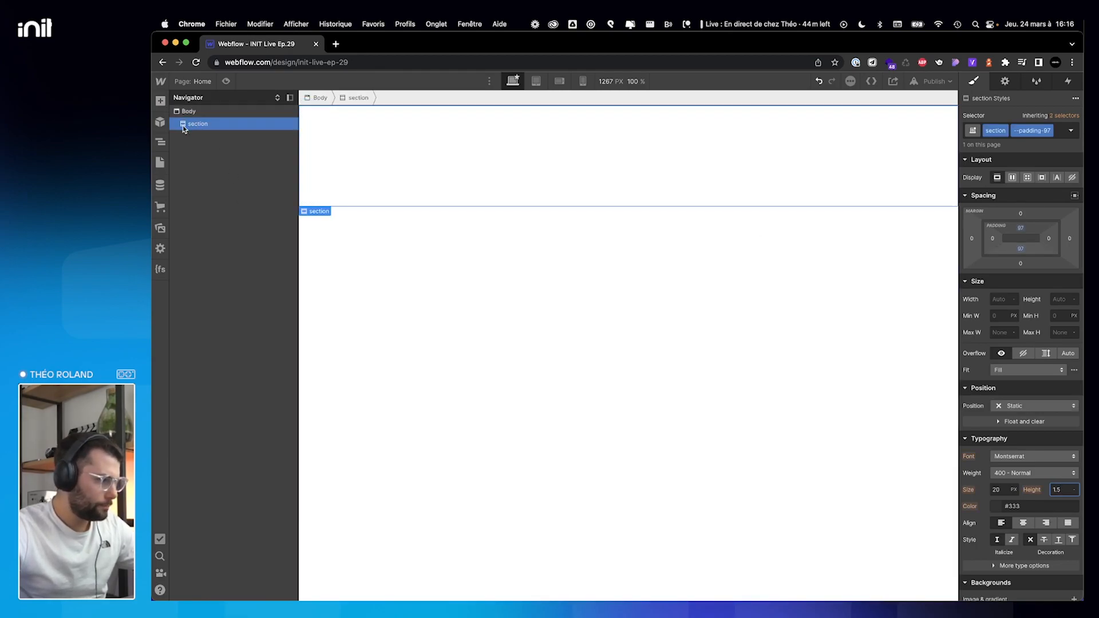
key(super+e)
text(dio)
key(BackSpace)
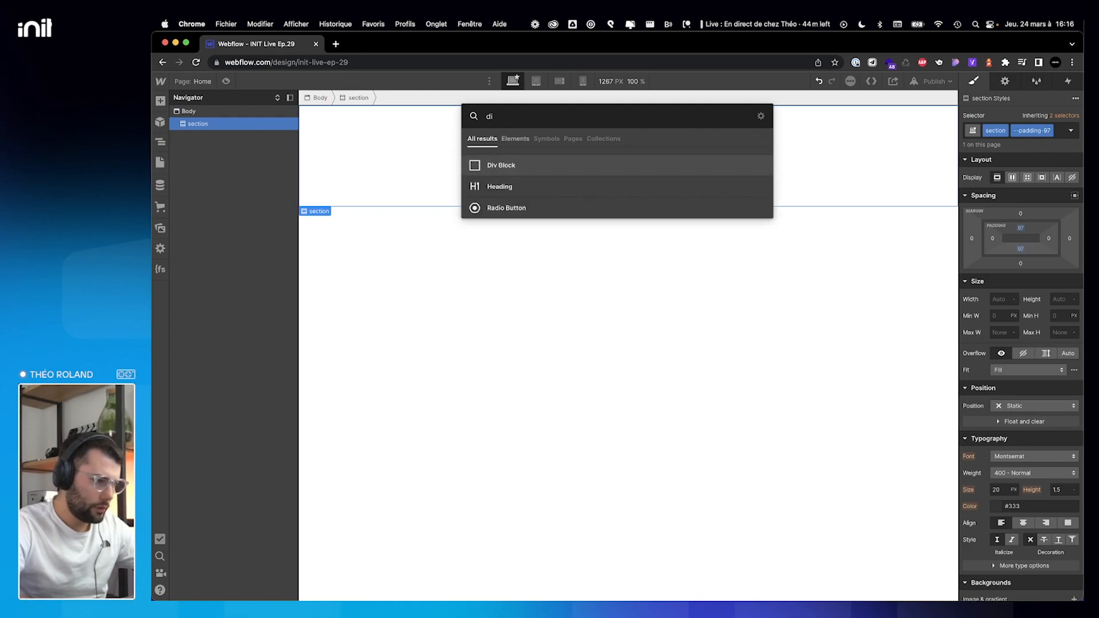
key(Return)
Check the section's width on ulys.design, return to Webflow and give the new div the class "container-1672px".
key(super+Return)
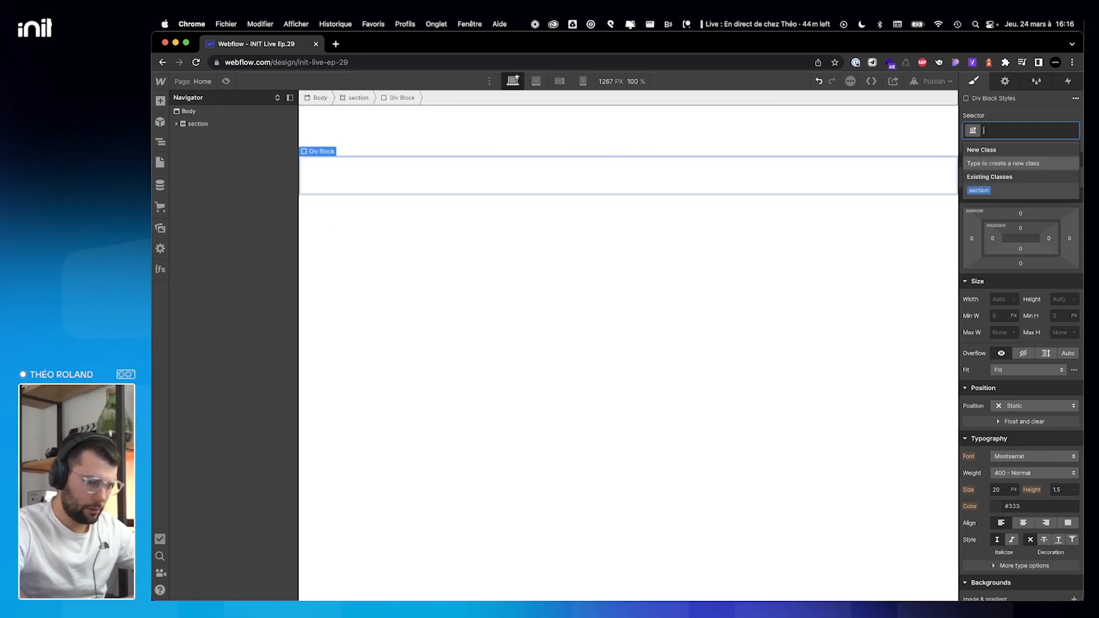
text(container)
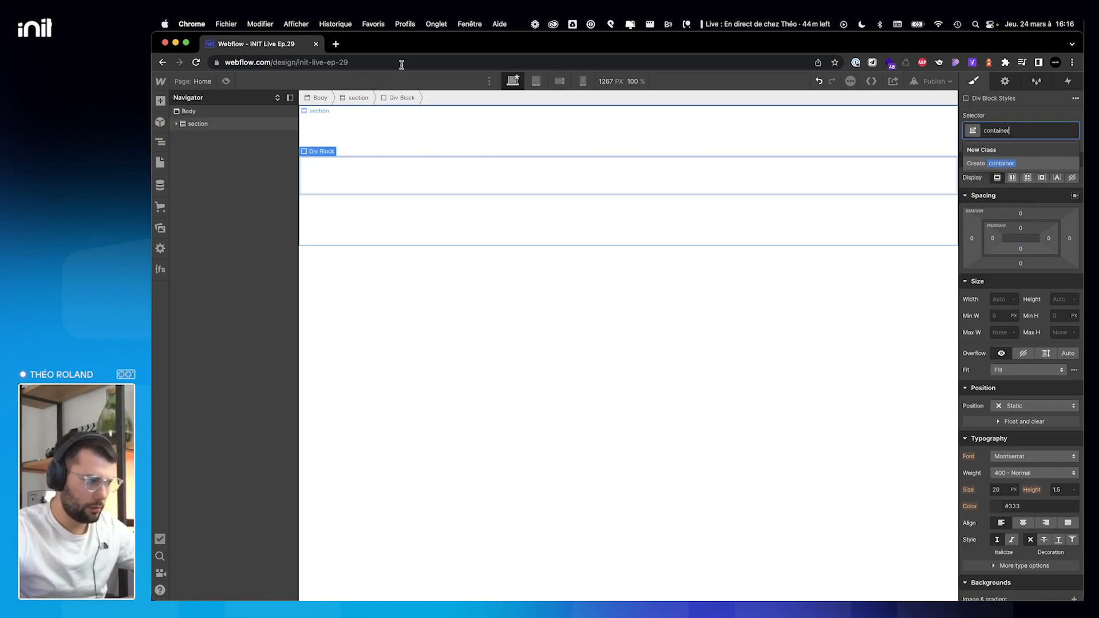
key(ctrl+Right)
click(464, 288)
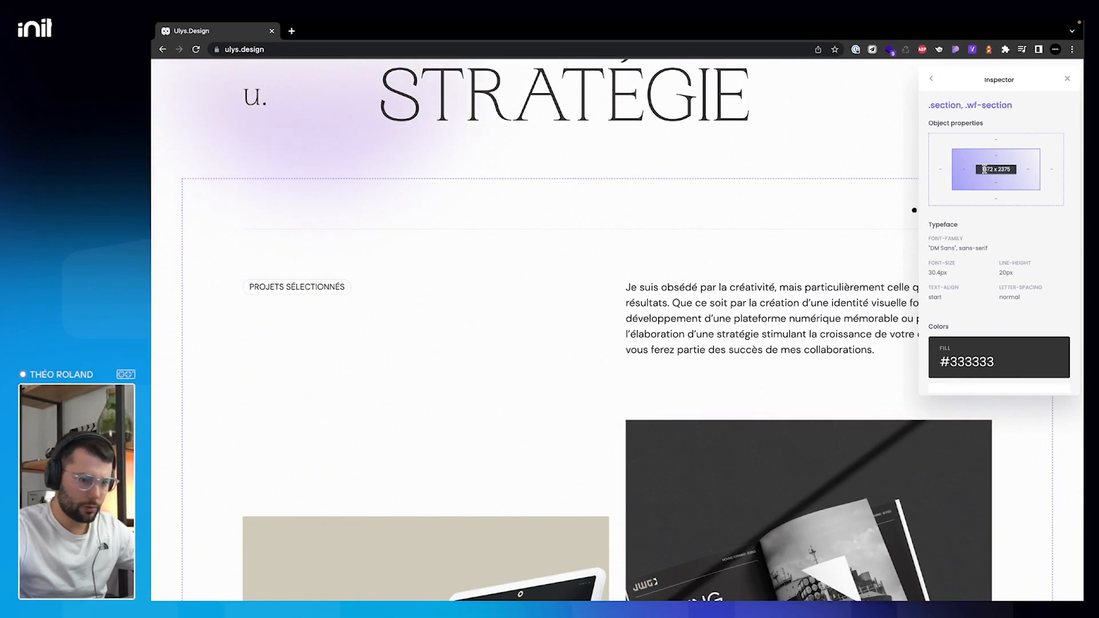
key(ctrl+Left)
click(987, 124)
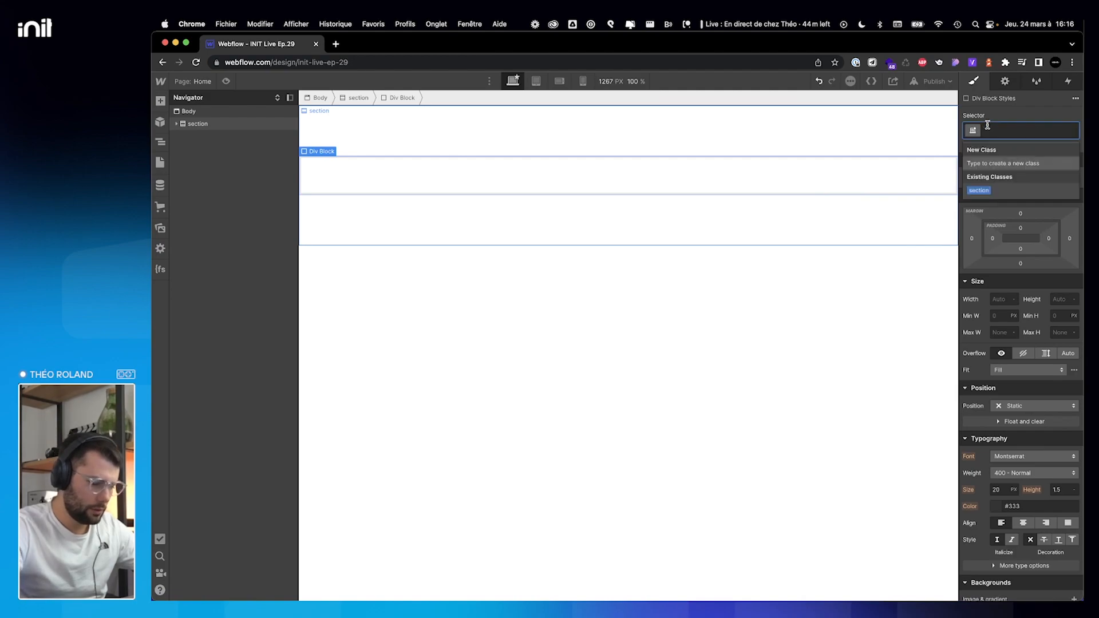
text(container-1672)
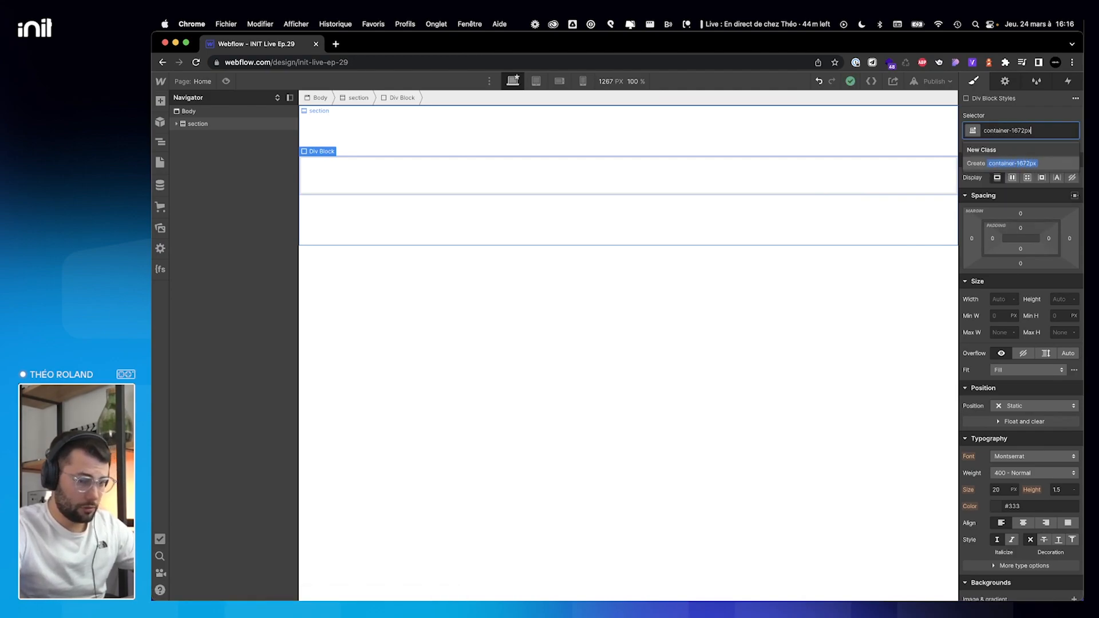
key(Return)
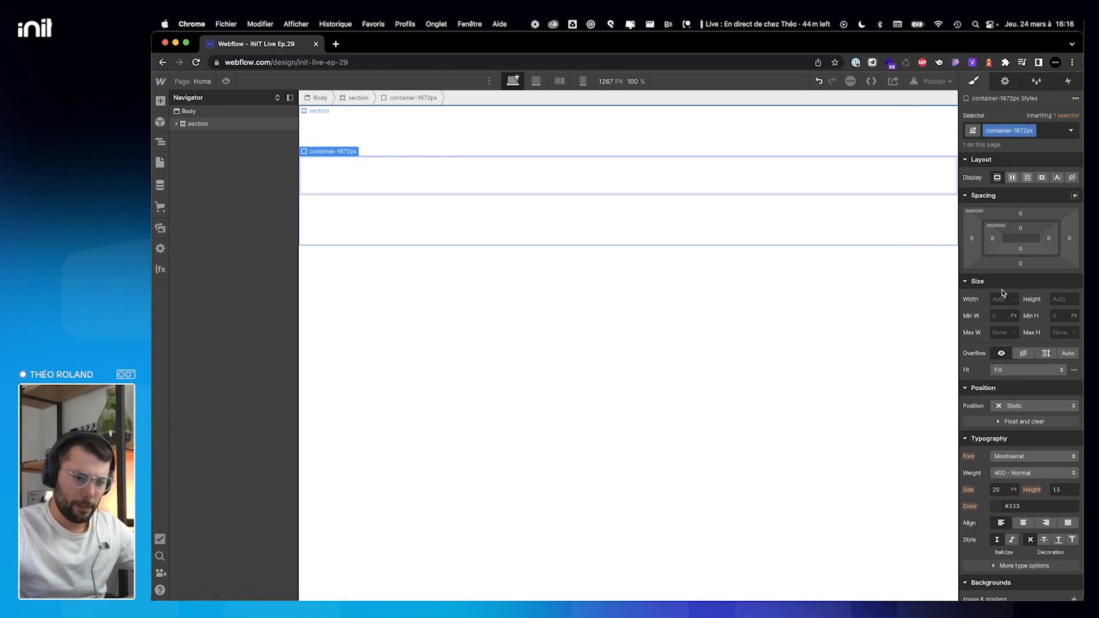
Set the container's maximum width to 1672 px and its width to 100%.
text(1672p)
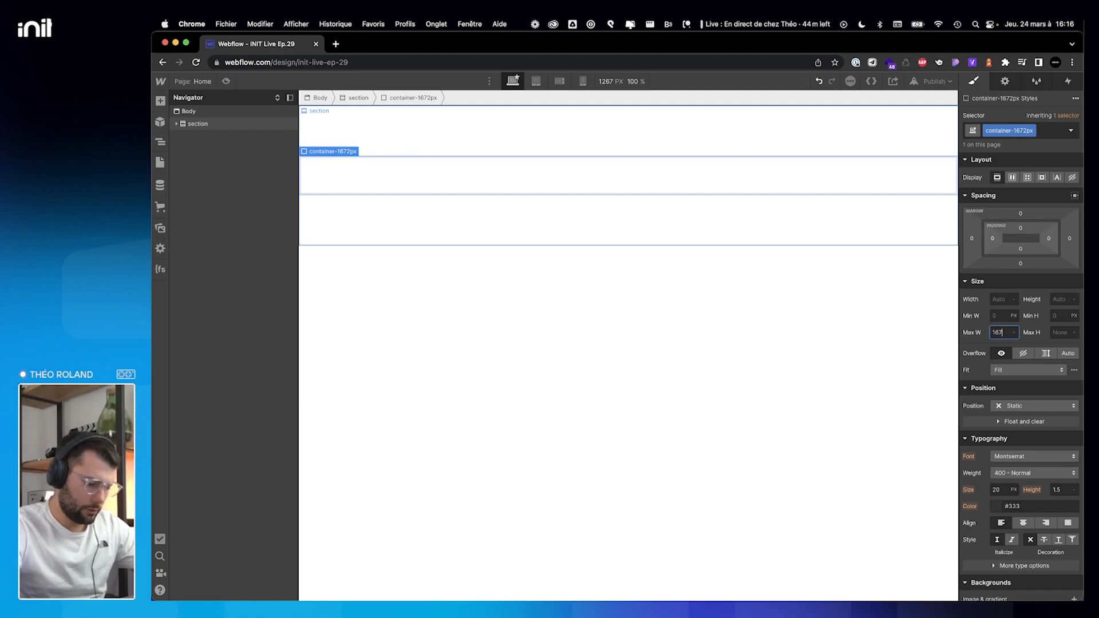
click(998, 299)
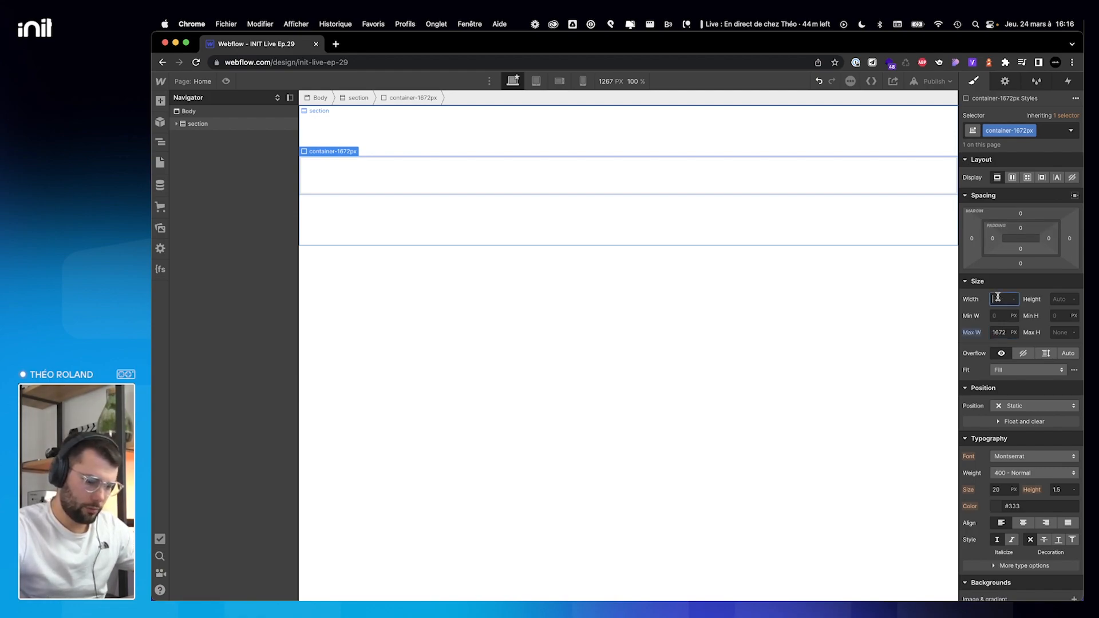
text(100%)
key(Return)
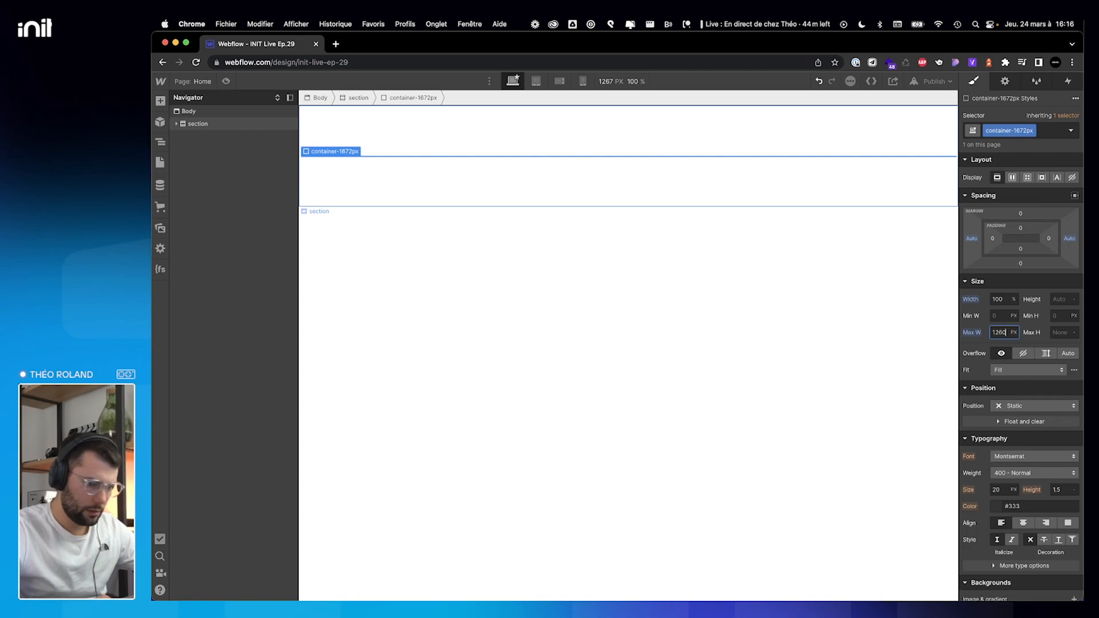
Reduce the container's maximum width to 1200 px and rename its class to "container-1200".
key(shift+Down)
key(shift+Down)
key(shift+Down)
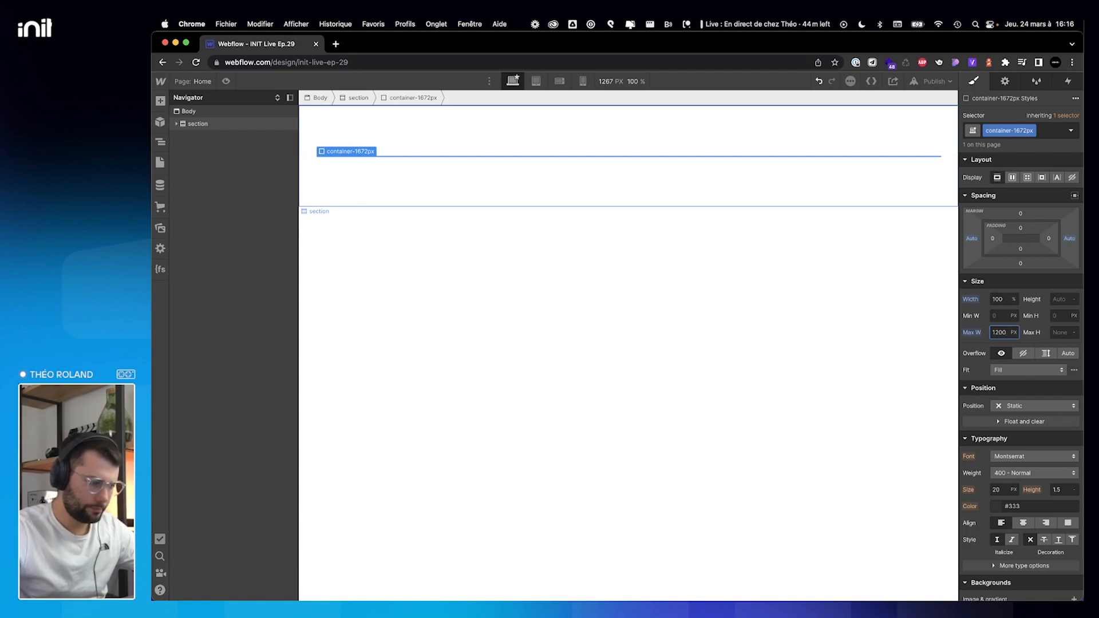
click(176, 124)
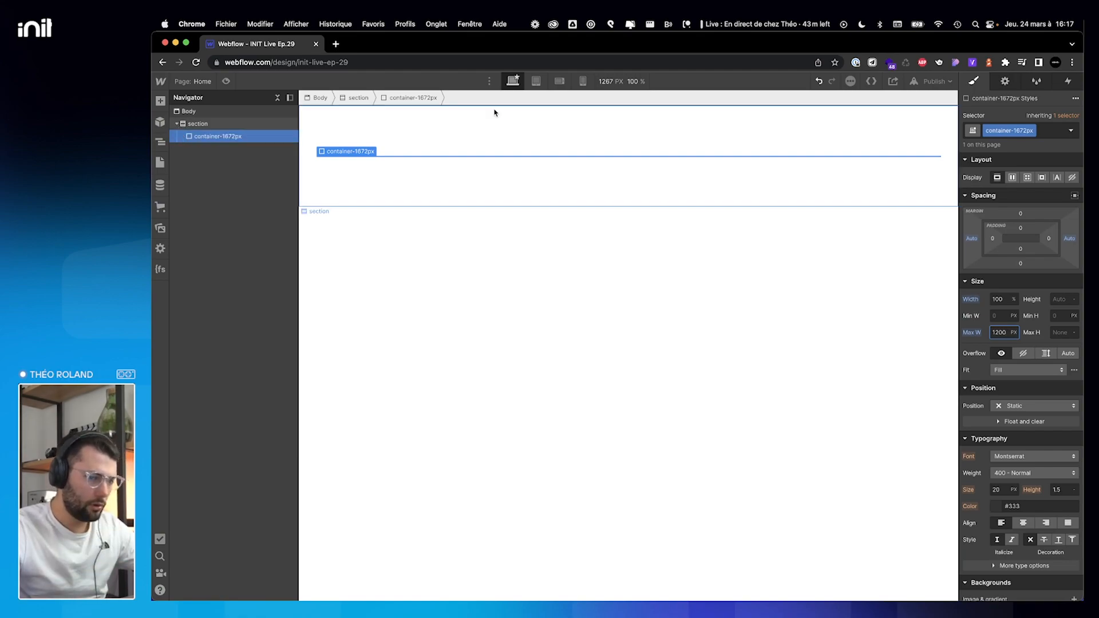
click(1025, 131)
key(Right)
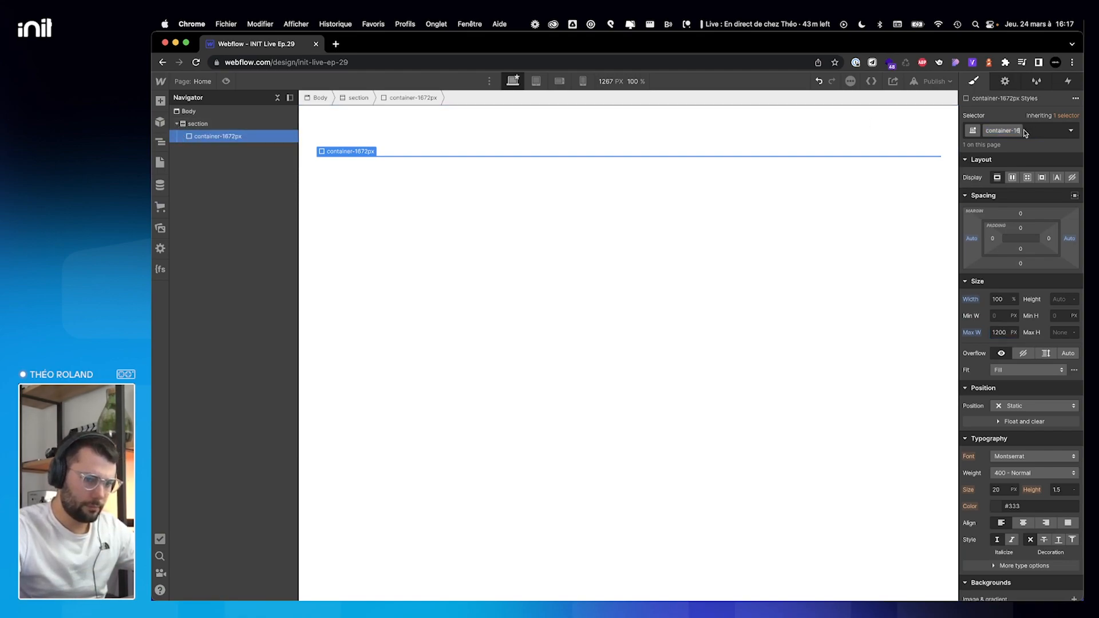
text(200)
key(Return)
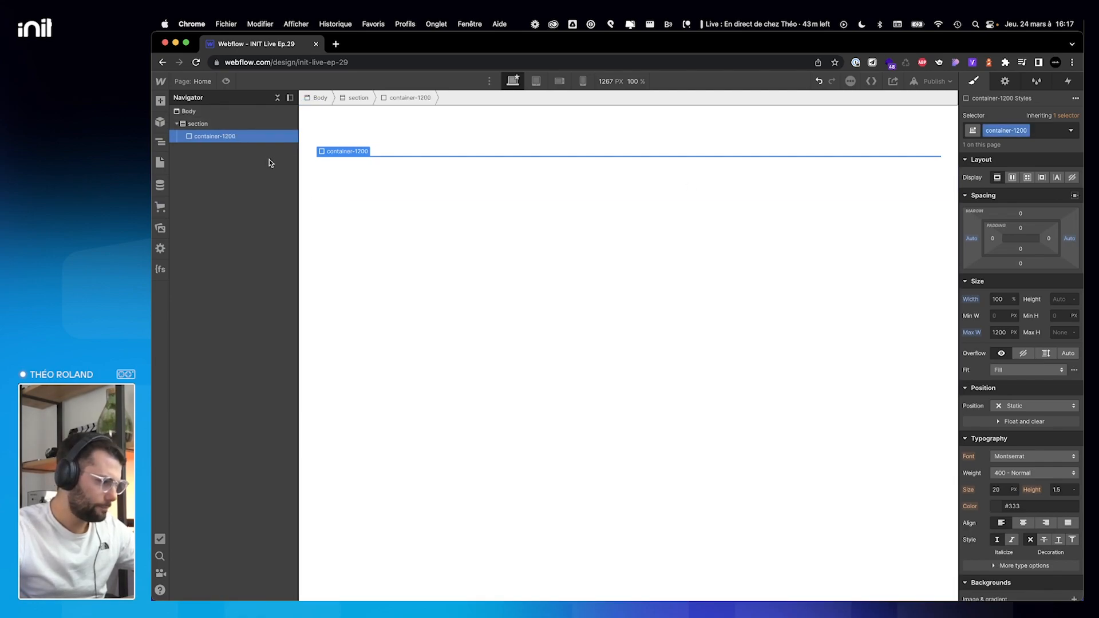
Add a Div Block inside container-1200.
key(super+e)
text(layo)
key(BackSpace)
key(BackSpace)
key(BackSpace)
text(d)
key(BackSpace)
key(BackSpace)
text(div)
key(Return)
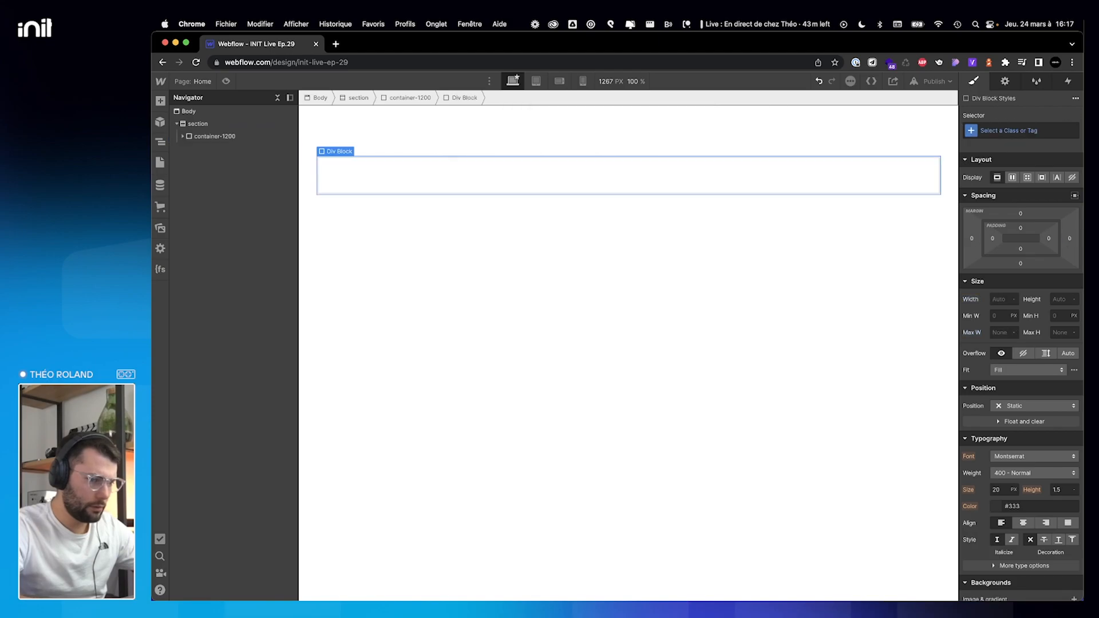
Assign the new class "layout--grid-2" to the div inside the container.
key(super+Return)
text(layout--)
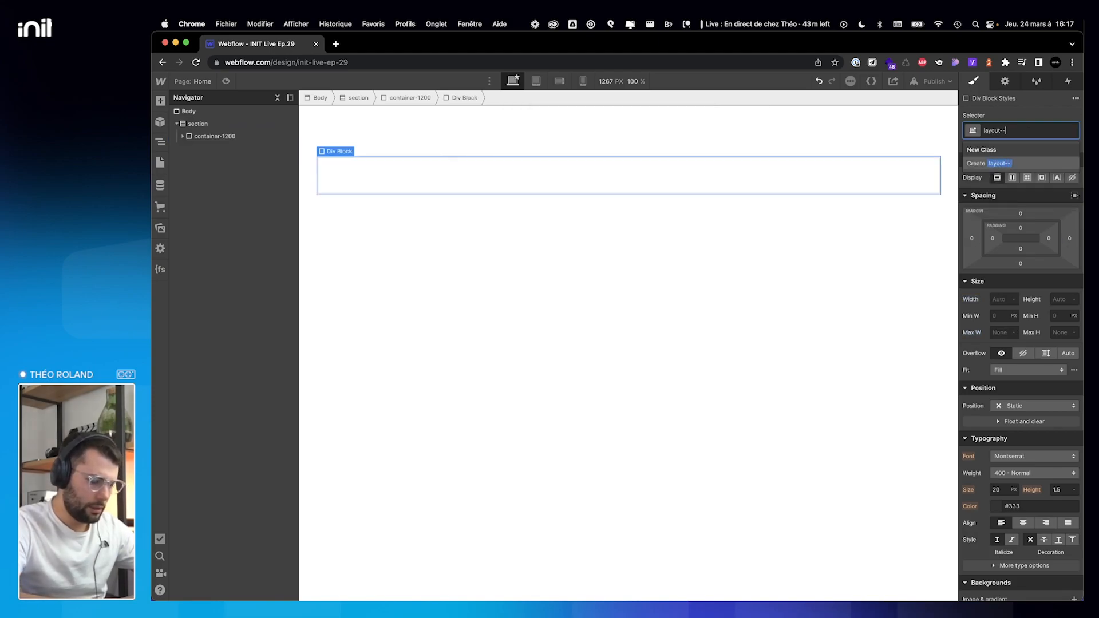
key(Return)
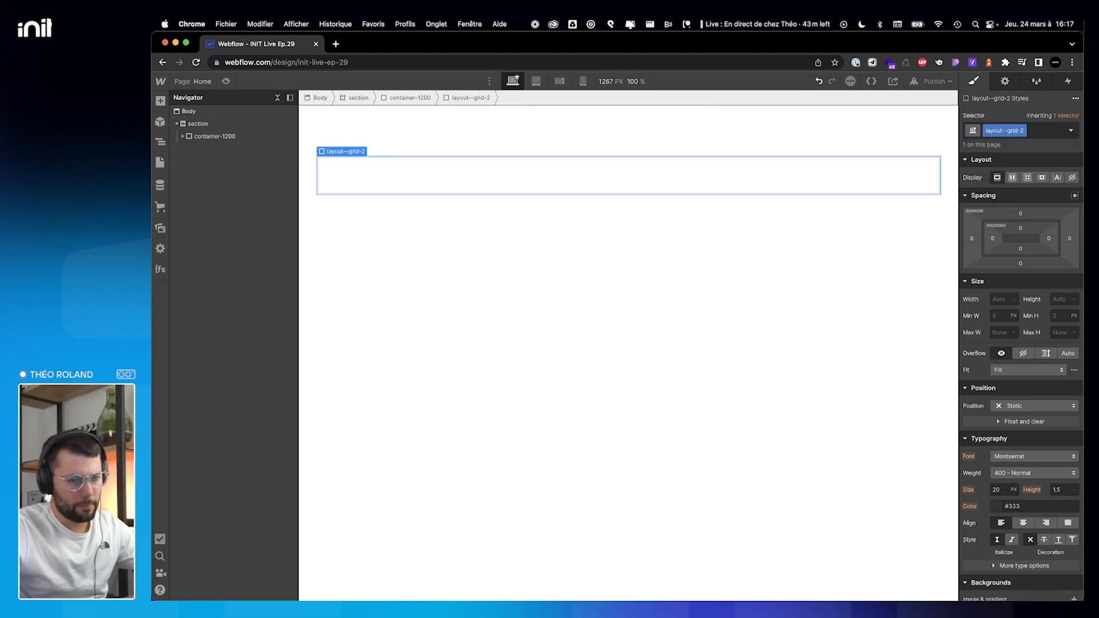
Following the ulys.design layout, make layout--grid-2 a grid of two columns and one row with 32 px column and row gaps.
key(ctrl+Right)
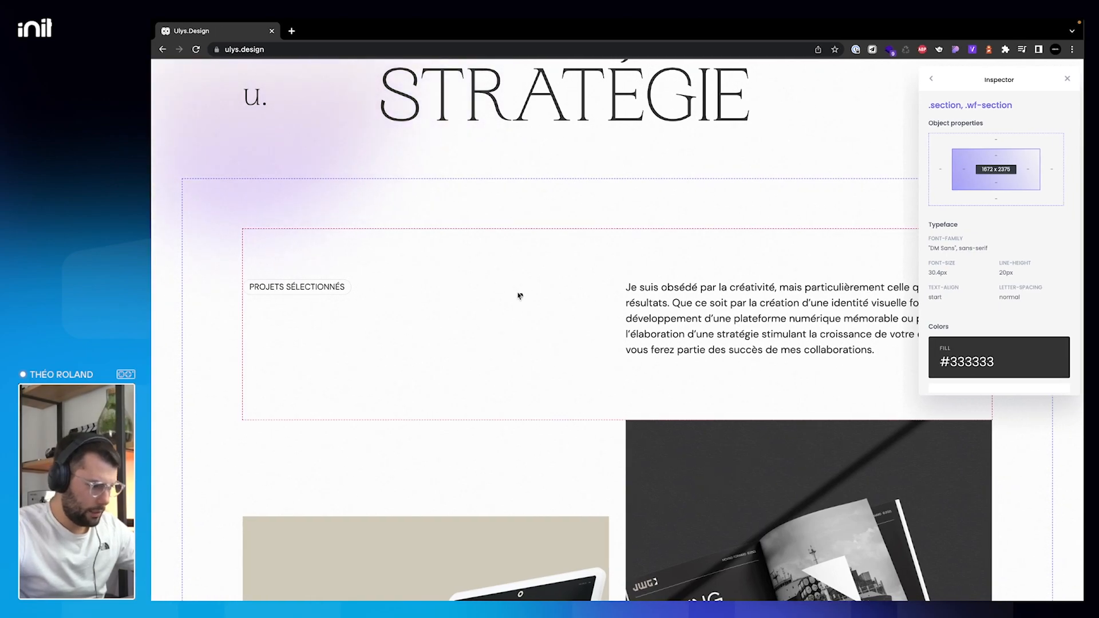
key(ctrl+Left)
click(1029, 177)
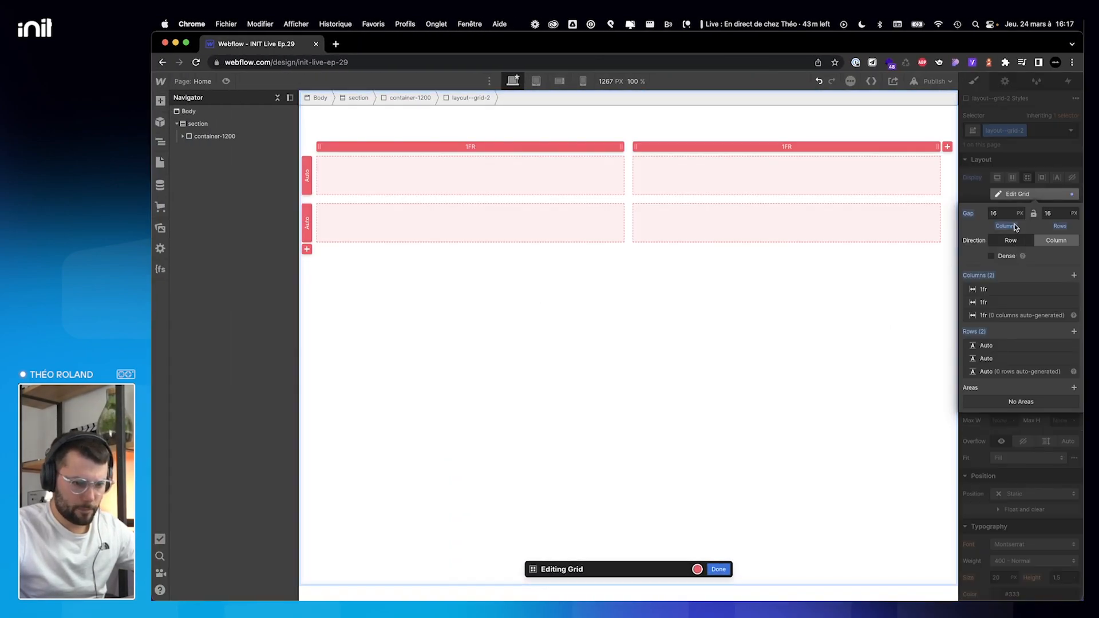
key(ctrl+Right)
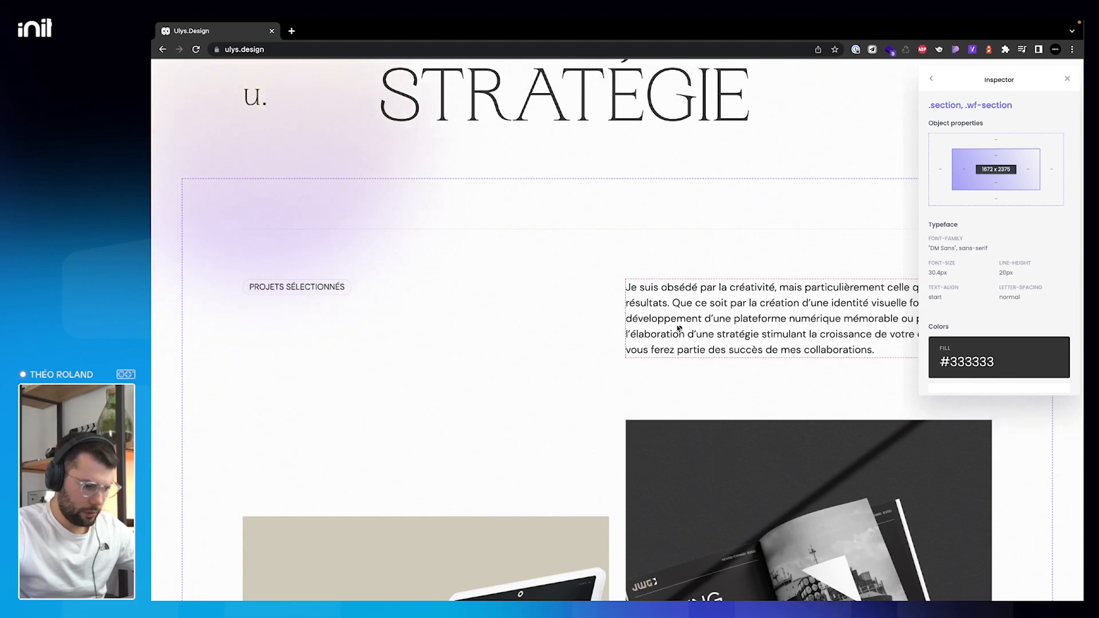
key(ctrl+Left)
text(32)
key(Return)
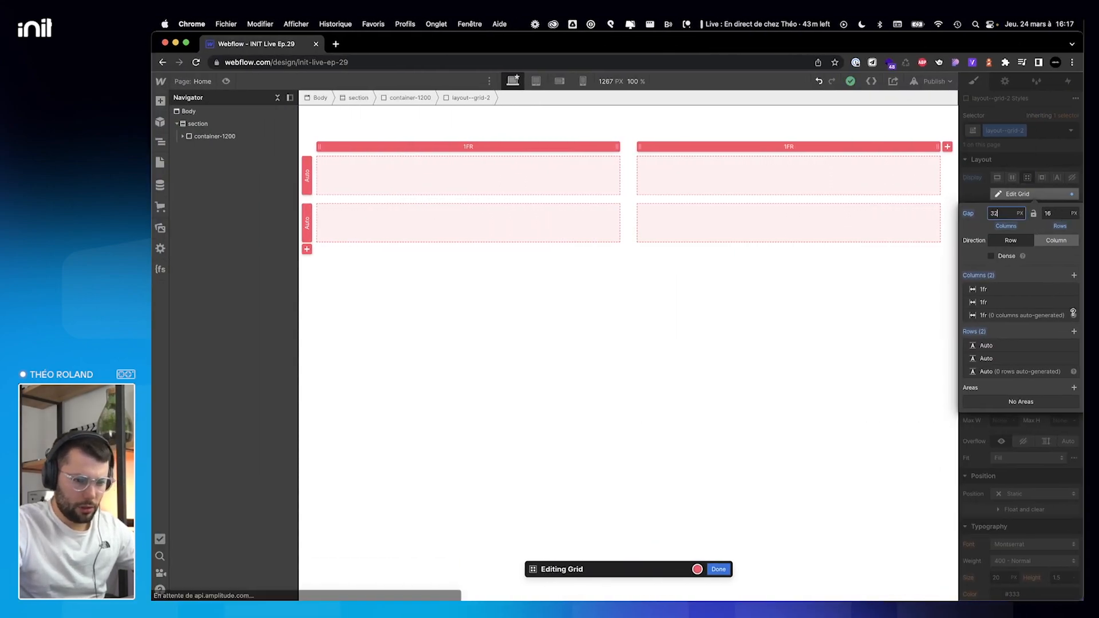
click(1073, 359)
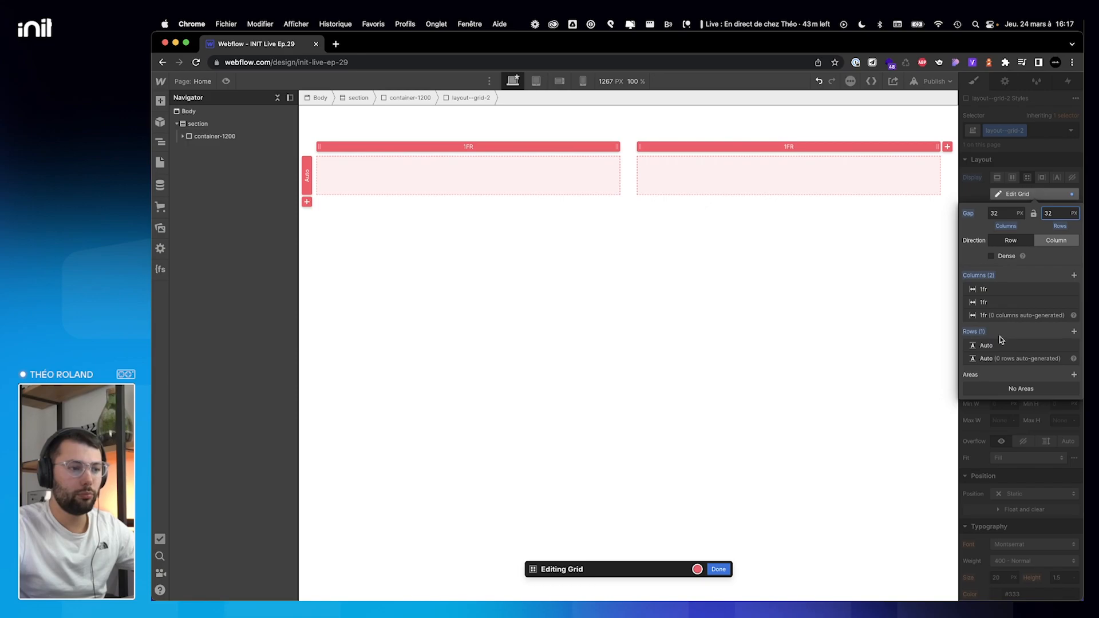
click(719, 570)
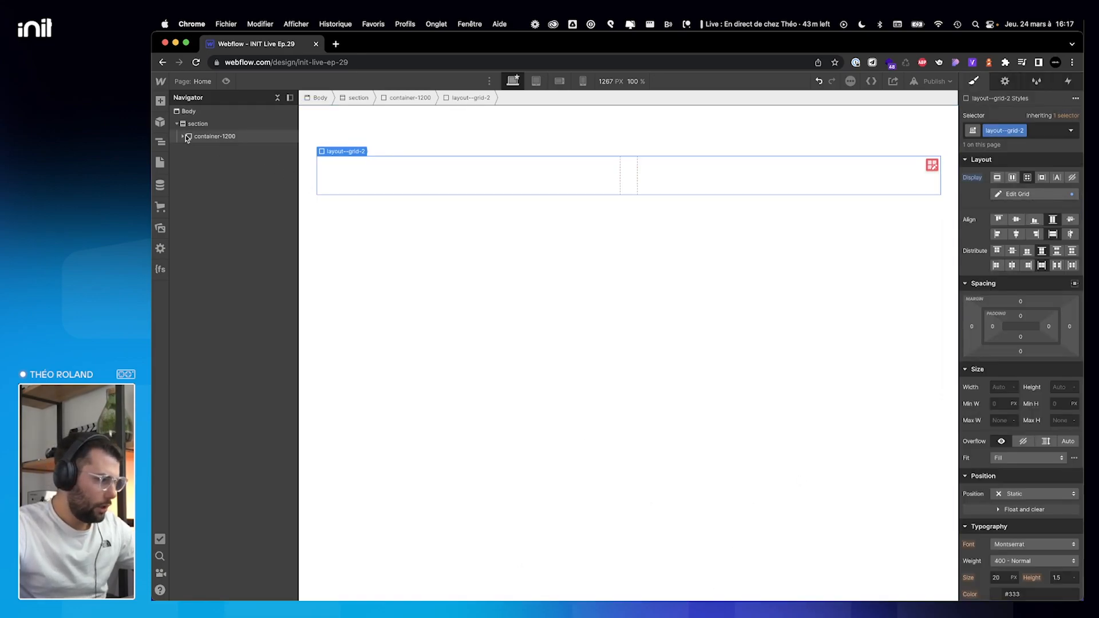
Add a Text Block inside the layout--grid-2 grid.
key(super+e)
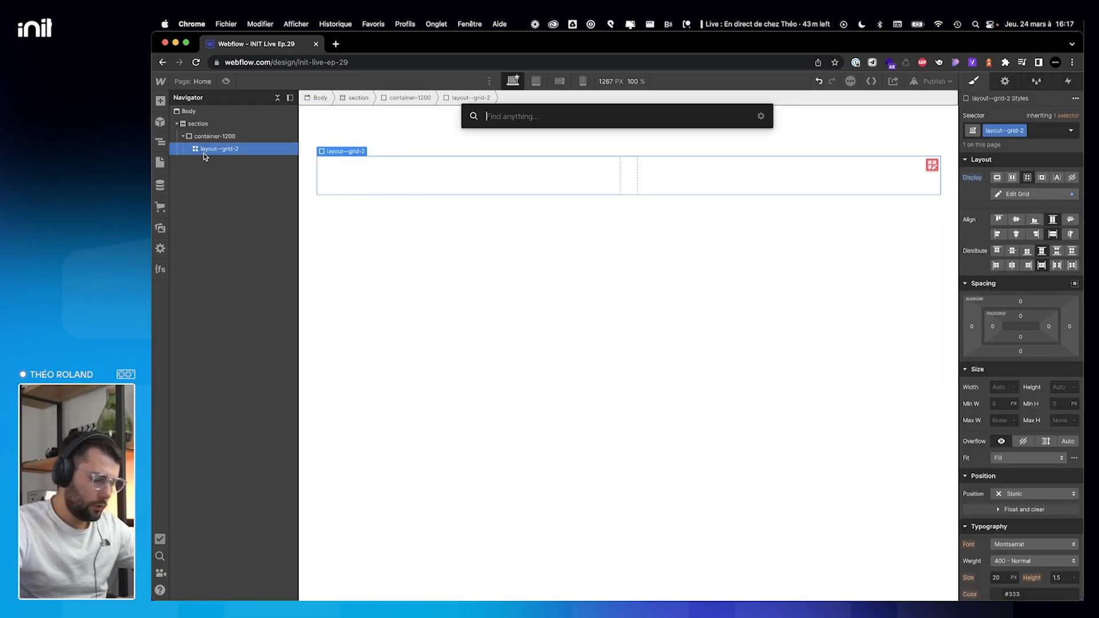
text(tex)
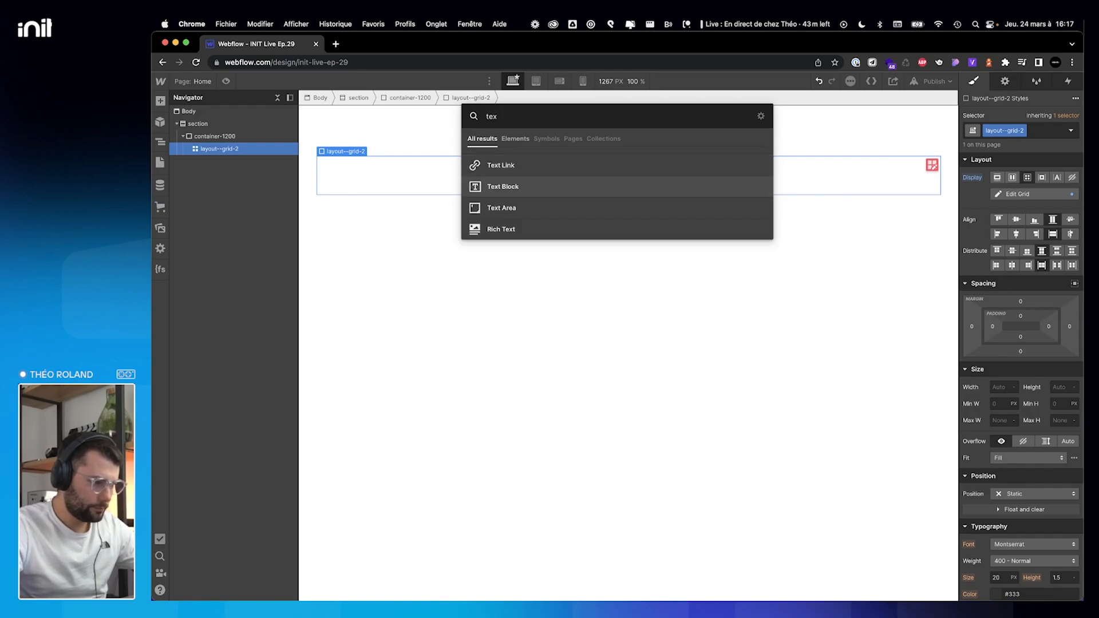
key(Return)
Replace the placeholder text with "Projets Sélectionnés", checking the wording on ulys.design.
key(ctrl+Right)
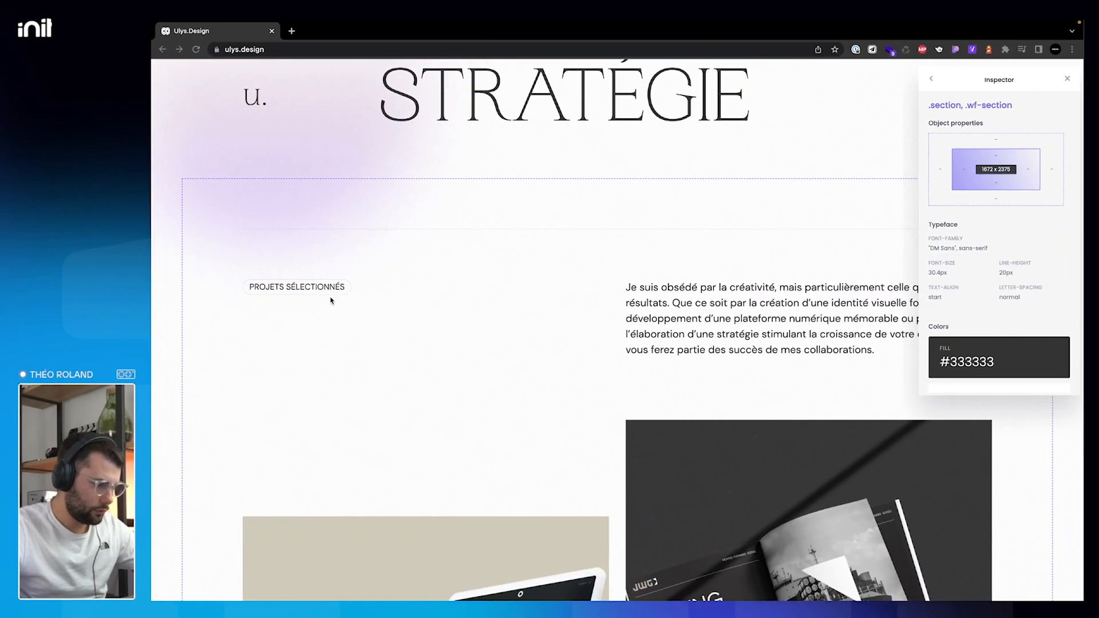
key(ctrl+Left)
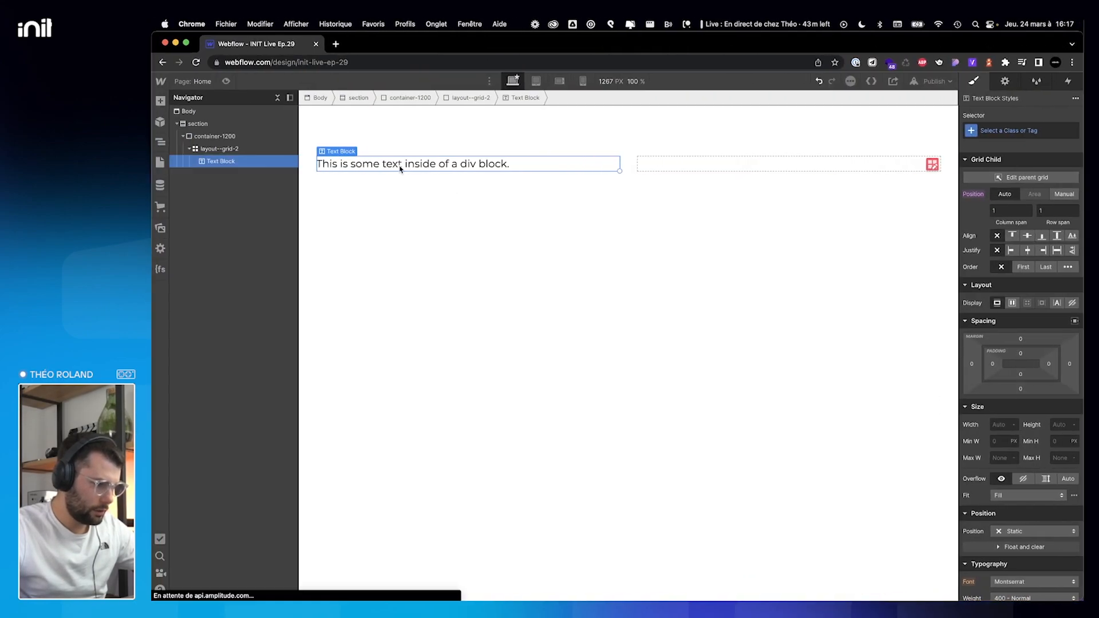
double_click(400, 165)
text(Projet )
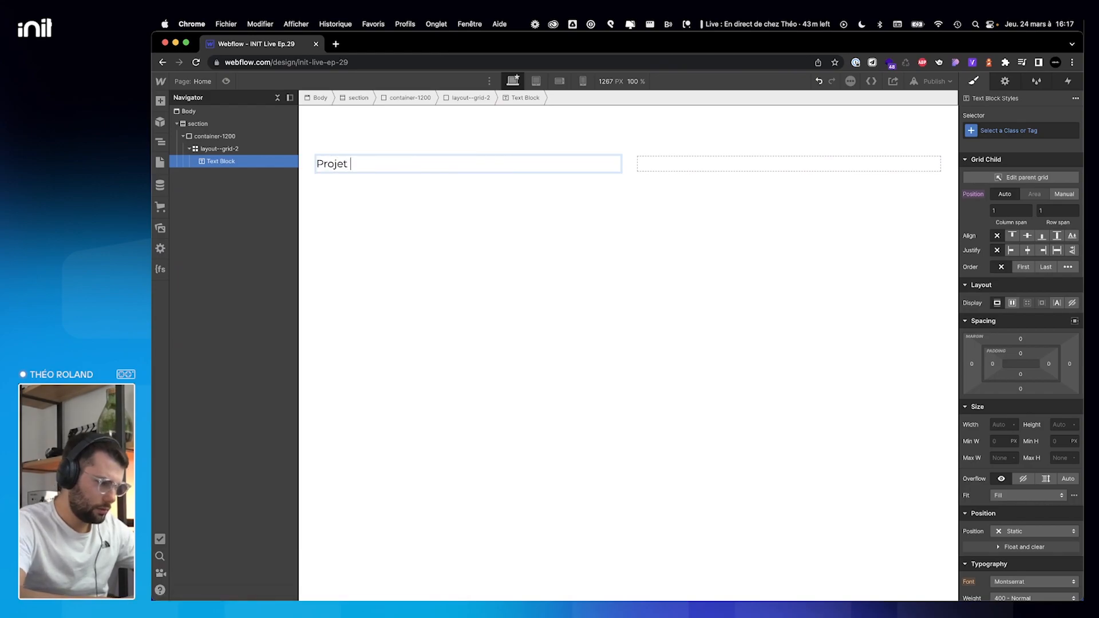
text(Sélectionnnée)
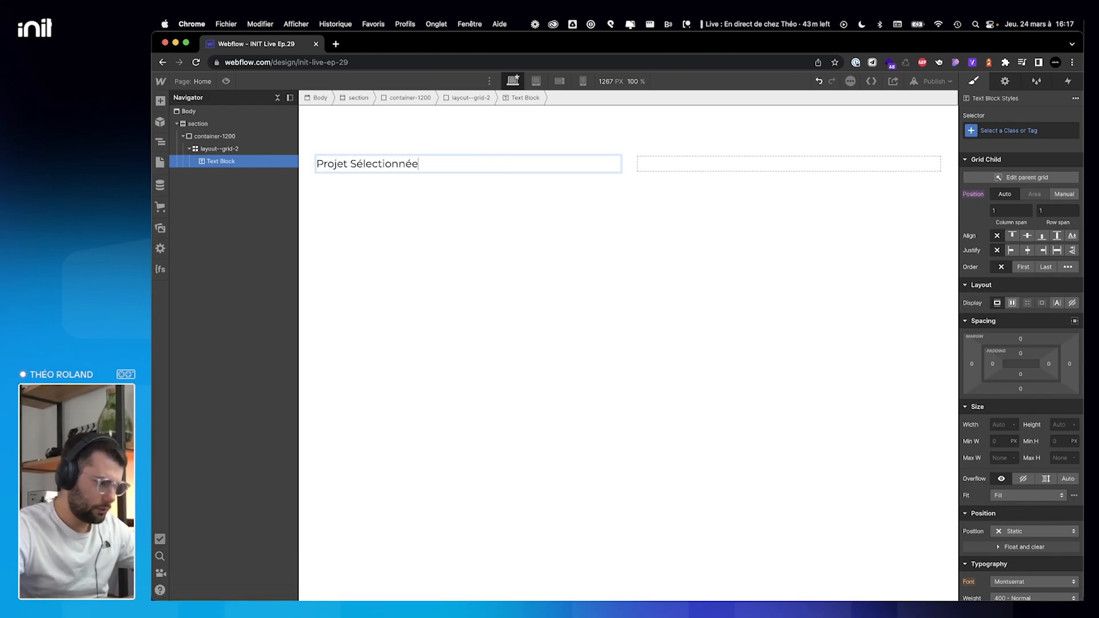
key(BackSpace)
key(ctrl+Right)
key(ctrl+Left)
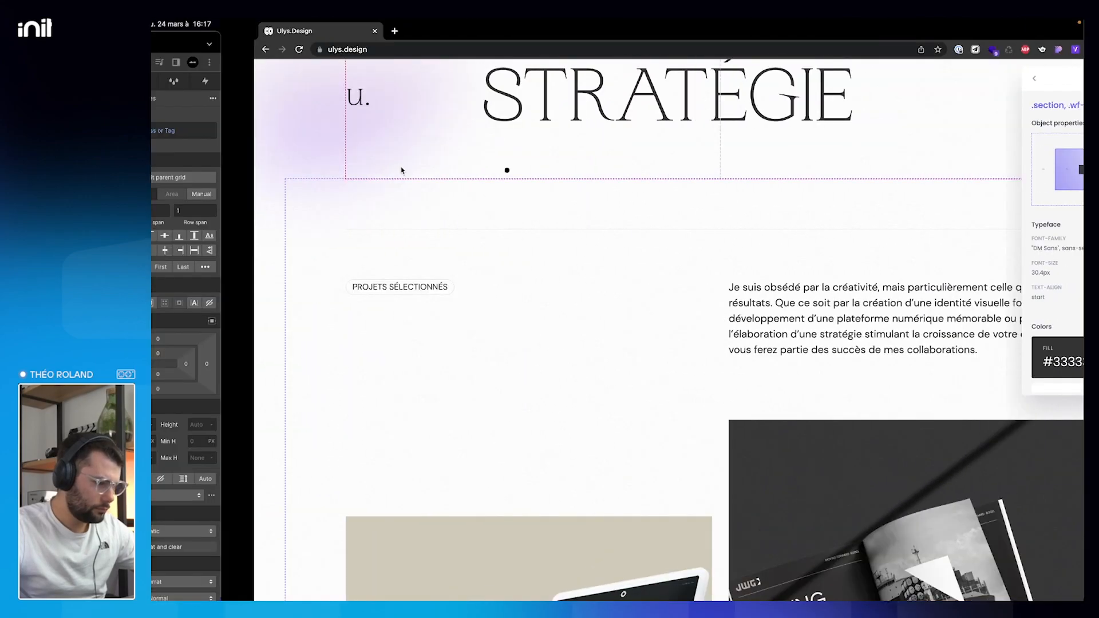
text(s Sélectionnés)
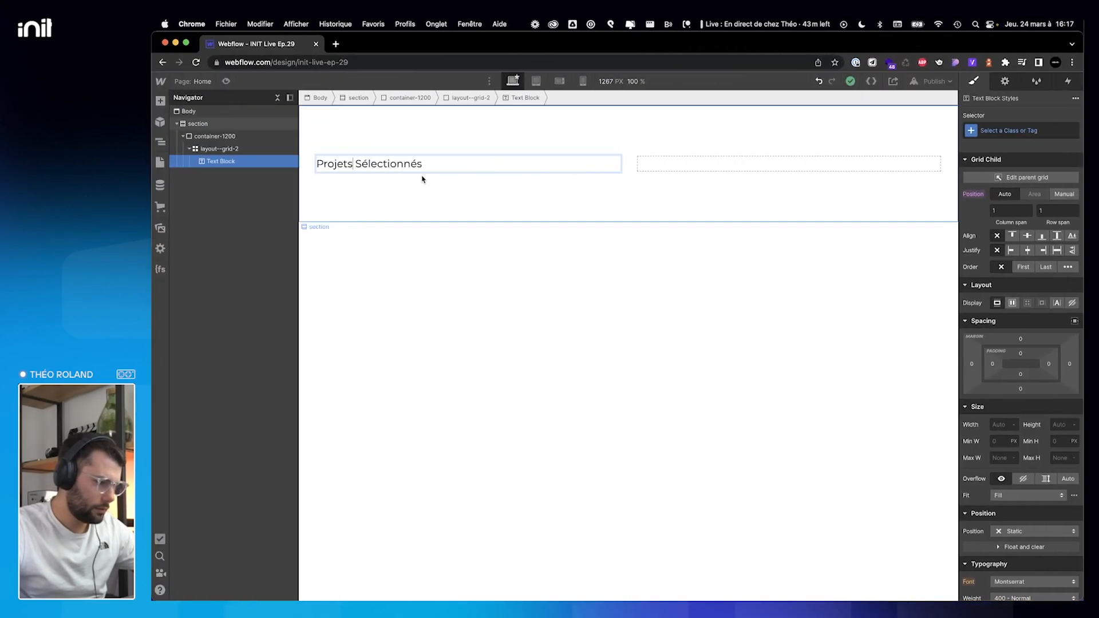
Assign the new class "tag" to the "Projets Sélectionnés" text block, checking the label's class on ulys.design.
key(ctrl+Right)
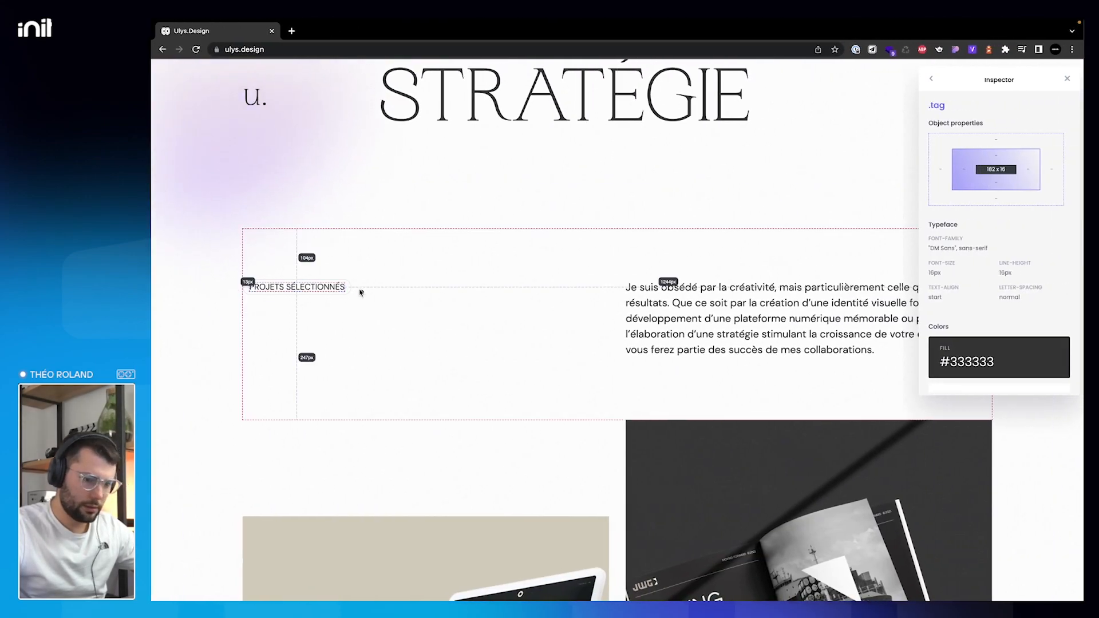
key(ctrl+Left)
click(218, 150)
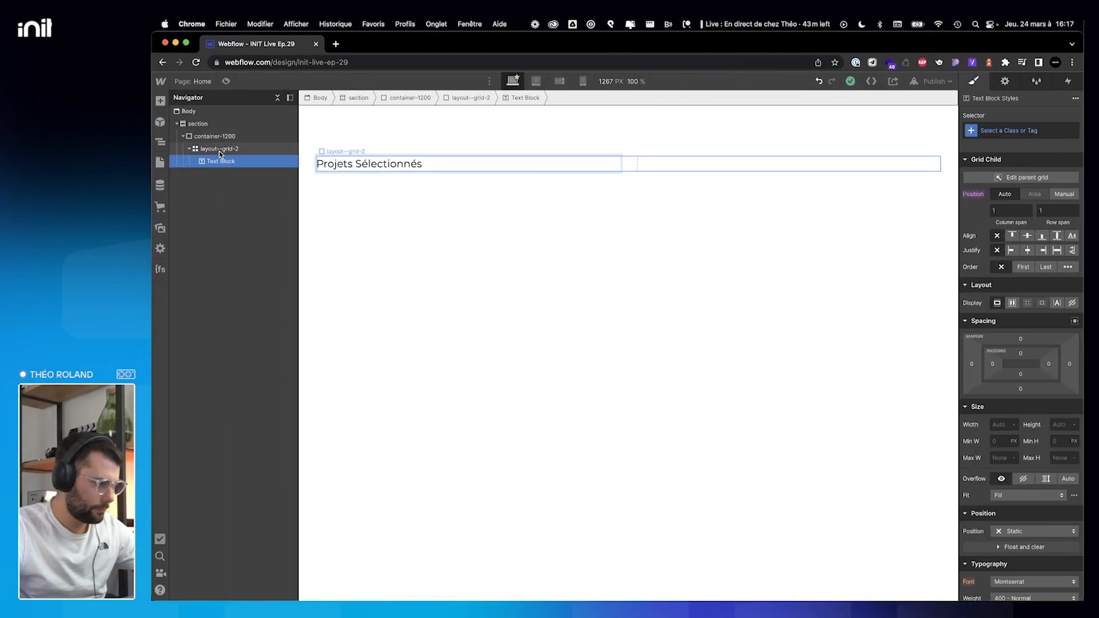
click(295, 161)
click(1051, 131)
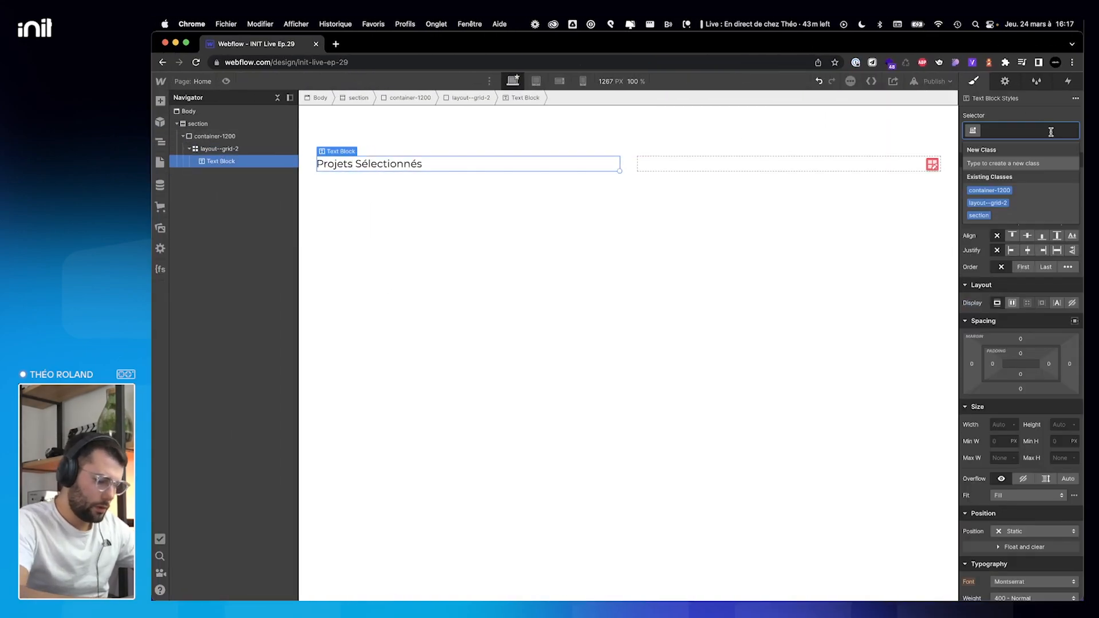
text(section)
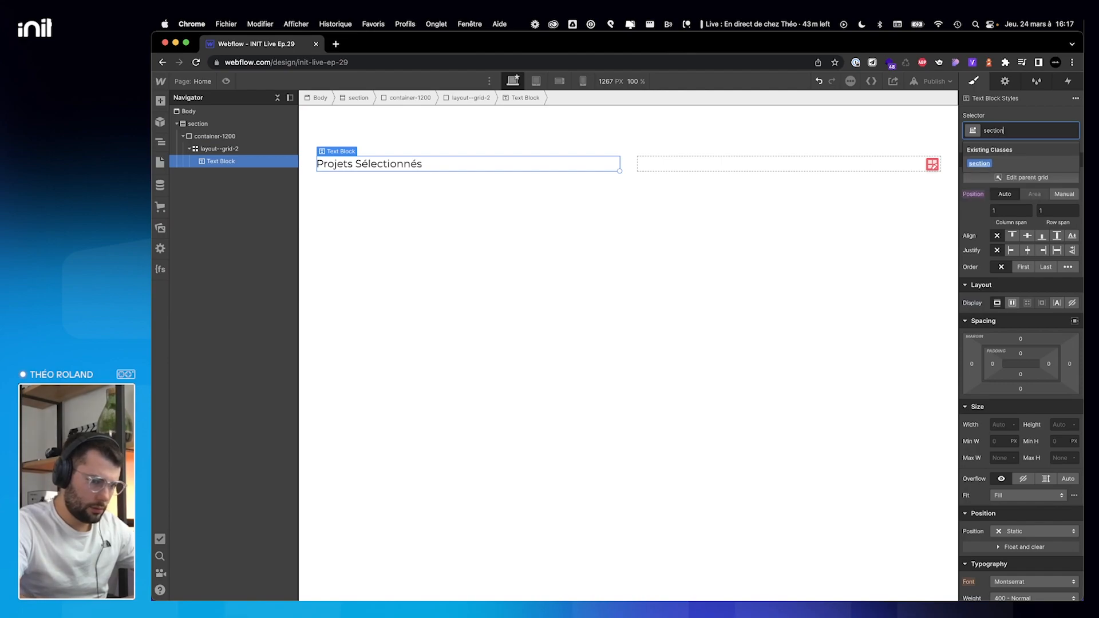
key(BackSpace)
key(BackSpace)
key(BackSpace)
text(tags)
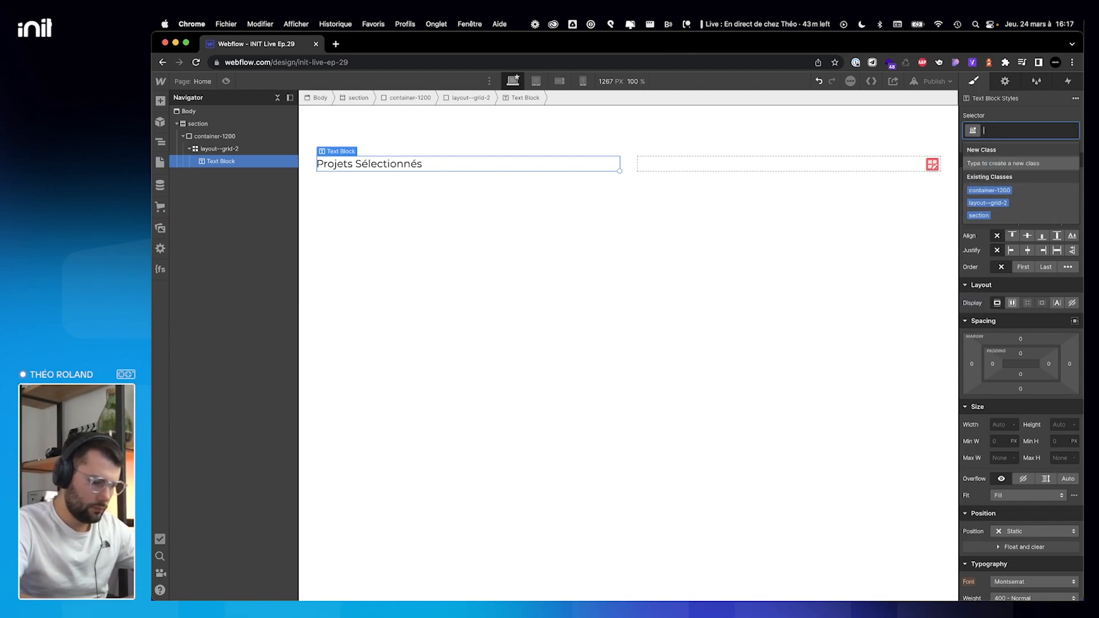
key(Return)
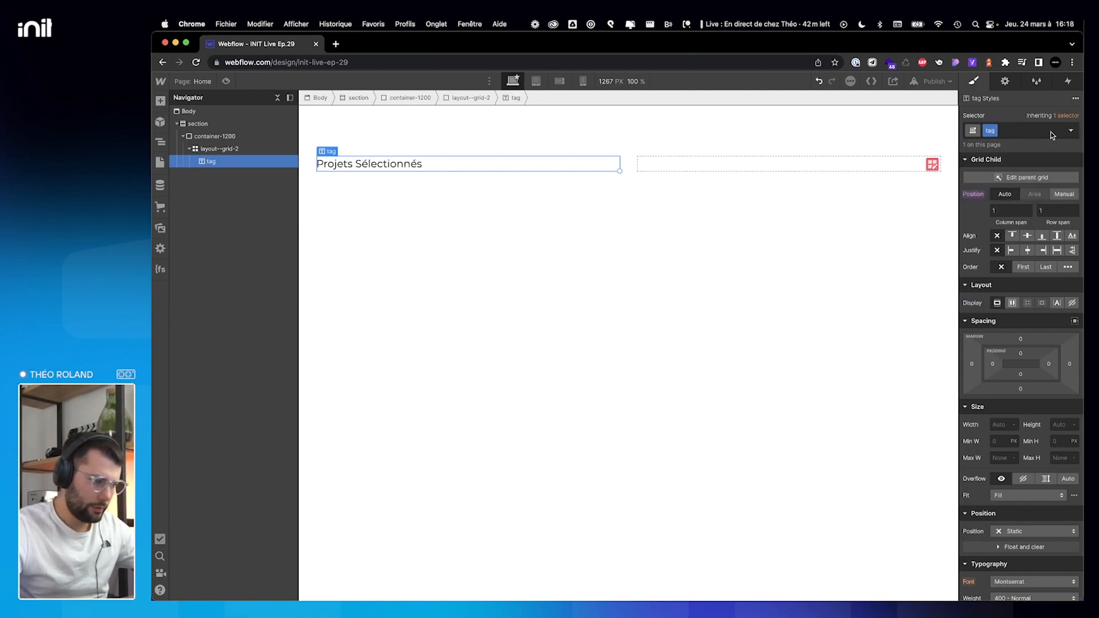
Examine the styling of the project tags and the "Projets sélectionnés" label on ulys.design.
key(ctrl+Right)
scroll(787, 369, down, 10)
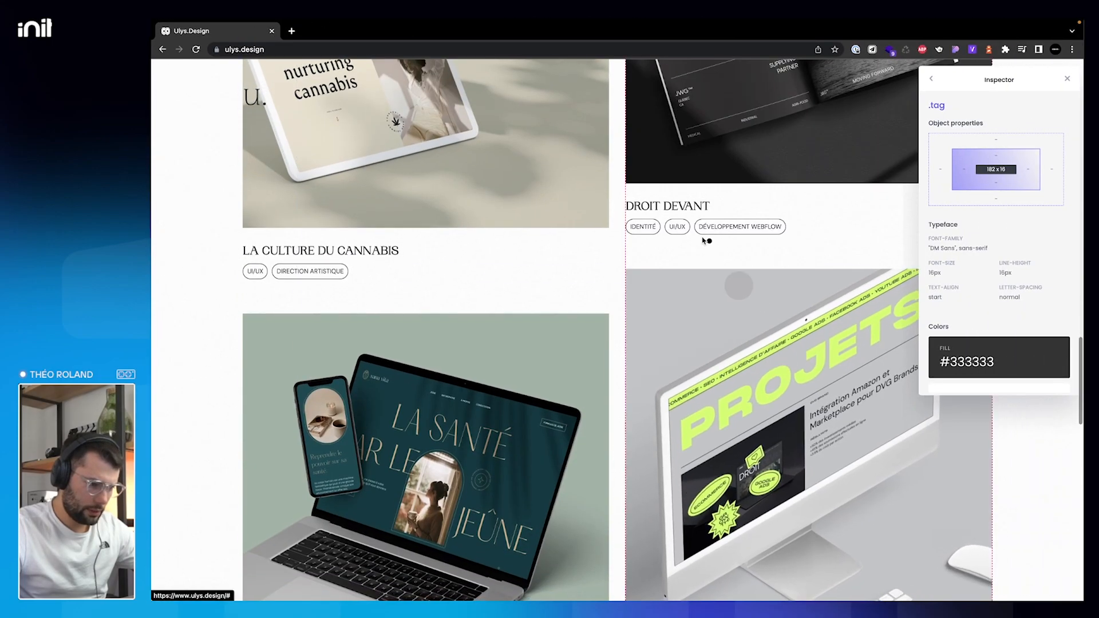
scroll(787, 369, up, 10)
click(321, 314)
click(330, 304)
click(333, 312)
click(336, 307)
key(ctrl+Left)
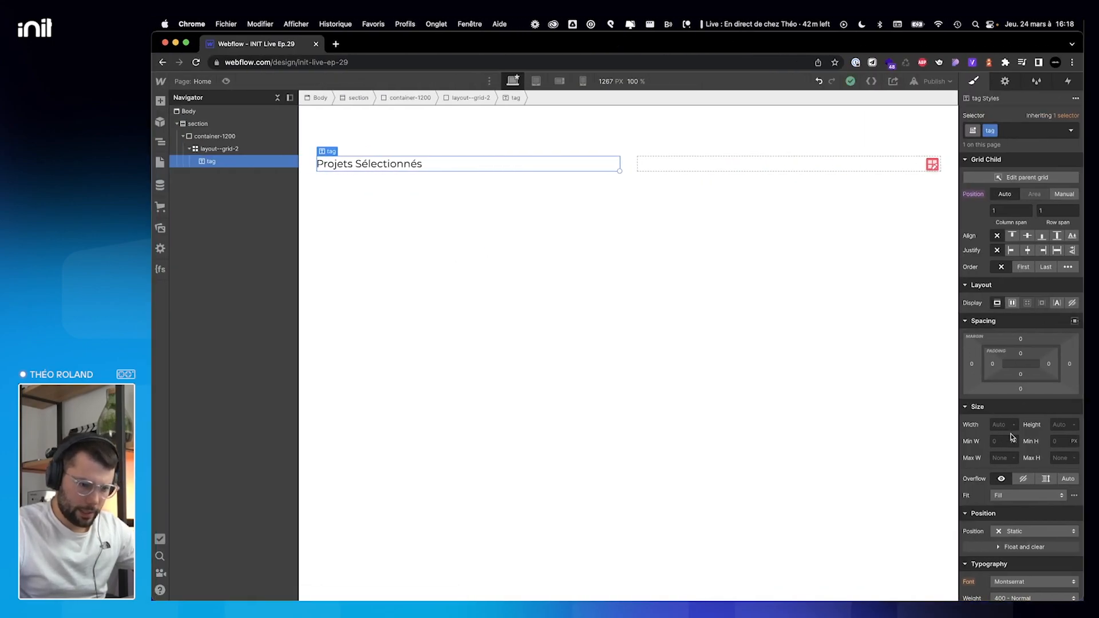
Set the tag class's font size to 16 px and its capitalization to all caps.
scroll(1007, 523, down, 3)
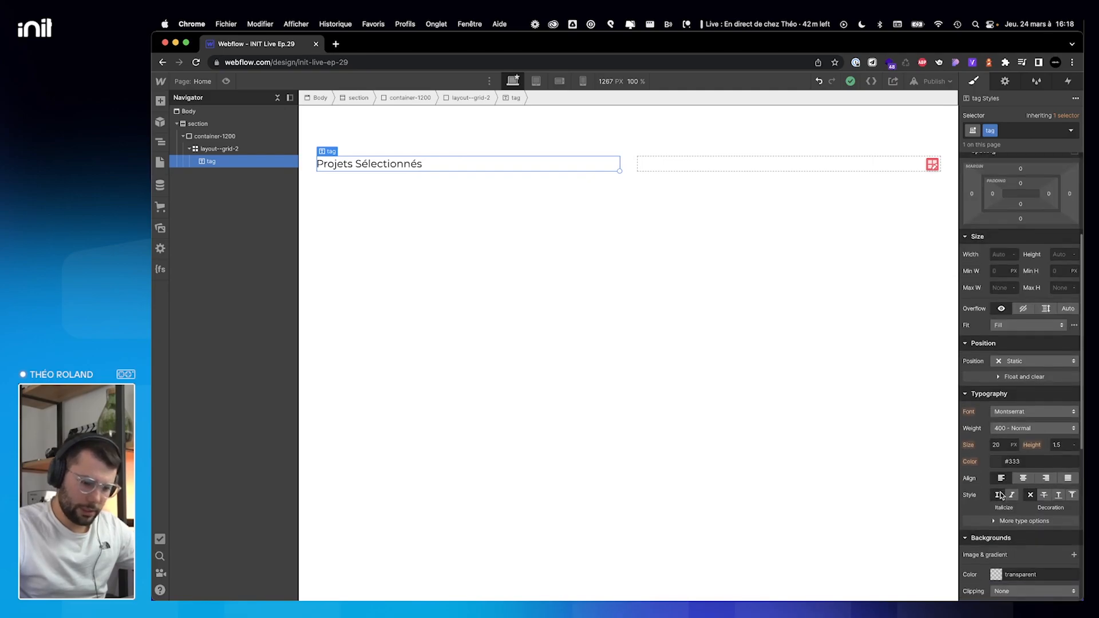
click(998, 444)
text(16)
click(1008, 521)
click(997, 564)
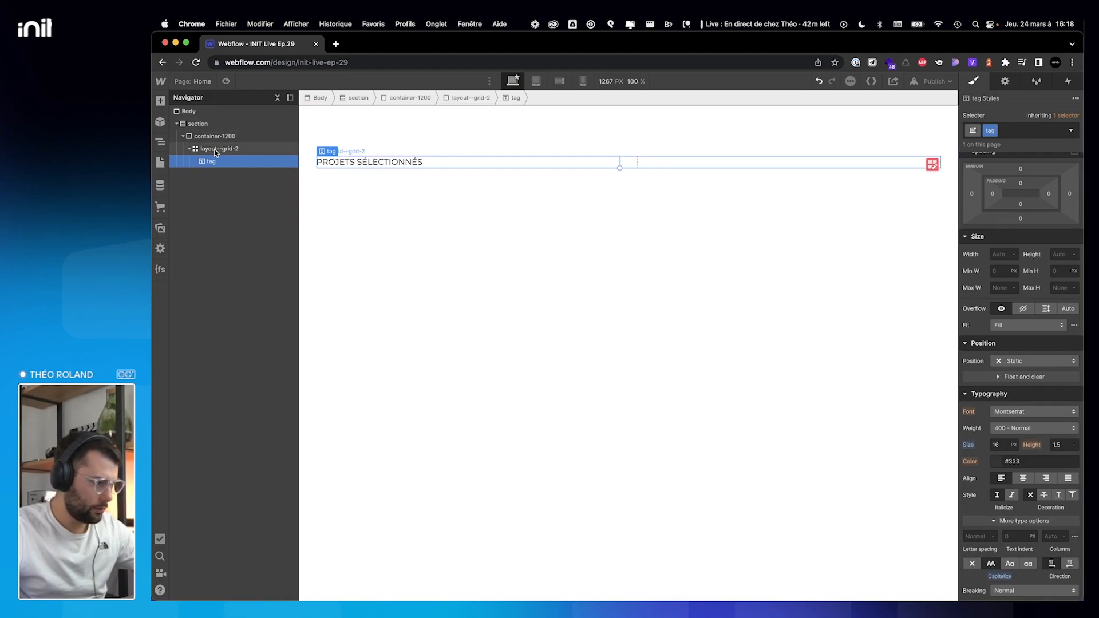
scroll(1015, 240, up, 5)
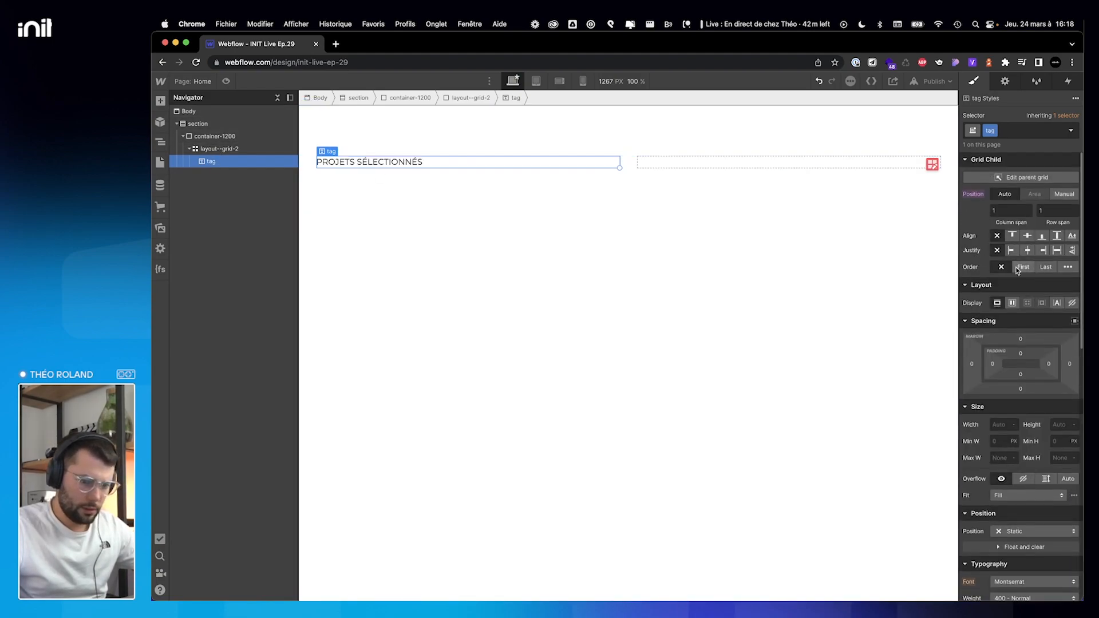
click(1012, 303)
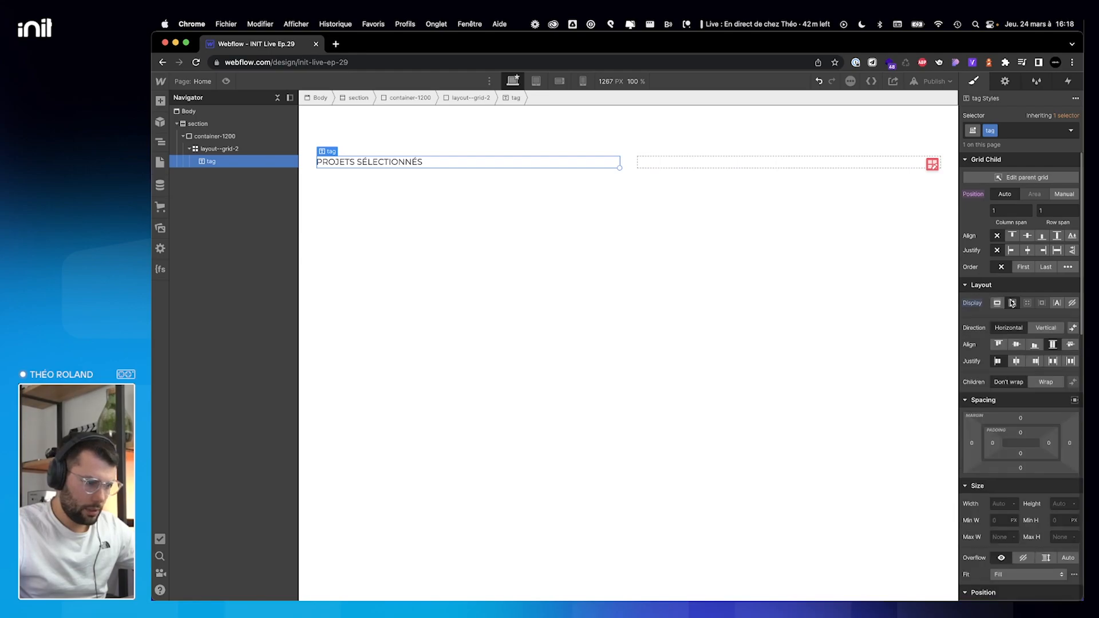
alt+click(976, 307)
Add a Div Block inside the layout--grid-2 grid and nest the tag text block in it.
click(231, 149)
key(super+e)
text(di)
key(Return)
drag(211, 162, 217, 169)
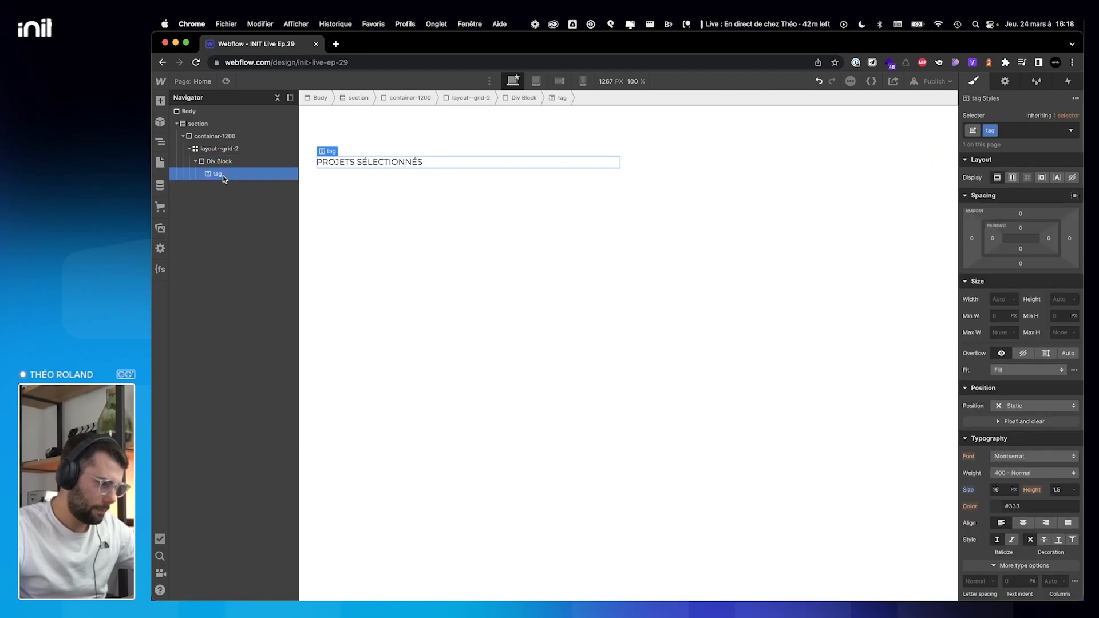
Give the div around the tag the class "wrap--tag" and make it a horizontal flexbox with centre alignment.
click(222, 162)
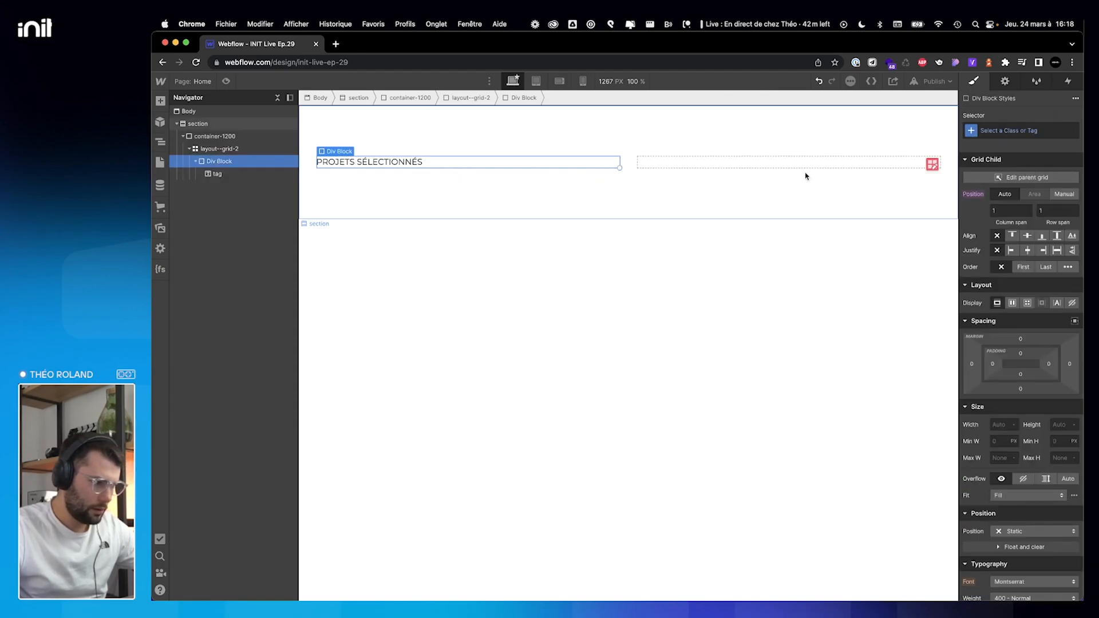
click(984, 127)
text(tag-wrapper)
key(Return)
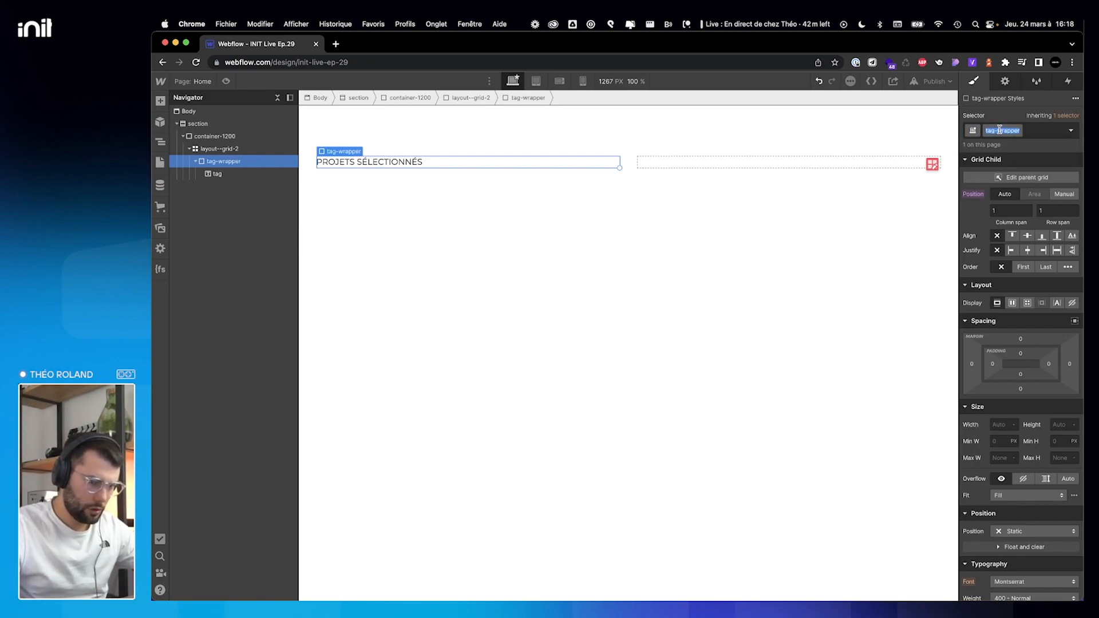
text(tag)
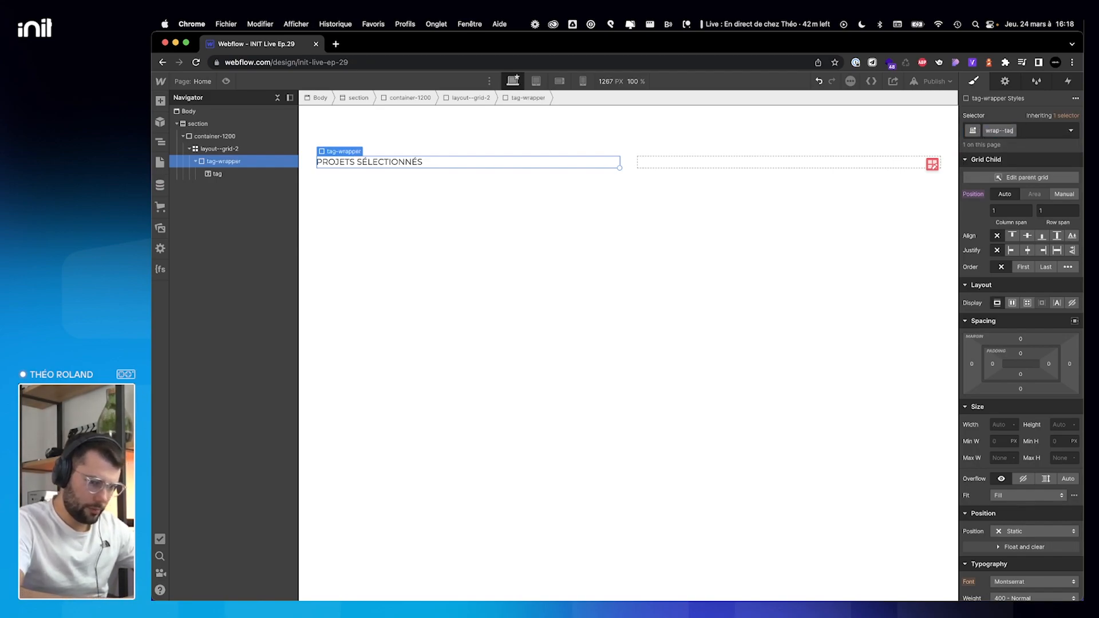
key(Return)
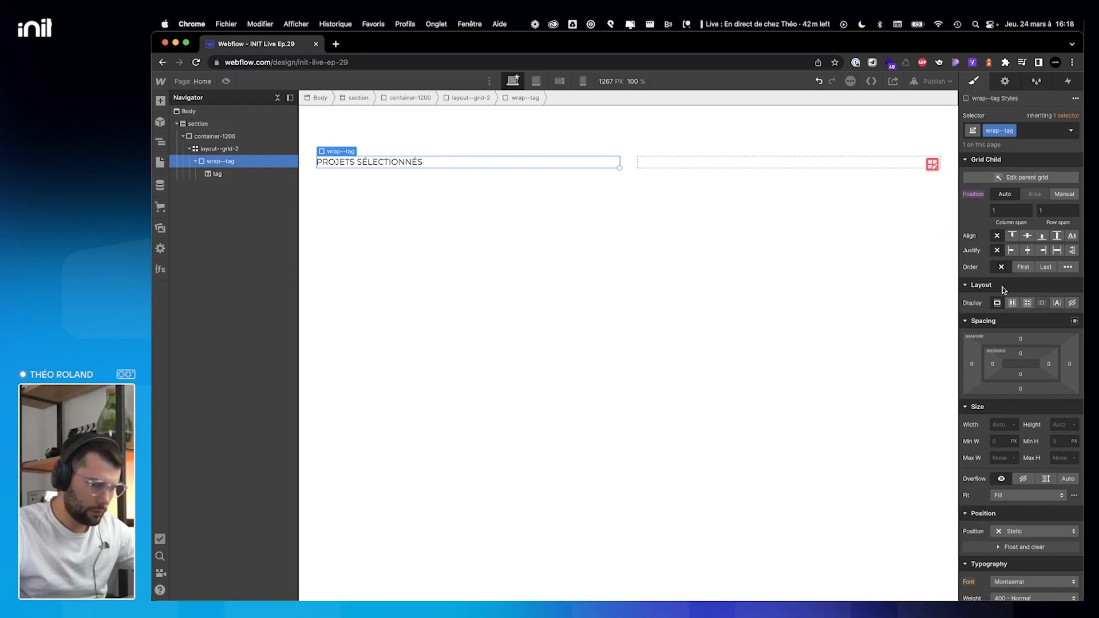
click(1013, 303)
click(1015, 344)
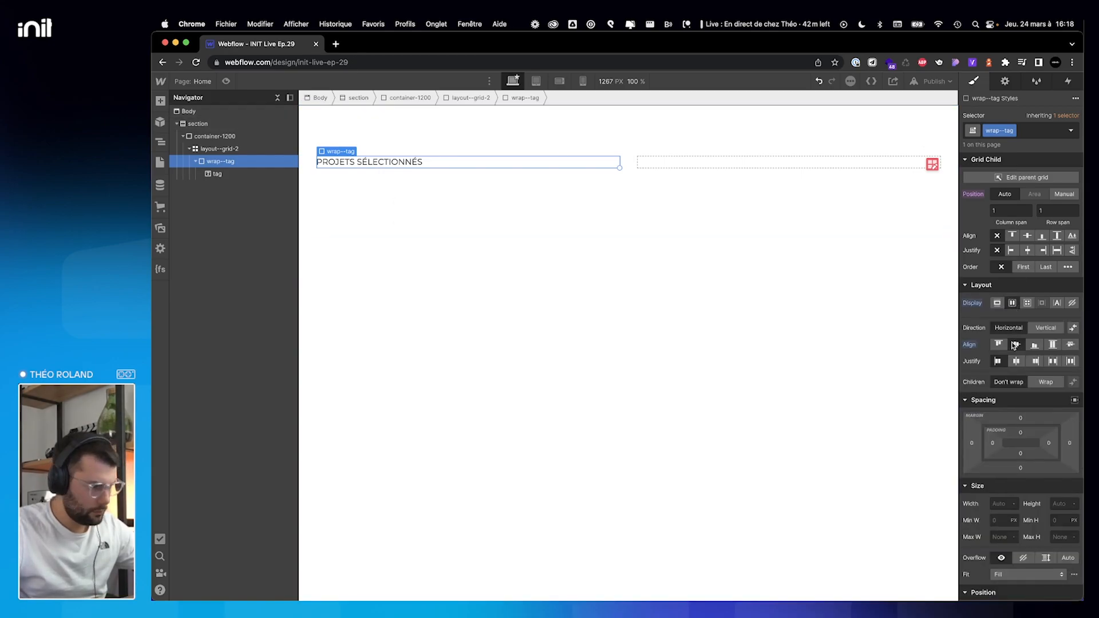
Set the tag's padding to 8 px on all sides.
click(225, 178)
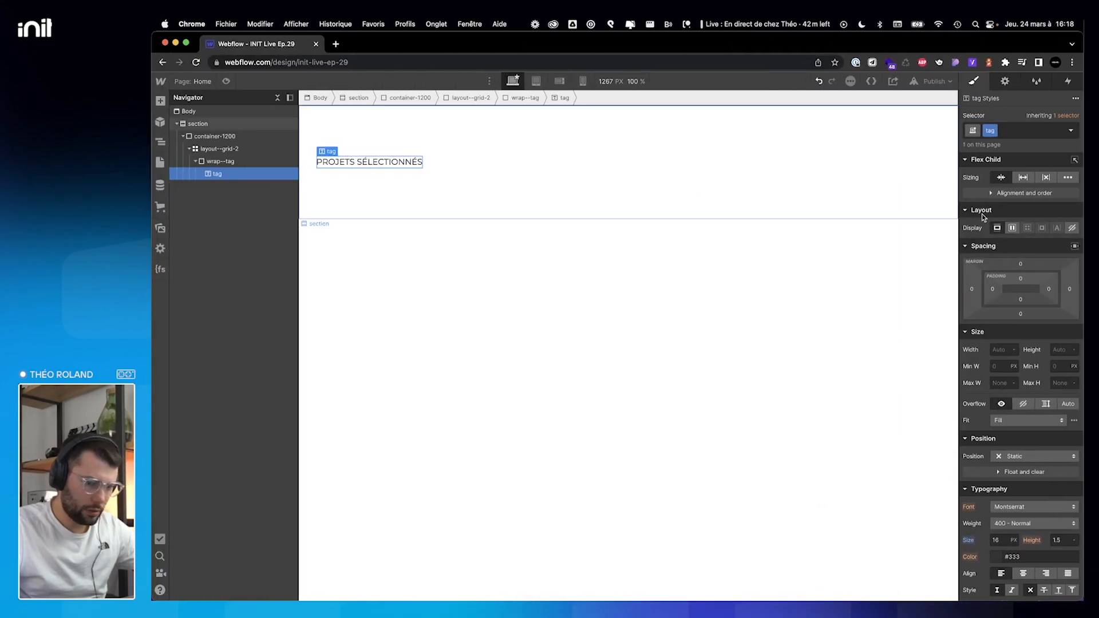
click(1023, 278)
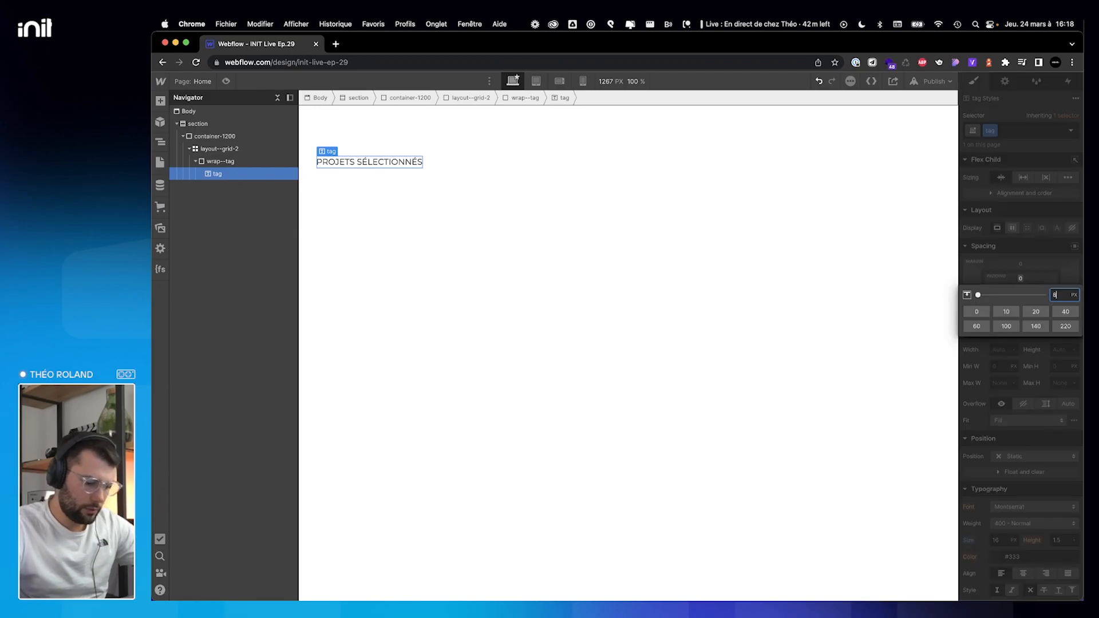
click(1022, 279)
drag(1021, 277, 1021, 280)
Give the tag a solid 1 px black border with an 80 px corner radius.
scroll(1031, 372, down, 5)
scroll(1038, 412, down, 4)
click(1043, 442)
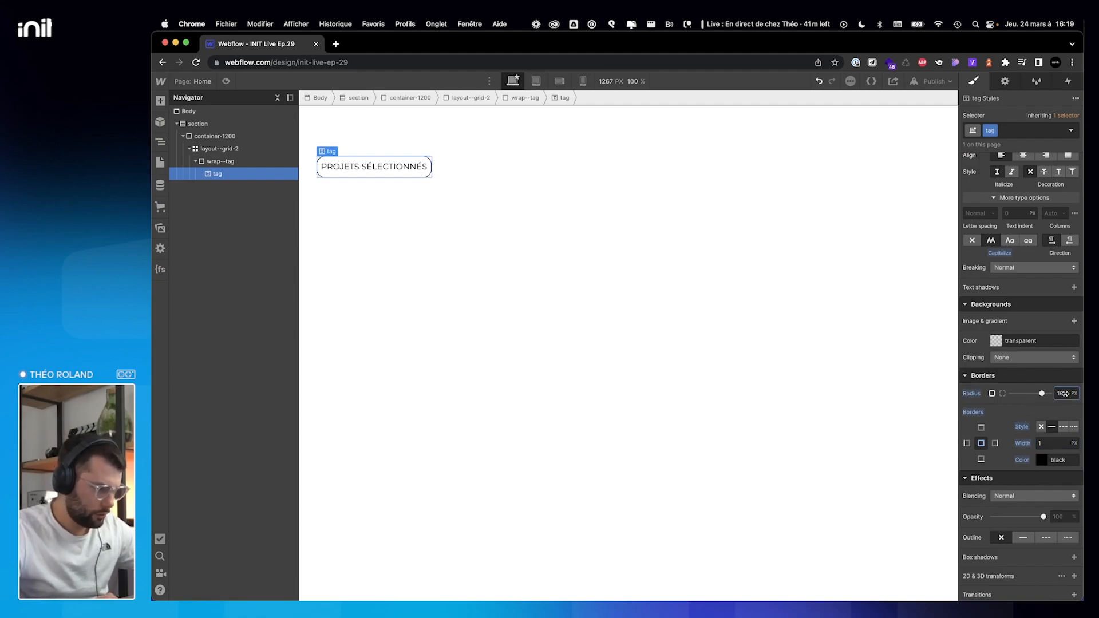
key(shift+Up)
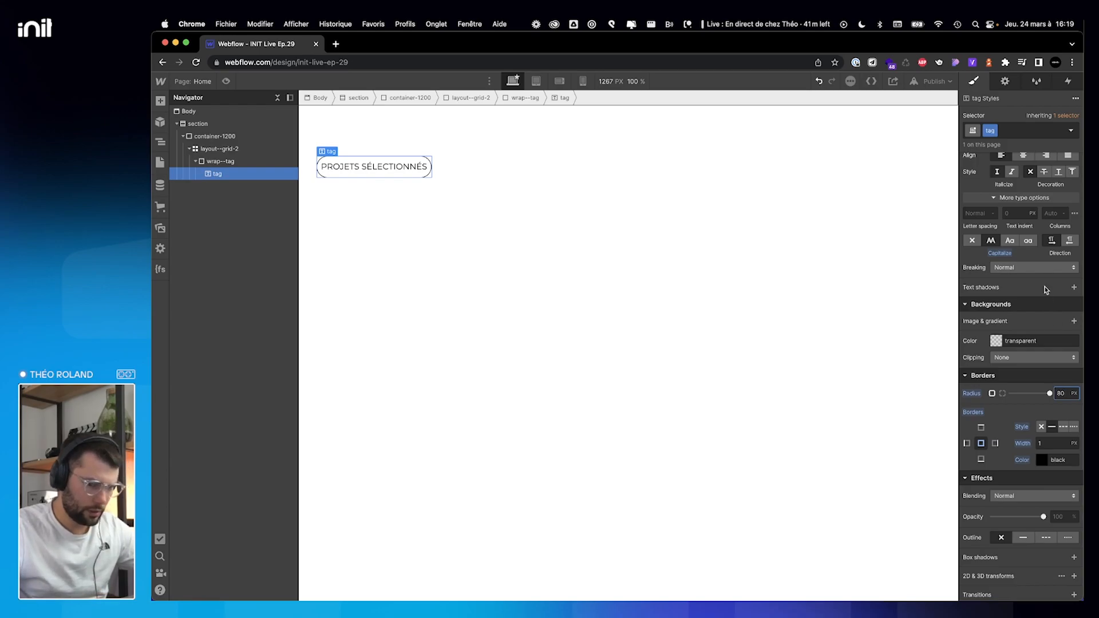
Increase the tag's left and right padding to 16 px.
scroll(1045, 289, up, 10)
drag(993, 287, 995, 284)
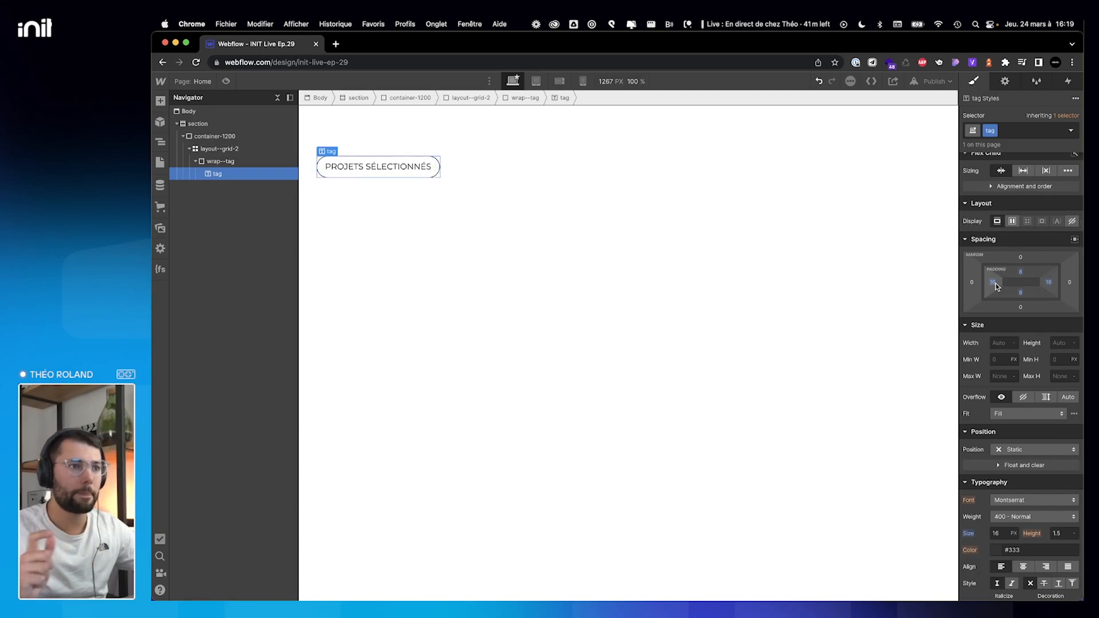
click(502, 219)
click(404, 164)
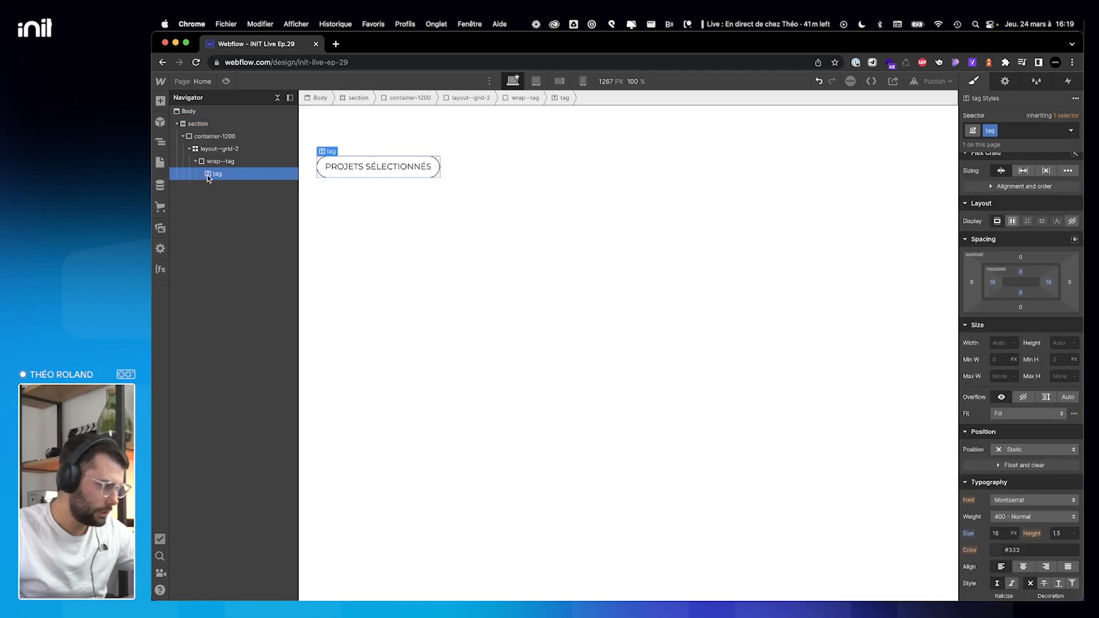
Add a Paragraph element to the layout--grid-2 grid beside the tag wrapper.
click(205, 162)
click(209, 151)
key(super+k)
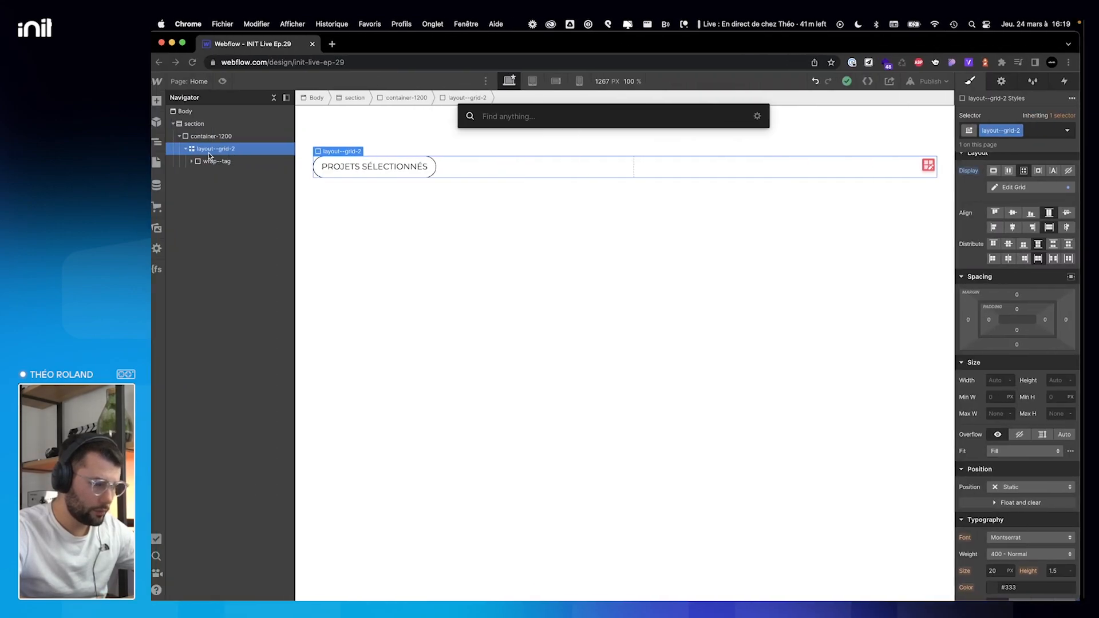
text(a)
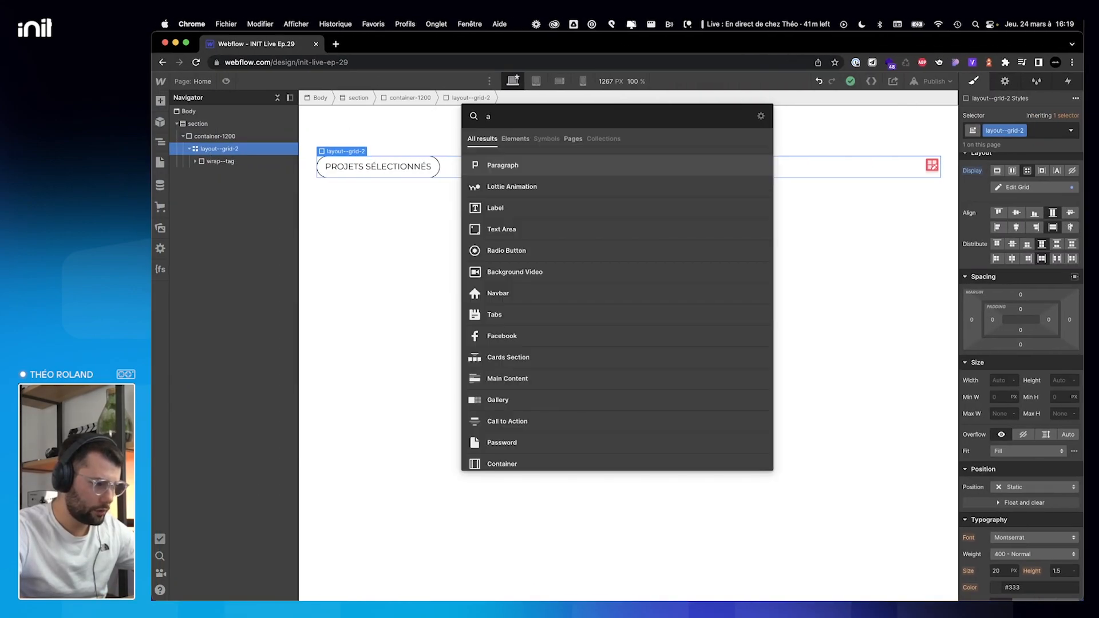
key(Return)
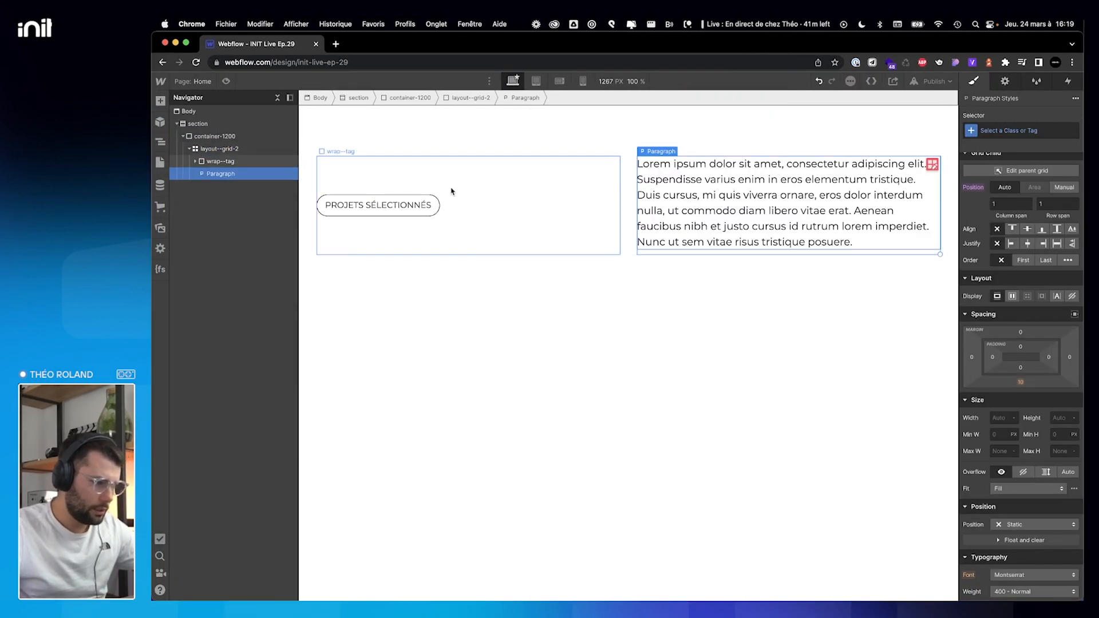
Align the items of the layout--grid-2 grid vertically to the start.
click(219, 148)
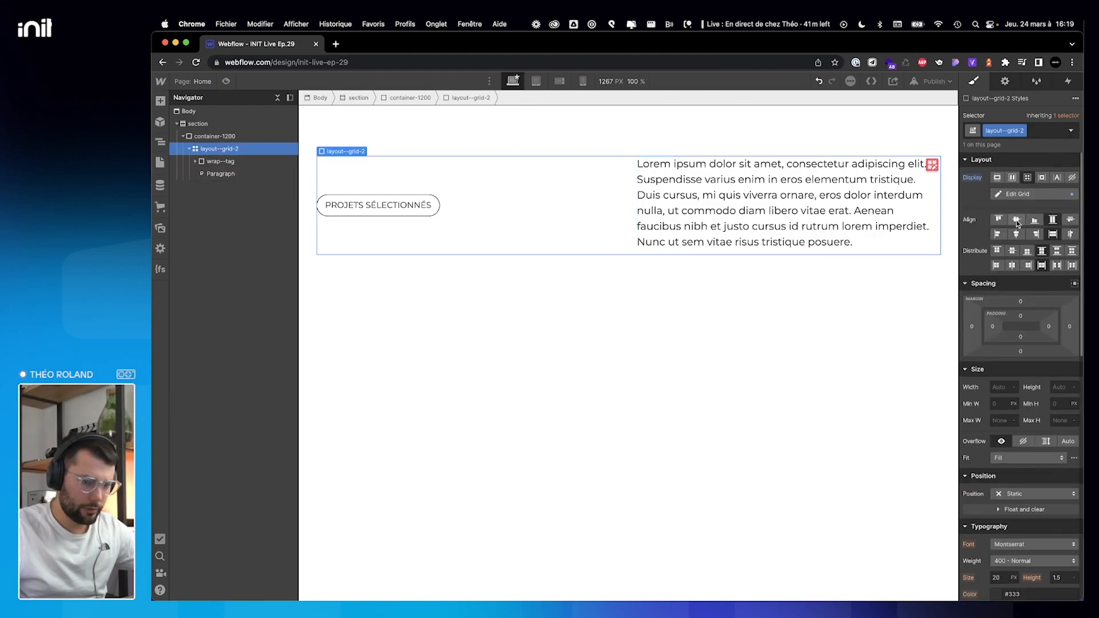
click(1000, 221)
click(670, 199)
Replace the paragraph's placeholder text with the "Je suis obsédé par la créativité" introduction copied from ulys.design.
key(ctrl+Right)
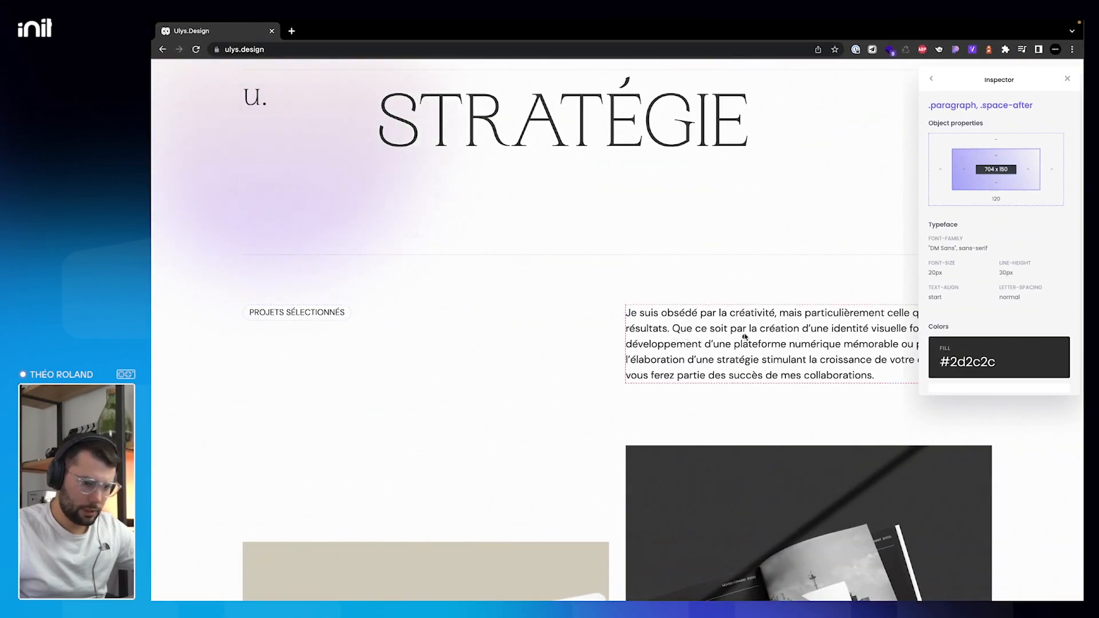
double_click(708, 329)
scroll(1005, 284, down, 2)
scroll(999, 287, up, 1)
key(super+r)
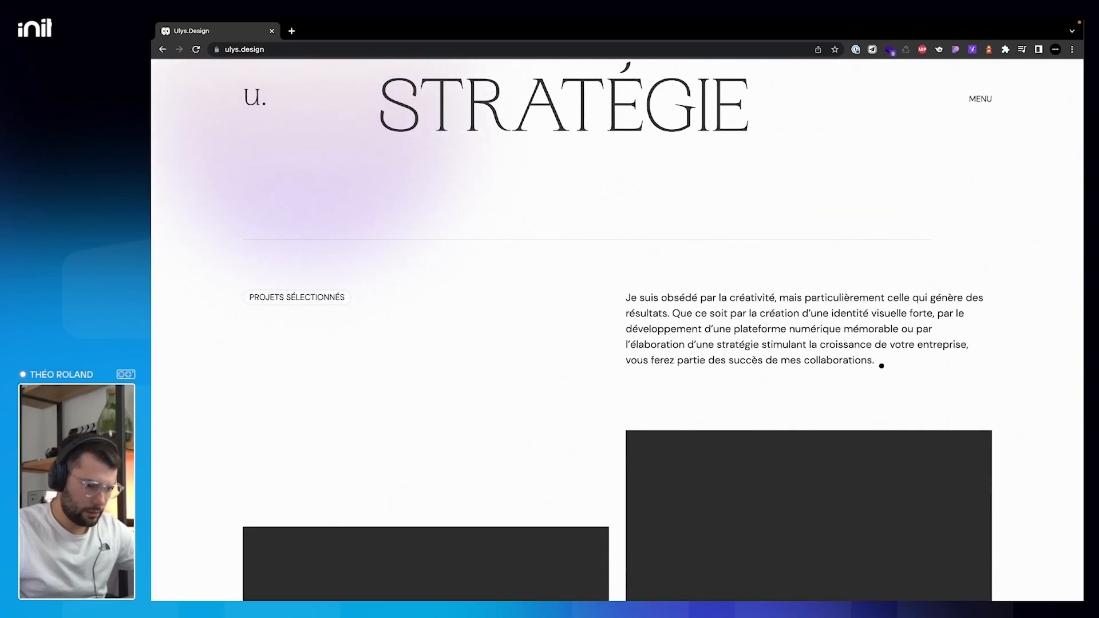
drag(864, 359, 636, 302)
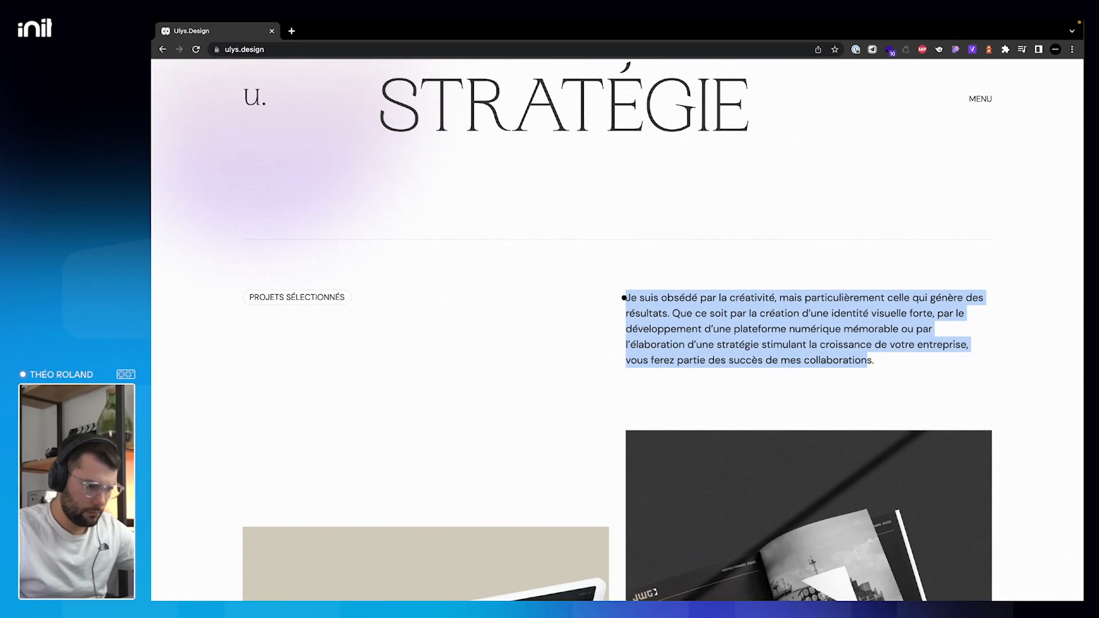
key(ctrl+Left)
double_click(726, 210)
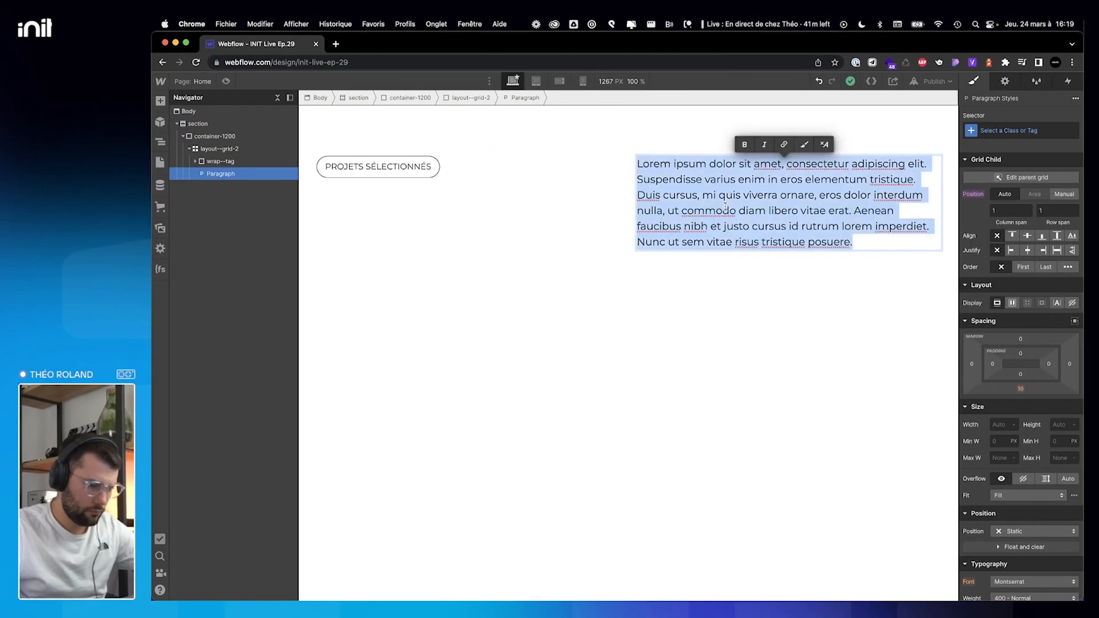
text(Je suis obsédé par la créativité, mais particulièrement celle qui génère des résultats. Que ce soit par la création d’une identité visuelle forte, par le développement d’une plateforme numérique mémorable ou par l’élaboration d’une stratégie stimulant la croissance de votre entreprise, vous ferez partie des succès de mes collaboration)
key(ctrl+Right)
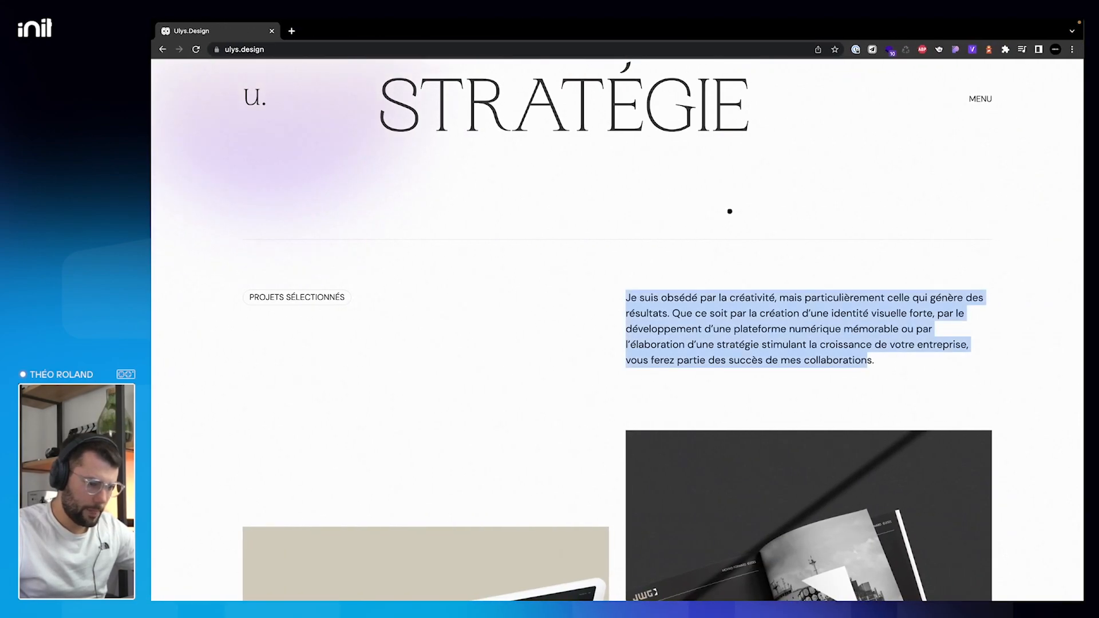
key(ctrl+Left)
key(Escape)
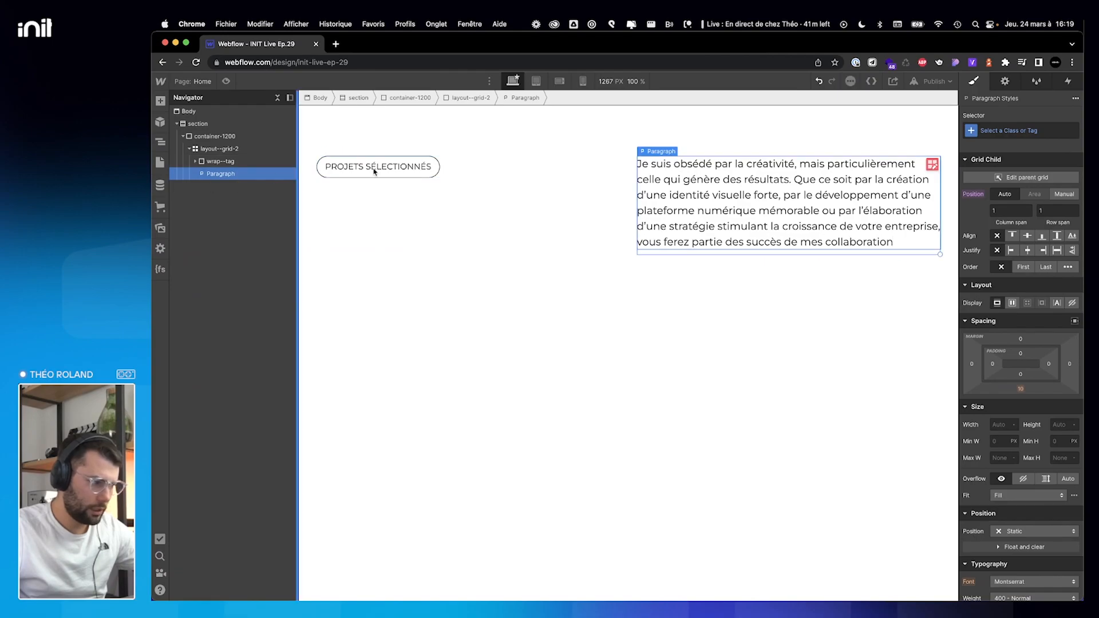
Select the All Paragraphs tag for the introduction text and set its font to DMSans.
click(1028, 133)
click(1009, 191)
scroll(1012, 425, down, 4)
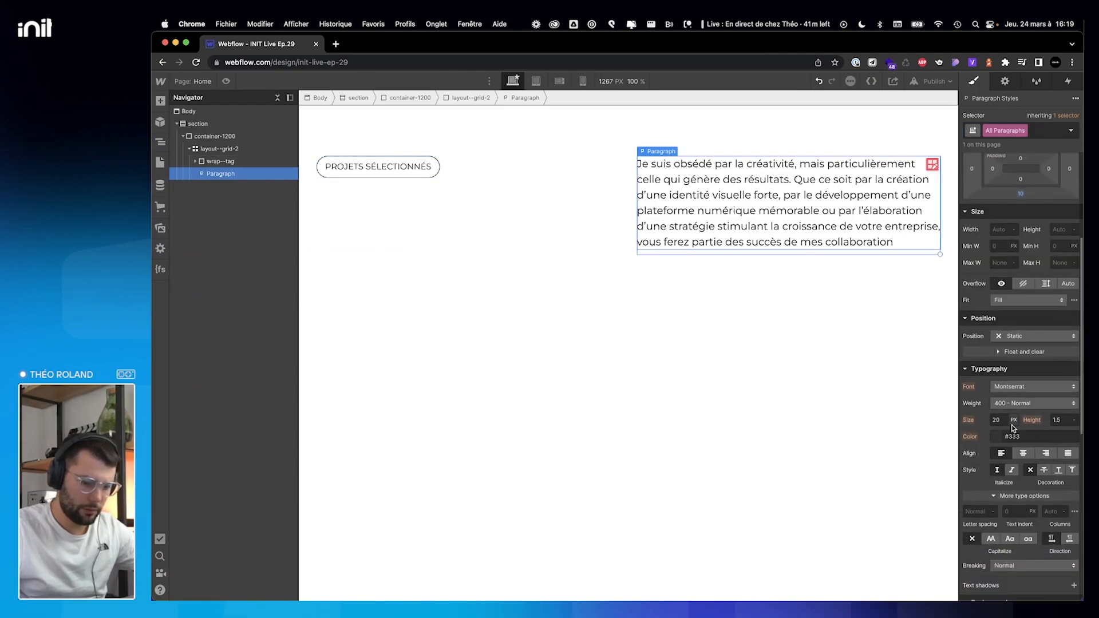
click(1012, 386)
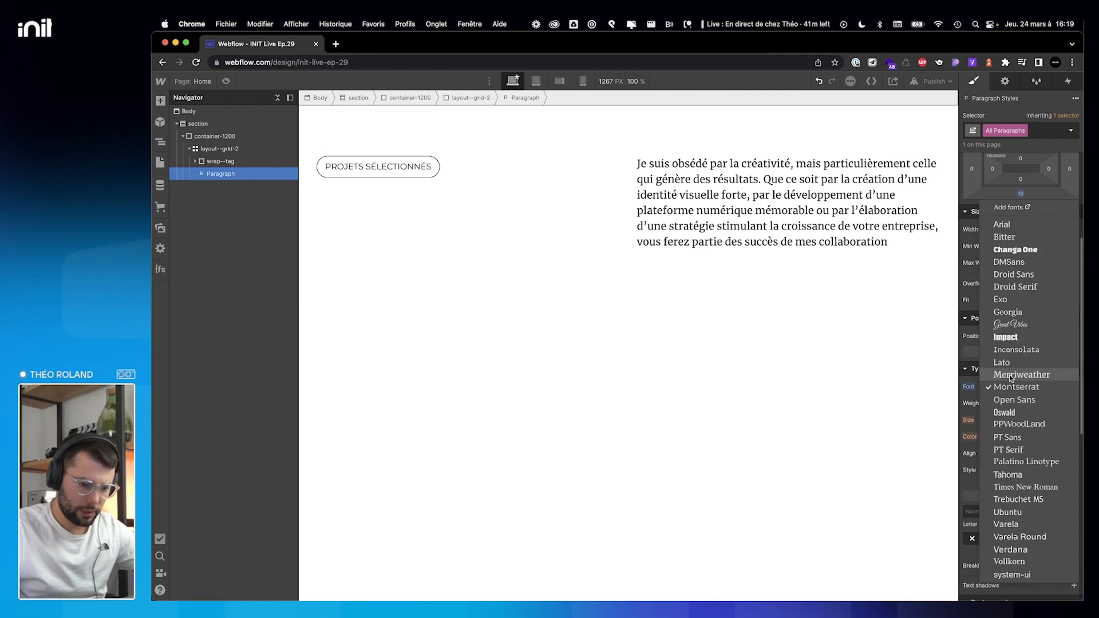
click(1008, 261)
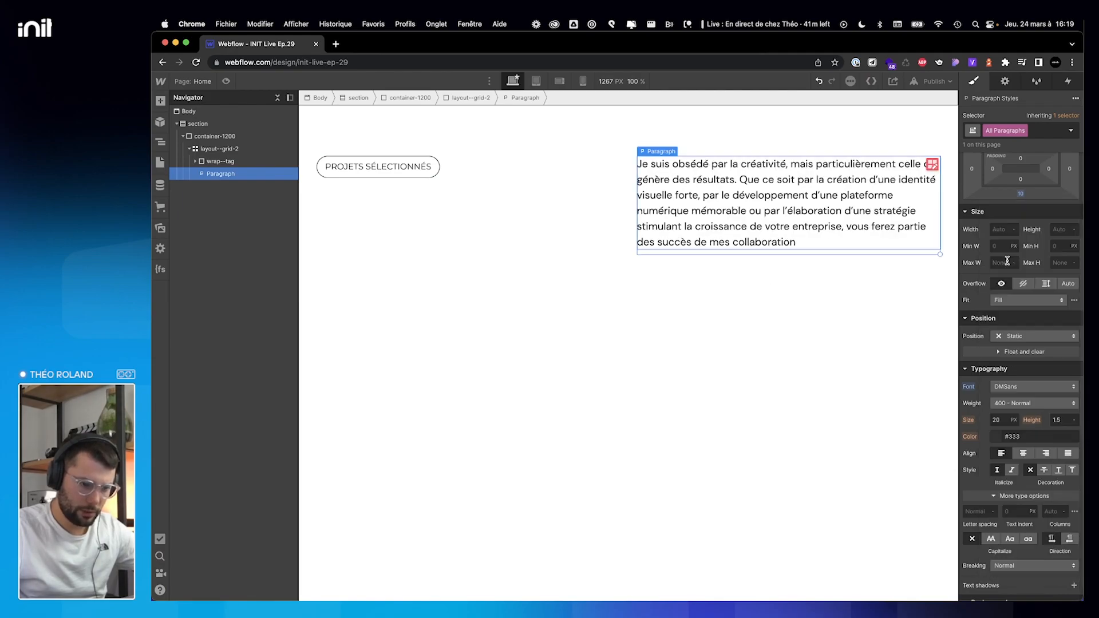
key(ctrl+Right)
key(ctrl+Left)
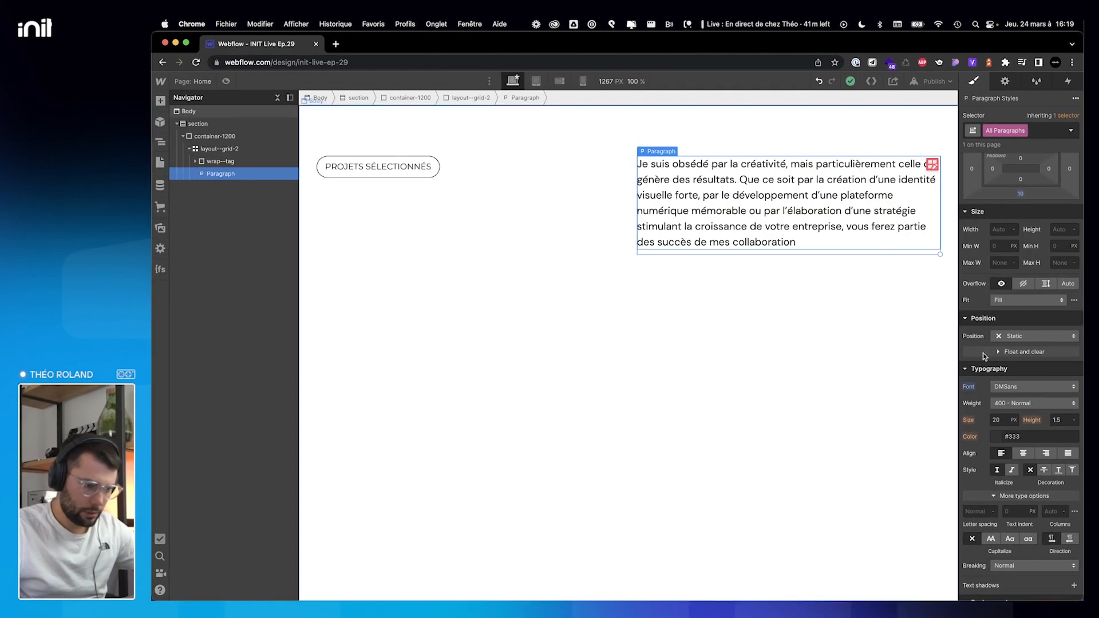
Set the line height of All Paragraphs to 1.25 and compare the text with the ulys.design reference.
click(1060, 420)
text(1.25)
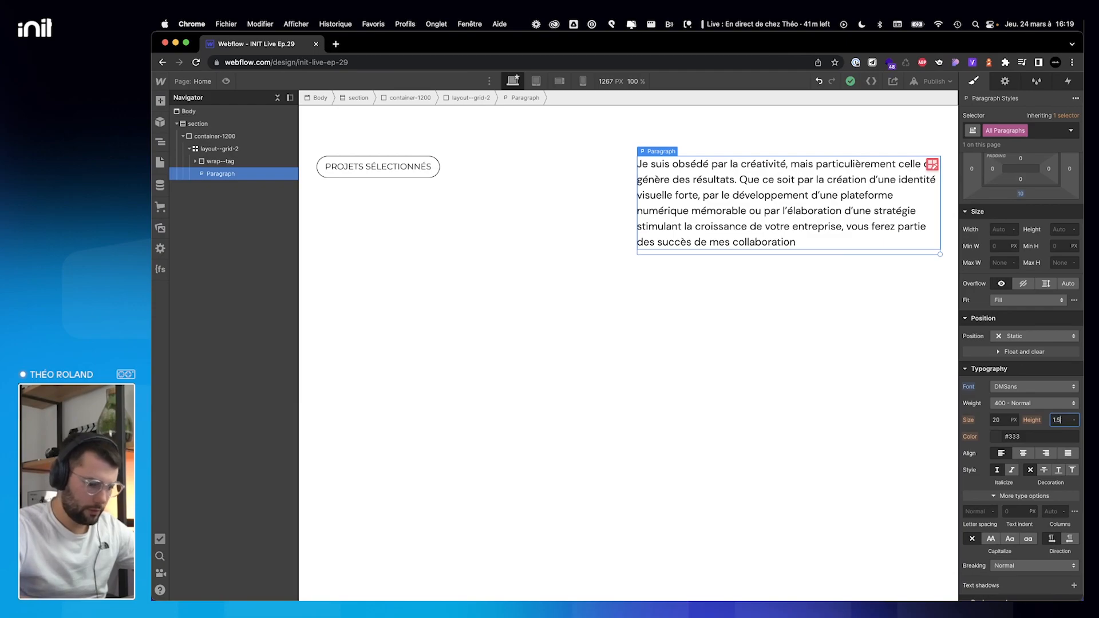
key(Return)
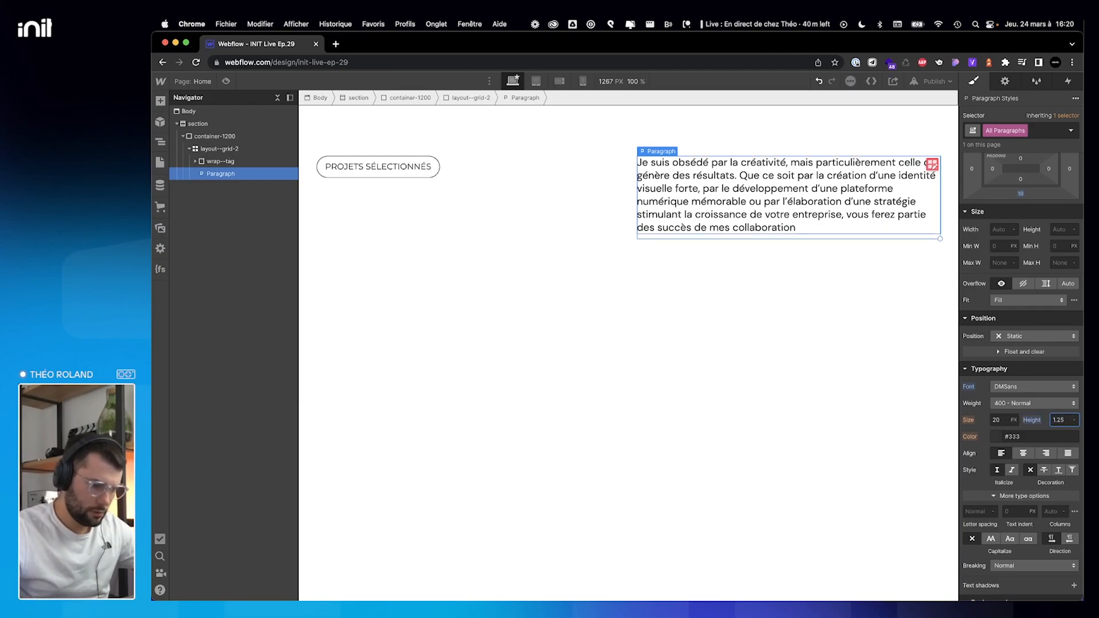
key(ctrl+Right)
key(ctrl+Left)
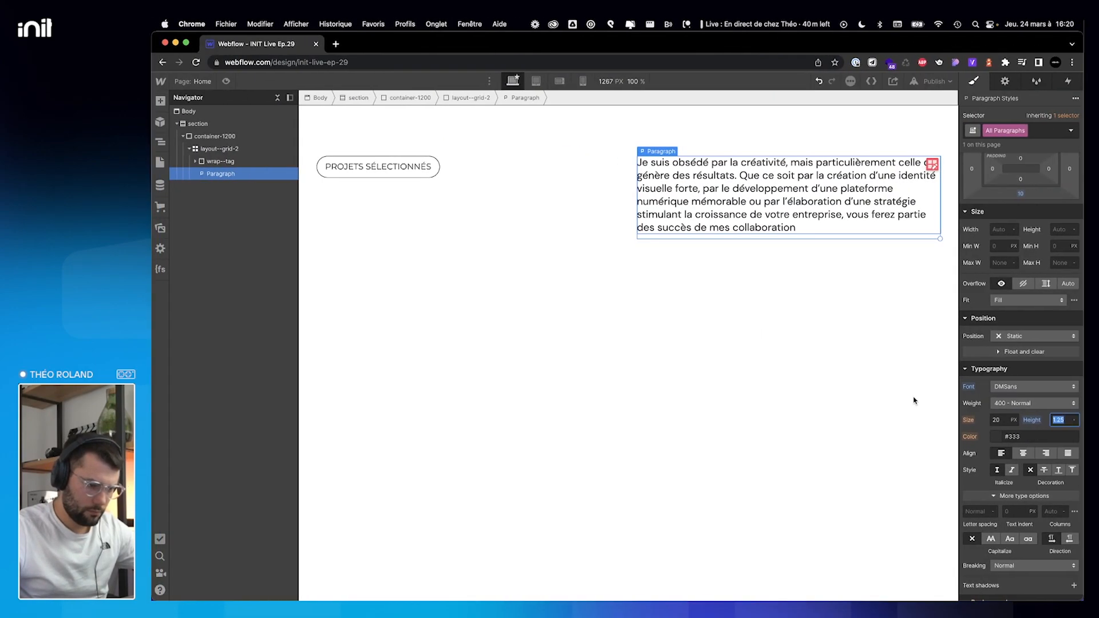
Inspect the introduction paragraph on ulys.design for its font, size, line height and colours.
key(ctrl+Right)
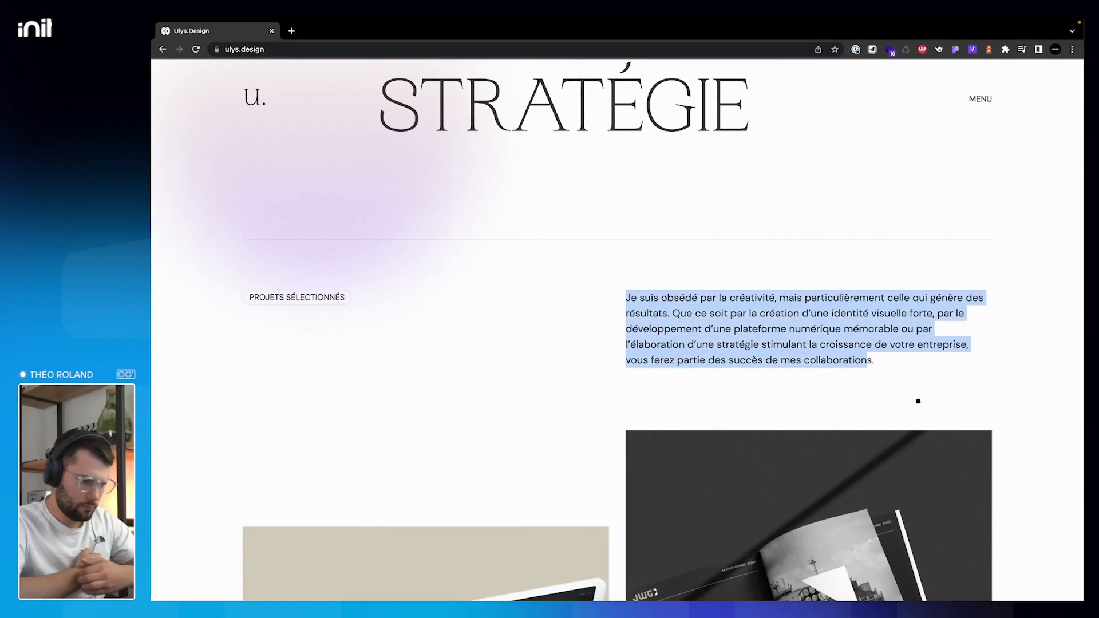
key(ctrl+Left)
key(ctrl+Right)
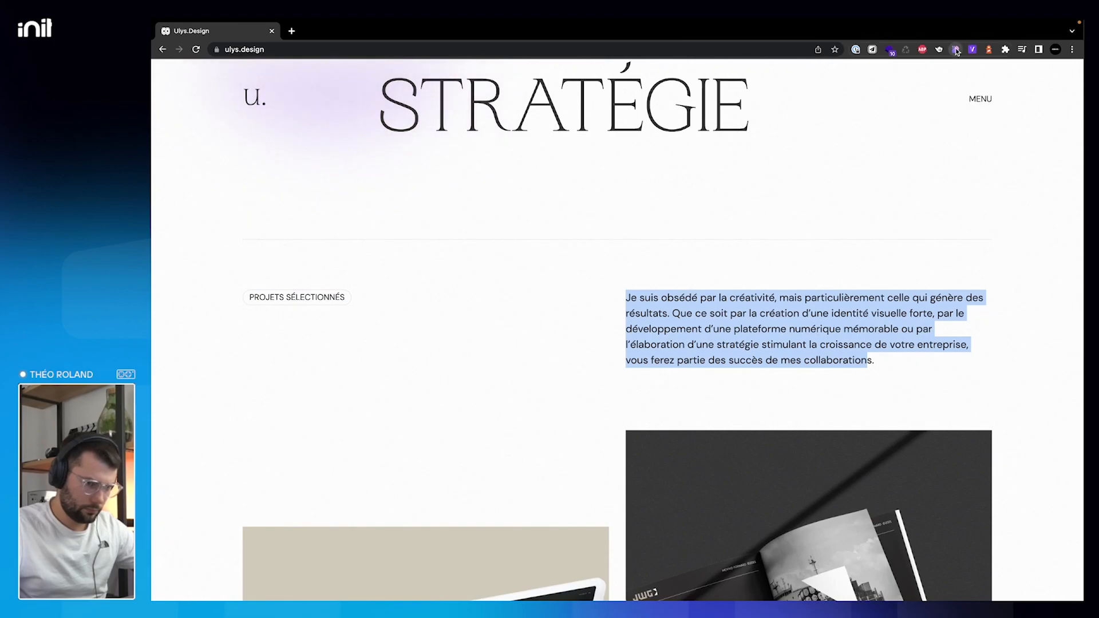
click(956, 51)
click(848, 316)
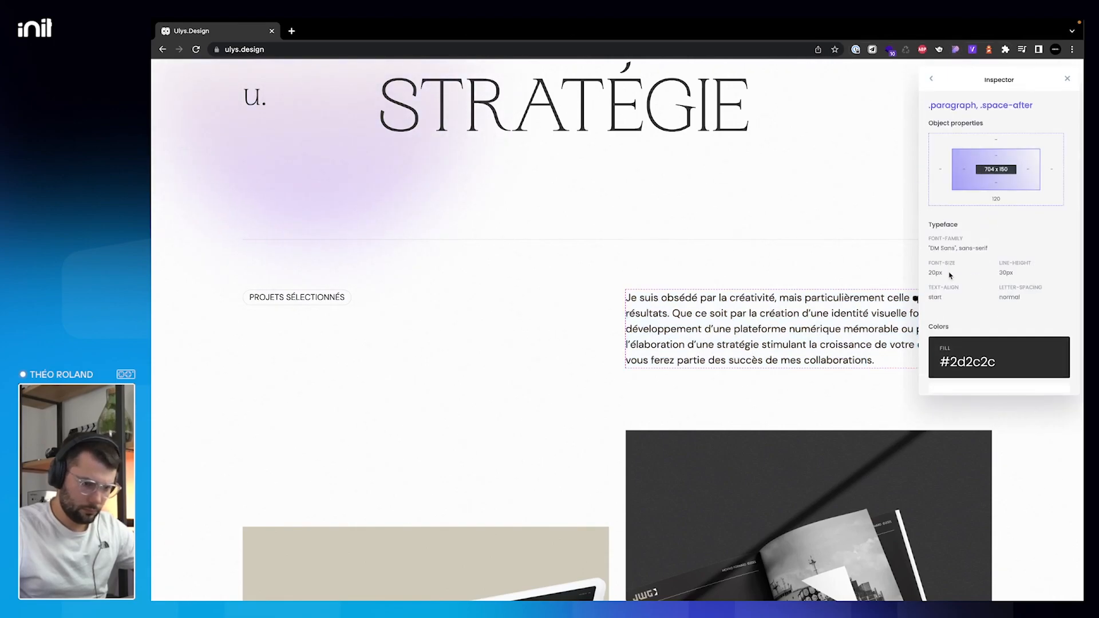
scroll(973, 363, down, 1)
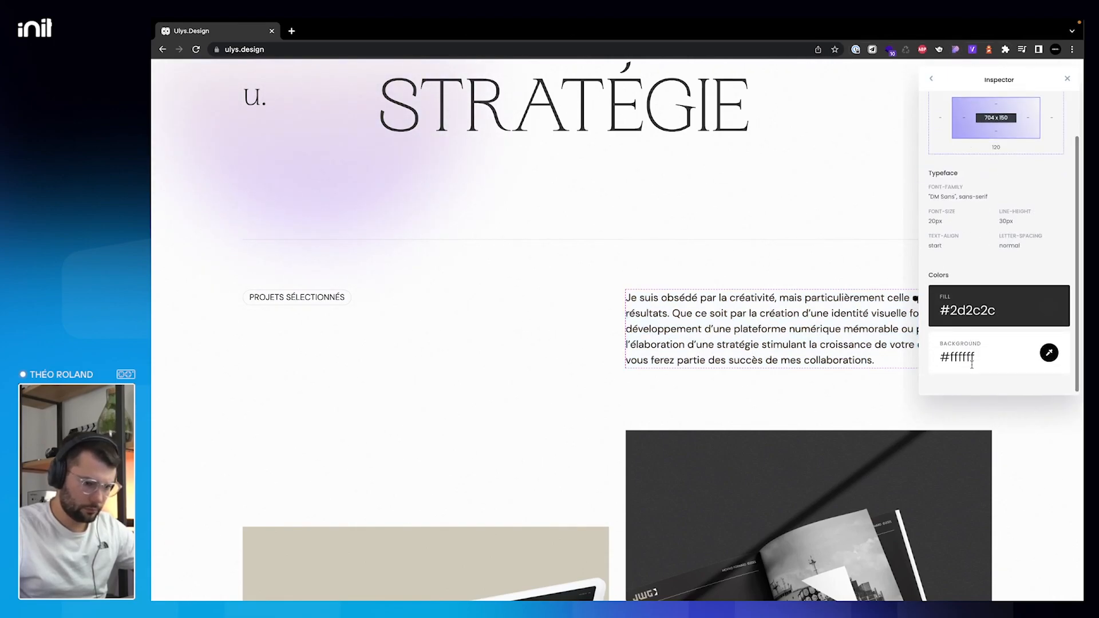
scroll(972, 364, up, 1)
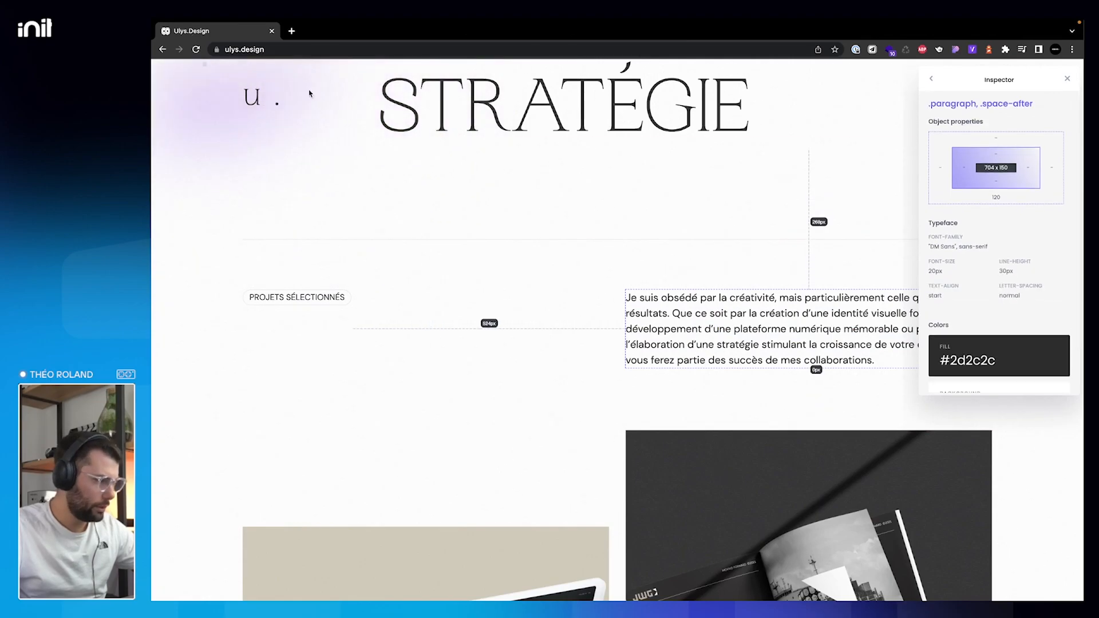
Back in the Webflow project, set the line height of All Paragraphs to 1.5.
key(ctrl+Left)
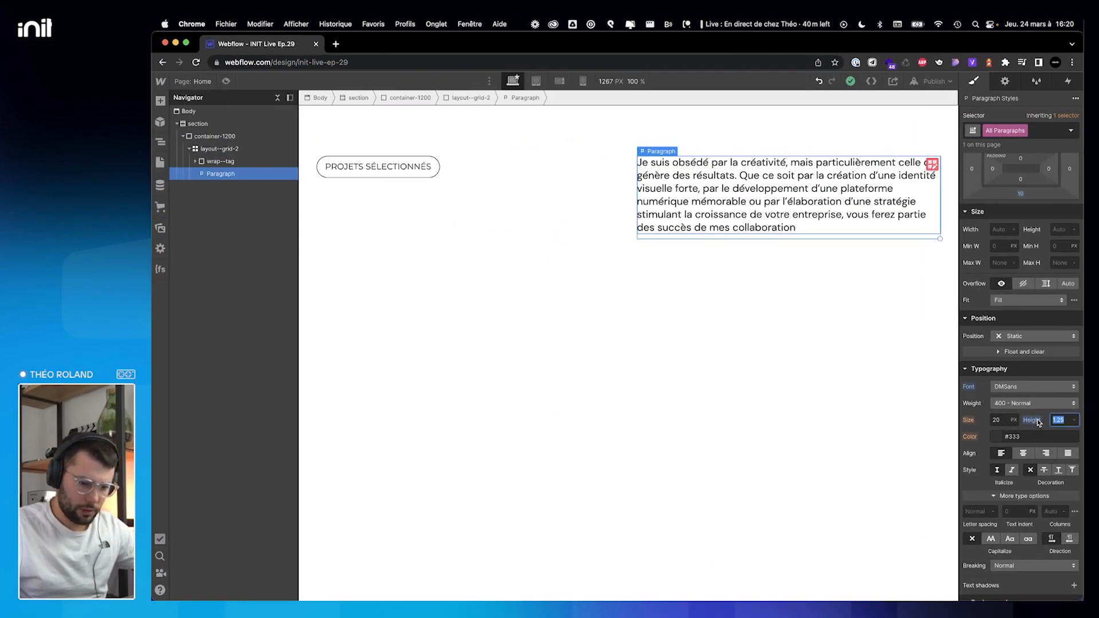
text(1.5)
key(Return)
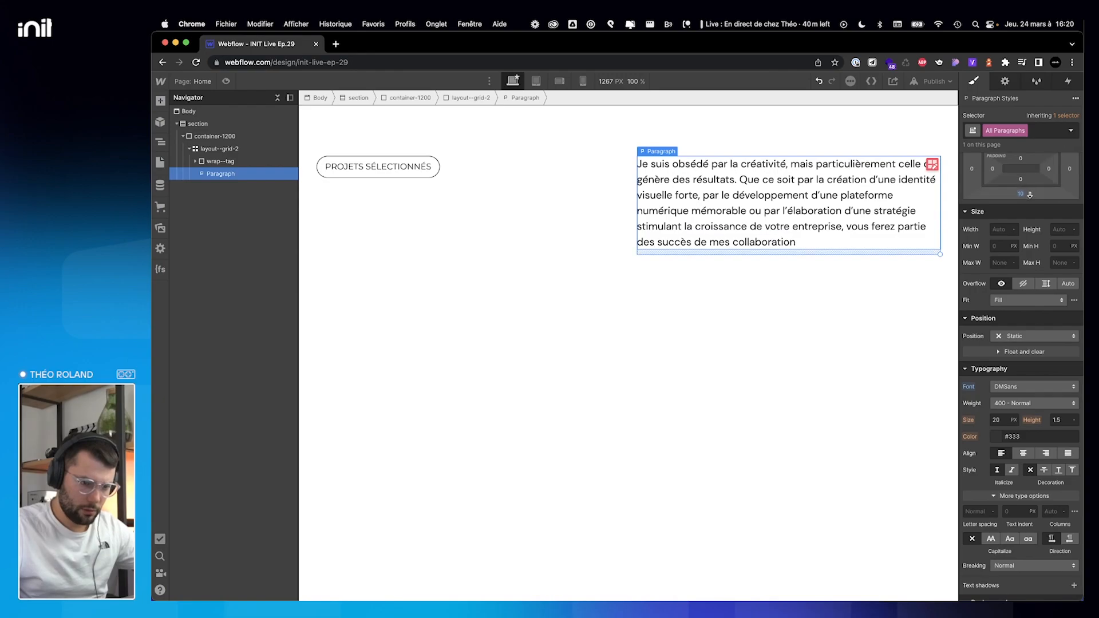
Set the bottom margin of All Paragraphs to 0.
scroll(1031, 194, up, 5)
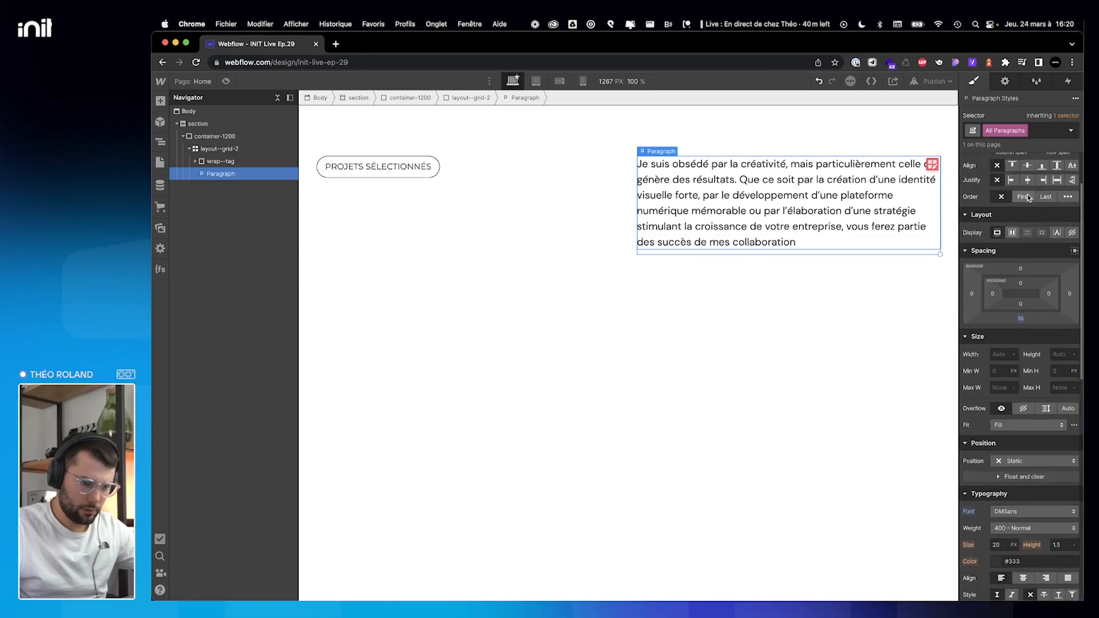
click(1021, 319)
text(0)
key(Return)
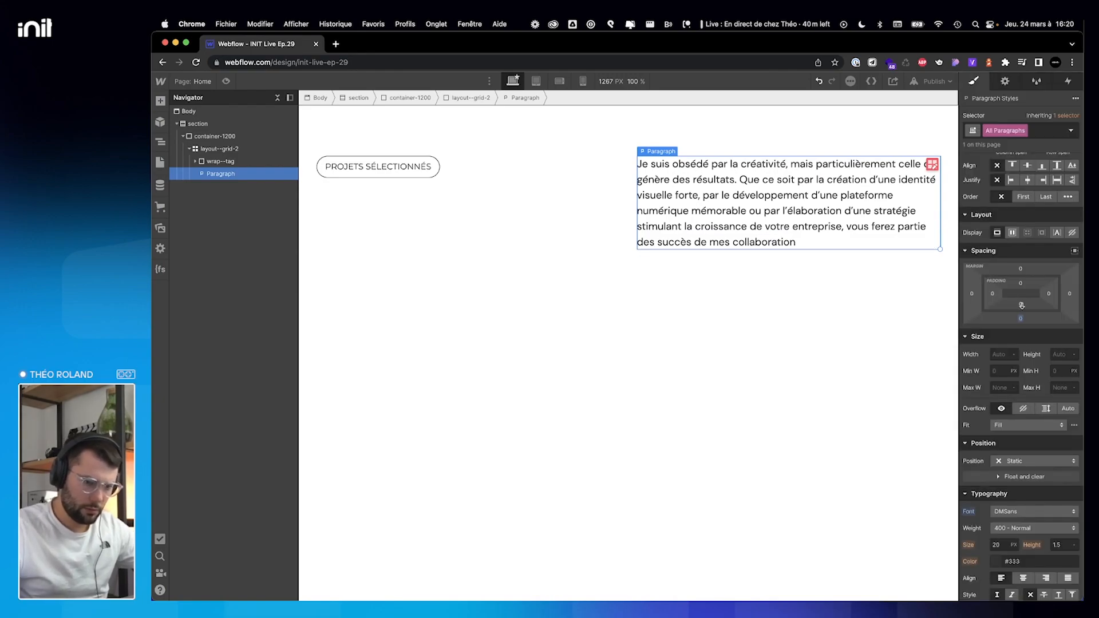
click(476, 214)
click(635, 202)
Add a second Section to the Body below the existing one and give it the existing section class.
click(188, 149)
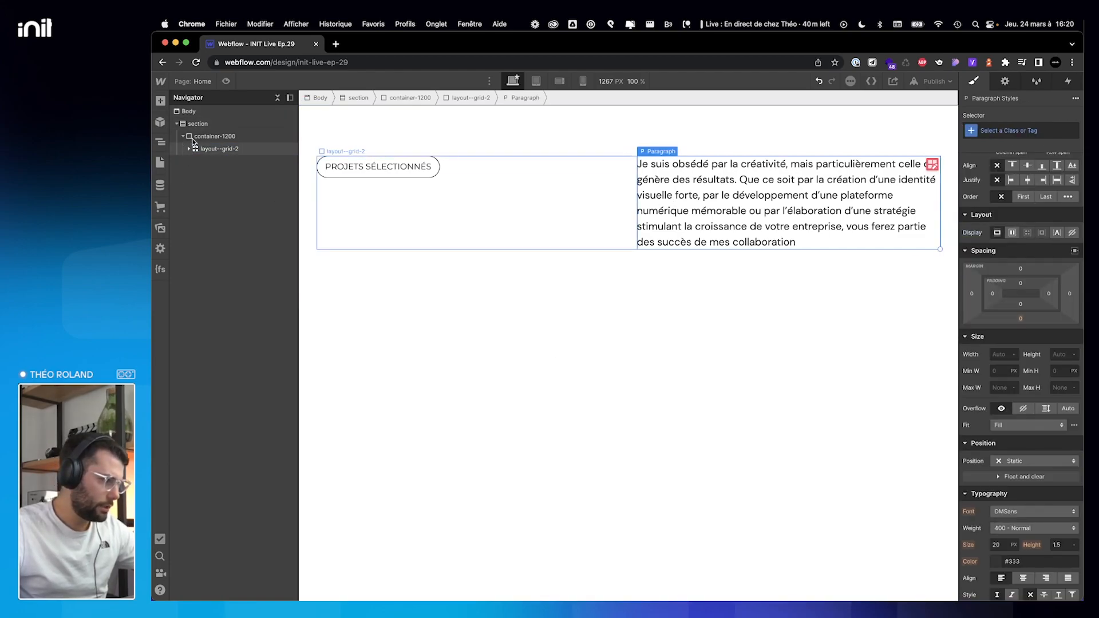
click(183, 136)
click(189, 123)
click(189, 112)
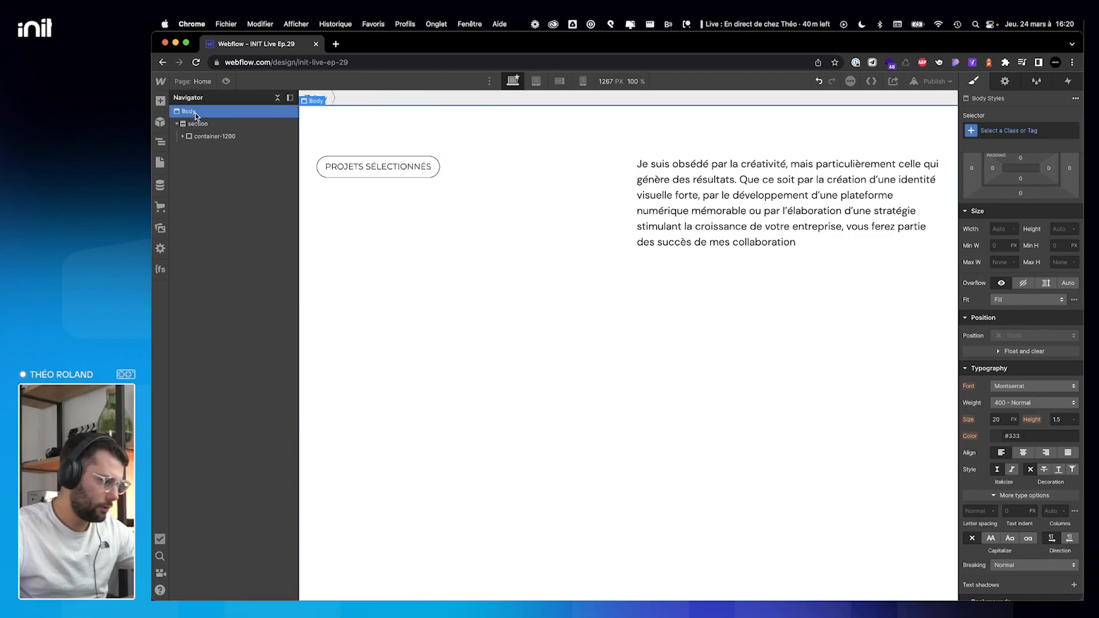
key(super+e)
text(sec)
key(Return)
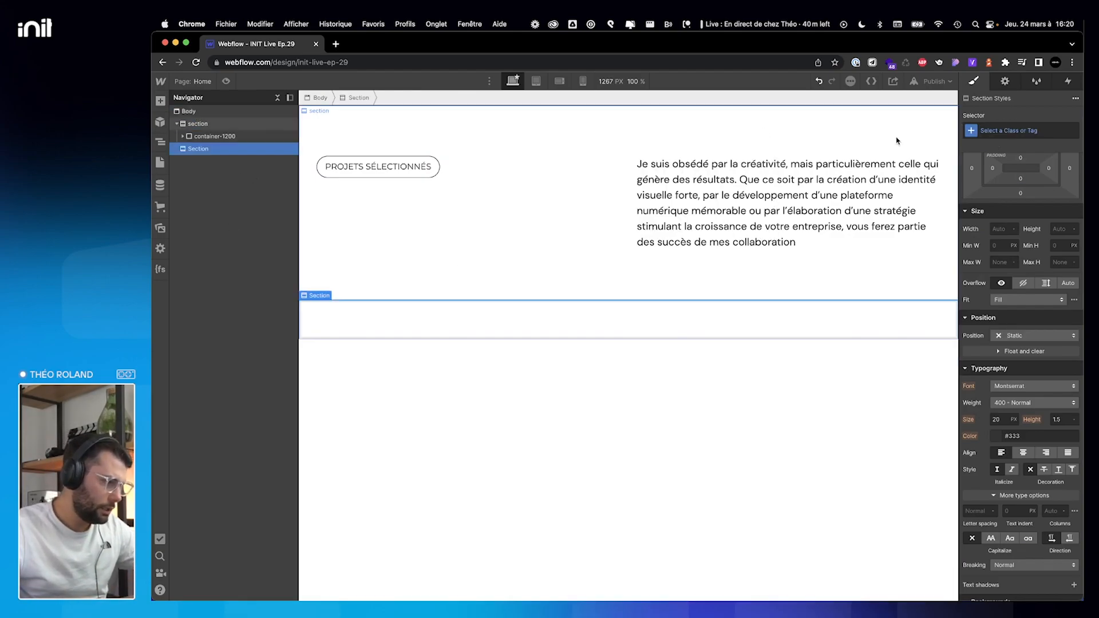
click(1008, 134)
text(sec)
key(Down)
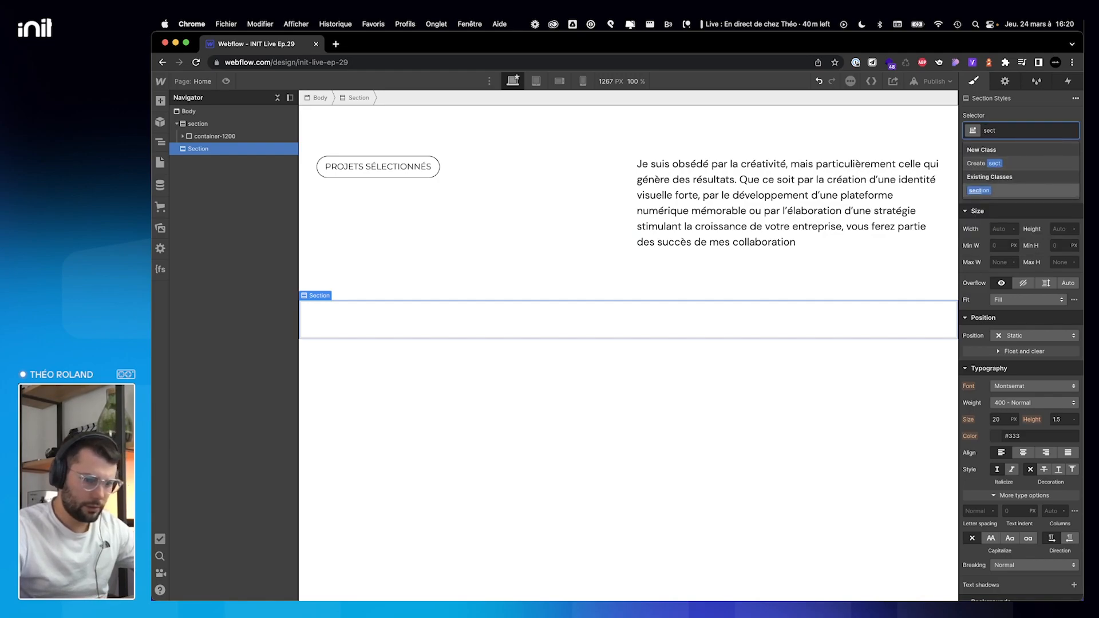
key(Return)
Add a Div Block inside the new section and give it the container-1200 class.
key(super+e)
text(div)
key(Return)
key(super+Return)
text(c)
key(Down)
key(Return)
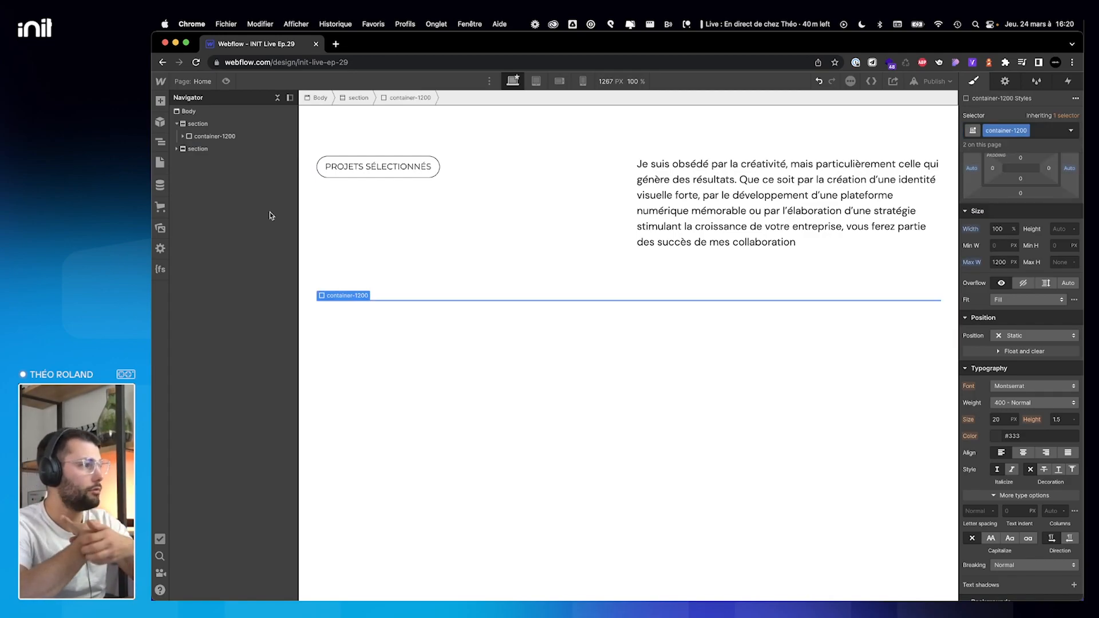
Add a Div Block inside the new section's container-1200 and give it the layout--grid-2 class.
click(177, 149)
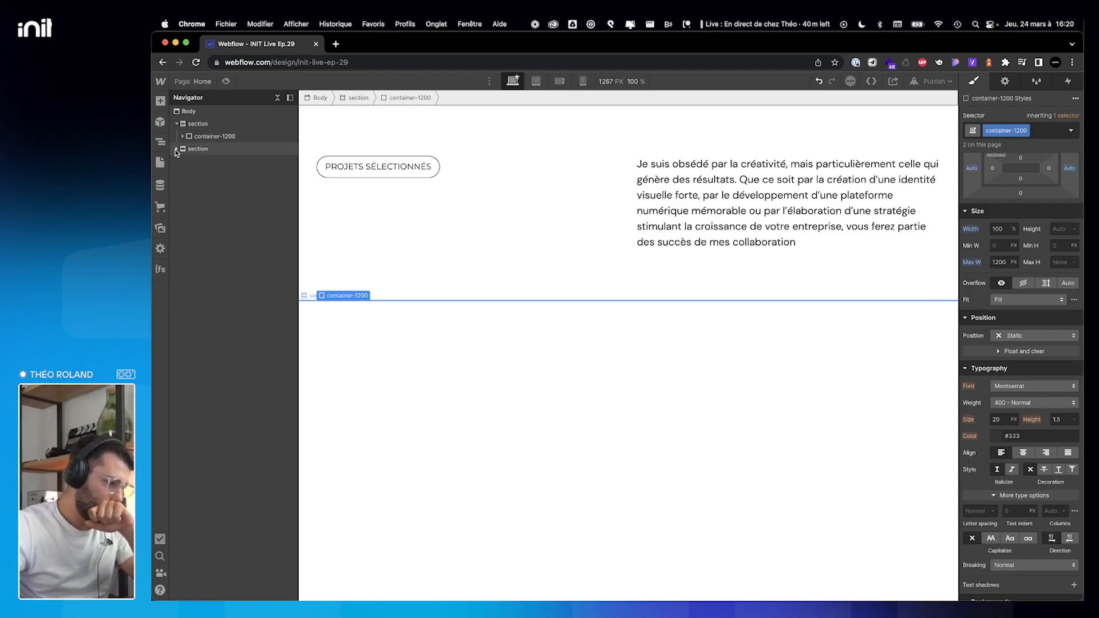
key(super+e)
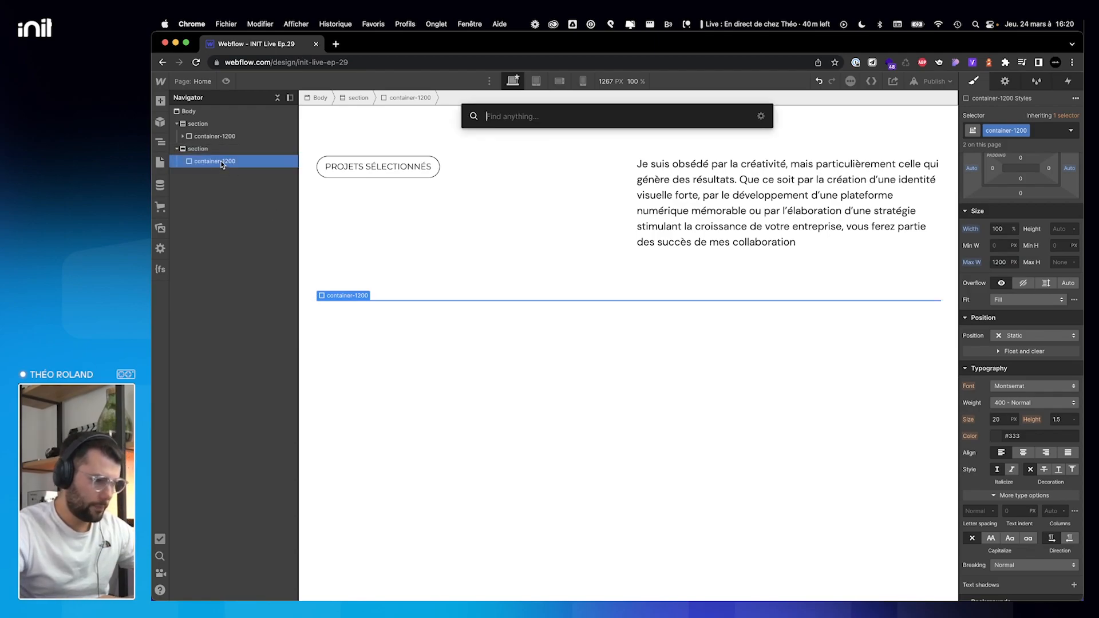
text(di)
key(Return)
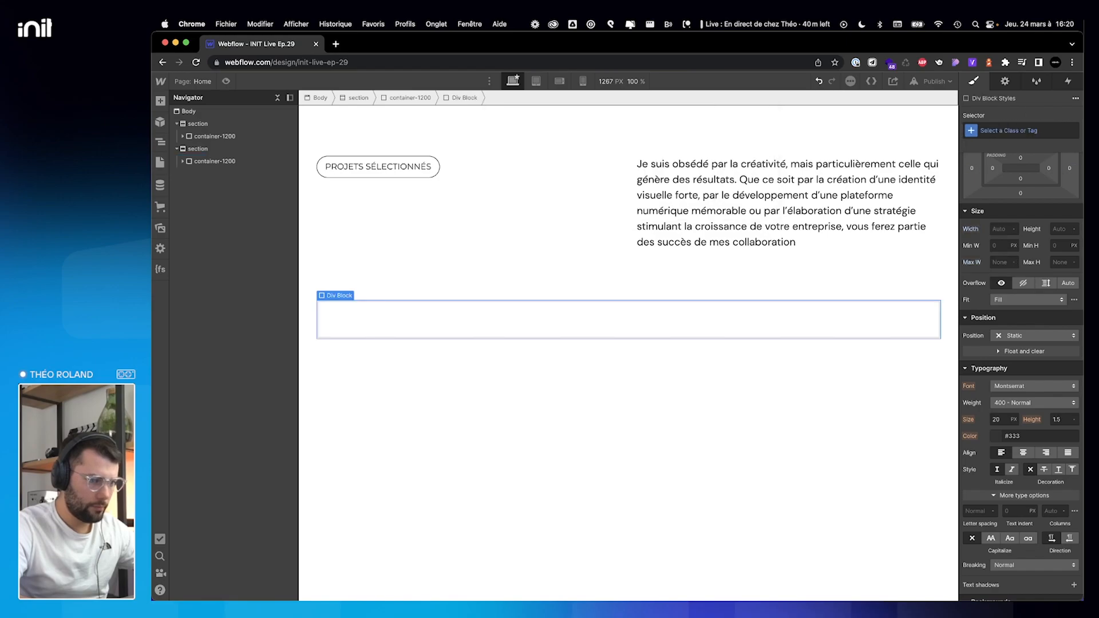
key(super+Return)
text(layout)
key(Down)
key(Return)
Switch to ulys.design, reload the page and examine the layout of the two columns of project cards.
key(ctrl+Right)
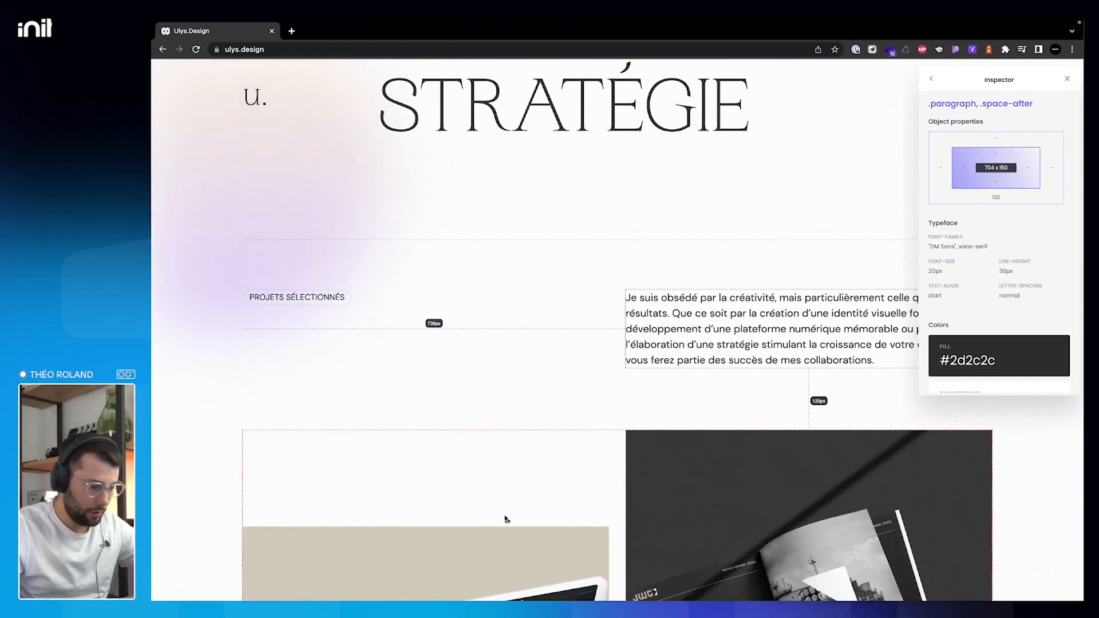
scroll(526, 304, down, 3)
scroll(527, 289, down, 1)
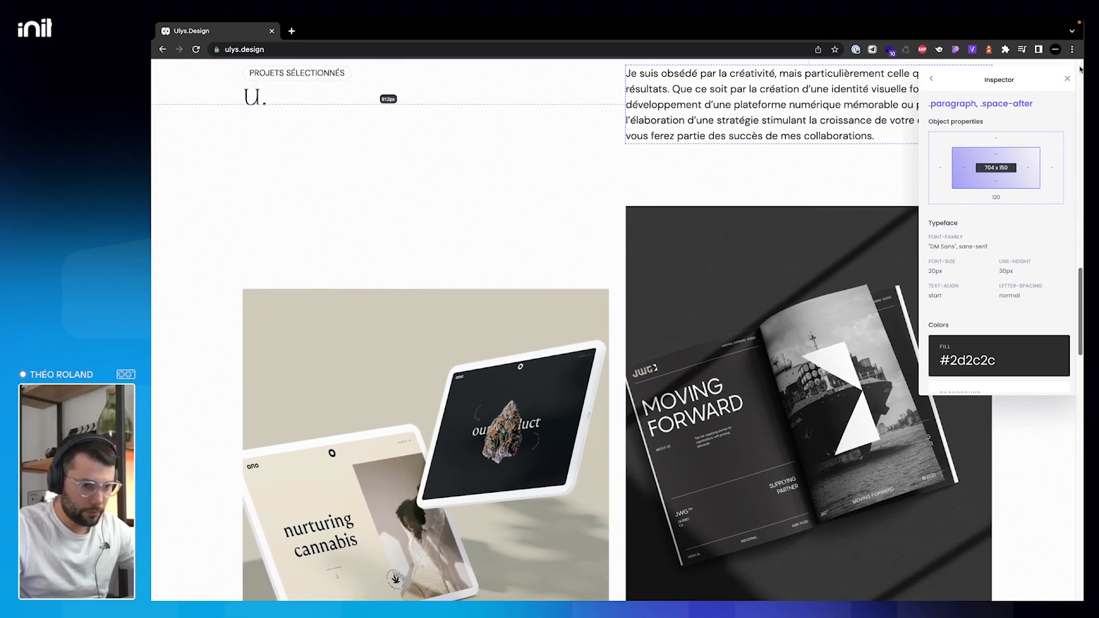
key(super+r)
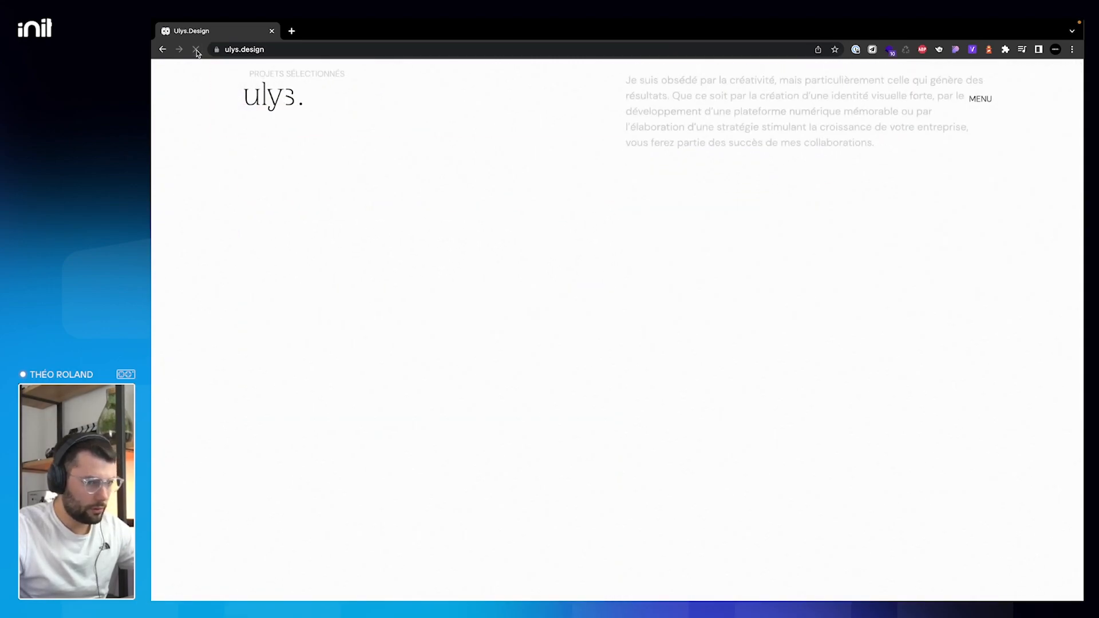
scroll(574, 270, down, 3)
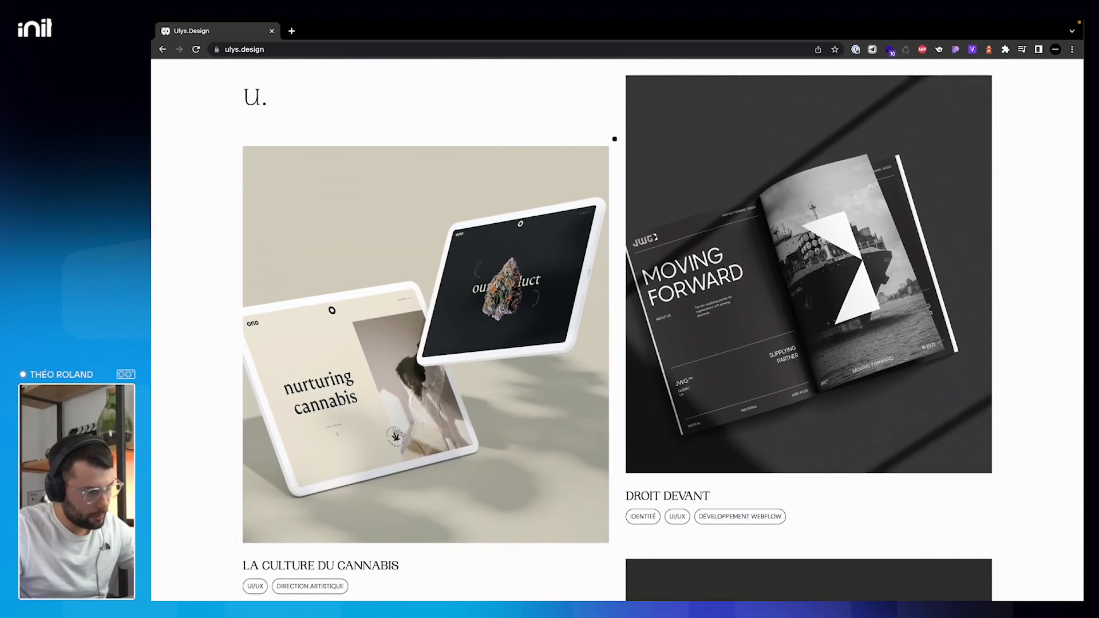
scroll(609, 135, up, 1)
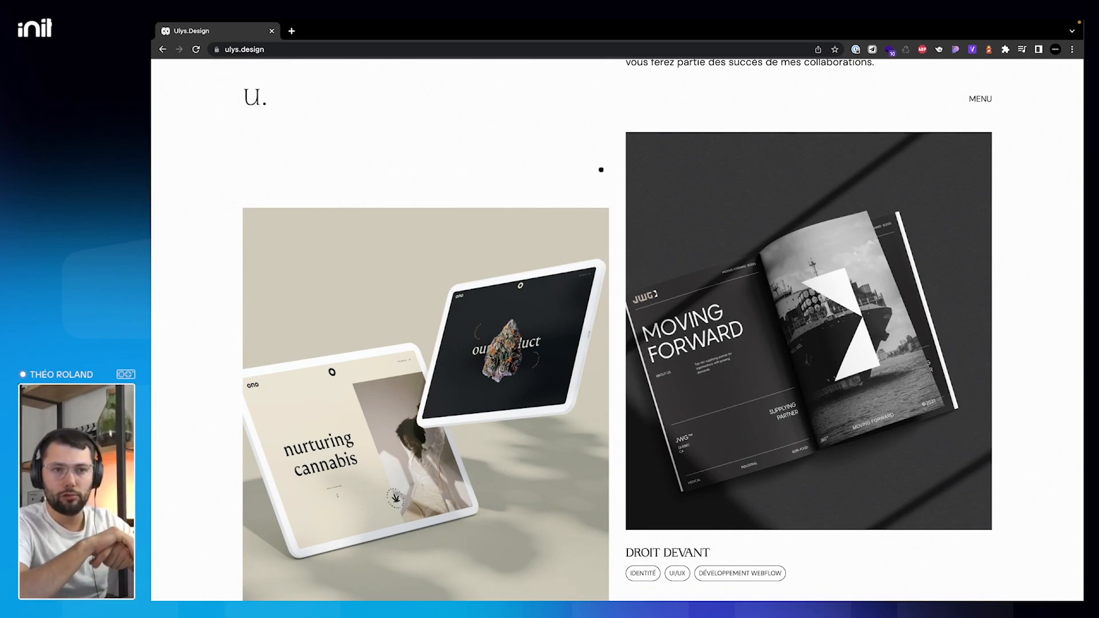
Switch back to Webflow and add a Div Block inside the second section's layout--grid-2.
key(ctrl+Left)
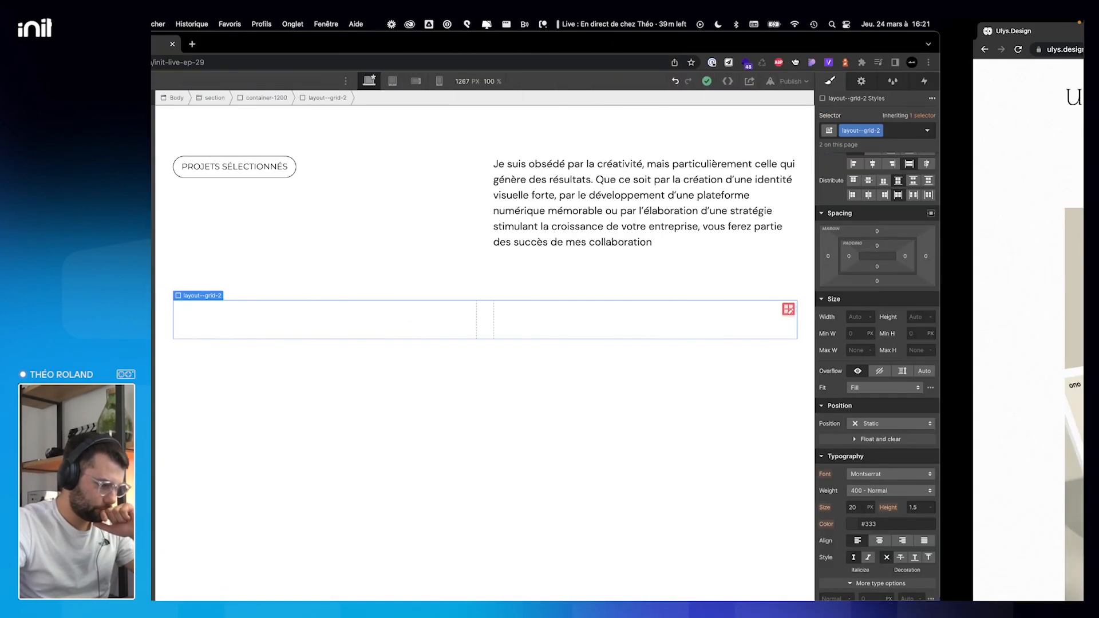
click(183, 162)
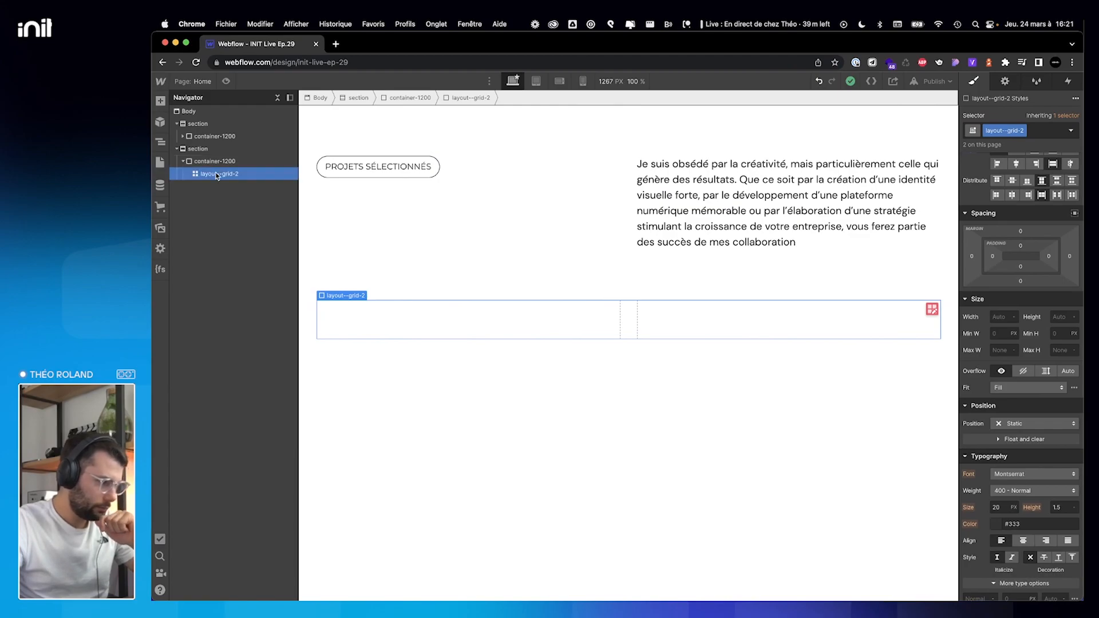
key(super+e)
text(div)
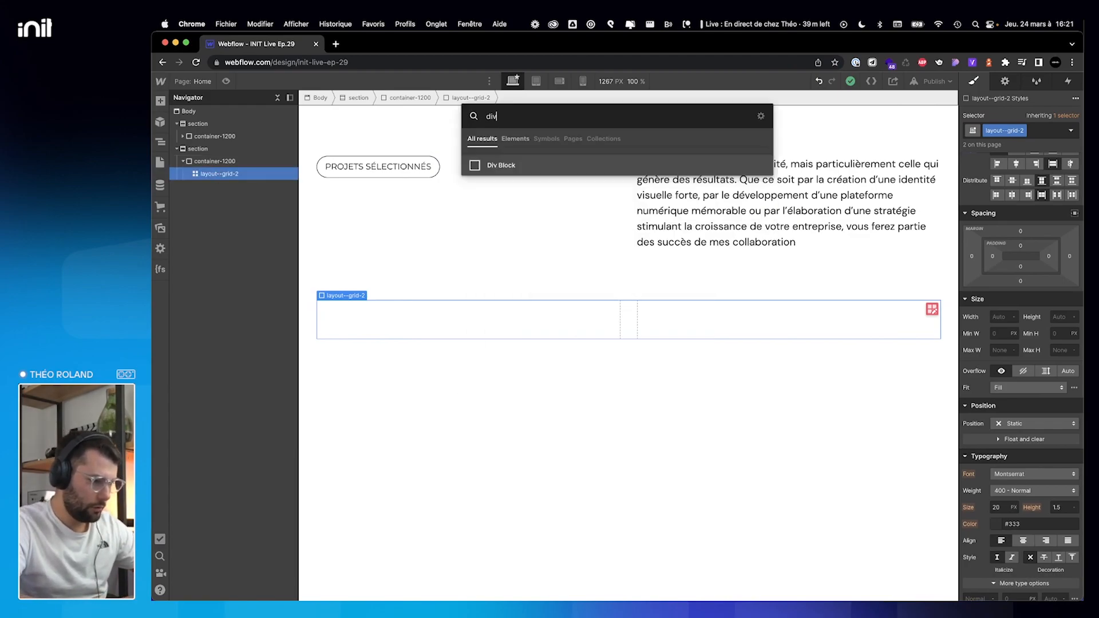
key(Return)
key(super+Return)
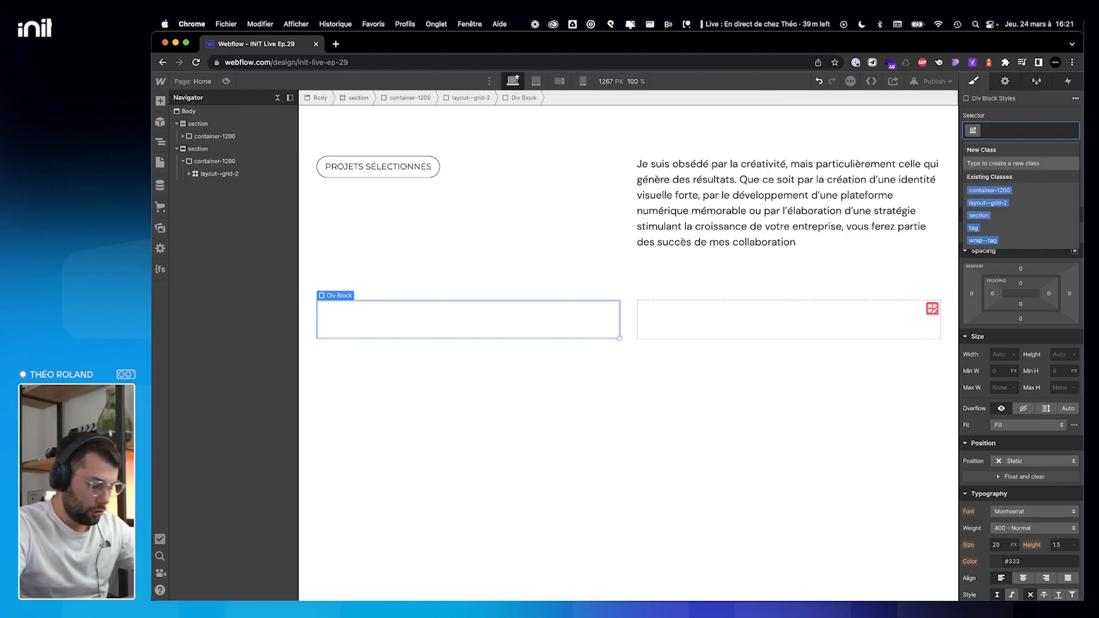
Give the new Div Block inside the second section's grid the class list-projects.
text(lis)
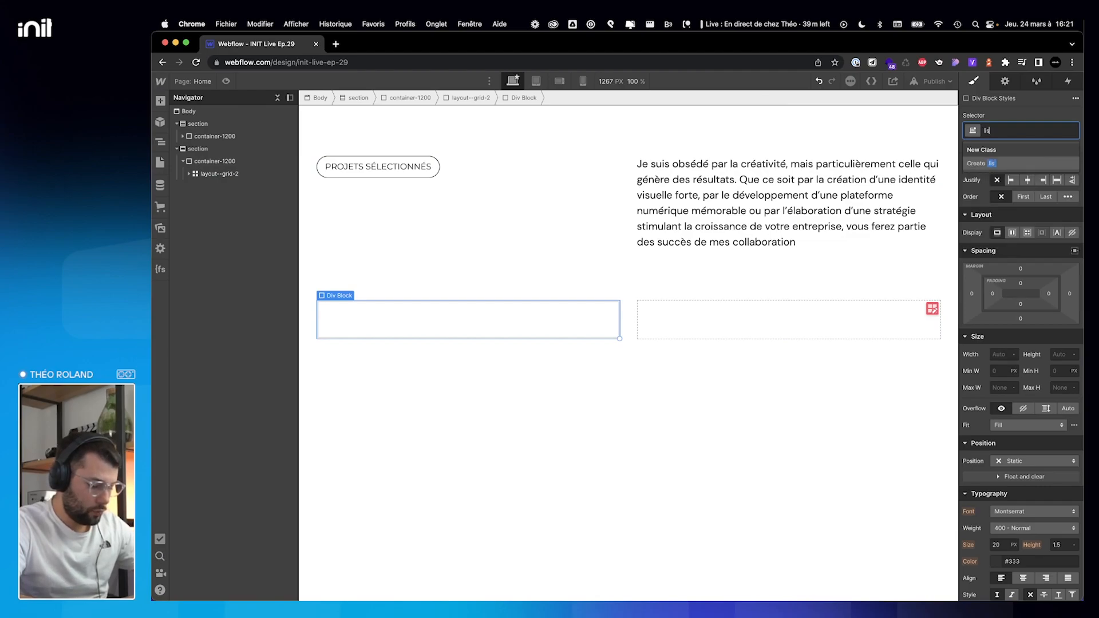
text(t-proj)
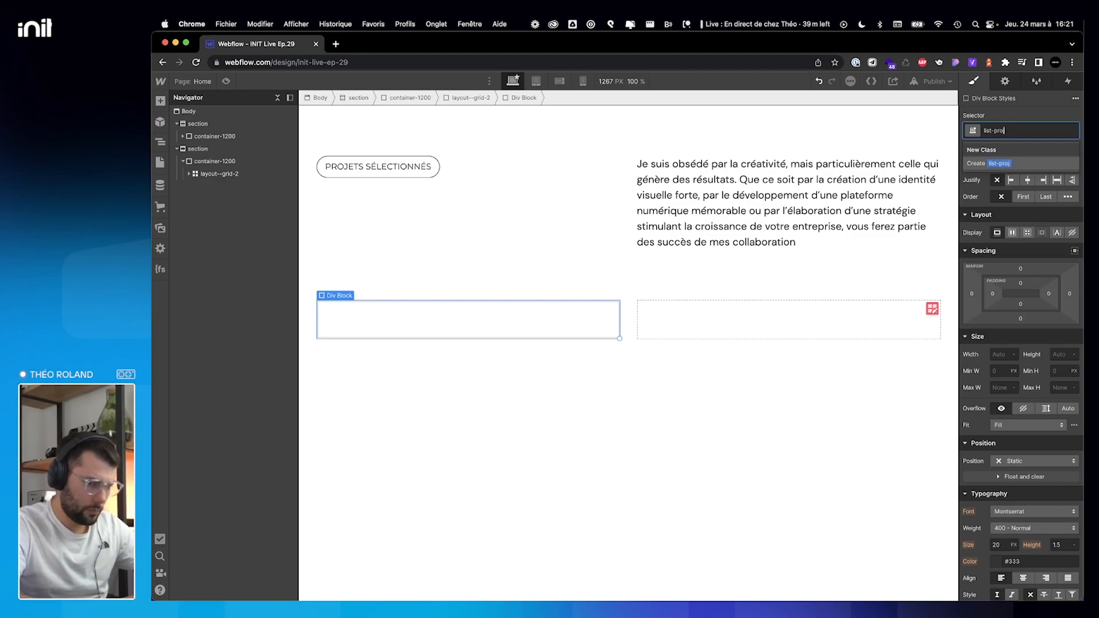
key(Left)
key(Left)
key(Left)
key(Left)
key(Left)
text(e)
text(ets)
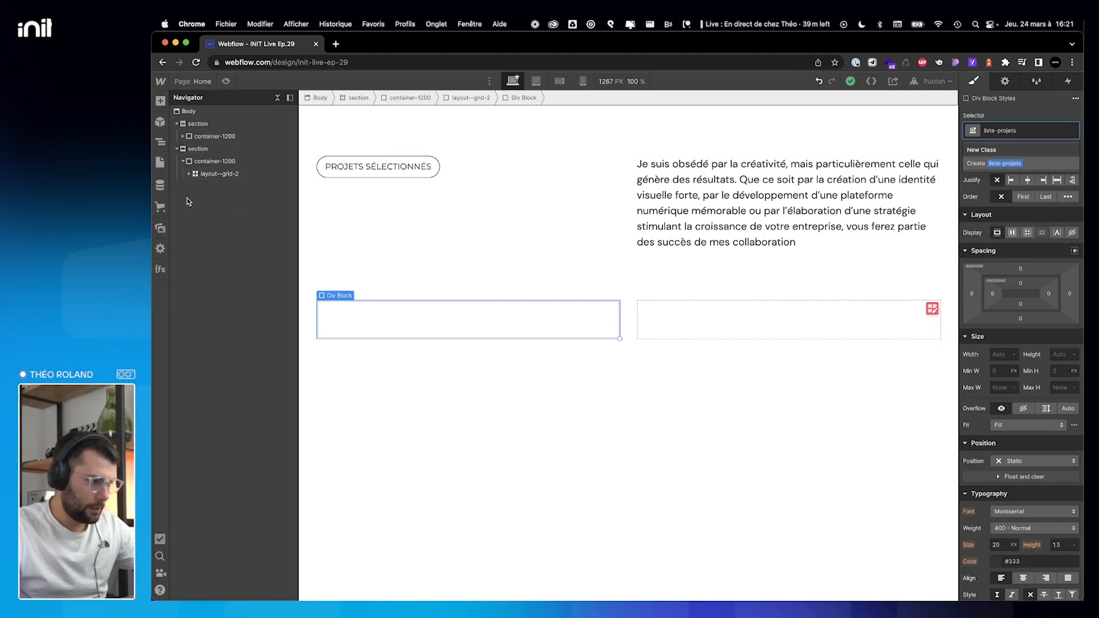
click(189, 174)
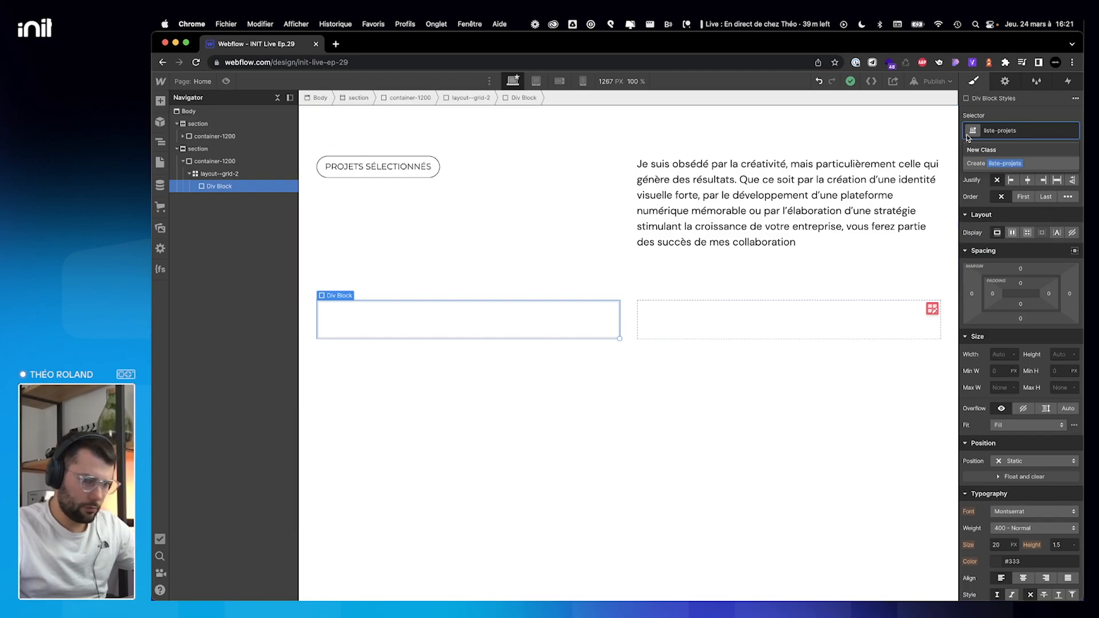
click(1013, 131)
text(c)
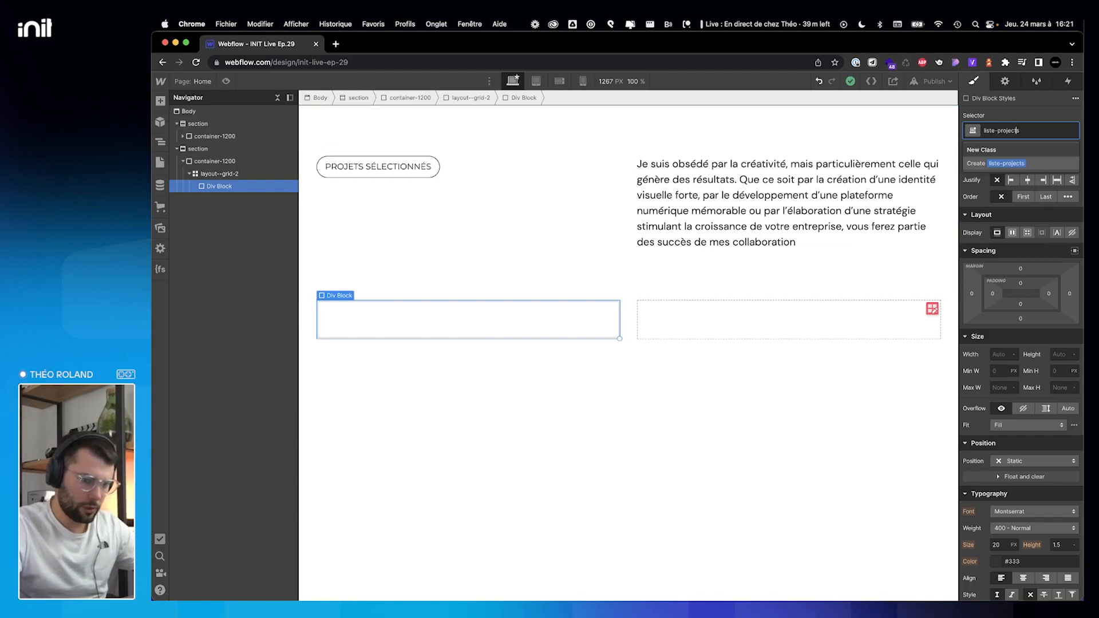
key(BackSpace)
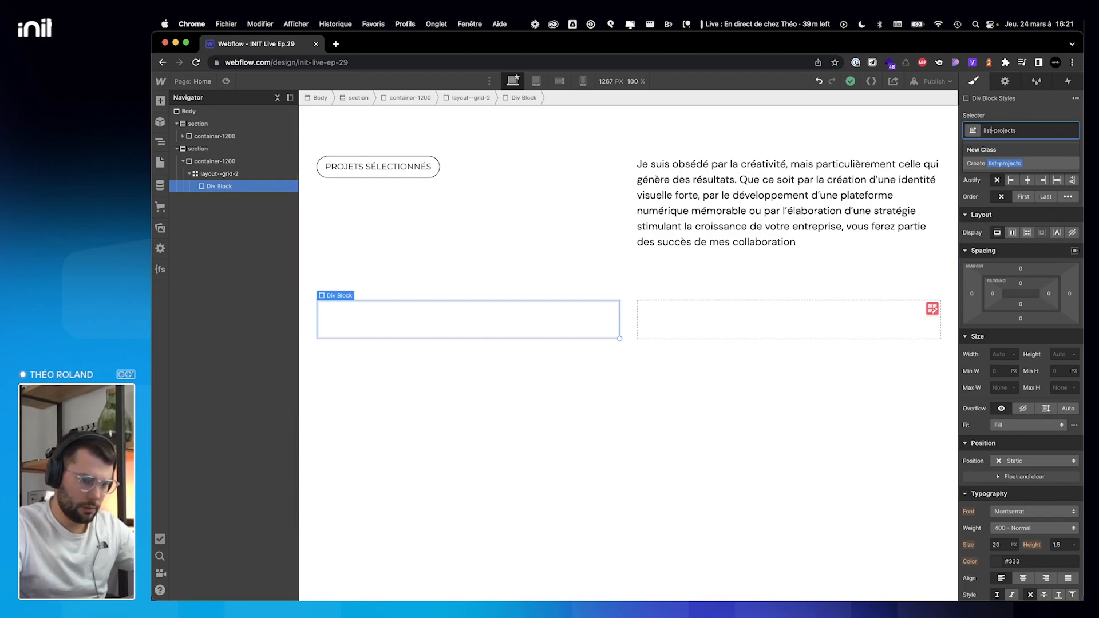
key(Return)
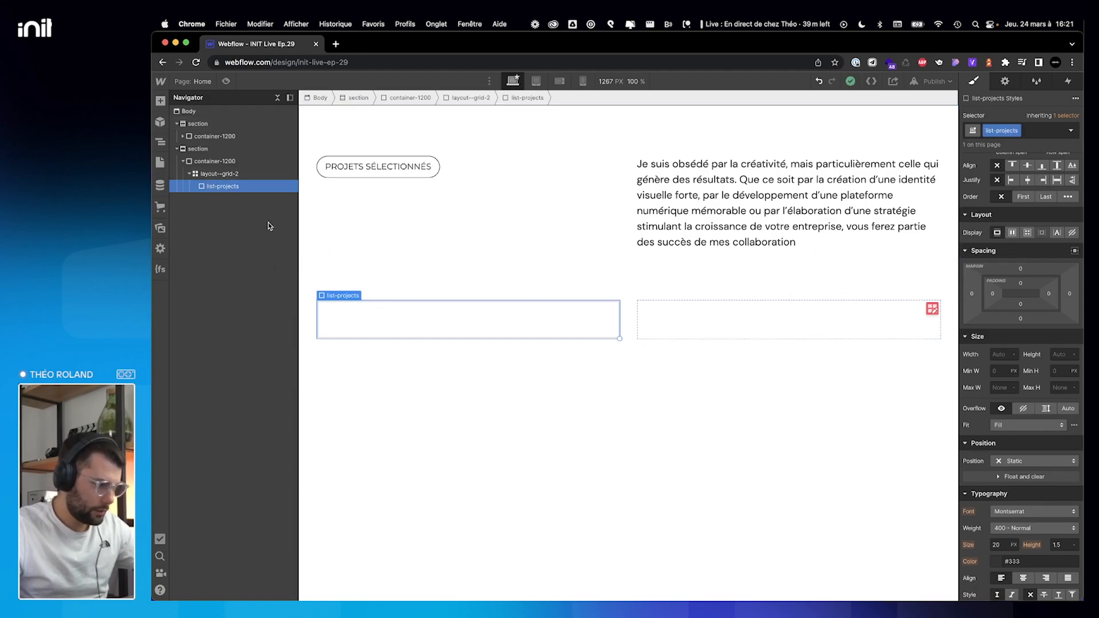
Add a Div Block inside list-projects and give it the class projects.
key(super+e)
text(di)
key(Return)
key(super+Return)
text(projects)
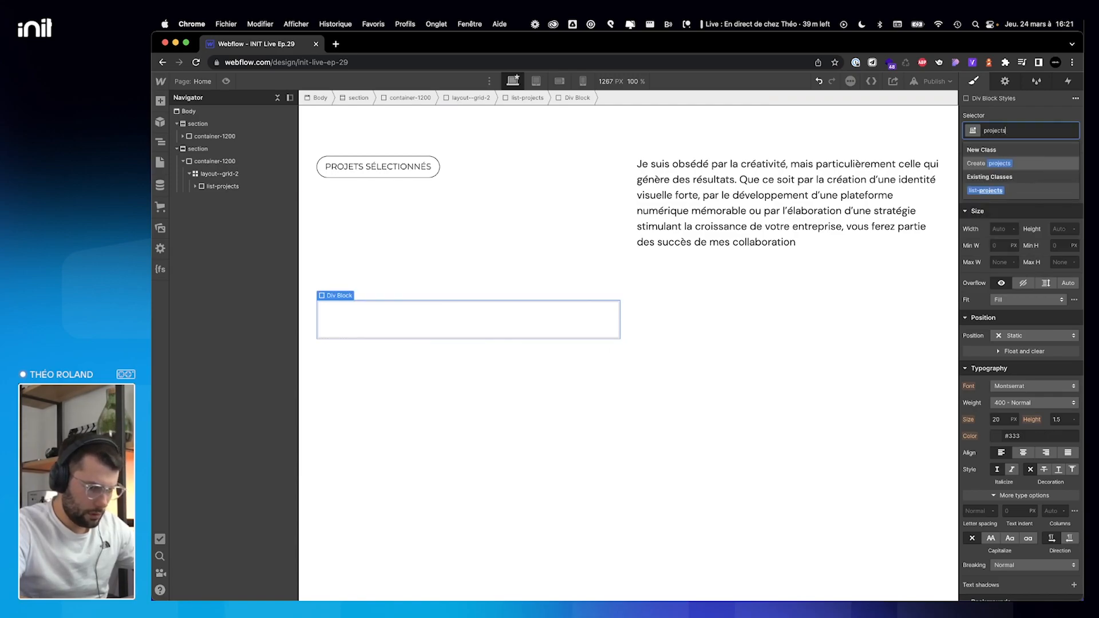
key(Return)
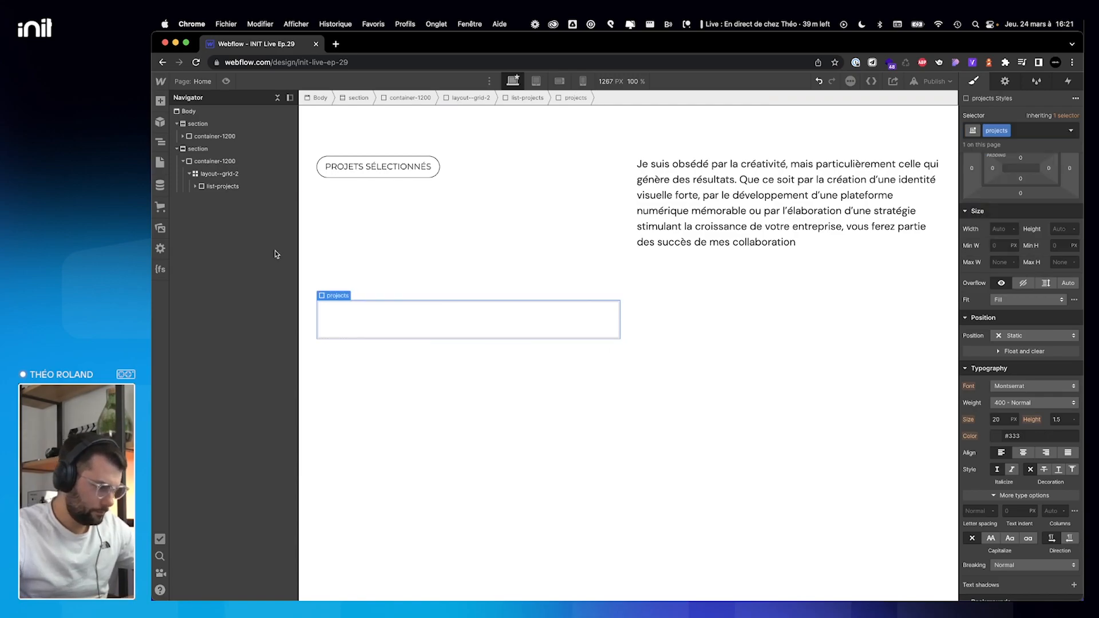
Check the project cards on ulys.design, then add a Div Block inside projects with the class projects__visuel.
click(195, 186)
key(super+e)
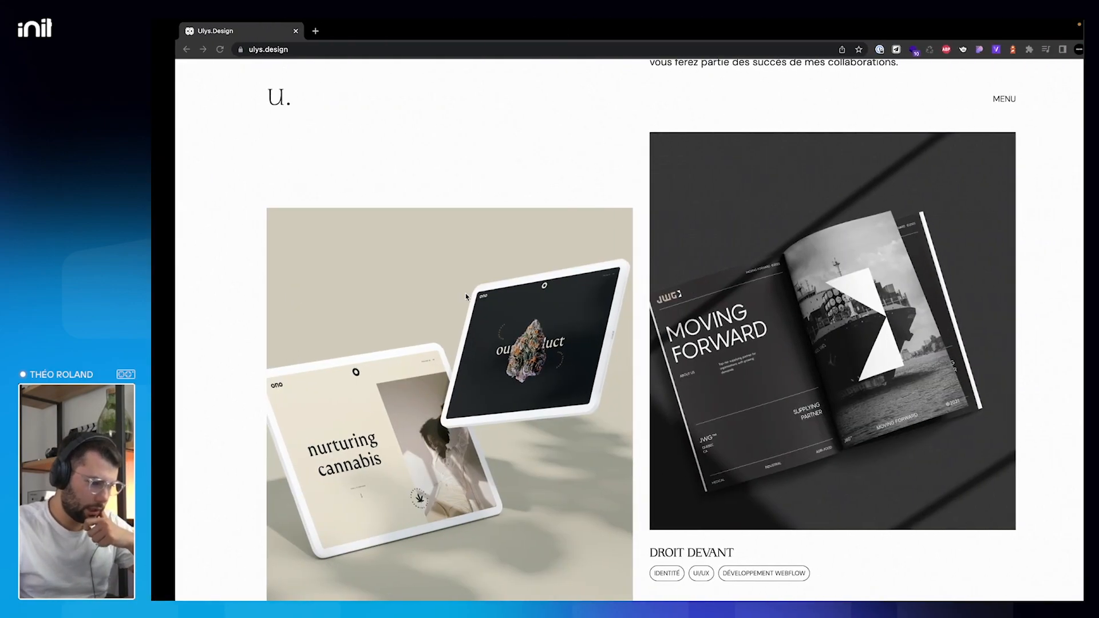
scroll(466, 293, down, 3)
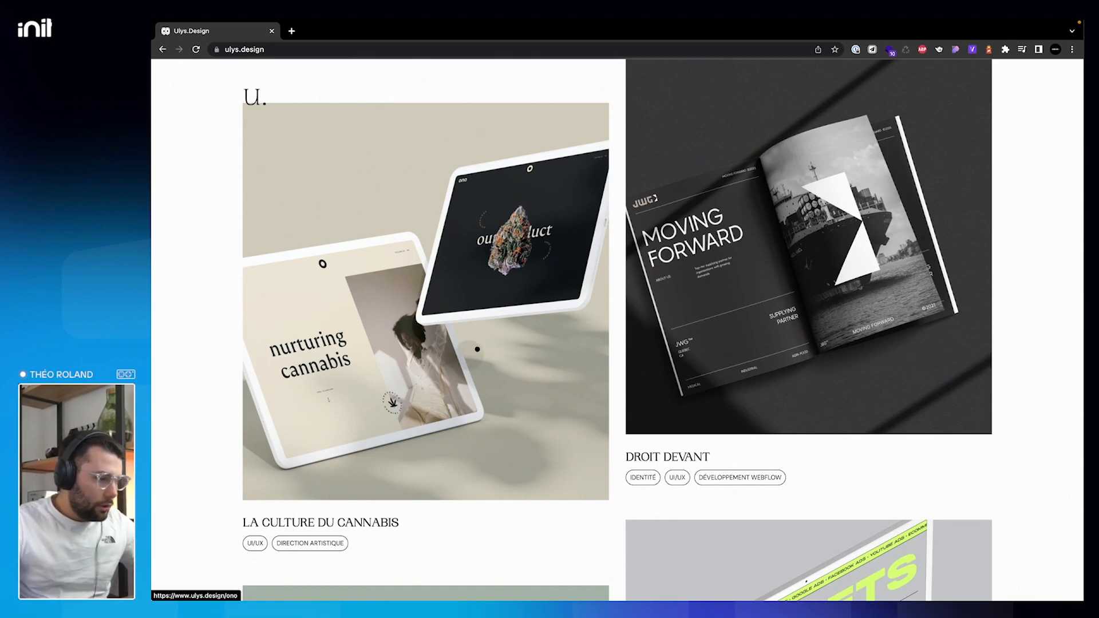
key(ctrl+Left)
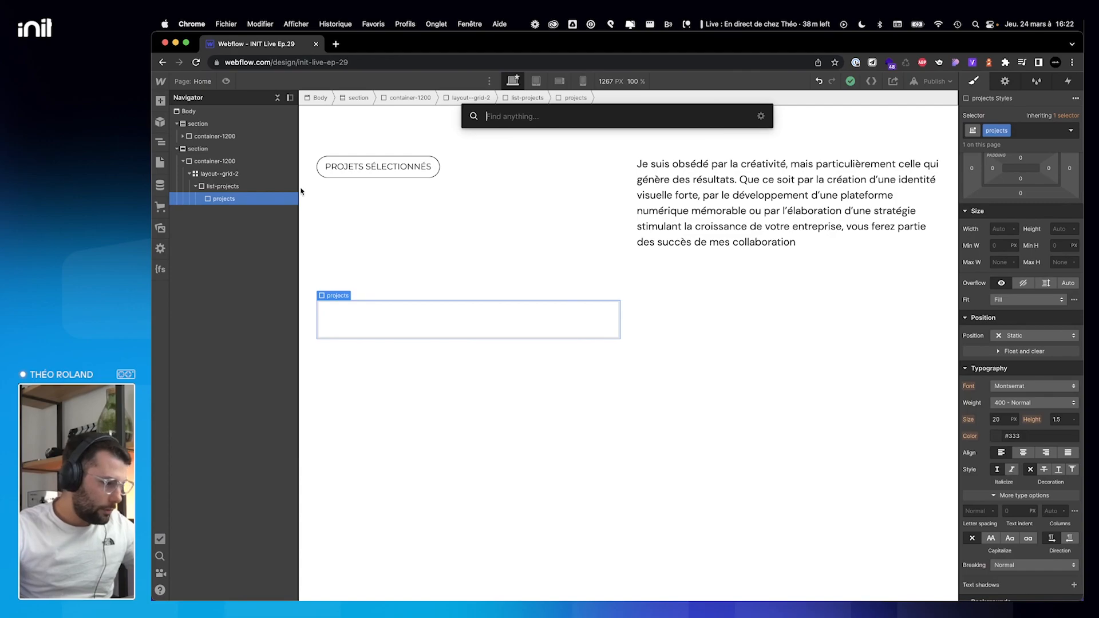
click(224, 204)
click(222, 188)
click(222, 201)
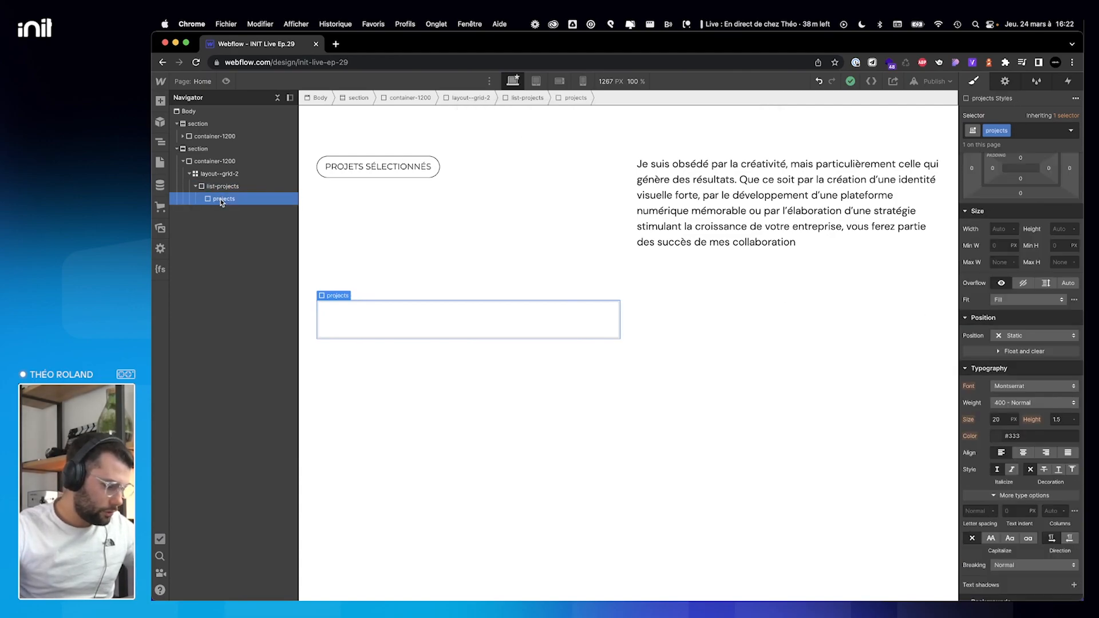
key(super+e)
text(div)
key(Return)
key(super+Return)
text(projects__visuel)
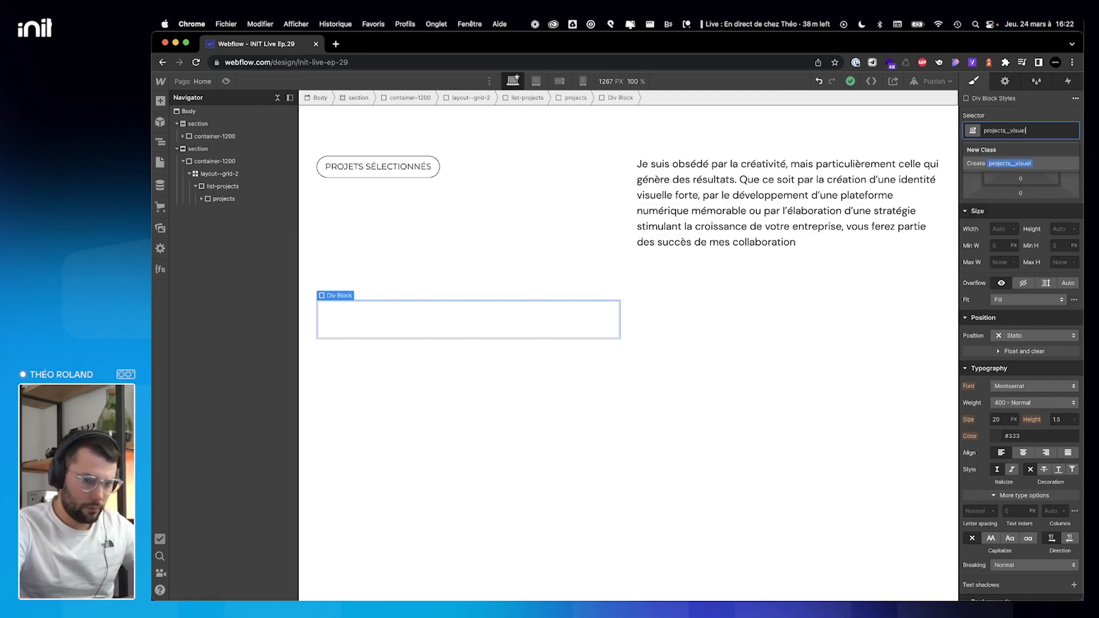
key(Return)
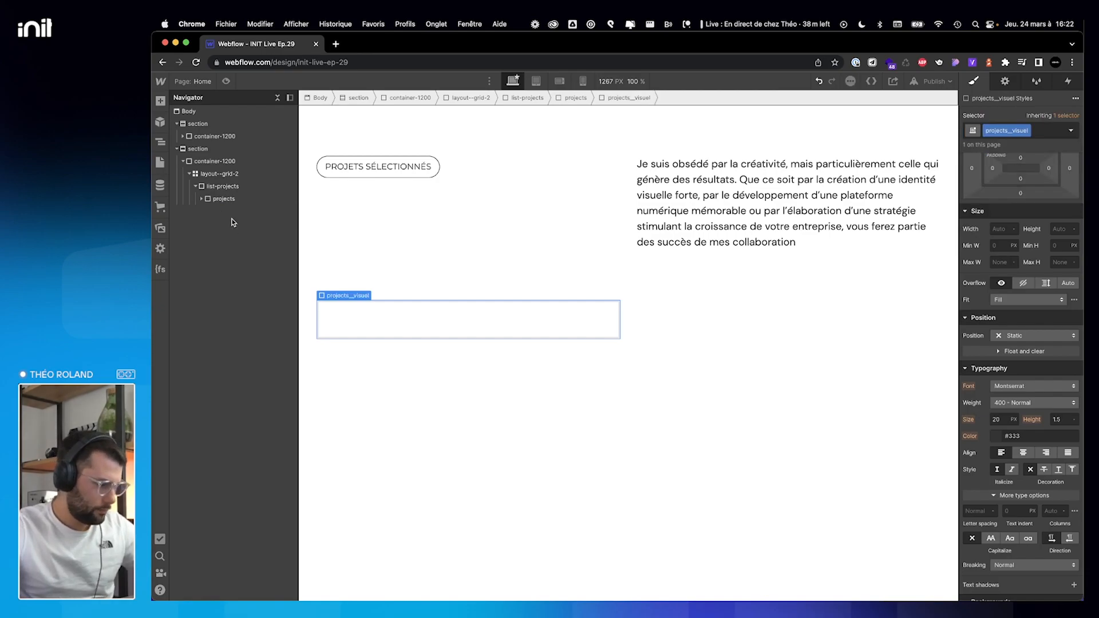
Add a second Div Block inside projects, below projects__visuel, and give it the class projects__infos.
click(201, 199)
click(212, 199)
key(super+e)
text(di)
key(Return)
key(super+Return)
text(proj)
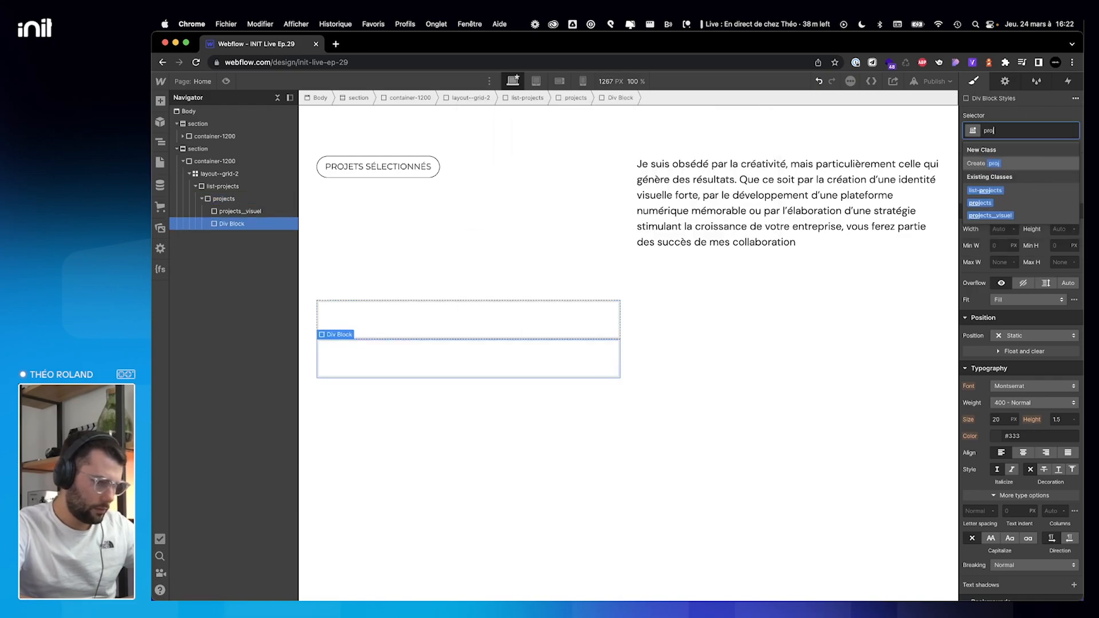
text(ects)
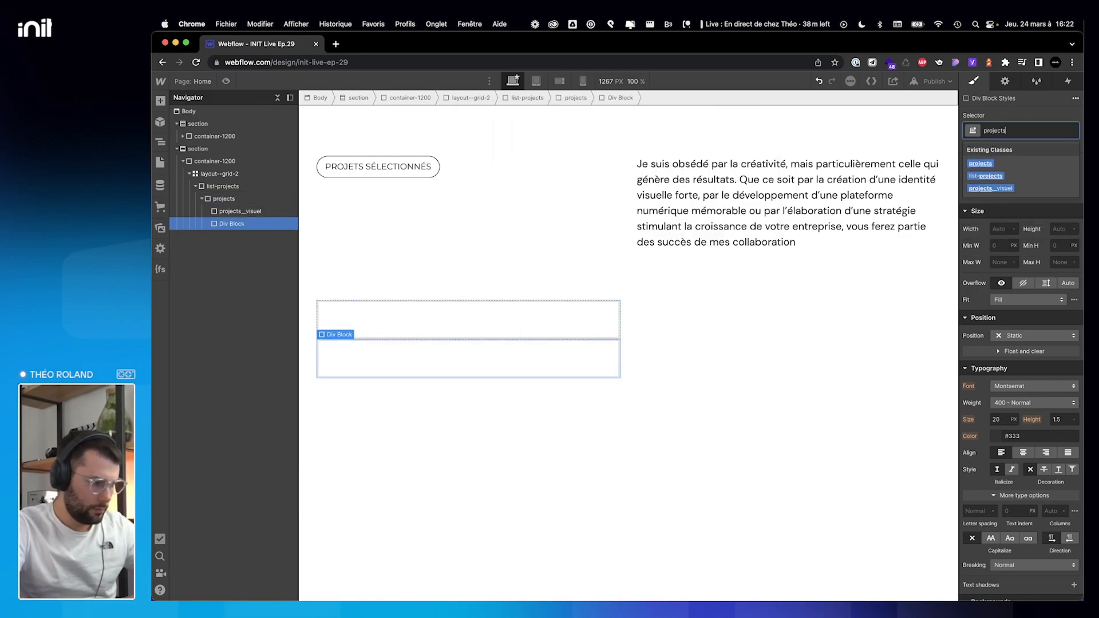
text(__infos)
key(Return)
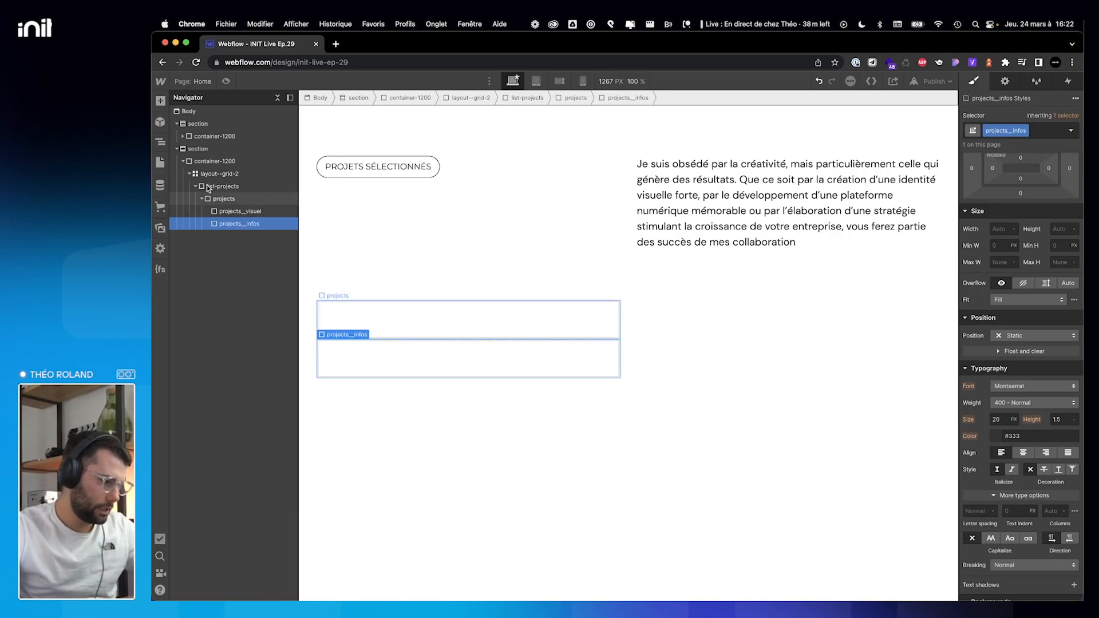
Add a Div Block inside projects__visuel and give it the class visuel.
click(229, 212)
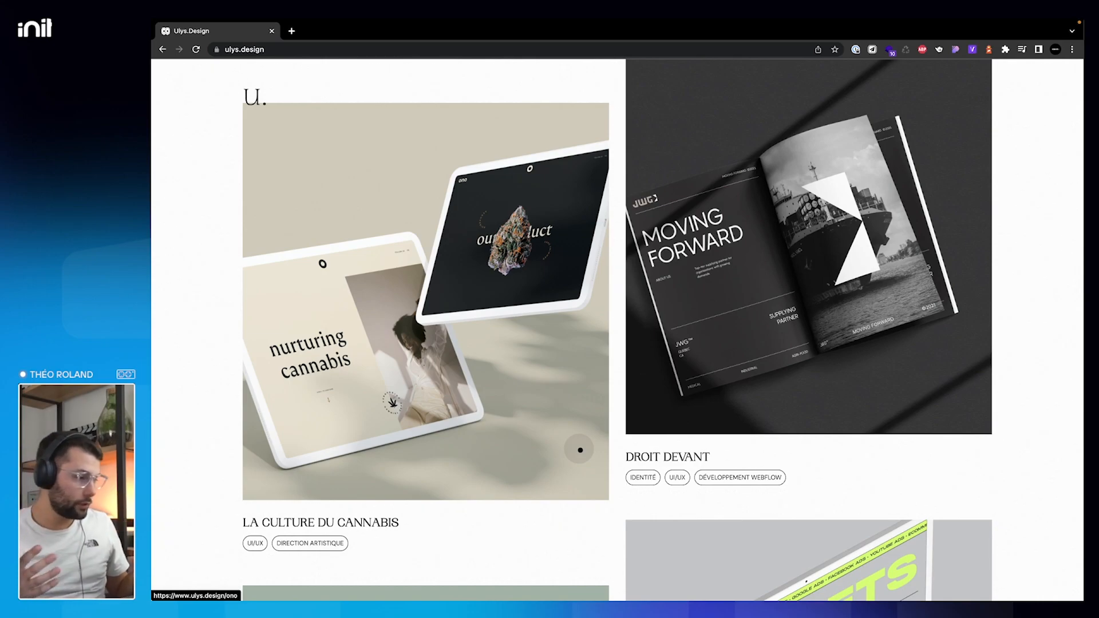
key(ctrl+Left)
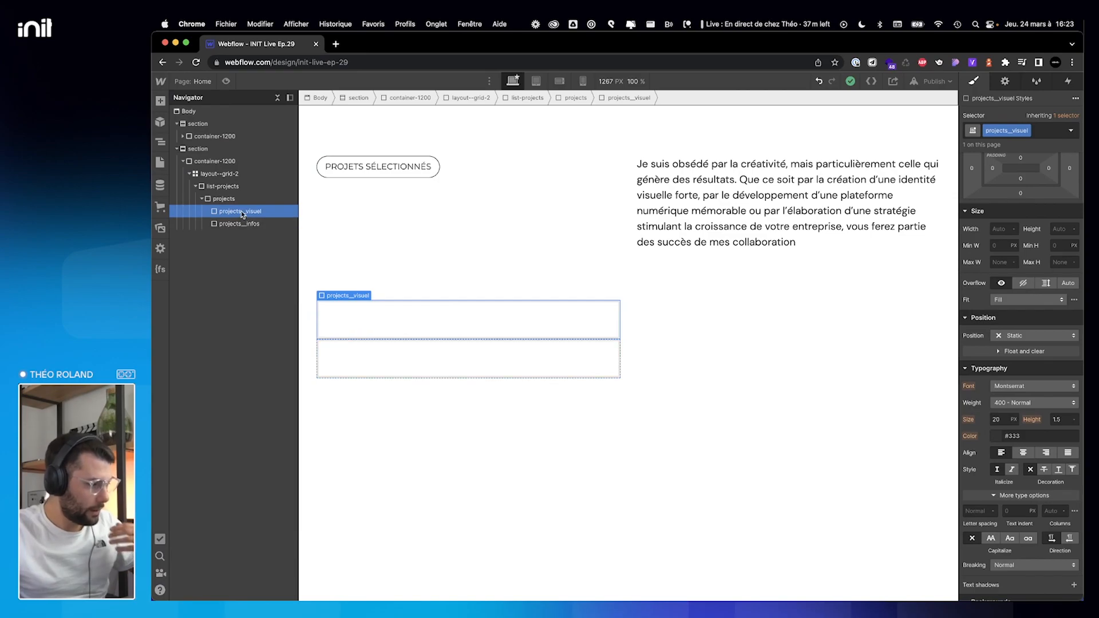
key(super+e)
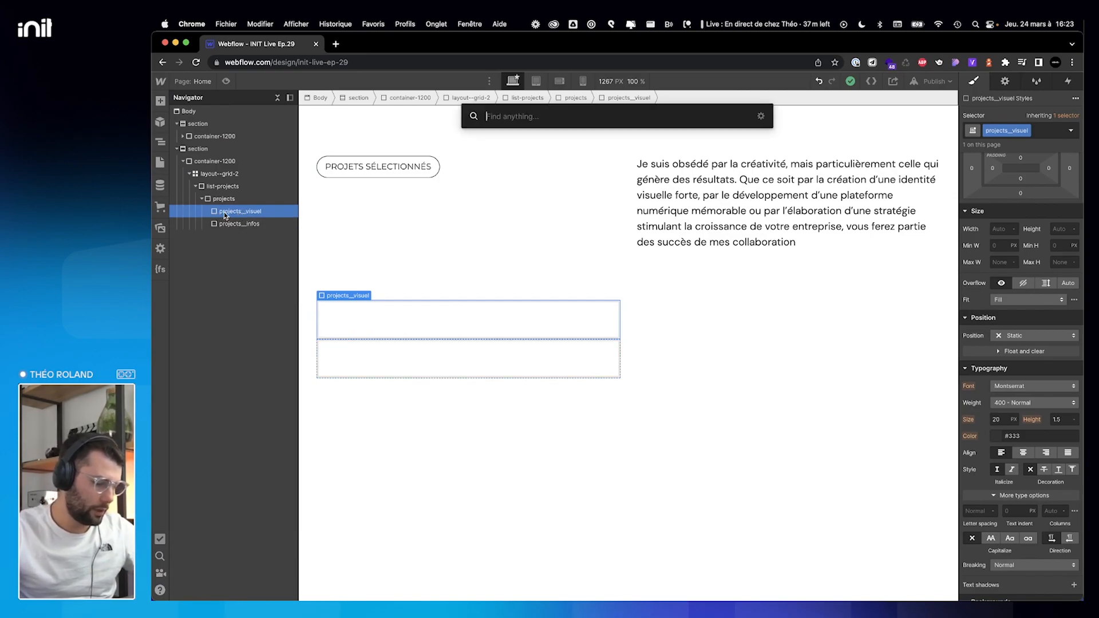
text(div)
key(Return)
key(super+Return)
text(visuel)
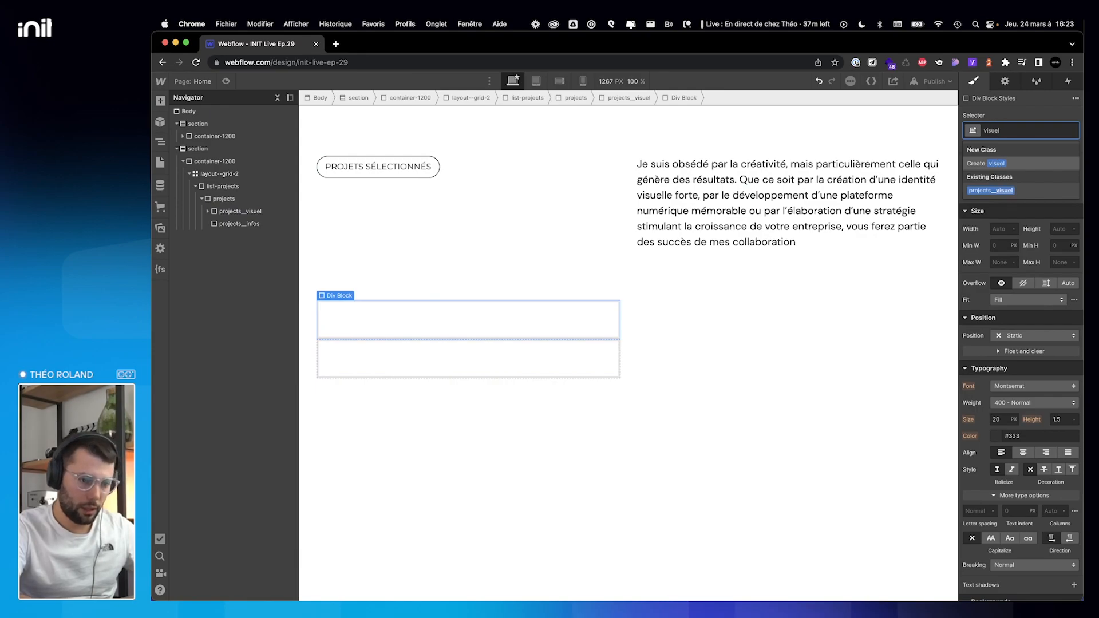
key(Return)
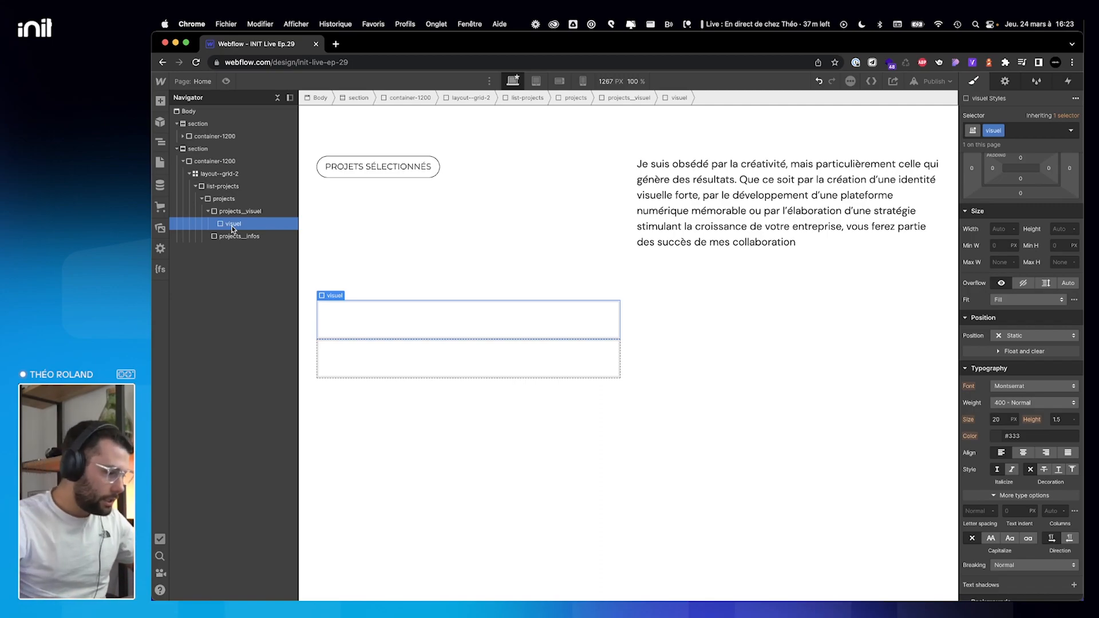
Add a Div Block and an Image element inside the visuel block.
key(super+e)
text(div)
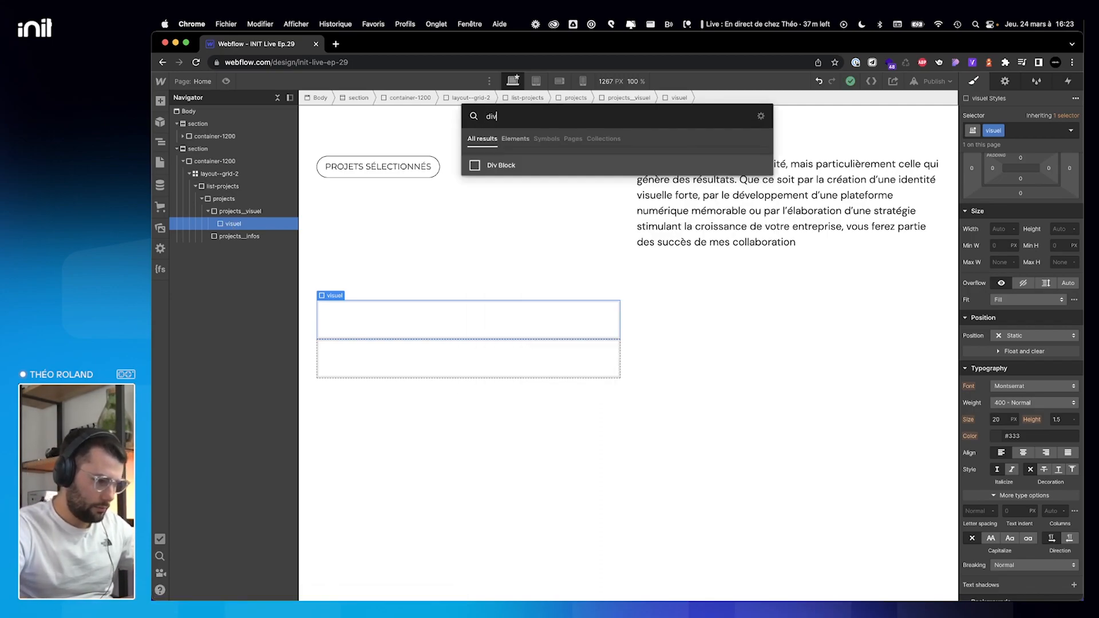
key(Return)
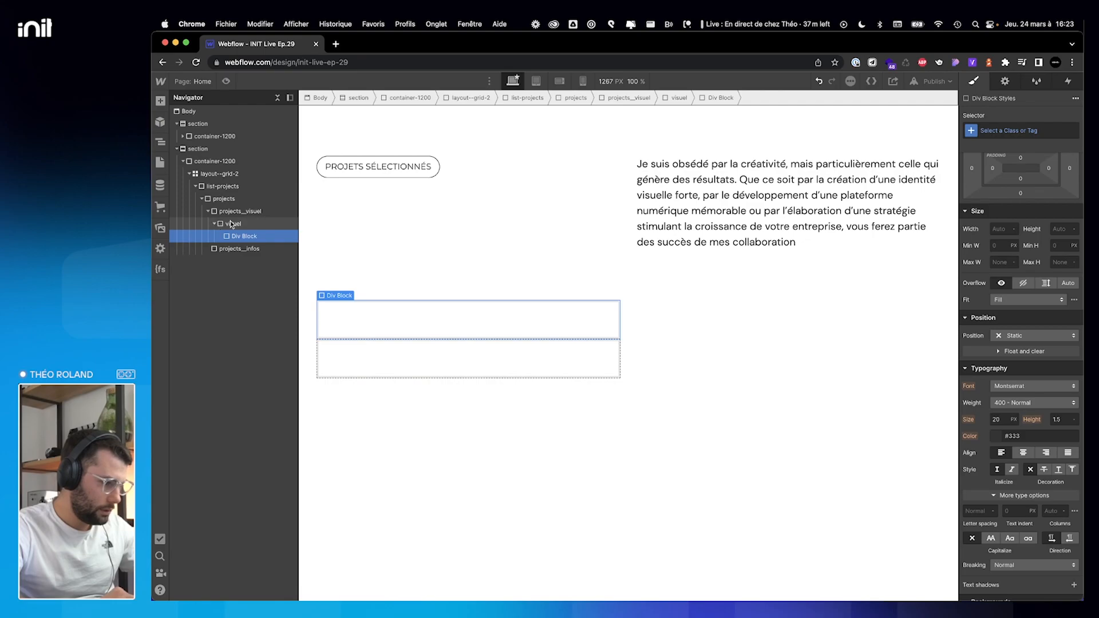
click(233, 224)
key(super+e)
text(image)
key(Return)
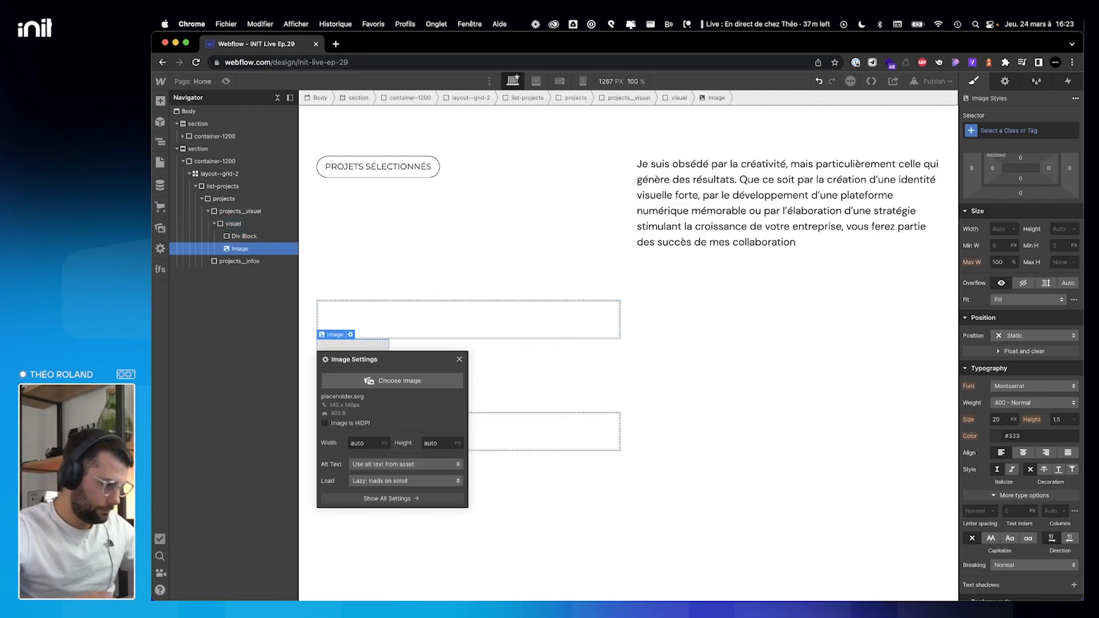
Give the Div Block inside visuel the class visuel__mask.
click(243, 236)
click(1060, 127)
text(visuel__mask)
key(Return)
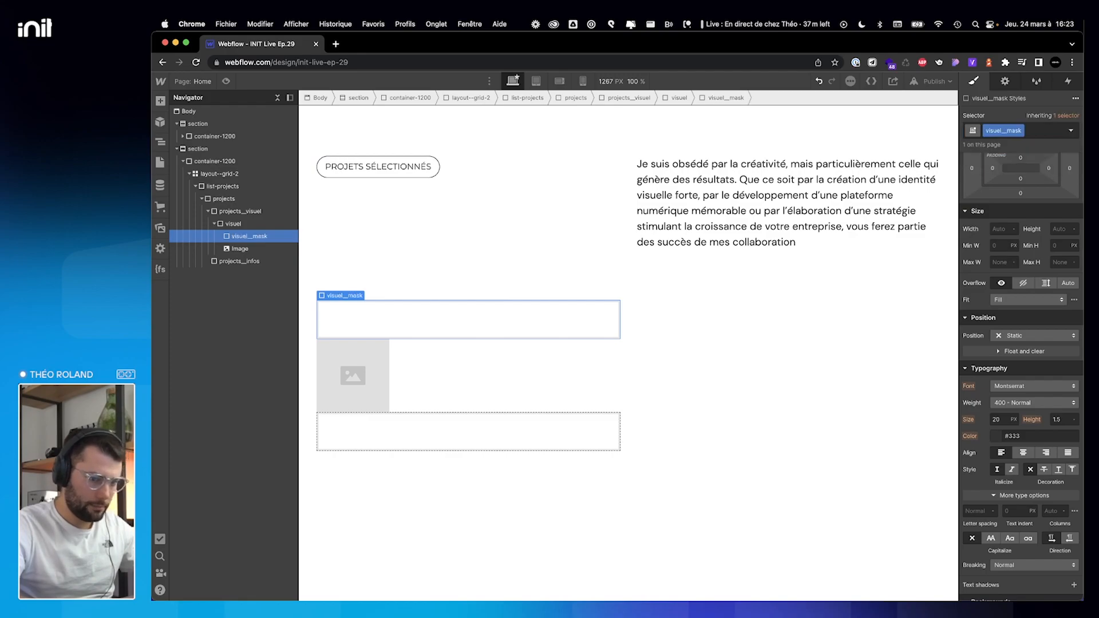
Give the Image inside visuel the class visuel__image.
click(238, 249)
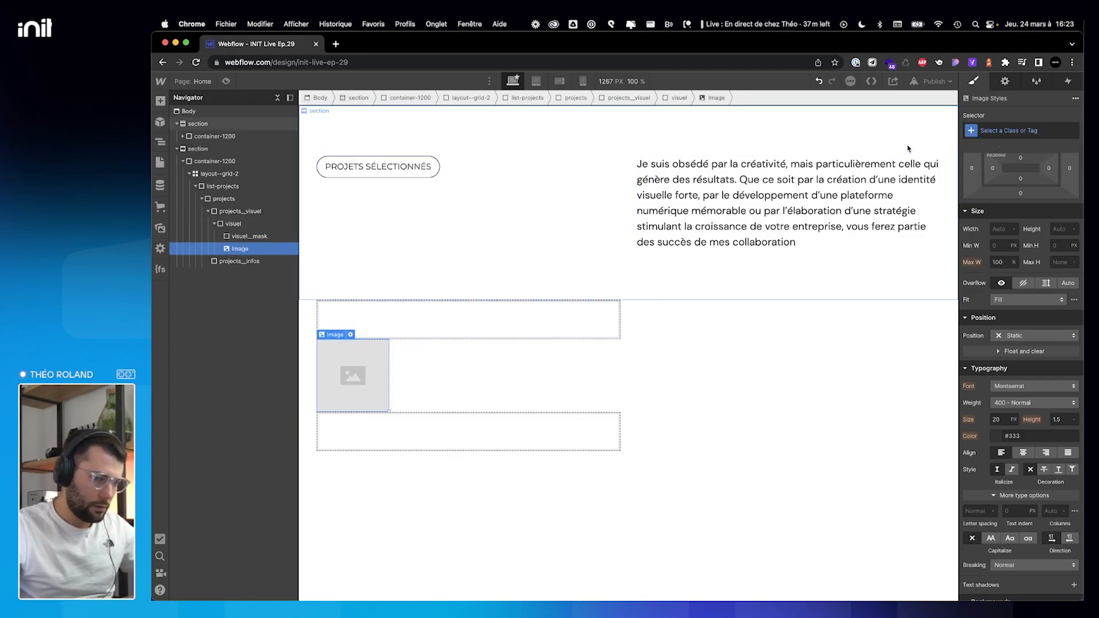
click(1028, 130)
text(visuel)
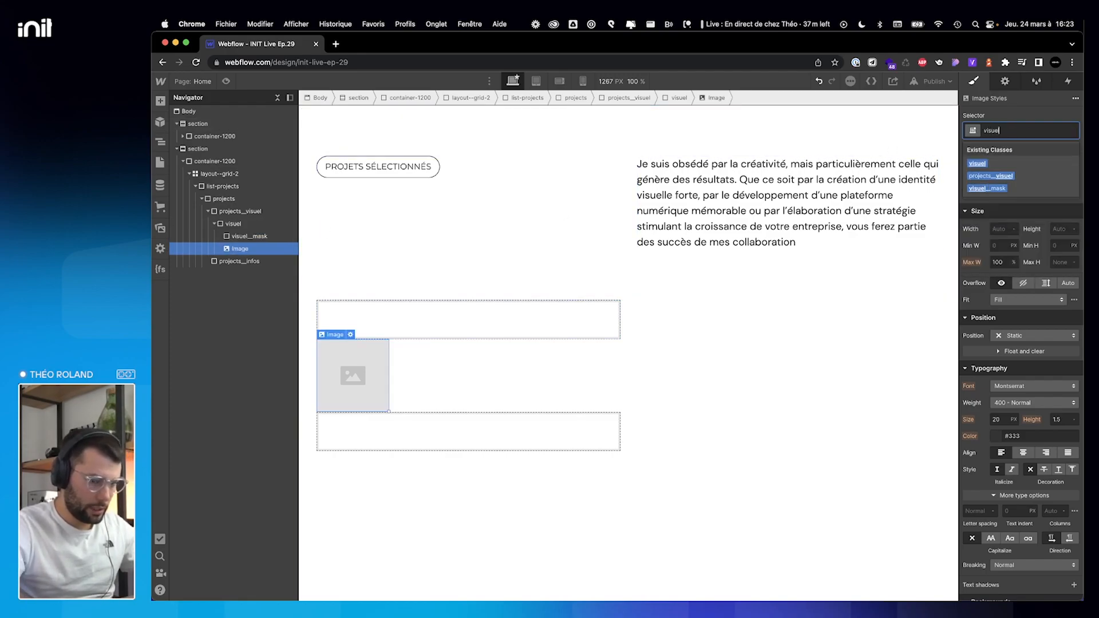
text(__image)
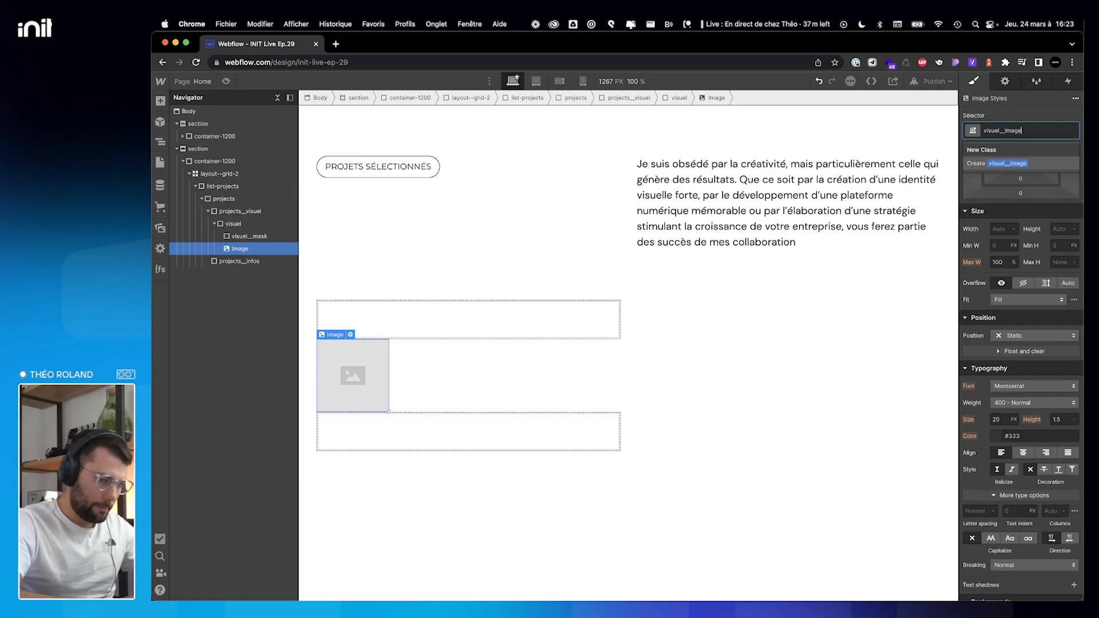
key(Return)
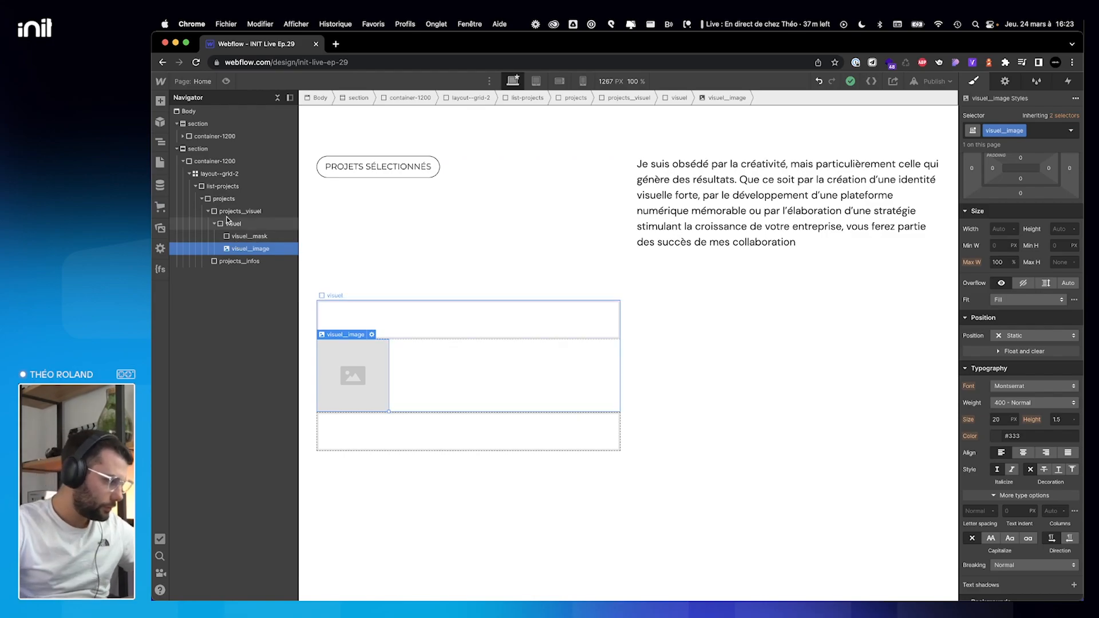
Add a Heading element inside projects__infos as an H3, checking the project titles on the ulys.design reference.
click(223, 265)
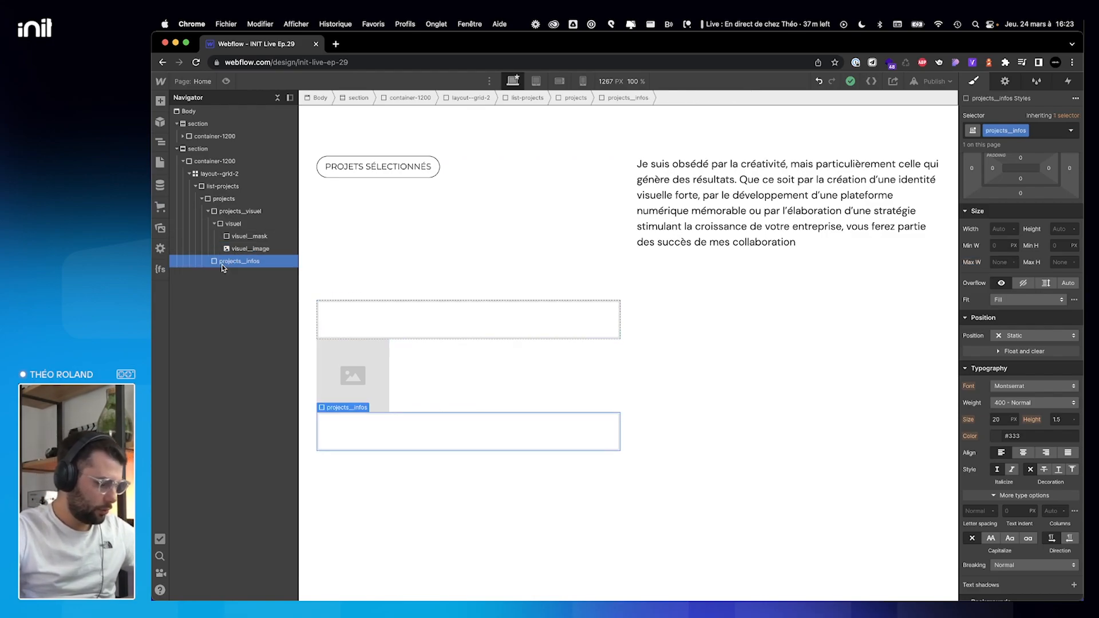
key(super+e)
text(h)
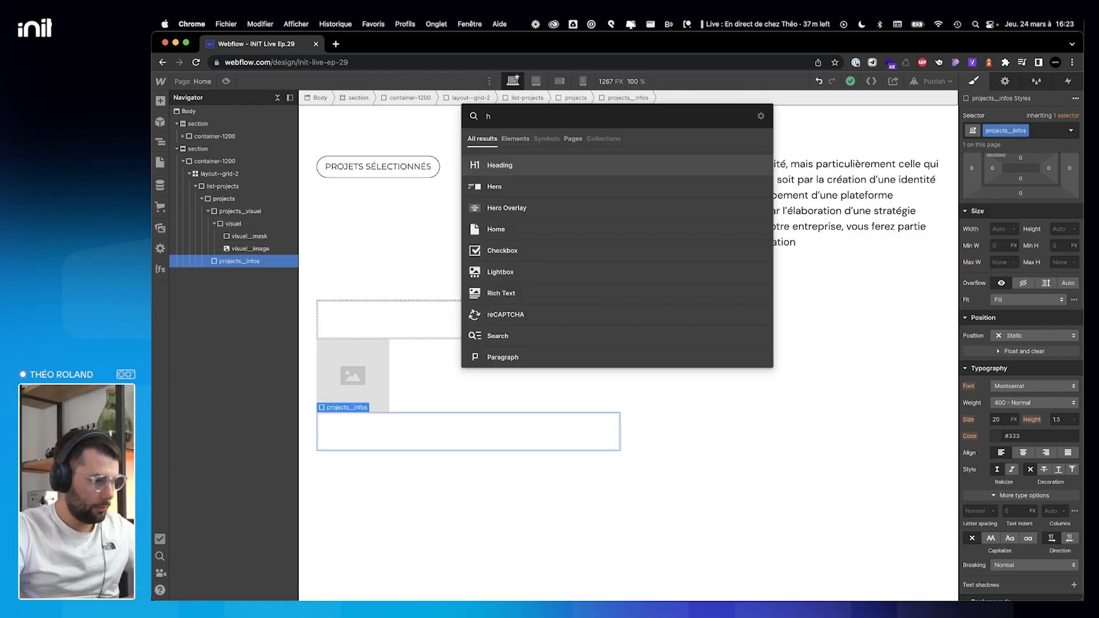
key(Return)
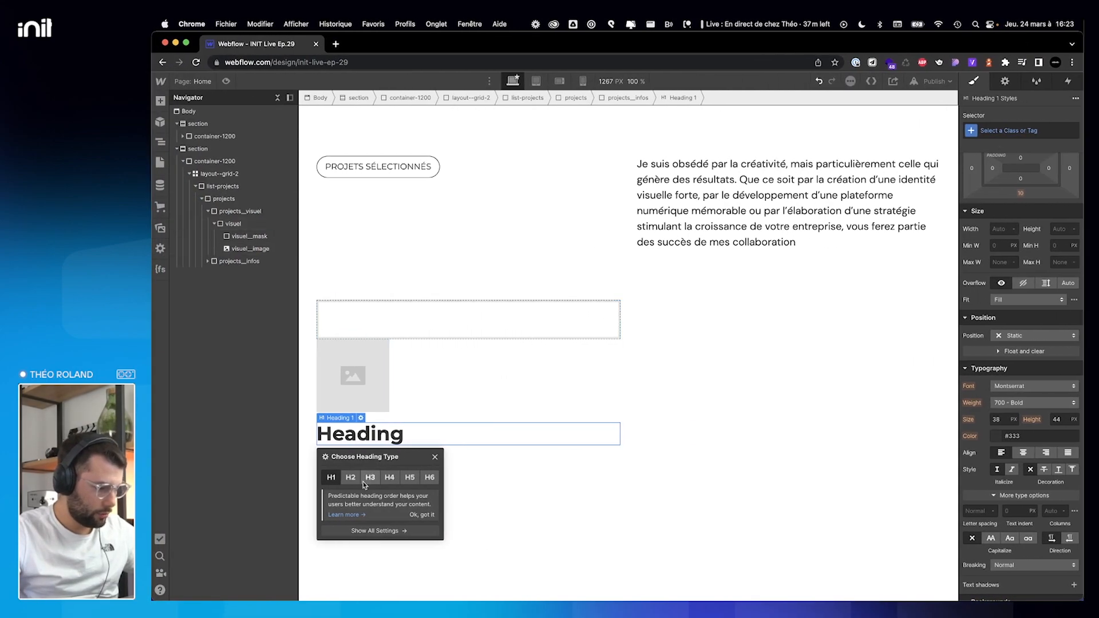
click(369, 476)
key(ctrl+Right)
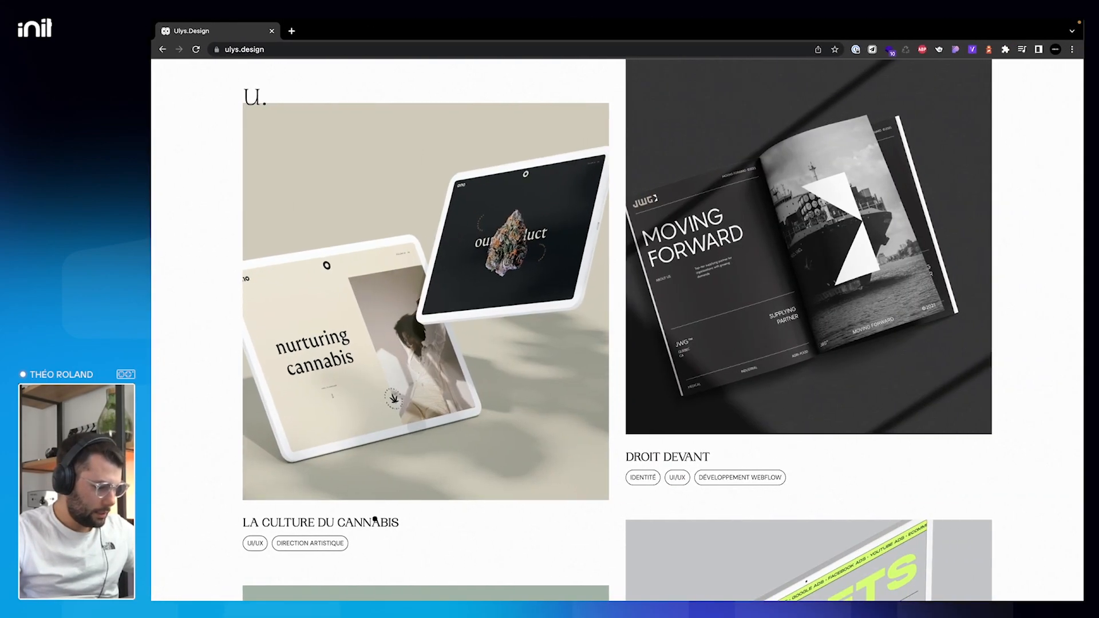
key(ctrl+Left)
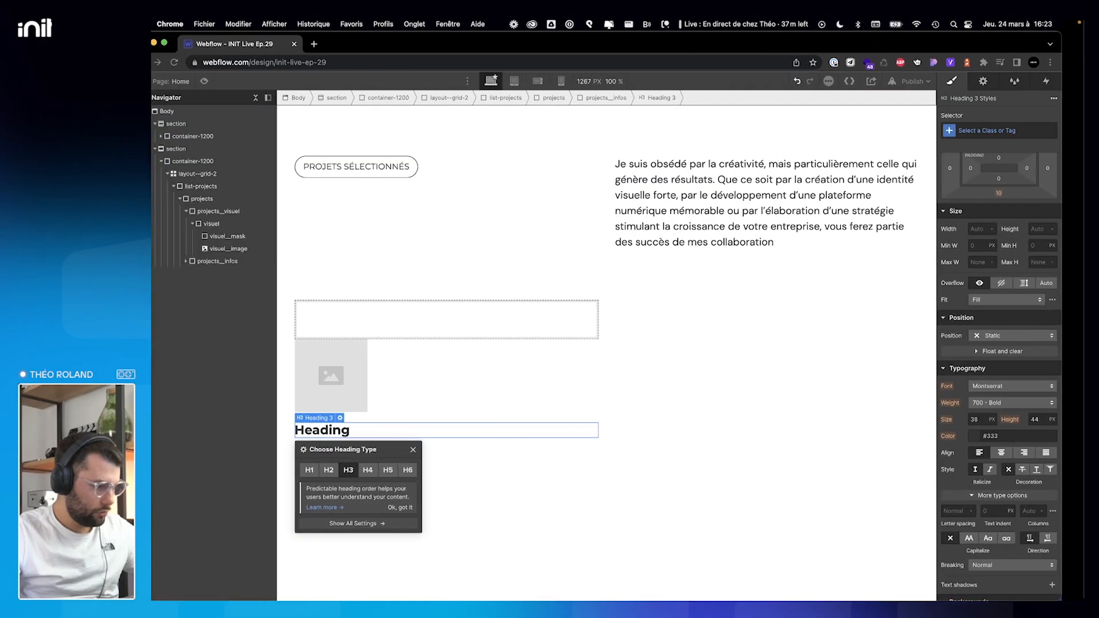
Copy the wrap--tag block from the first section into projects__infos, below the heading.
click(184, 136)
click(189, 149)
click(220, 149)
click(220, 162)
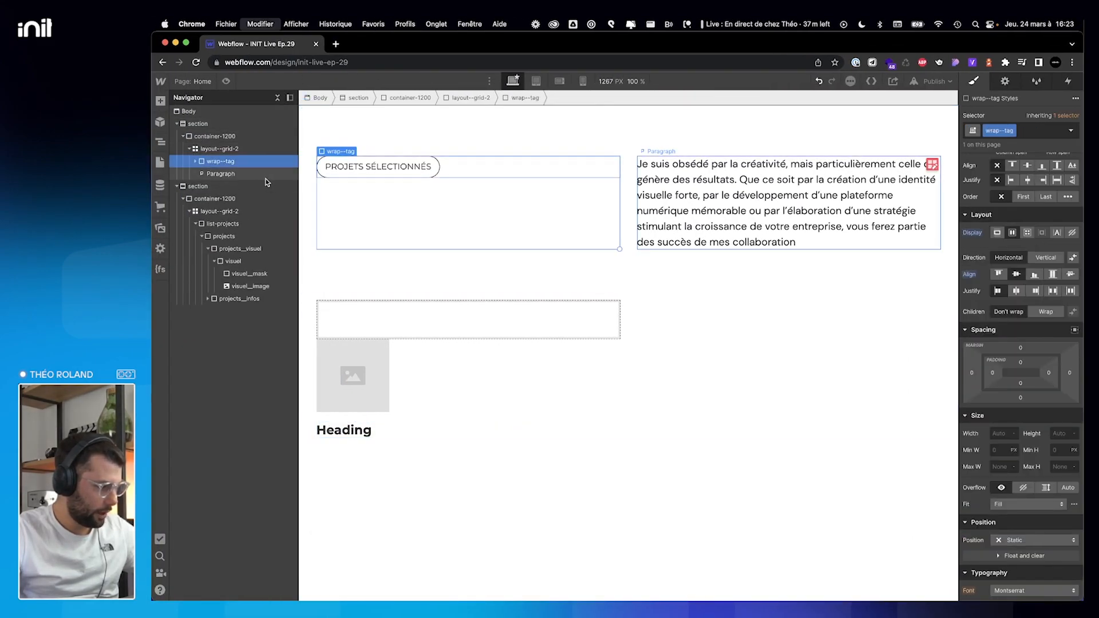
click(226, 299)
key(super+v)
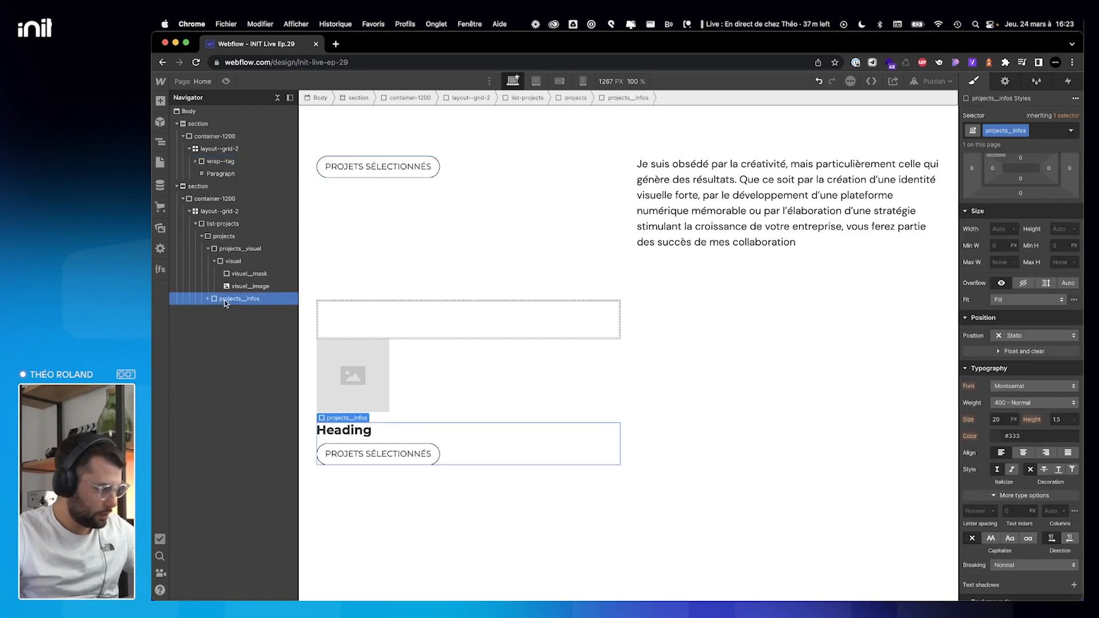
Duplicate the tag inside the wrap--tag block of projects__infos.
click(208, 299)
click(215, 324)
click(231, 337)
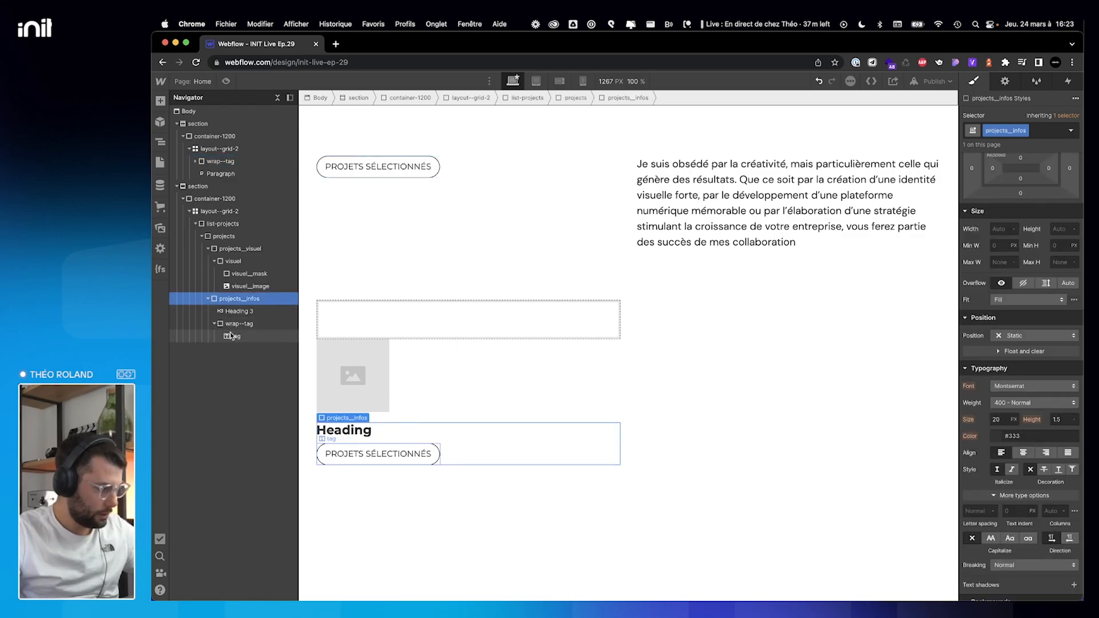
key(super+d)
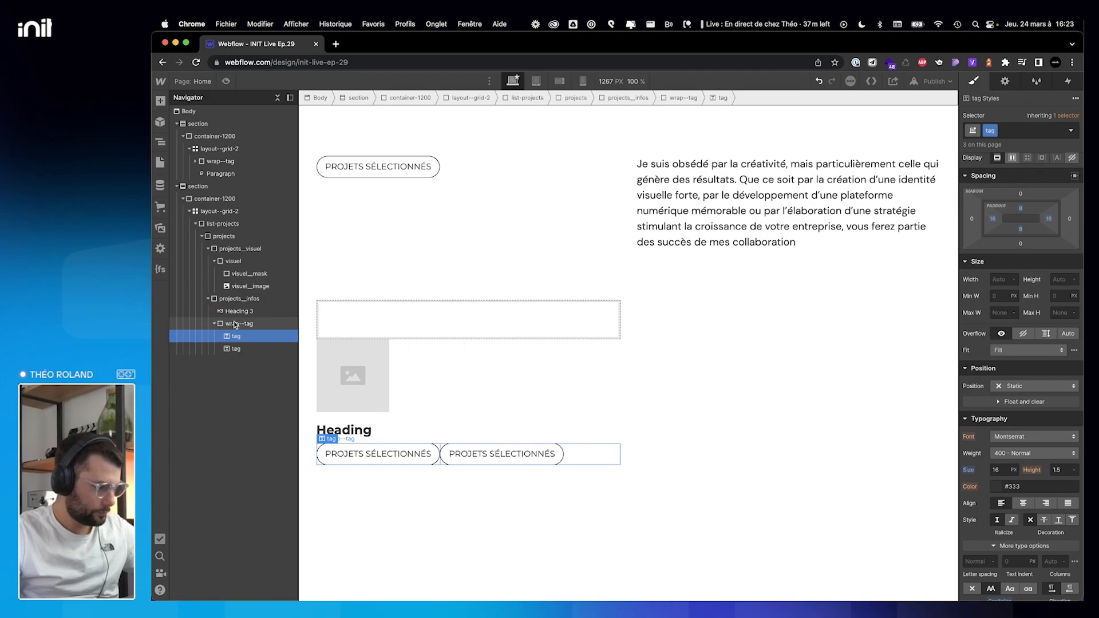
click(235, 325)
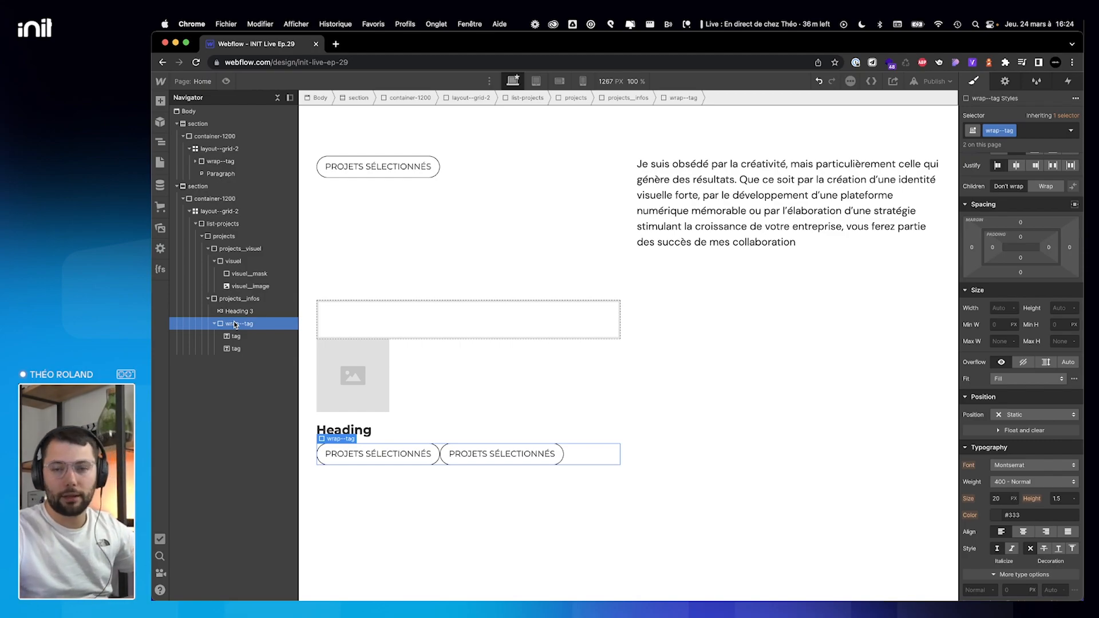
click(246, 286)
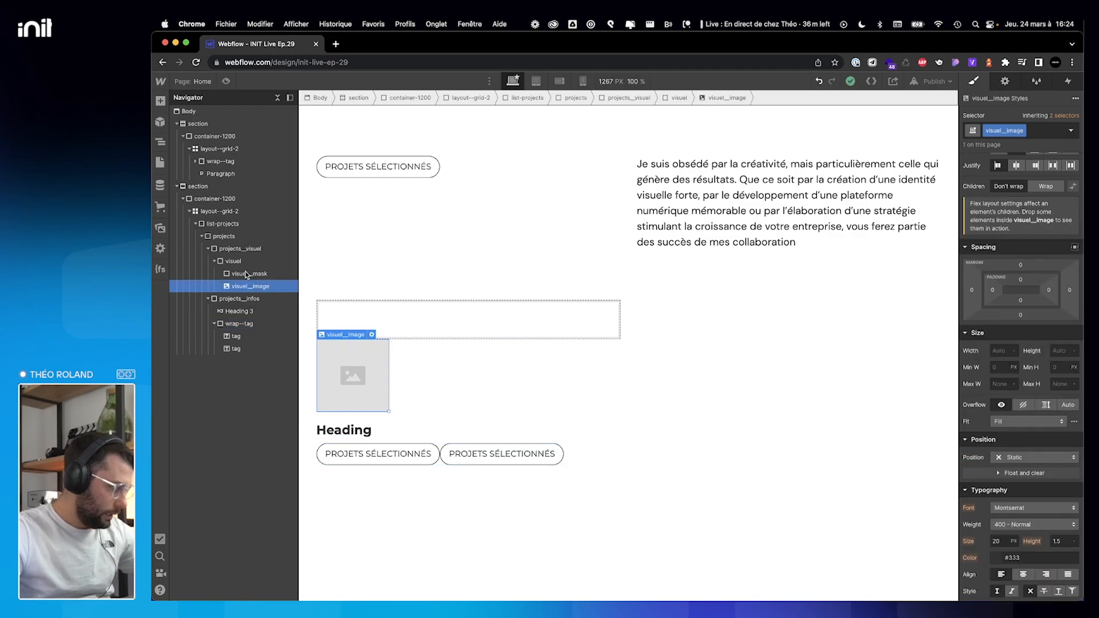
click(239, 299)
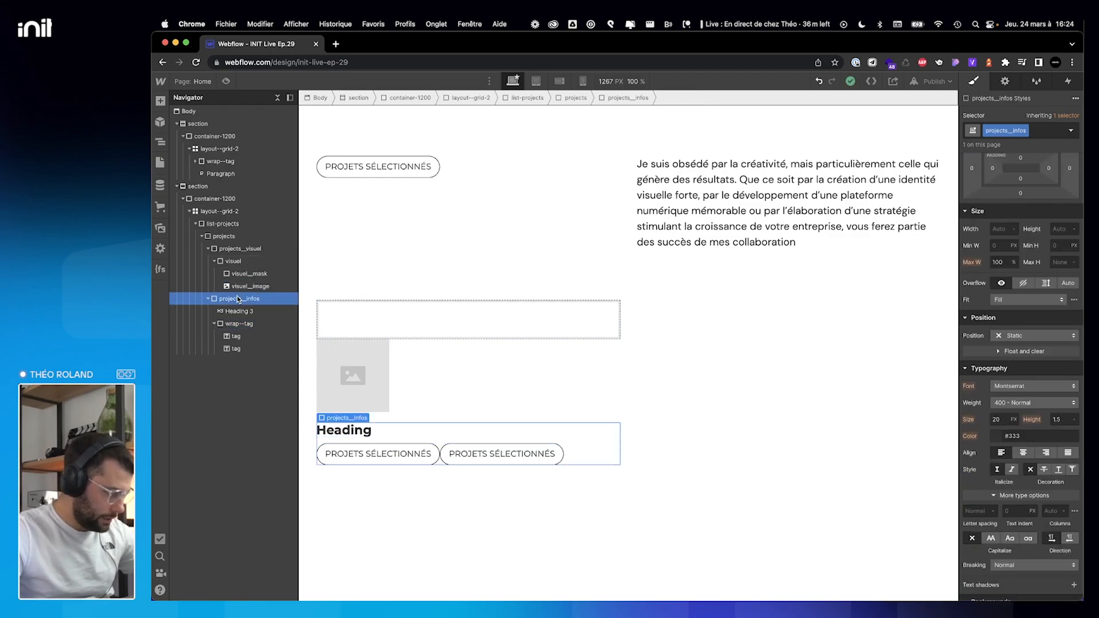
Style All H3 Headings with the PPWoodLand font in uppercase, matching the project titles on the reference site.
click(344, 433)
key(ctrl+Right)
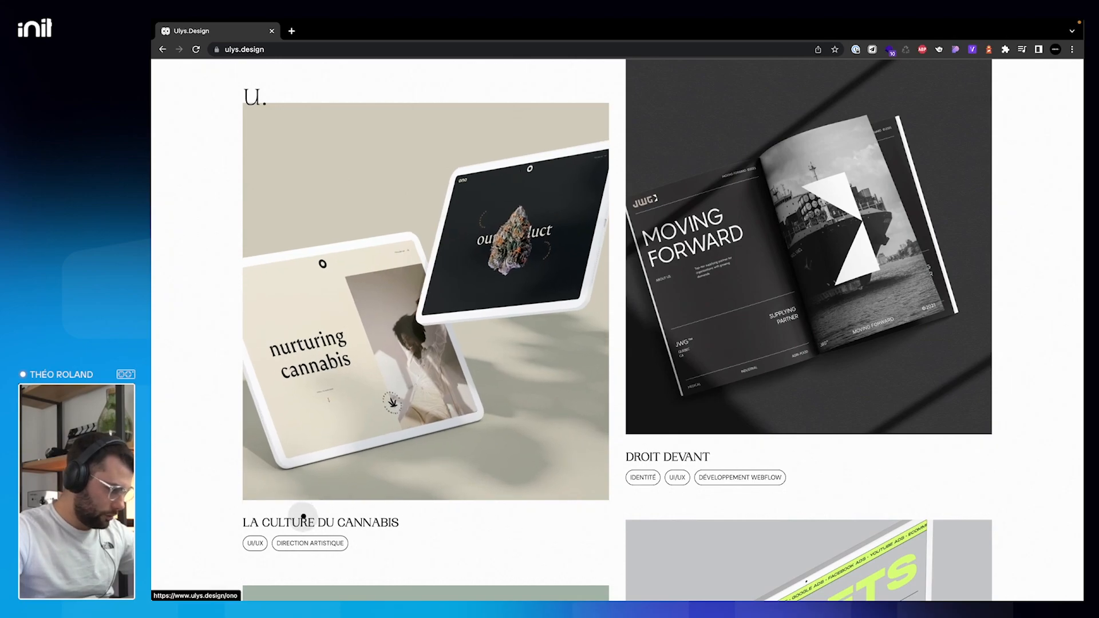
key(ctrl+Left)
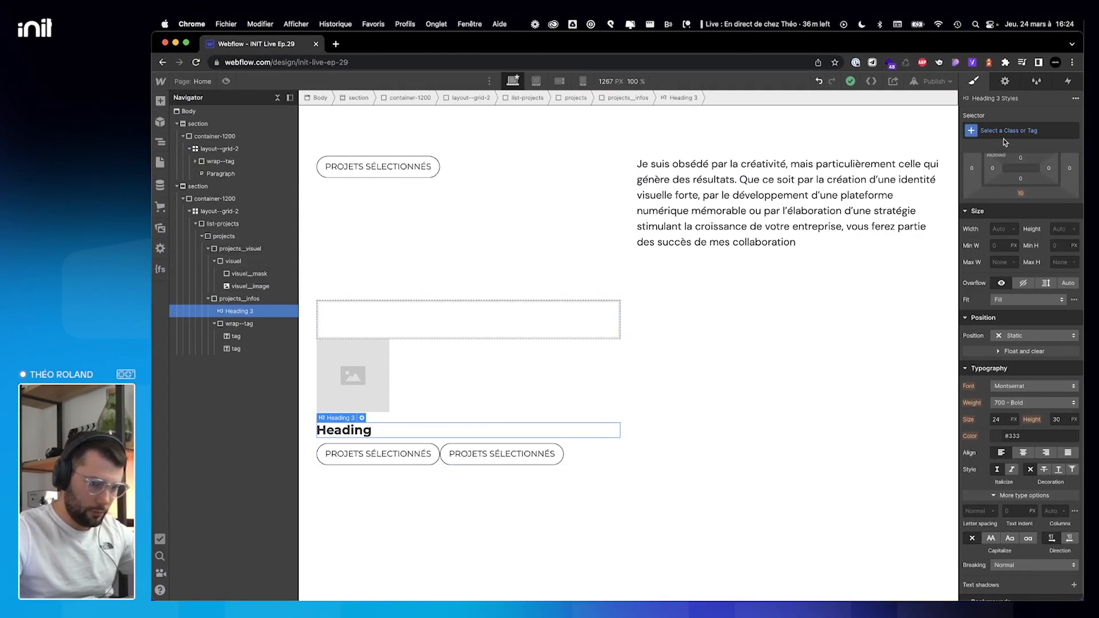
click(1002, 132)
click(1003, 190)
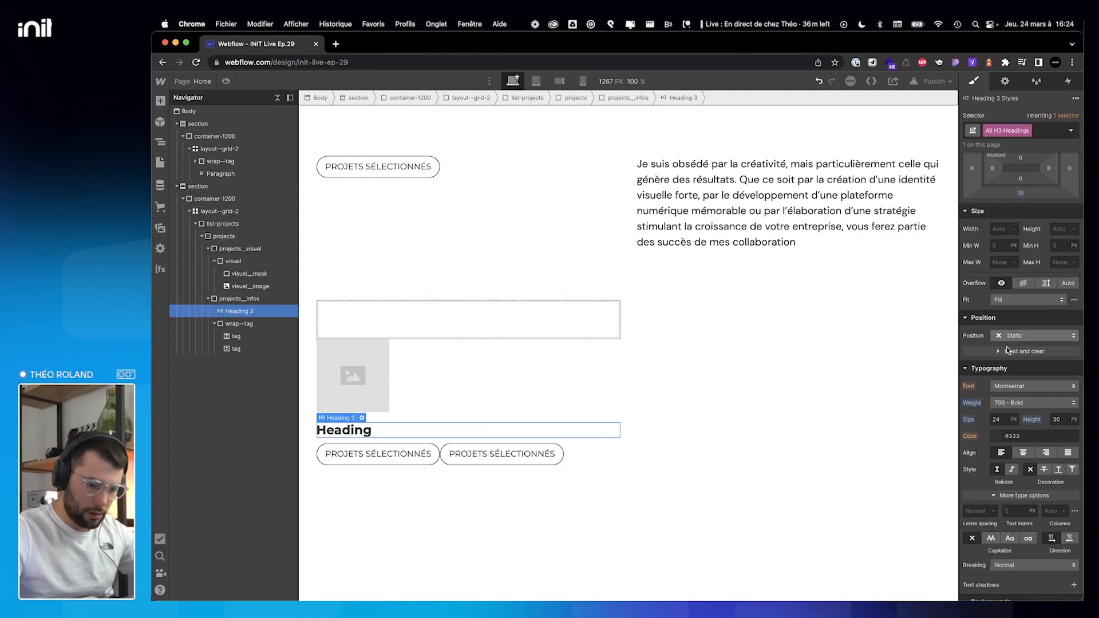
click(1003, 386)
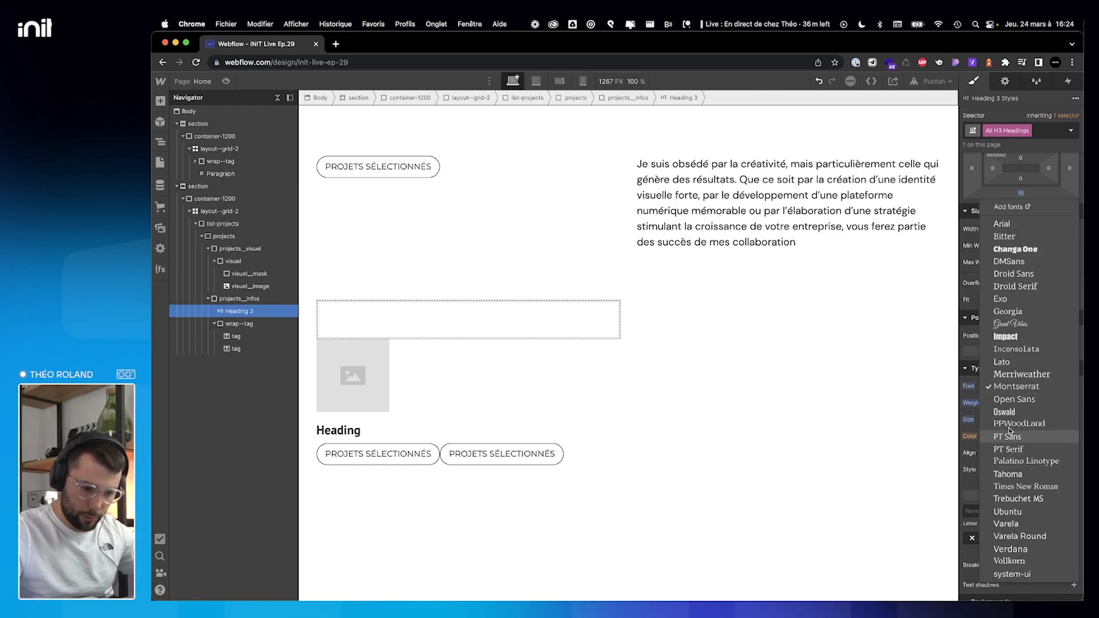
click(1011, 424)
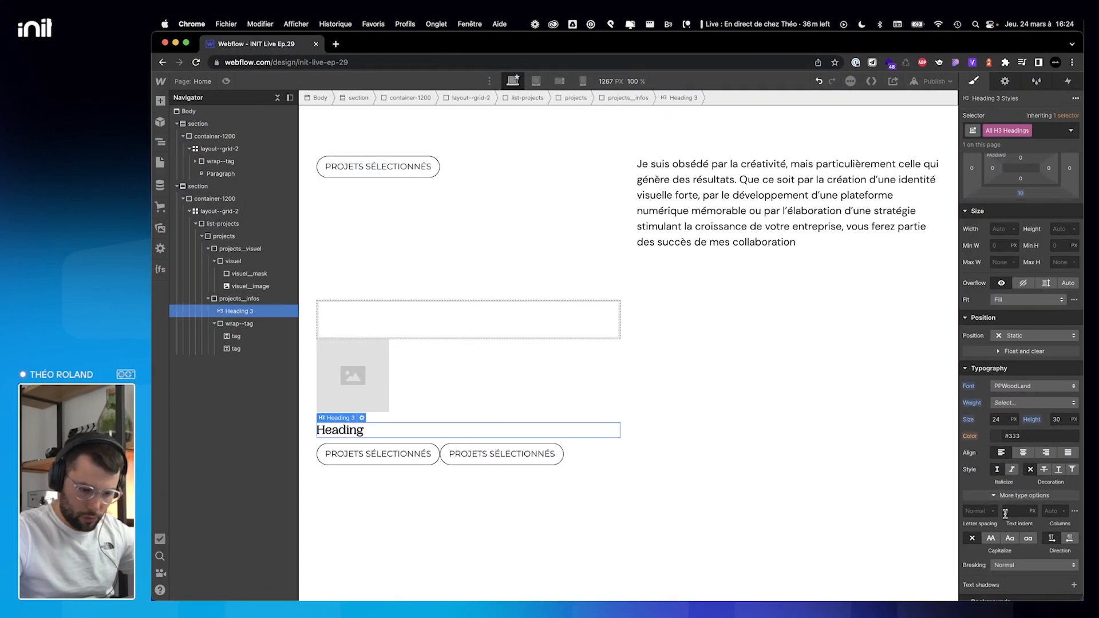
click(994, 537)
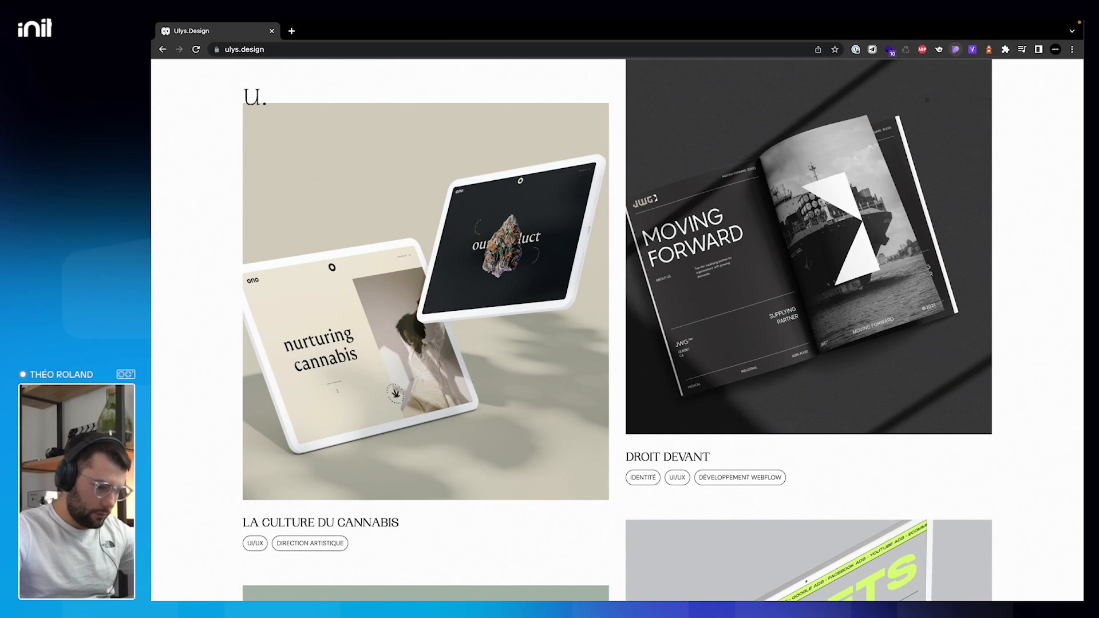
Inspect the reference project title, and set All H3 Headings to line height 1 and weight 400 - Normal.
click(659, 455)
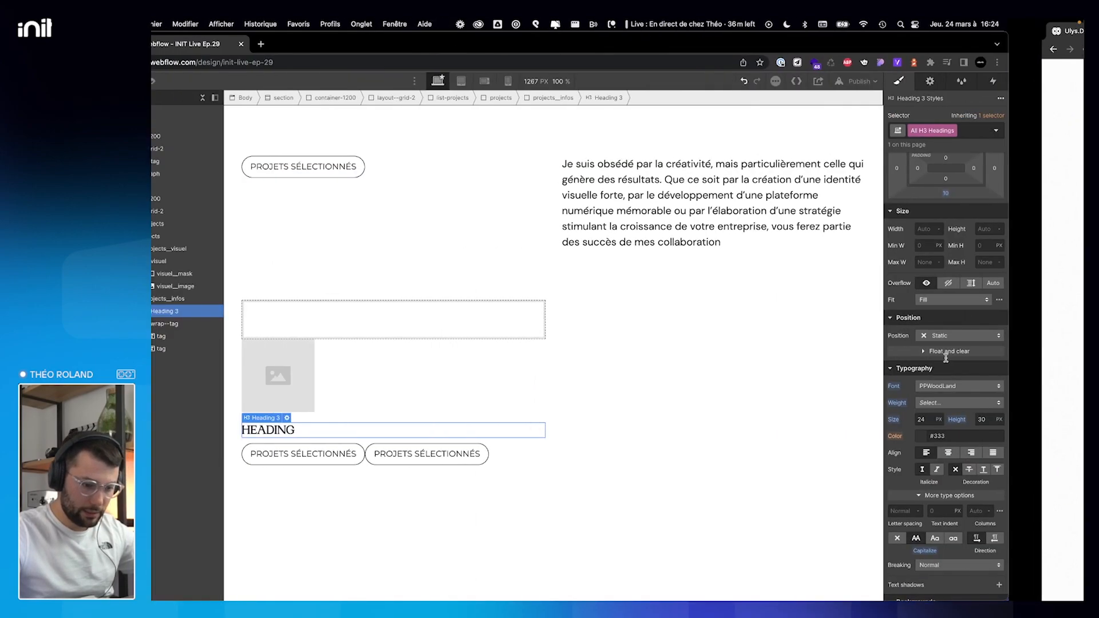
click(1057, 421)
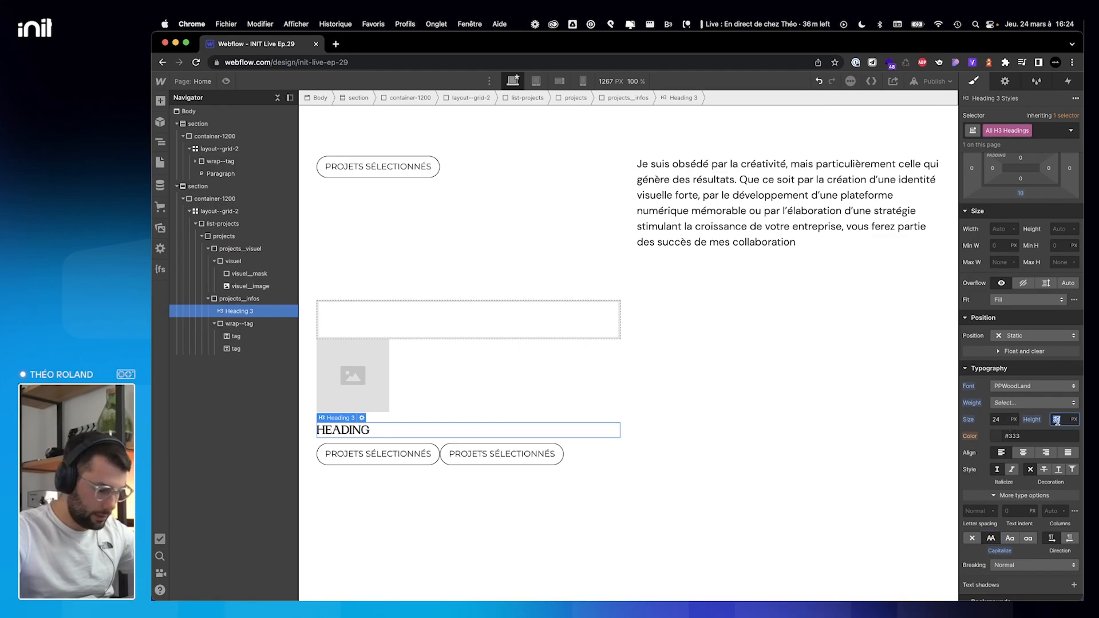
text(1)
click(1026, 403)
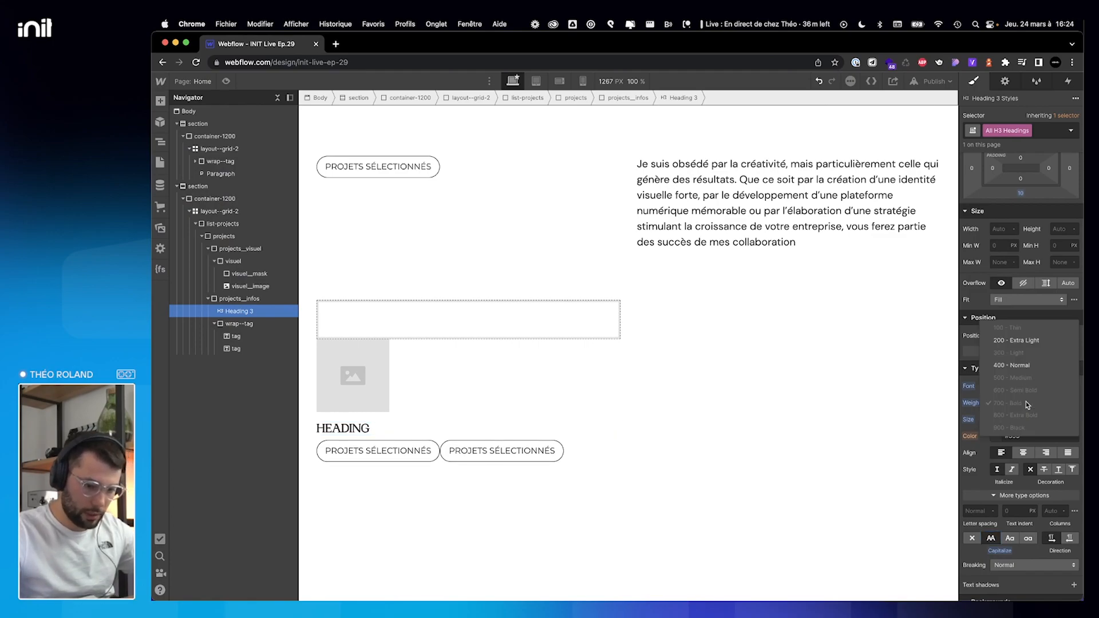
click(1009, 340)
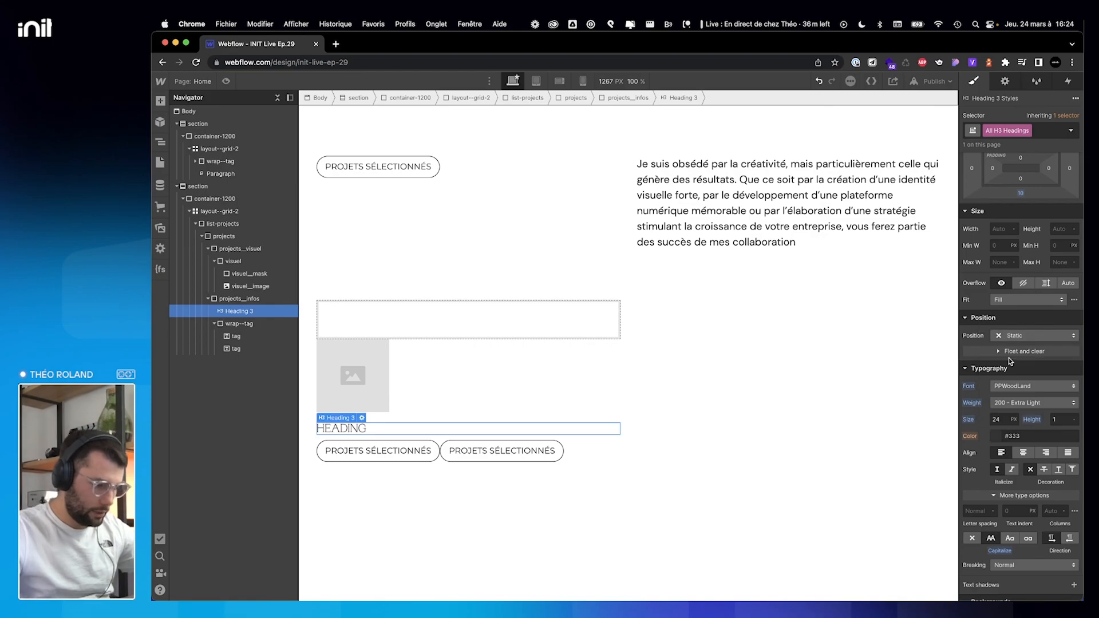
click(1014, 399)
click(1011, 429)
Measure the gap under the reference project title, and set the bottom margin of All H3 Headings to 13 px.
key(ctrl+Right)
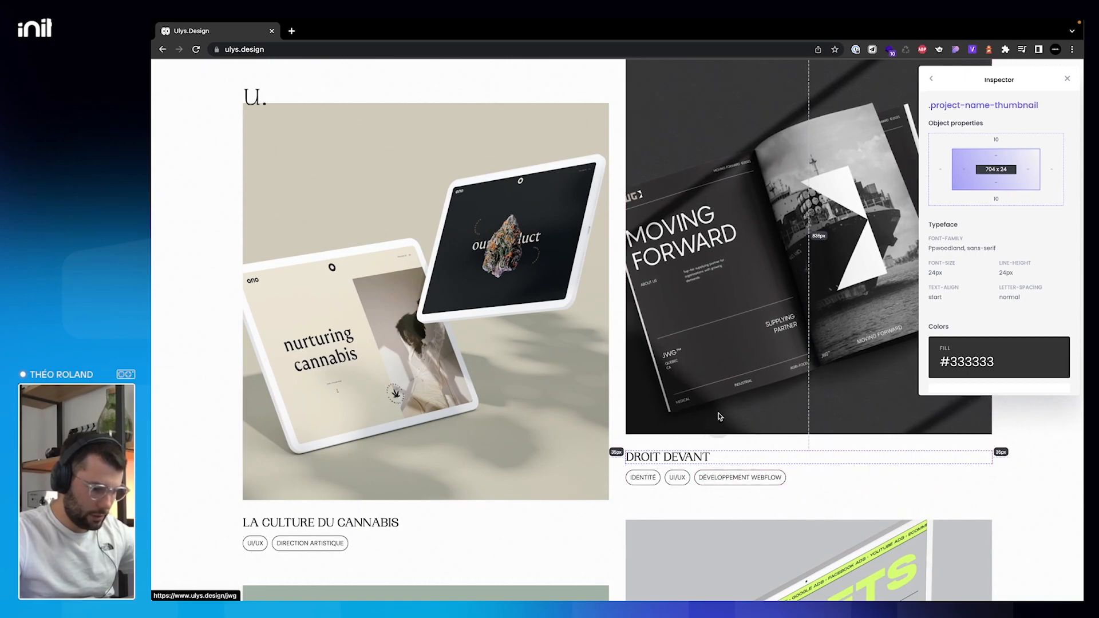
click(806, 467)
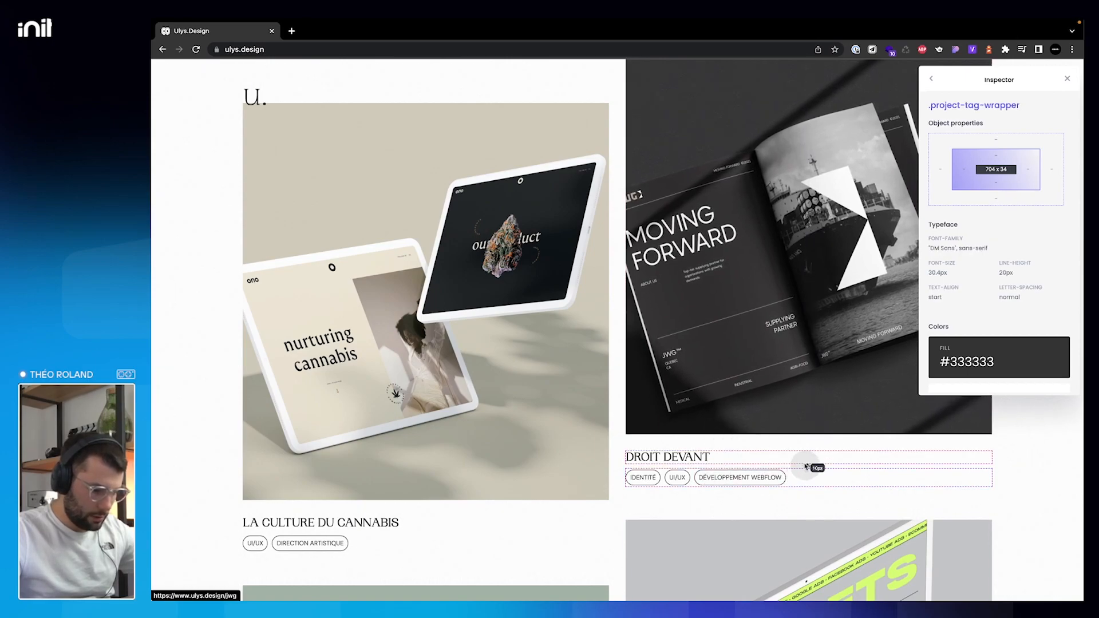
click(793, 425)
click(792, 425)
key(ctrl+Left)
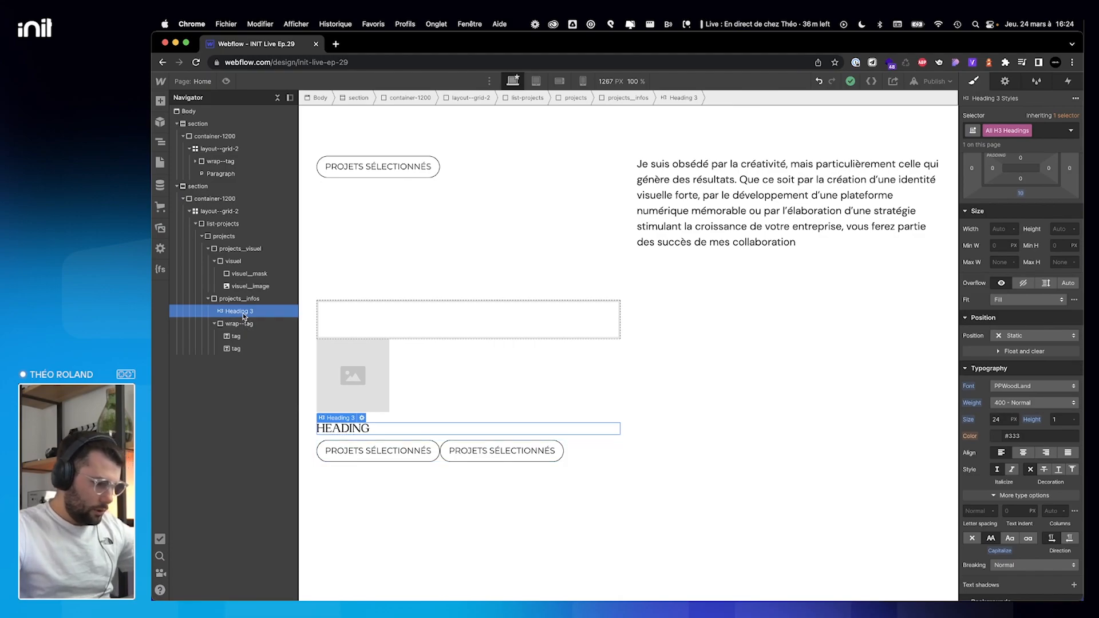
click(1021, 194)
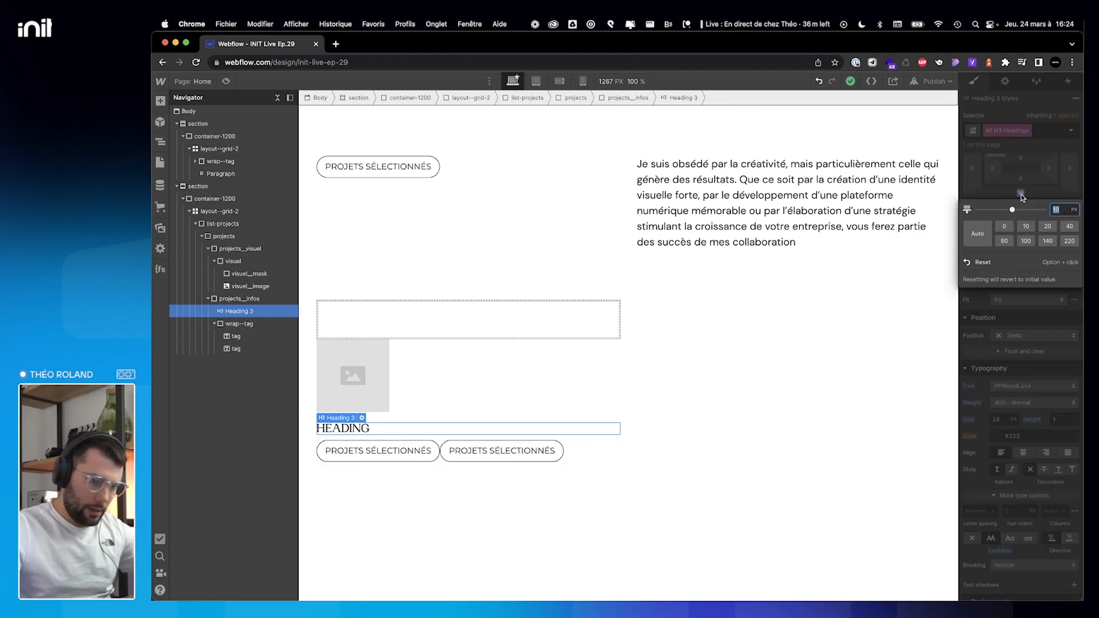
text(13)
key(Return)
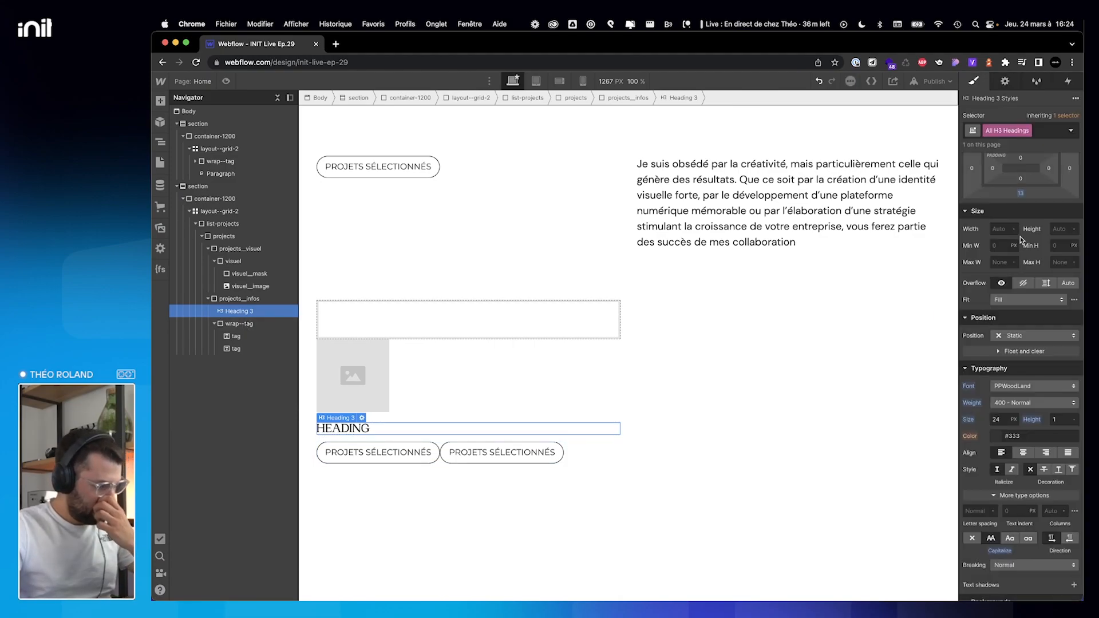
Inspect the reference project tags, and add the combo class --small to the first tag in projects__infos.
key(ctrl+Right)
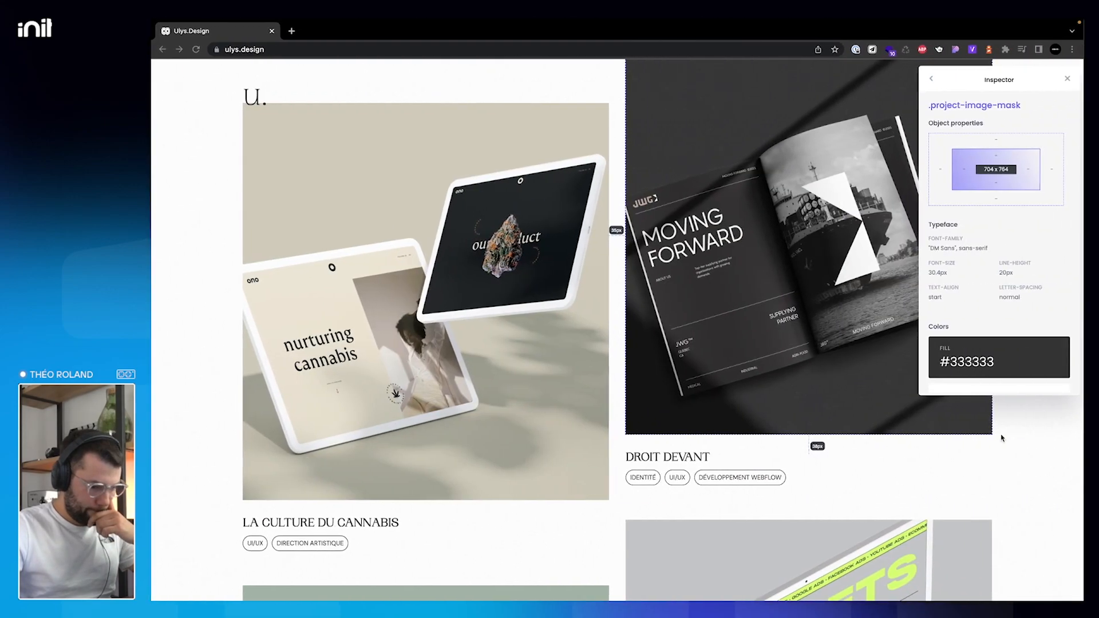
key(ctrl+Left)
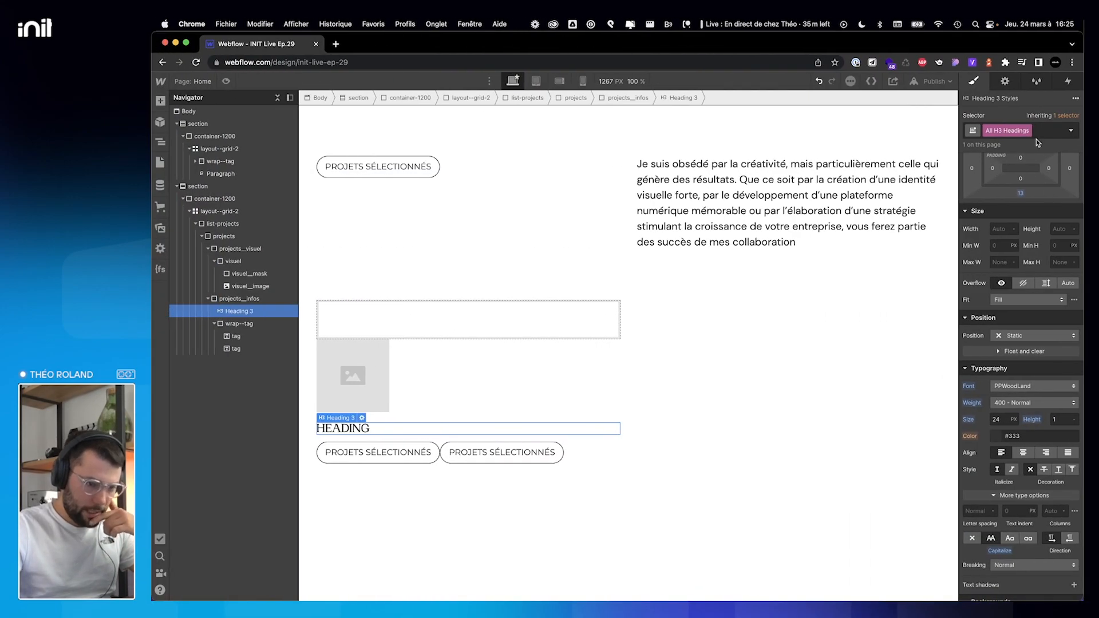
click(235, 336)
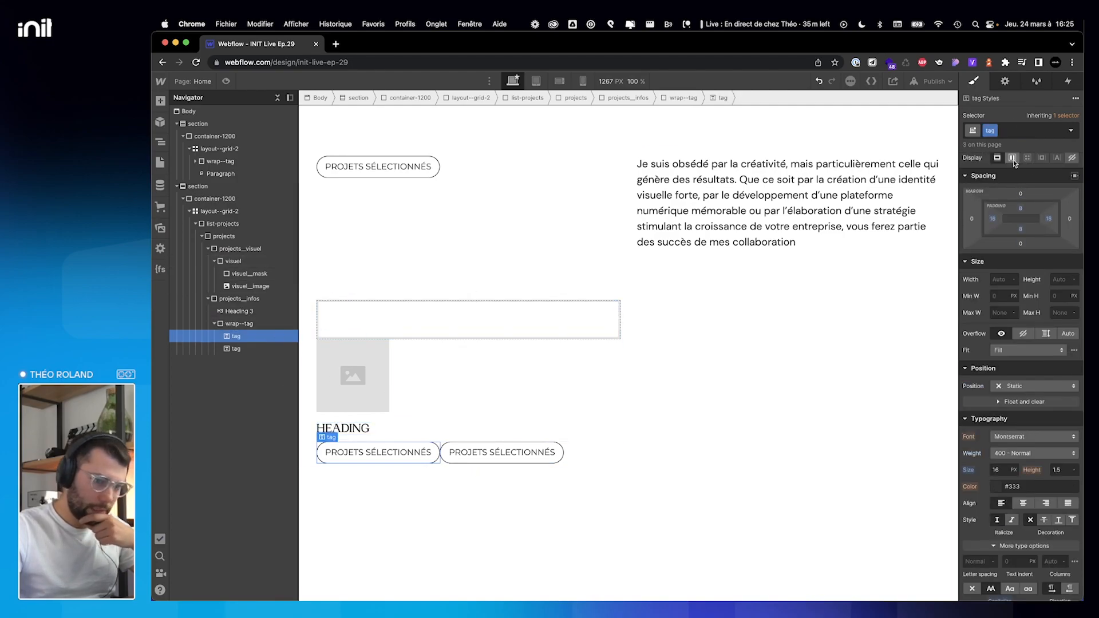
key(ctrl+Right)
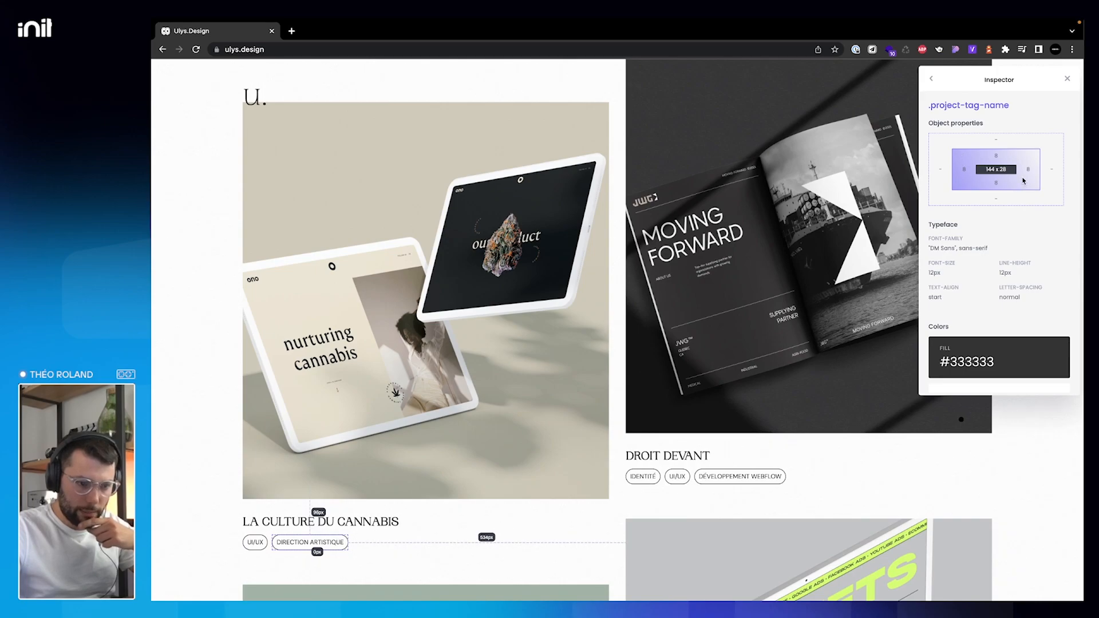
key(ctrl+Left)
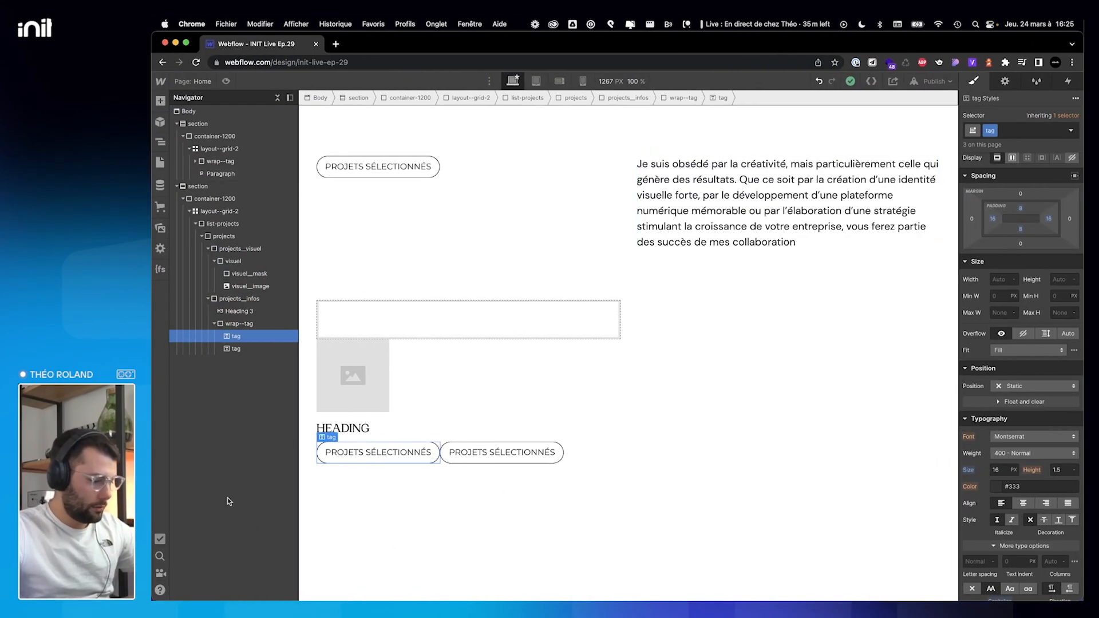
click(1014, 132)
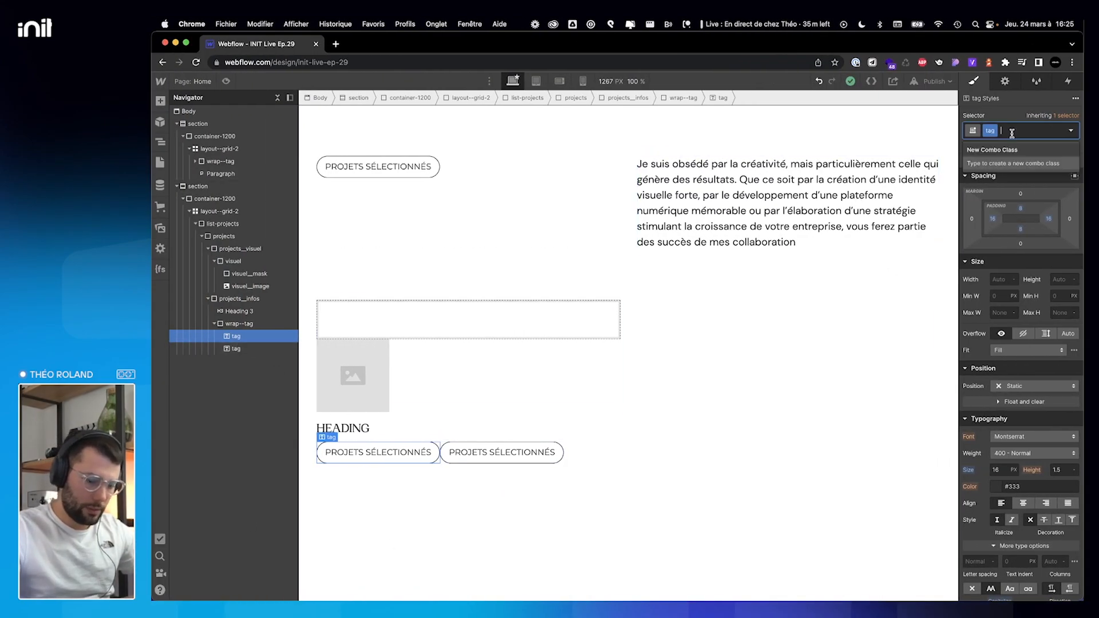
text(--small)
key(Return)
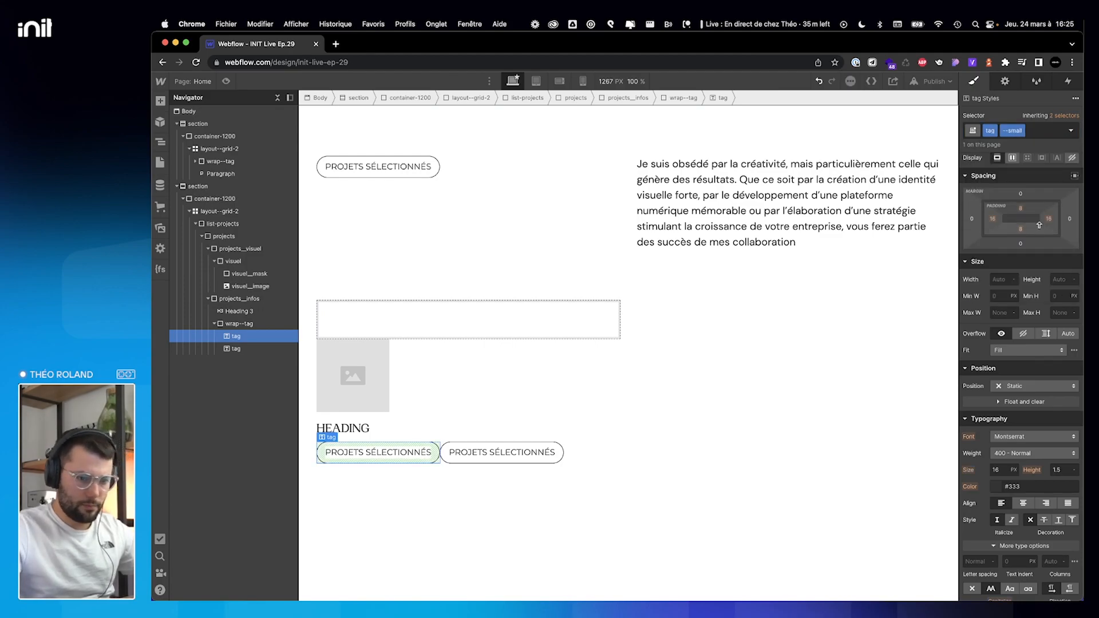
Set the right padding of the --small tag to 8 px.
click(1049, 219)
text(8)
key(Return)
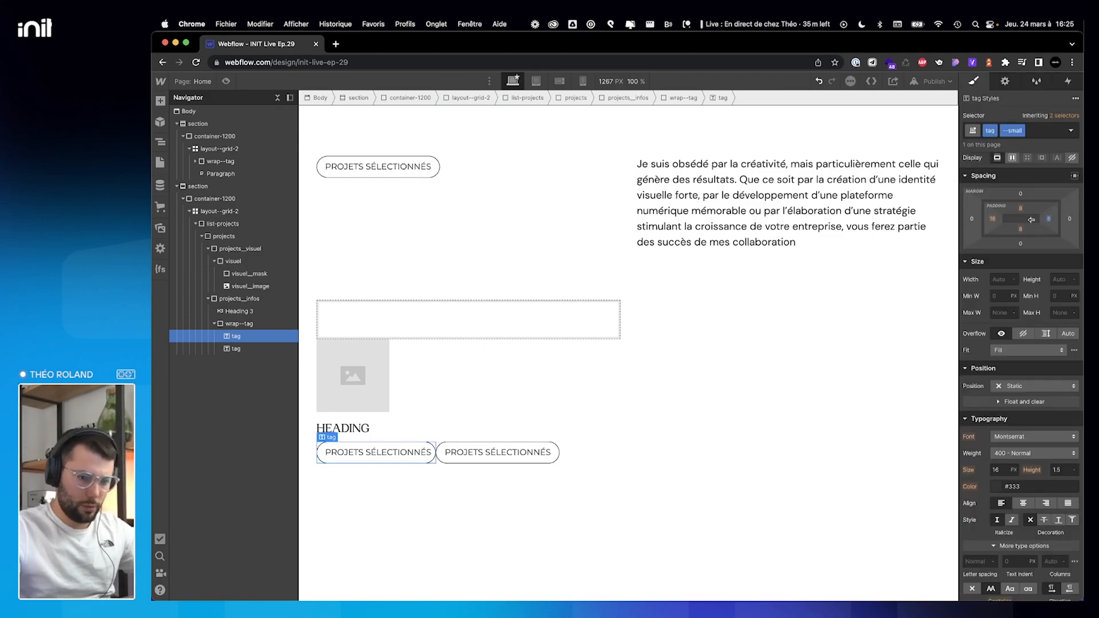
Set the --small tag's left padding to 8 px, its font size to 12 px and its line height to 1.
click(995, 219)
text(8)
key(Return)
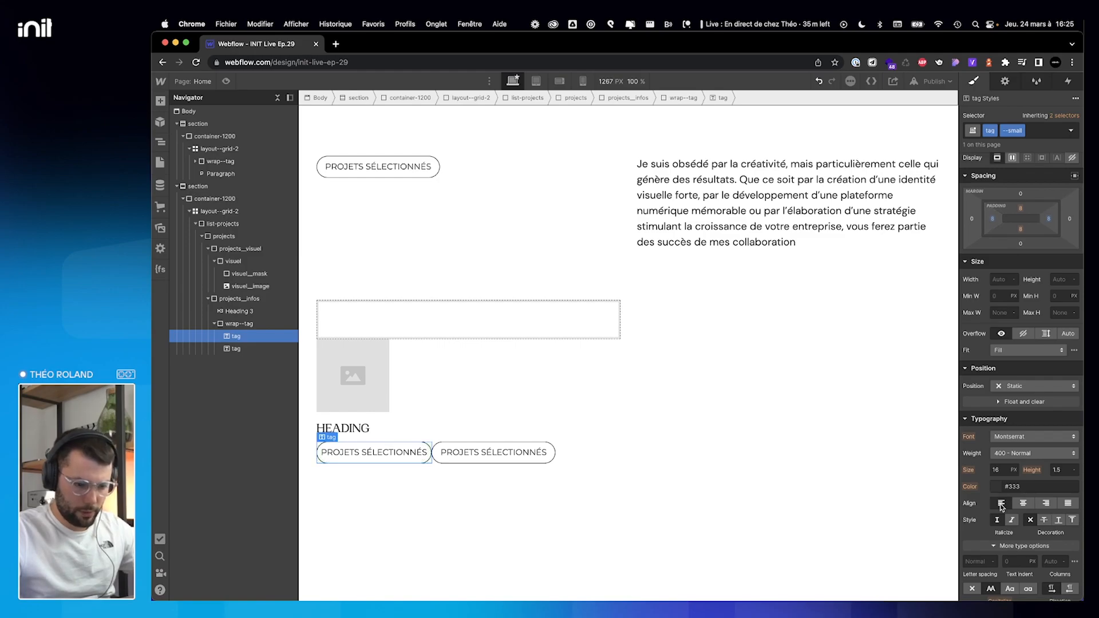
text(12)
key(Tab)
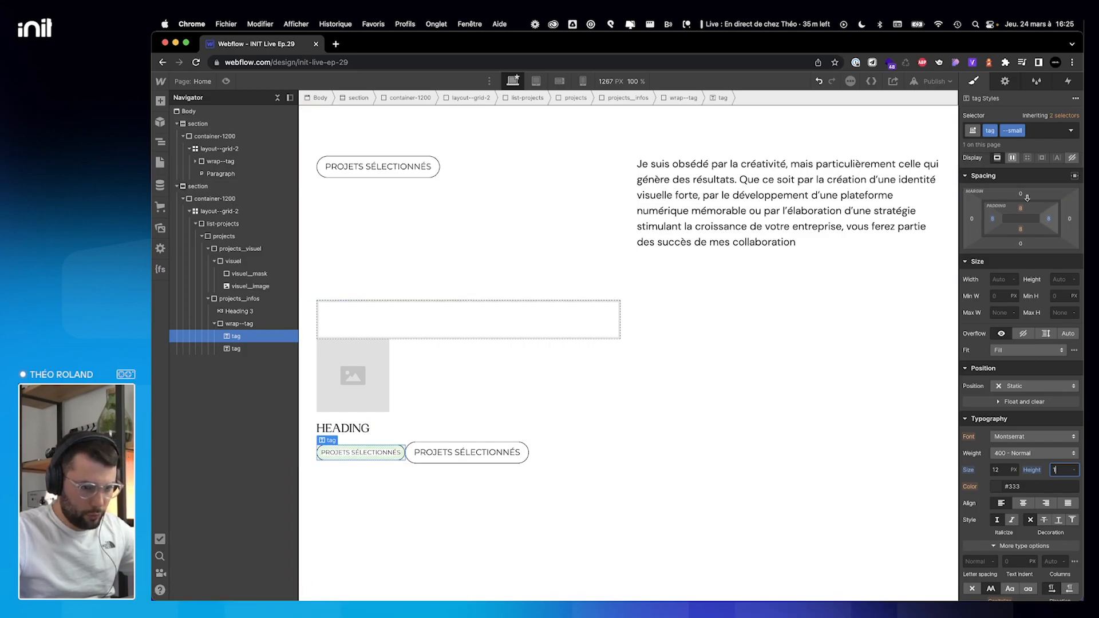
Set the right margin of the base tag class to 8 px, using the second tag in projects__infos.
click(257, 353)
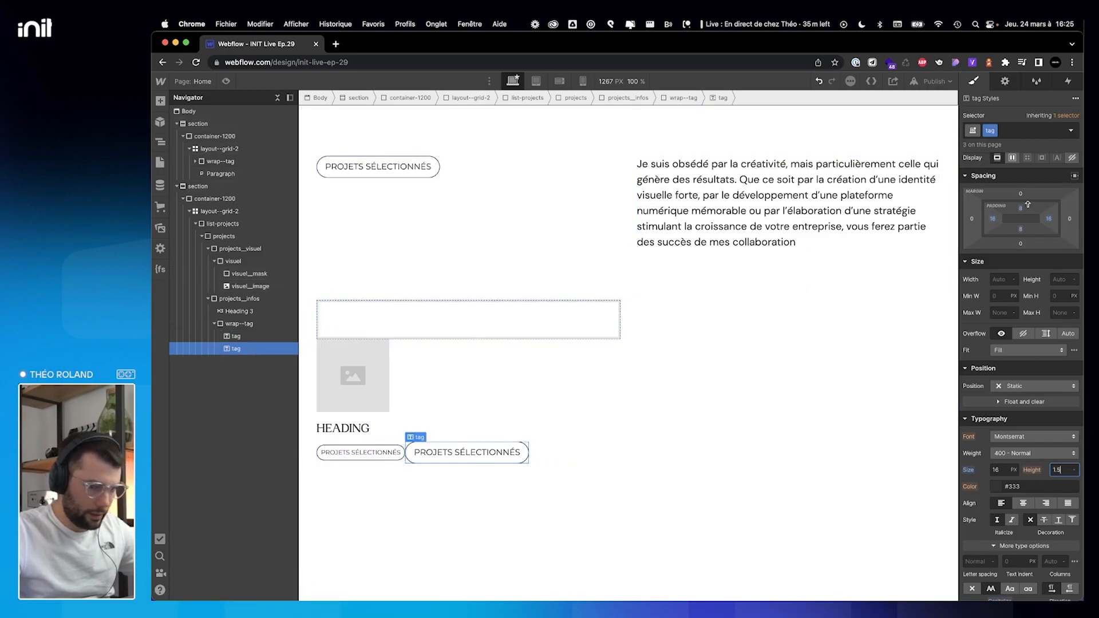
click(1070, 218)
text(8)
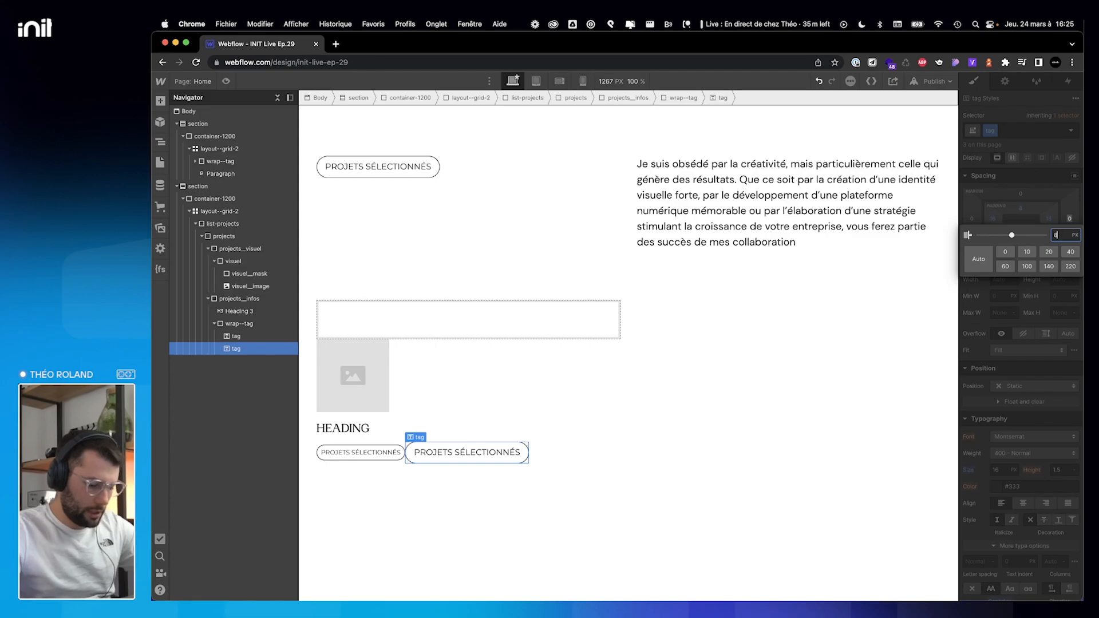
text(p)
key(Return)
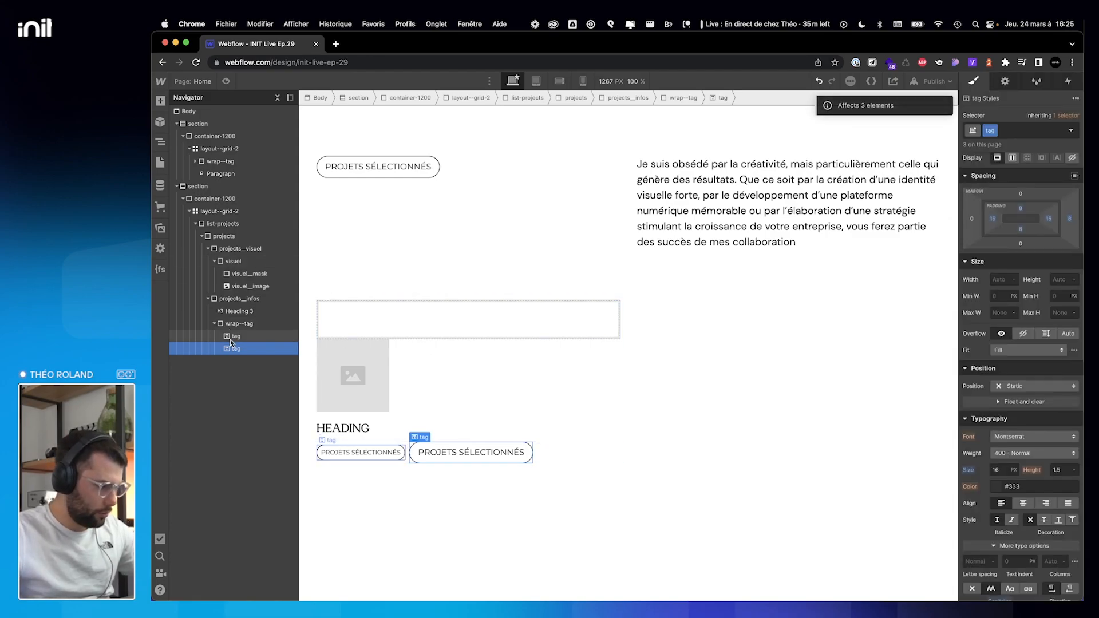
Apply the existing combo class --small to the second tag in projects__infos, and compare the result with the reference site's project tags.
click(1016, 132)
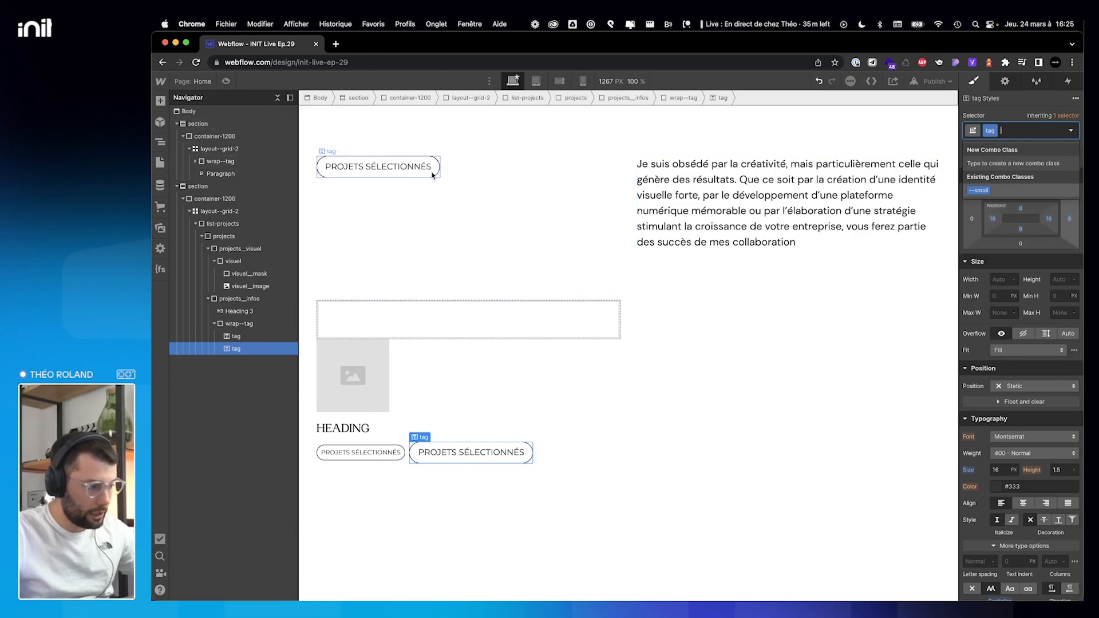
click(995, 194)
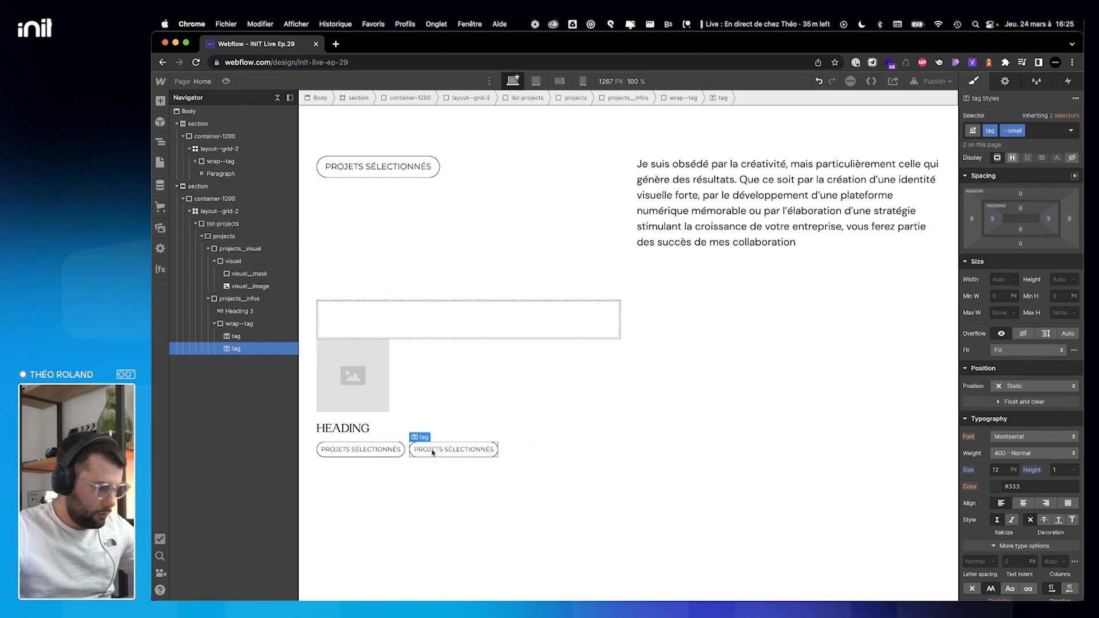
key(ctrl+Right)
key(ctrl+Left)
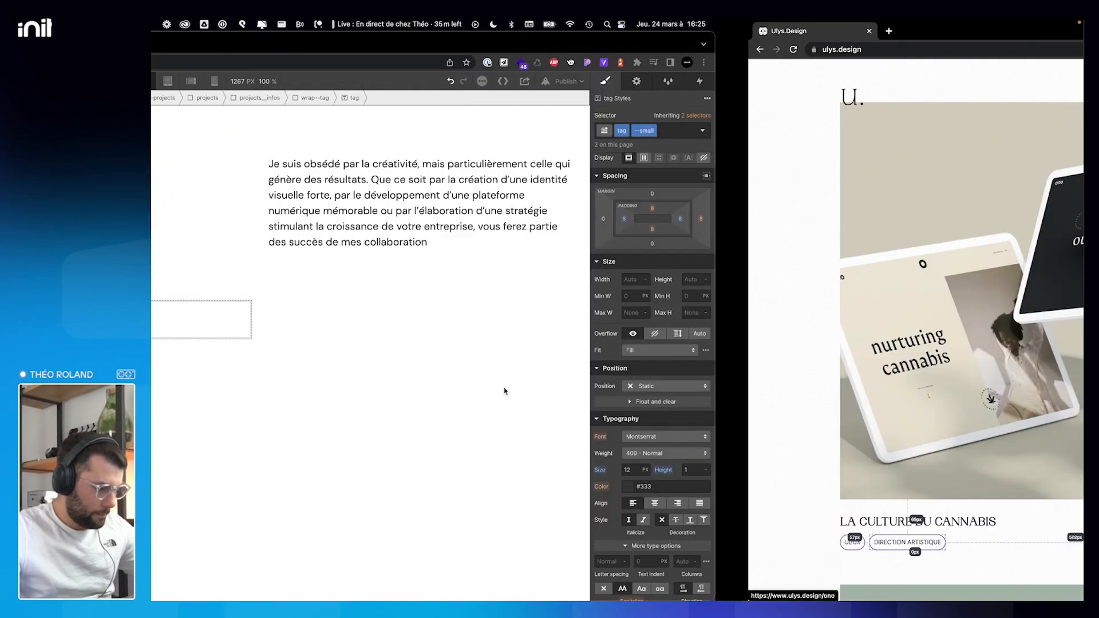
key(ctrl+Right)
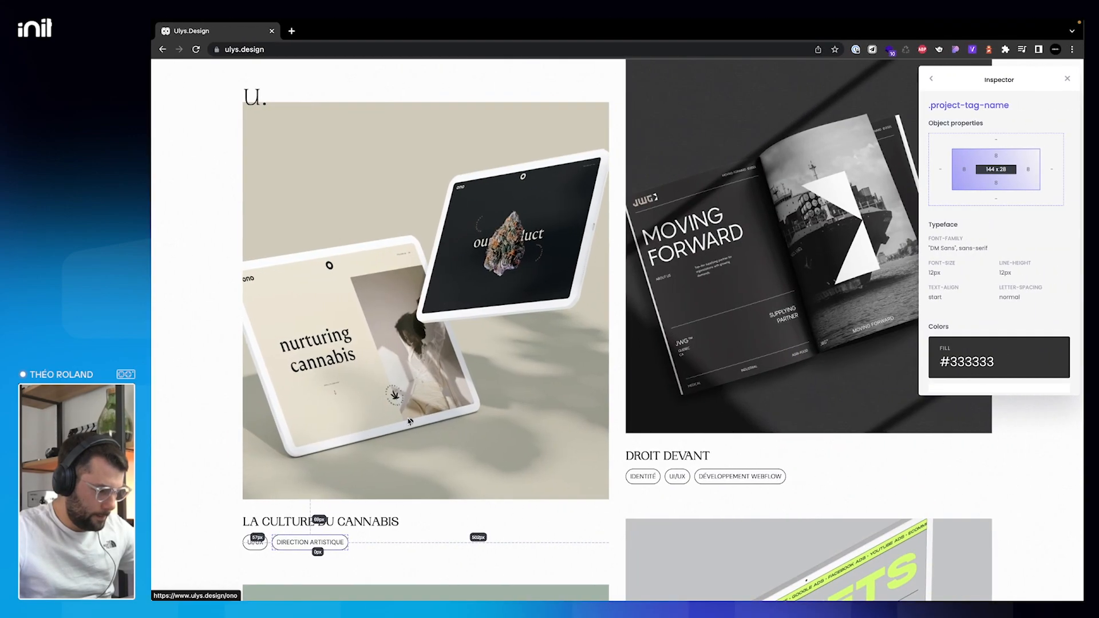
key(ctrl+Left)
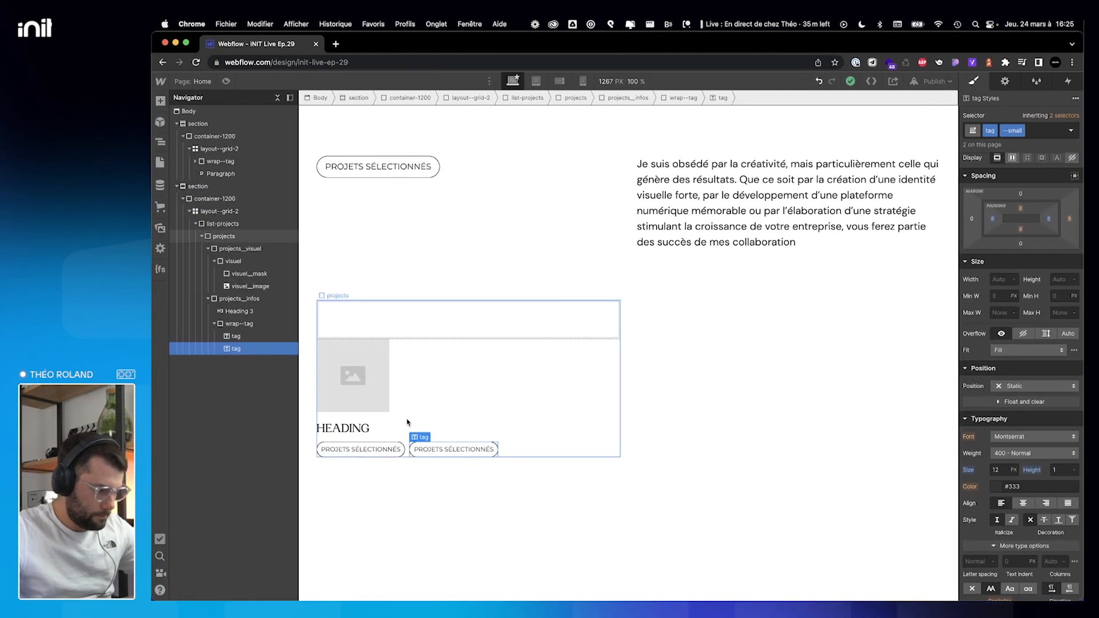
Set the top margin of projects__infos to 32 px.
click(239, 324)
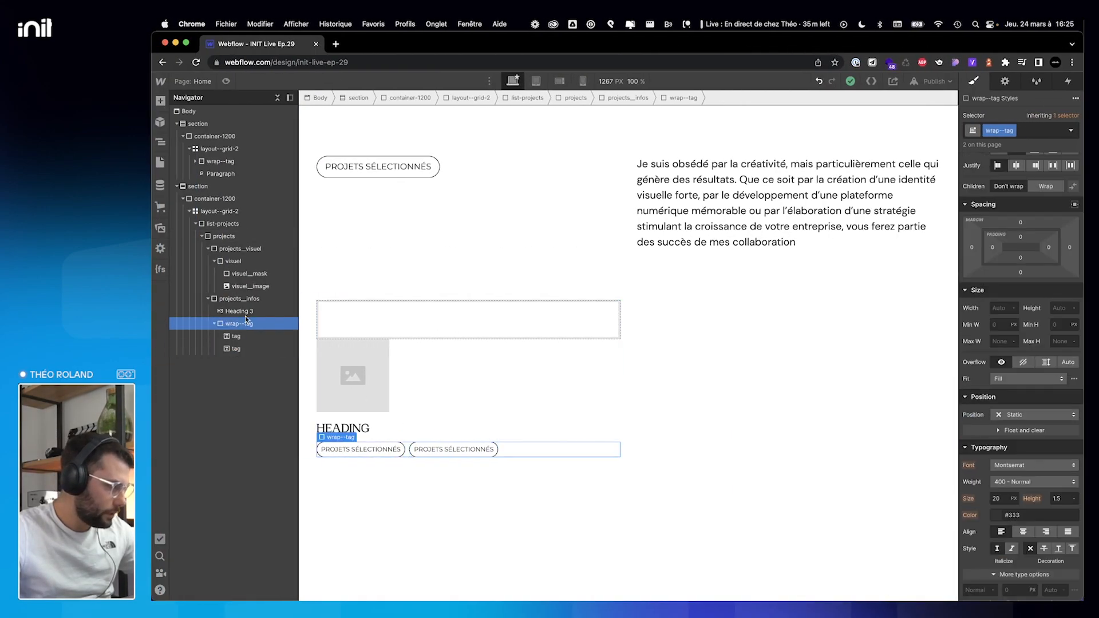
click(248, 302)
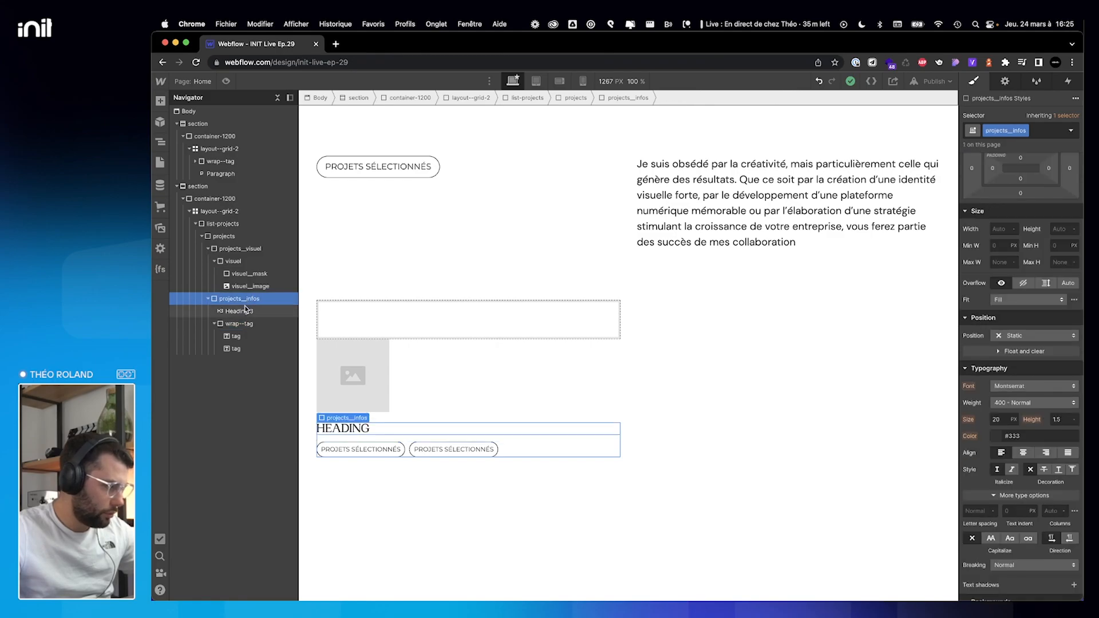
click(1019, 202)
text(32)
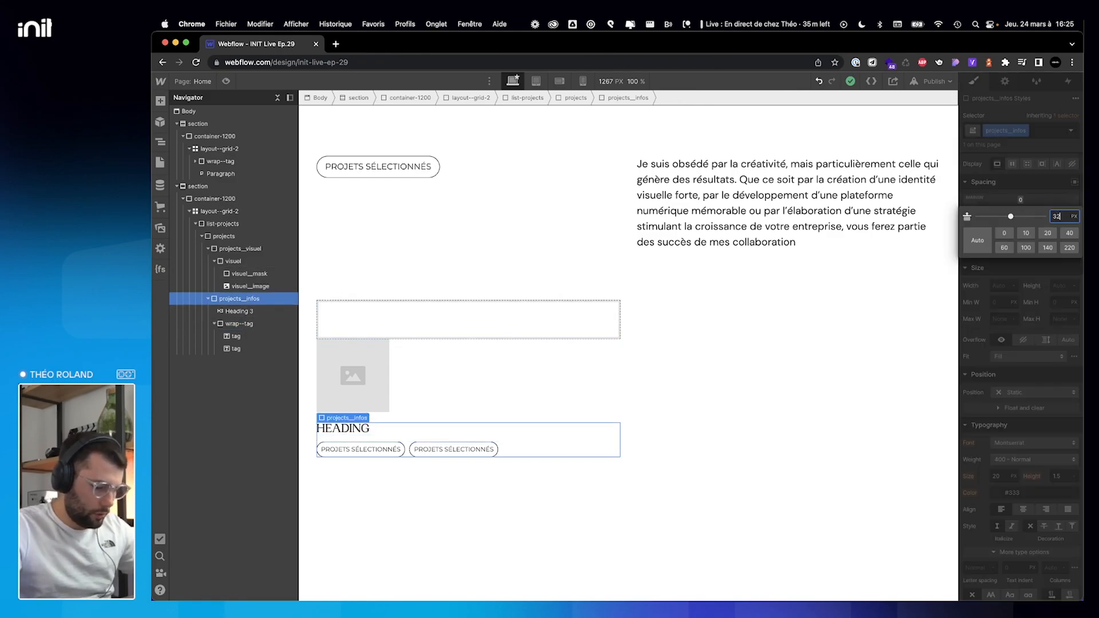
key(Return)
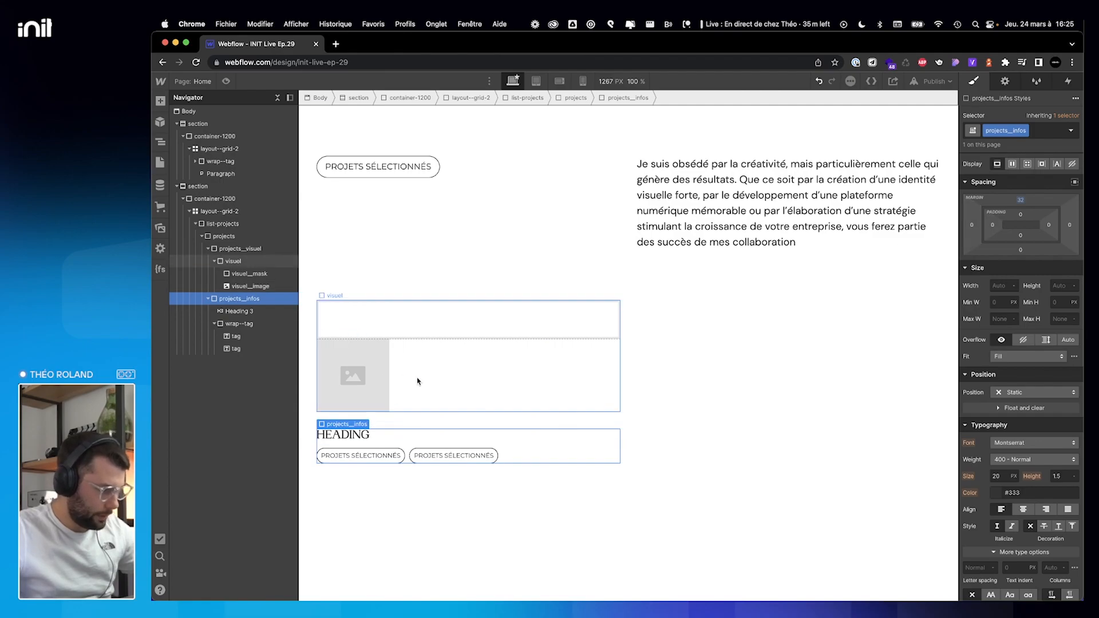
Set the position of the visuel block inside projects__visuel to Relative.
click(239, 263)
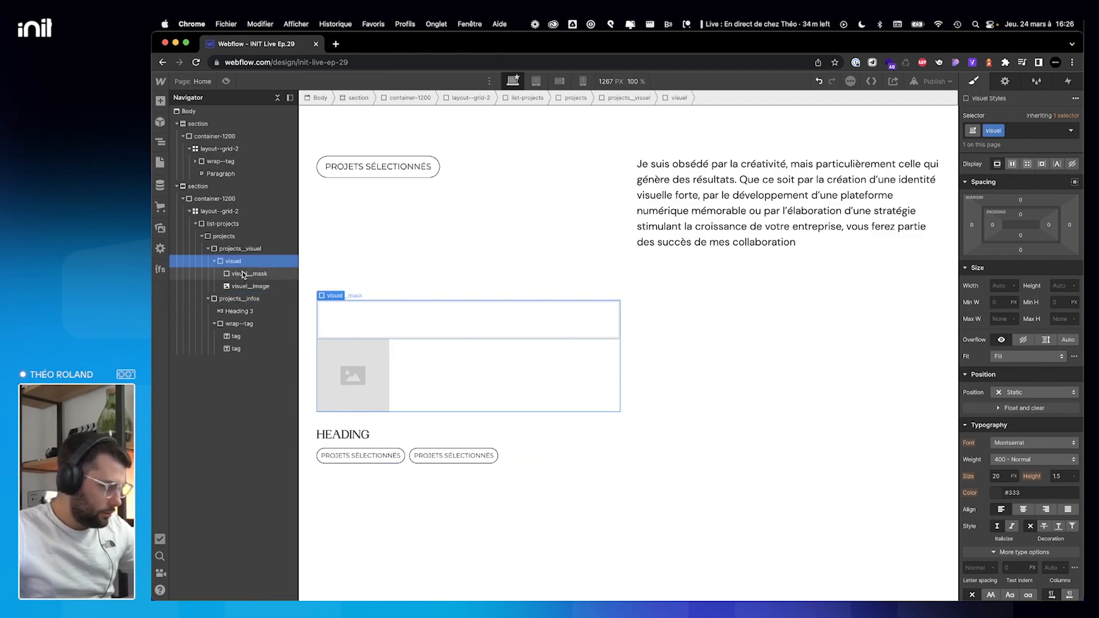
click(246, 248)
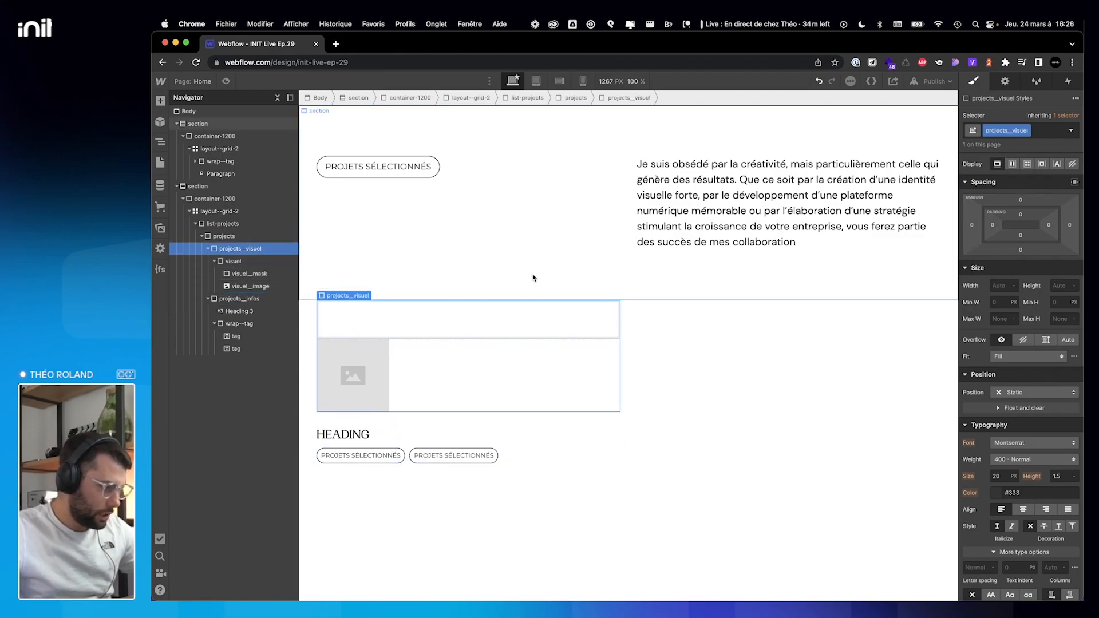
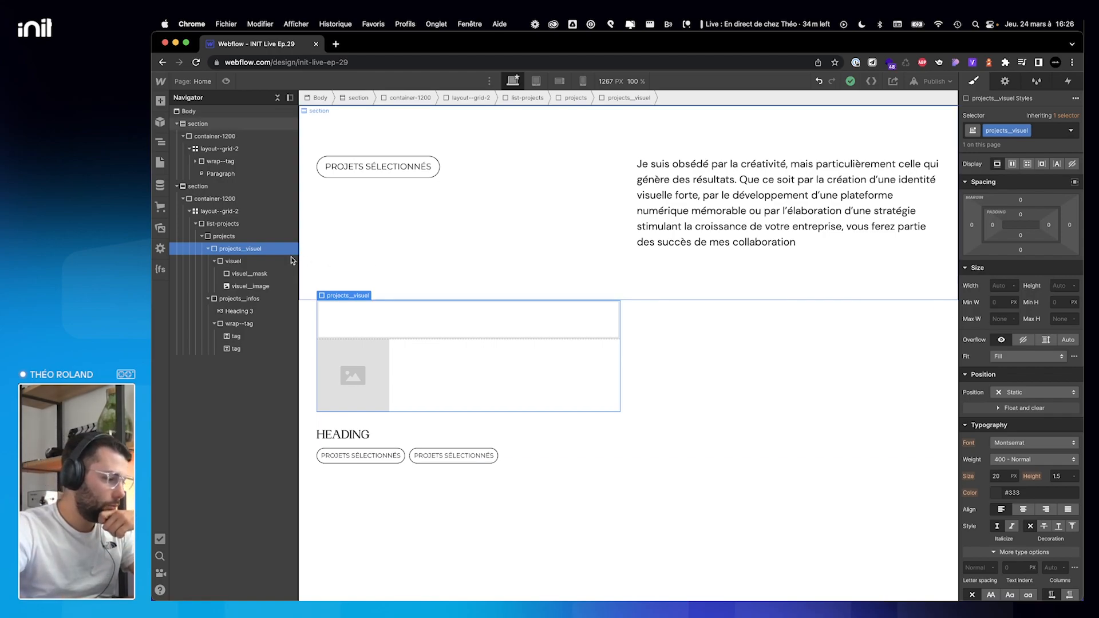
click(360, 363)
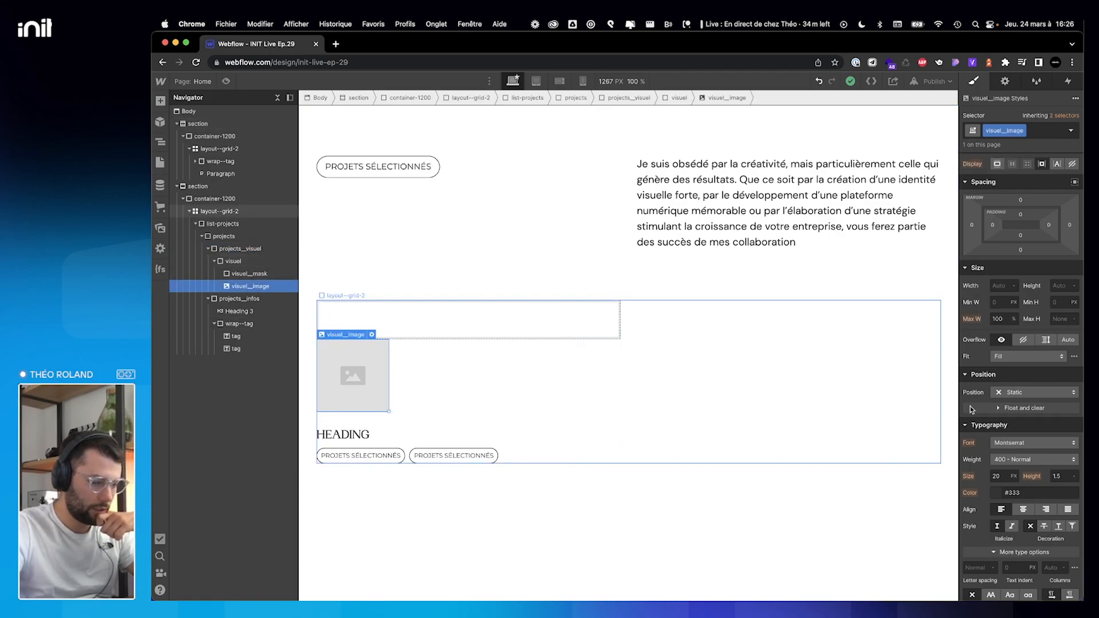
click(246, 274)
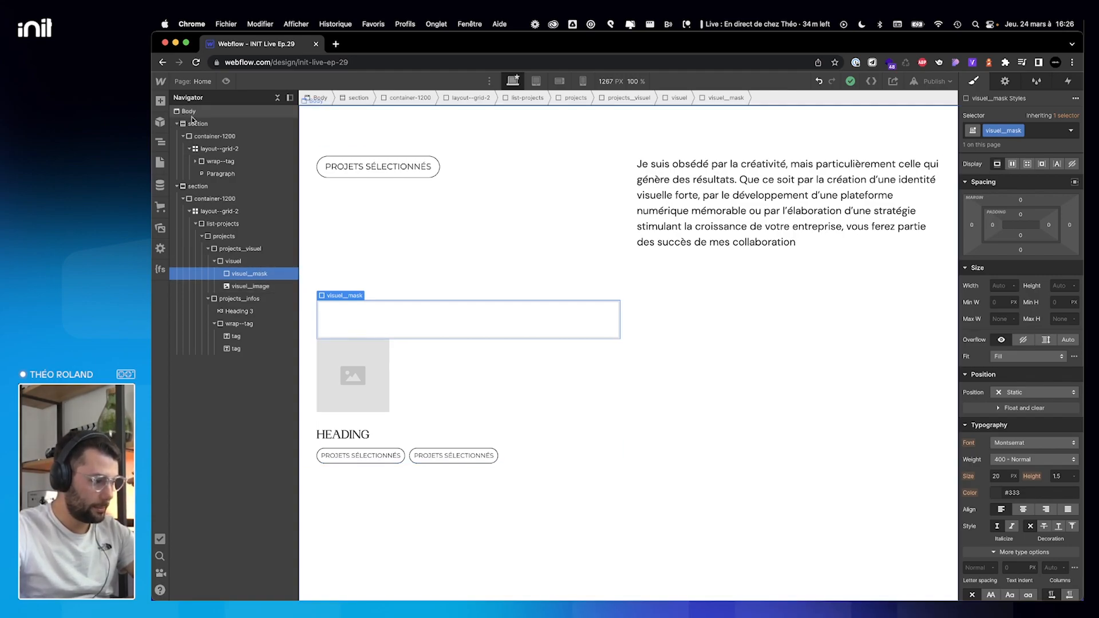
click(235, 261)
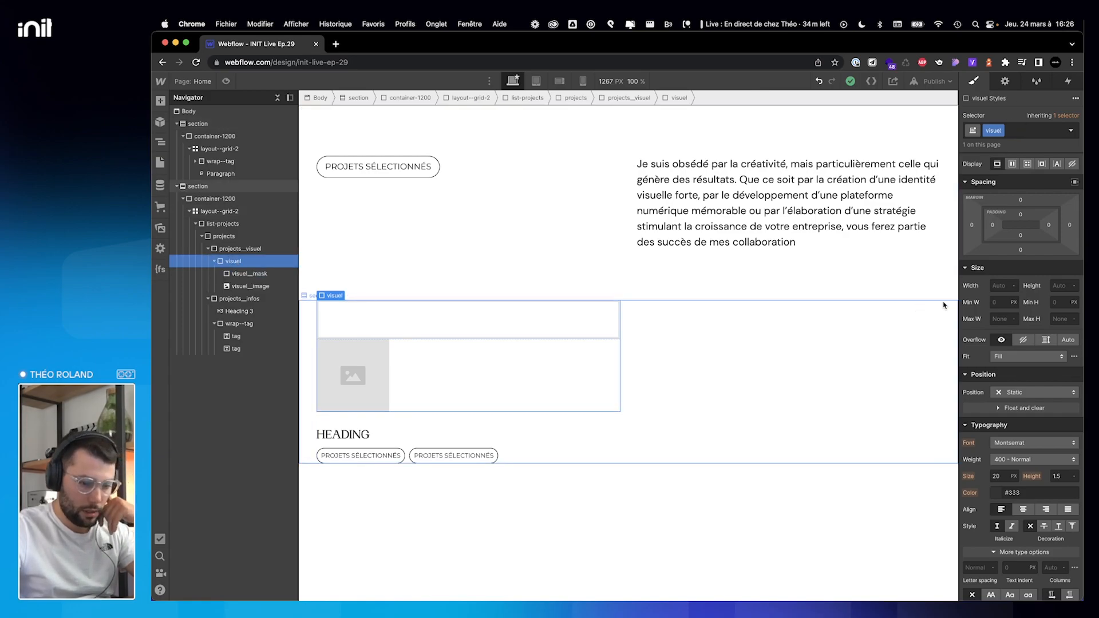
click(1018, 393)
click(1017, 405)
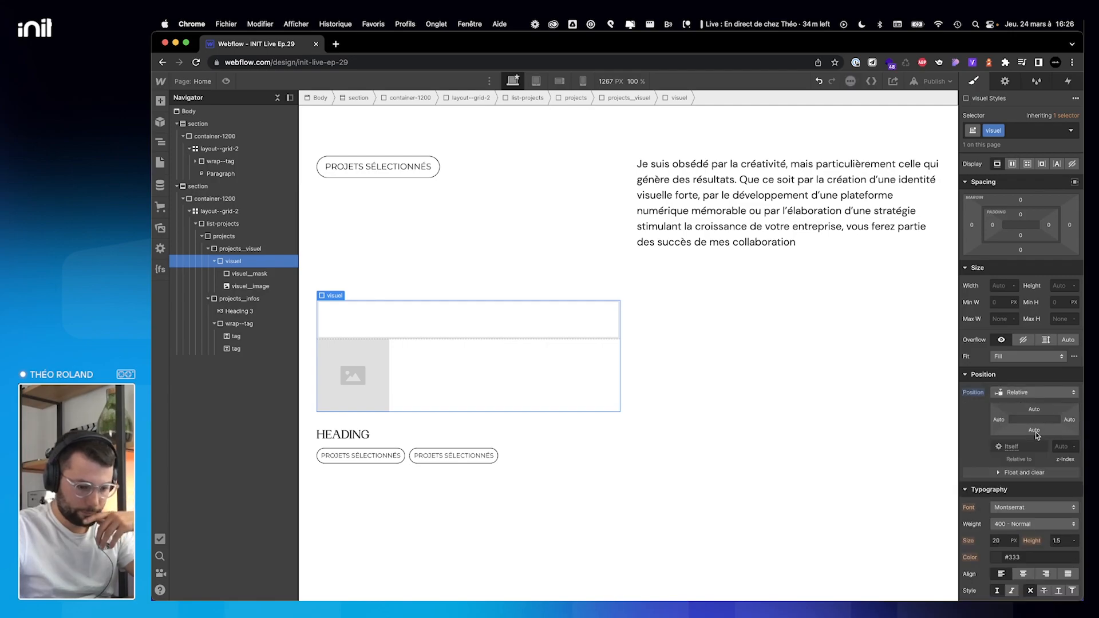
Set the position of visuel__mask to Absolute, anchored along the bottom edge of its parent.
click(244, 276)
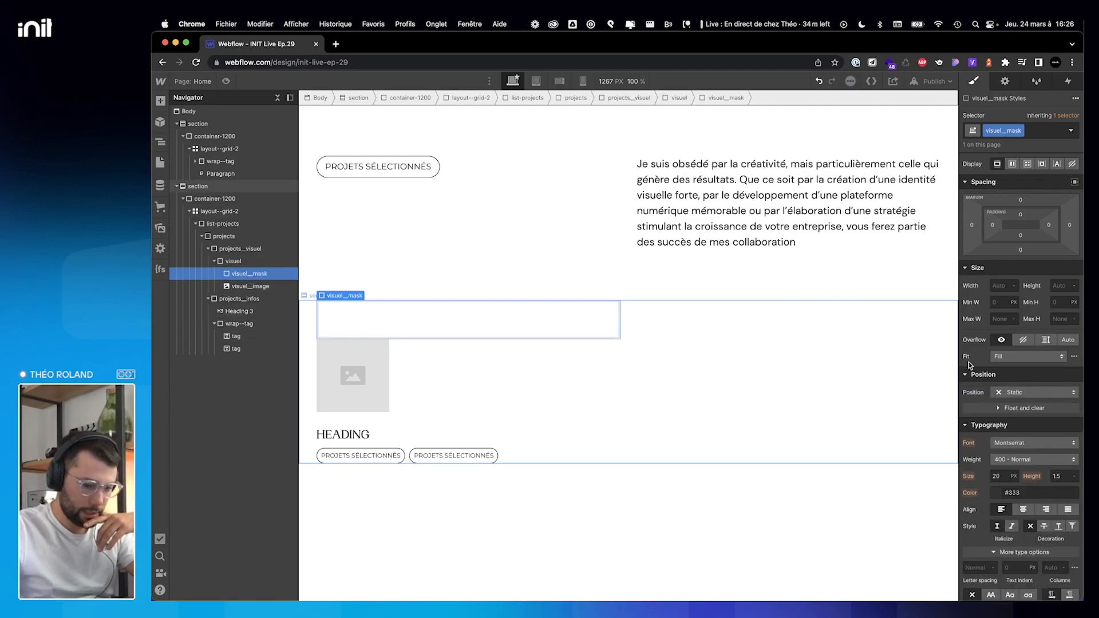
click(1020, 391)
click(1018, 417)
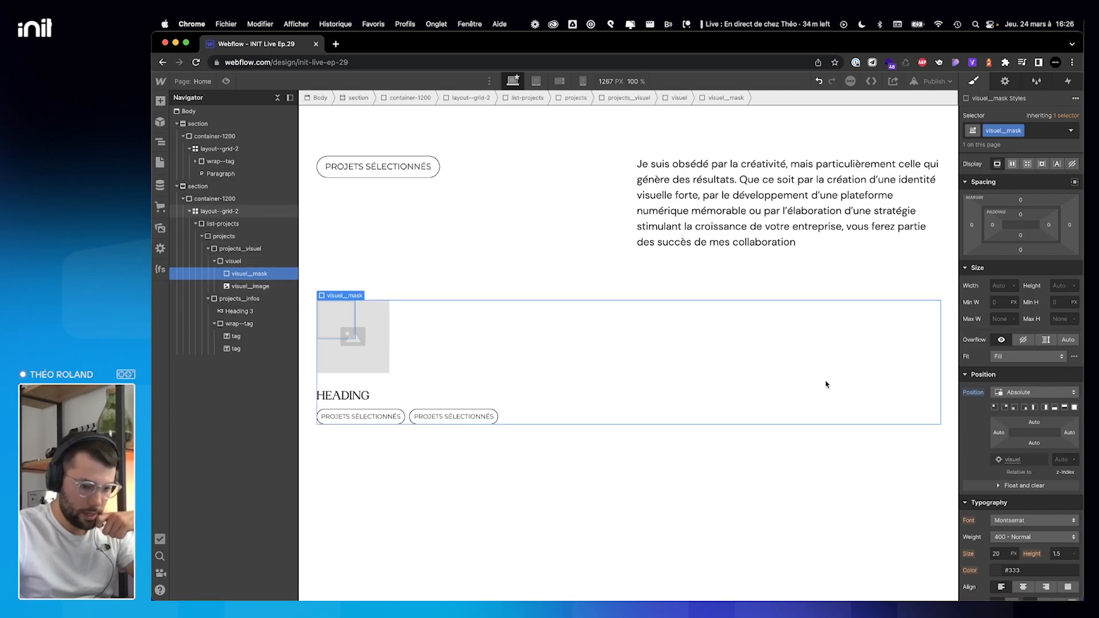
click(1055, 409)
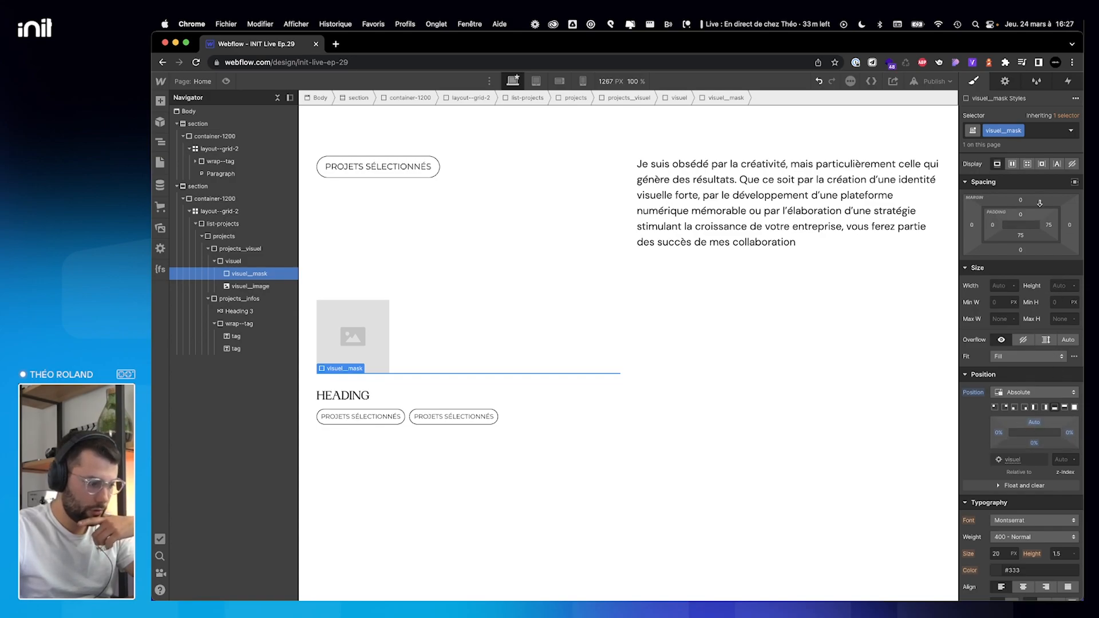
Try heights from 40 px up to 100 px on visuel__mask, and reset its height to Auto.
click(1057, 285)
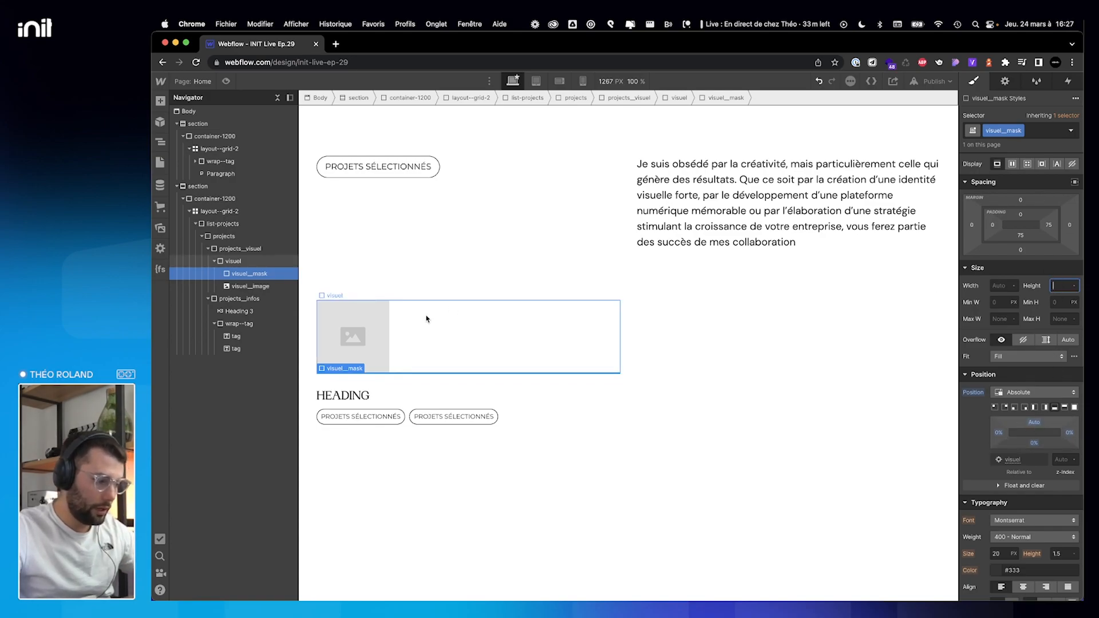
text(40)
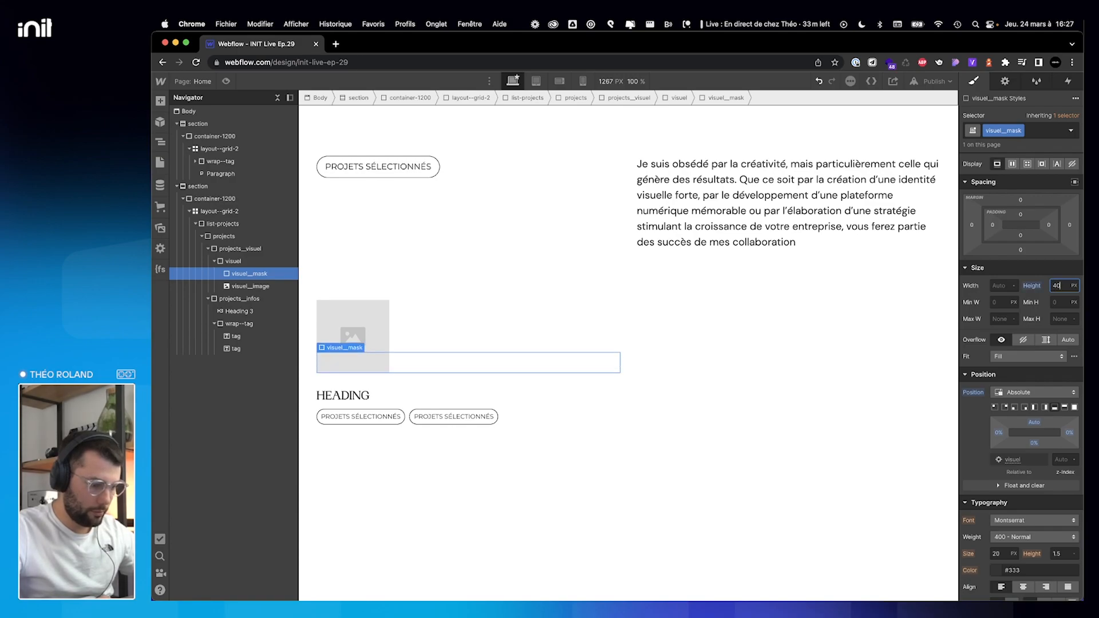
key(shift+Up)
key(shift+Up)
key(shift+Up)
key(shift+Up)
key(shift+Up)
key(shift+Up)
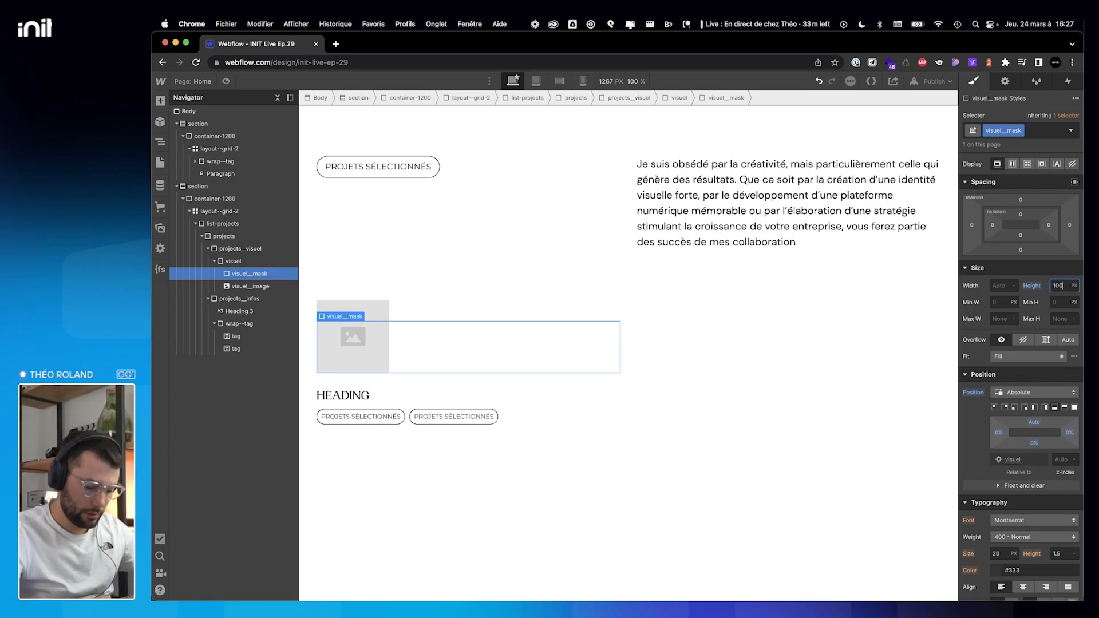
alt+click(1031, 286)
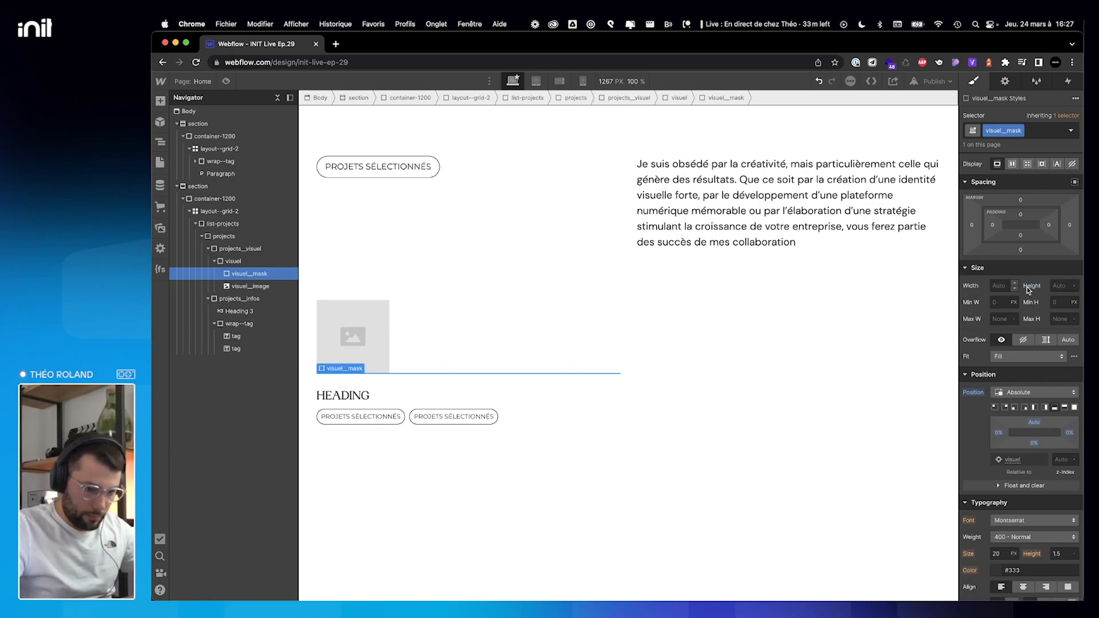
Give the visuel block the pink background color #d89b9b.
click(242, 263)
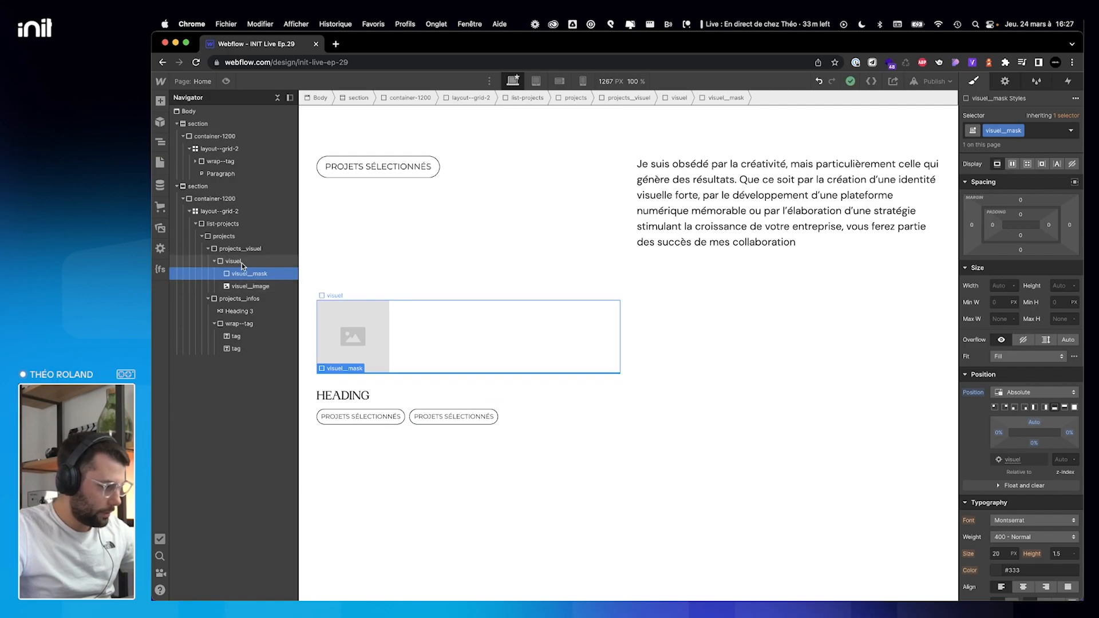
scroll(1016, 442, down, 5)
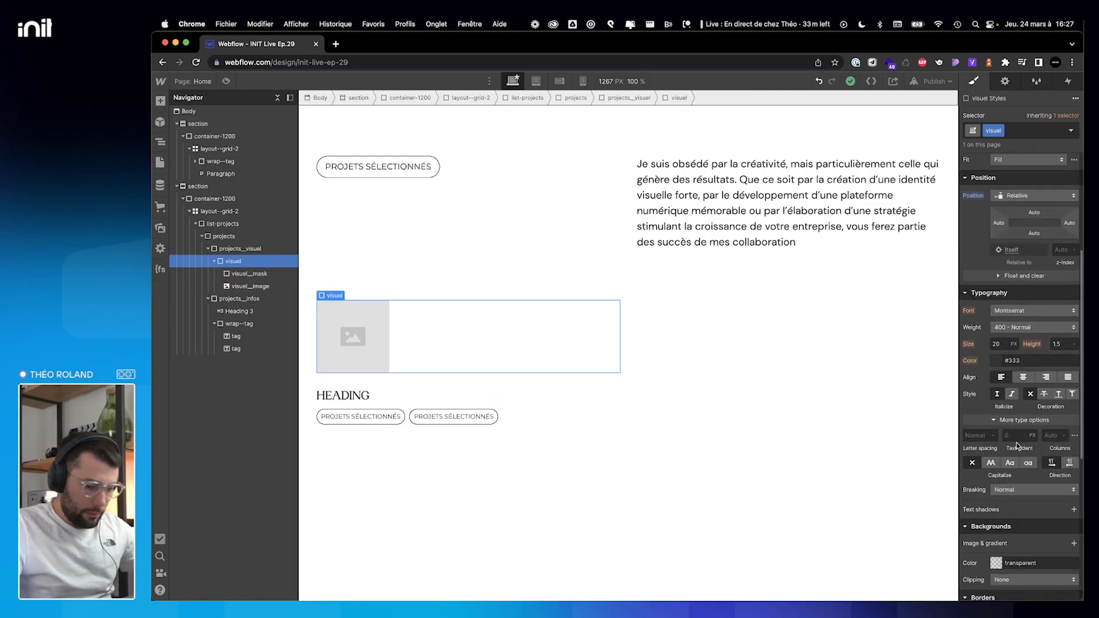
click(996, 505)
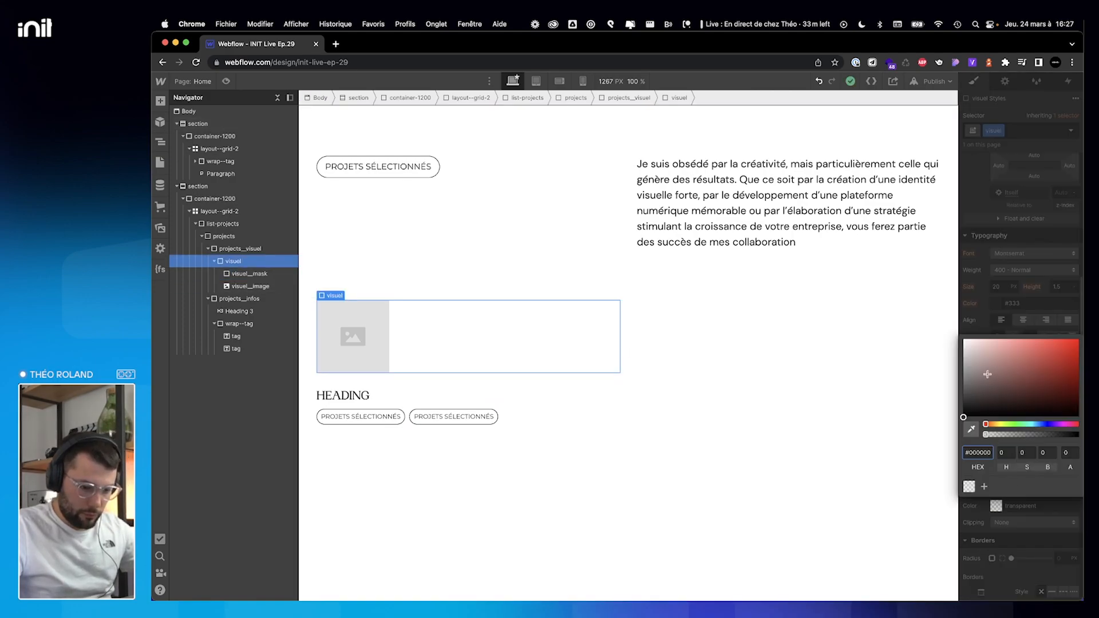
click(962, 351)
click(985, 300)
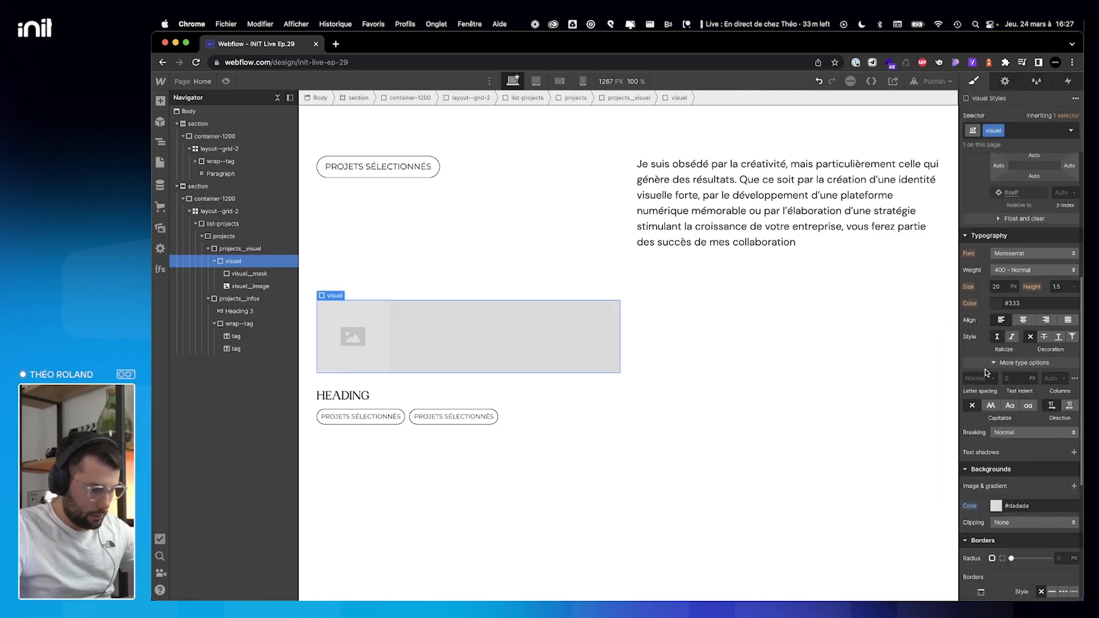
click(996, 506)
click(1013, 378)
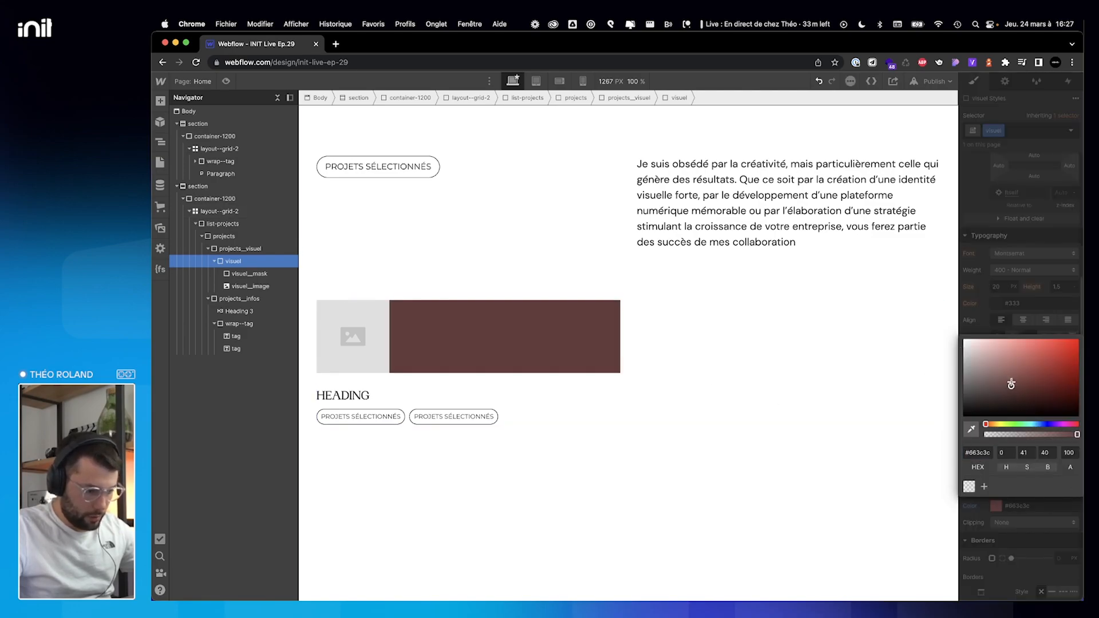
click(996, 351)
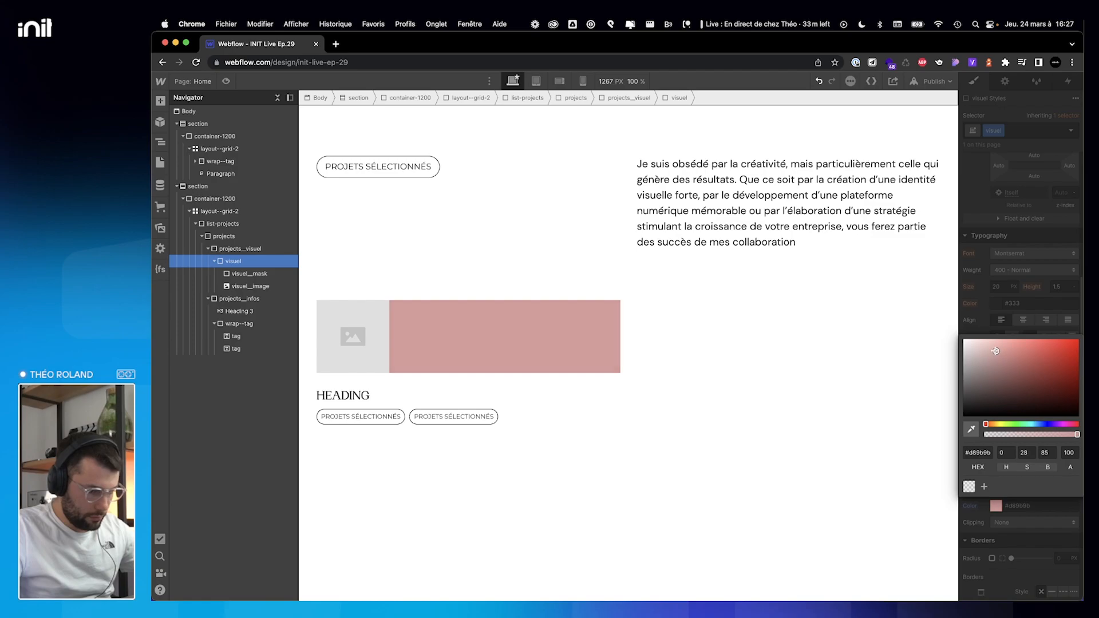
click(980, 320)
Set the z-index of visuel__mask to 1.
click(245, 283)
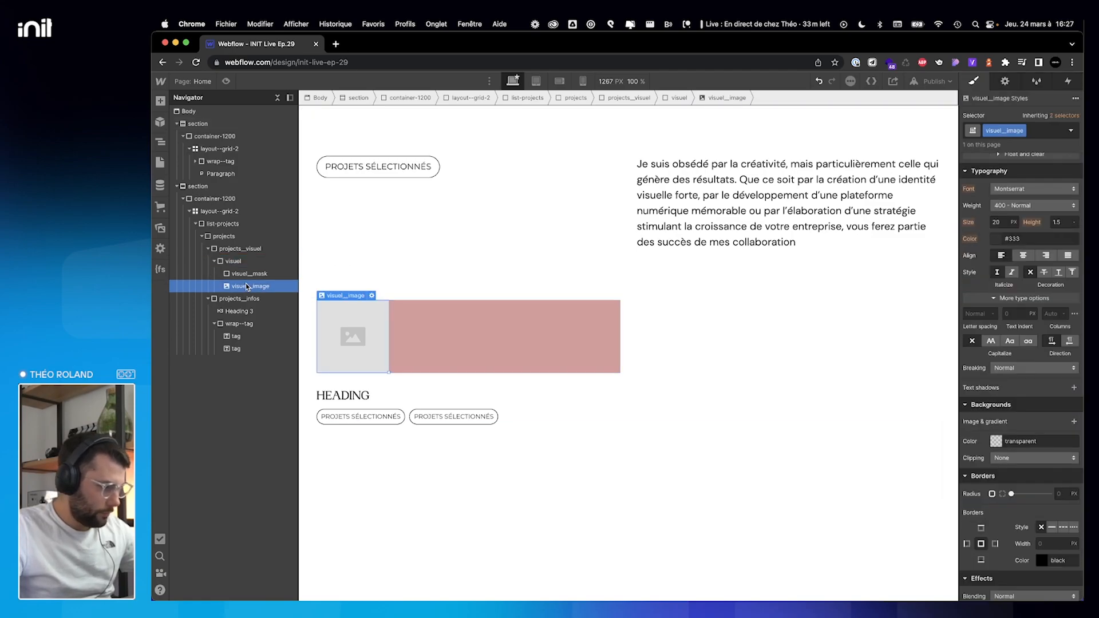
click(251, 277)
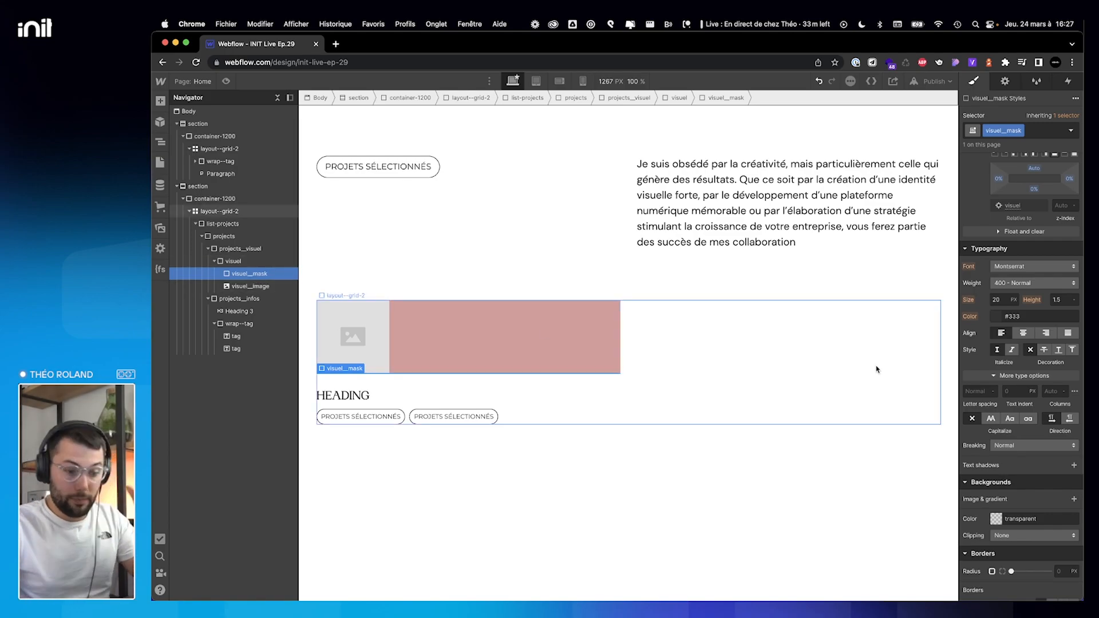
scroll(991, 311, up, 4)
click(1060, 325)
text(1)
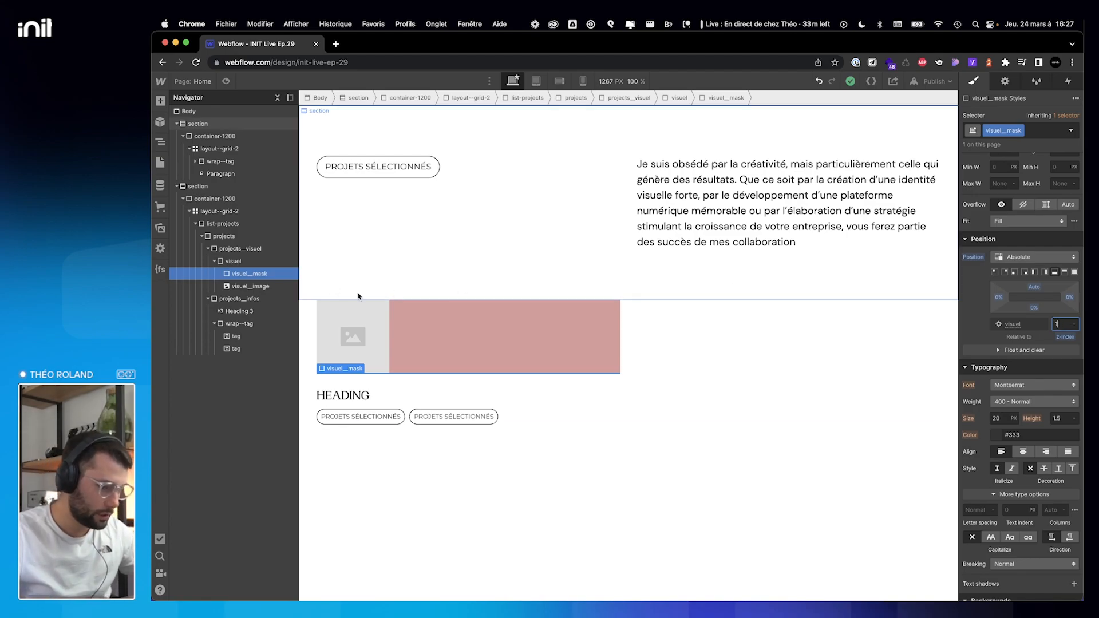
Set the position of visuel__image to Relative with a z-index of 0.
click(256, 288)
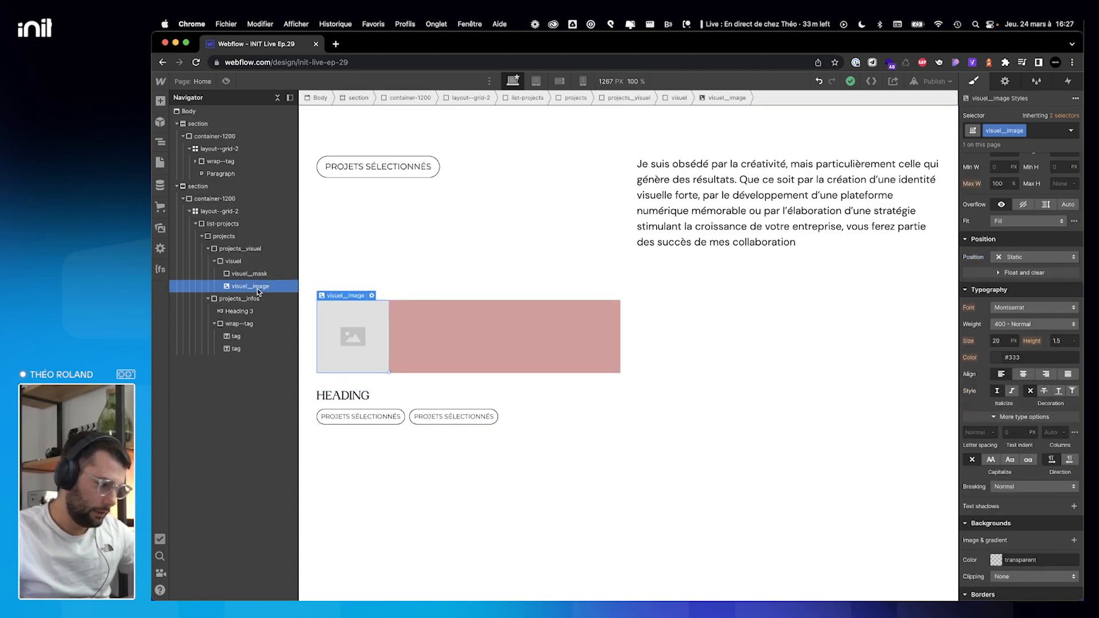
click(1022, 257)
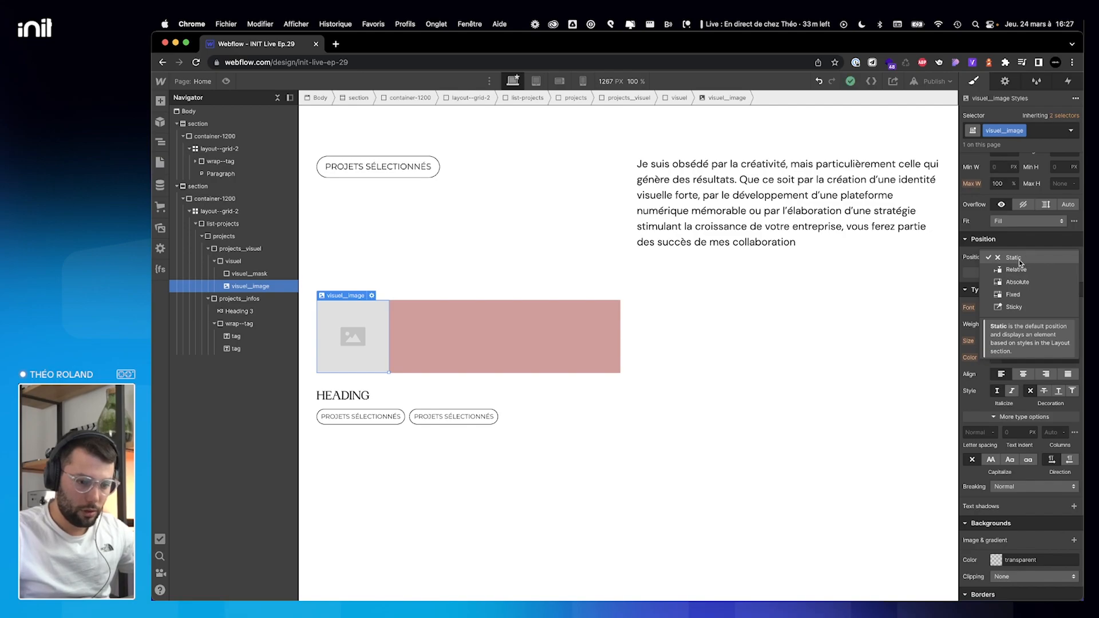
click(1019, 268)
click(1065, 311)
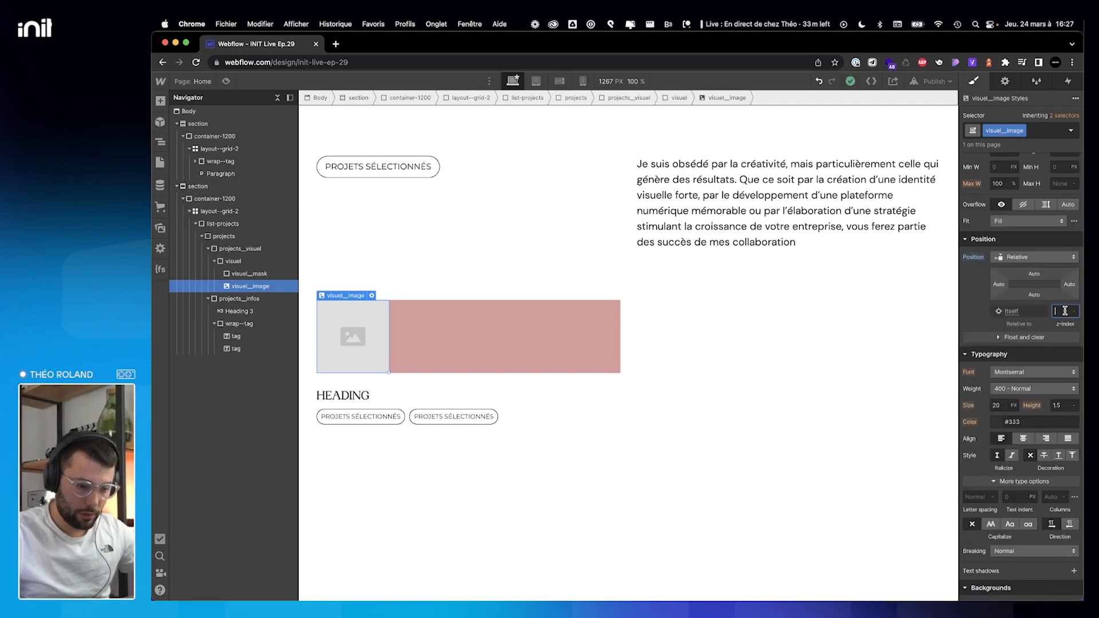
text(0)
key(Return)
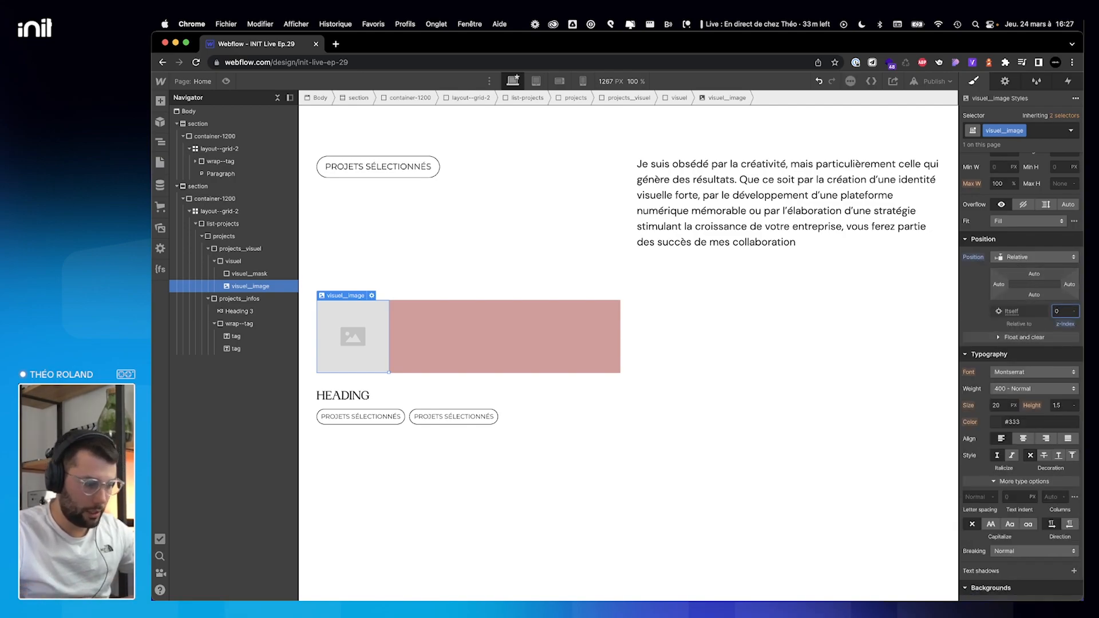
Give visuel__mask the dark grey background color #363636 at full opacity.
click(259, 274)
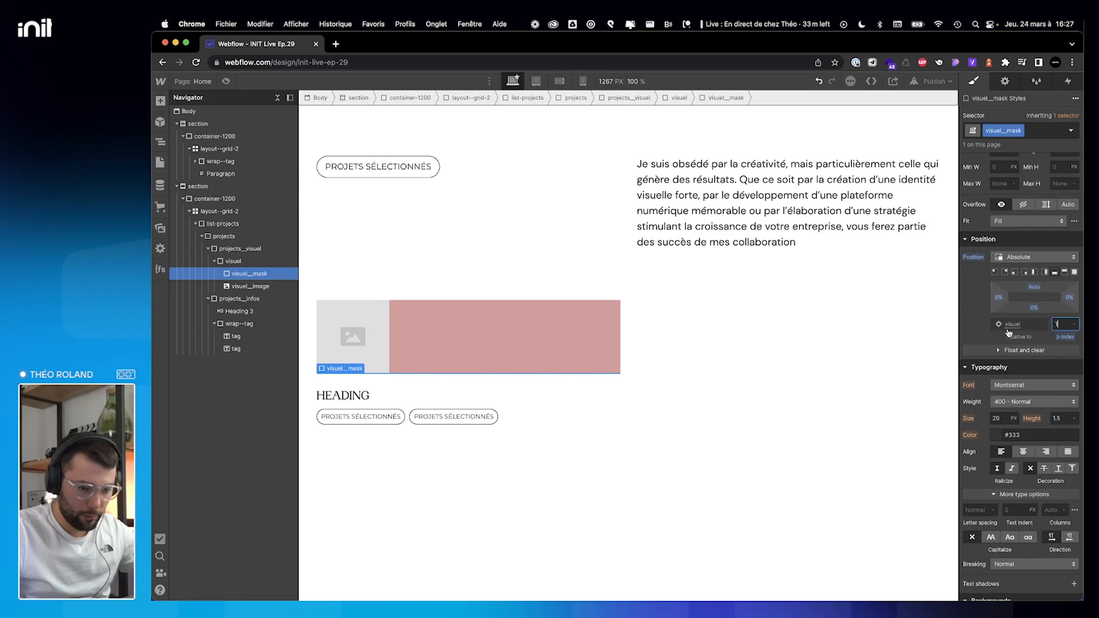
scroll(1008, 435, down, 5)
click(996, 471)
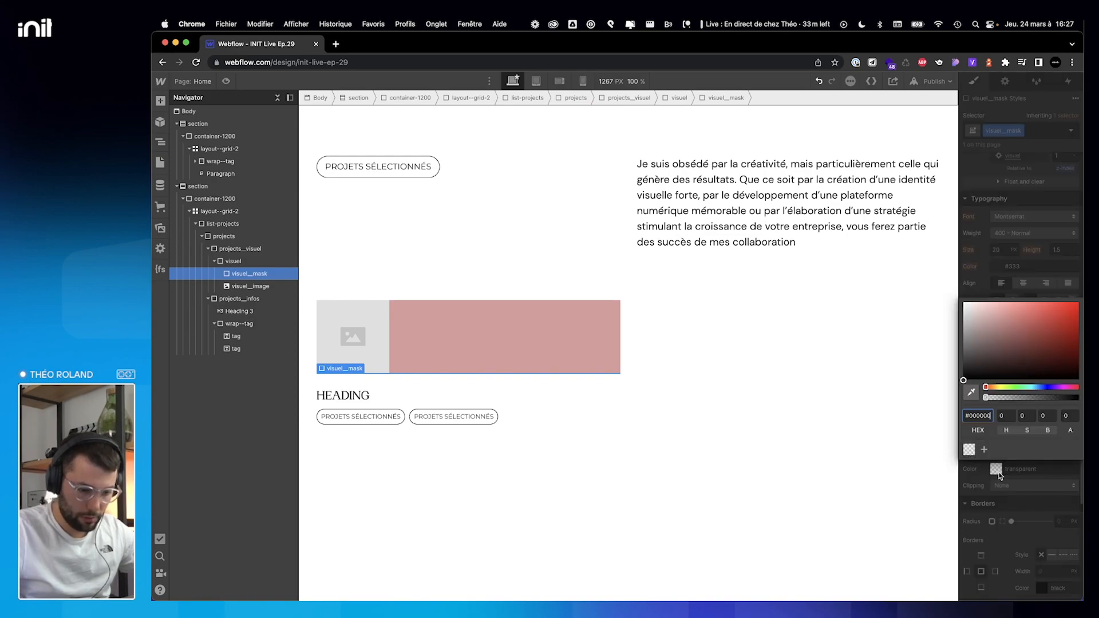
click(1033, 387)
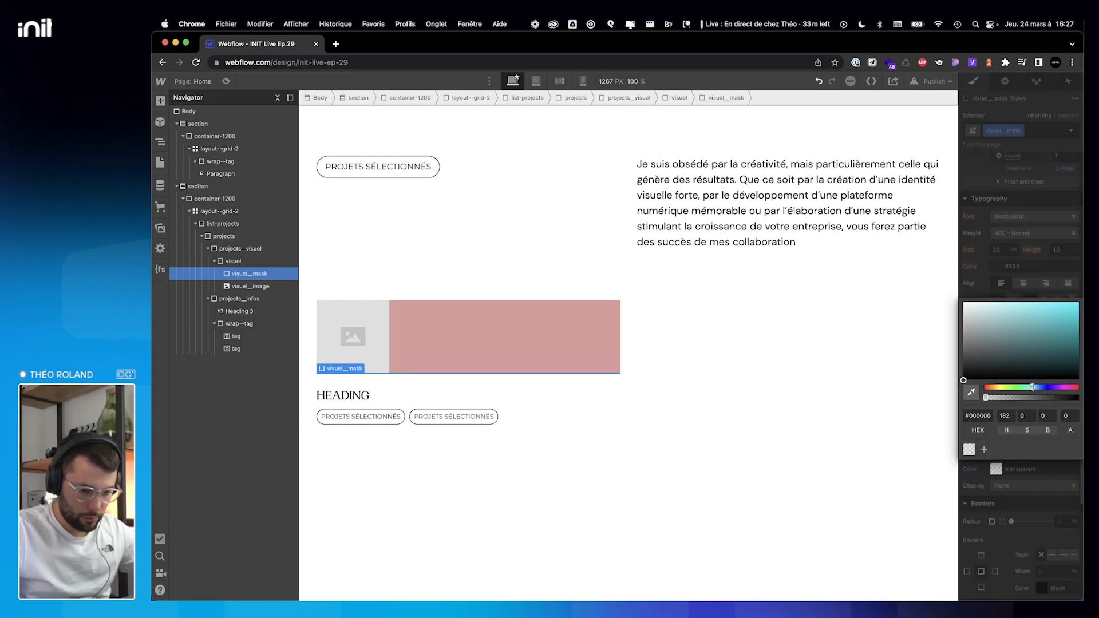
drag(1044, 398, 1054, 398)
click(970, 347)
drag(970, 347, 959, 363)
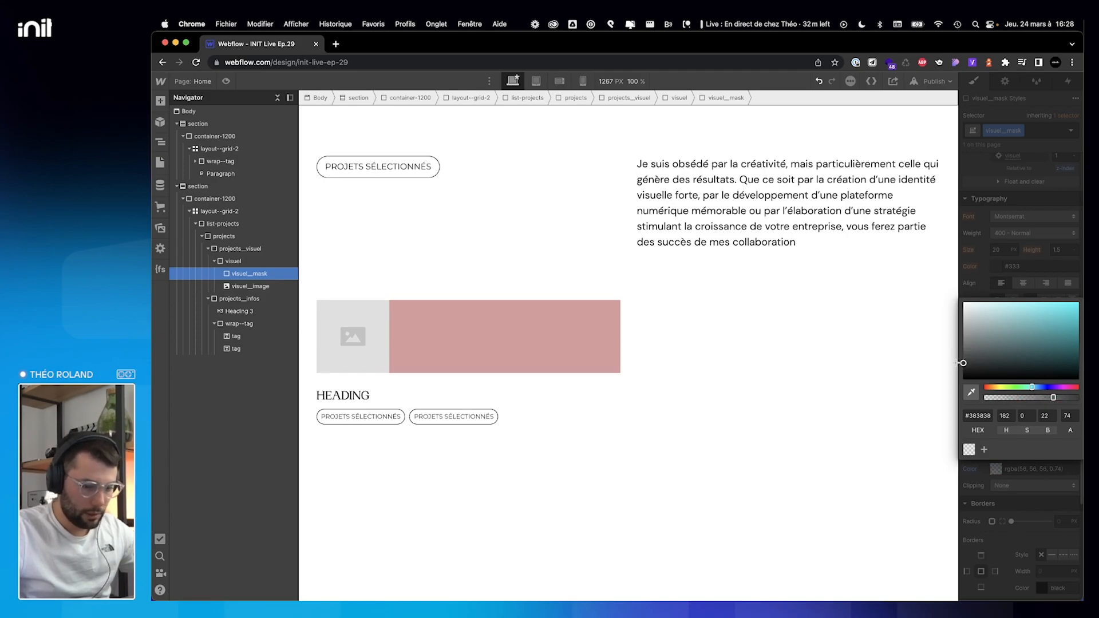
click(987, 284)
click(1047, 472)
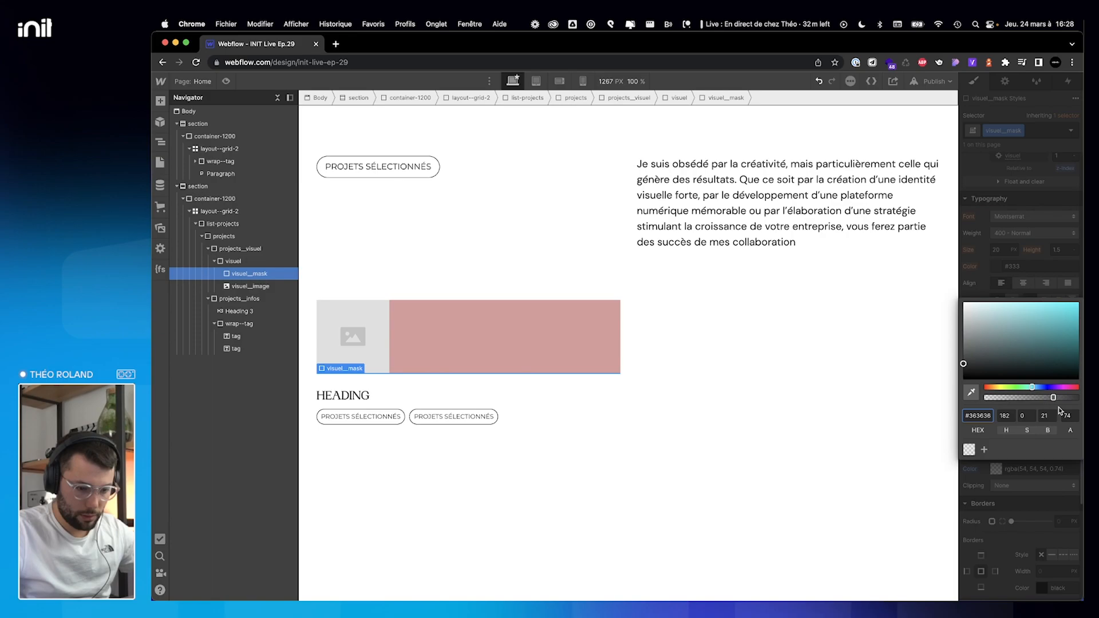
drag(1054, 397, 1079, 397)
click(1013, 475)
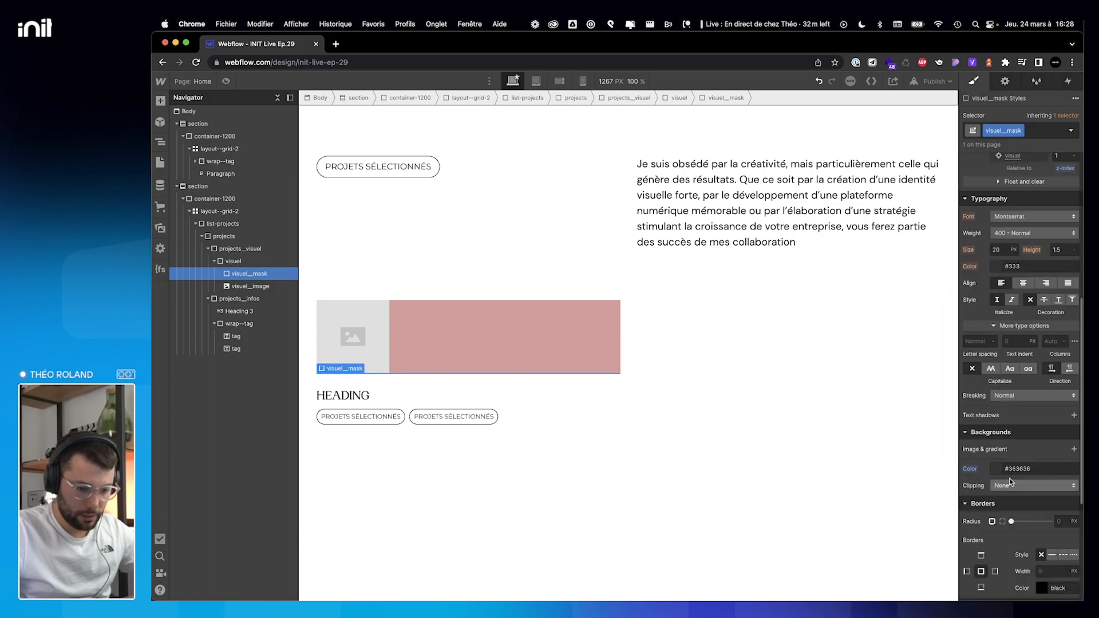
Set the height of visuel__mask to 40 px.
scroll(1018, 329, up, 5)
click(1060, 248)
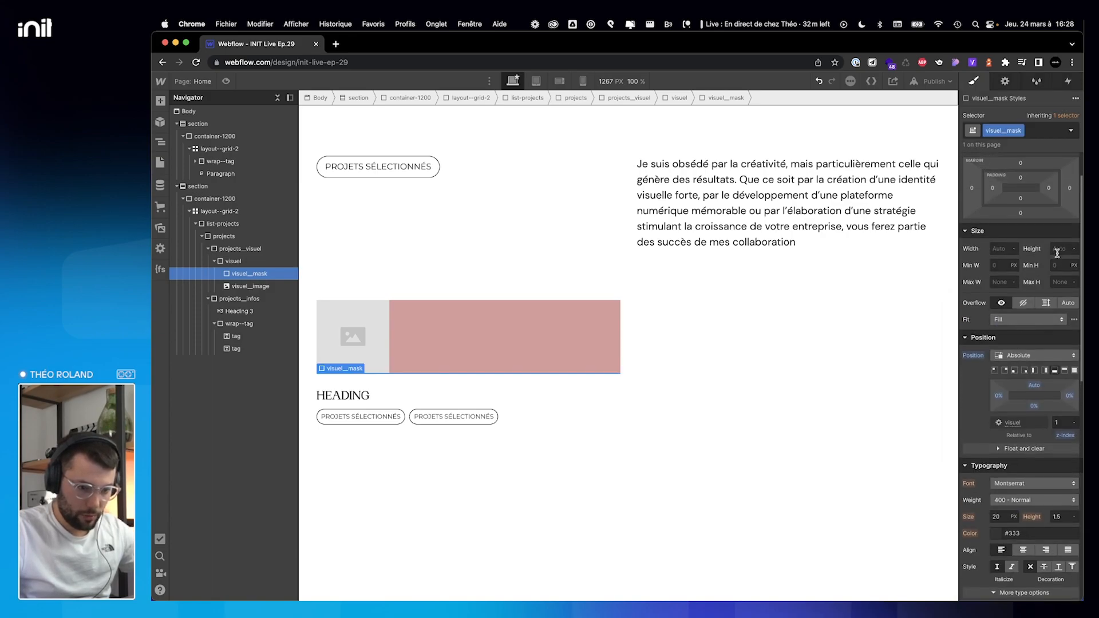
text(40)
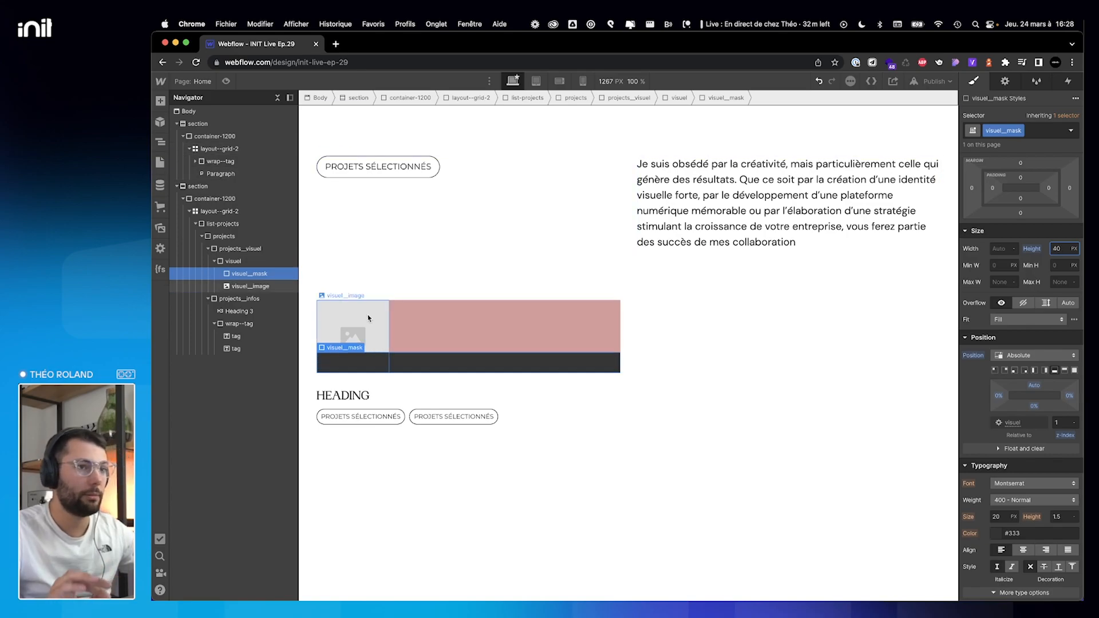
Set the width of visuel__image to 100% and its height to Auto.
click(243, 286)
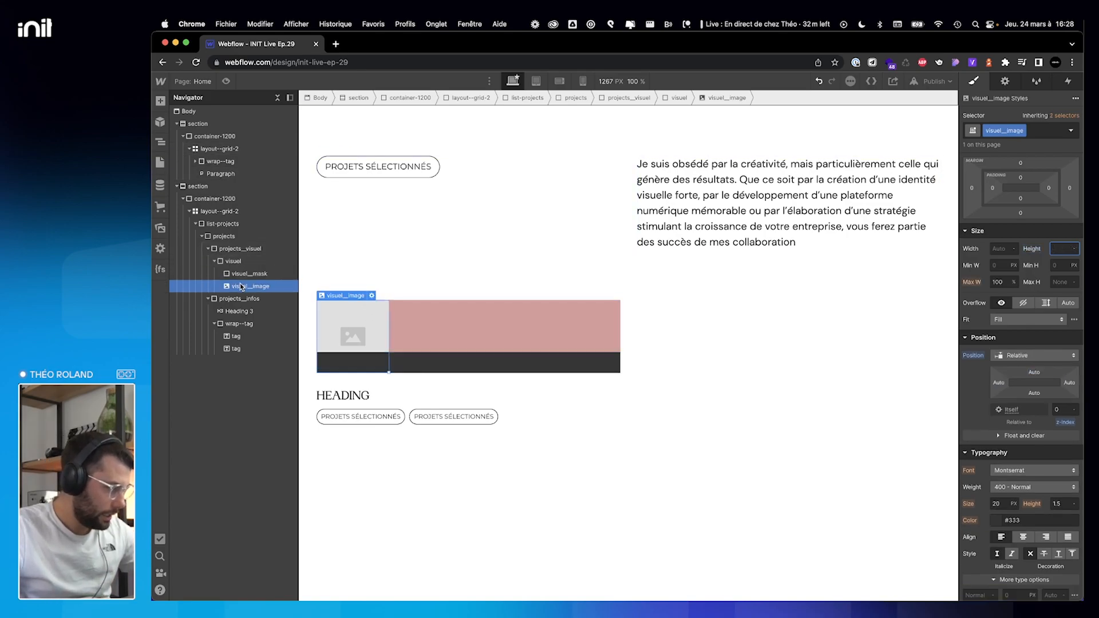
click(1002, 251)
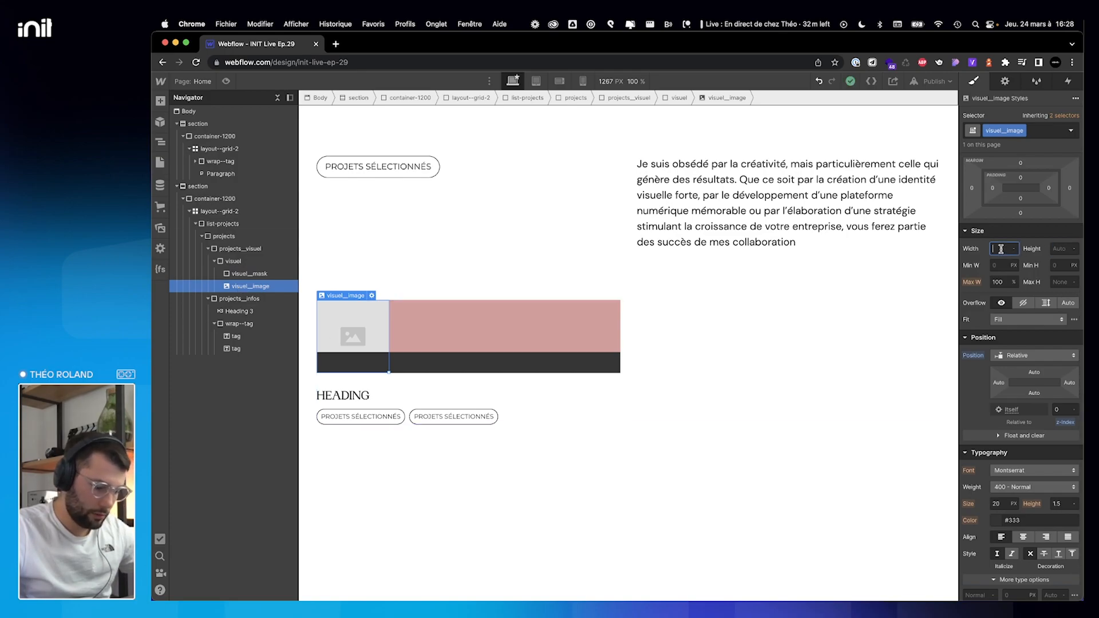
text(100%)
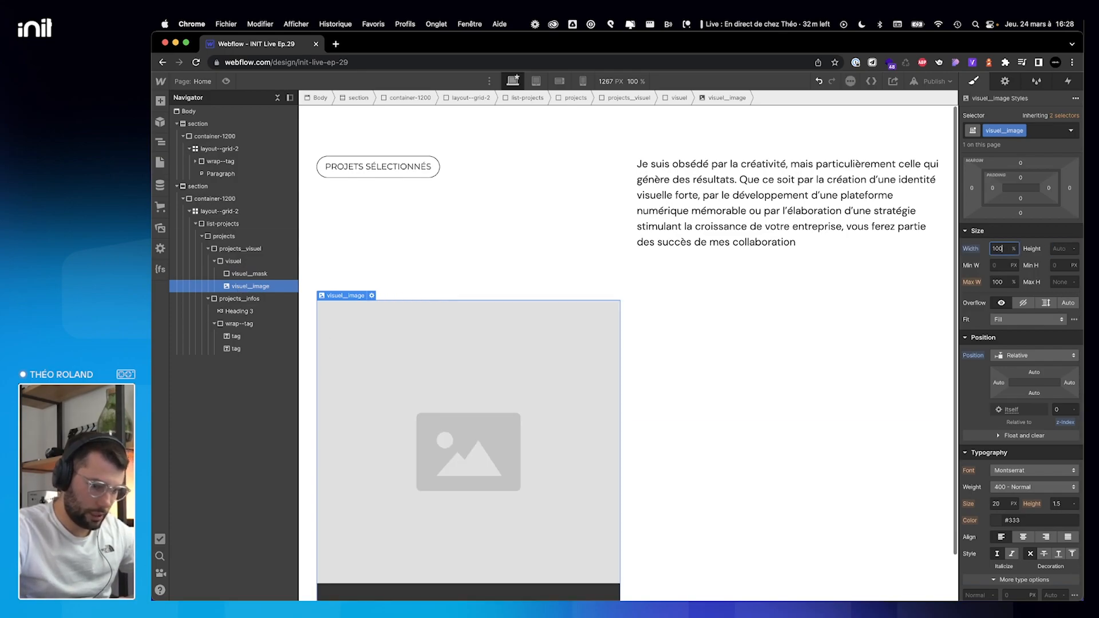
click(1066, 247)
text(Auto)
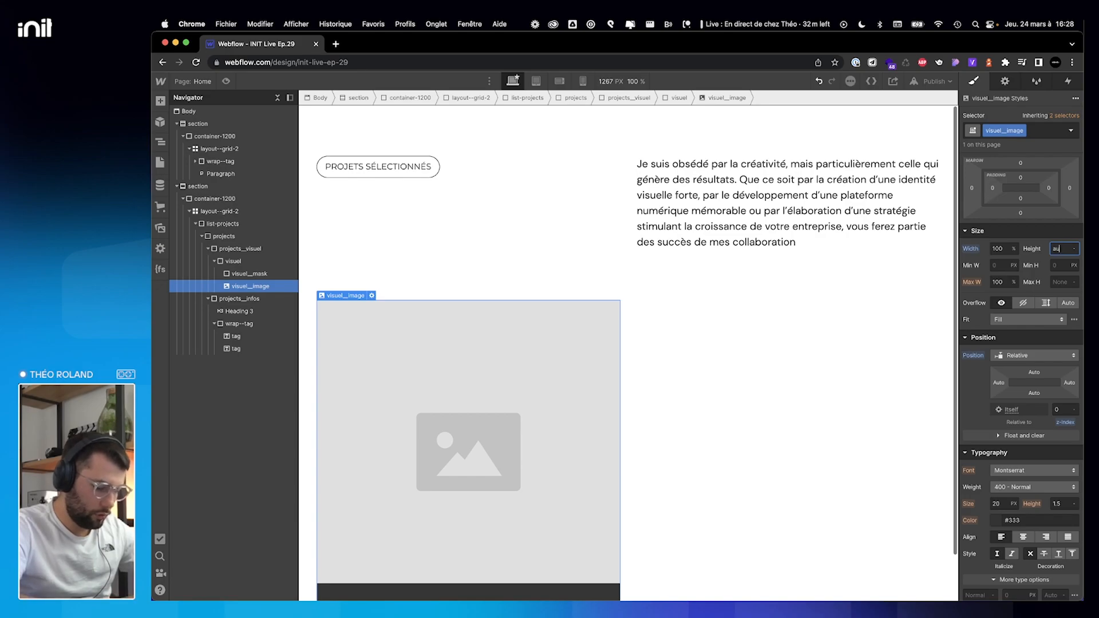
Set the fit of visuel__image to Cover.
scroll(1025, 253, down, 3)
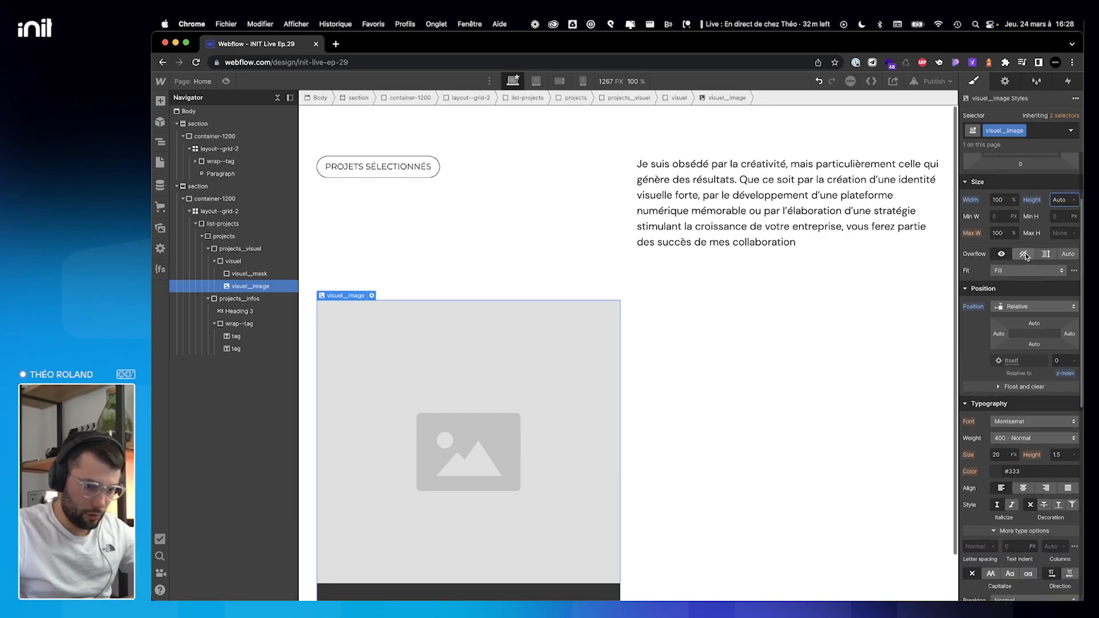
click(1028, 239)
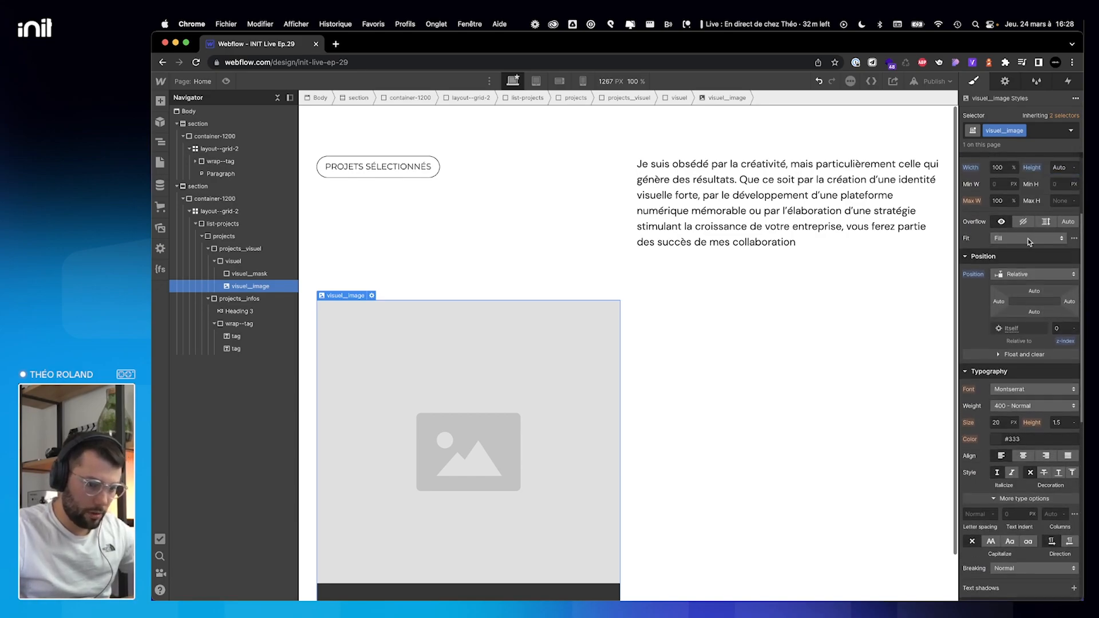
click(1002, 265)
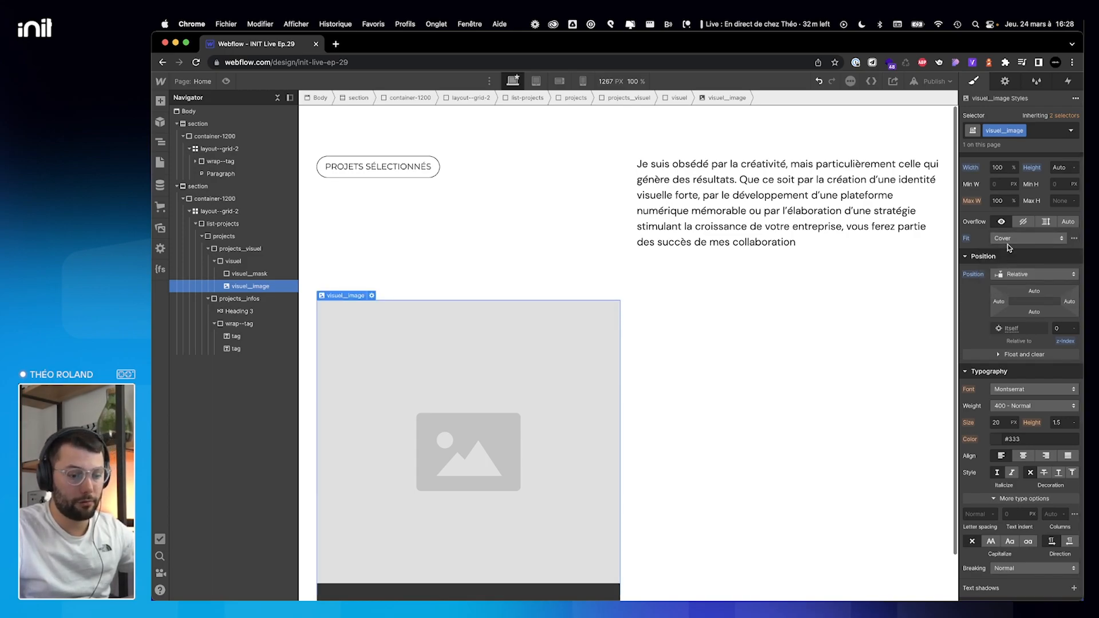
scroll(1000, 241, down, 1)
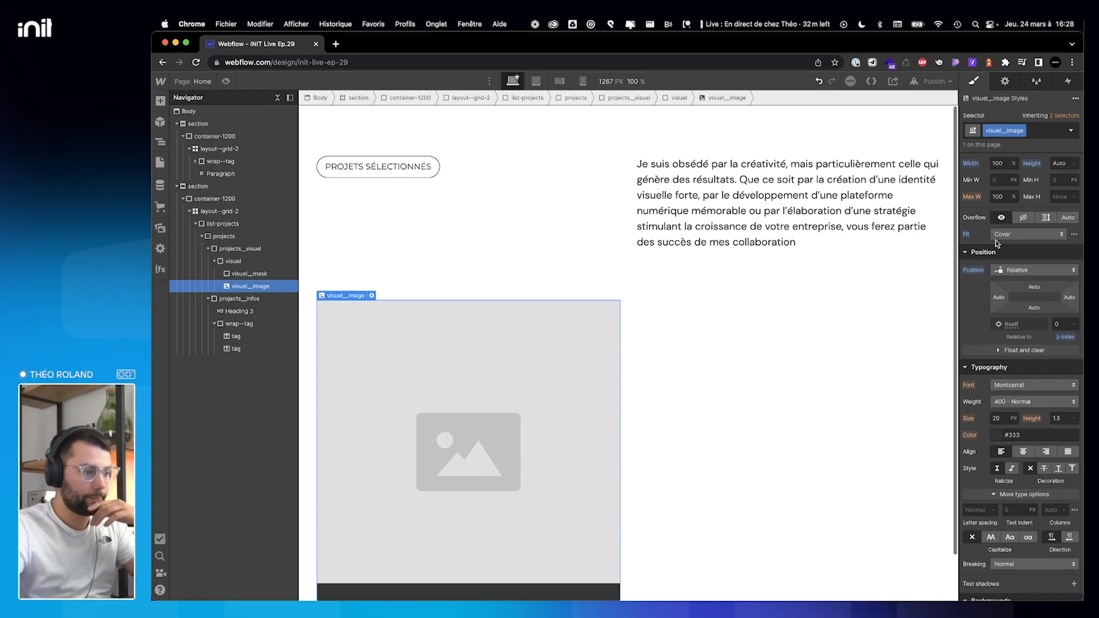
scroll(480, 318, down, 2)
Replace the placeholder in visuel__image with the ono-thumbnail.jpeg picture of two tablets from the project's assets.
click(246, 273)
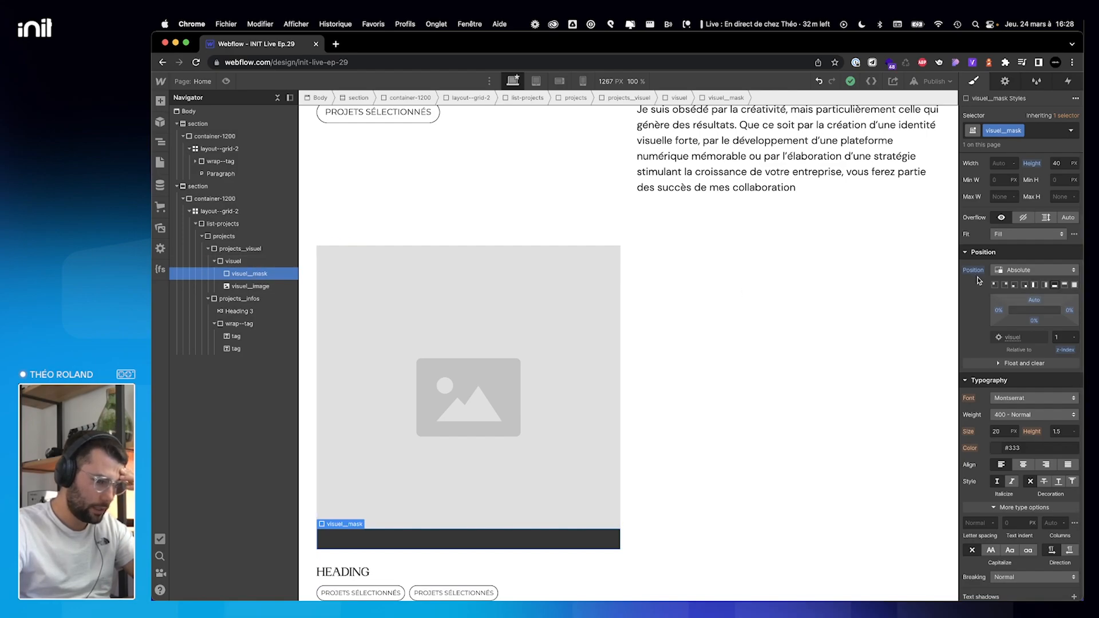
click(521, 346)
click(371, 241)
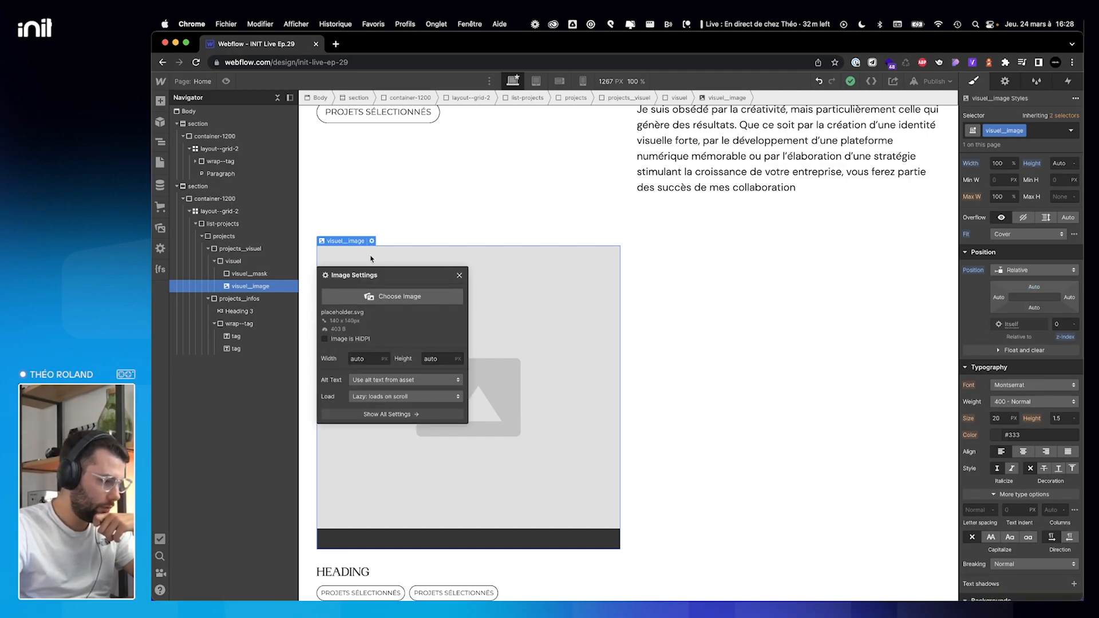
click(400, 296)
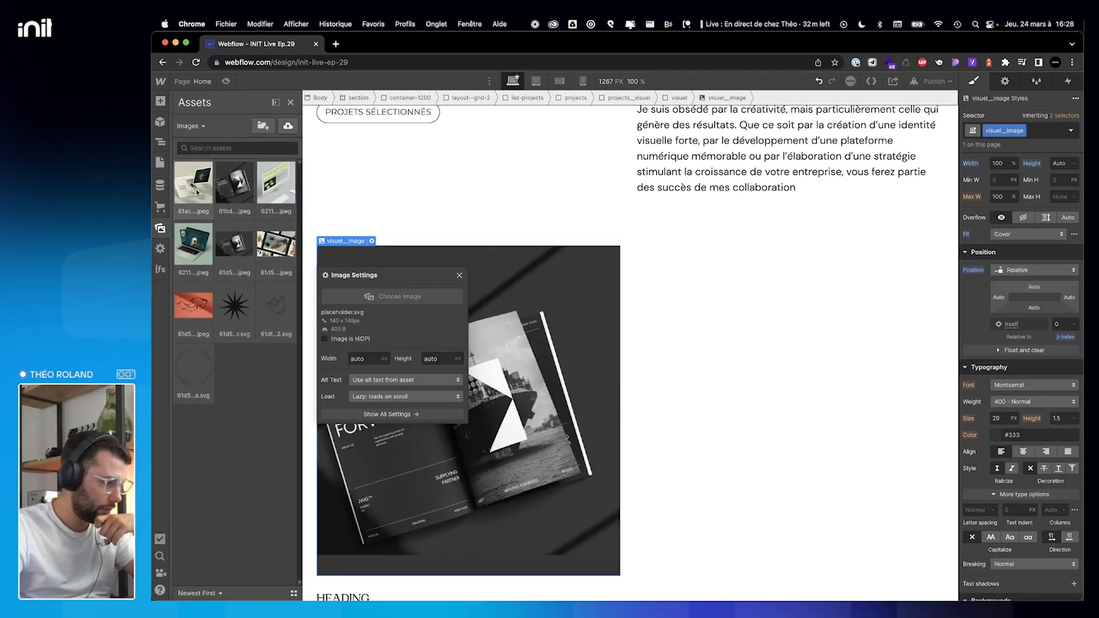
click(207, 189)
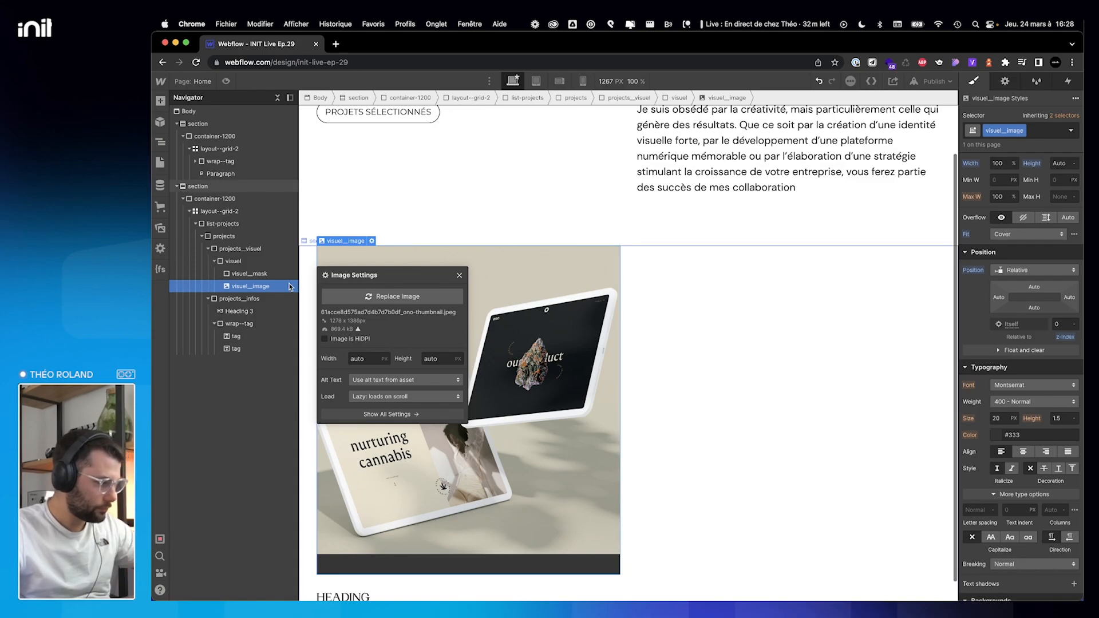
Reset the height of visuel__mask to its default Auto value.
scroll(545, 347, down, 1)
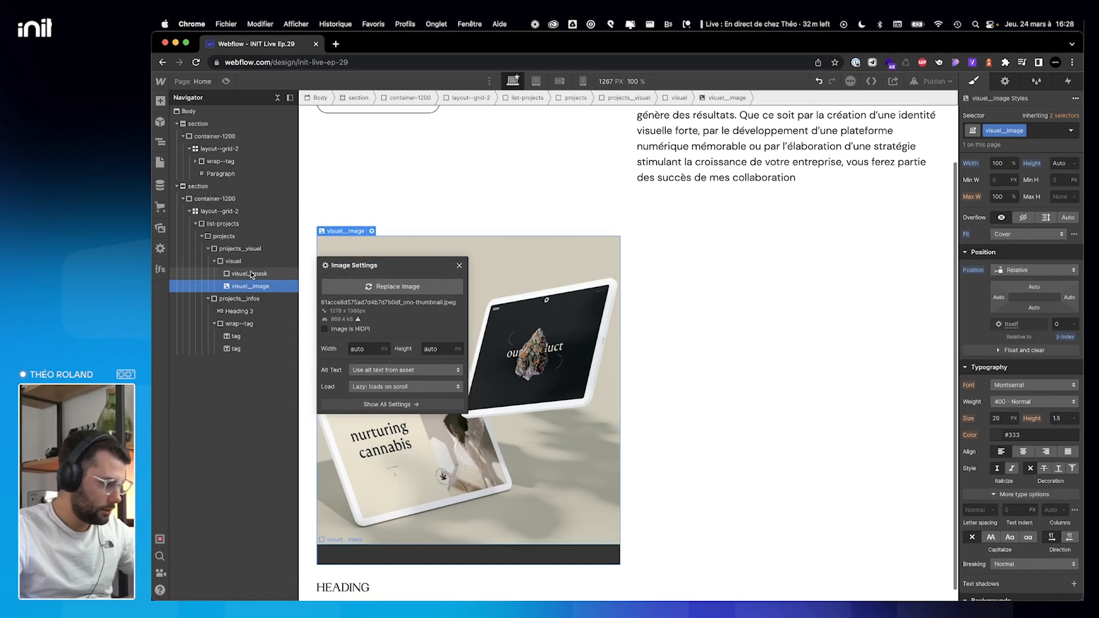
click(245, 274)
scroll(1070, 287, up, 3)
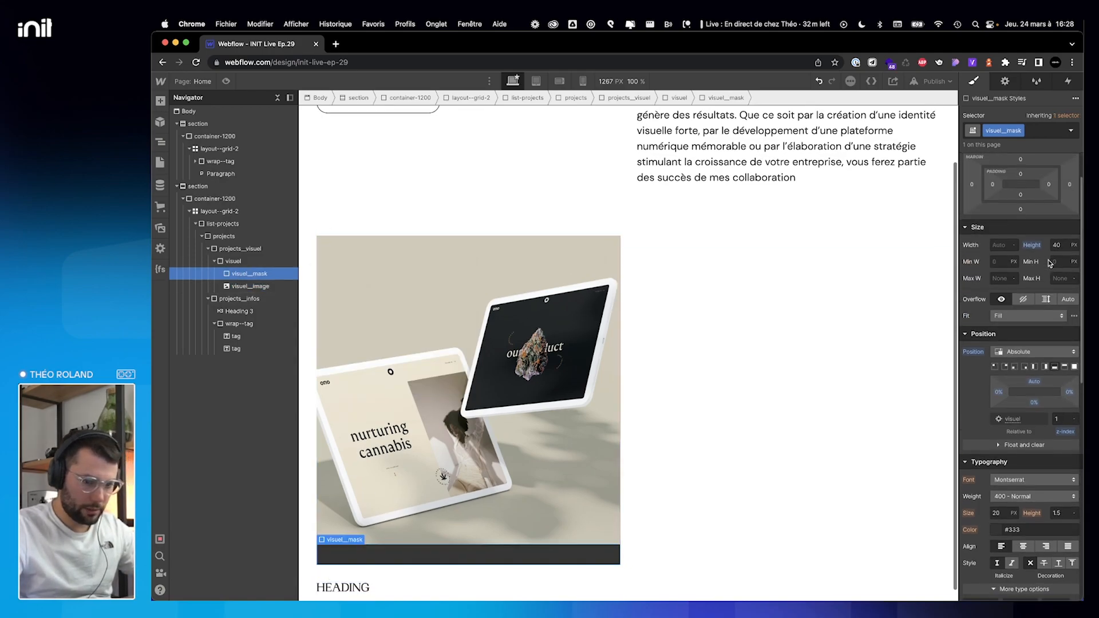
alt+click(1039, 251)
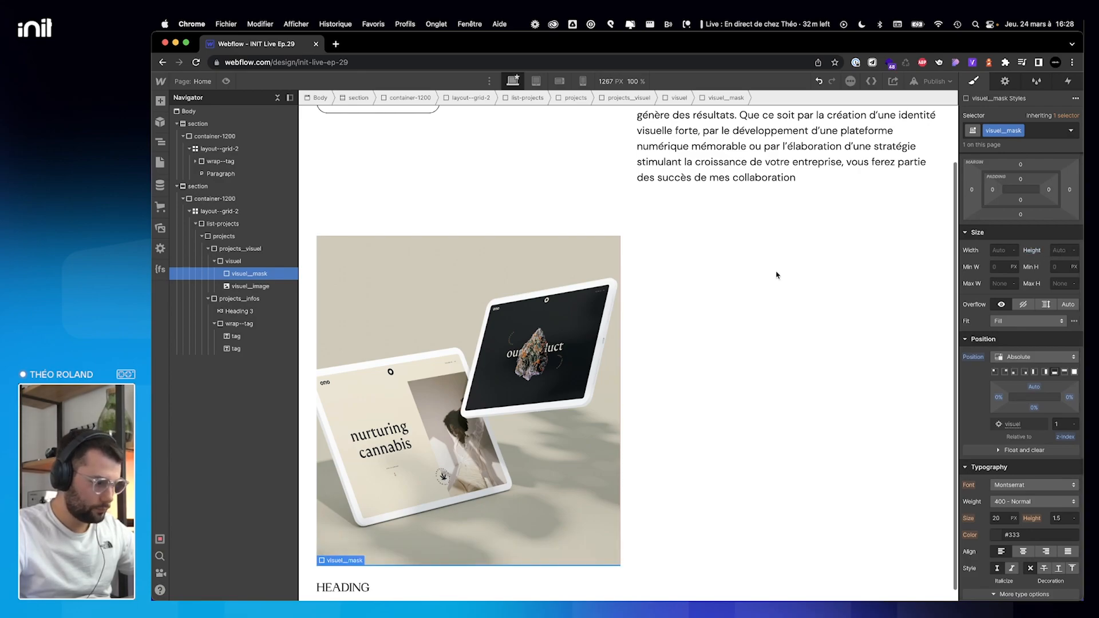
Collapse the visuel block in the element tree and add a Scroll into view interaction trigger to it.
click(239, 261)
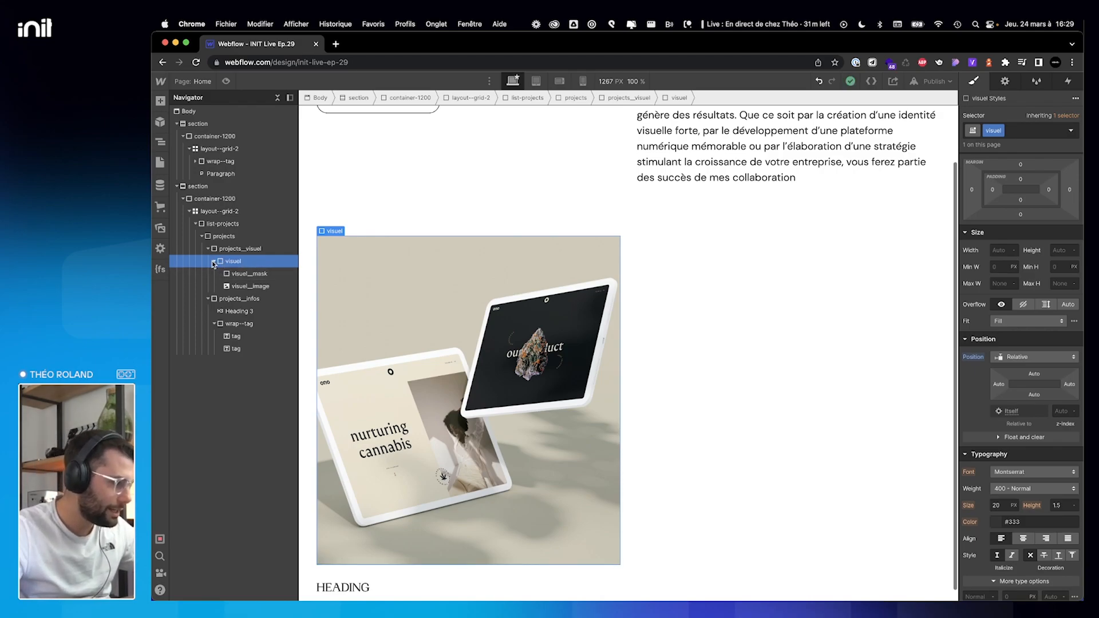
click(214, 261)
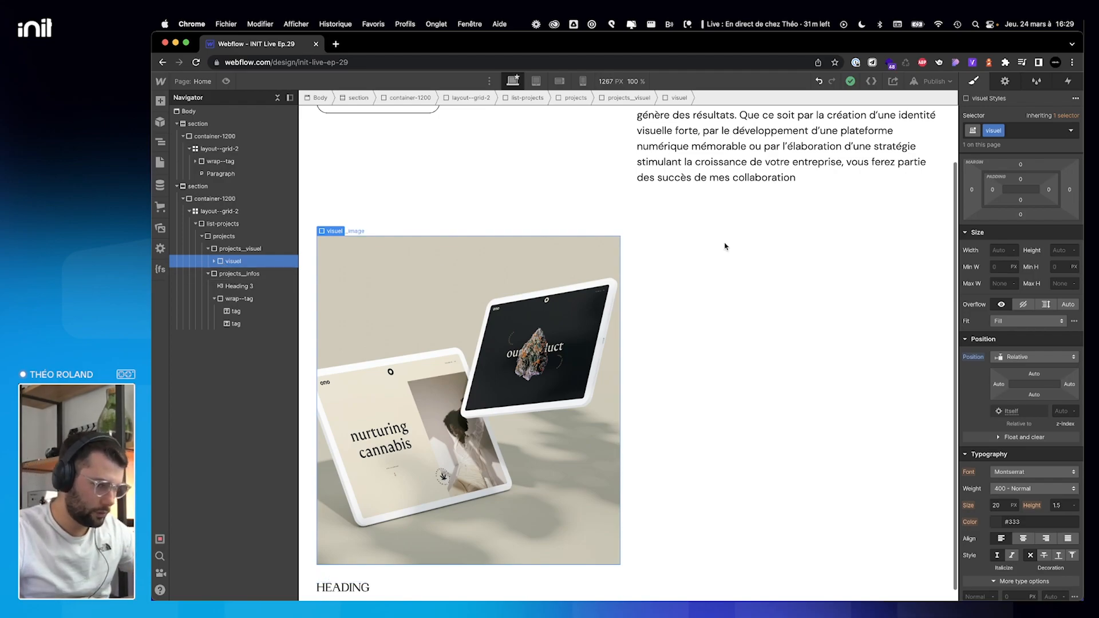
click(1068, 85)
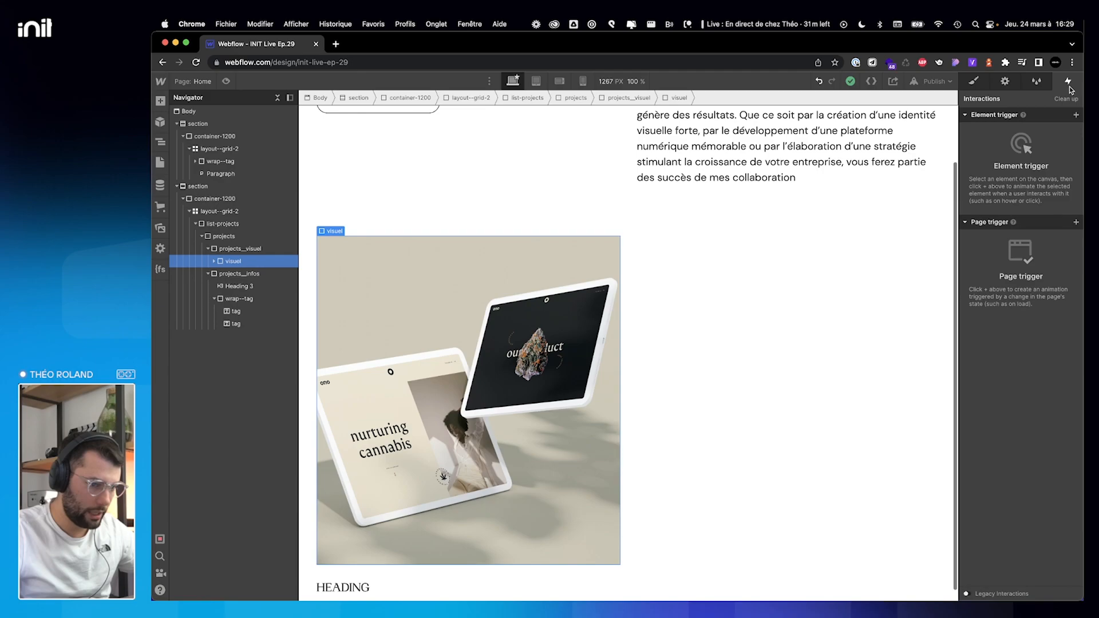
click(1076, 117)
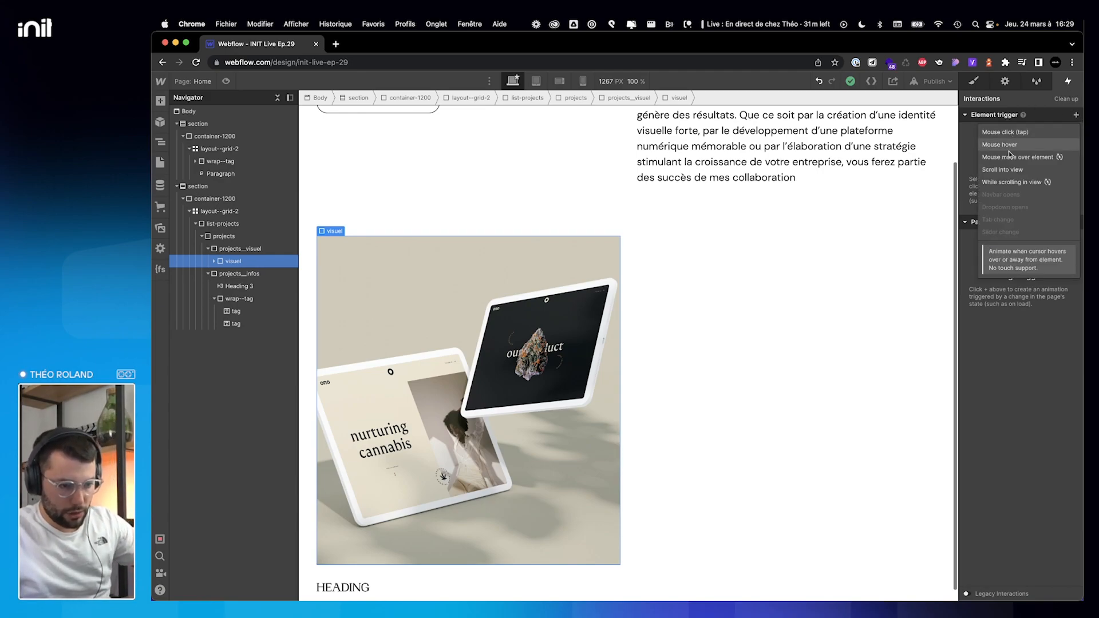
click(1009, 169)
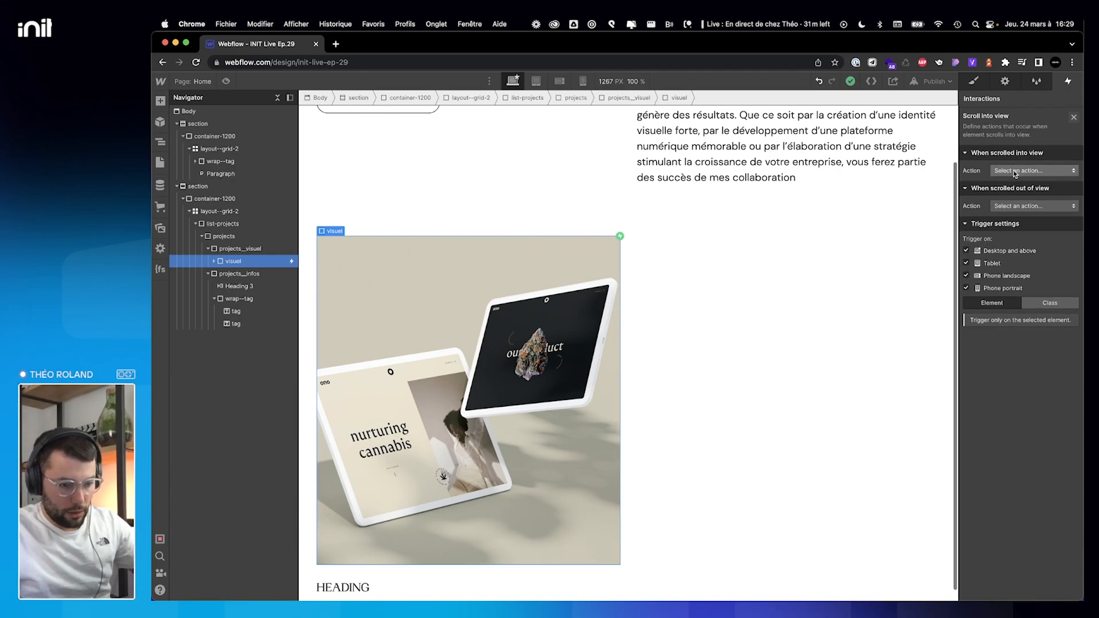
Apply the scroll trigger to all elements with the visuel class and set its scrolled-into-view action to Start an animation.
click(1030, 305)
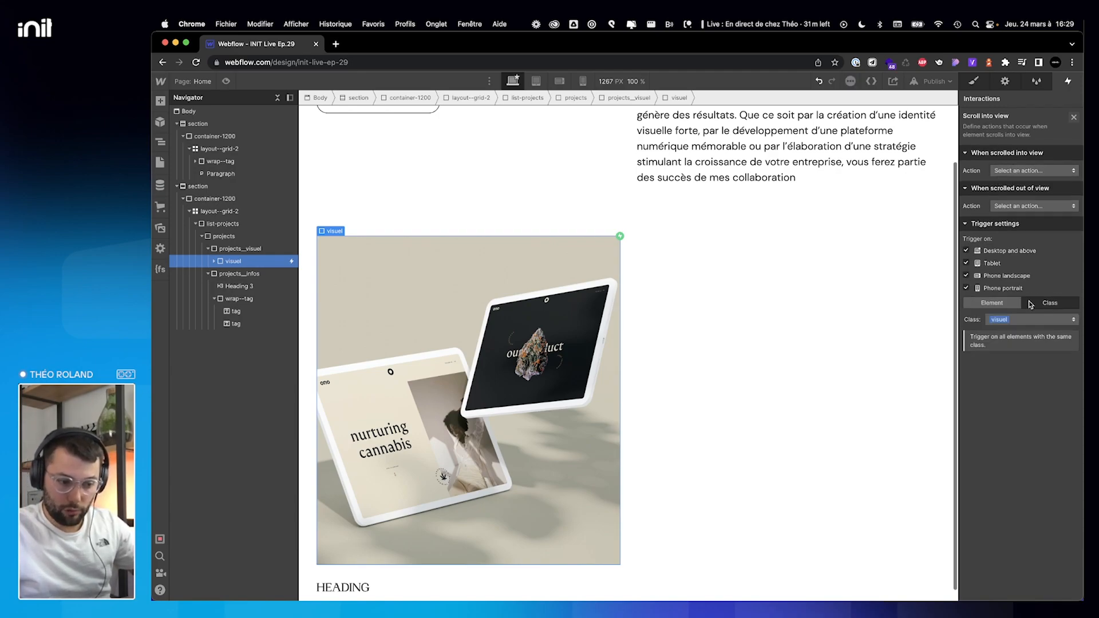
click(1024, 172)
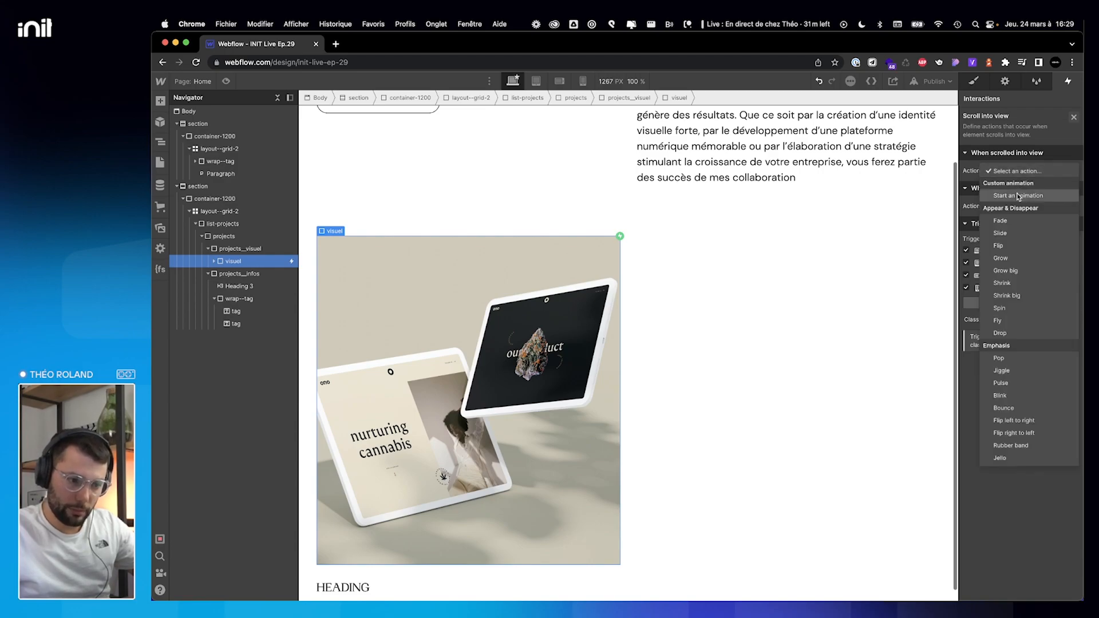
click(1018, 196)
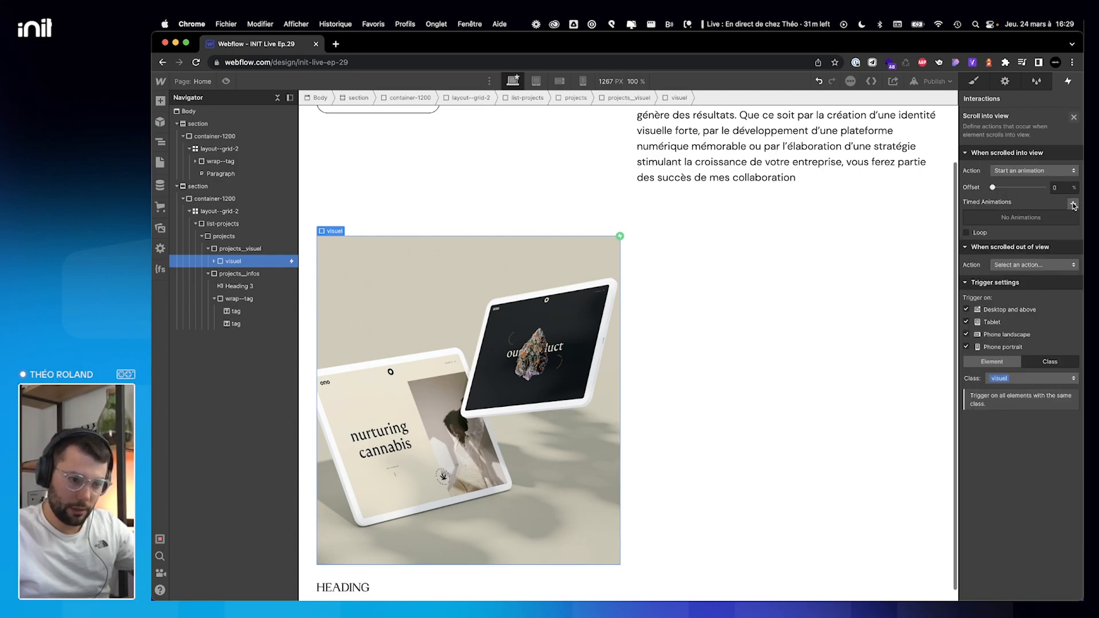
Create a timed animation for the scrolled-into-view action, with a name beginning "ALL | VISUEL Re".
click(1074, 205)
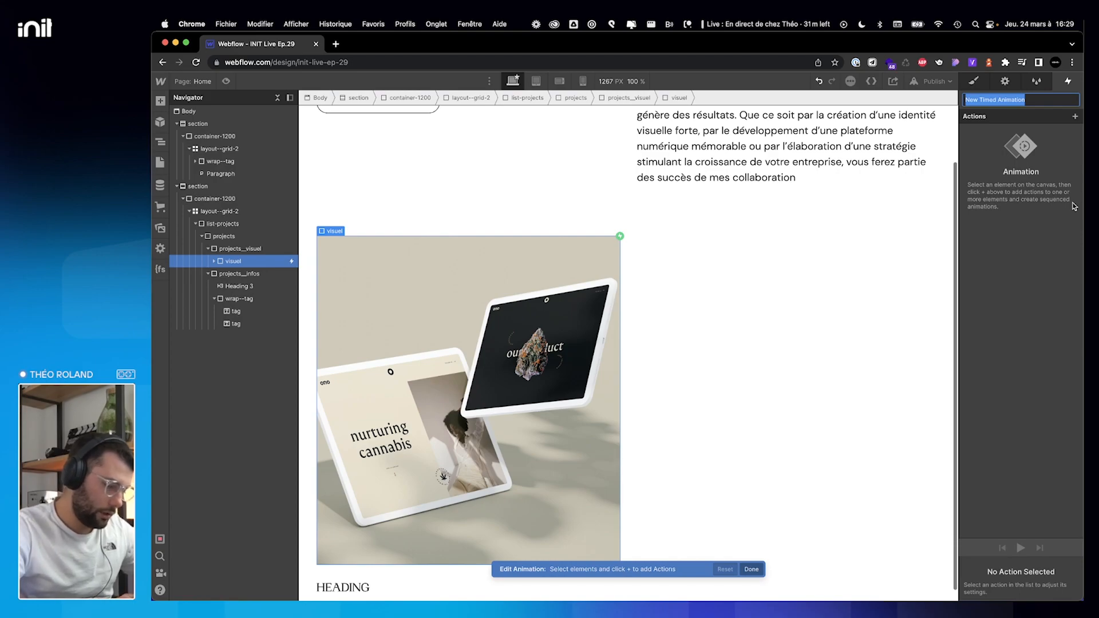
text(Al)
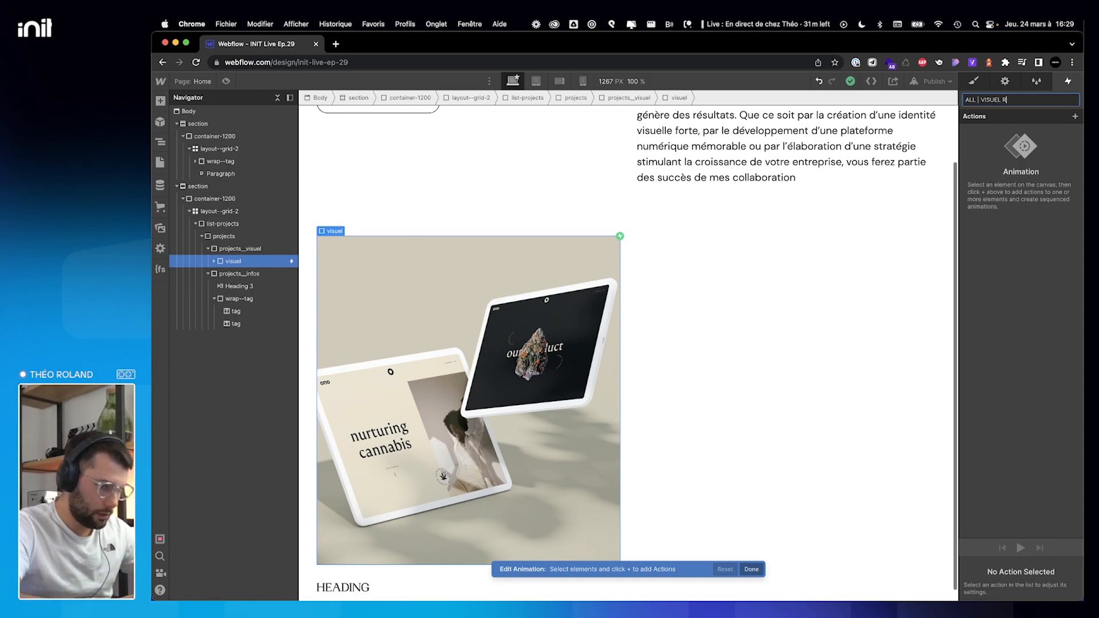
key(Return)
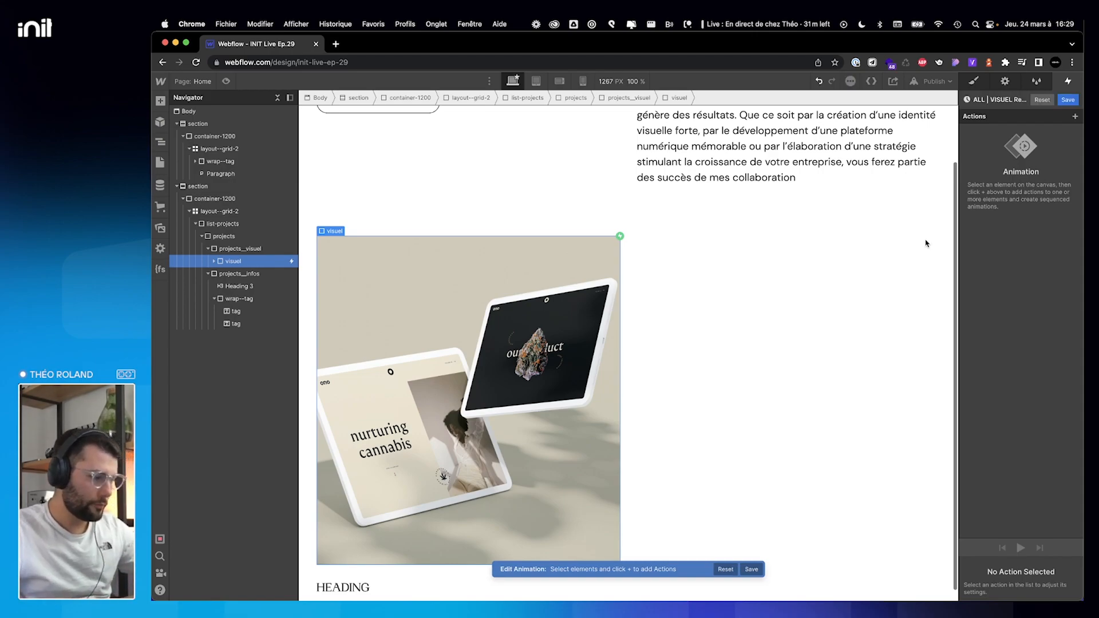
Expand the visuel block in the element tree and select visuel__mask as the element to animate.
click(213, 261)
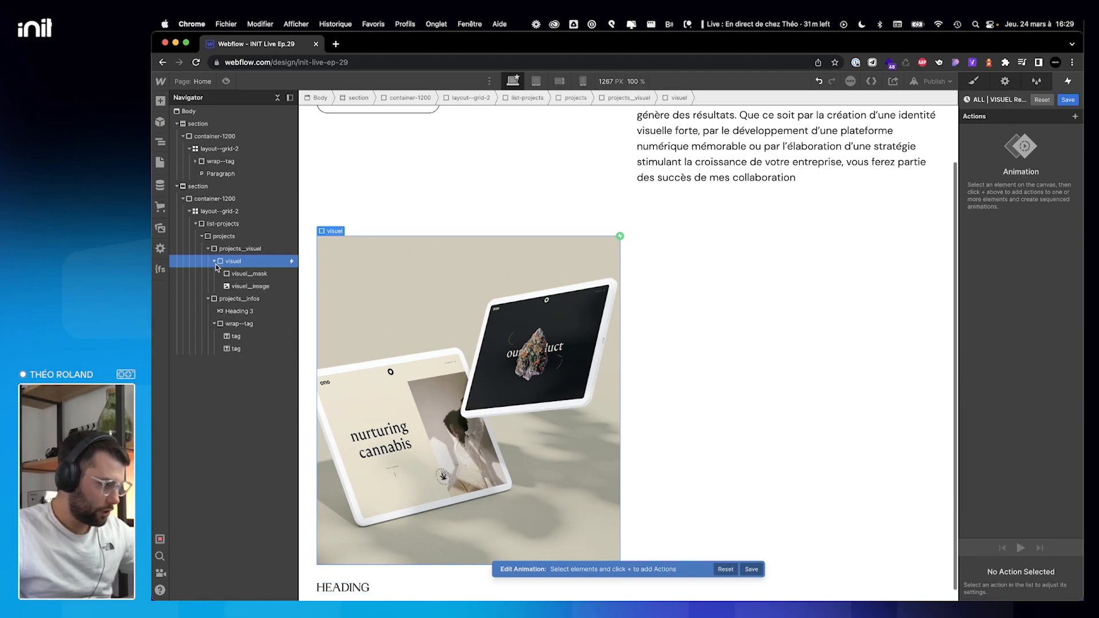
click(235, 275)
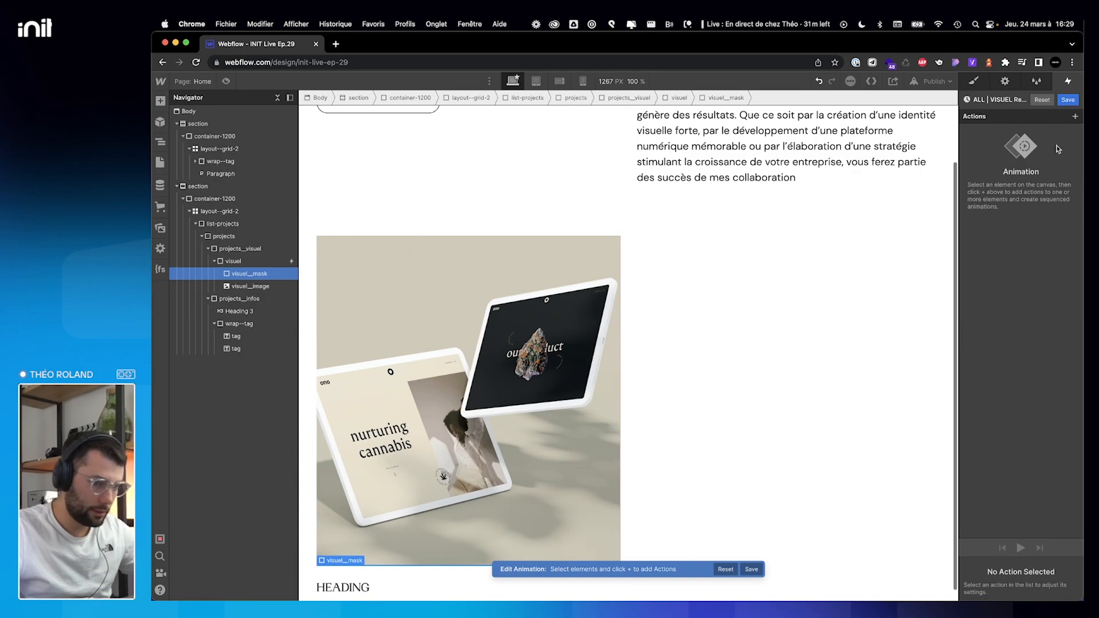
Add an Opacity action for visuel__image, set it to 0%, and make it the initial state.
click(246, 286)
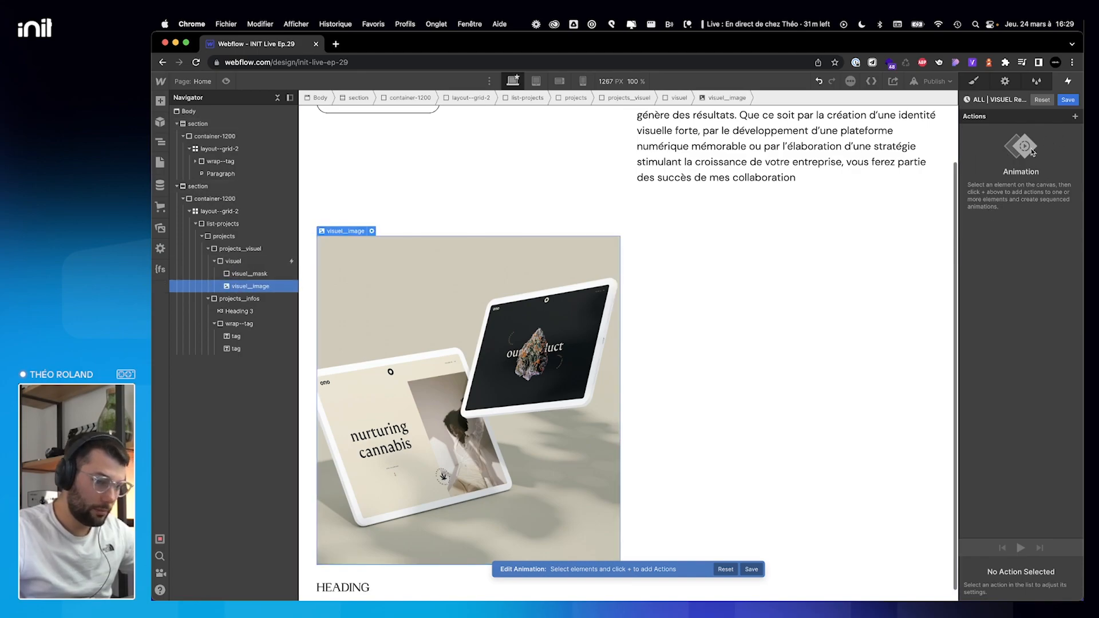
click(1076, 117)
click(1001, 210)
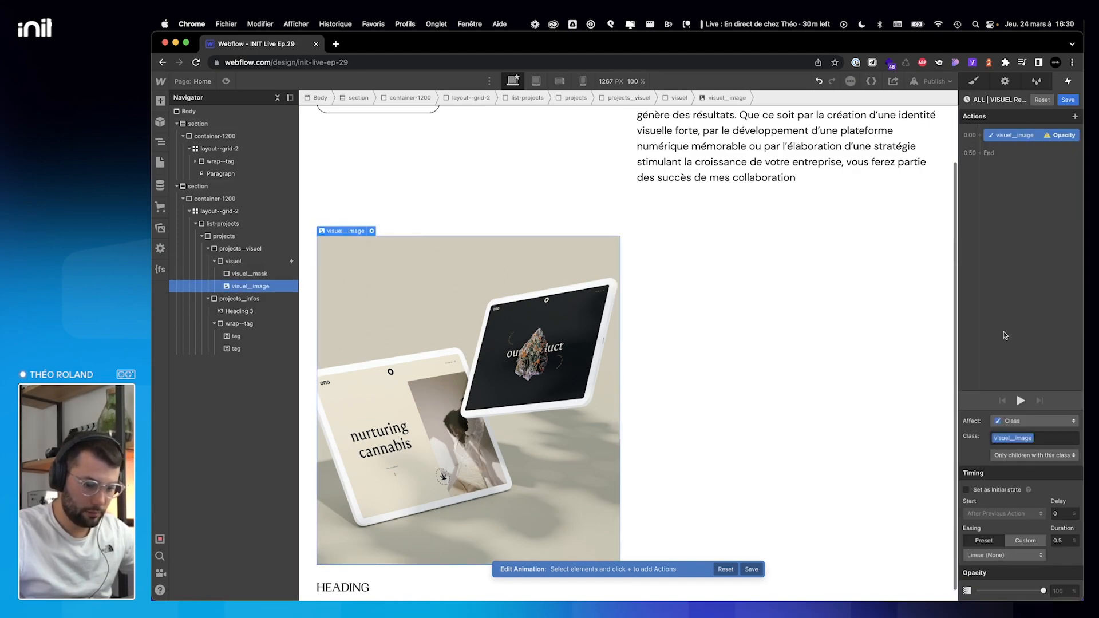
click(1060, 591)
text(0)
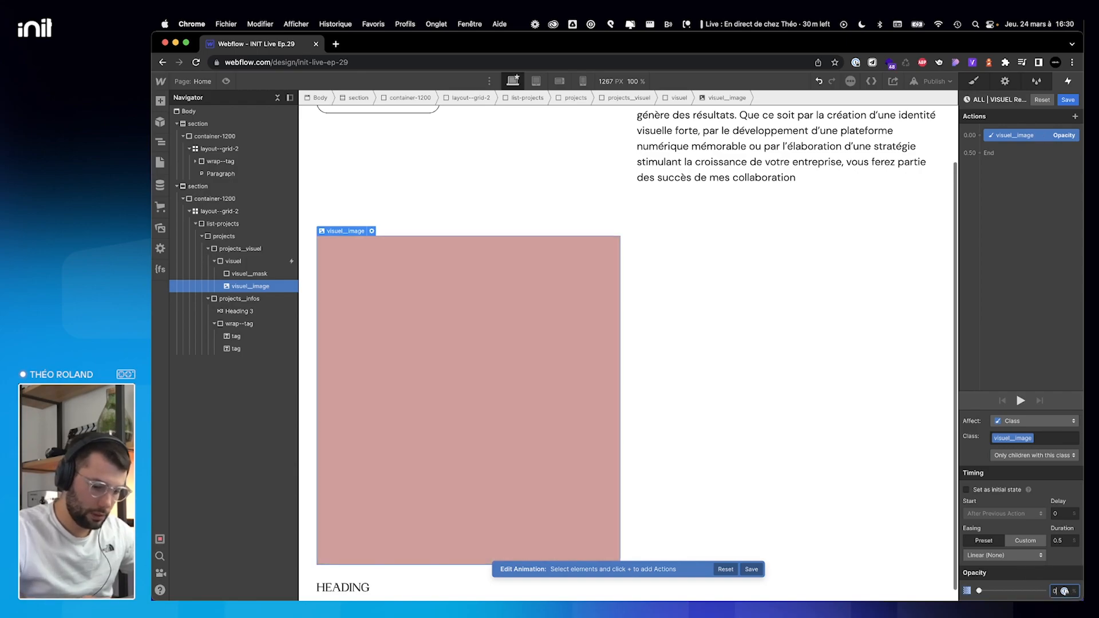
click(967, 491)
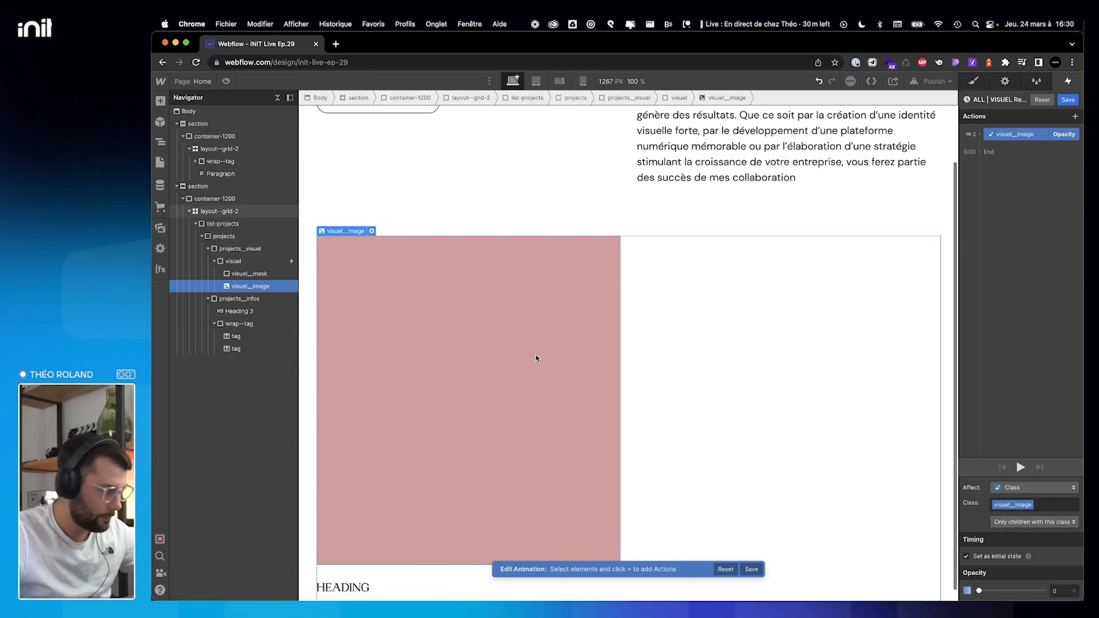
Add a Size action for visuel__mask to the initial state with its height set to 0%.
click(267, 278)
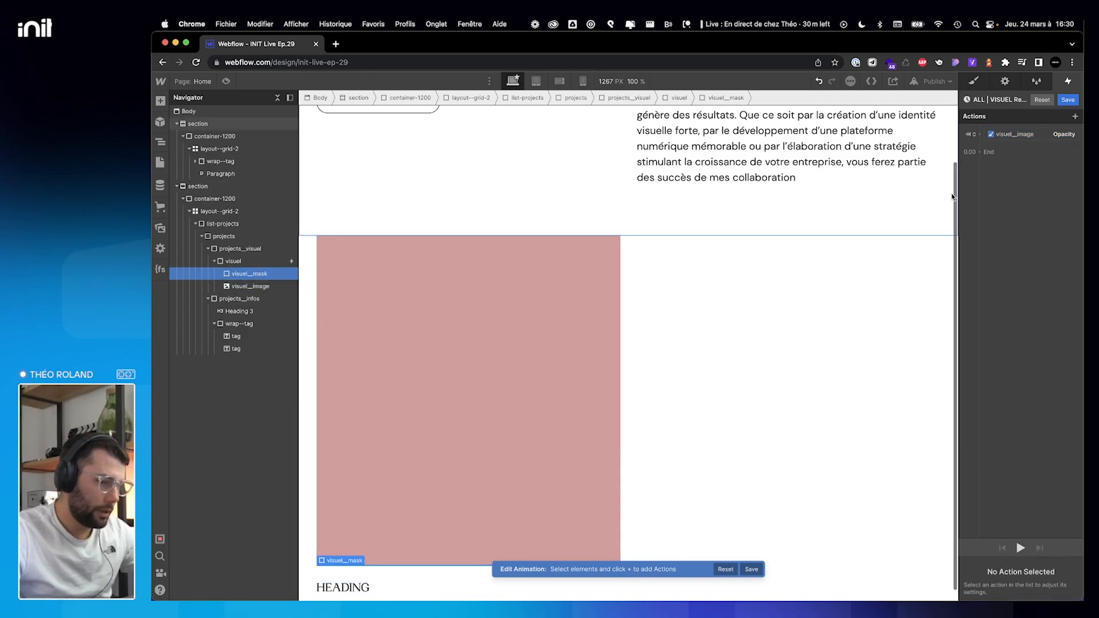
click(980, 134)
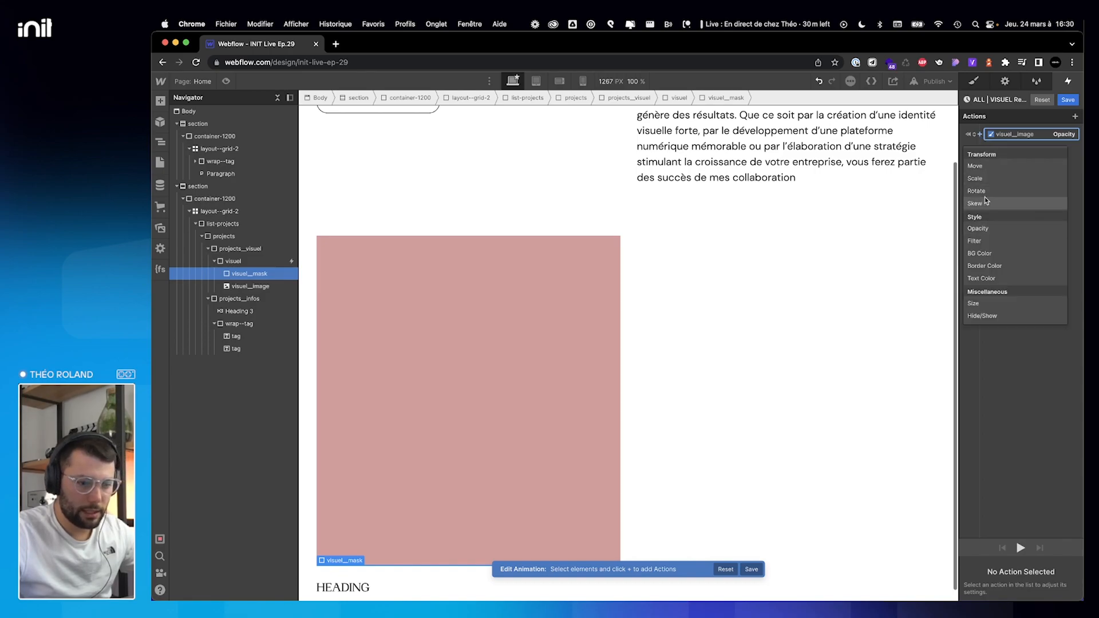
click(979, 304)
click(1054, 592)
key(Return)
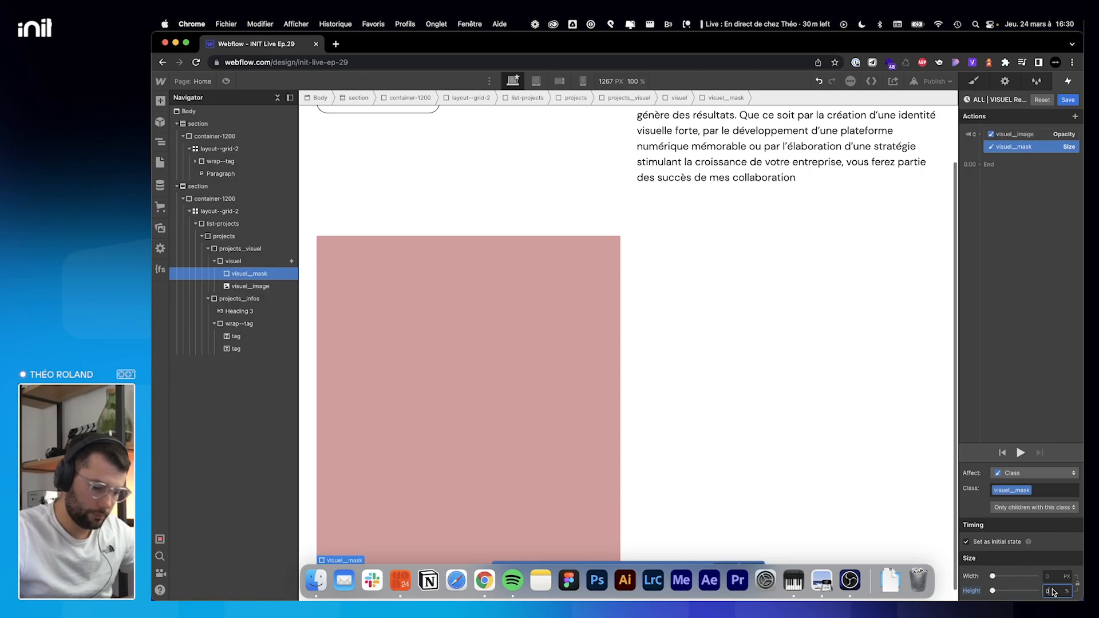
Add a second Size action for visuel__mask after the initial state, with its height set to 100%.
click(984, 156)
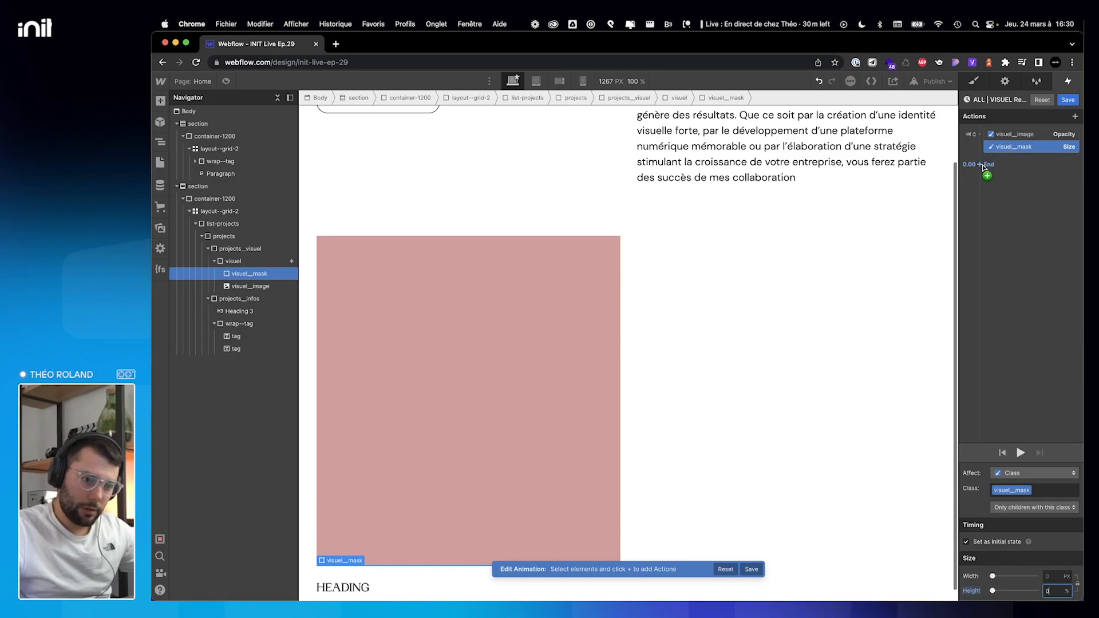
click(983, 334)
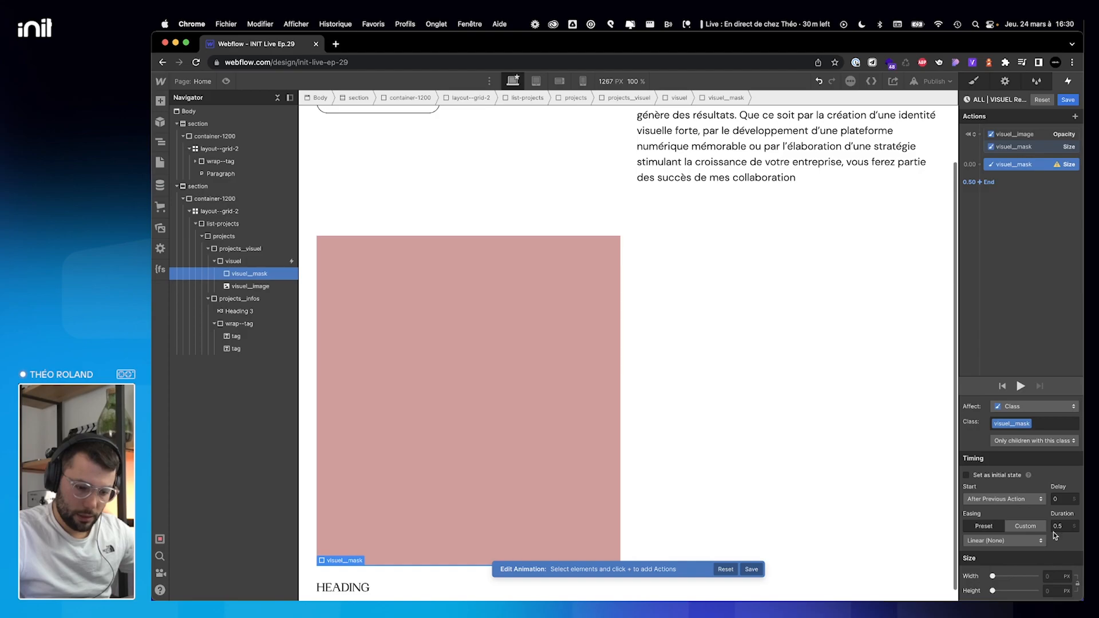
click(1054, 590)
text(100%)
key(Return)
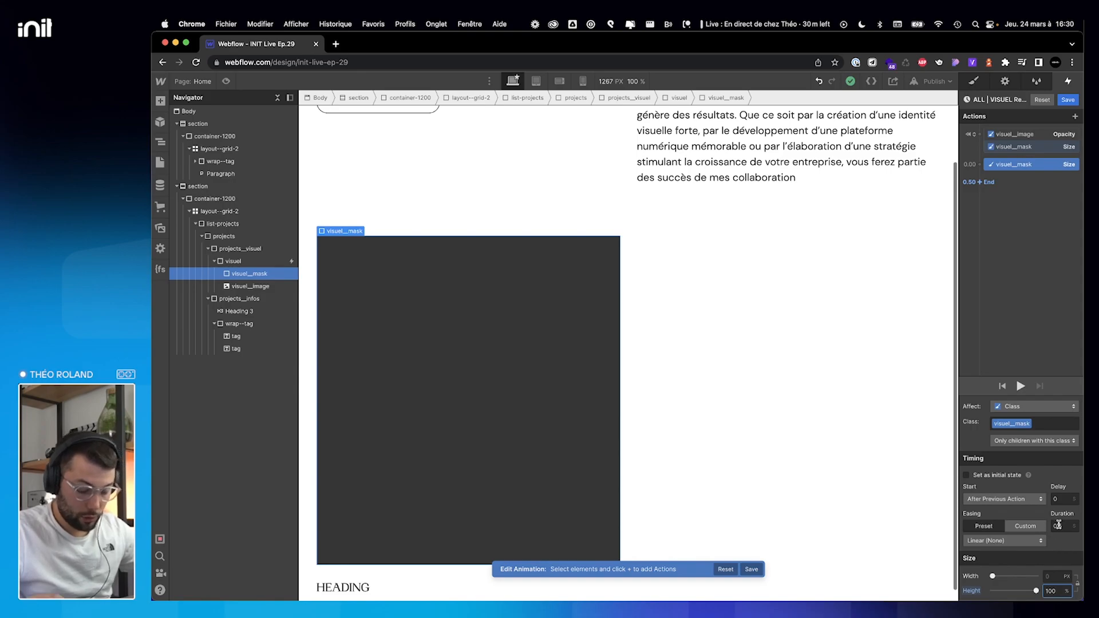
Set the easing of the mask's 100% height action to Out Expo.
click(1008, 542)
scroll(1003, 399, up, 5)
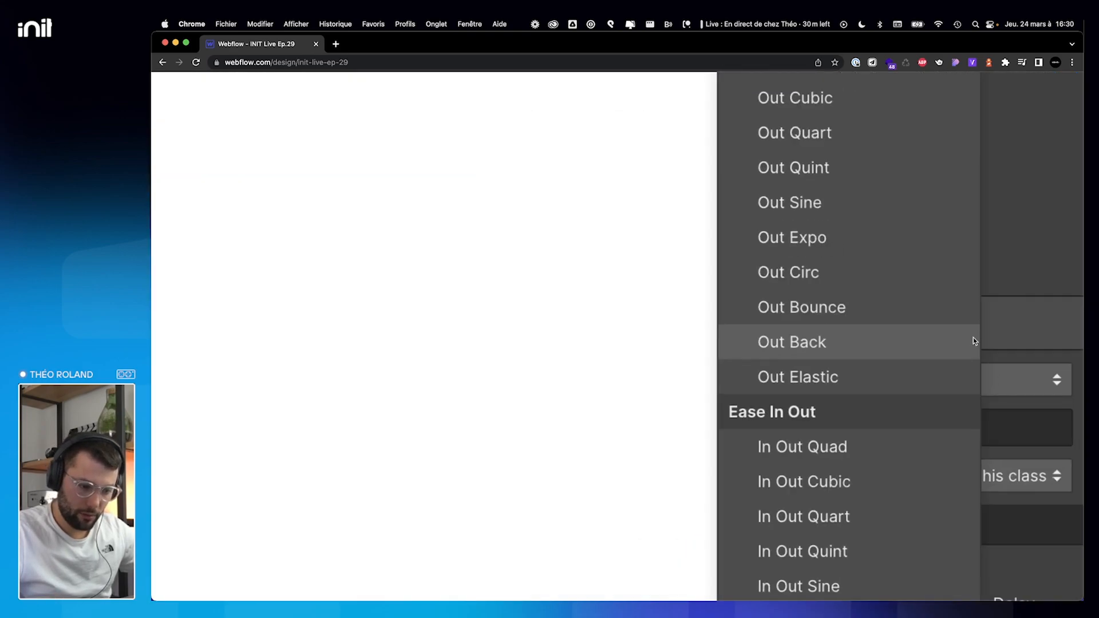
click(805, 232)
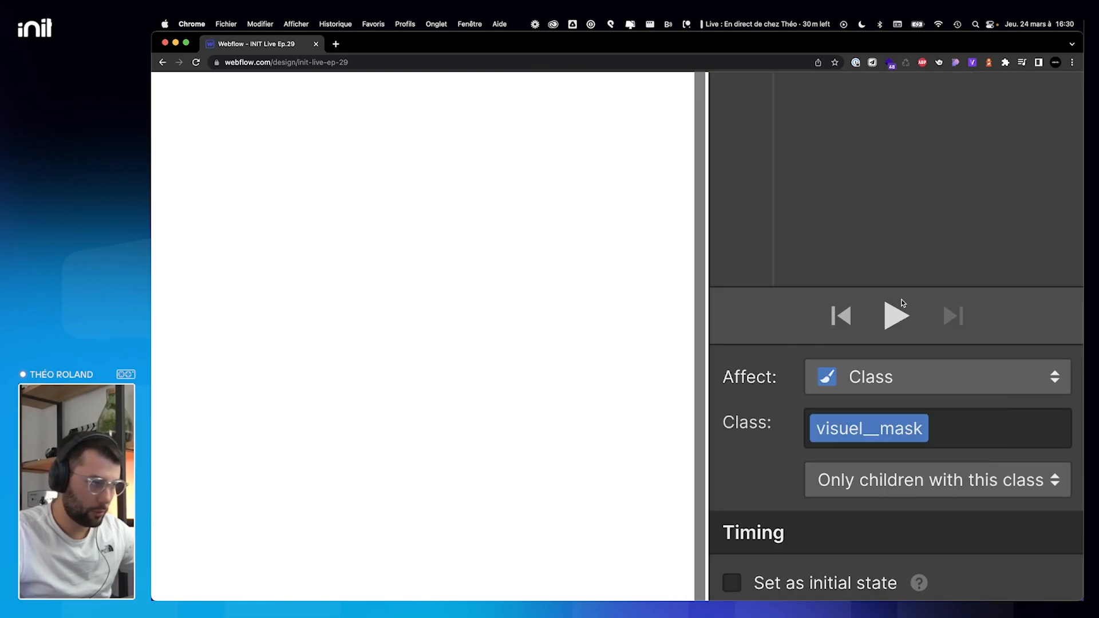
scroll(903, 307, down, 5)
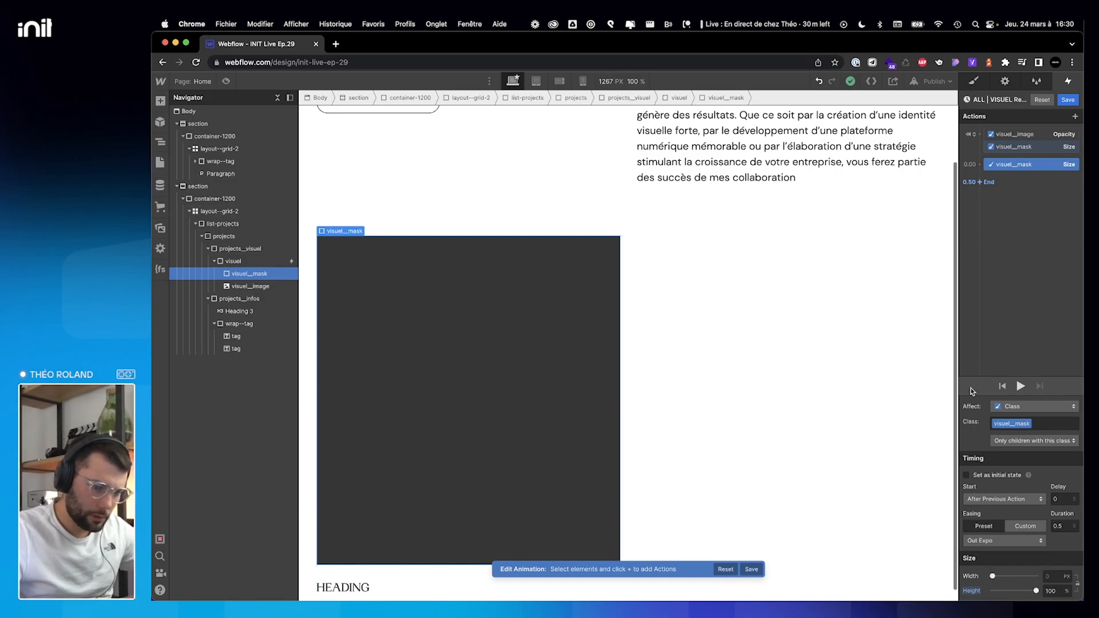
mouse_move(1018, 164)
mouse_down()
mouse_move(1017, 154)
mouse_move(981, 165)
mouse_up()
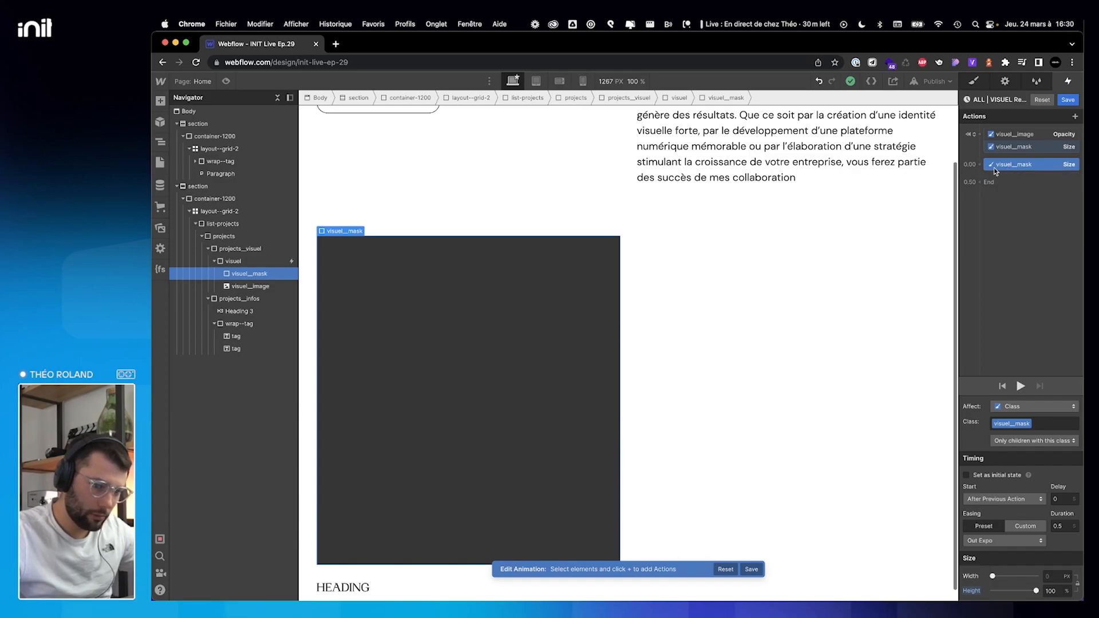
drag(994, 167, 990, 182)
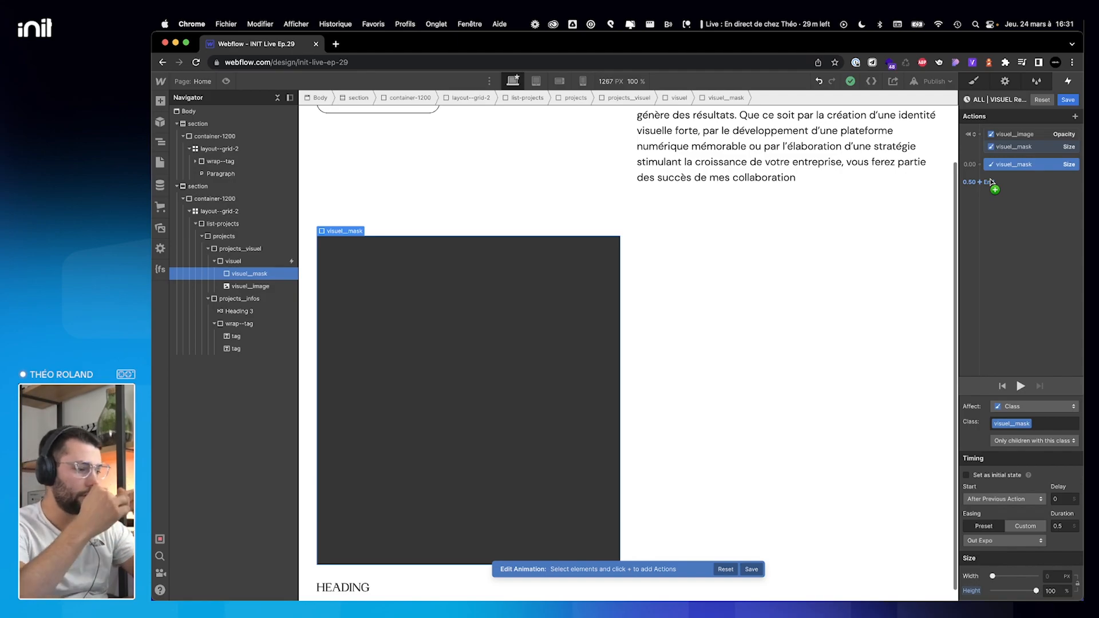
Switch to the ulys.design reference site, reload it to examine how the project images are revealed, and return to Webflow.
drag(990, 182, 990, 182)
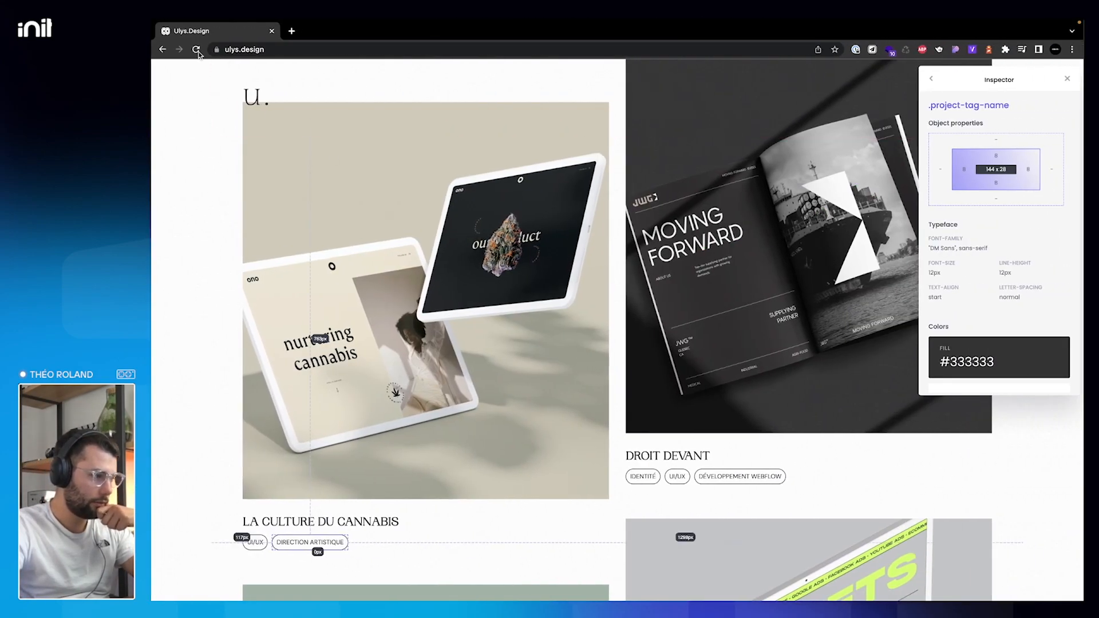
click(196, 50)
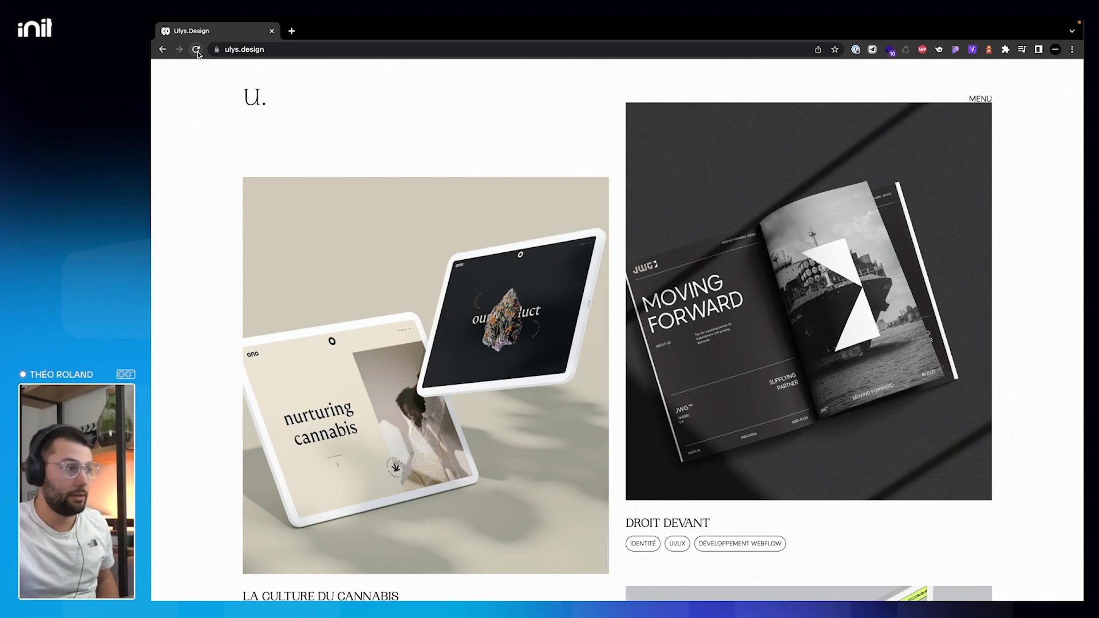
click(196, 50)
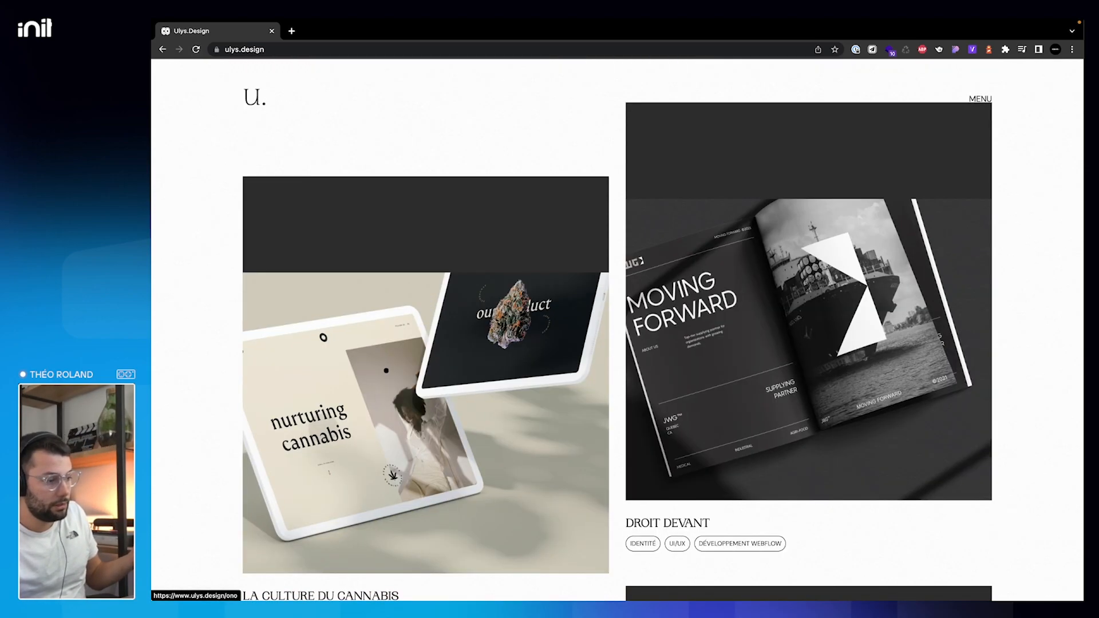
key(ctrl+Left)
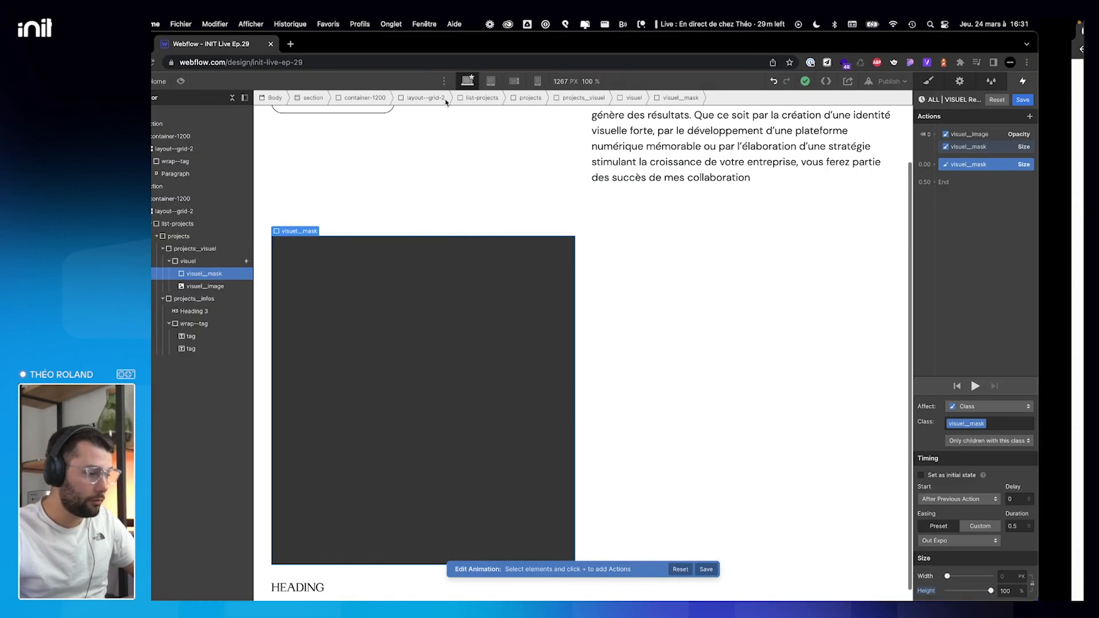
Add a Move action for visuel__mask at the end of the timeline with a vertical offset of 0% and a duration of 0 seconds.
scroll(881, 289, up, 3)
scroll(665, 297, down, 3)
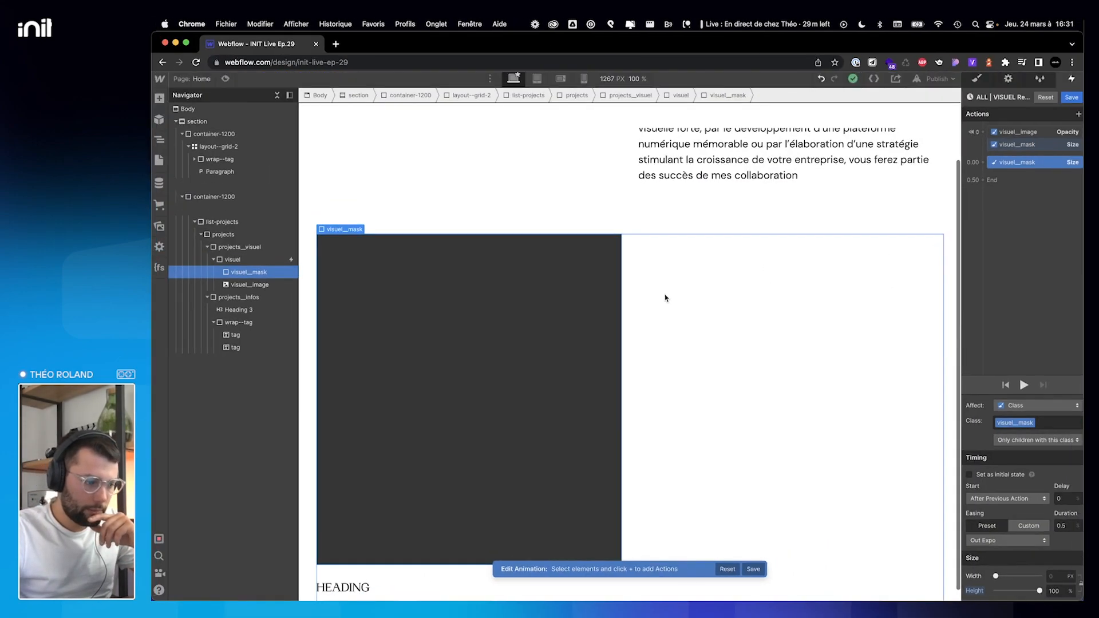
click(986, 183)
click(998, 212)
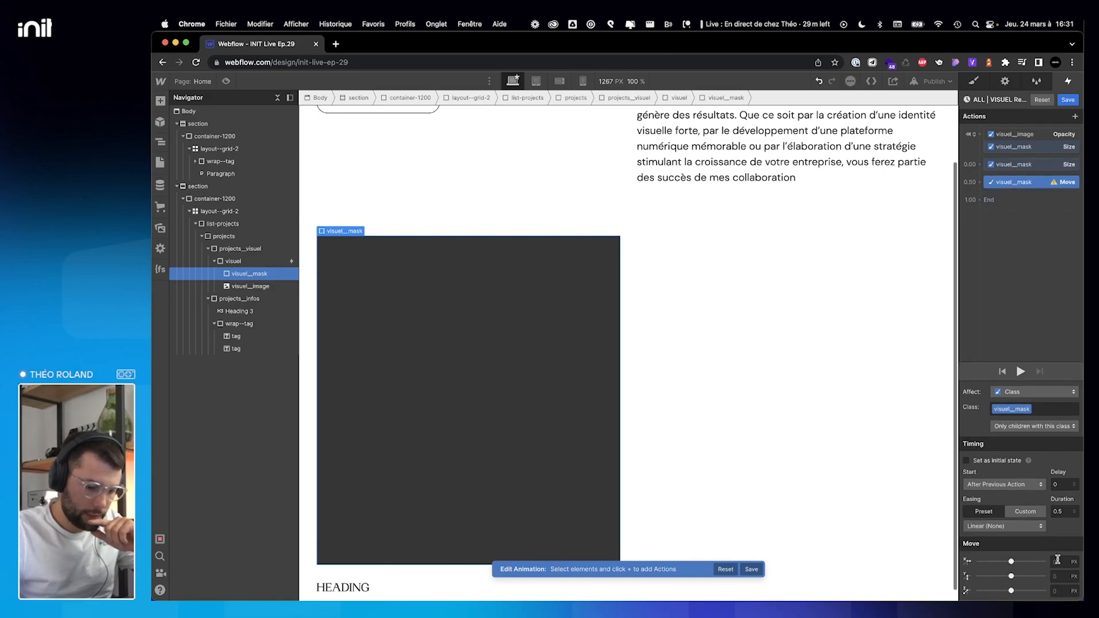
click(1056, 577)
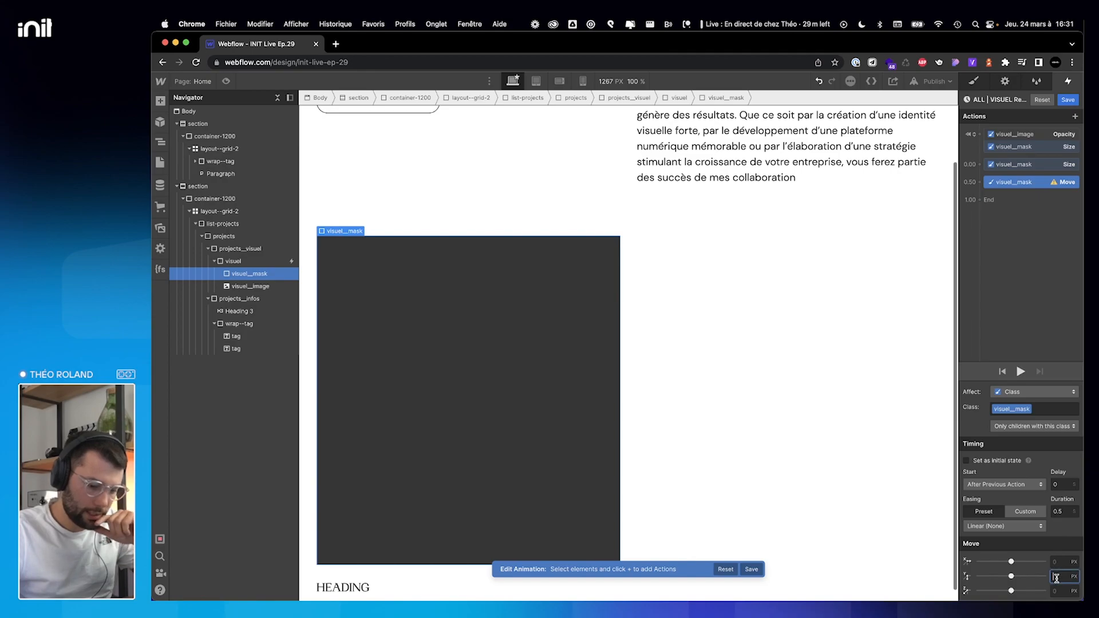
text(0%)
key(Return)
click(1063, 513)
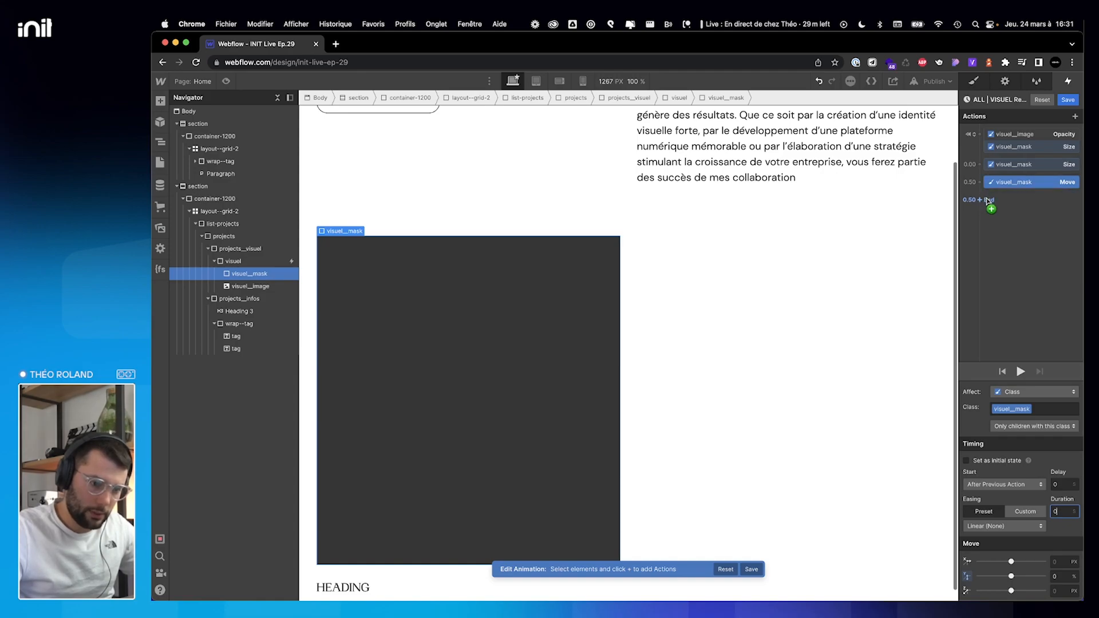
Add another Move action for visuel__mask at the end of the timeline with a vertical offset of -100%.
click(986, 201)
click(984, 232)
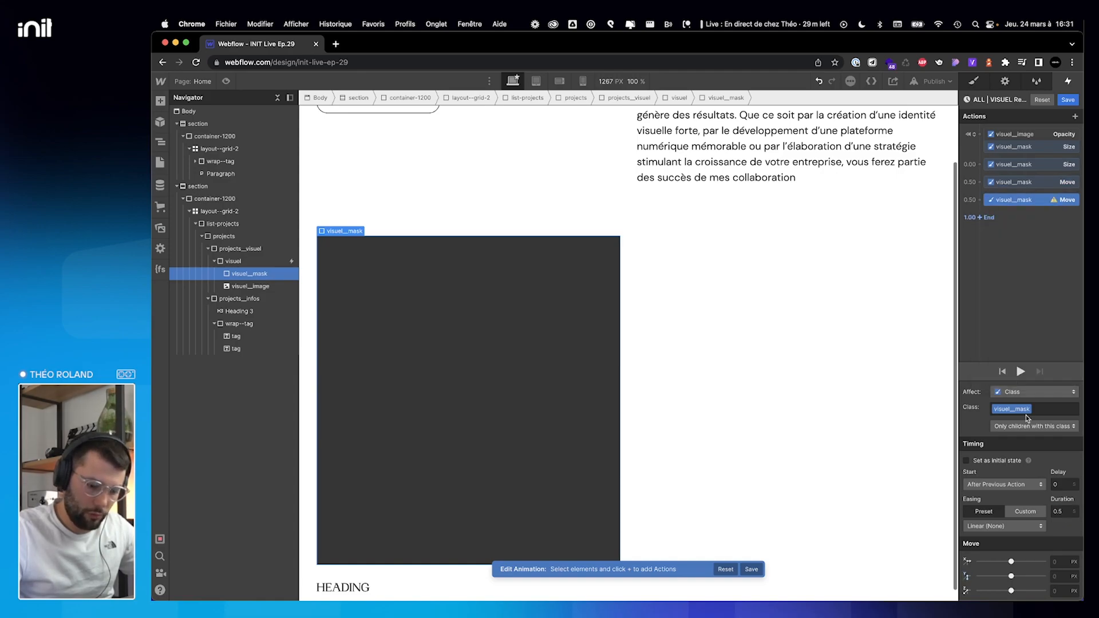
click(1058, 576)
text(-100%)
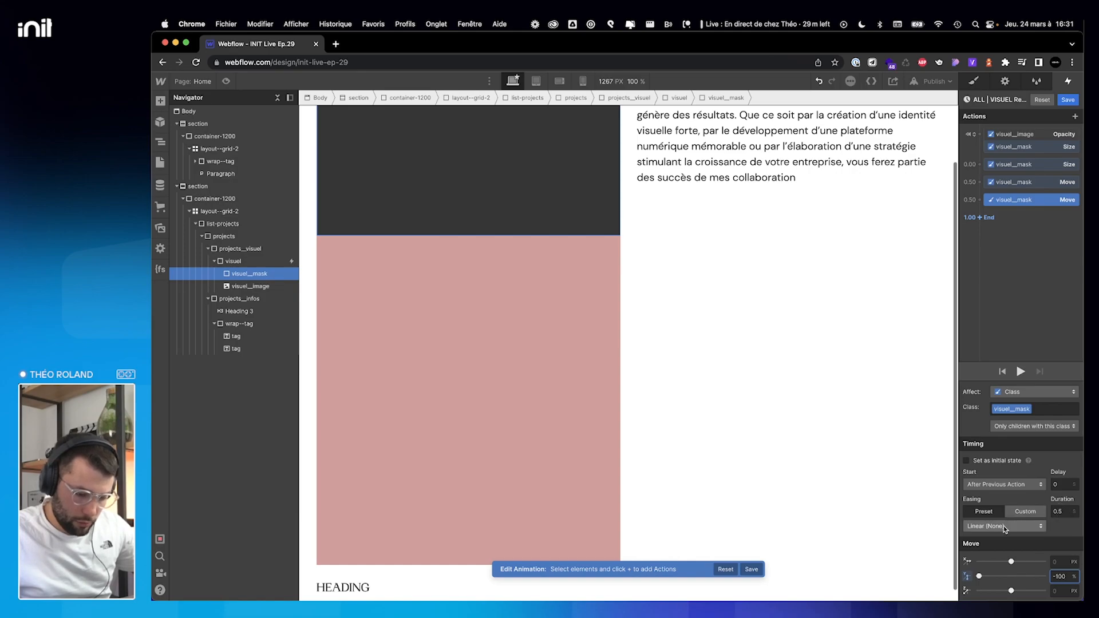
Try Out Expo easing on the mask's -100% move and play the animation.
click(1005, 526)
click(990, 356)
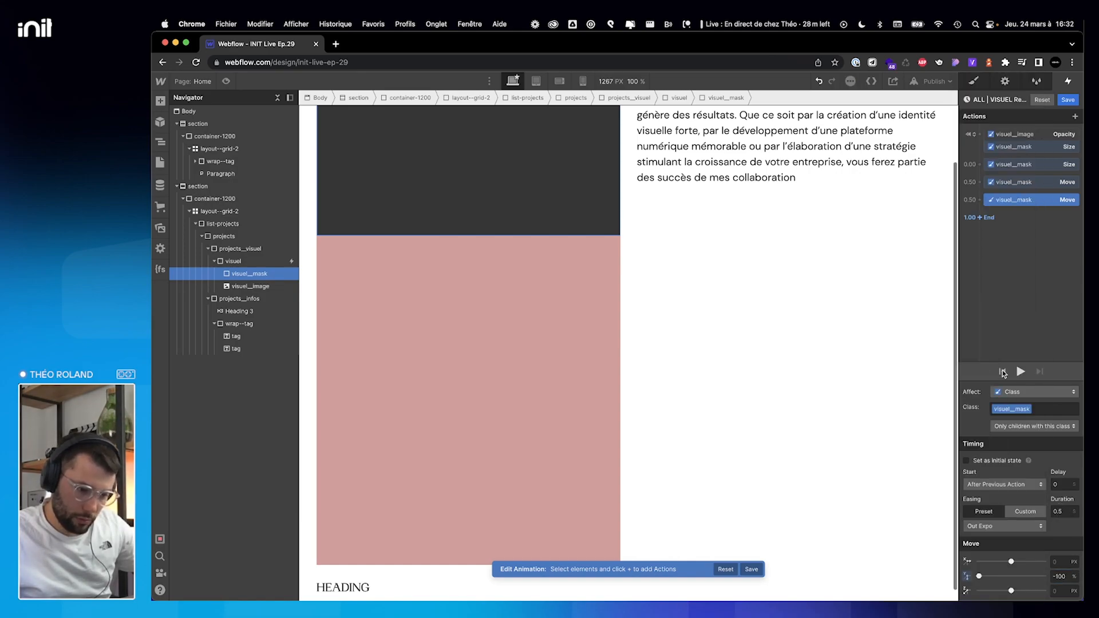
click(1021, 371)
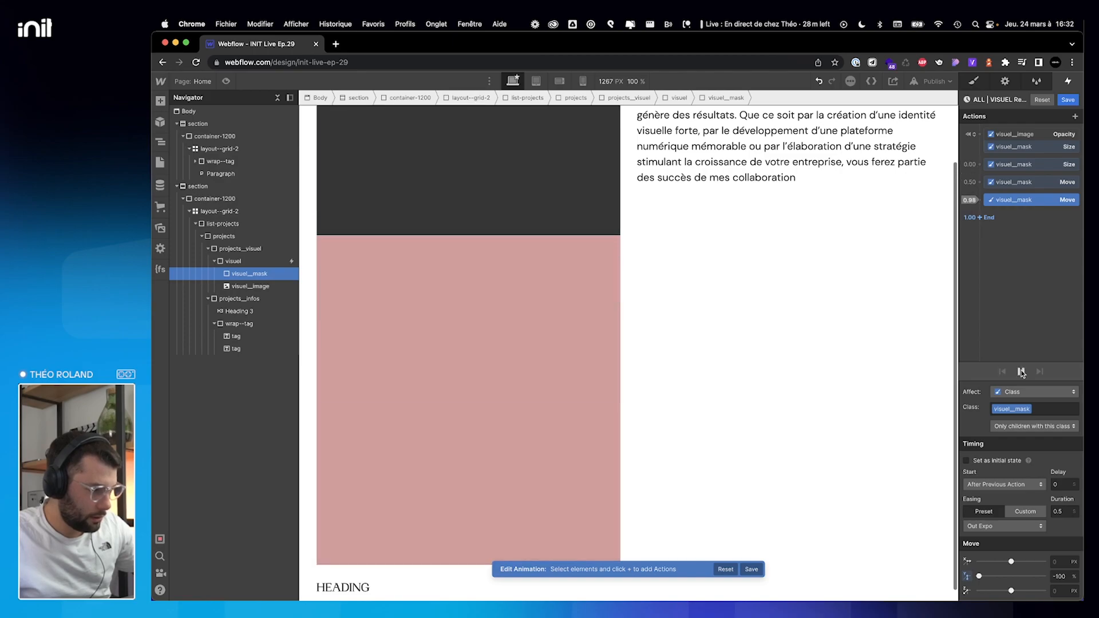
Set the easing of the mask's -100% move to In Expo and play the animation to check it.
click(1006, 526)
click(996, 231)
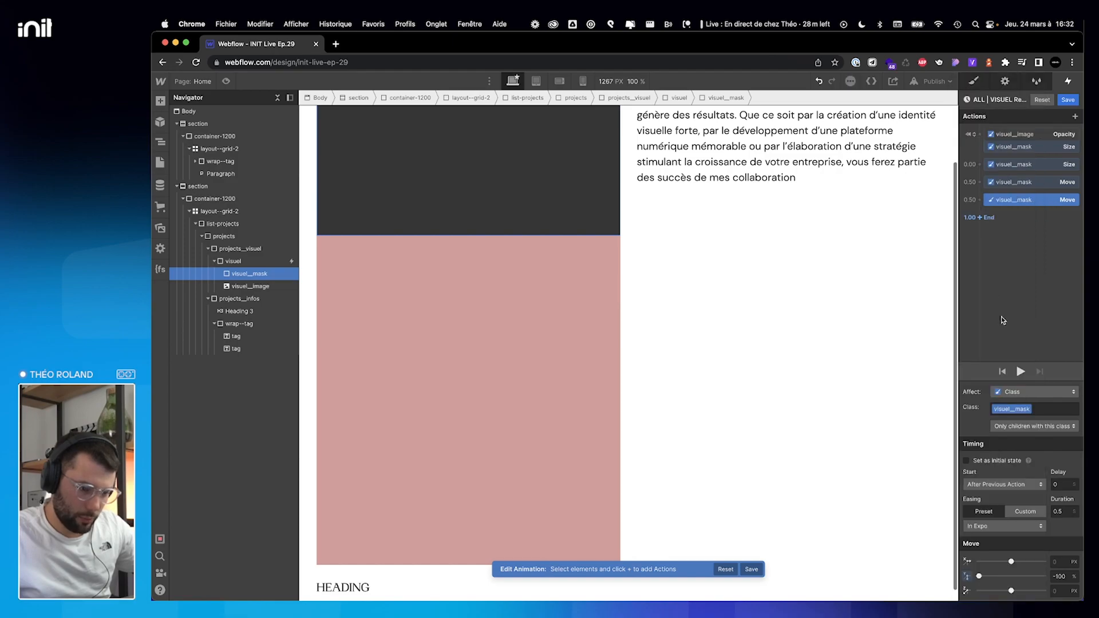
click(1022, 372)
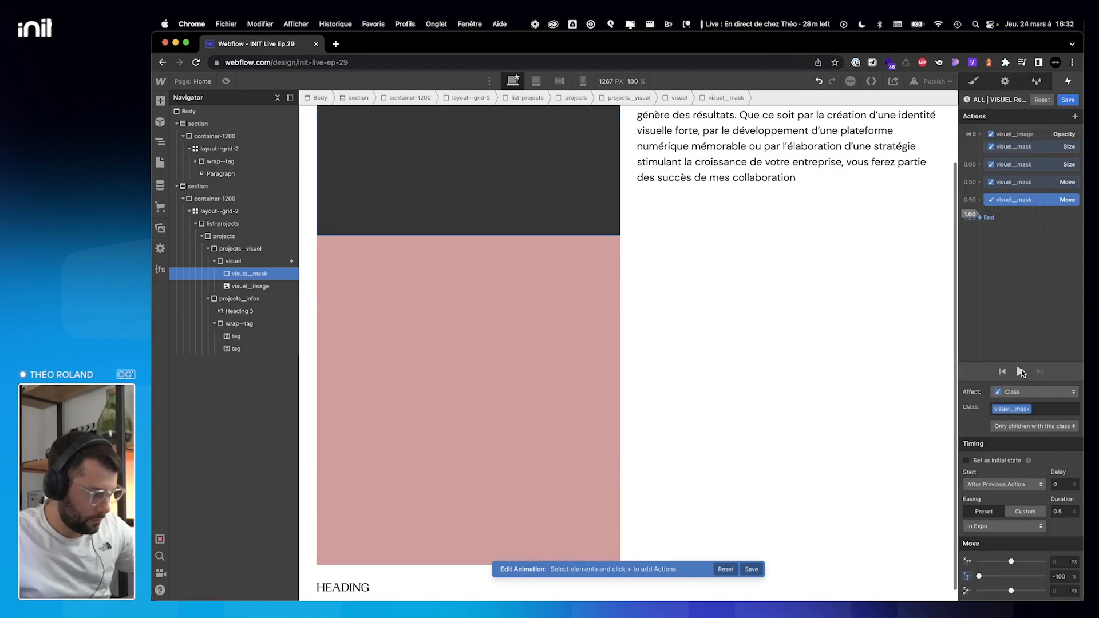
click(1022, 373)
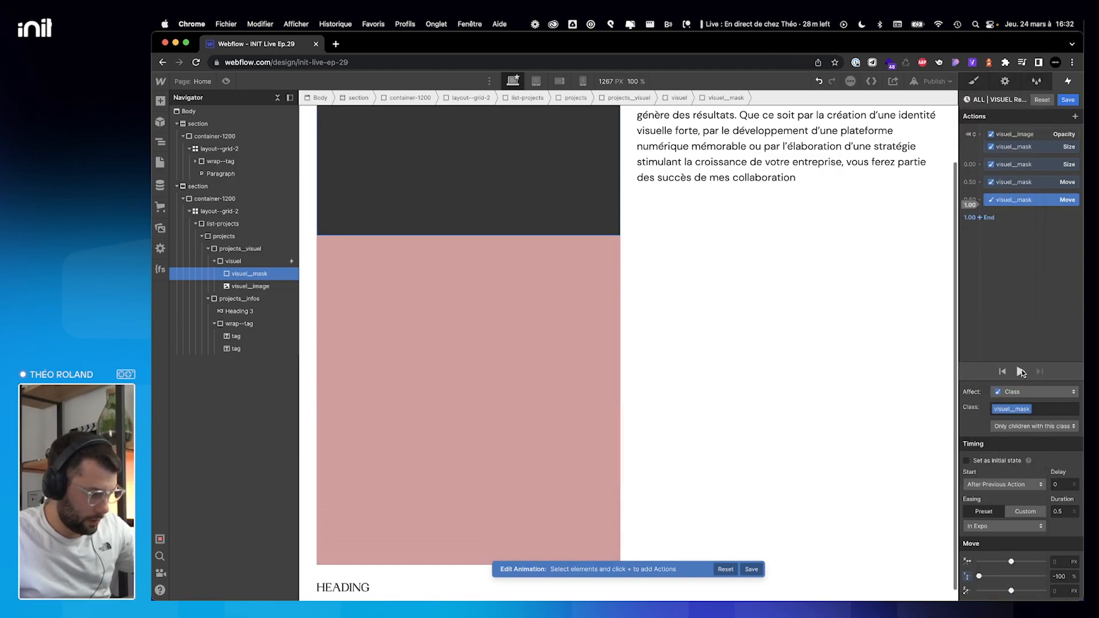
scroll(482, 172, down, 1)
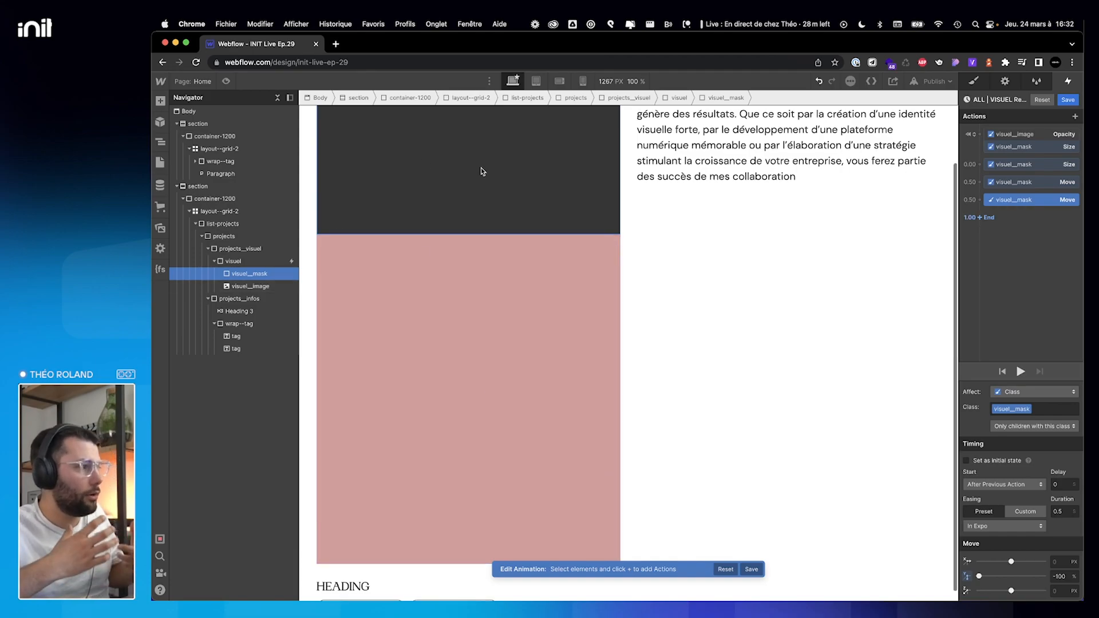
Save the reveal animation and set the overflow of the visuel block to hidden.
click(1068, 100)
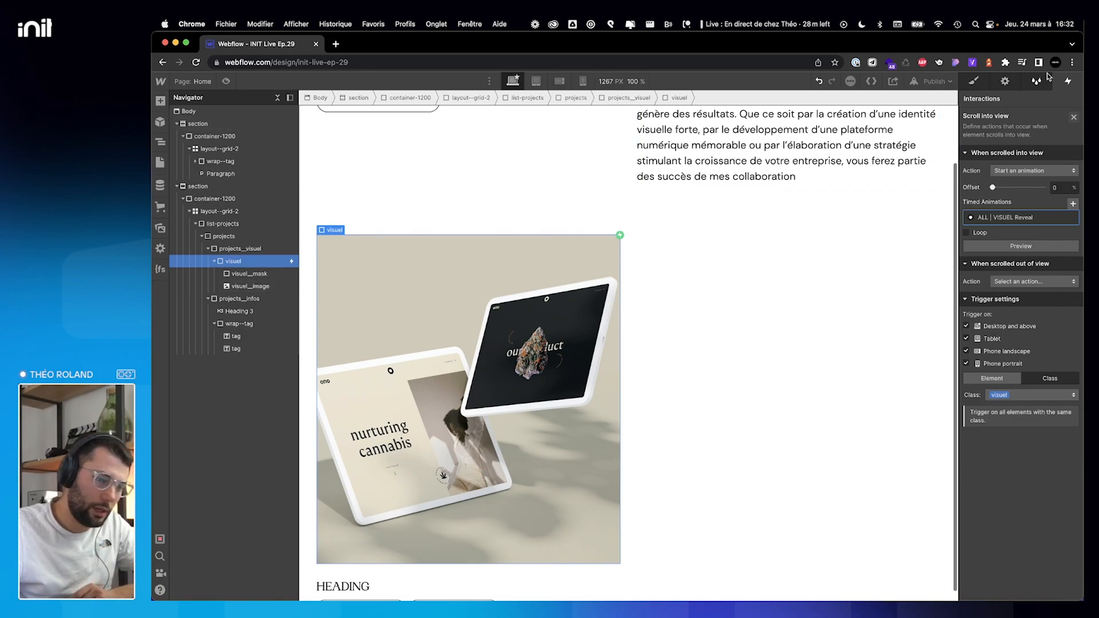
click(974, 81)
click(1024, 353)
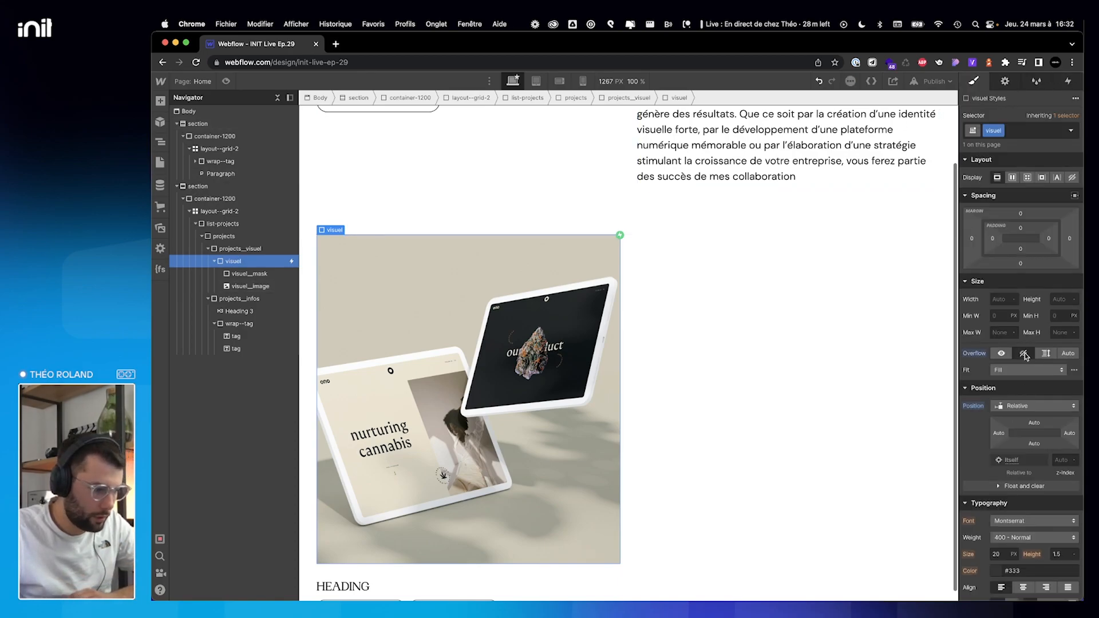
Reopen the ALL | VISUEL Reveal animation from the scroll into view trigger and play it.
click(1068, 81)
click(994, 147)
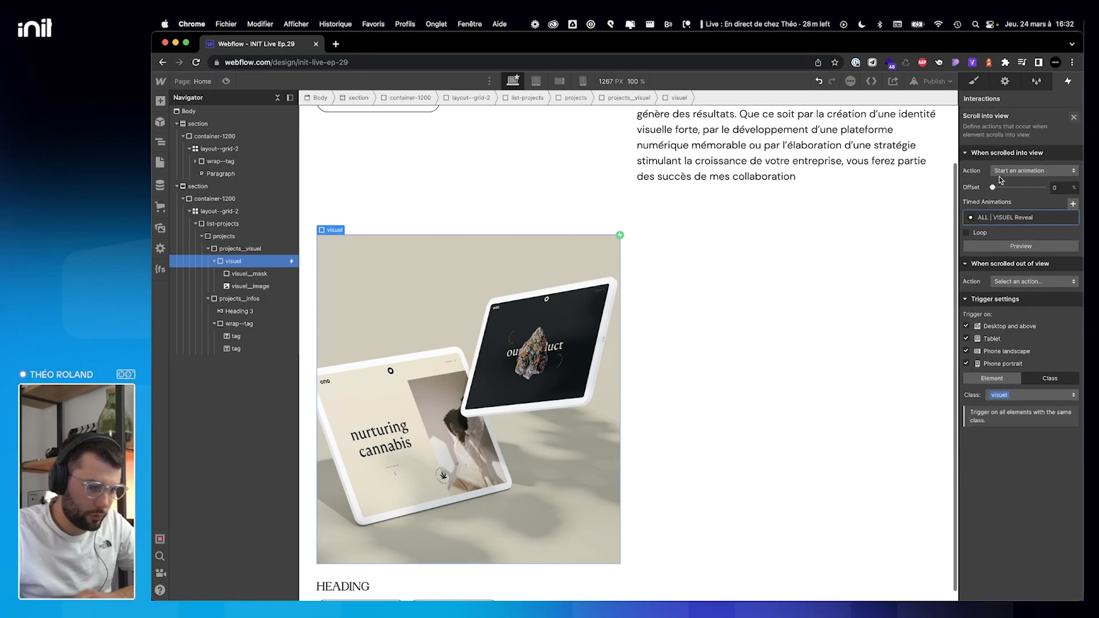
click(1009, 218)
click(1020, 548)
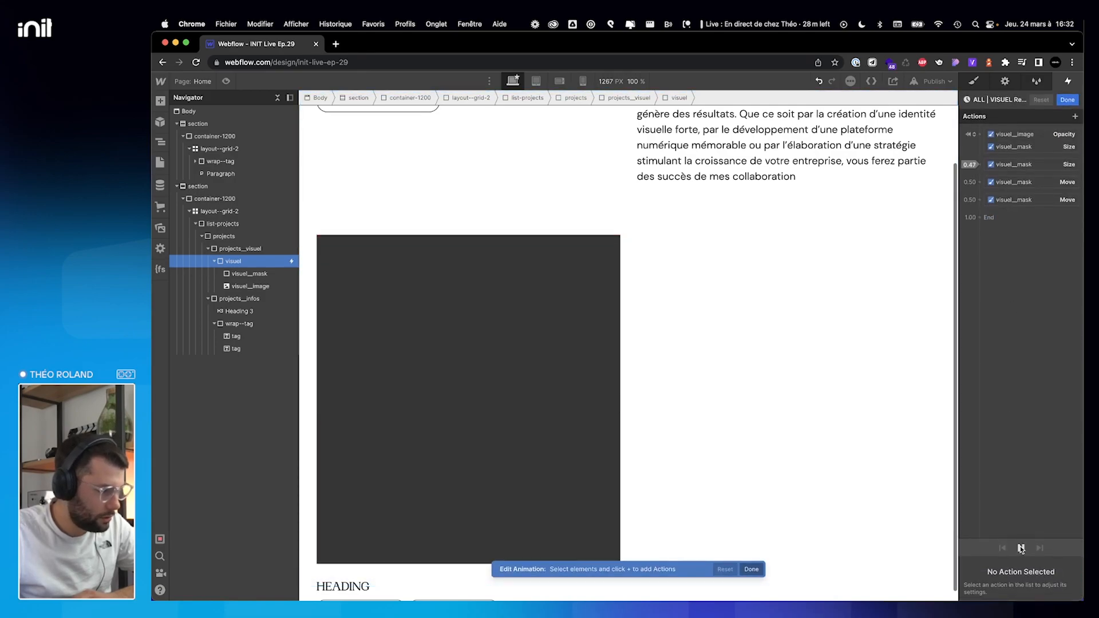
Set the duration of the mask's -100% move to 0.8 seconds and play the animation.
click(1025, 200)
click(1061, 512)
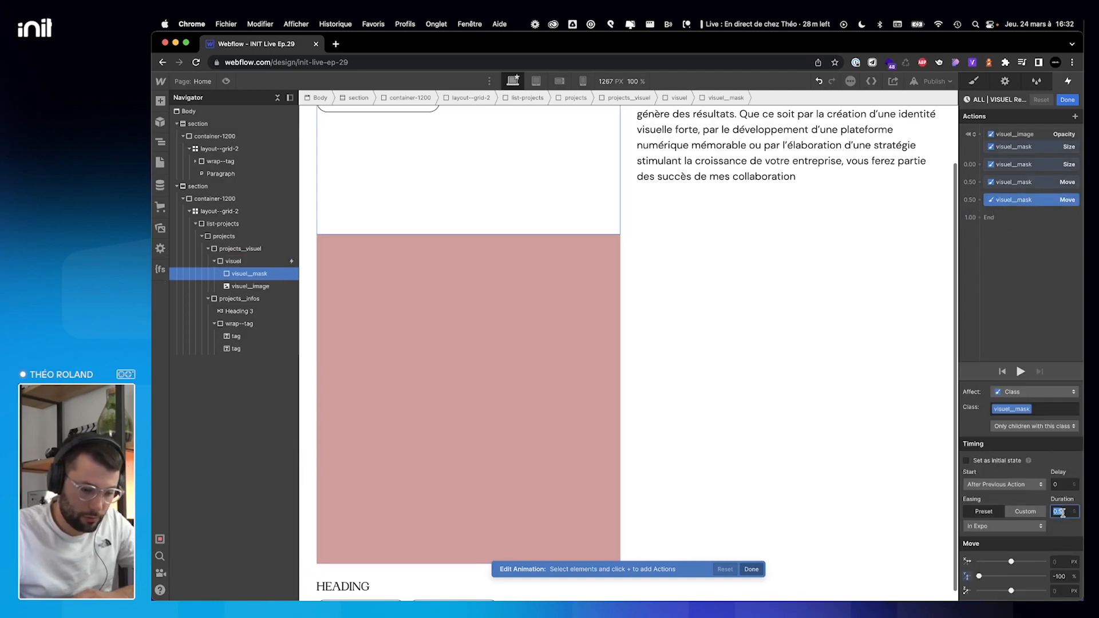
key(BackSpace)
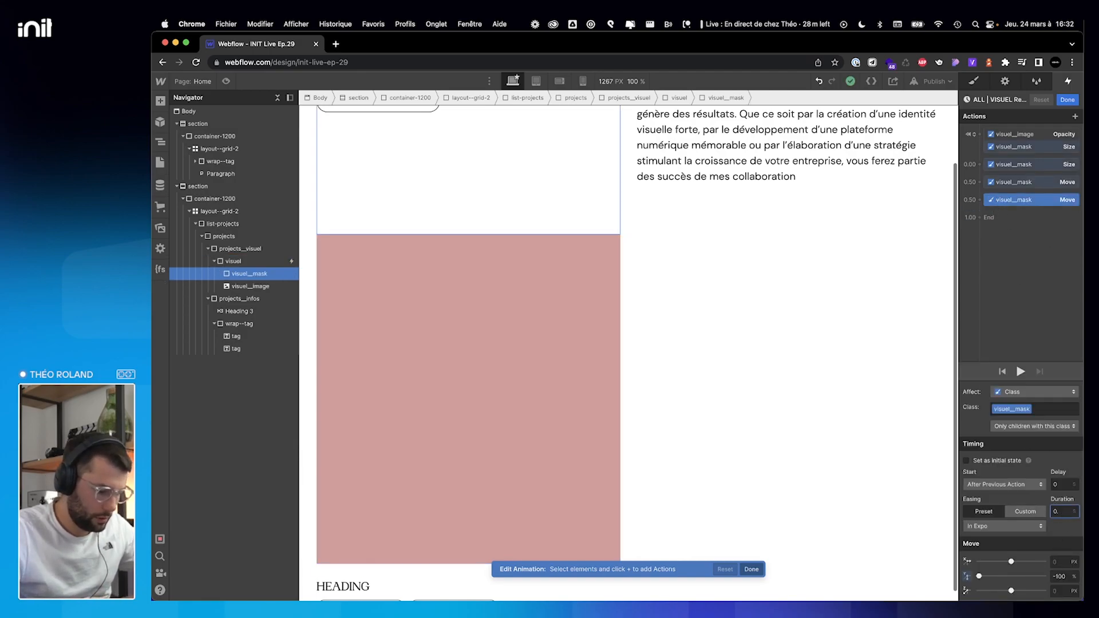
click(1021, 372)
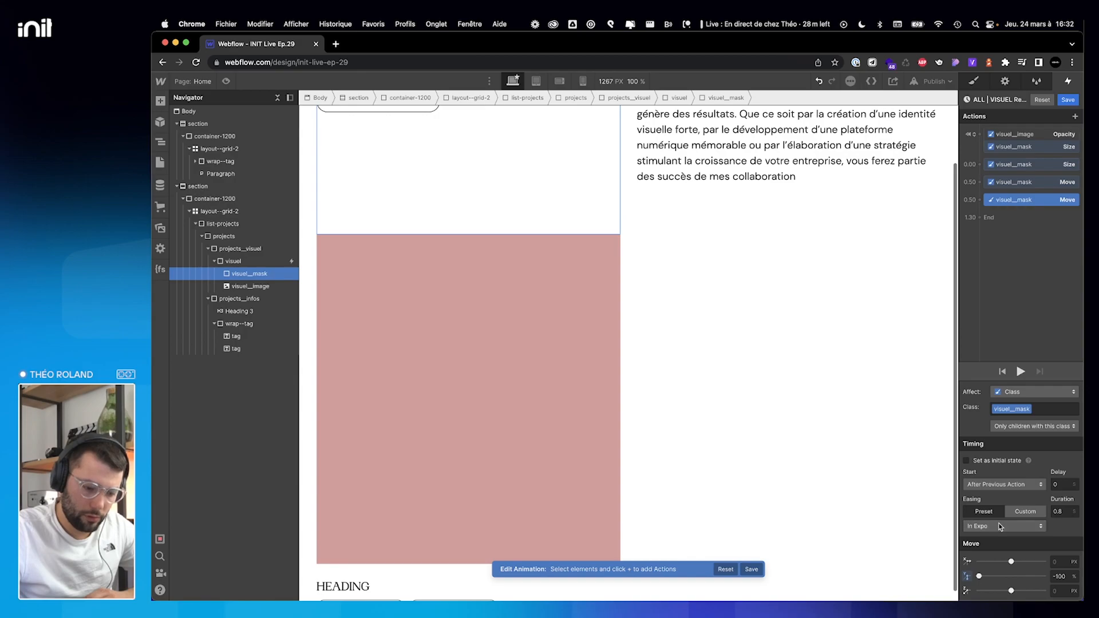
Try In Quint easing on the mask's -100% move and play the animation.
click(999, 526)
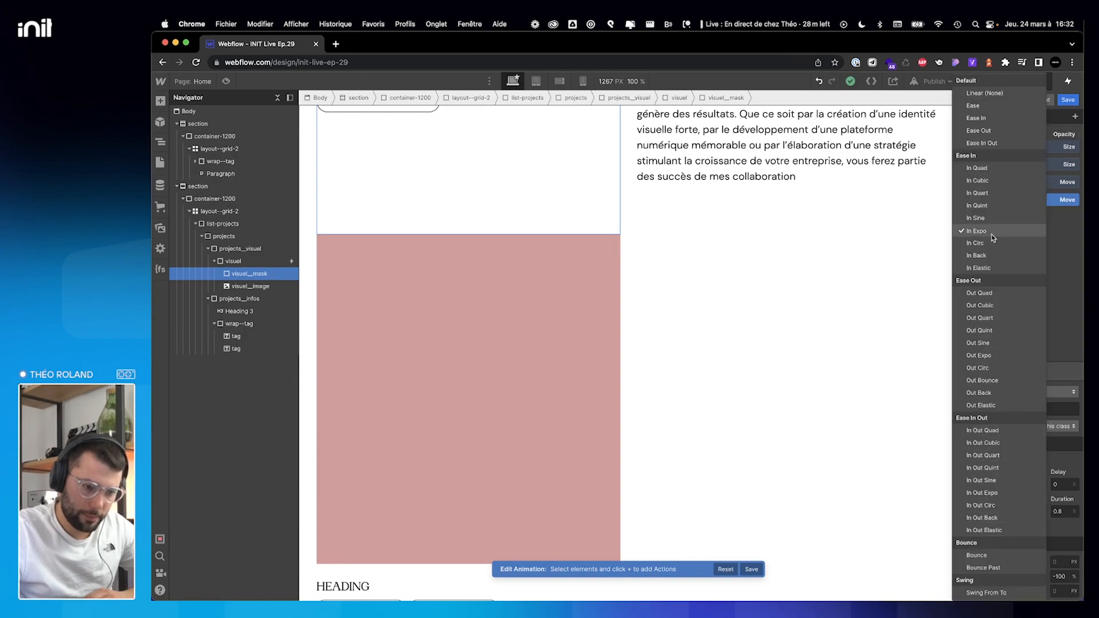
click(986, 205)
click(1023, 372)
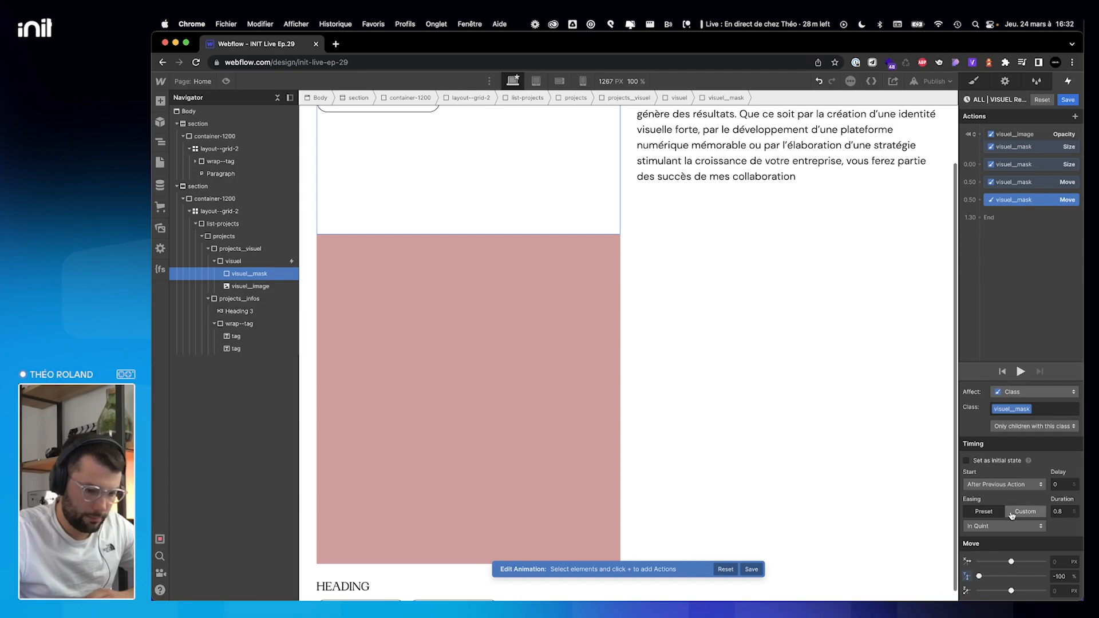
Change the easing of the mask's -100% move to In Out Quint and play the animation to check it.
click(1013, 526)
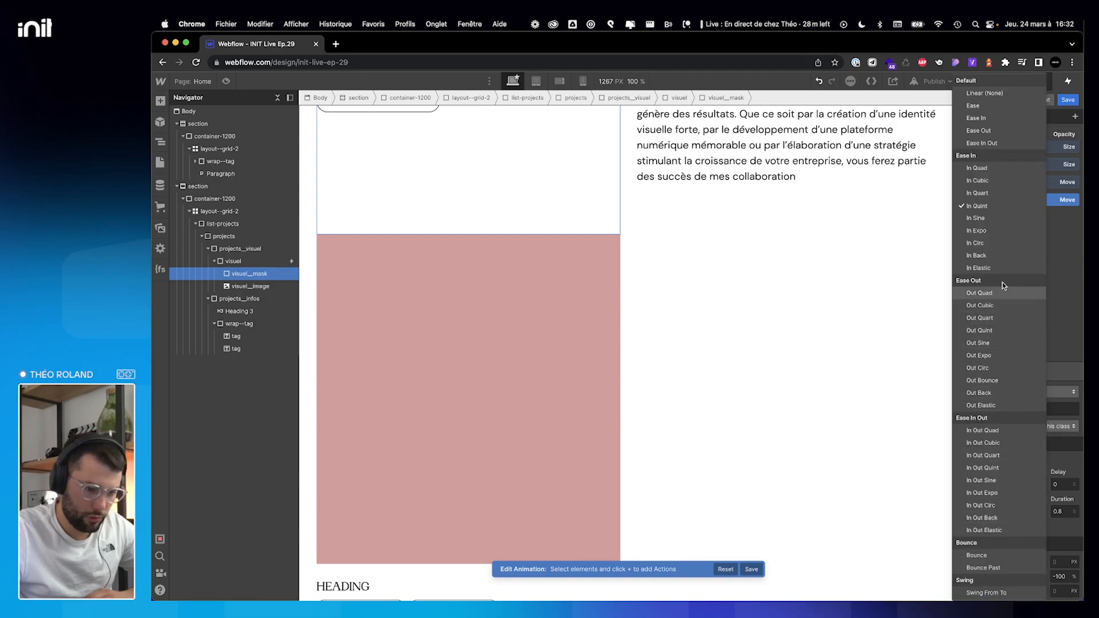
click(994, 469)
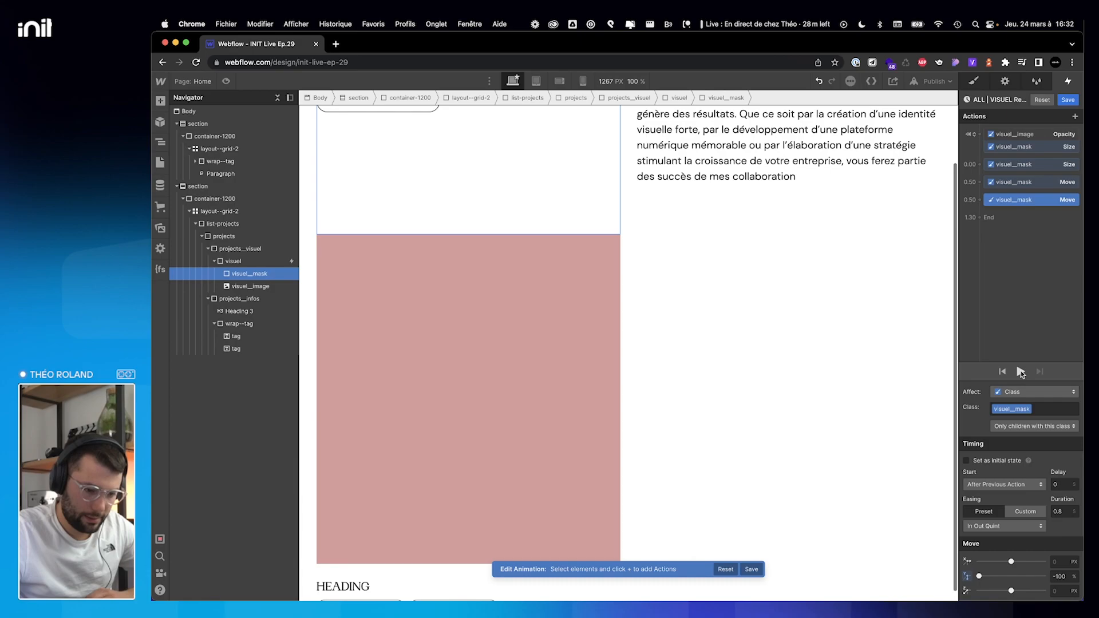
click(1021, 372)
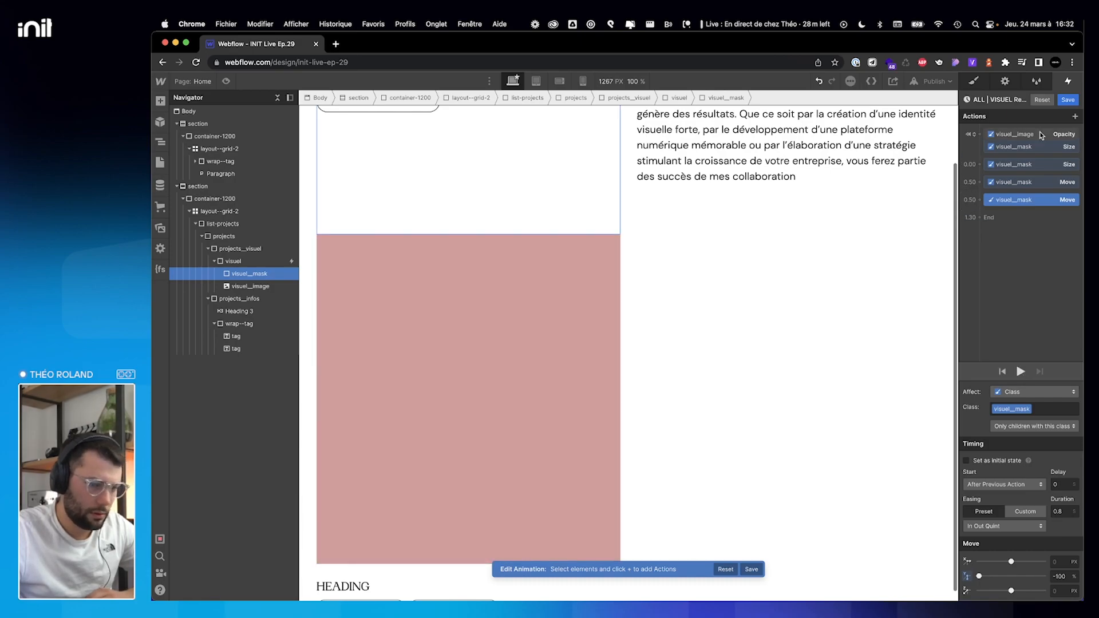
Set the easing of the mask's 100% height size action to In Out Quint and play the animation.
click(1026, 166)
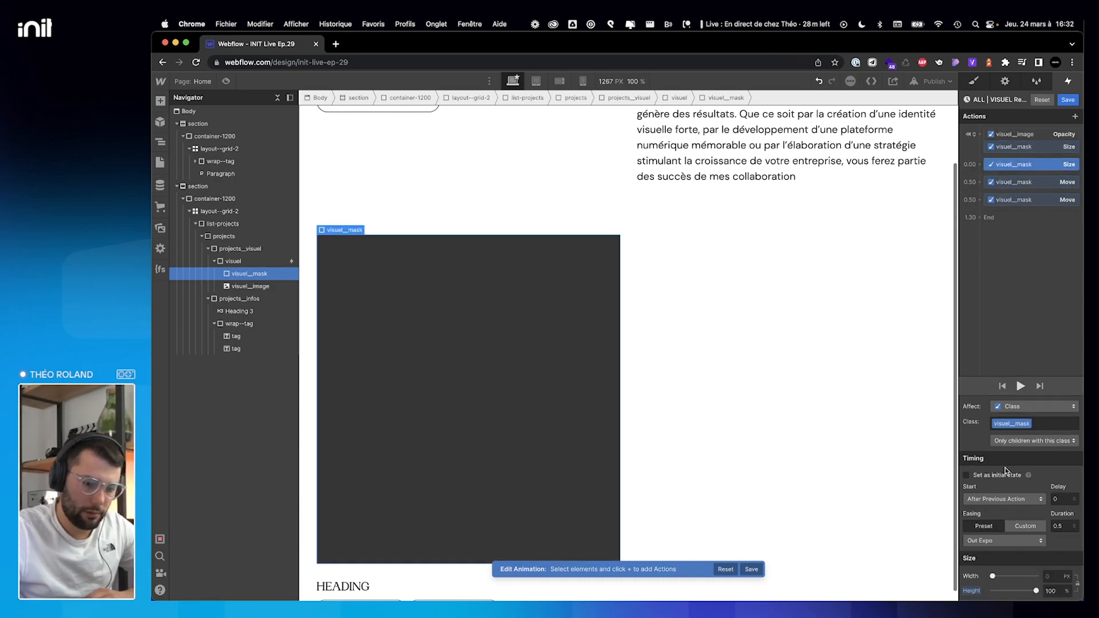
click(1001, 539)
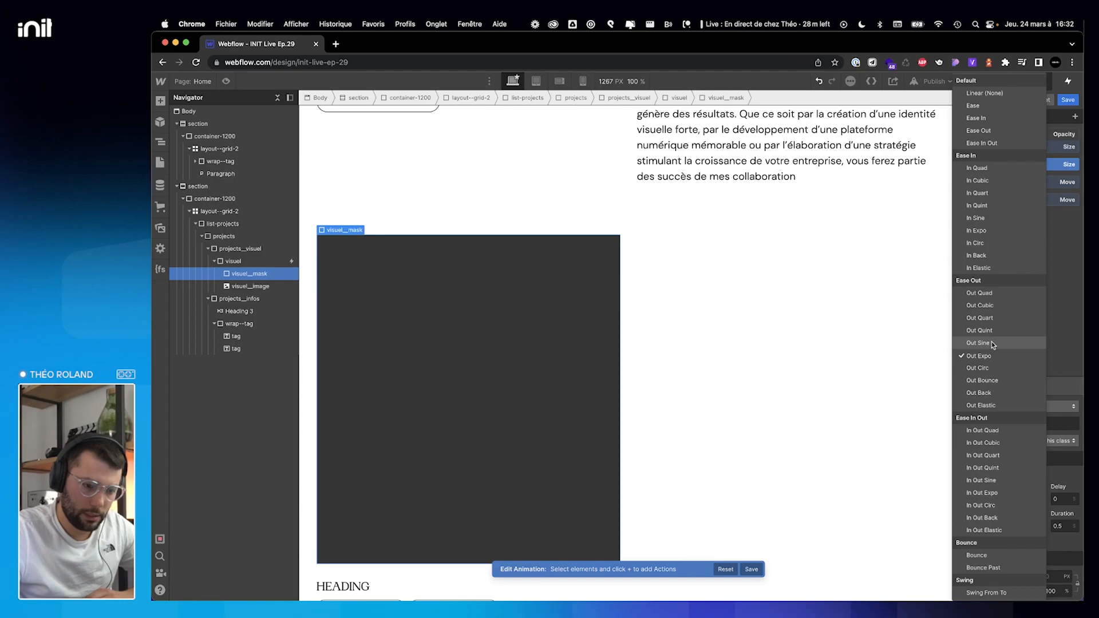
click(985, 467)
click(1021, 386)
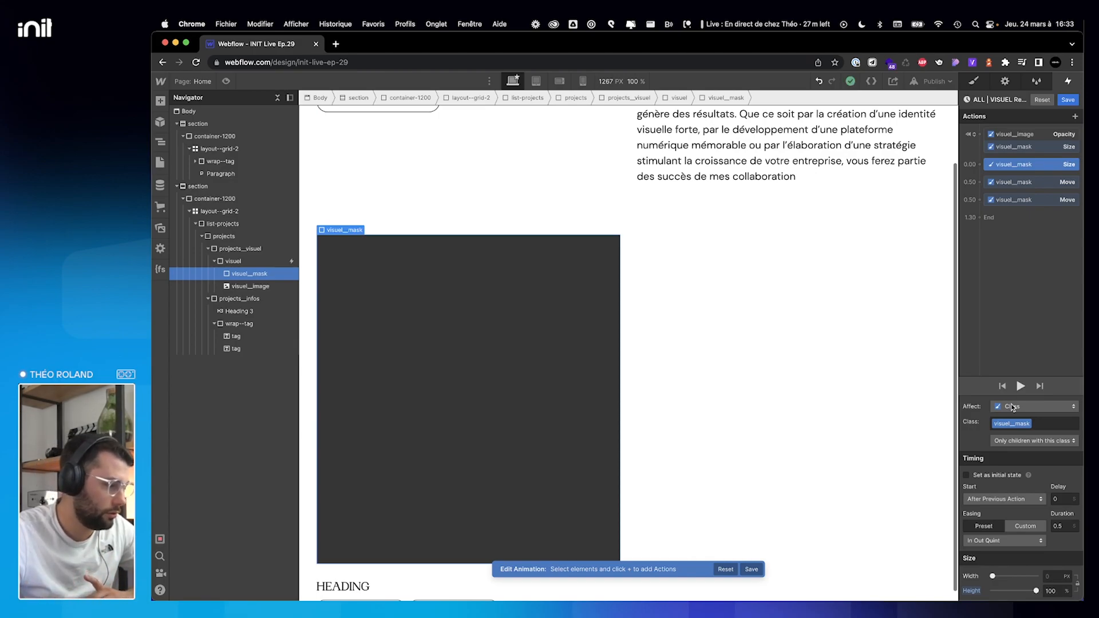
Add an opacity action of 100% with a duration of 0 alongside the mask's first move and play the animation.
click(250, 285)
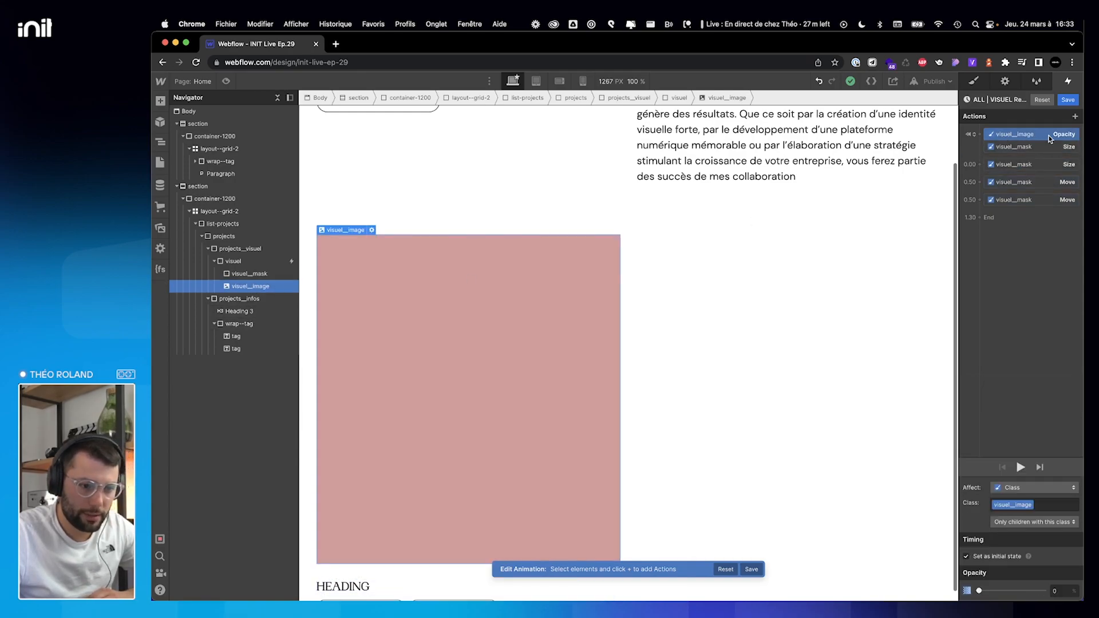
click(1002, 166)
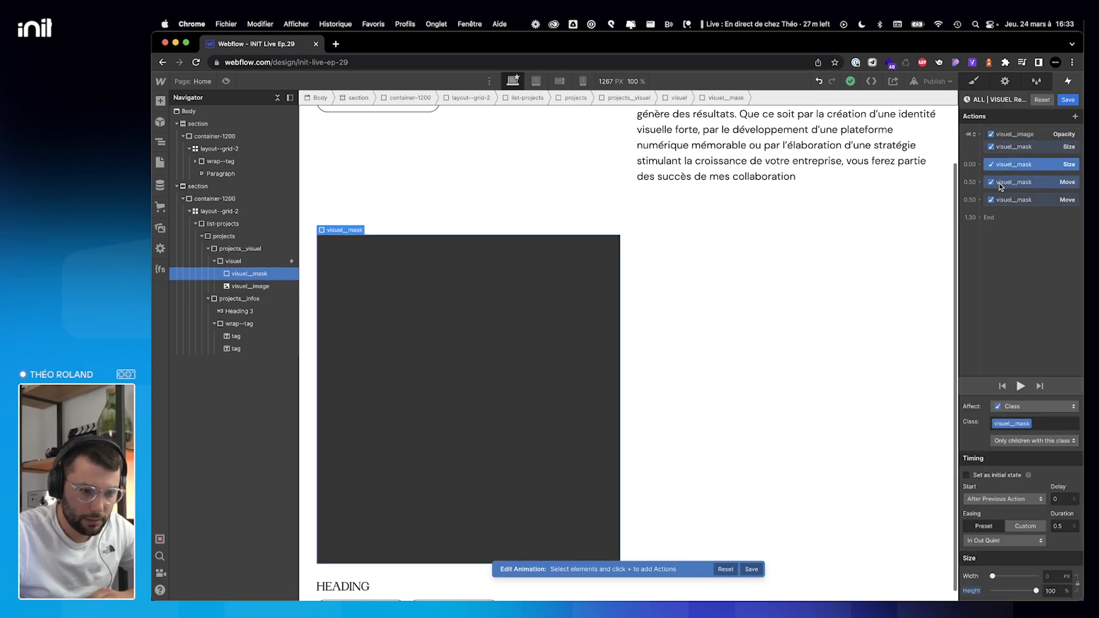
click(996, 183)
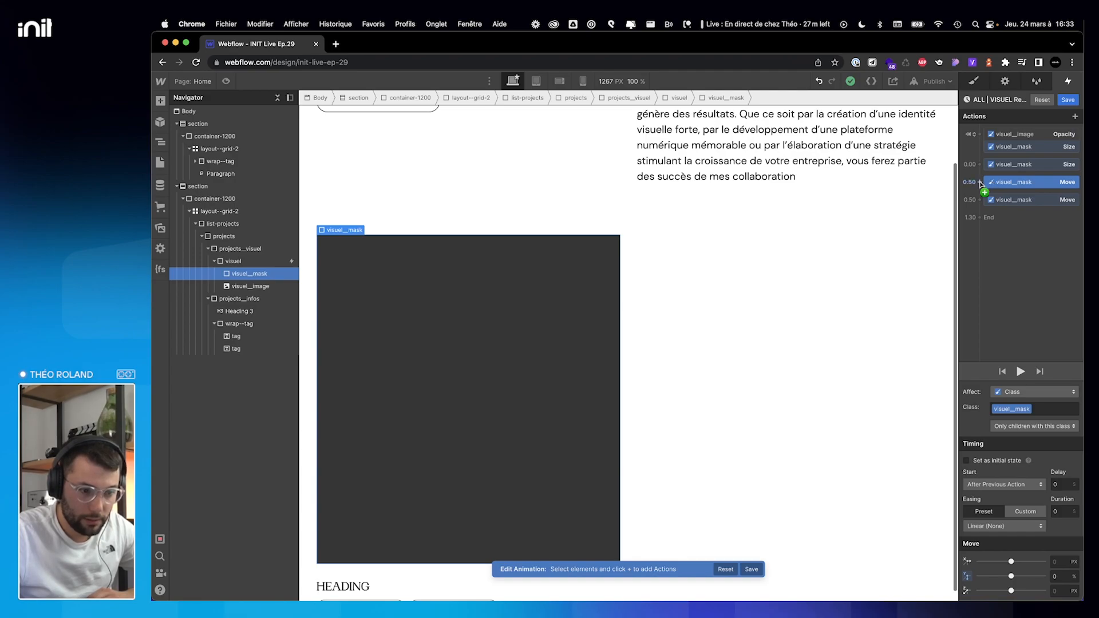
click(981, 184)
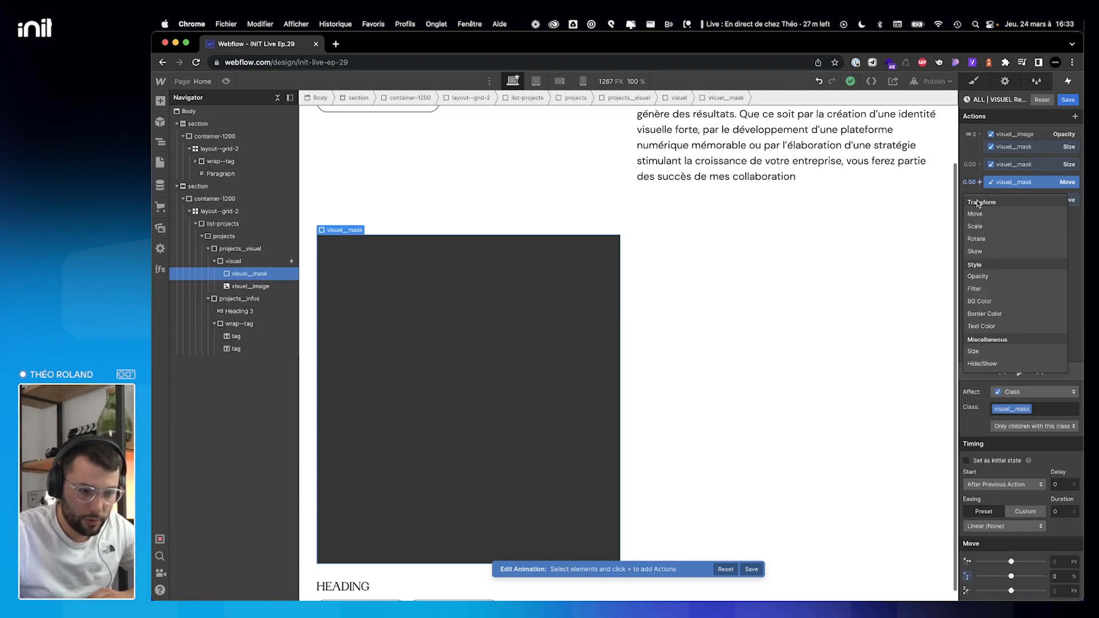
click(979, 277)
click(1063, 591)
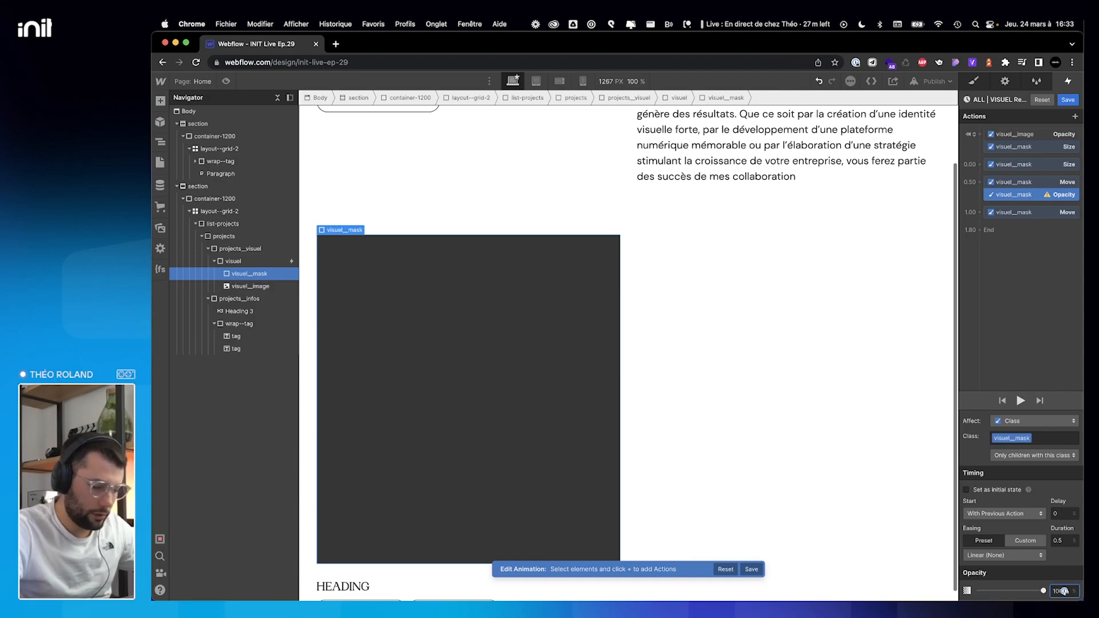
click(1058, 541)
text(0)
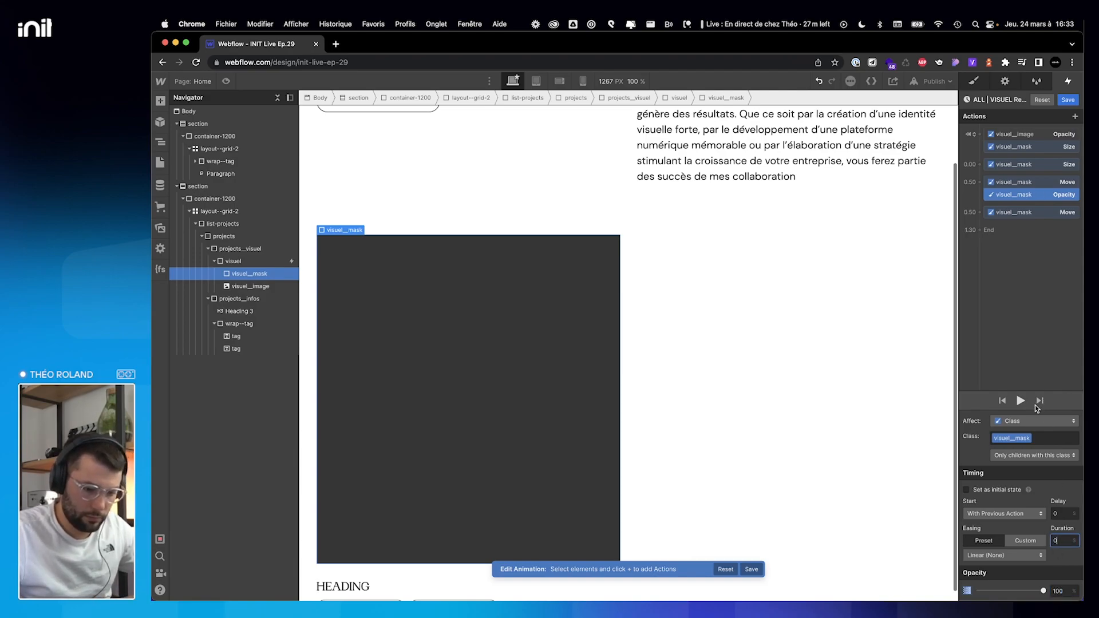
click(1021, 401)
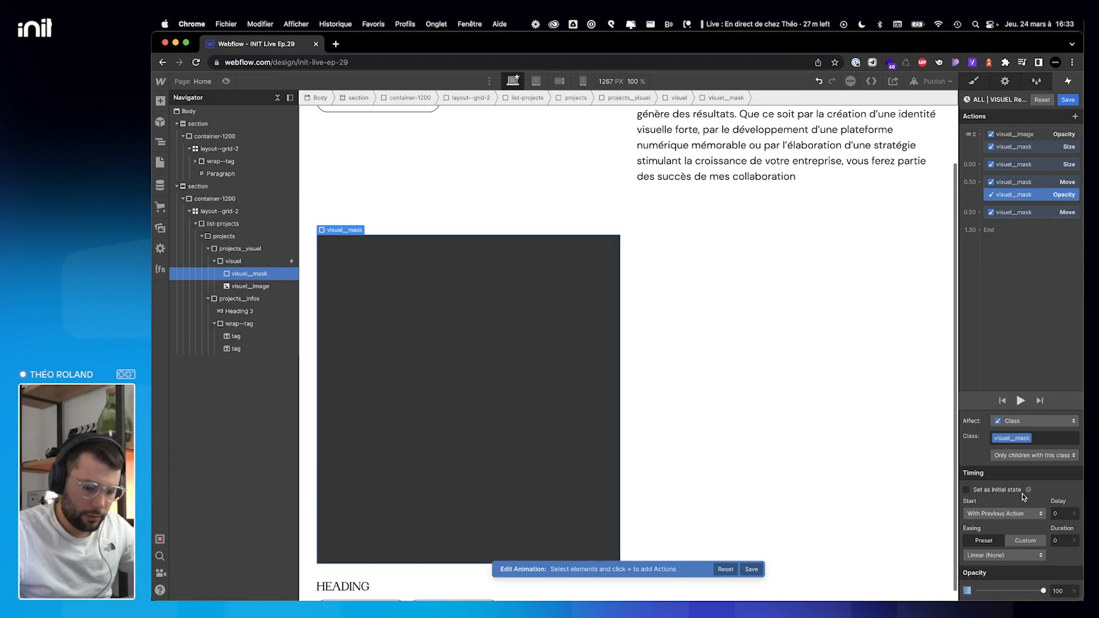
drag(1022, 195, 1022, 203)
right_click(1019, 198)
click(1023, 235)
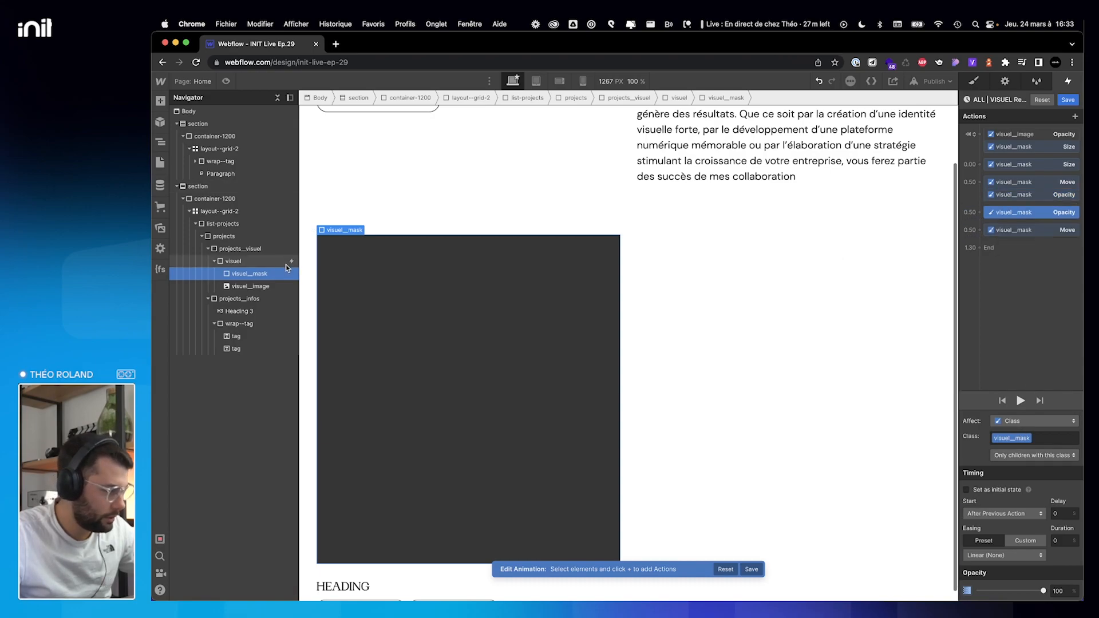
key(super+z)
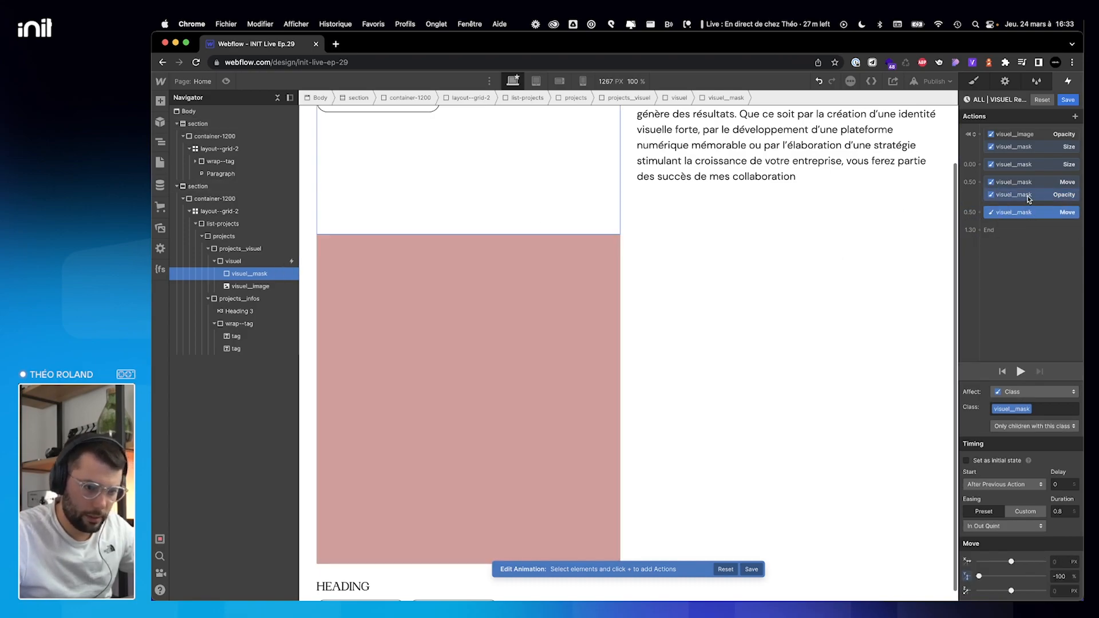
Retarget the 100% opacity action from the mask to visuel__image and replay the reveal animation.
click(1029, 198)
right_click(1030, 198)
click(1025, 210)
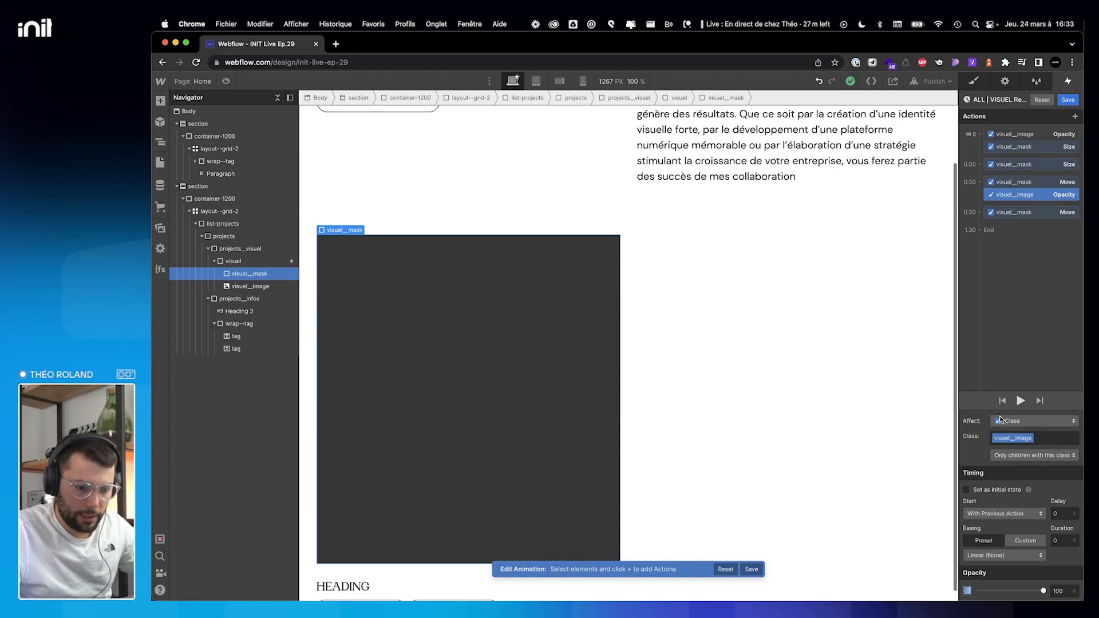
click(1021, 402)
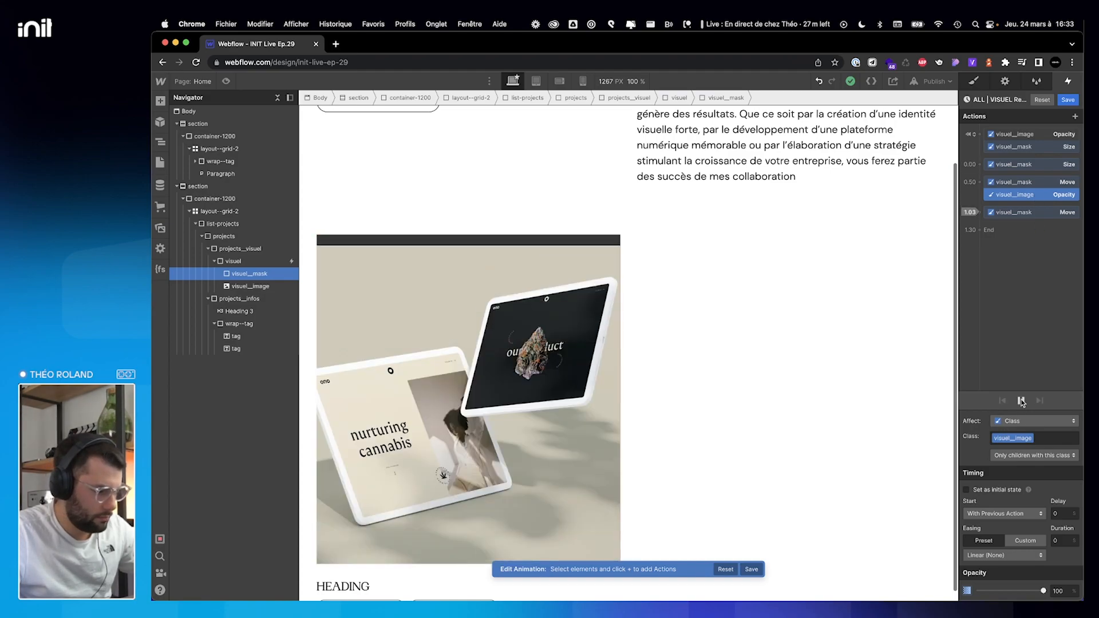
click(1020, 402)
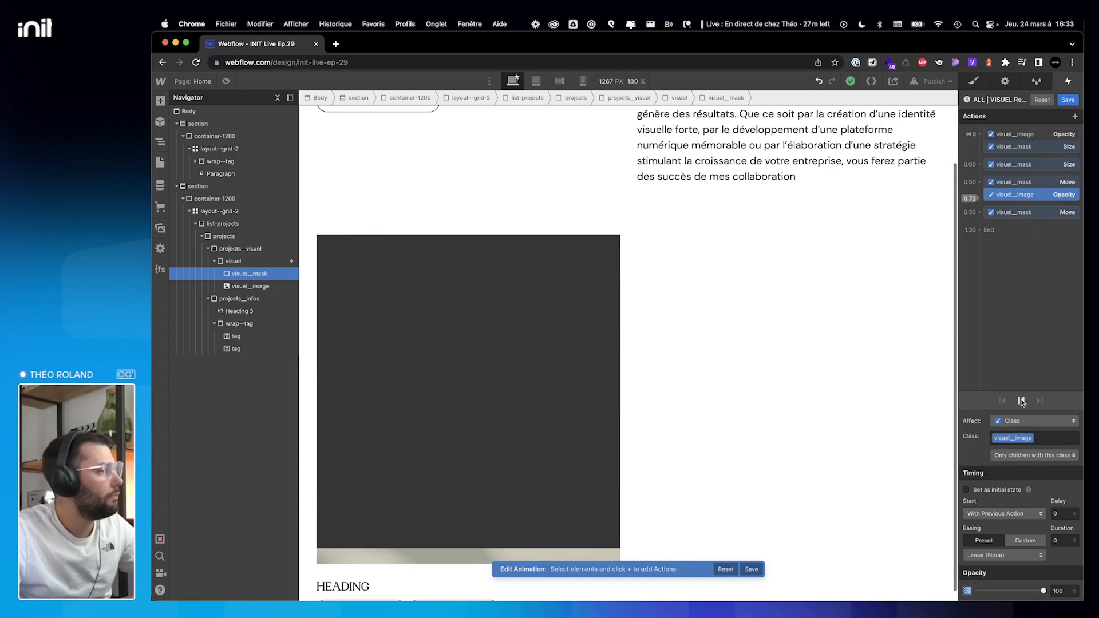
click(1020, 402)
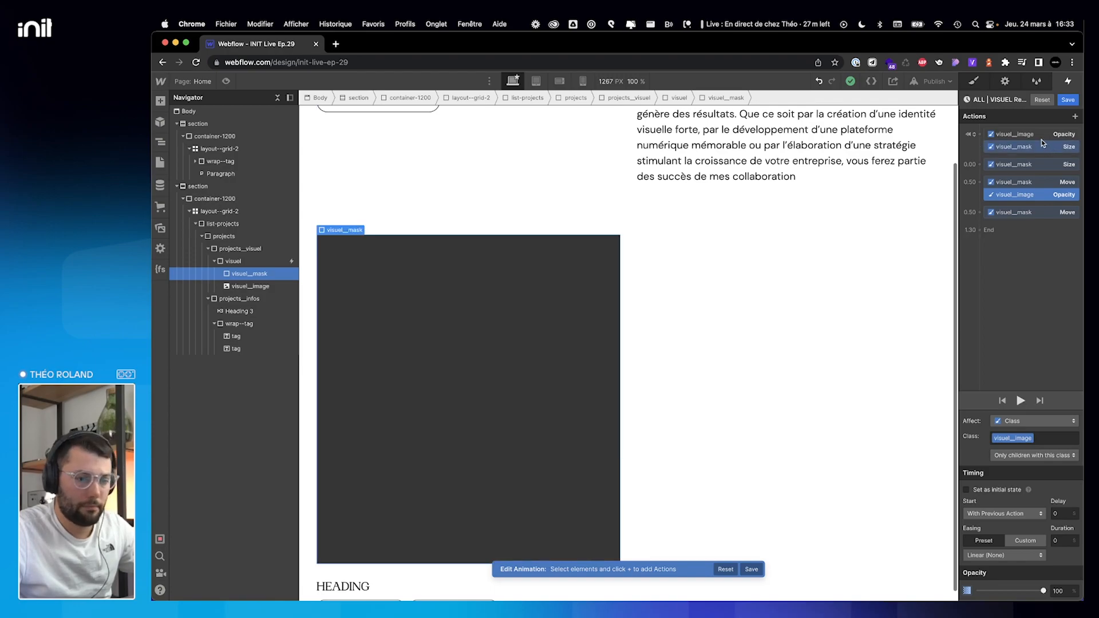
Save the reveal animation and set the scroll into view trigger's offset to 20%.
click(1069, 100)
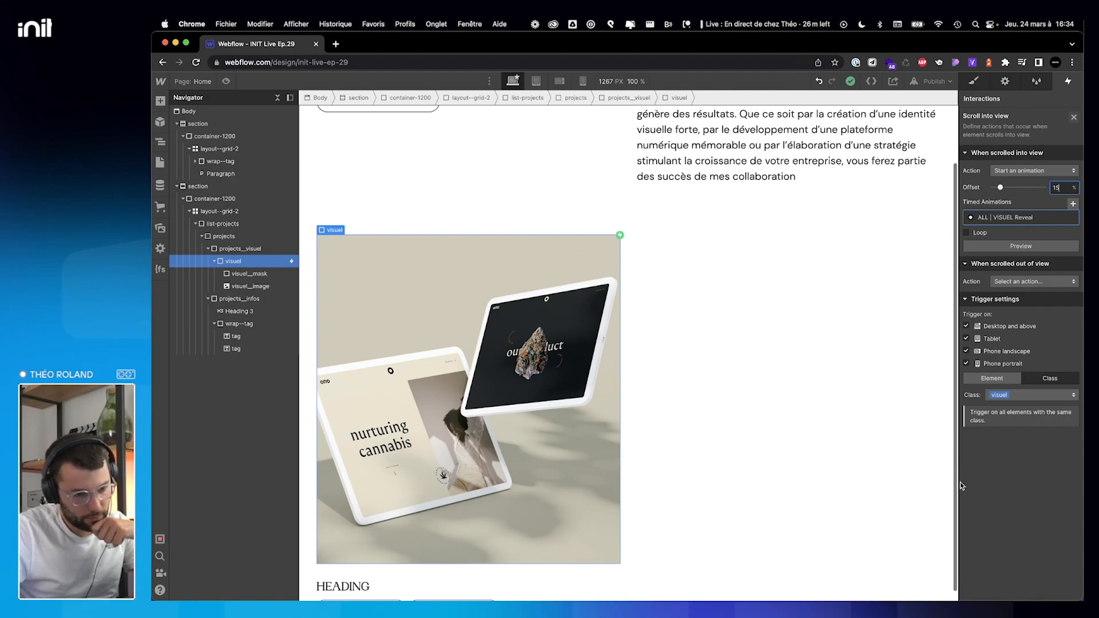
key(BackSpace)
key(BackSpace)
text(20)
key(Return)
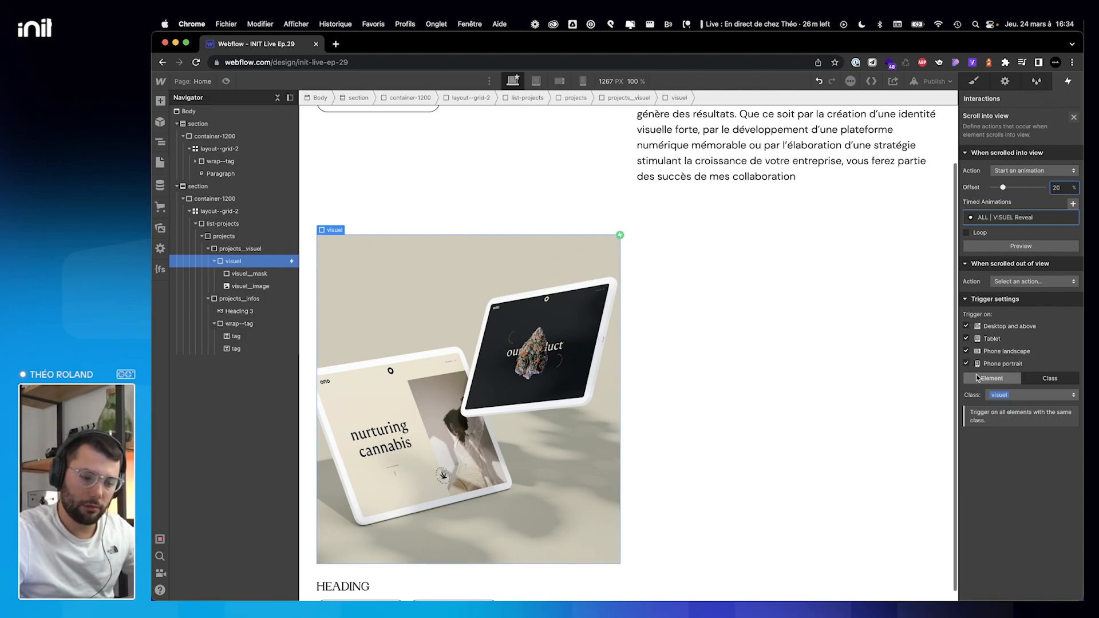
click(1064, 86)
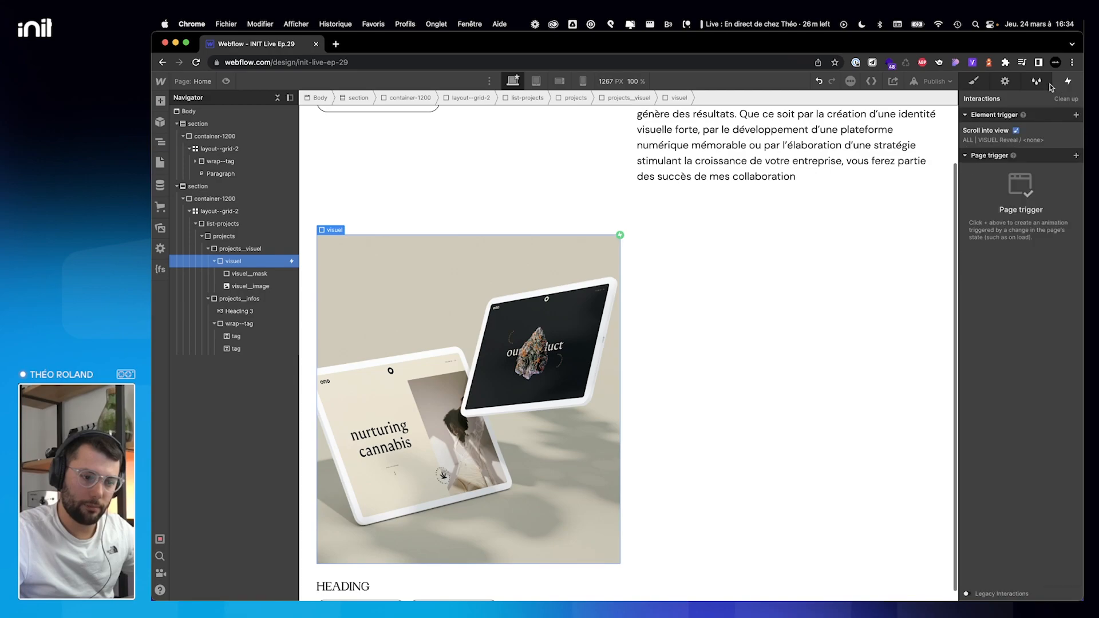
Add a Section element to the body and place it above the existing sections.
click(980, 84)
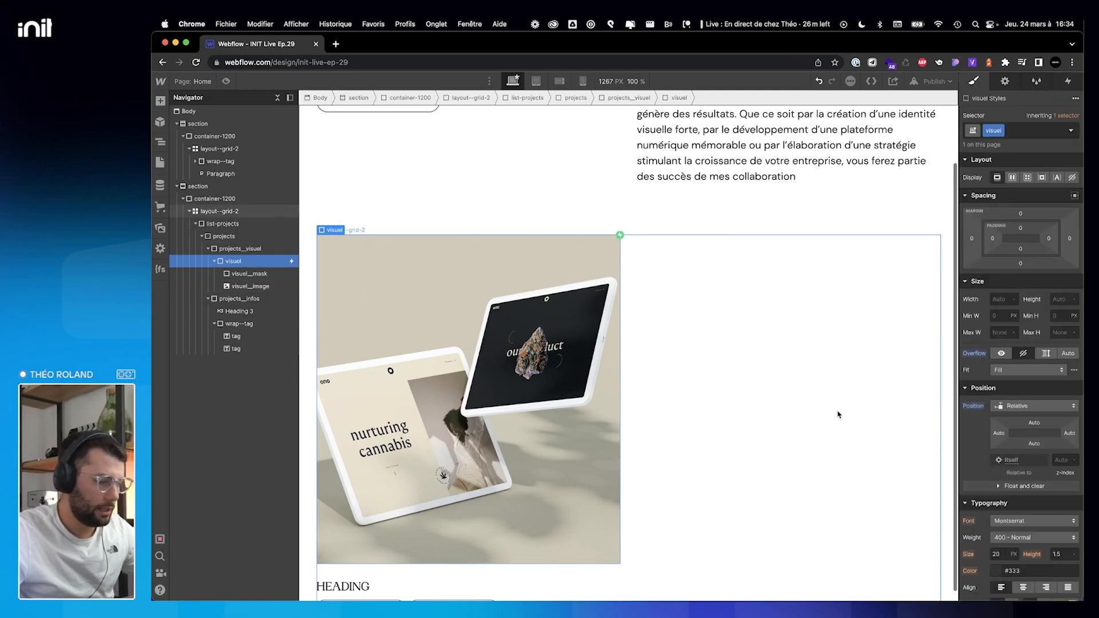
scroll(1066, 421, down, 1)
scroll(1065, 421, down, 10)
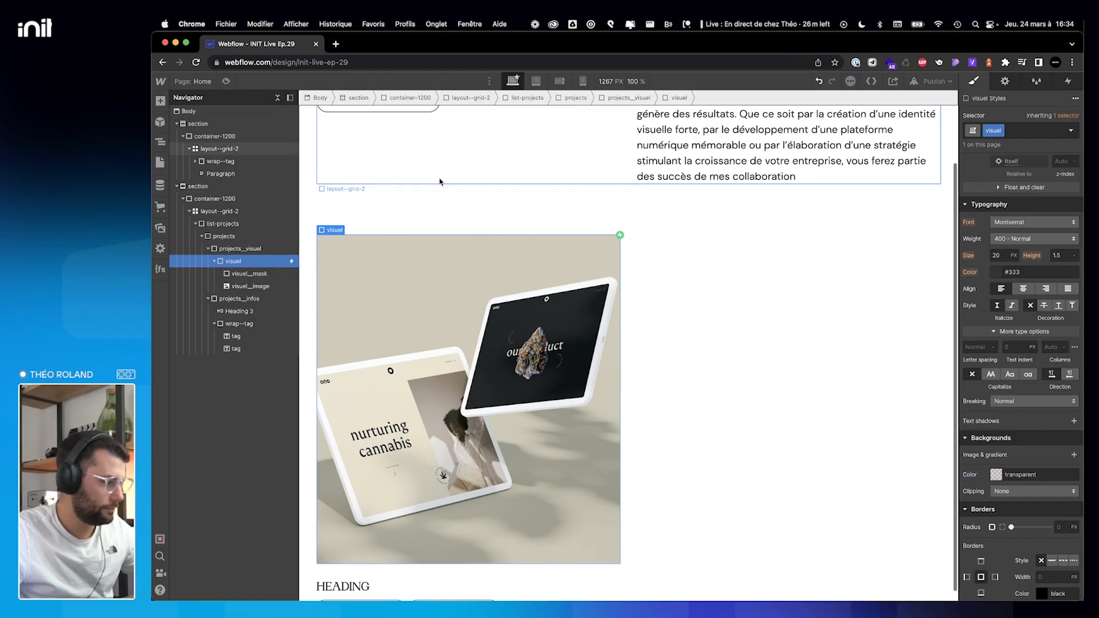
scroll(448, 192, up, 2)
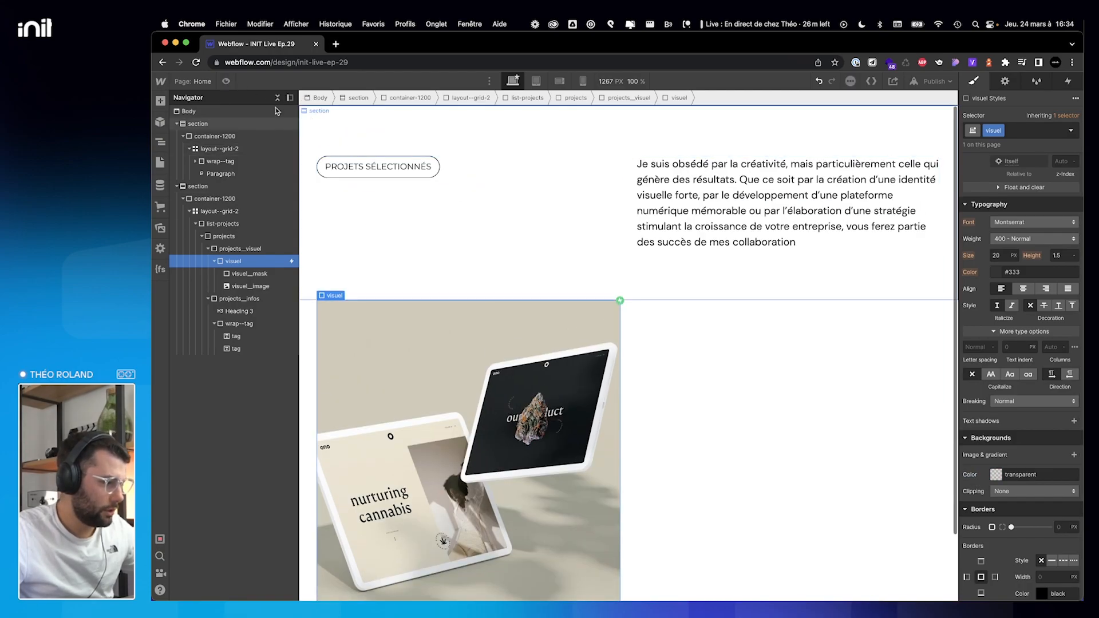
click(198, 111)
key(super+k)
text(sec)
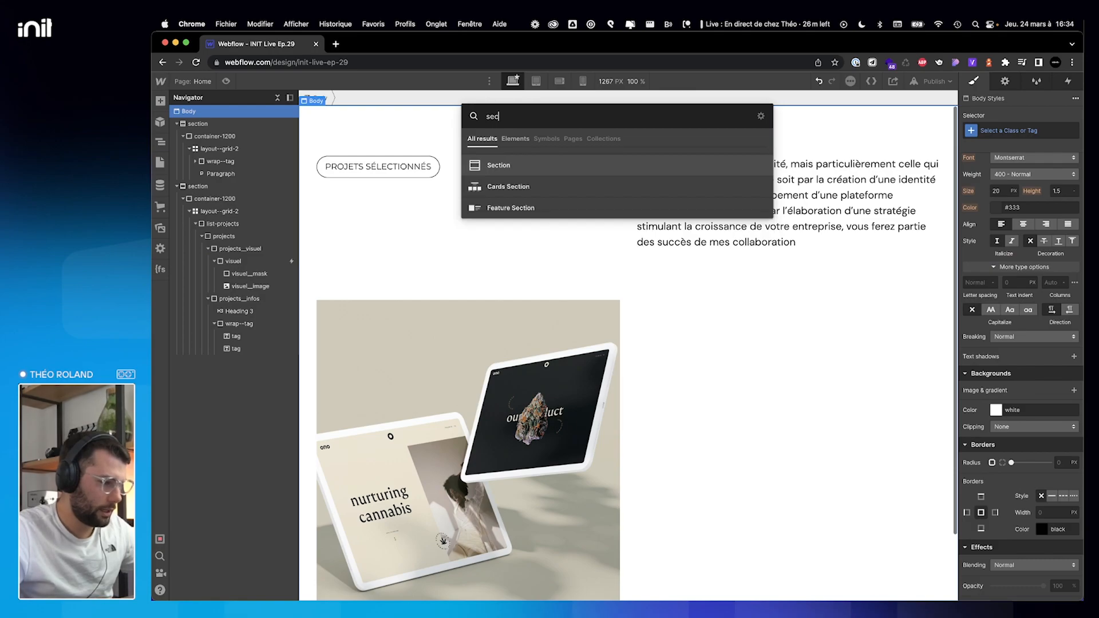
key(Return)
drag(196, 360, 210, 121)
Give the new section the class section-scroll and set its height to 100vh.
click(1008, 131)
text(s)
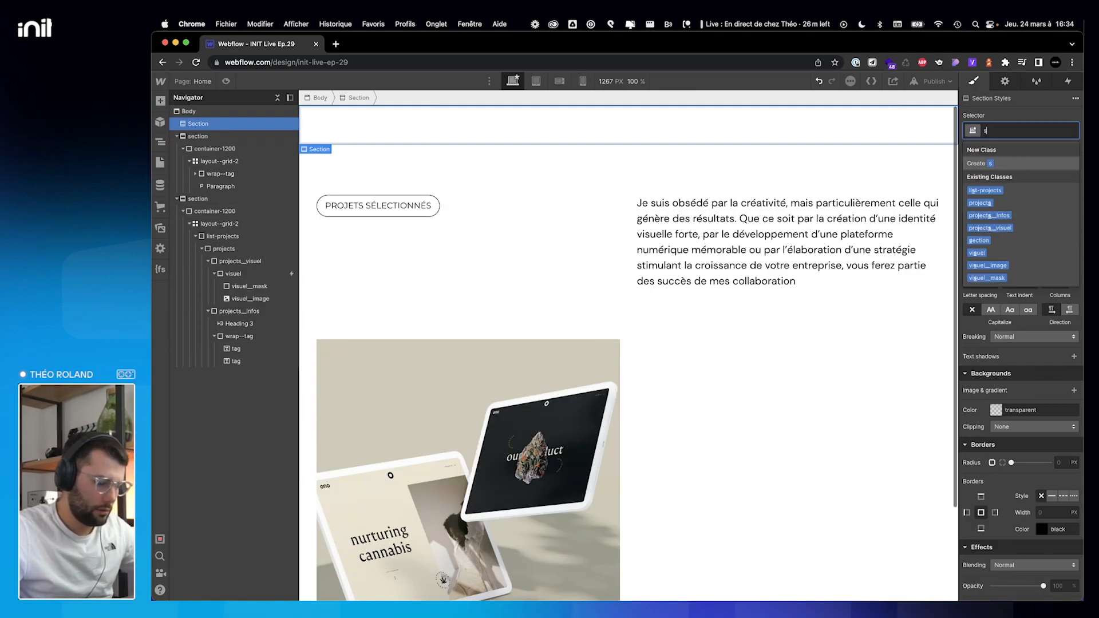
text(ection-scroll)
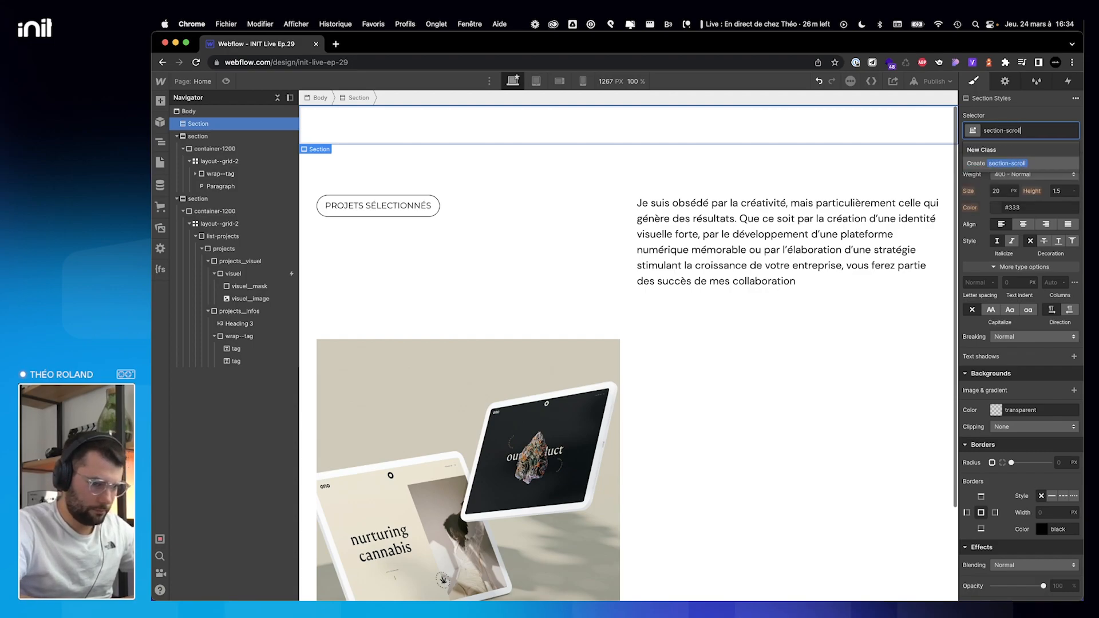
key(Return)
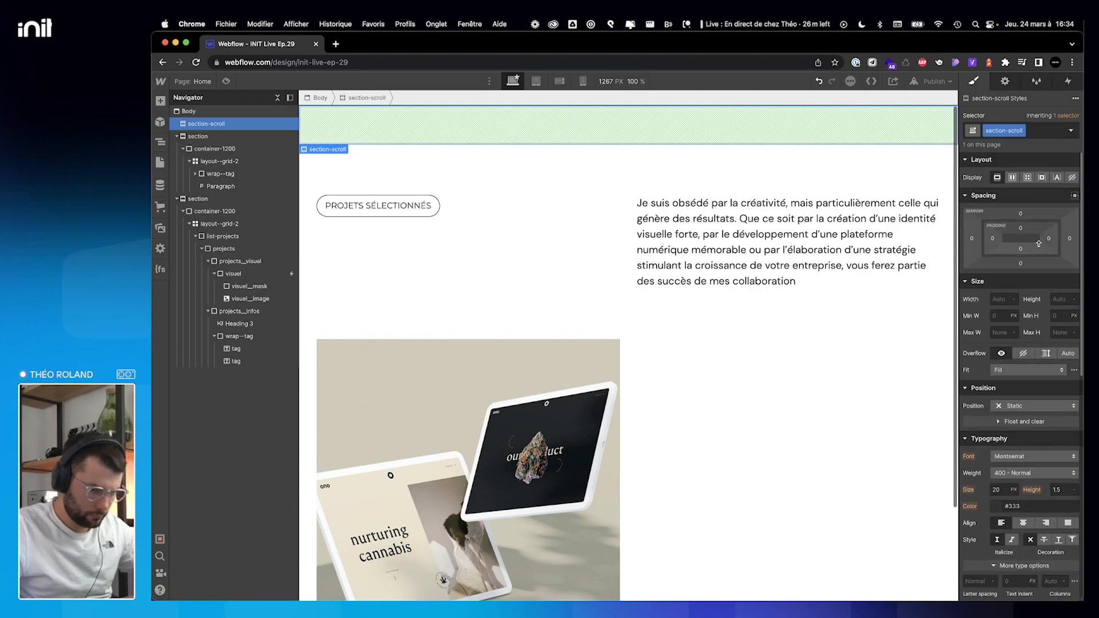
text(10)
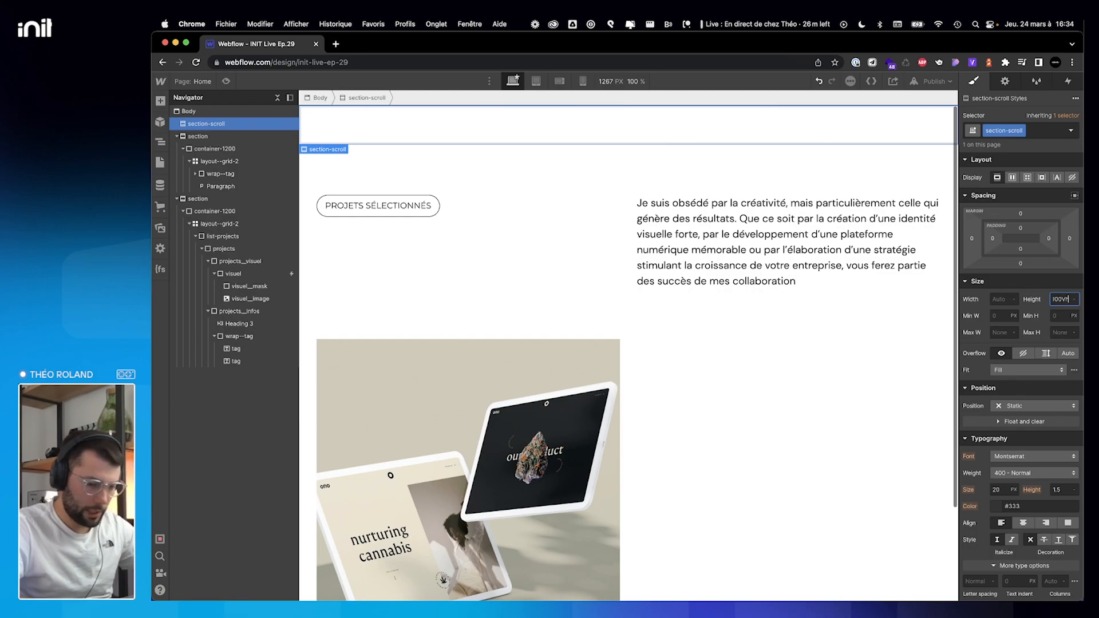
text(0vh)
key(Return)
Preview the page and scroll down to the project image to test the reveal animation, then return to editing.
click(227, 81)
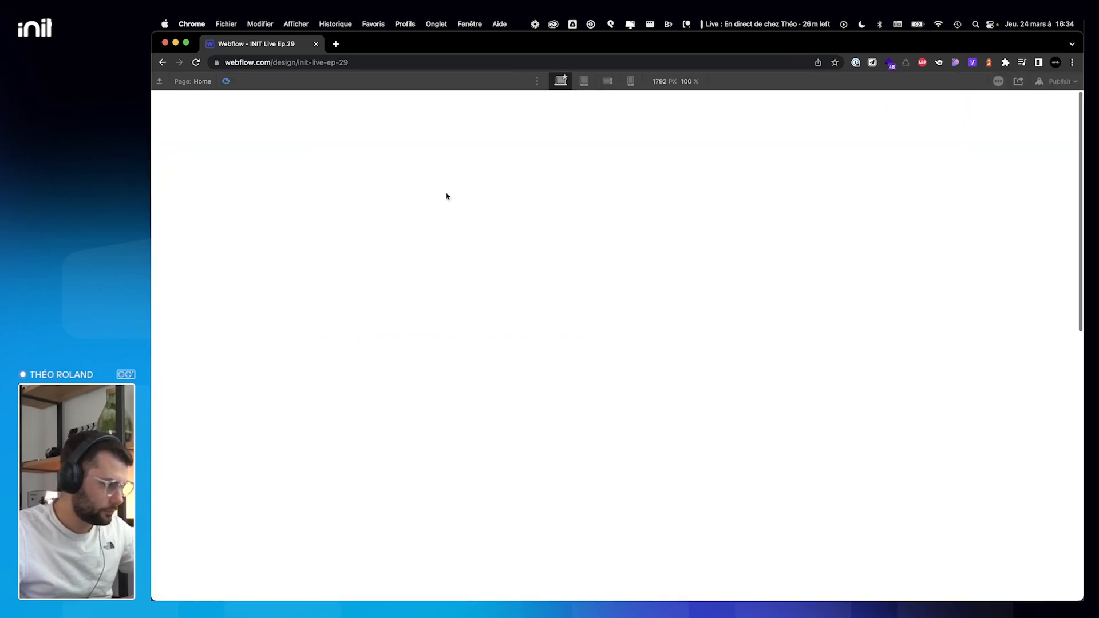
scroll(540, 200, down, 5)
scroll(541, 201, down, 5)
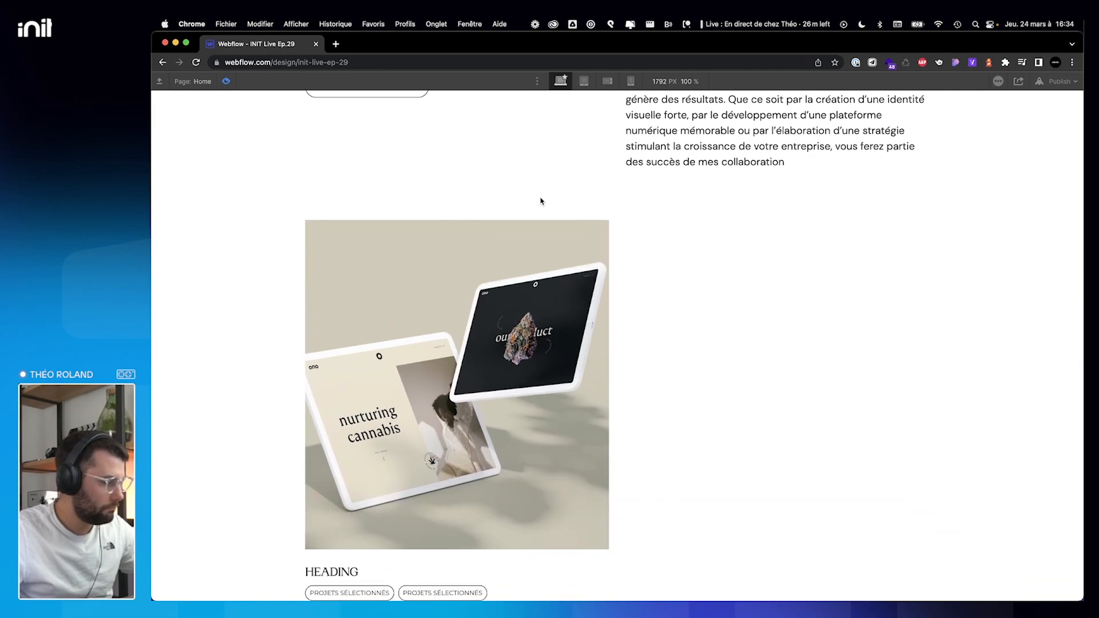
click(228, 81)
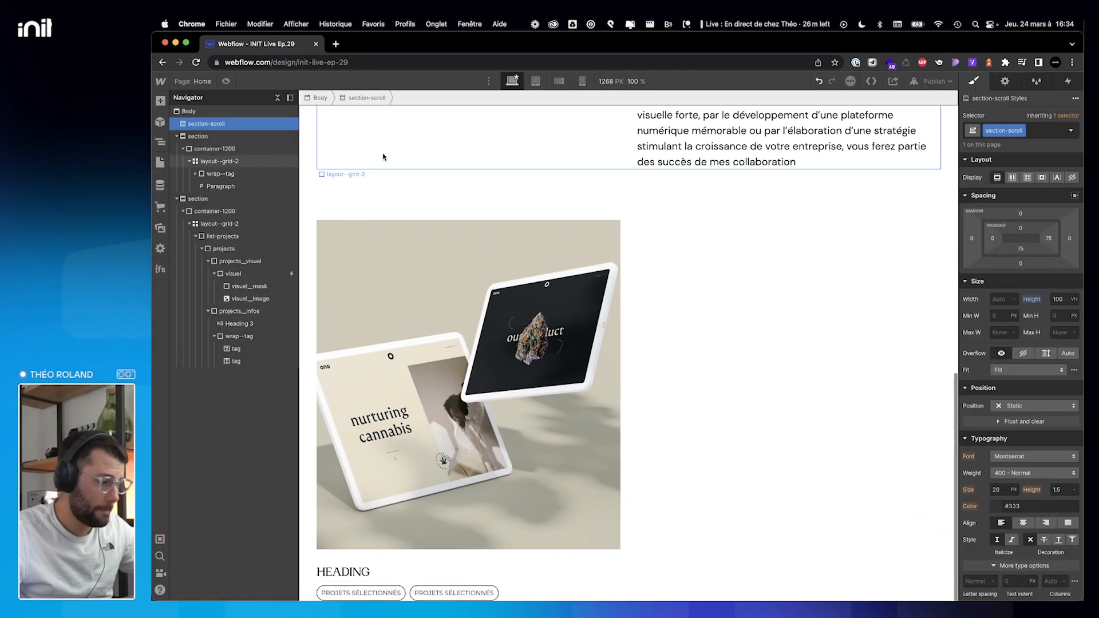
Set the visuel element's scroll into view offset to 30% and test the reveal in preview.
click(249, 275)
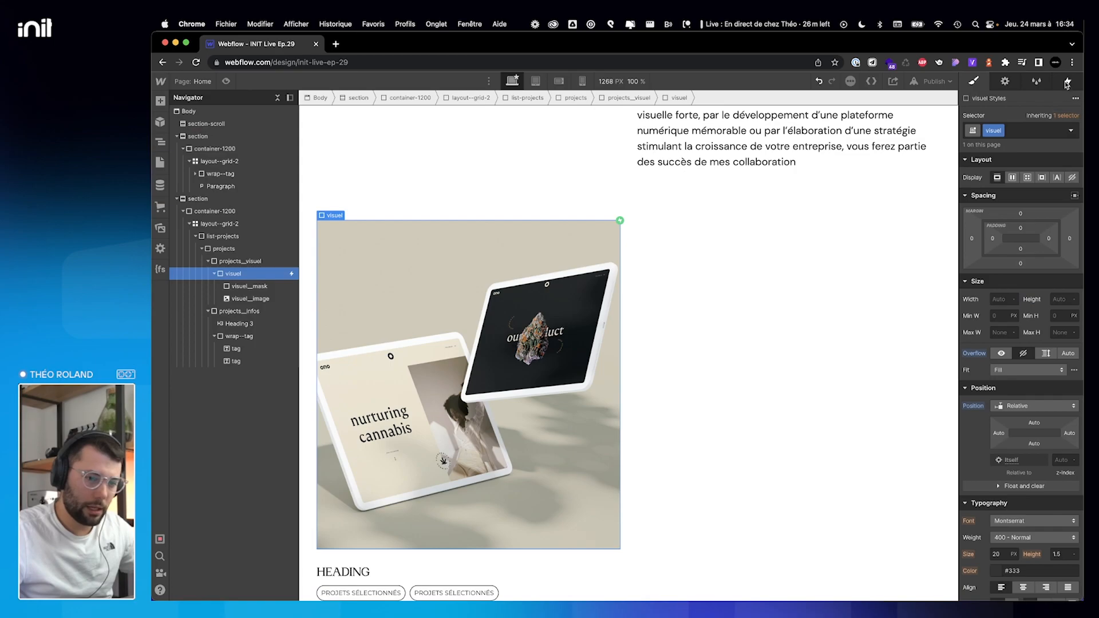
click(1068, 82)
click(1042, 142)
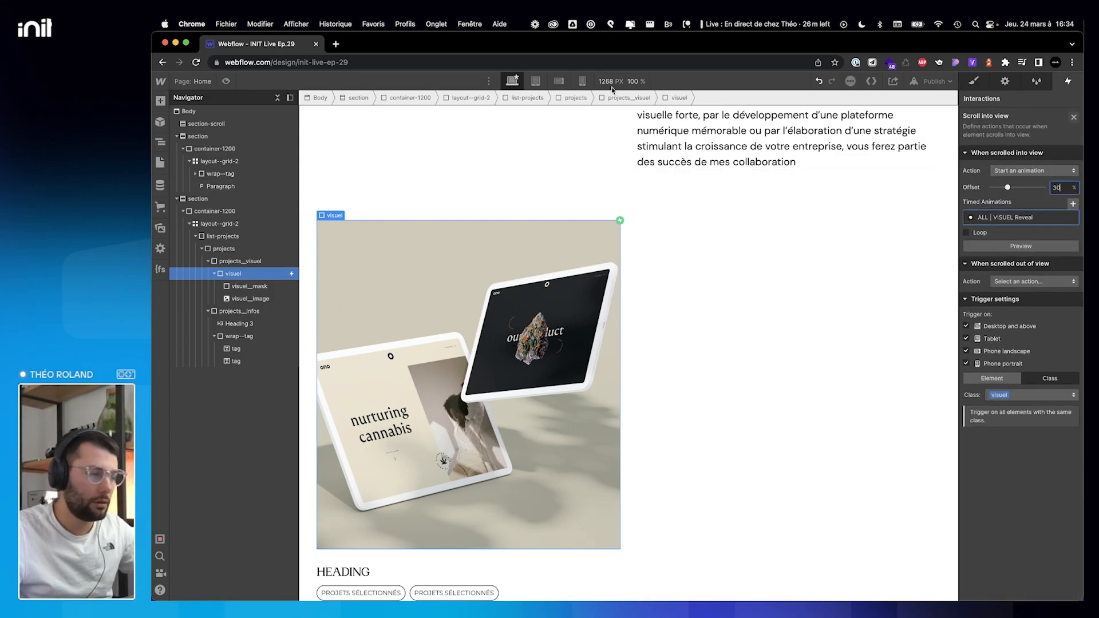
scroll(420, 198, up, 8)
click(226, 81)
scroll(609, 360, down, 8)
scroll(620, 359, down, 3)
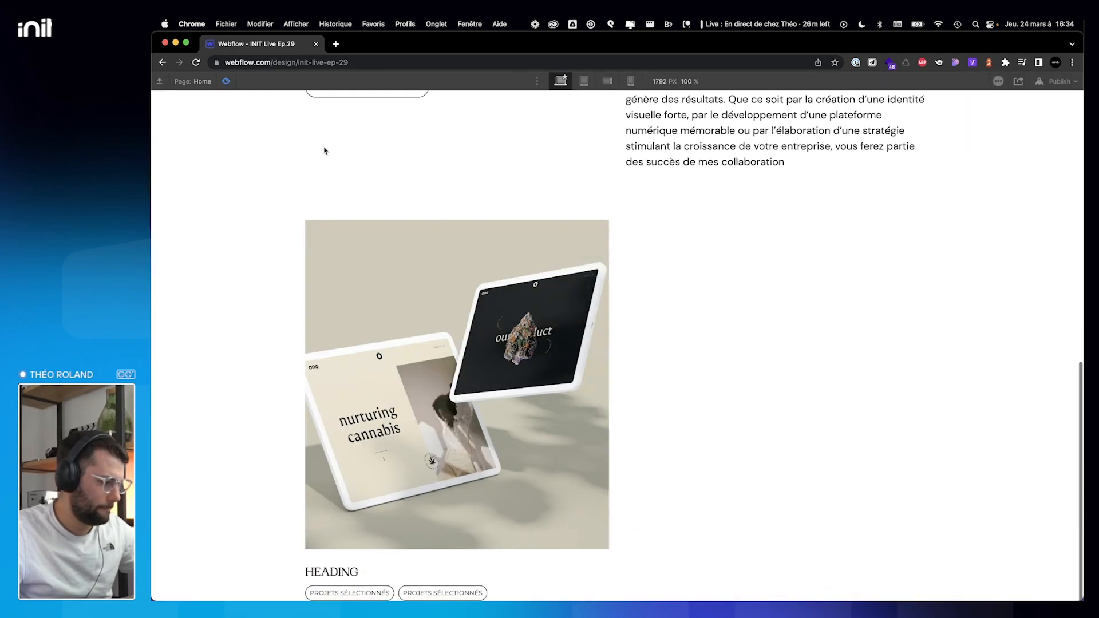
click(226, 81)
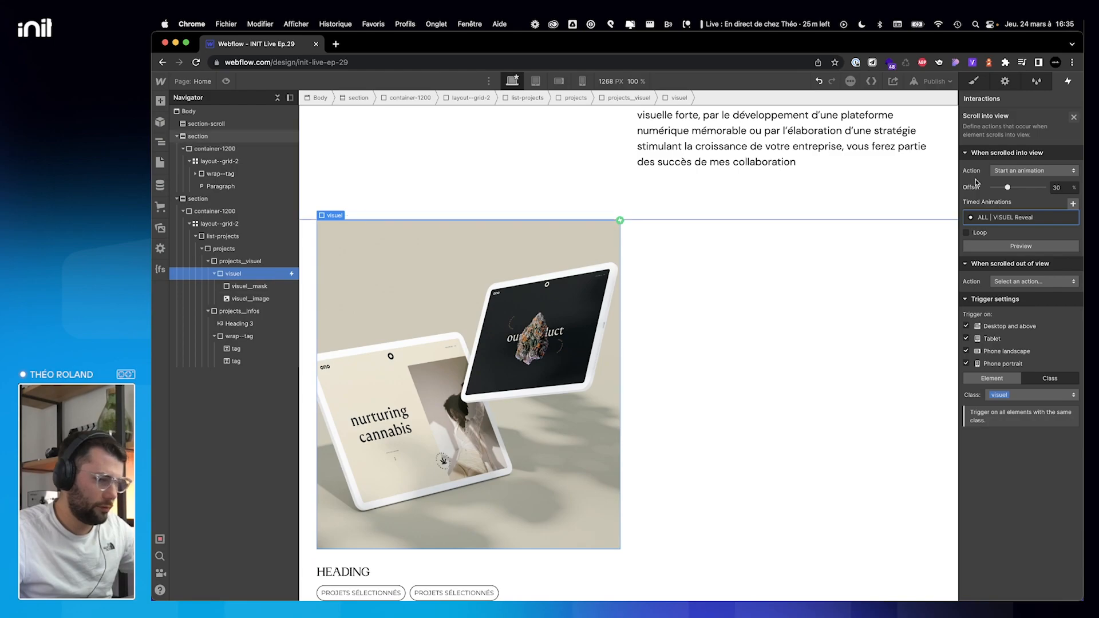
In the ALL | VISUEL Reveal animation, set the duration of the mask's second Size action and final Move action to 1 second.
click(1008, 219)
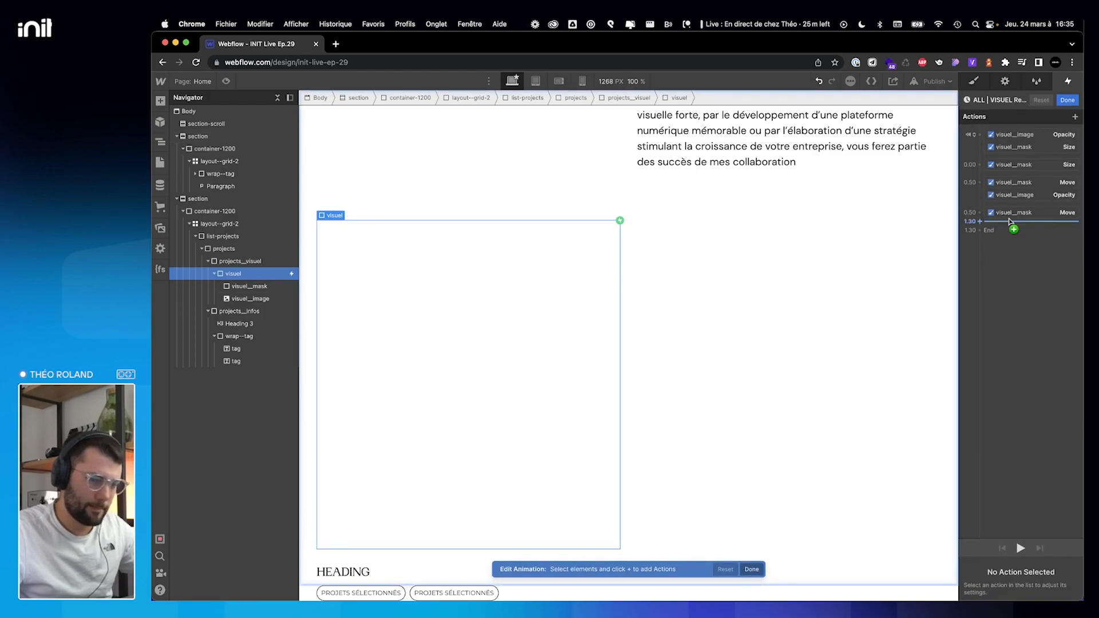
click(1028, 147)
click(1029, 165)
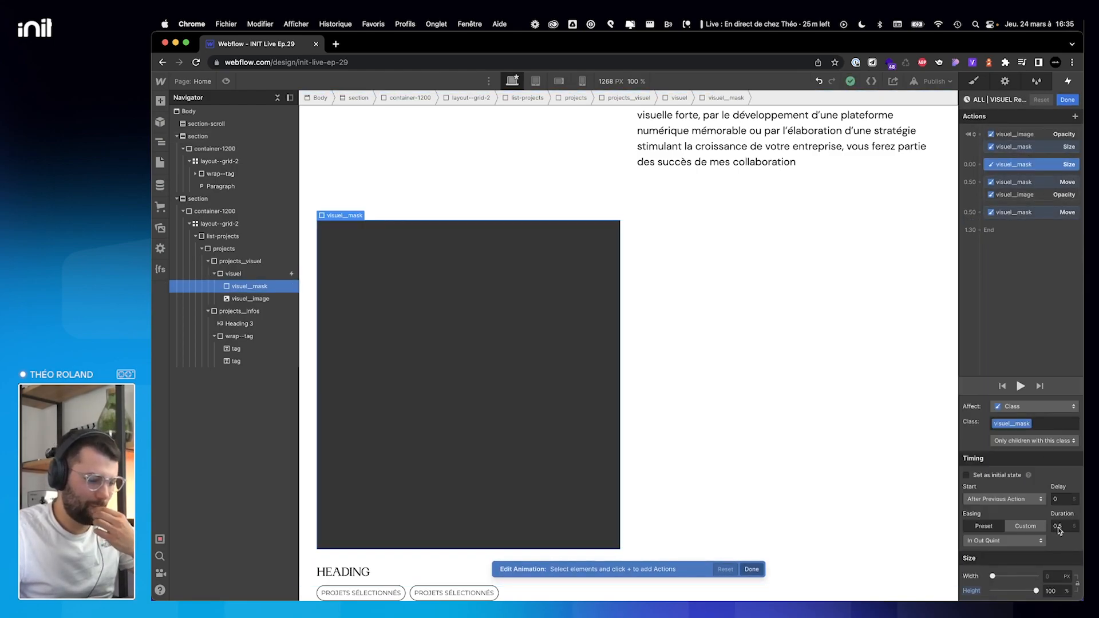
text(1)
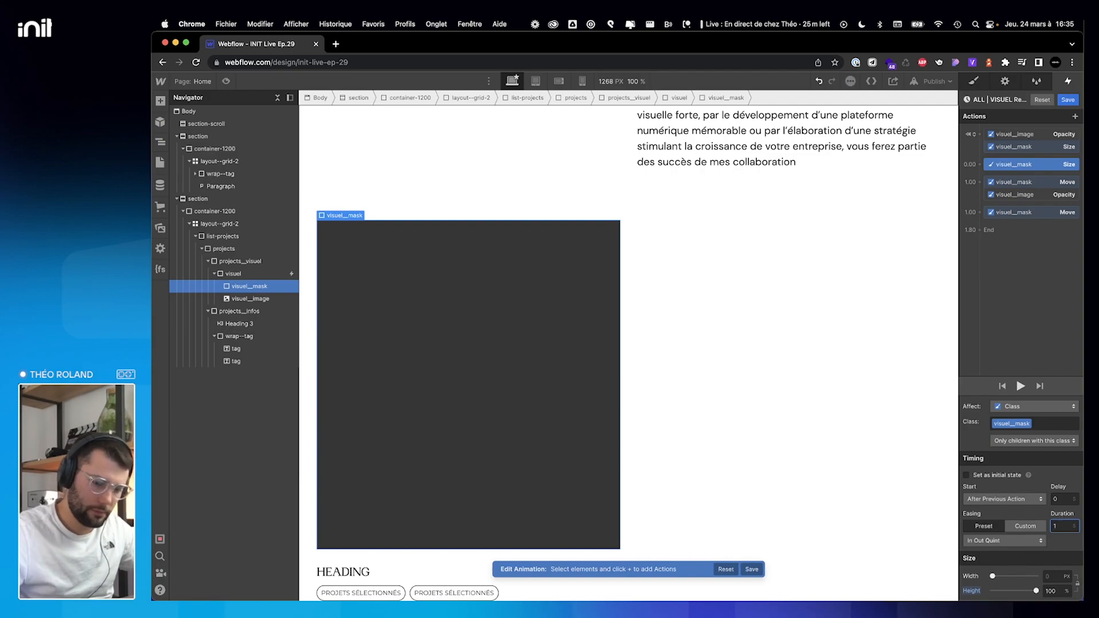
click(1051, 214)
double_click(1058, 512)
text(1)
Save the reveal animation and preview it by scrolling from the page top down to the project image.
click(226, 82)
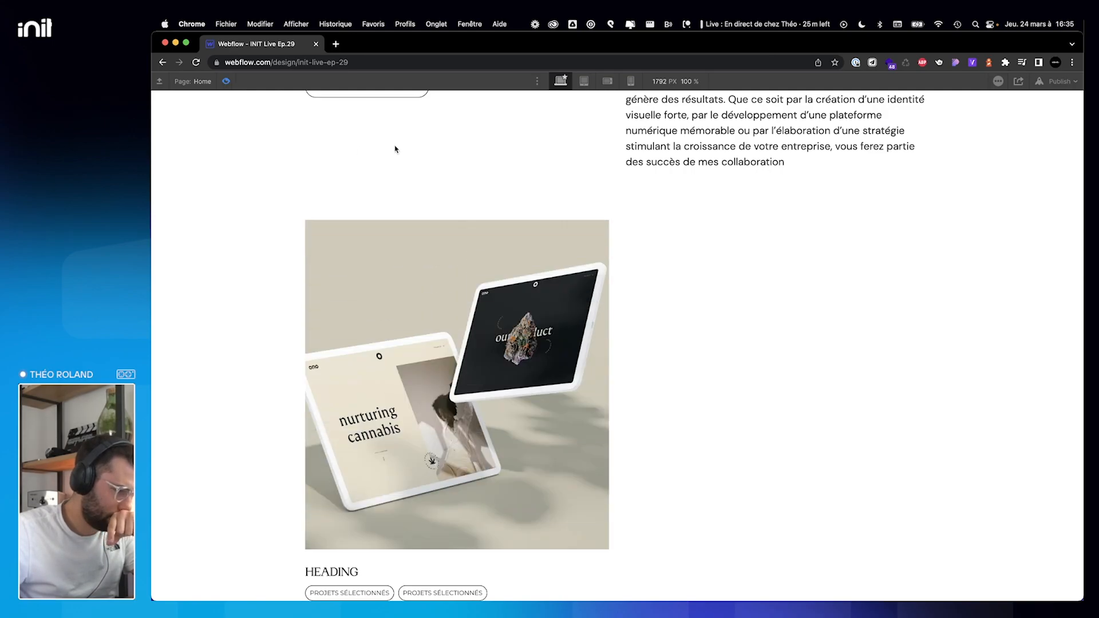
scroll(305, 132, up, 10)
click(229, 83)
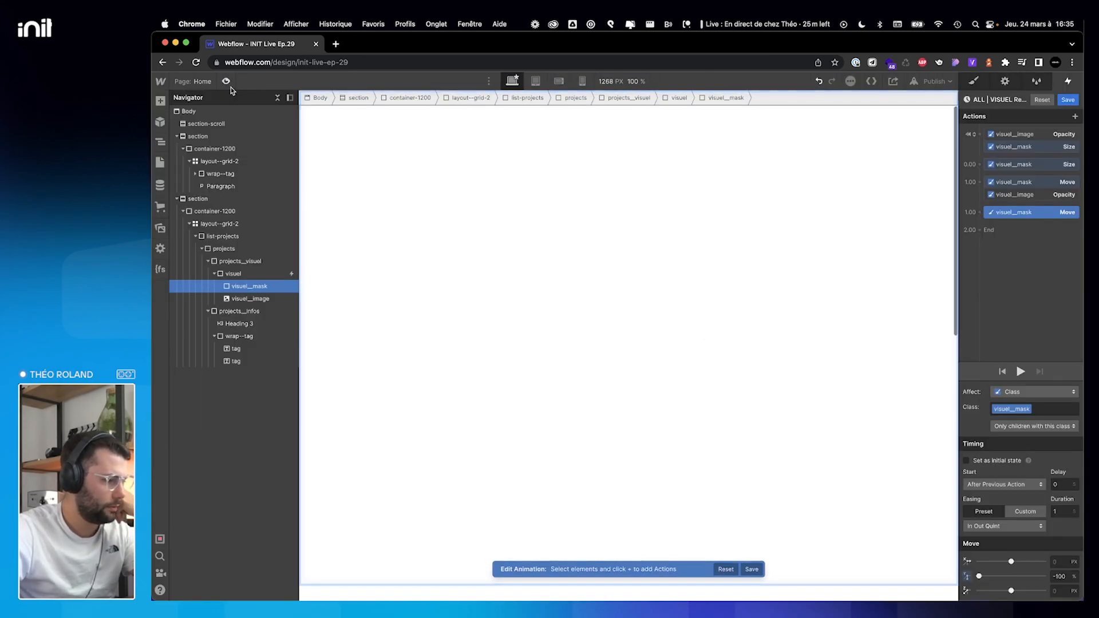
click(1068, 100)
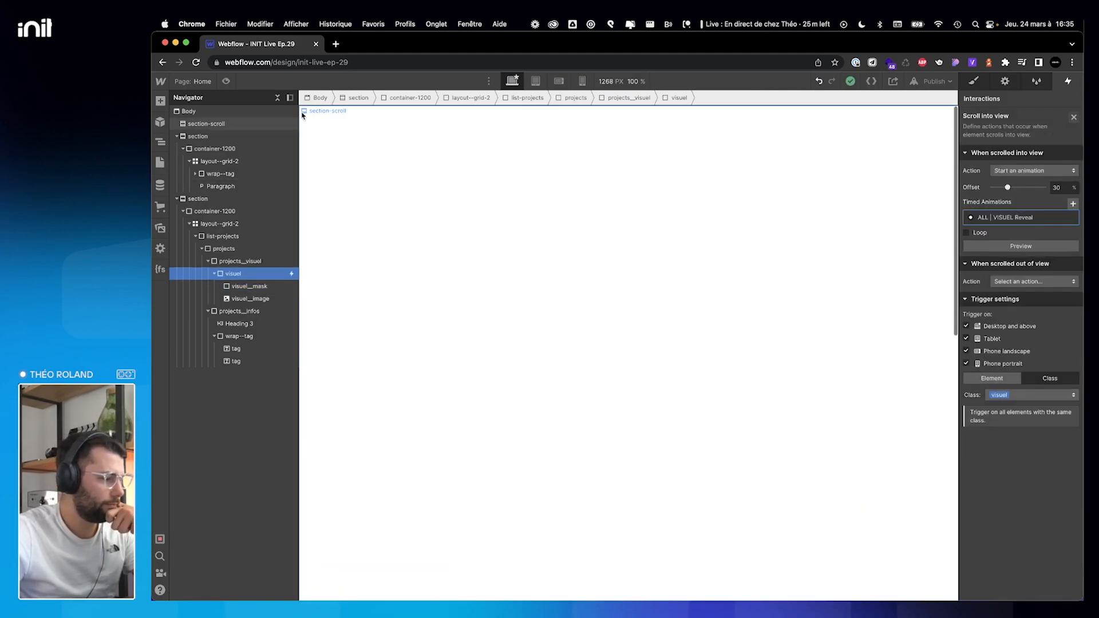
click(227, 82)
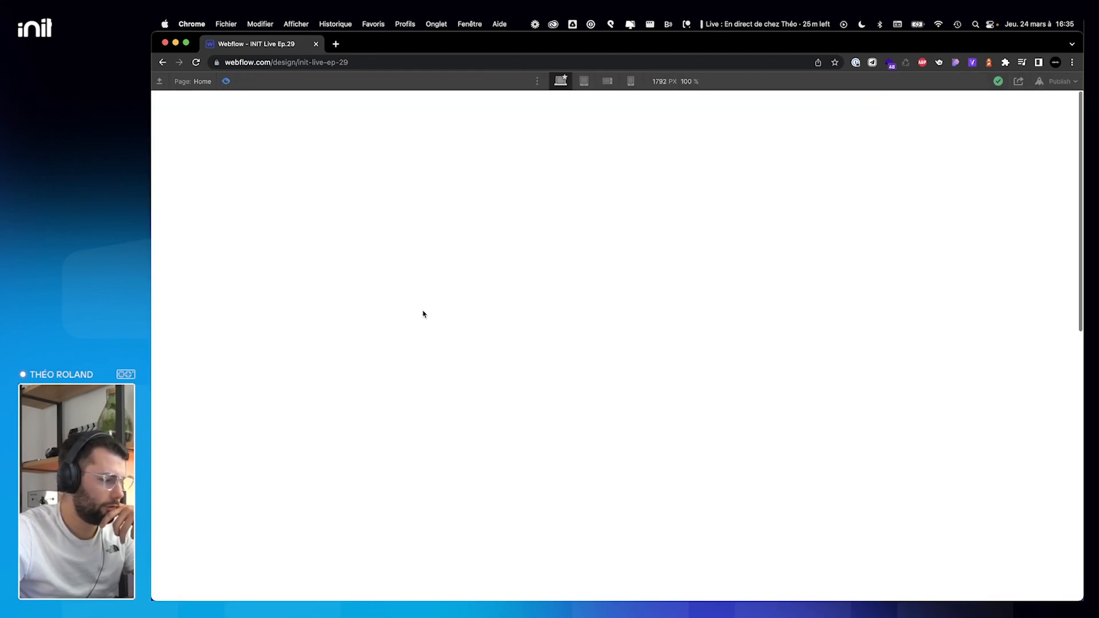
scroll(461, 297, down, 10)
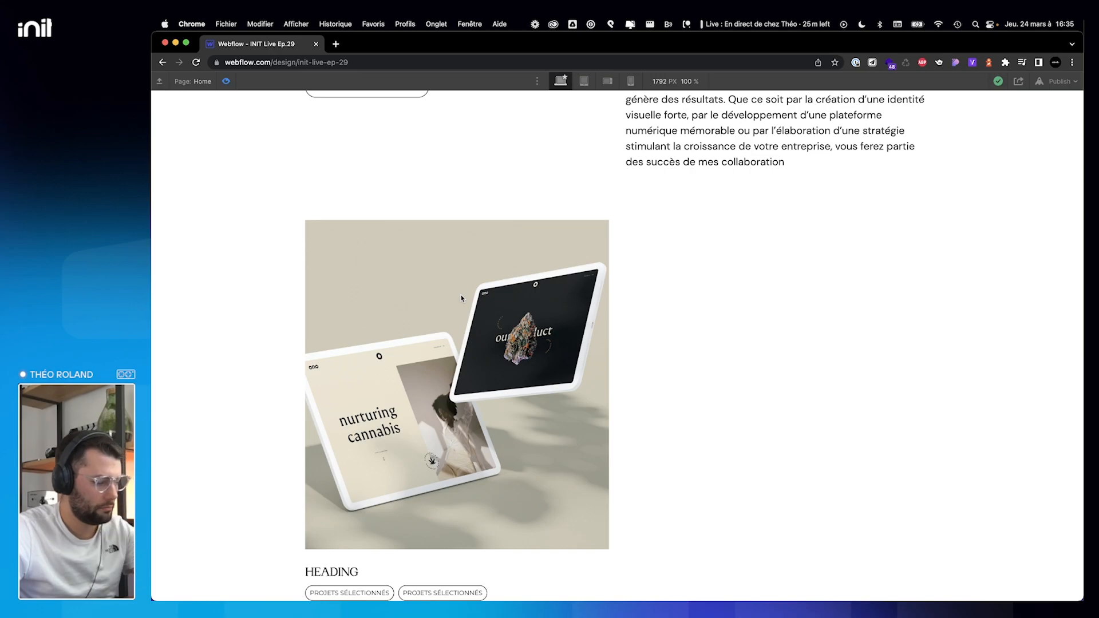
click(227, 82)
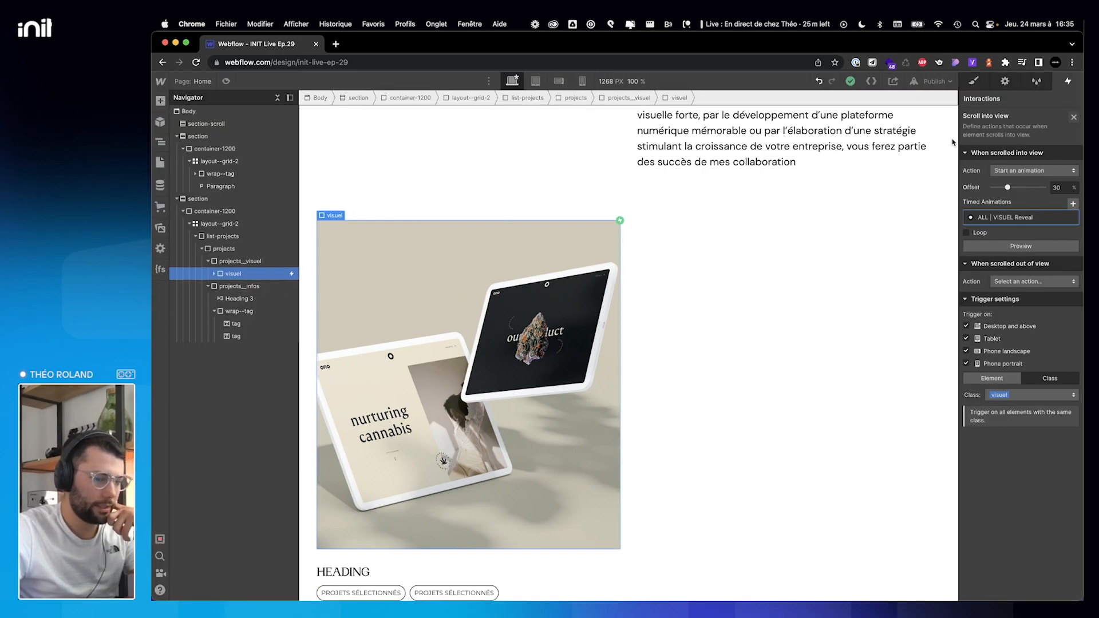
Turn the visuel element into a symbol named IMAGE and go back to its instance.
click(989, 86)
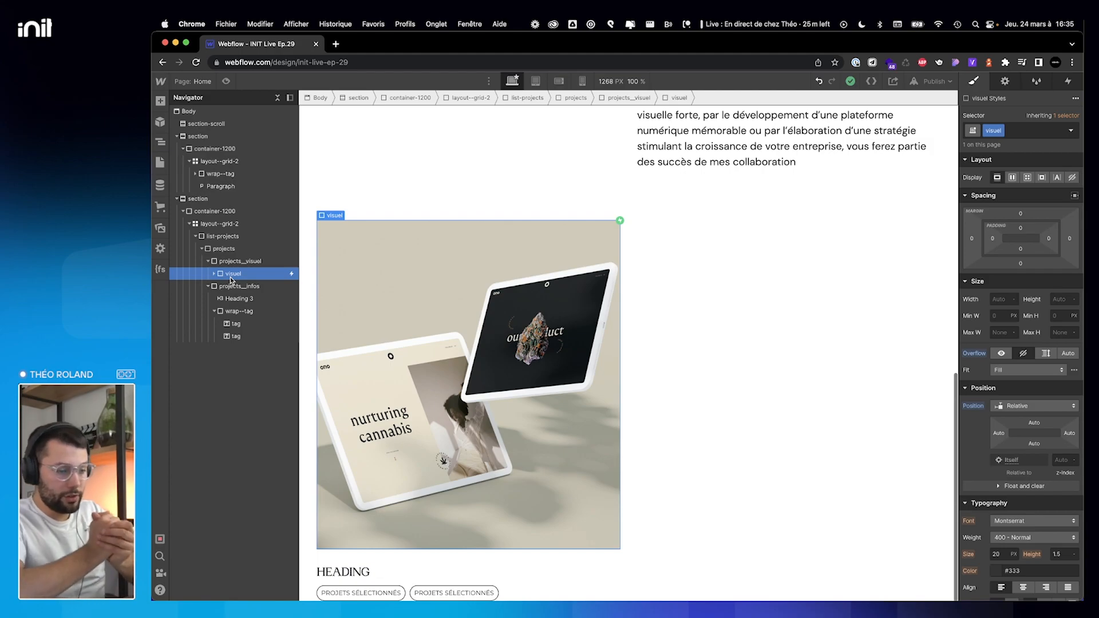
right_click(331, 218)
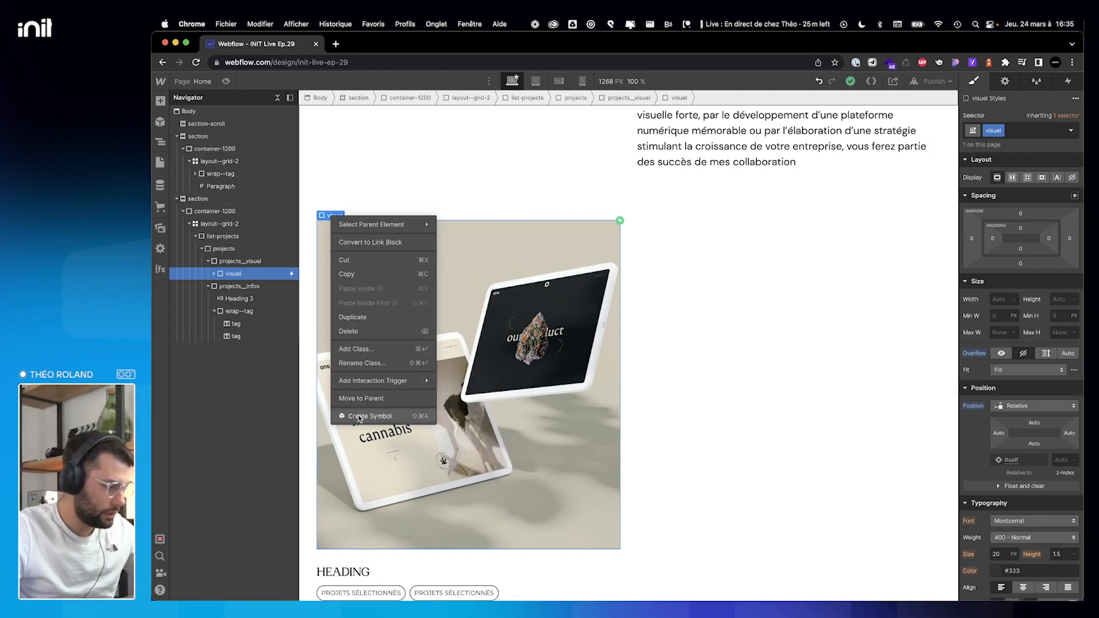
click(361, 417)
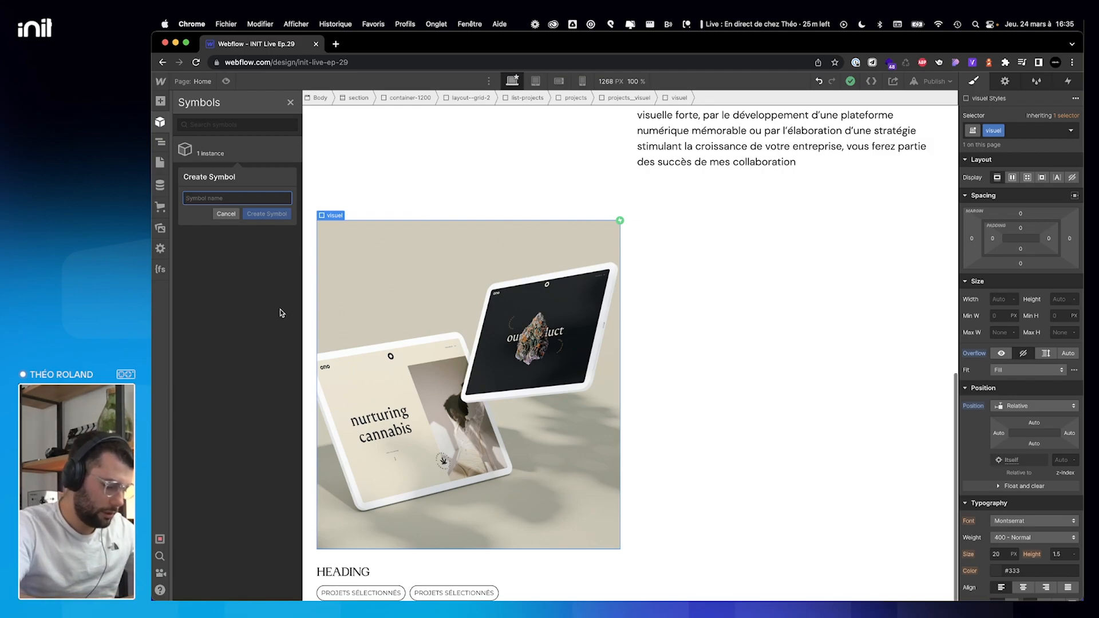
text(IMAGE)
key(Return)
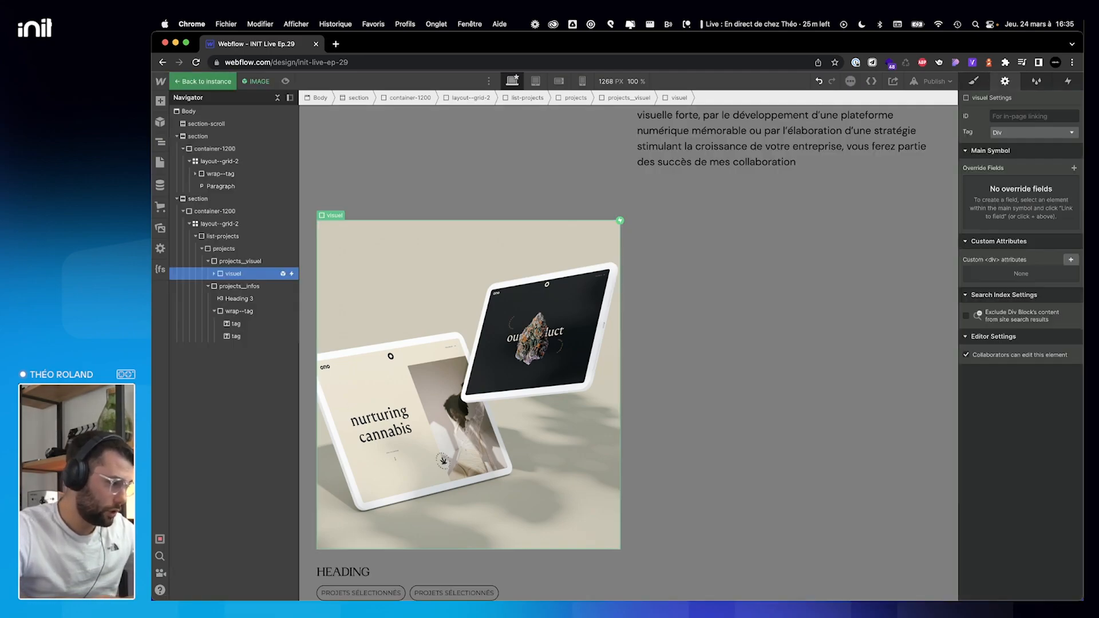
click(203, 83)
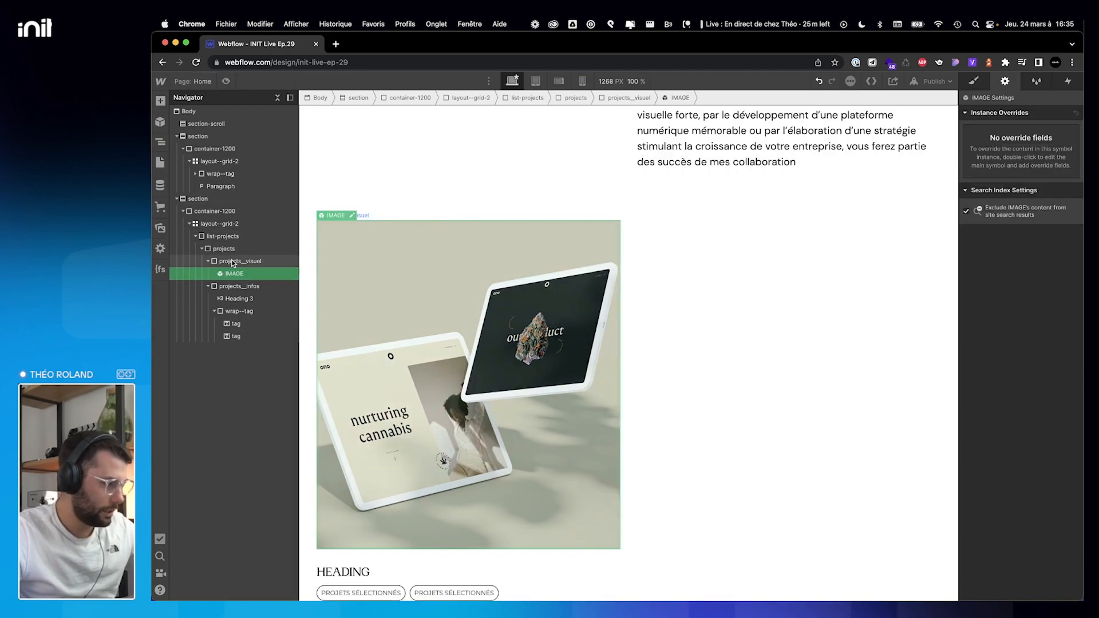
Collapse and select the projects block, and examine the layout of the project list on the ulys.design site.
click(207, 261)
click(208, 274)
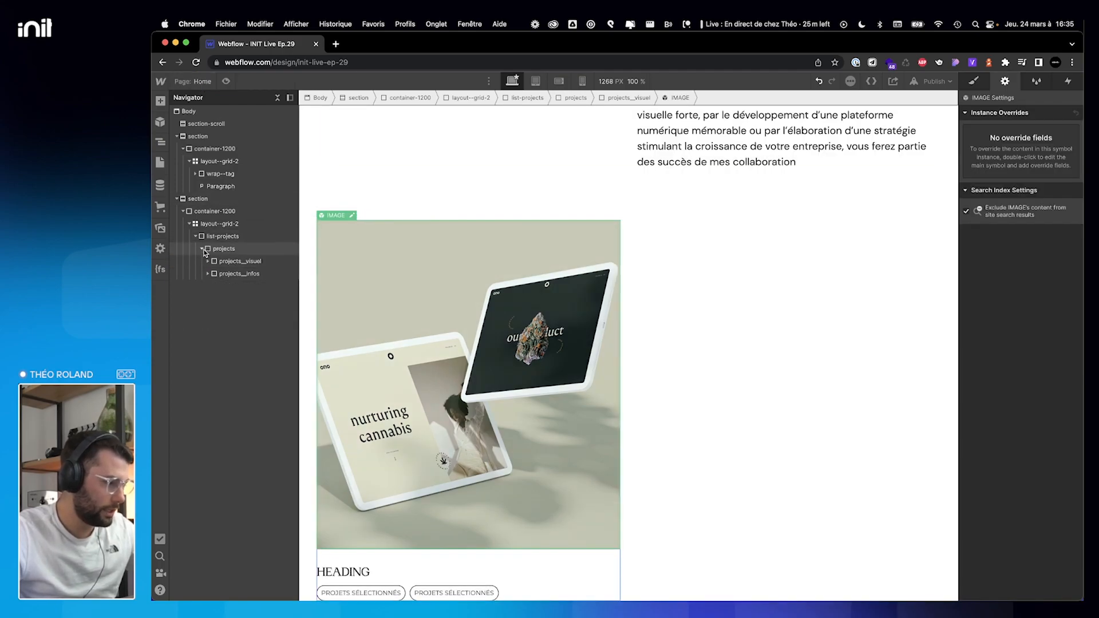
click(203, 249)
click(250, 249)
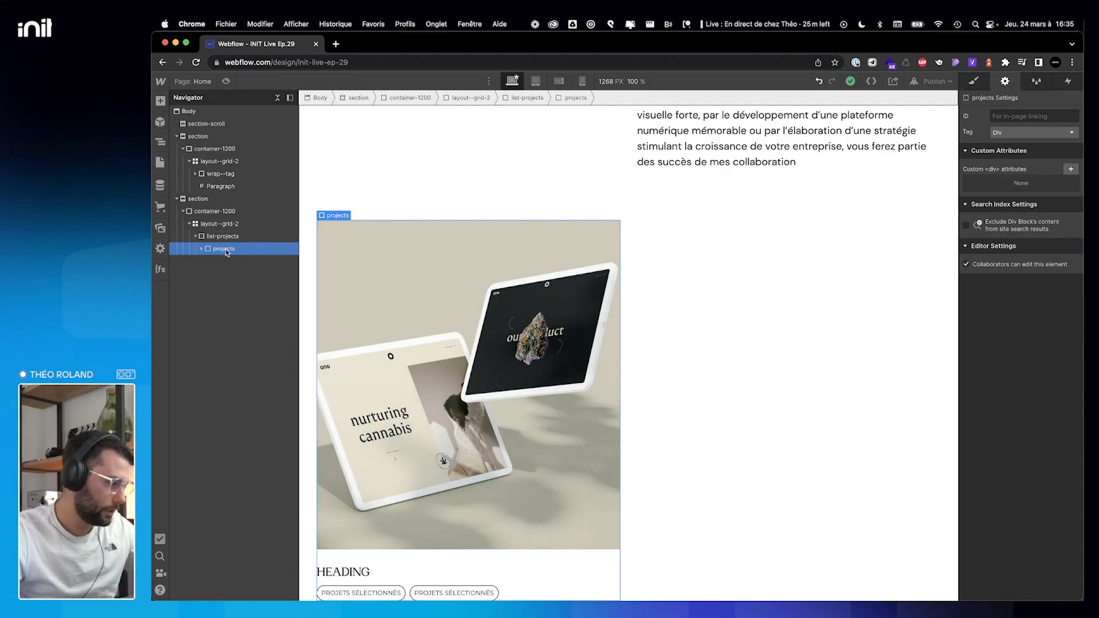
key(ctrl+Right)
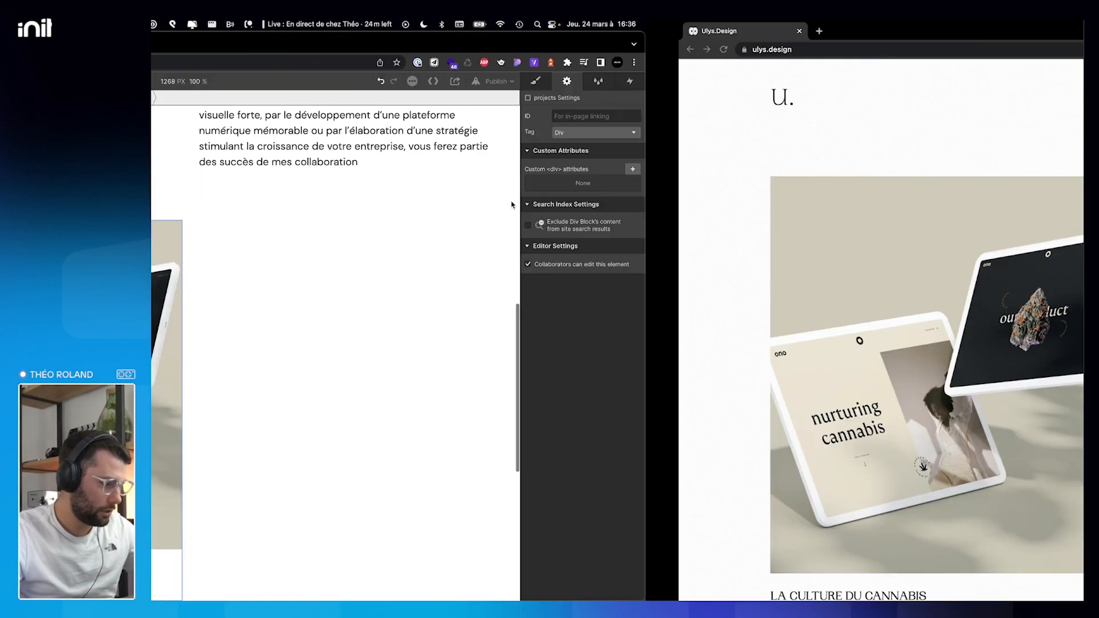
scroll(605, 394, down, 10)
scroll(602, 393, down, 3)
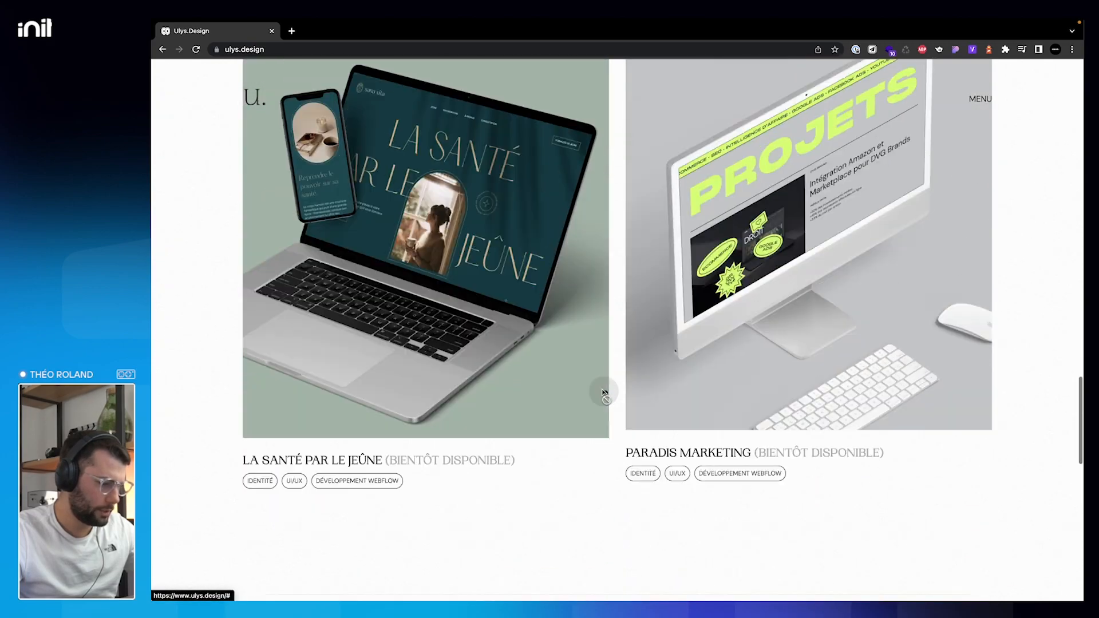
scroll(601, 393, up, 7)
key(ctrl+Left)
Duplicate the projects block inside list-projects, and duplicate the whole list-projects block within the grid.
click(225, 238)
key(super+d)
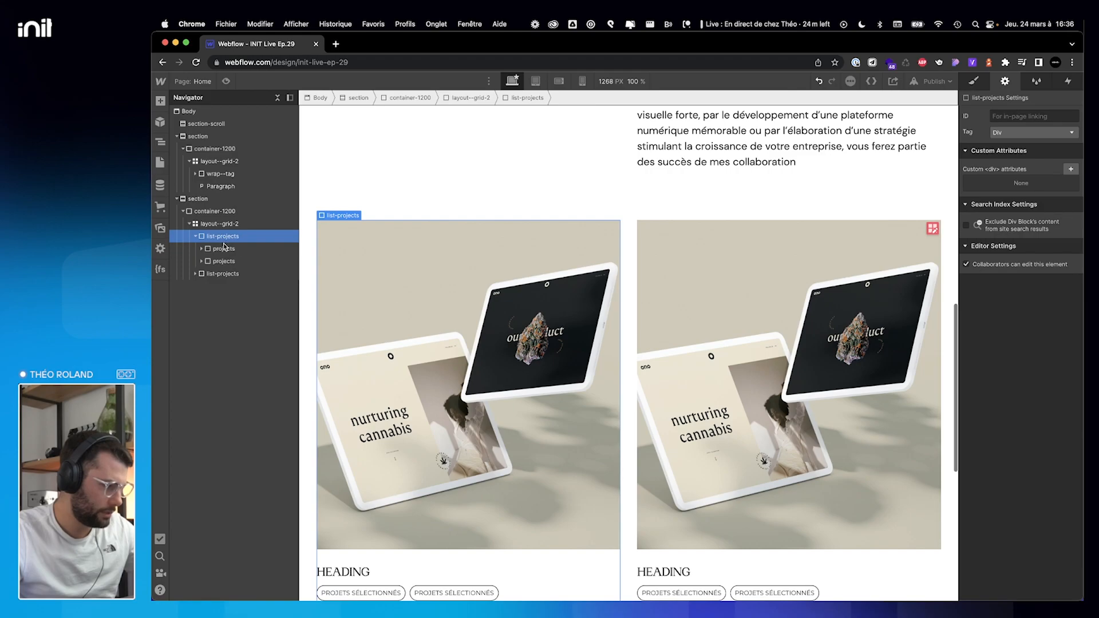
scroll(710, 279, down, 7)
scroll(713, 283, up, 6)
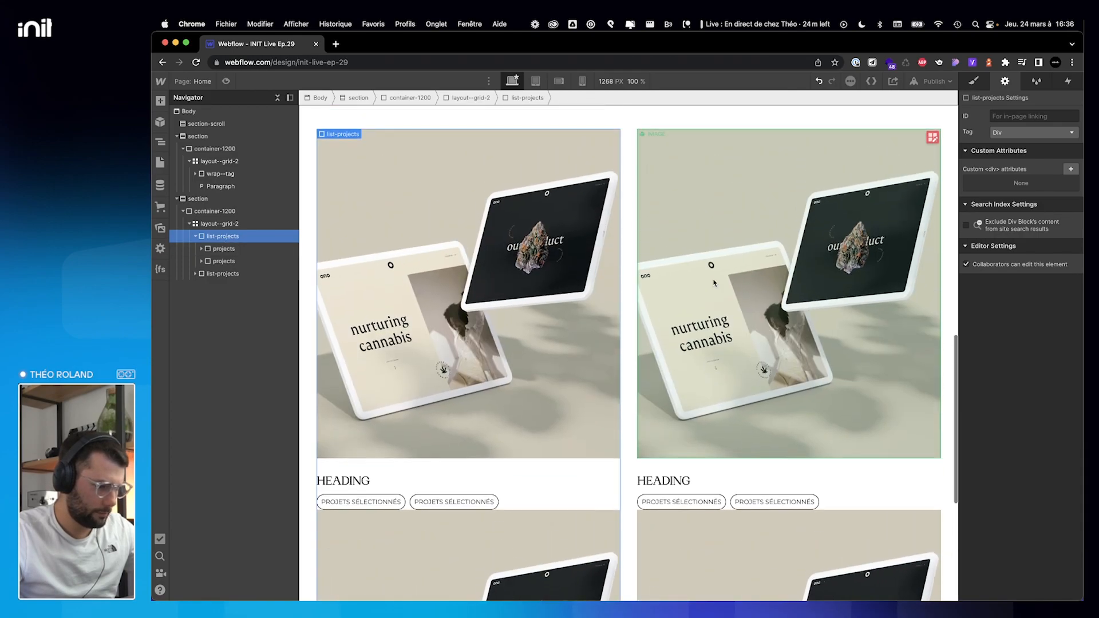
Open the IMAGE symbol of the first project for editing and show the settings of its visuel__image element.
click(201, 249)
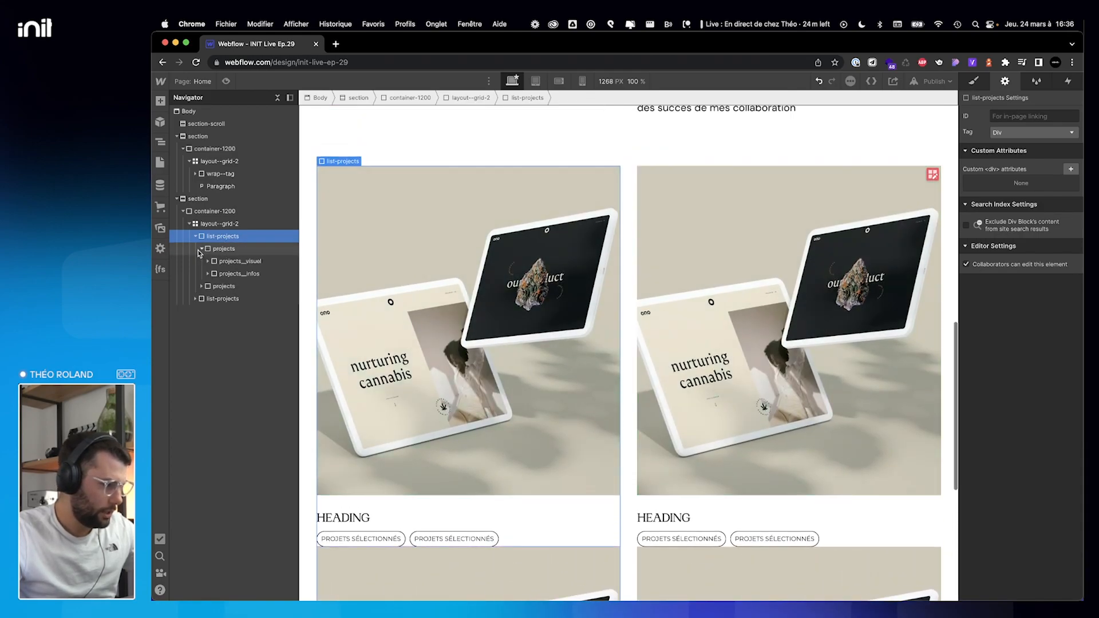
click(208, 262)
click(229, 273)
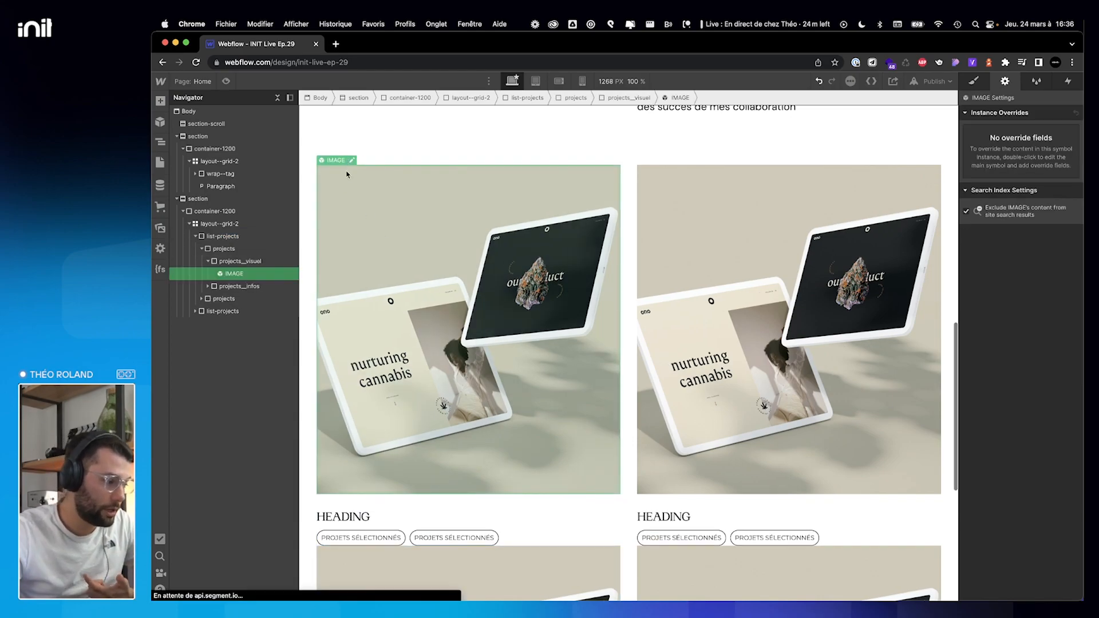
double_click(373, 189)
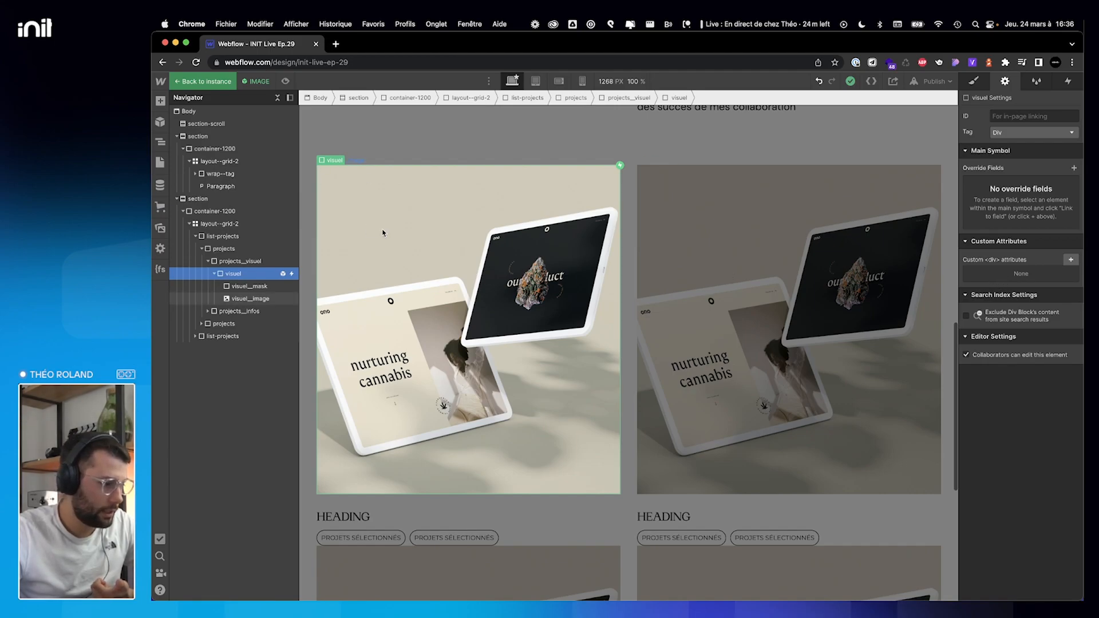
click(374, 181)
click(371, 161)
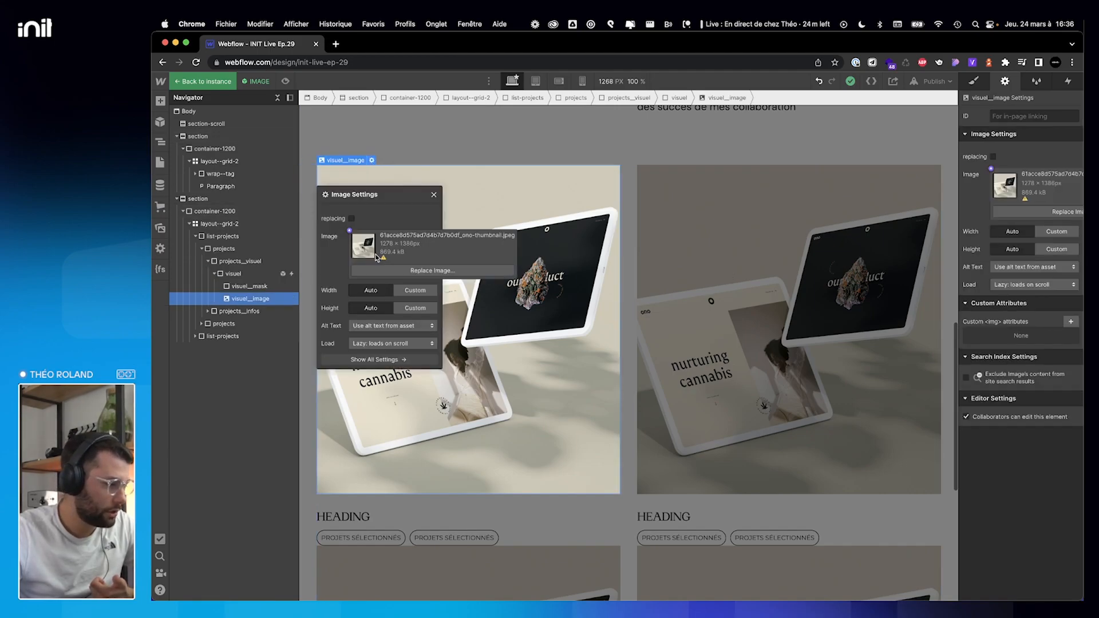
Try the jwg-image-1.jpeg asset as the symbol's main image, and put the original tablet mockup back.
click(381, 268)
click(224, 182)
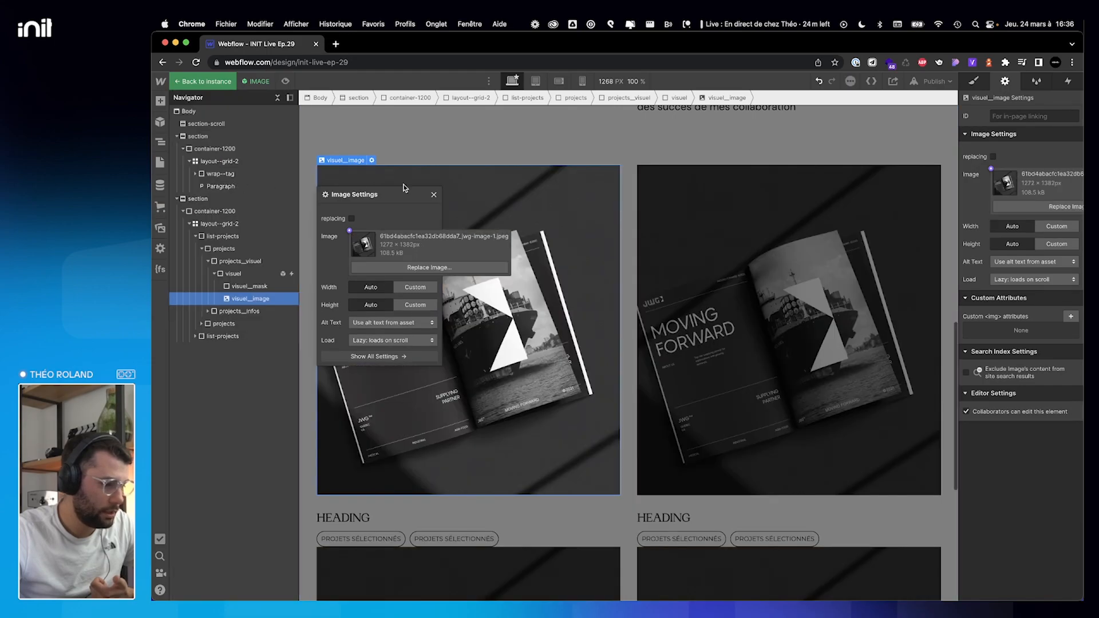
click(402, 266)
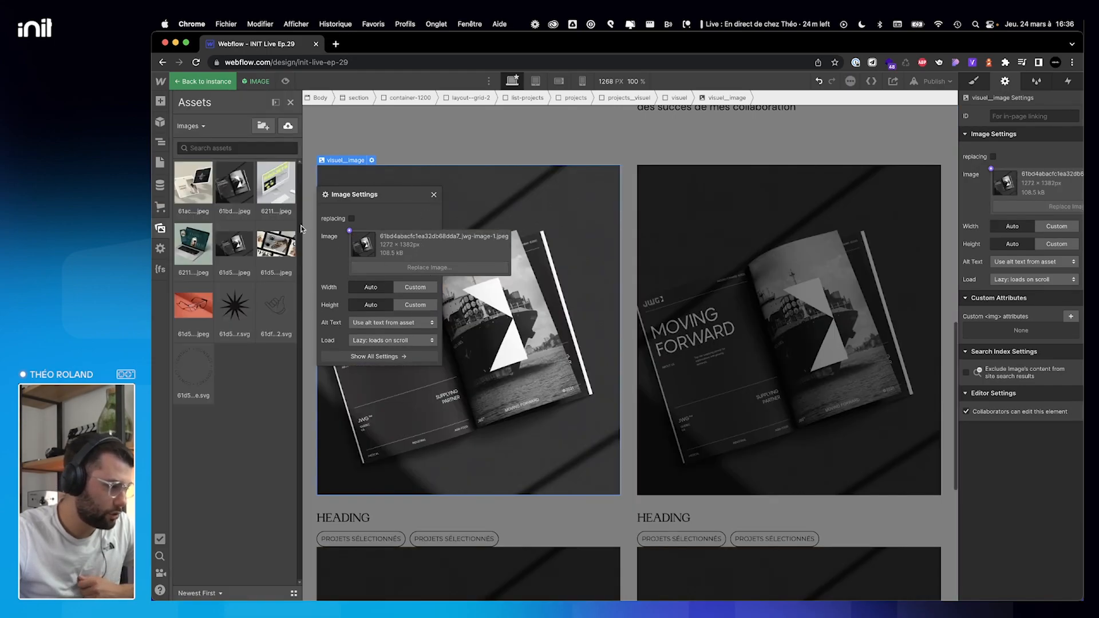
click(204, 188)
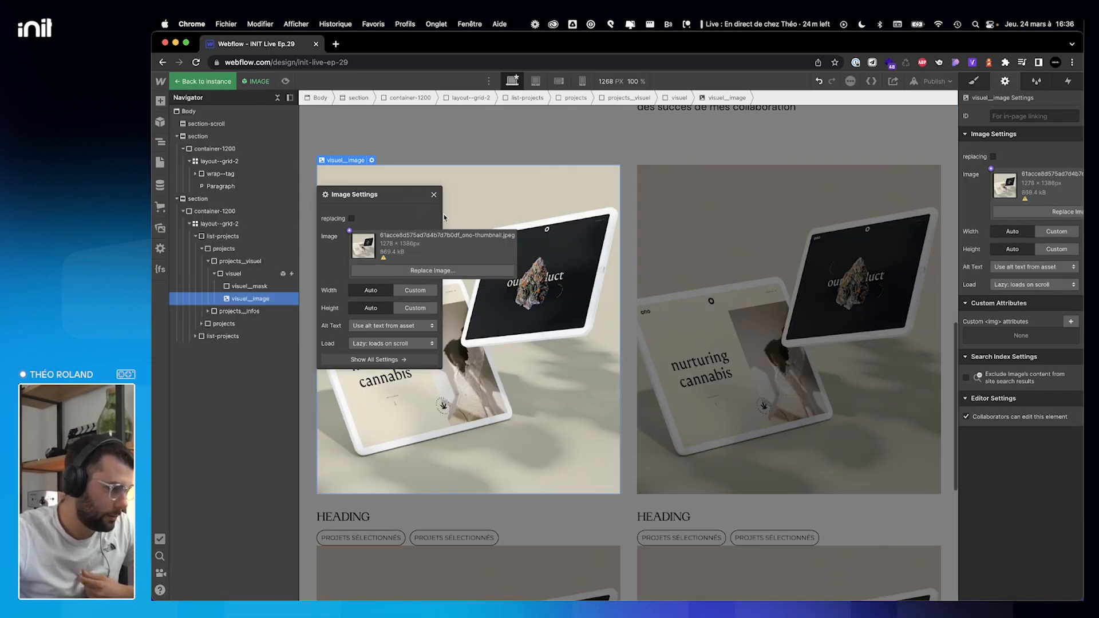
Link the visuel__image source to a new override field named Image and return to the symbol instance.
click(991, 169)
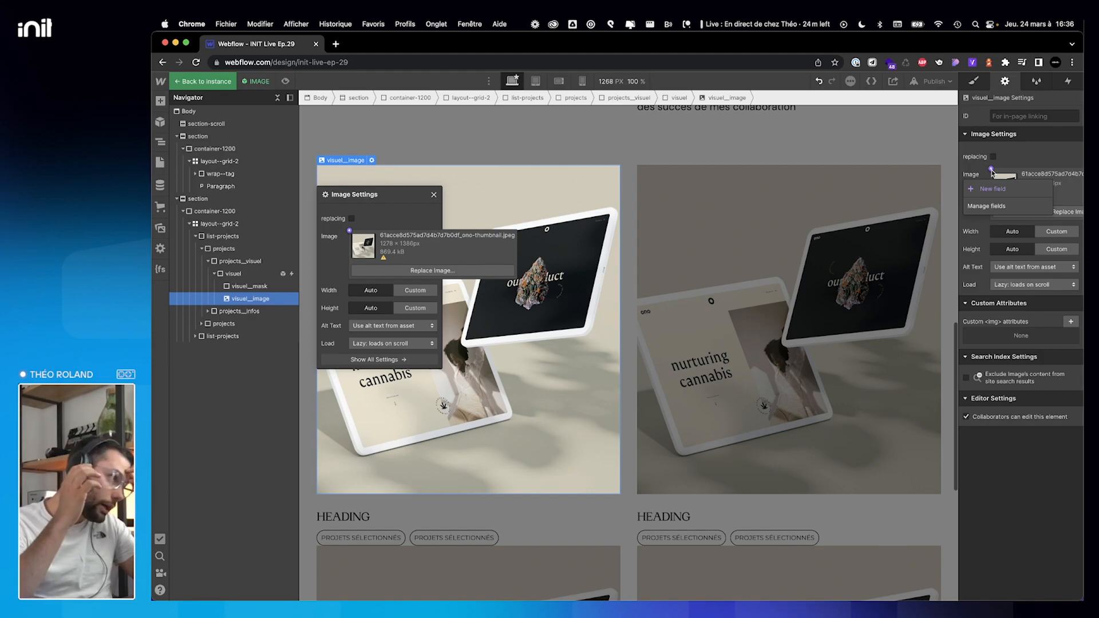
click(994, 190)
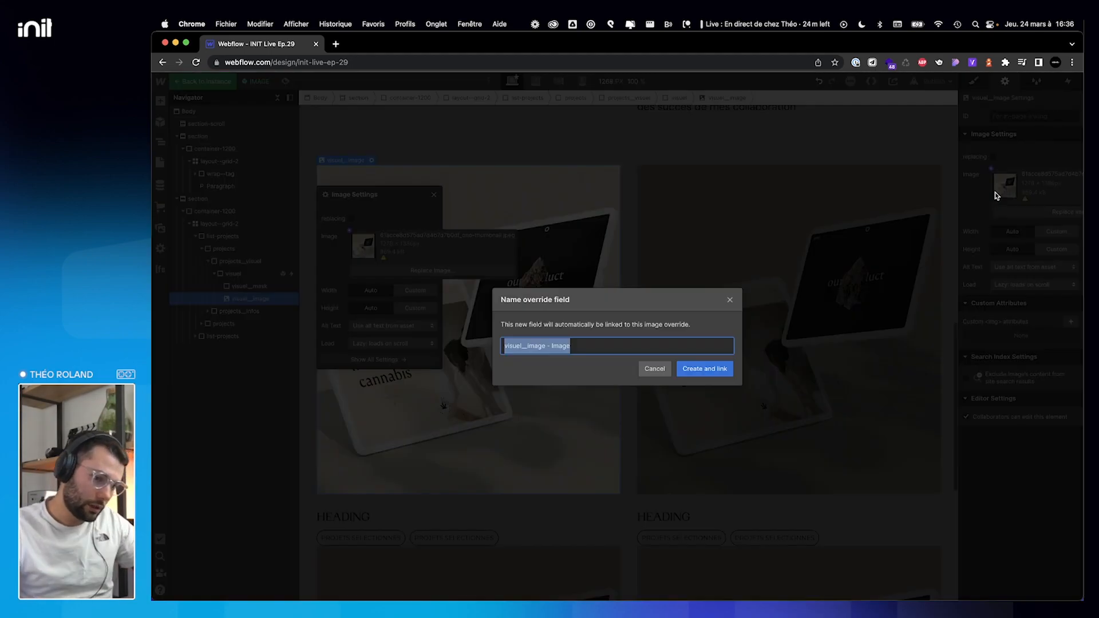
text(Image)
key(Return)
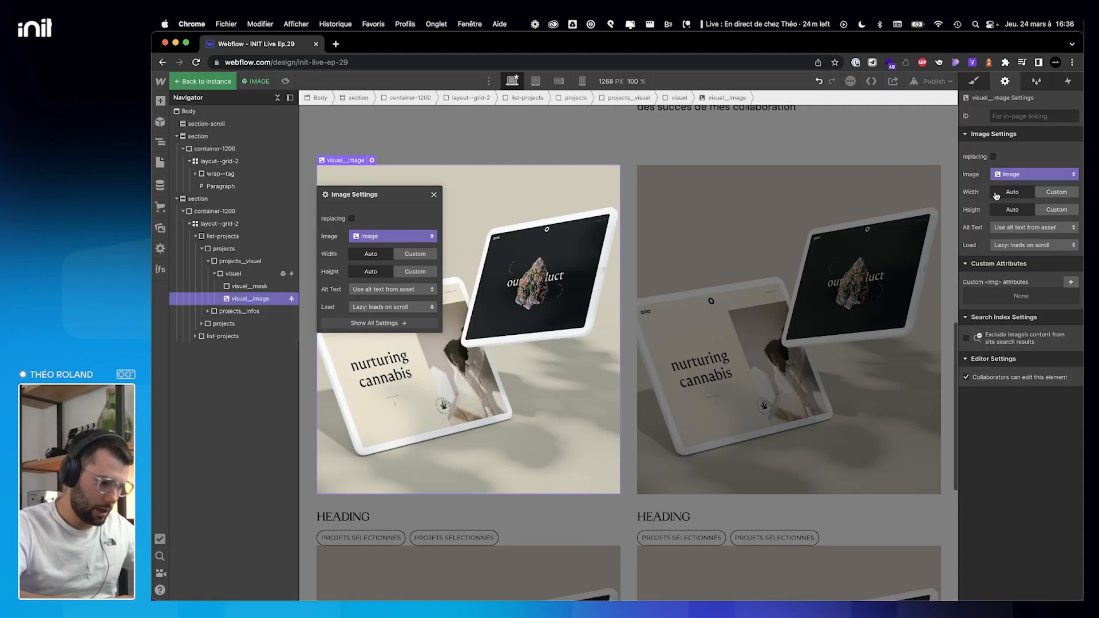
click(206, 82)
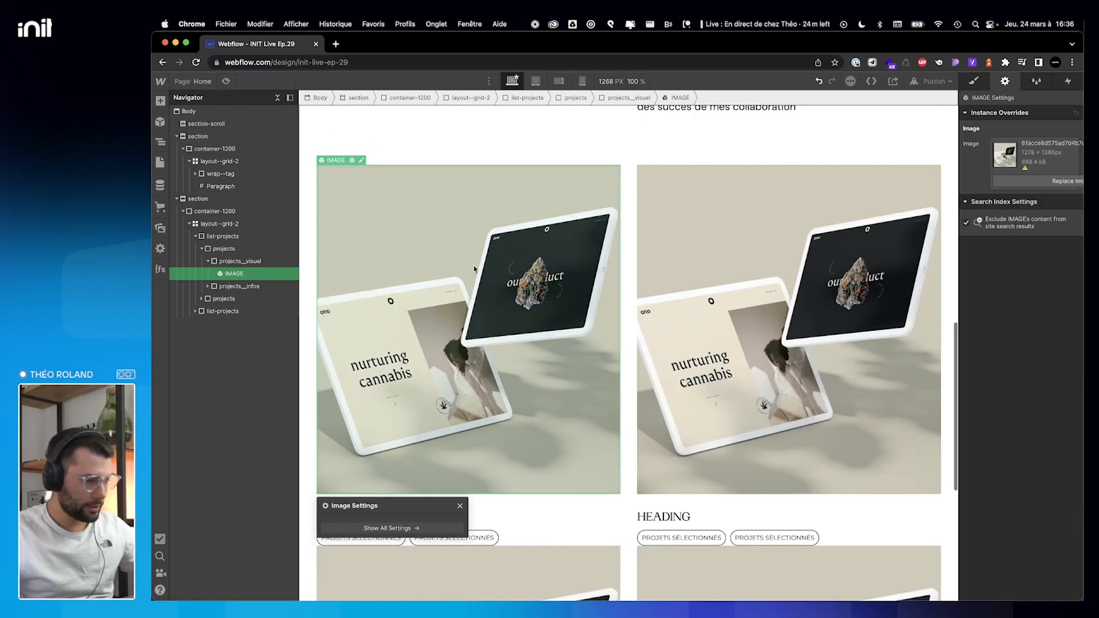
Override the image of the second column's first project with the jwg-image-1.jpeg book mockup.
click(762, 315)
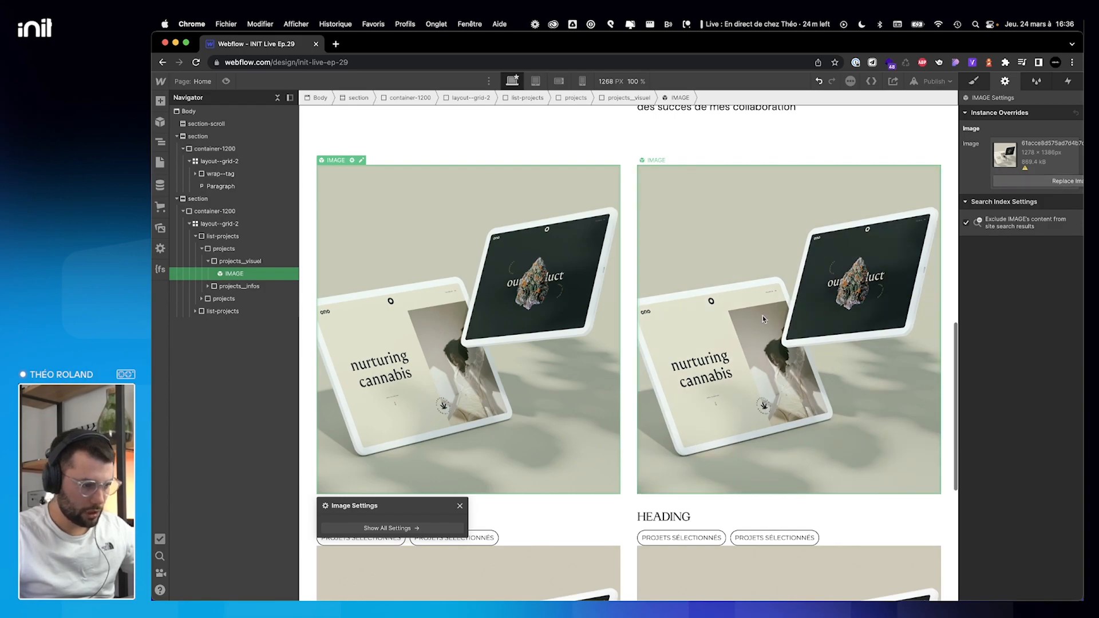
click(1029, 181)
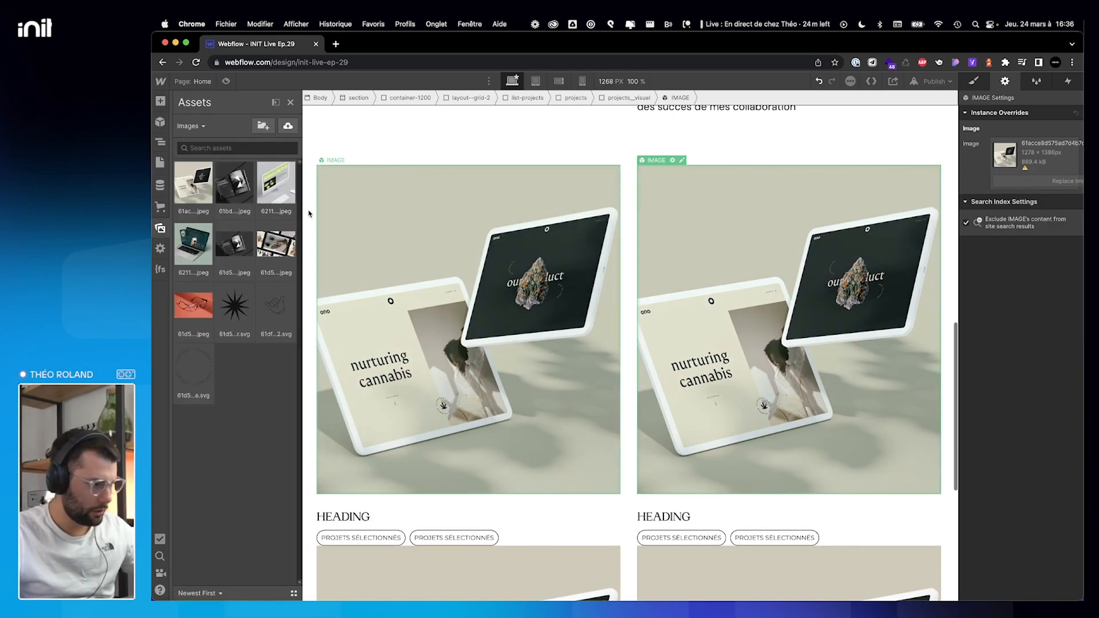
click(242, 191)
Override the image of the first column's second project with the green laptop and phone mockup, matching ulys.design.
scroll(513, 297, down, 5)
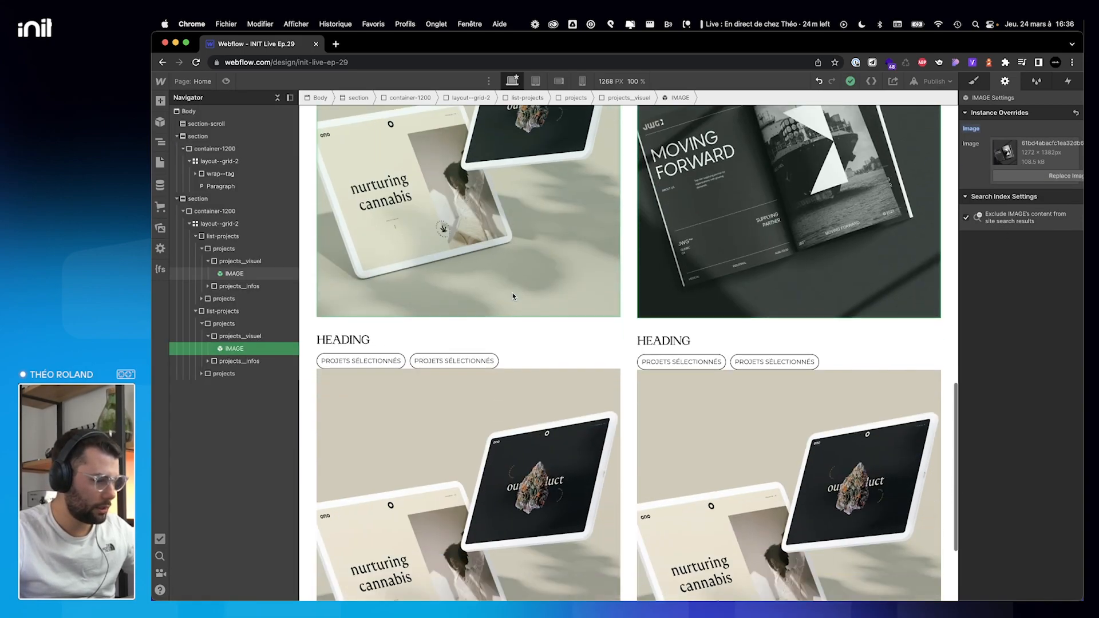
click(508, 304)
key(ctrl+Right)
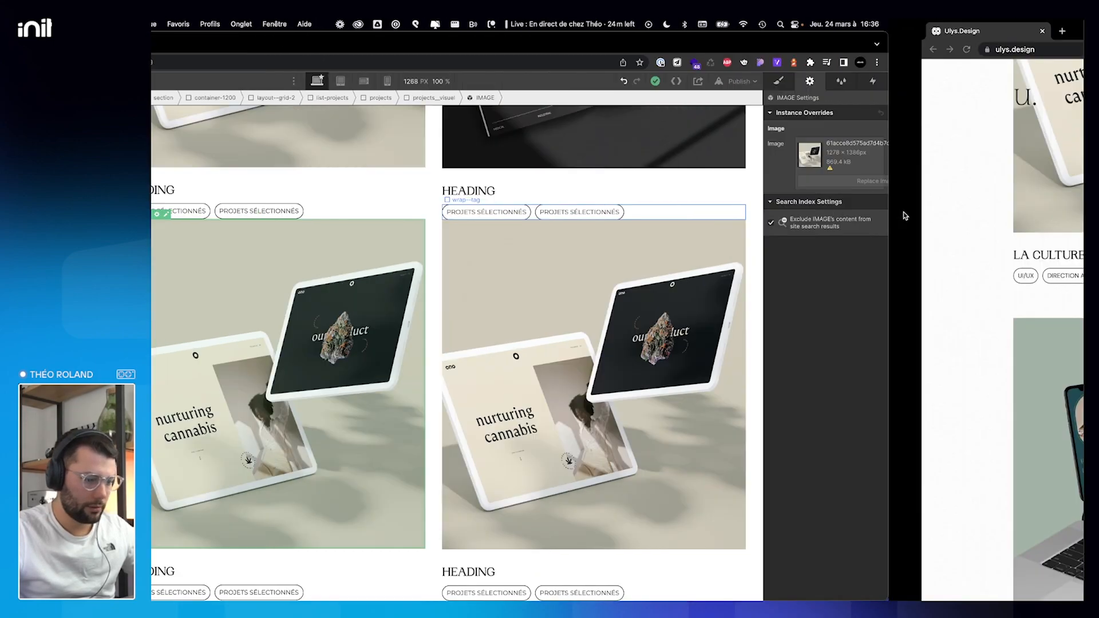
key(ctrl+Left)
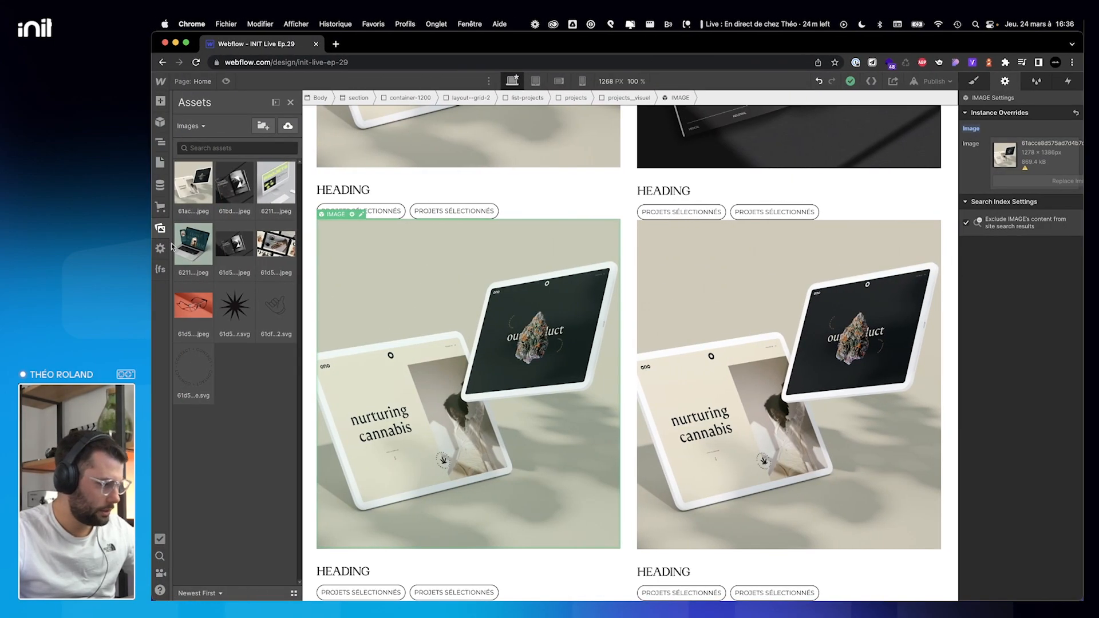
click(189, 245)
Override the image of the second column's second project with the grey iMac PROJETS mockup.
click(764, 315)
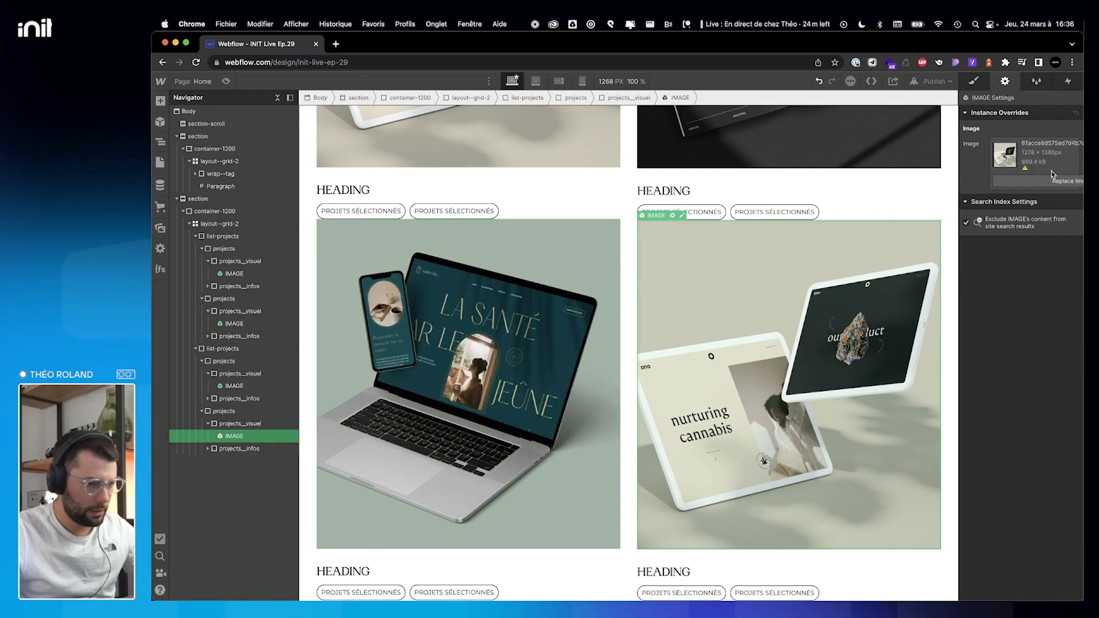
click(1054, 182)
click(235, 252)
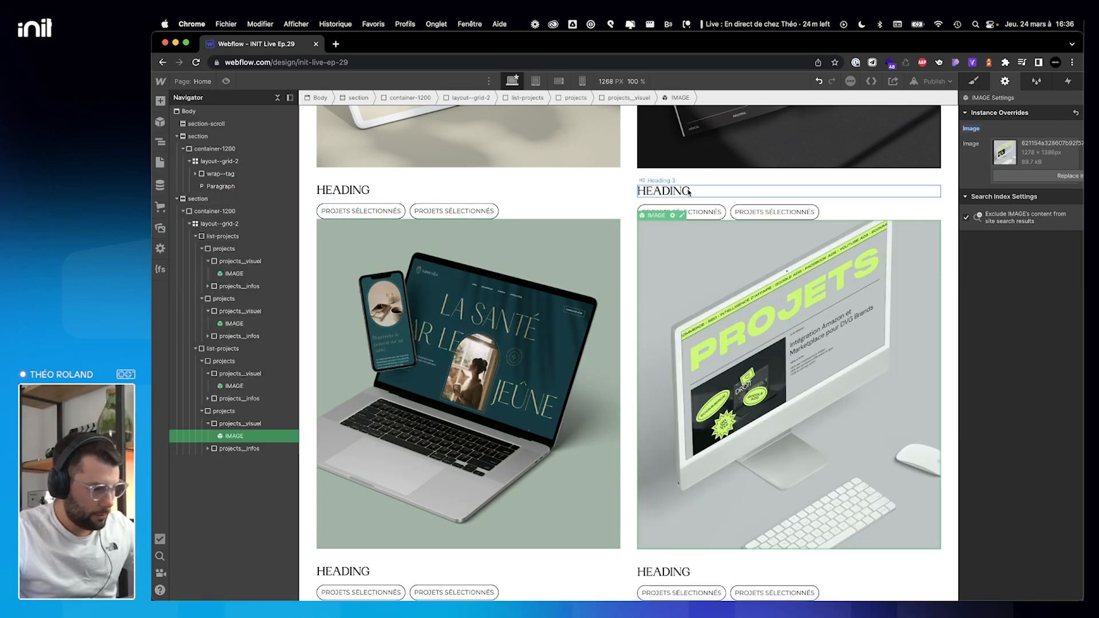
Inspect the project spacing on the ulys.design site, and set the projects class's bottom margin to 60 px in Webflow.
key(ctrl+Right)
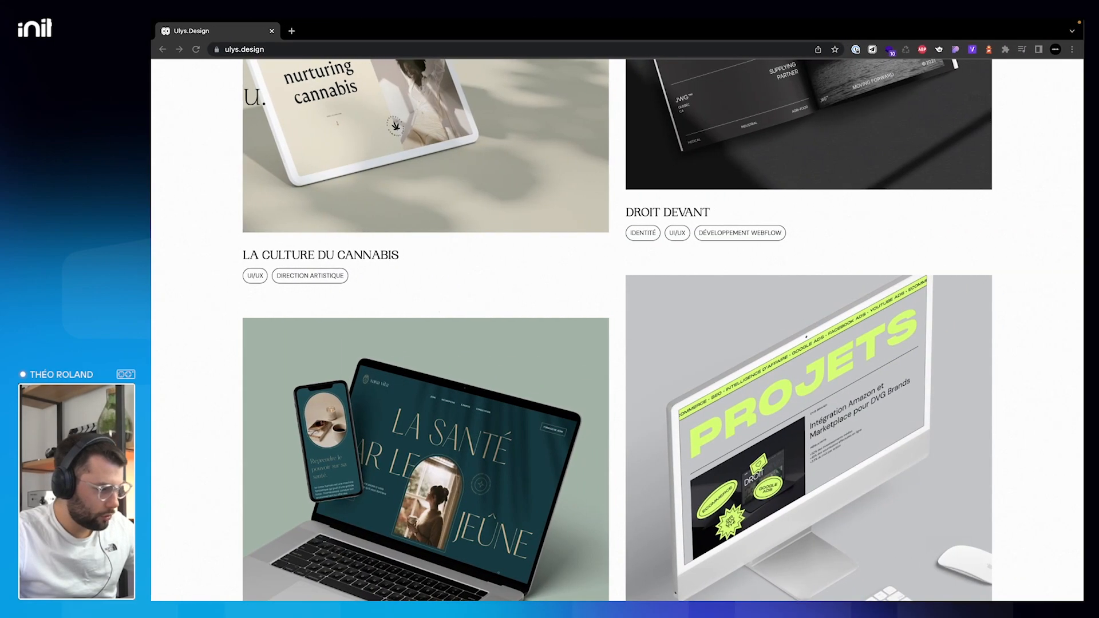
click(956, 49)
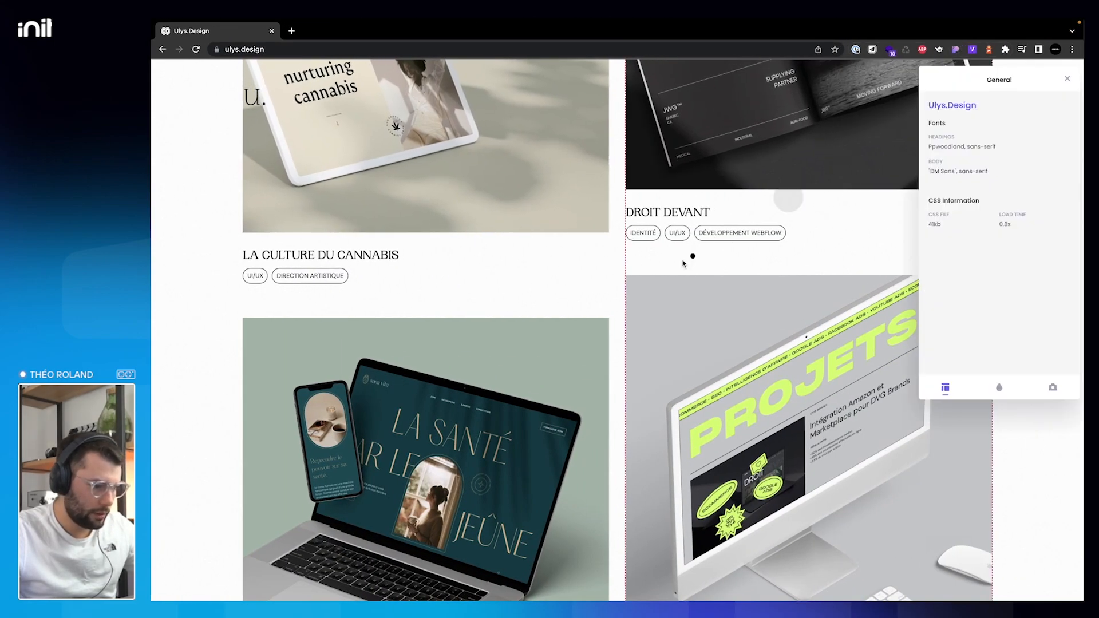
click(690, 288)
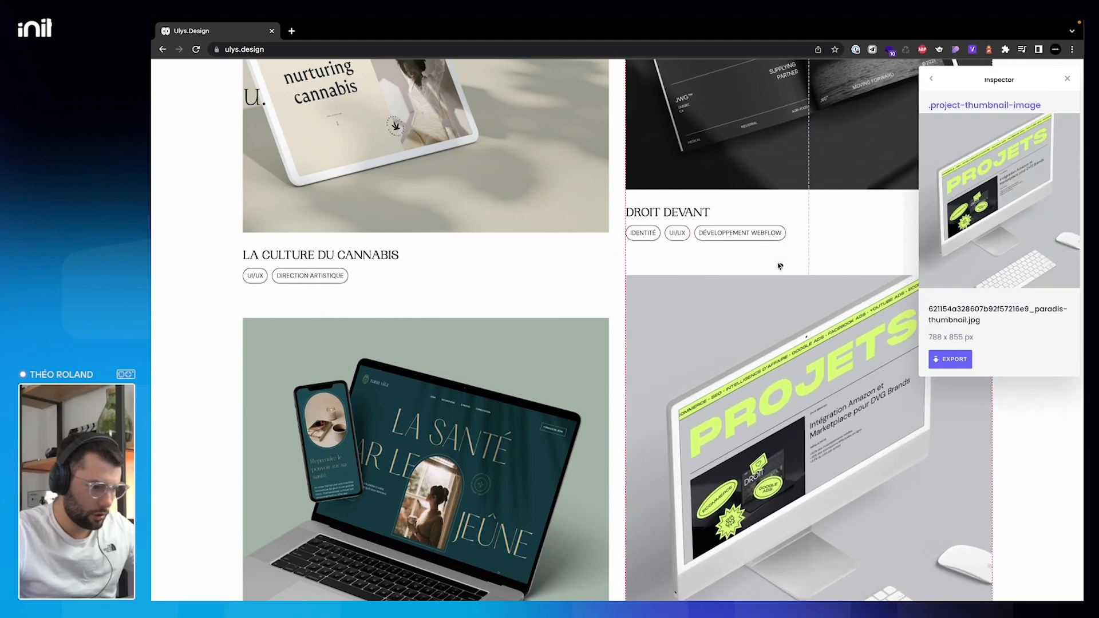
key(ctrl+Left)
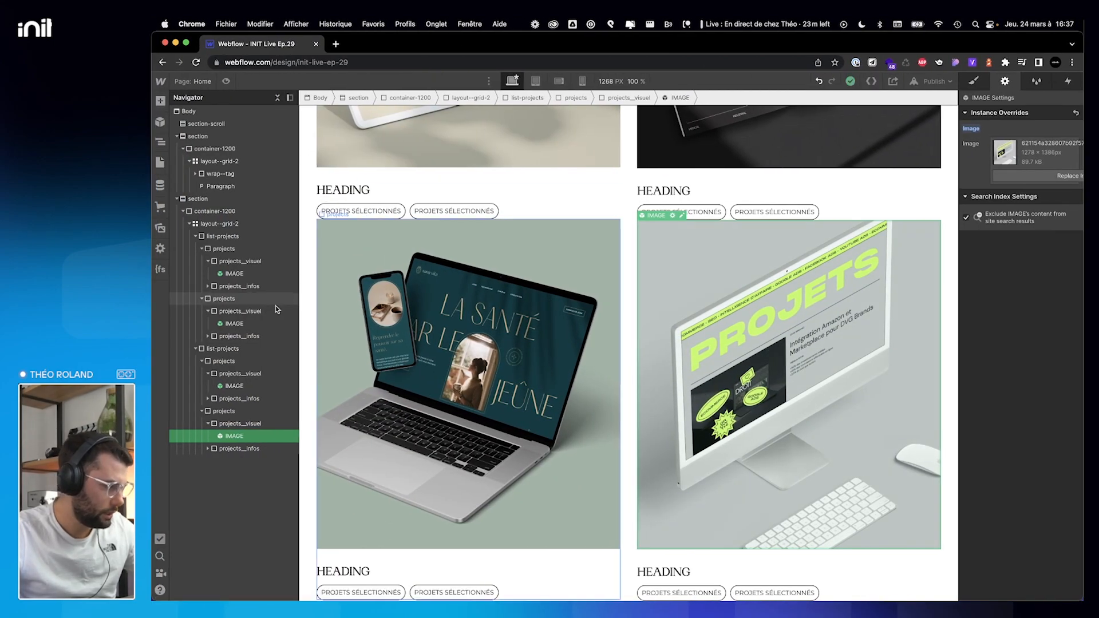
click(223, 249)
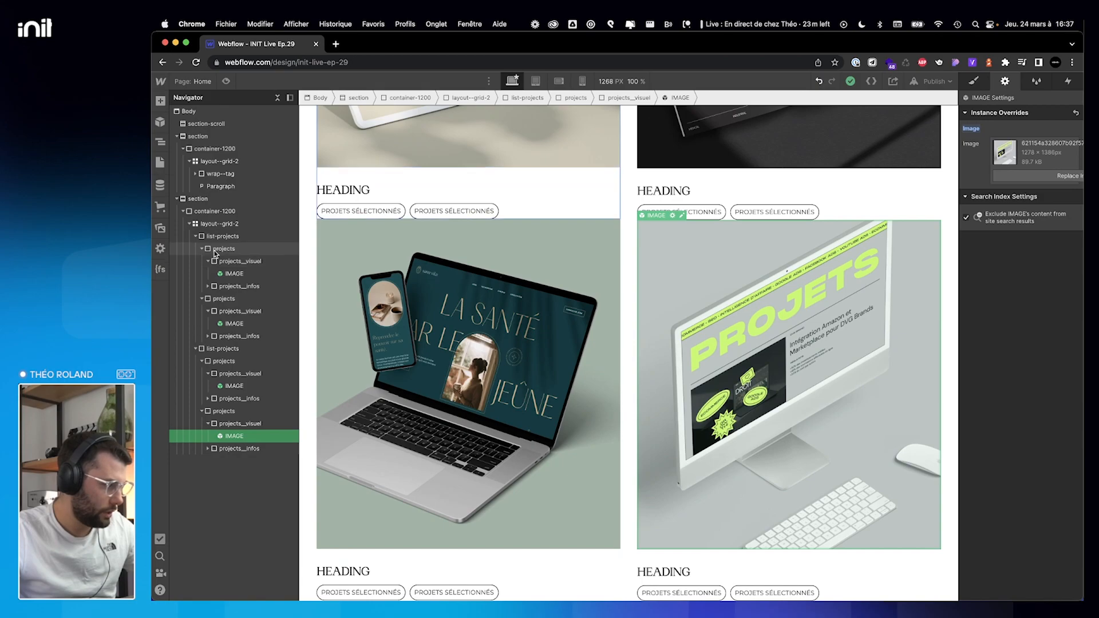
click(974, 81)
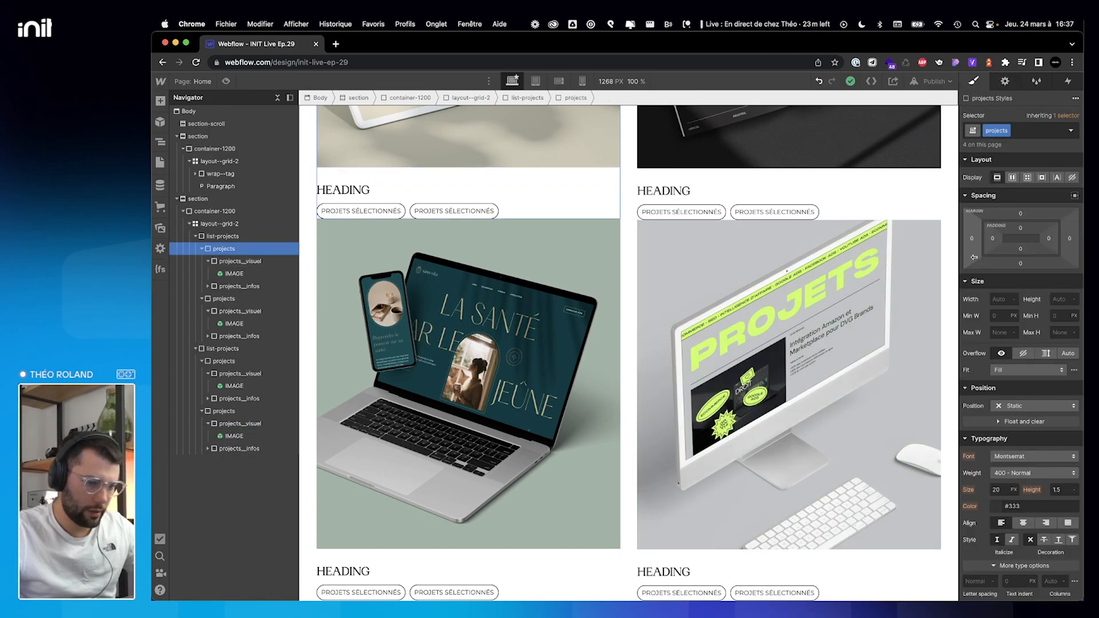
click(1020, 262)
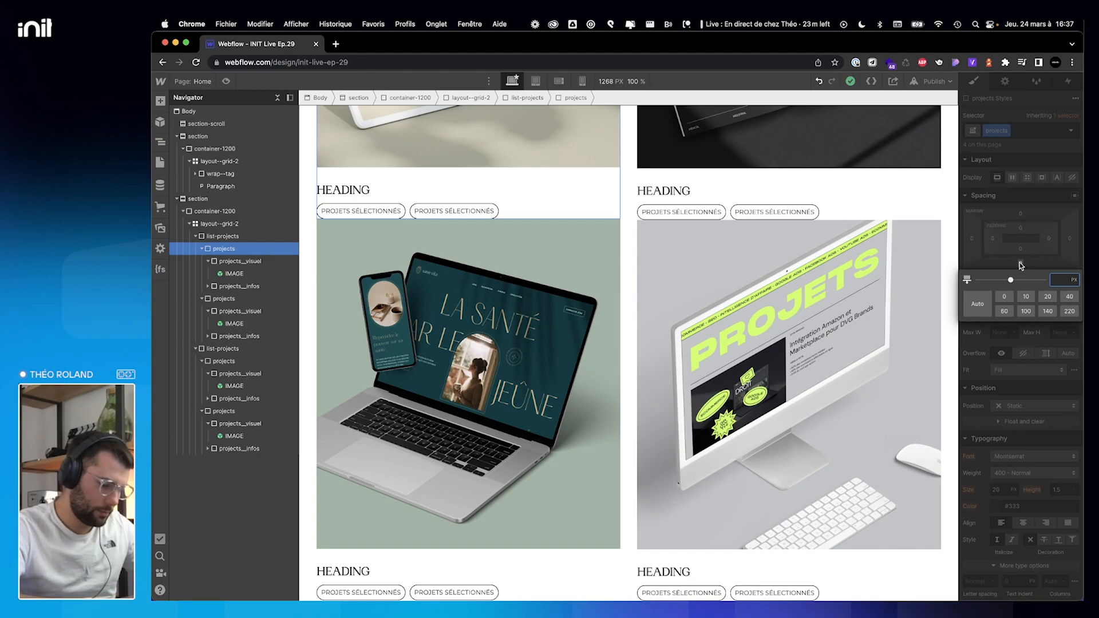
text(60)
key(Return)
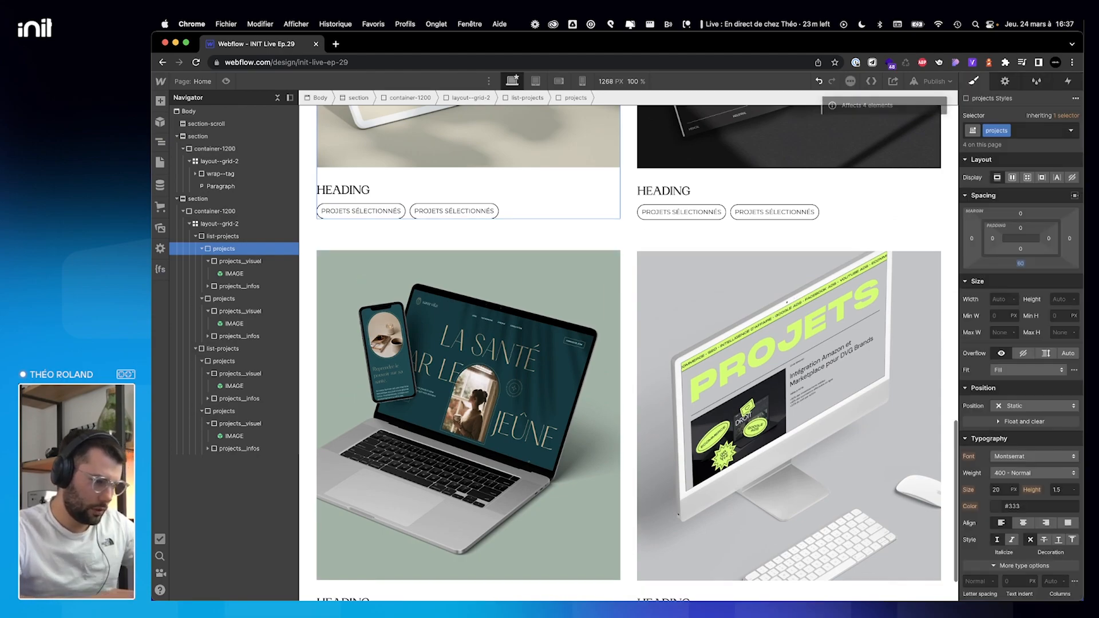
scroll(629, 250, up, 3)
scroll(629, 250, up, 4)
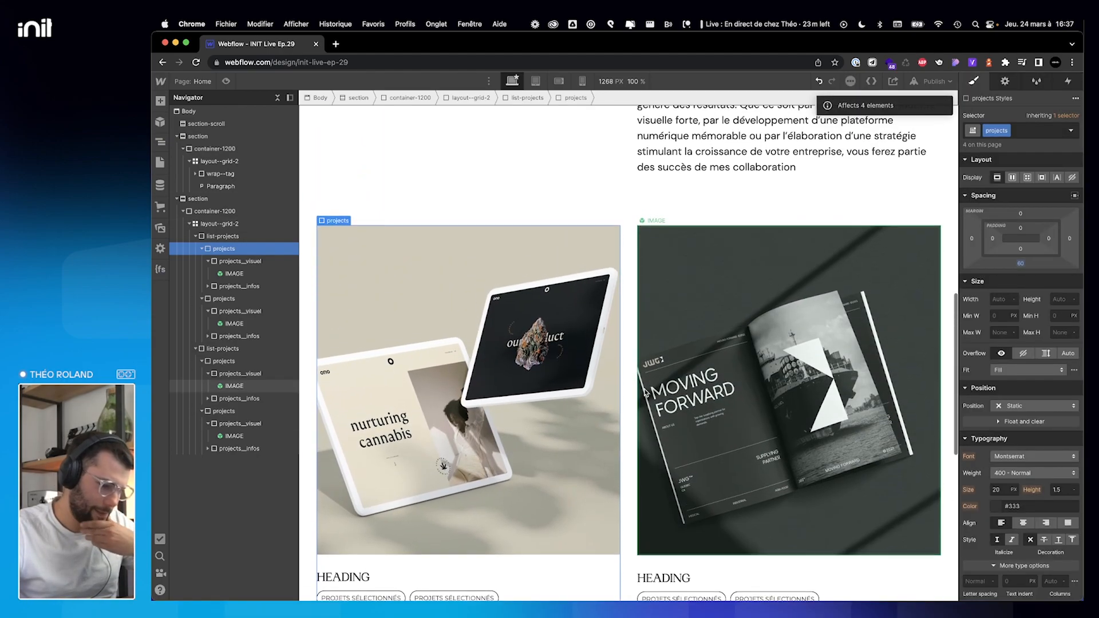
Change the first project's heading to LA CULTURE DU CANNABIS.
scroll(629, 249, down, 3)
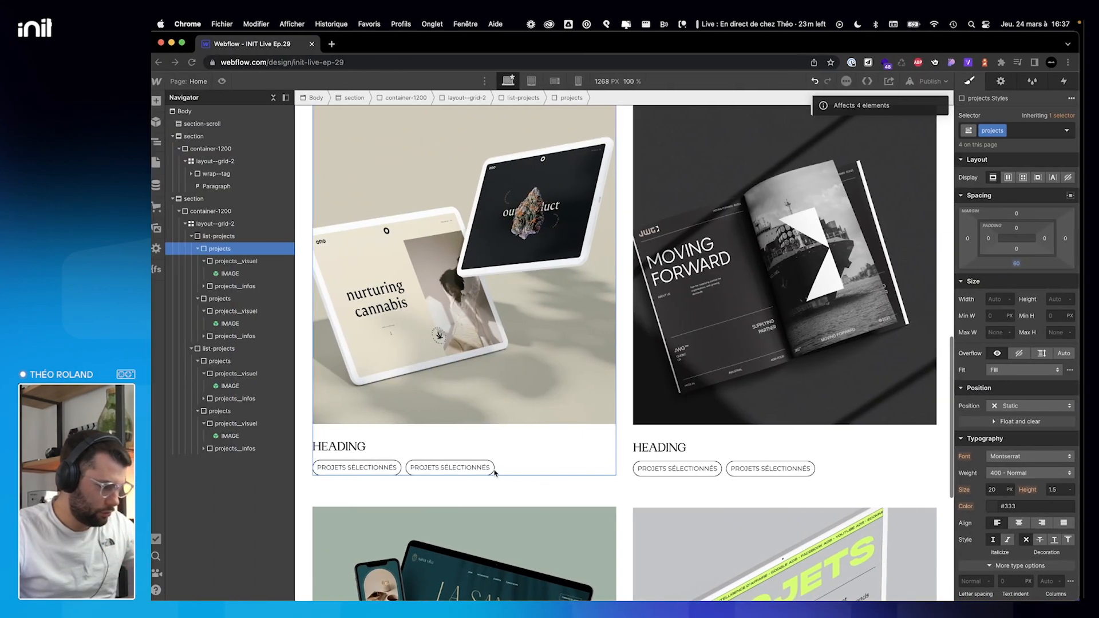
double_click(343, 446)
text(LA CULTURE DU CANNABIS)
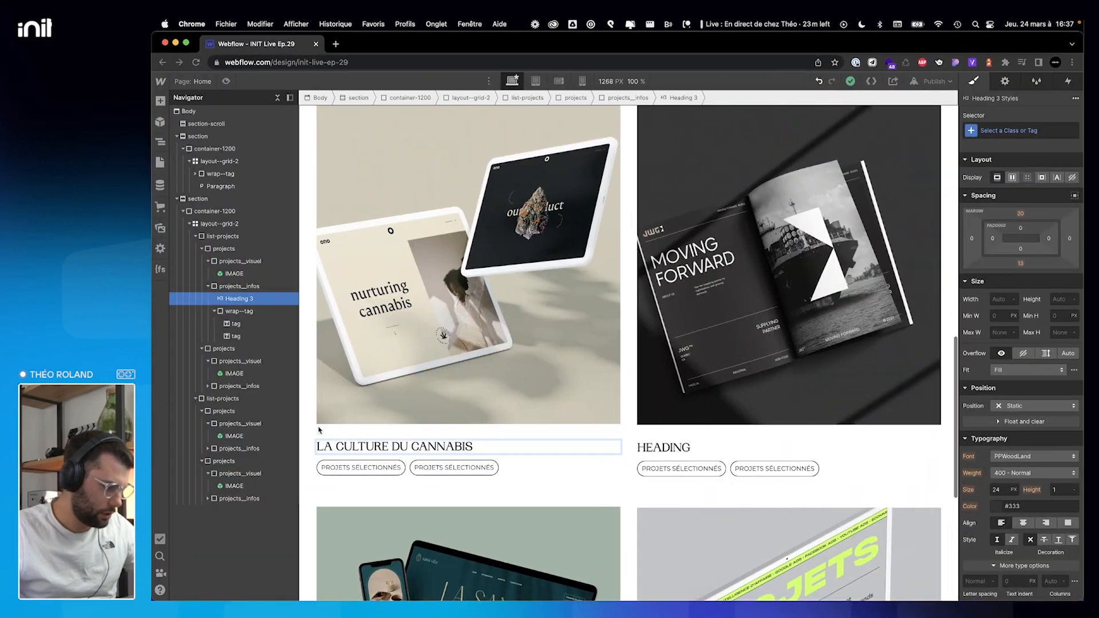
Change the first project's two tags to UX/UI and DIRECTION ARTISTIQUE.
double_click(336, 468)
key(super+a)
text(U)
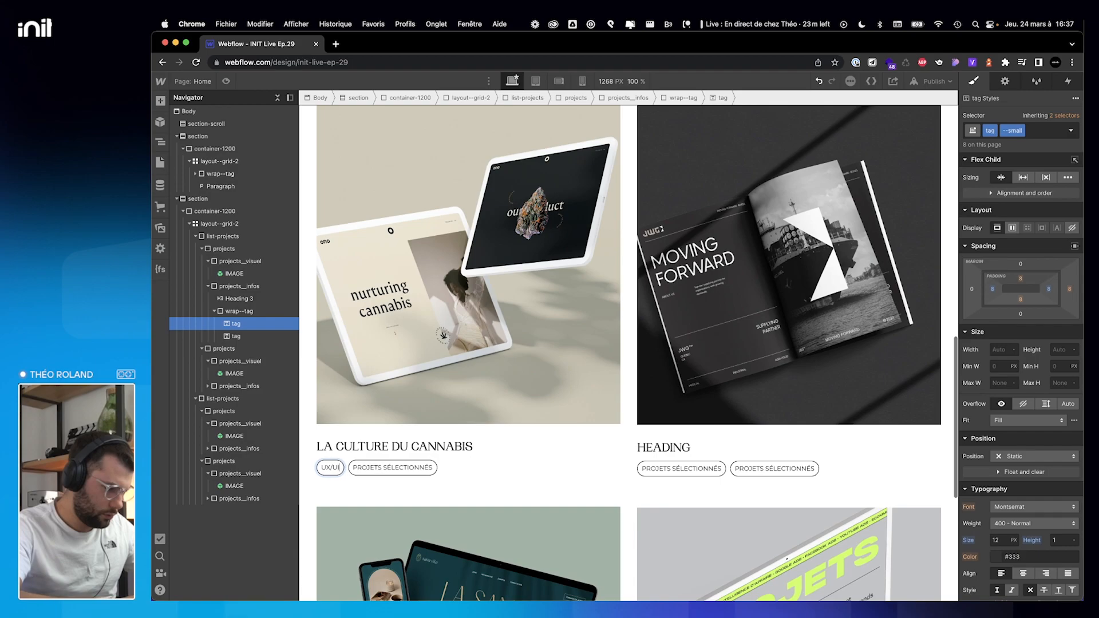
double_click(380, 467)
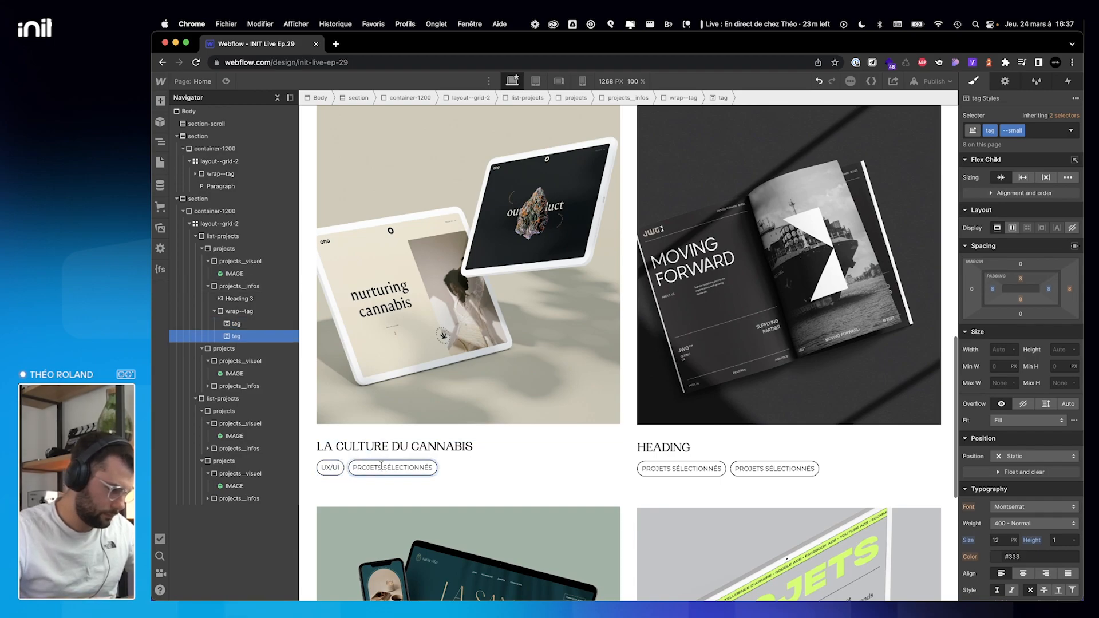
key(super+a)
text(DIREC)
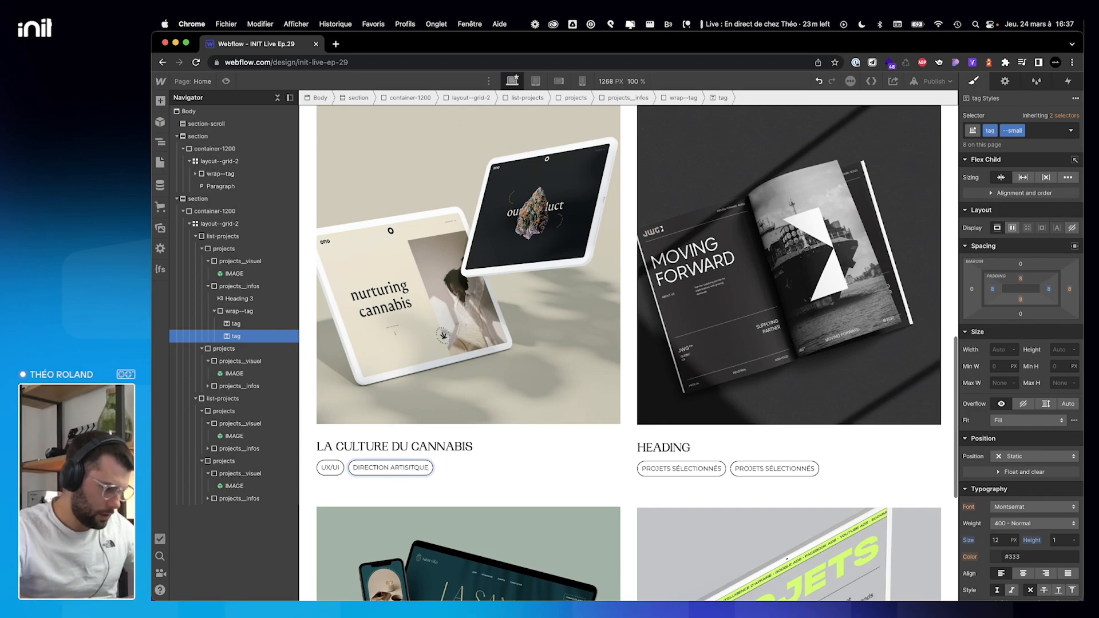
key(super+a)
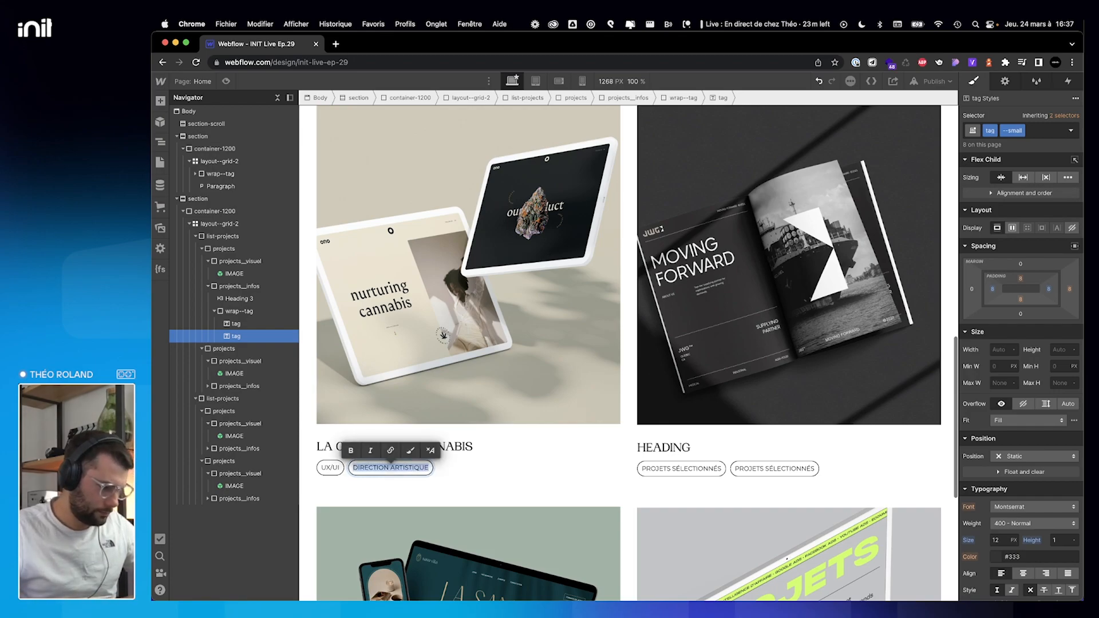
Check the project tags on ulys.design, and duplicate a tag in the MOVING FORWARD project to give it three.
key(ctrl+Right)
key(ctrl+Left)
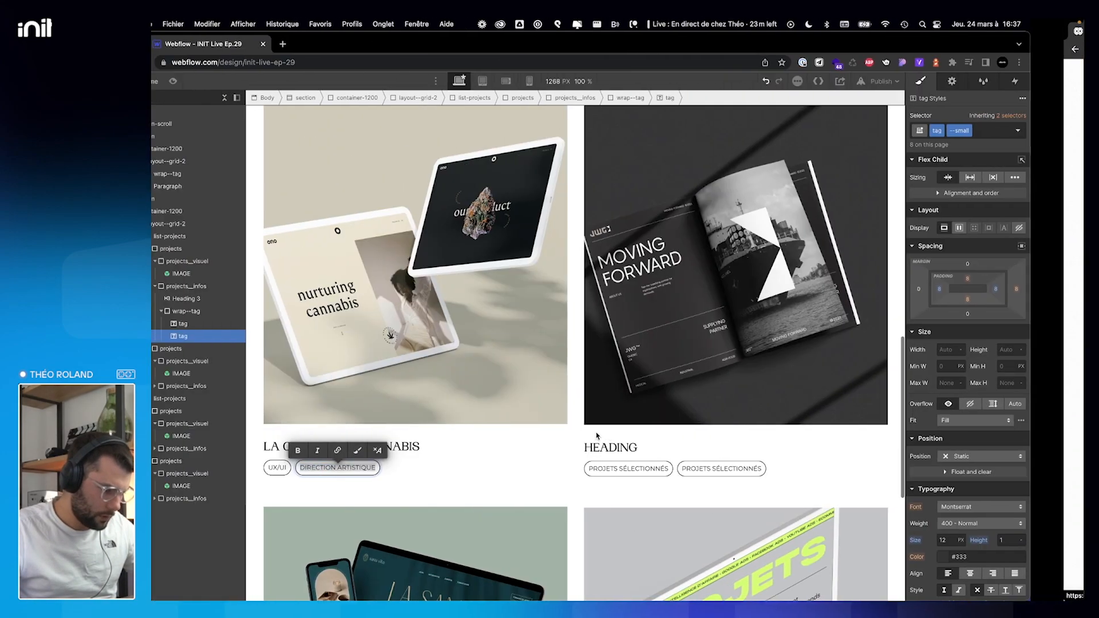
key(Escape)
click(663, 475)
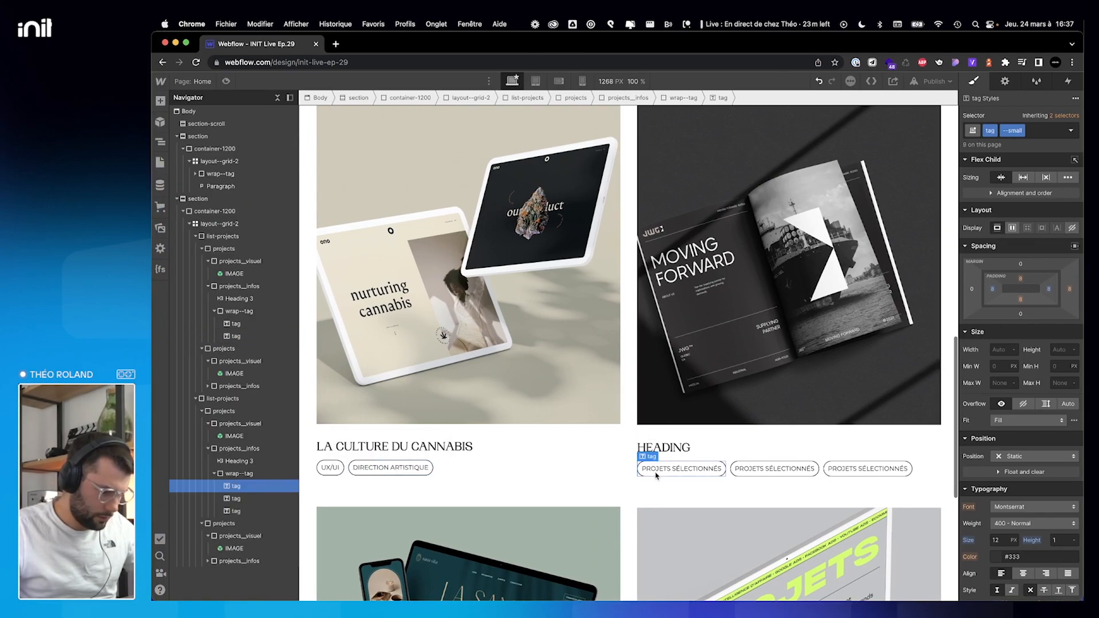
Change the first two tags of the MOVING FORWARD project to IDENTITE and UX/UI, checking them against ulys.design.
double_click(655, 472)
text(UX/UI)
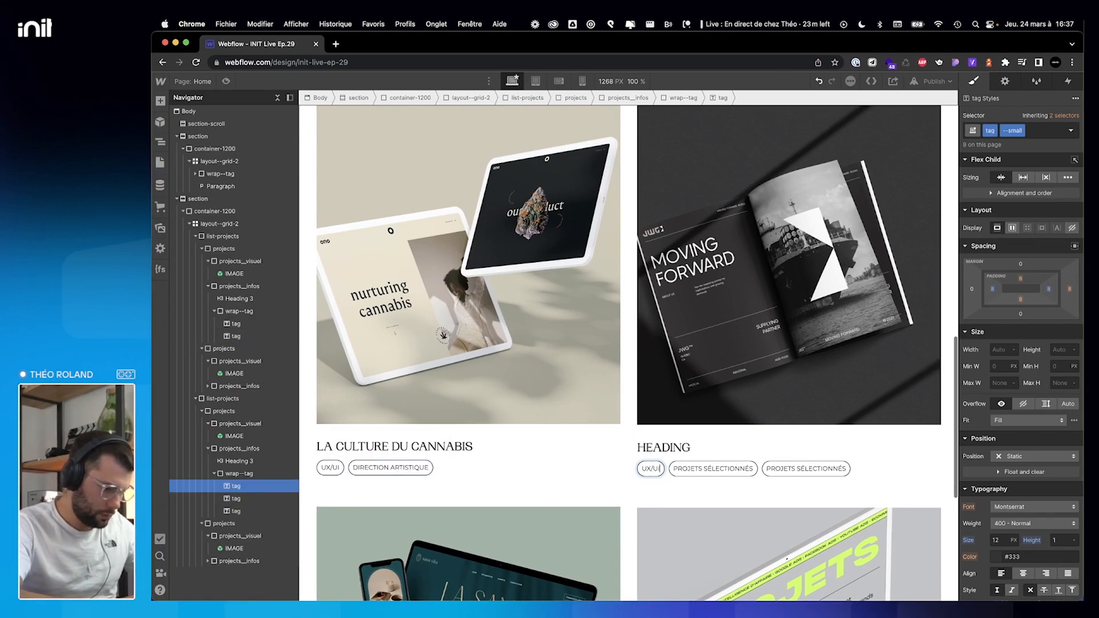
key(ctrl+Right)
key(ctrl+Left)
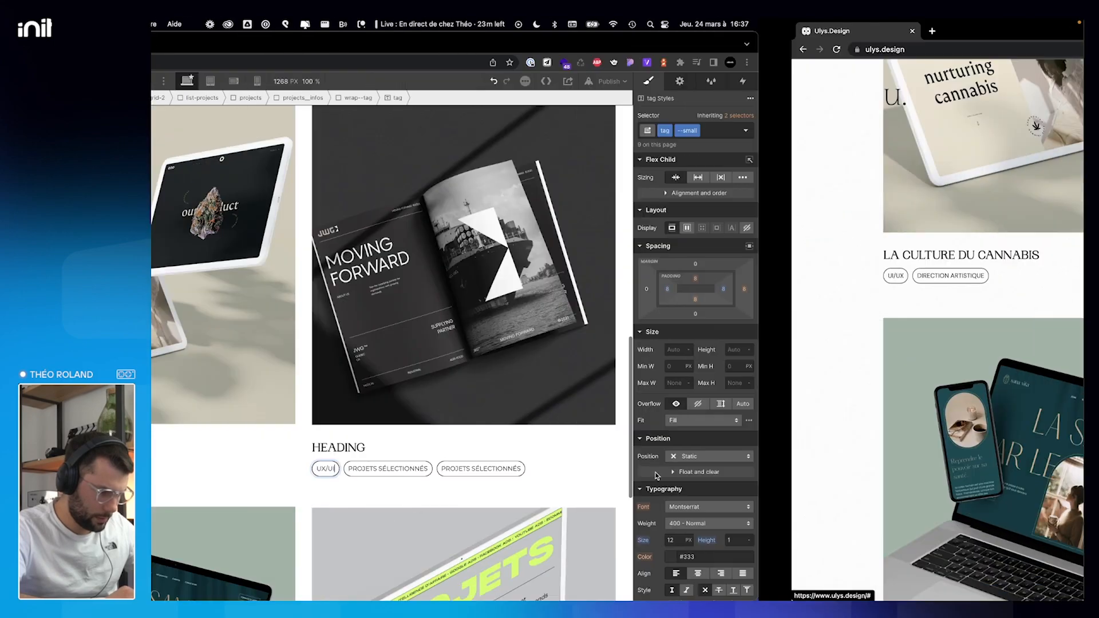
key(super+a)
key(super+c)
double_click(687, 471)
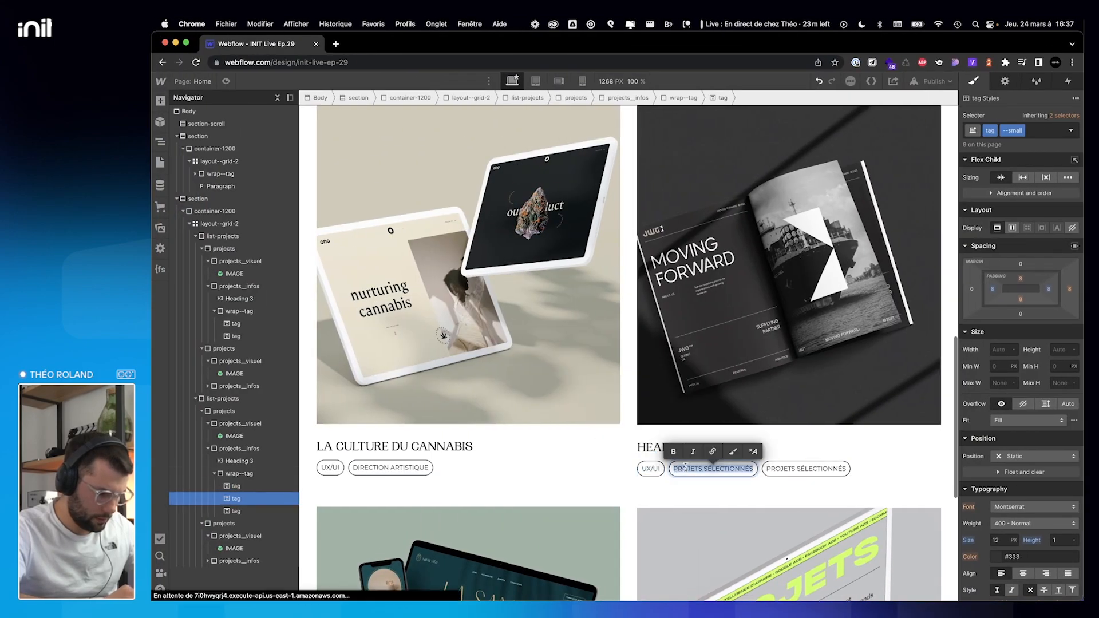
key(super+v)
double_click(662, 471)
text(DIEN)
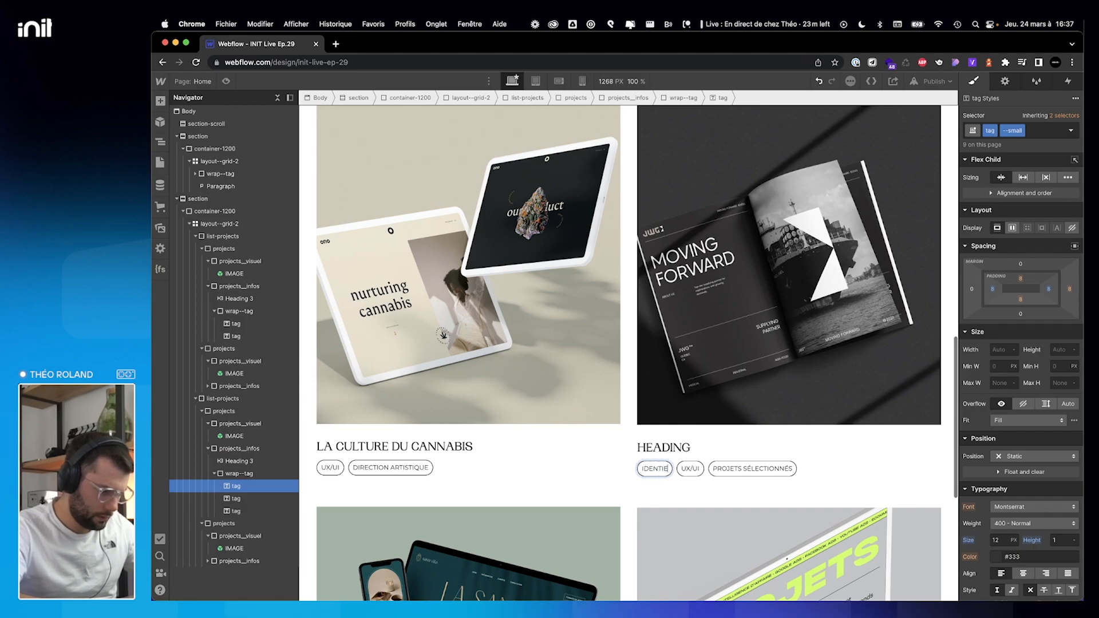
key(ctrl+Right)
key(ctrl+Left)
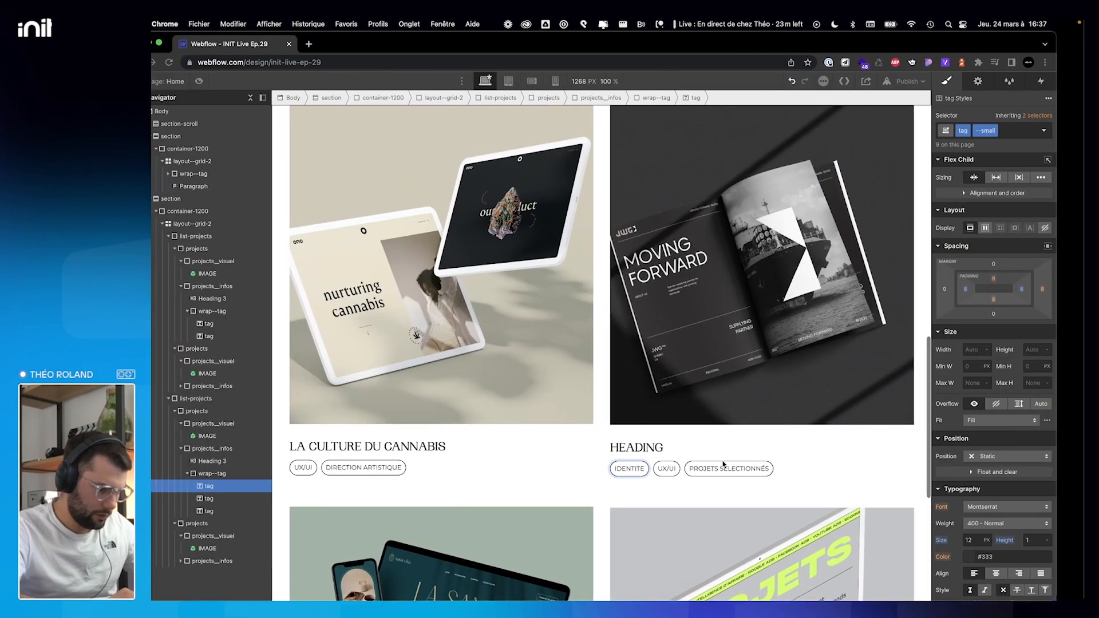
Change the third tag of the MOVING FORWARD project to DÉVELOPPEMENT WEBFLOW.
click(769, 471)
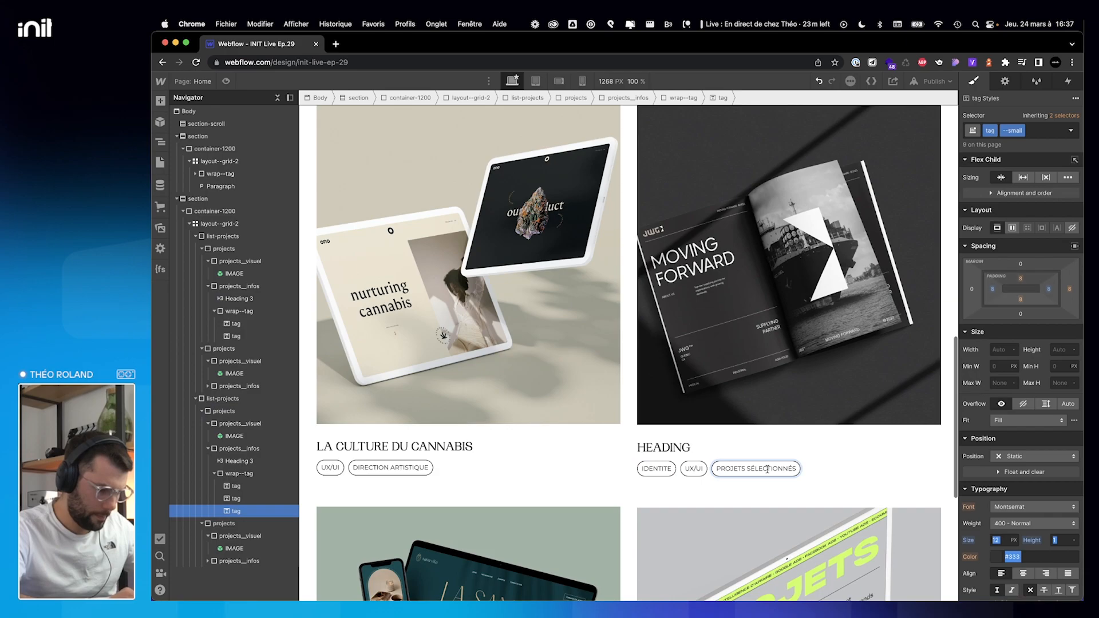
double_click(767, 469)
text(DÉVELOPPEMENT WEB)
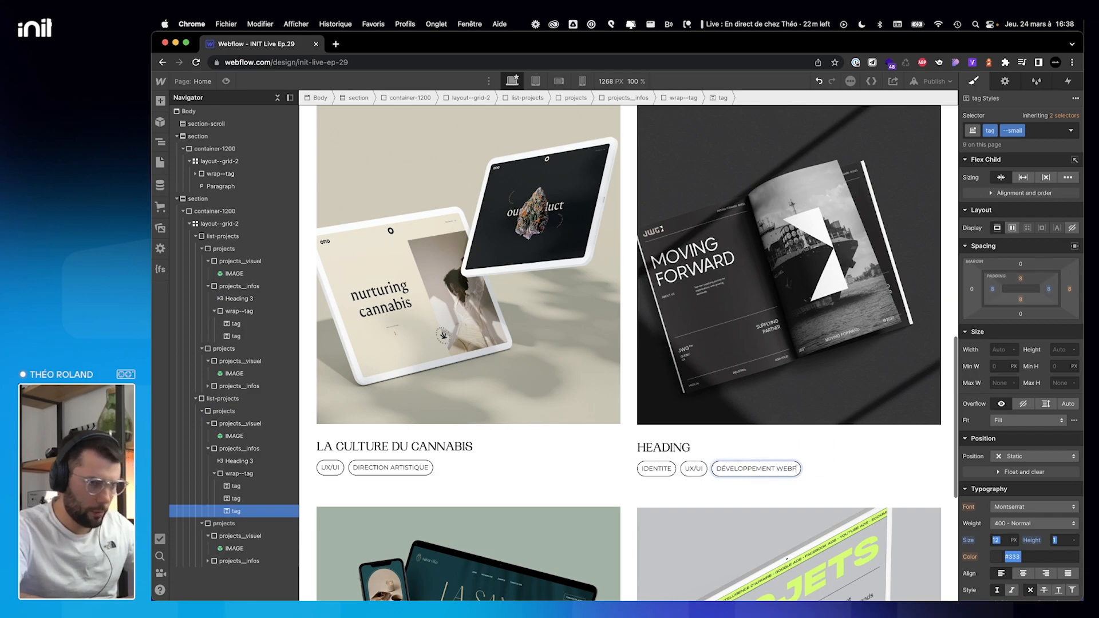
click(869, 473)
Look up the MOVING FORWARD project's title on ulys.design, and change its heading in Webflow to DROIT DEVANT.
scroll(626, 469, down, 4)
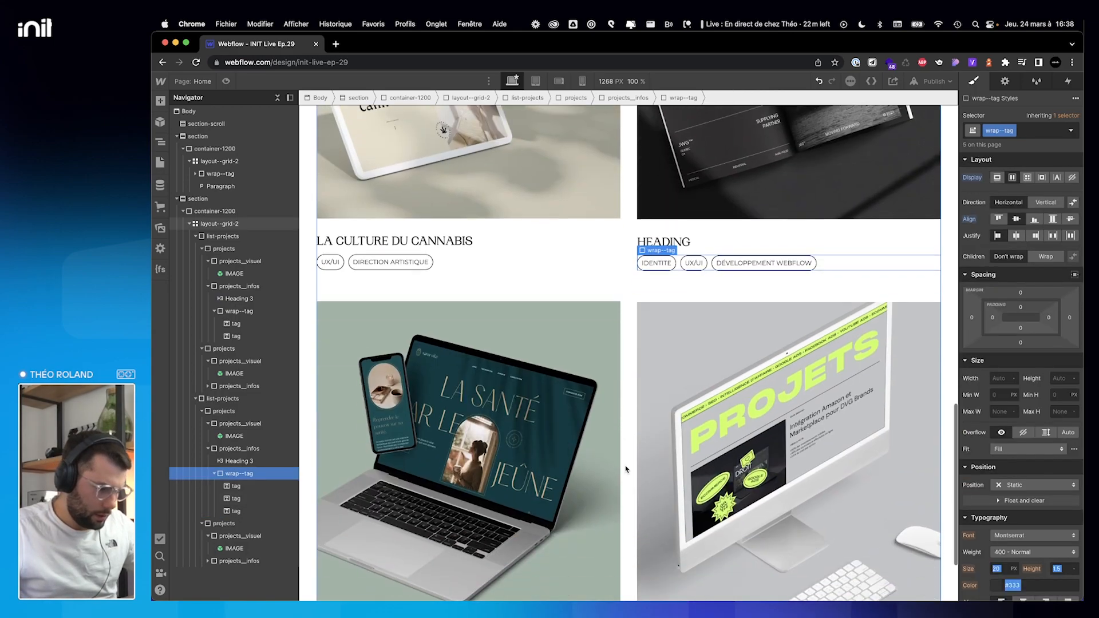
key(ctrl+Right)
key(ctrl+Left)
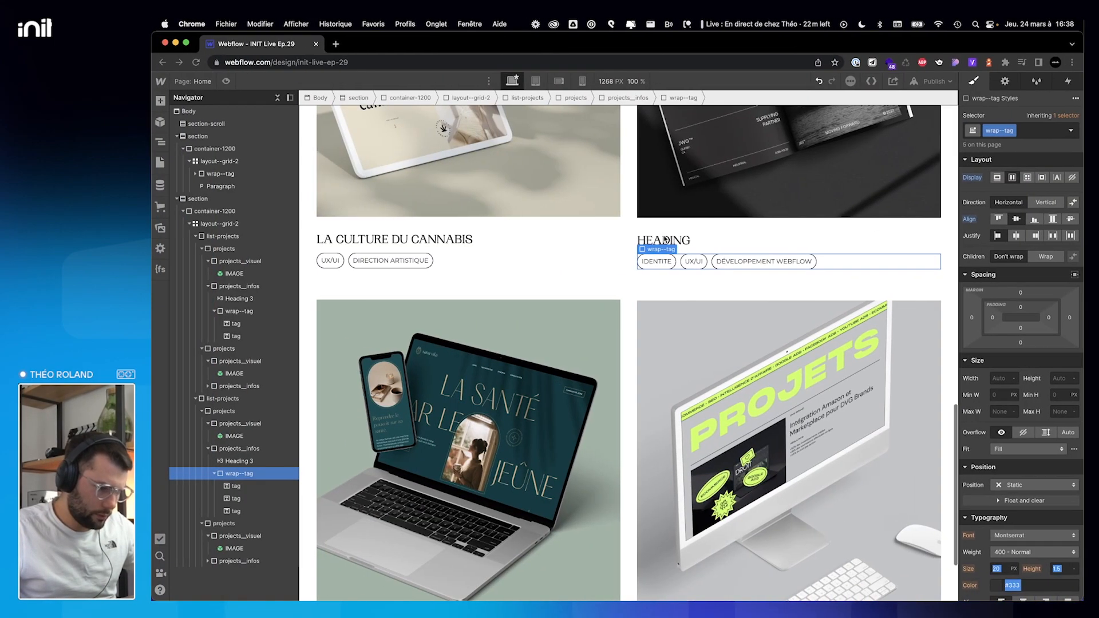
click(664, 239)
double_click(664, 239)
text(DROIT DEVANT)
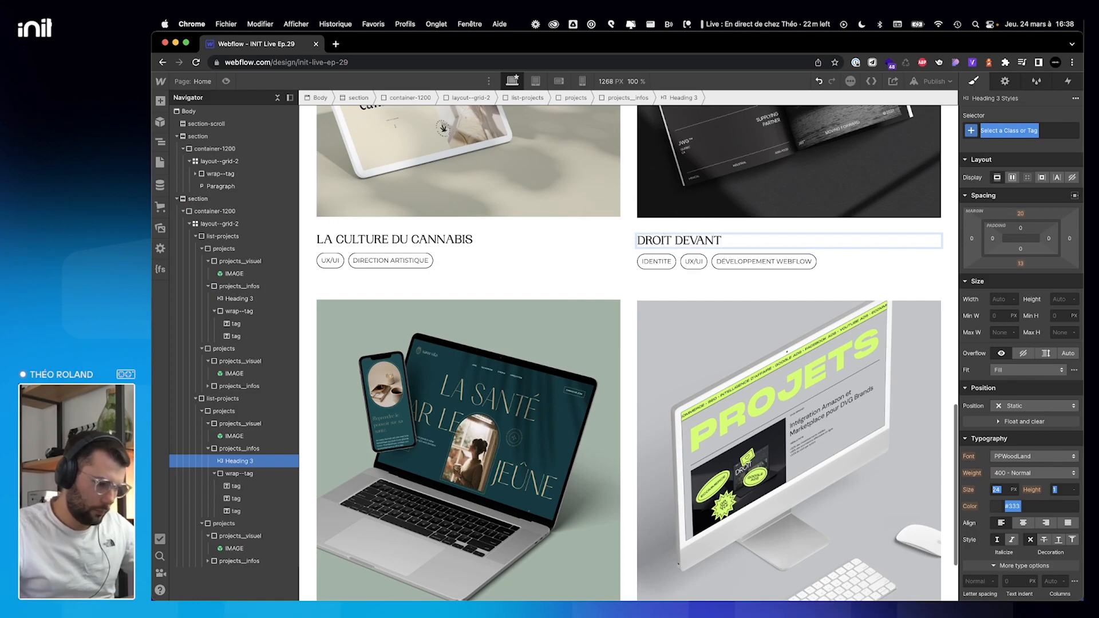
Look up the laptop project's title on ulys.design, and change its heading in Webflow to LA SANTÉ PAR LE JEÛNE (BIENTÔT DISPONIBLE).
scroll(652, 273, down, 2)
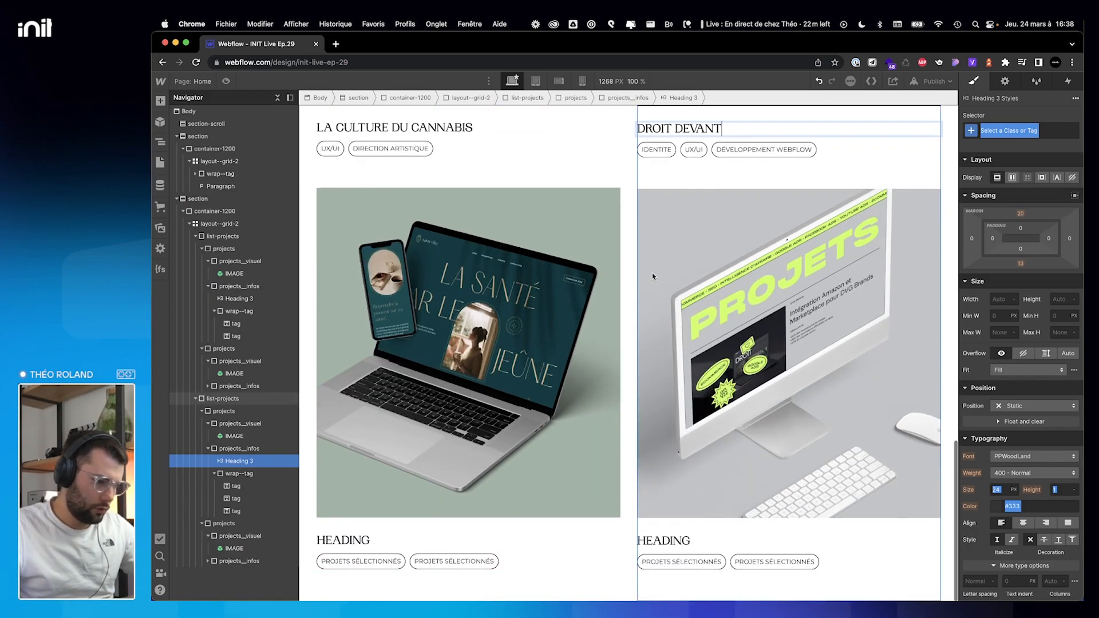
key(ctrl+Right)
scroll(467, 429, down, 6)
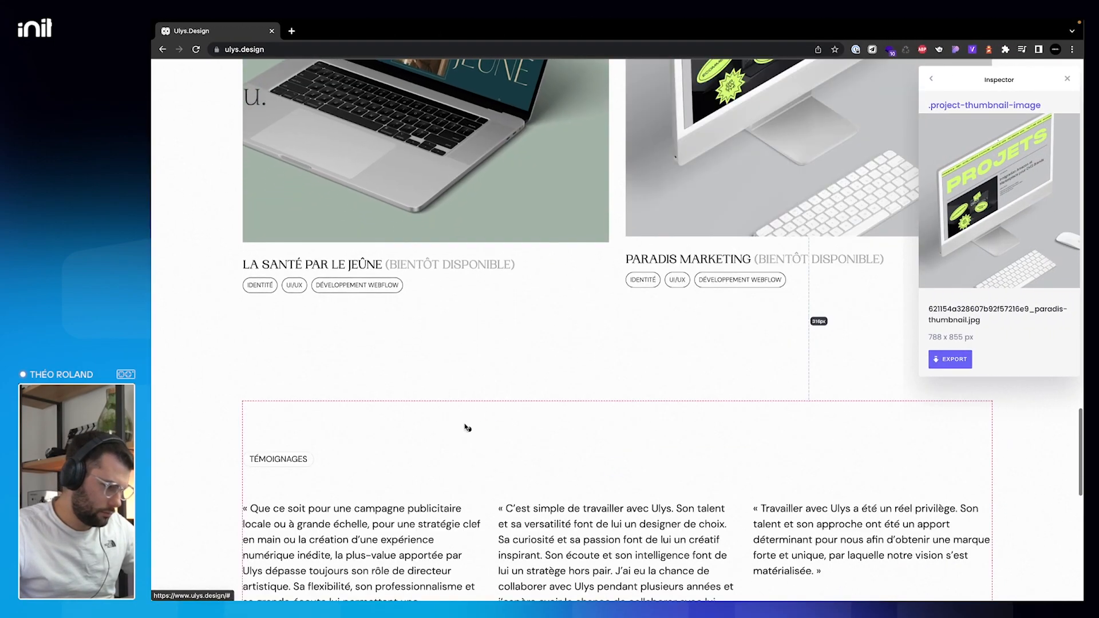
scroll(458, 412, up, 1)
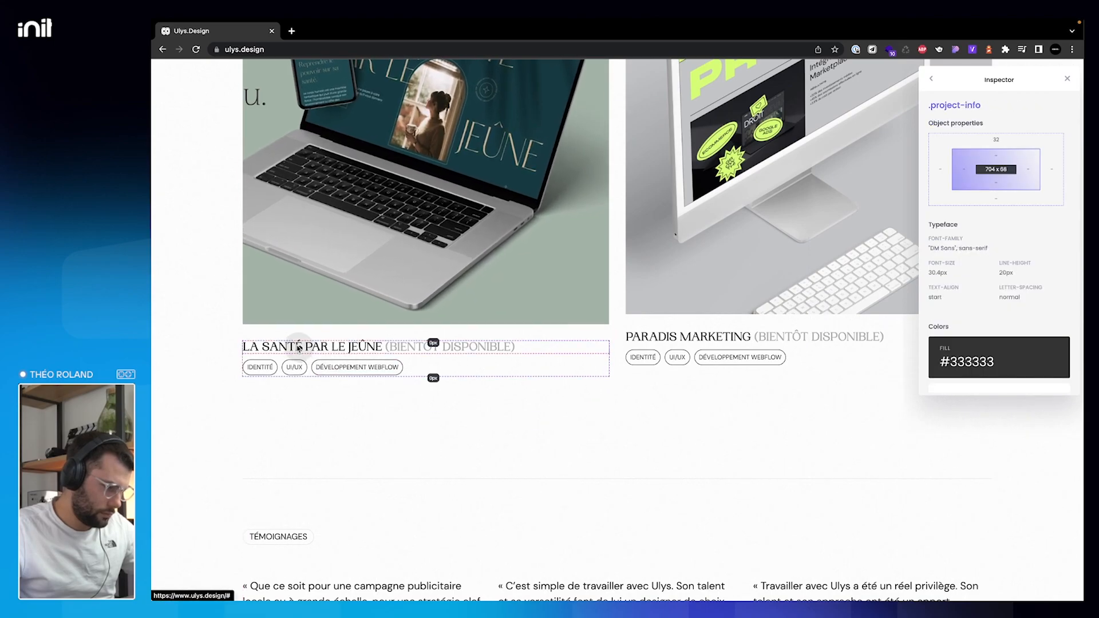
key(ctrl+Left)
double_click(353, 540)
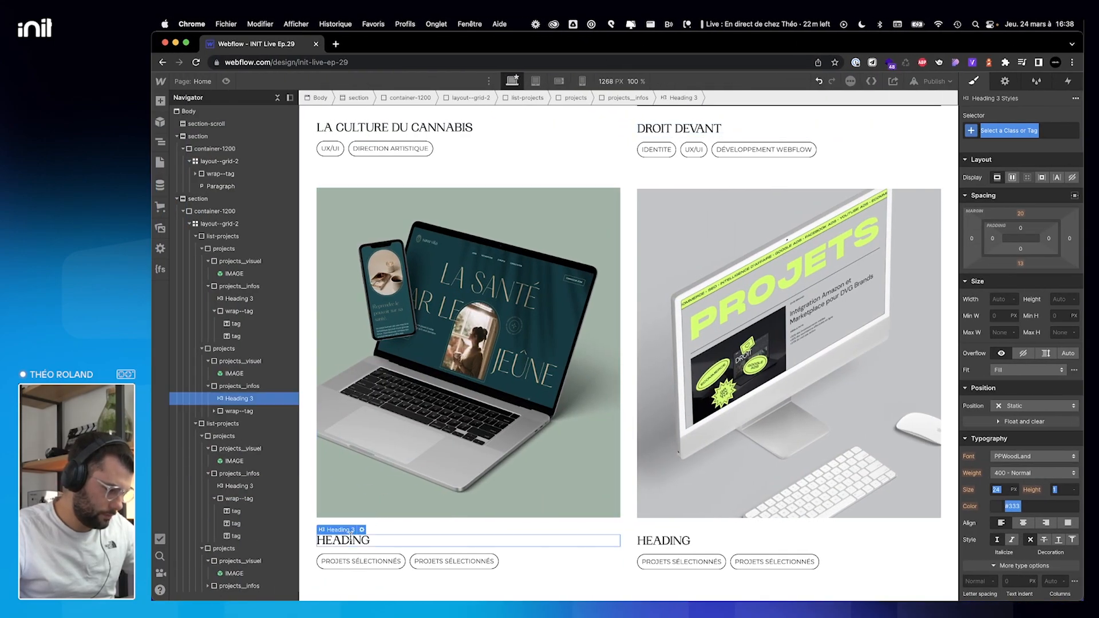
text(SA)
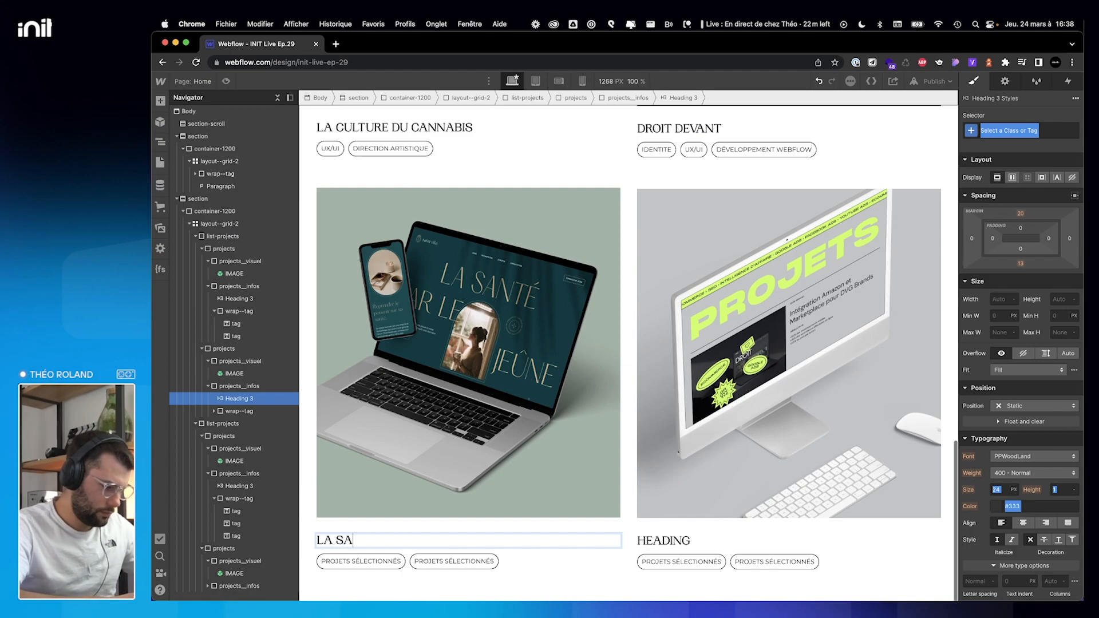
text( SANTÉ PAR LE JEUNE)
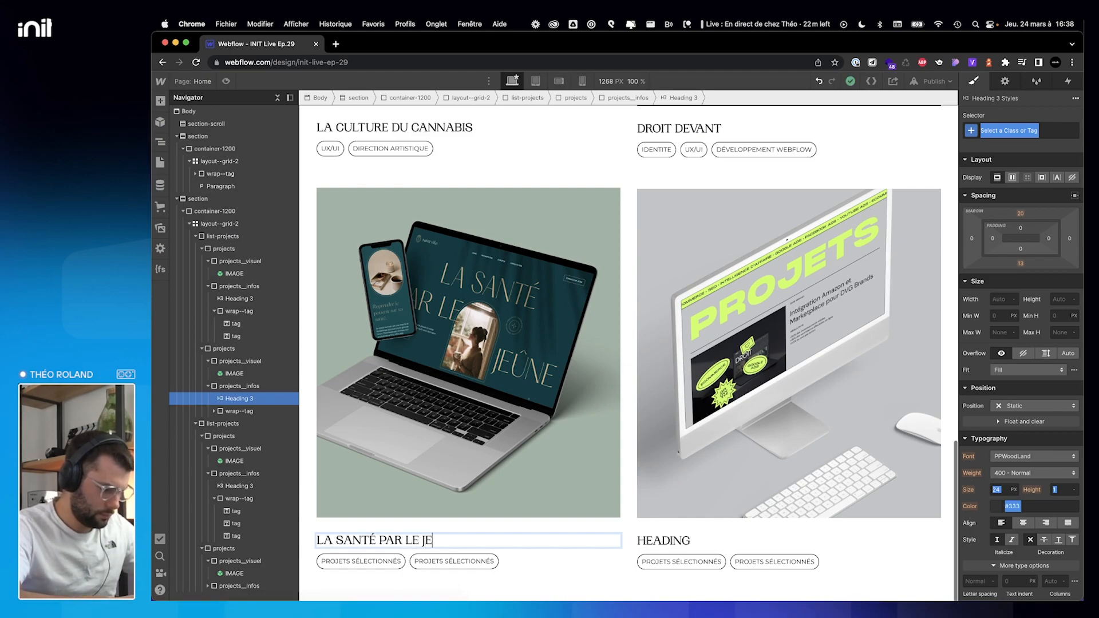
key(ctrl+Right)
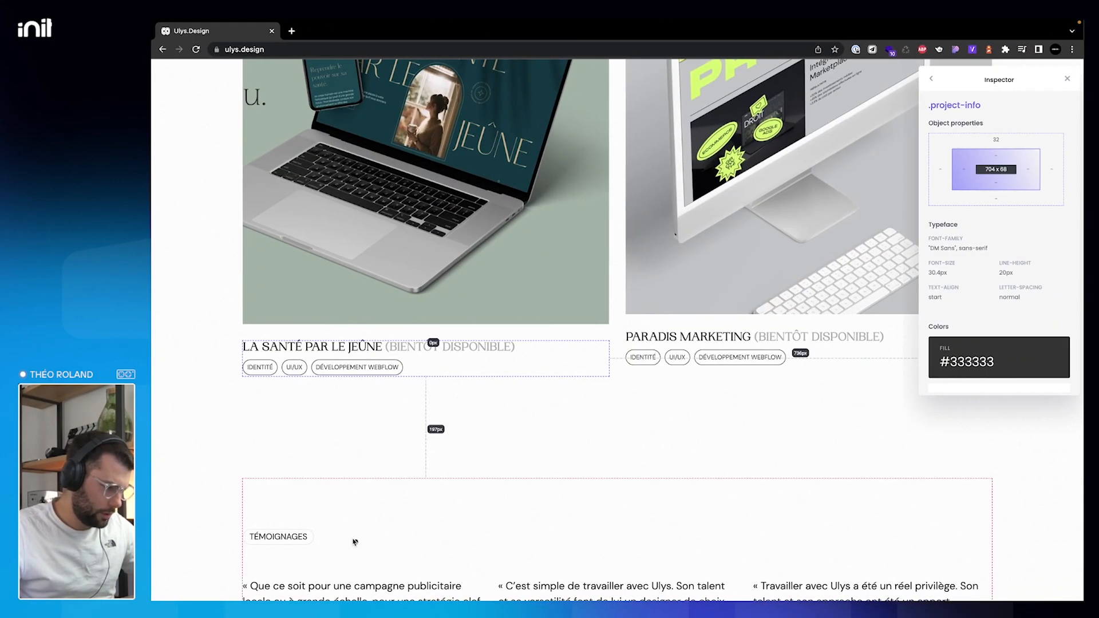
key(ctrl+Left)
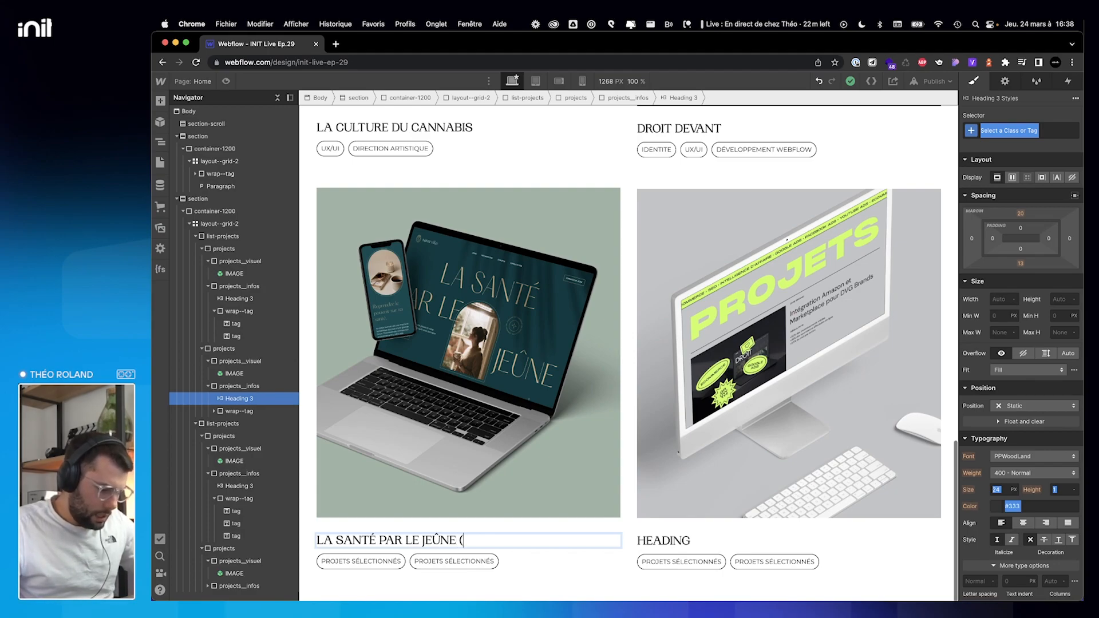
key(ctrl+Right)
key(ctrl+Left)
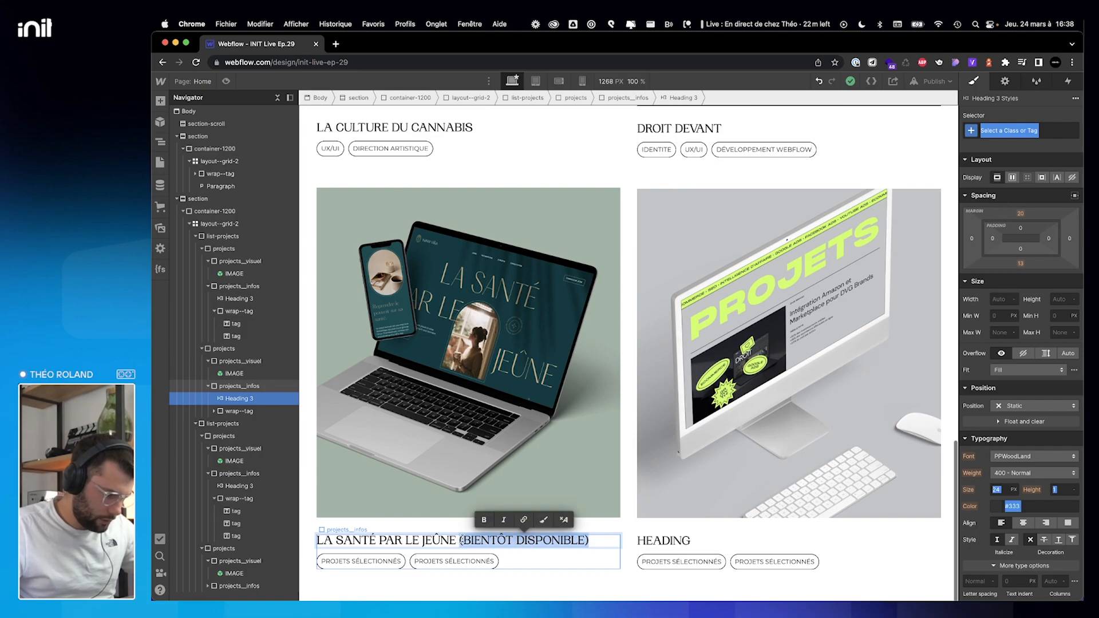
Wrap (BIENTÔT DISPONIBLE) in the LA SANTÉ PAR LE JEÛNE heading in a text span with a new class --grey.
click(545, 520)
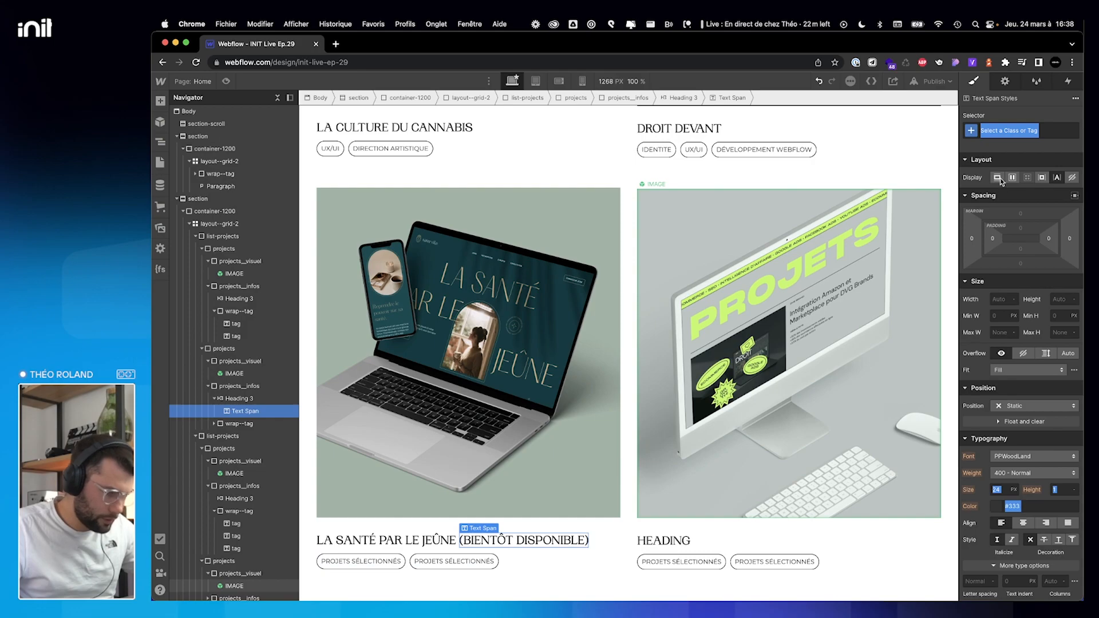
click(1016, 131)
text(--)
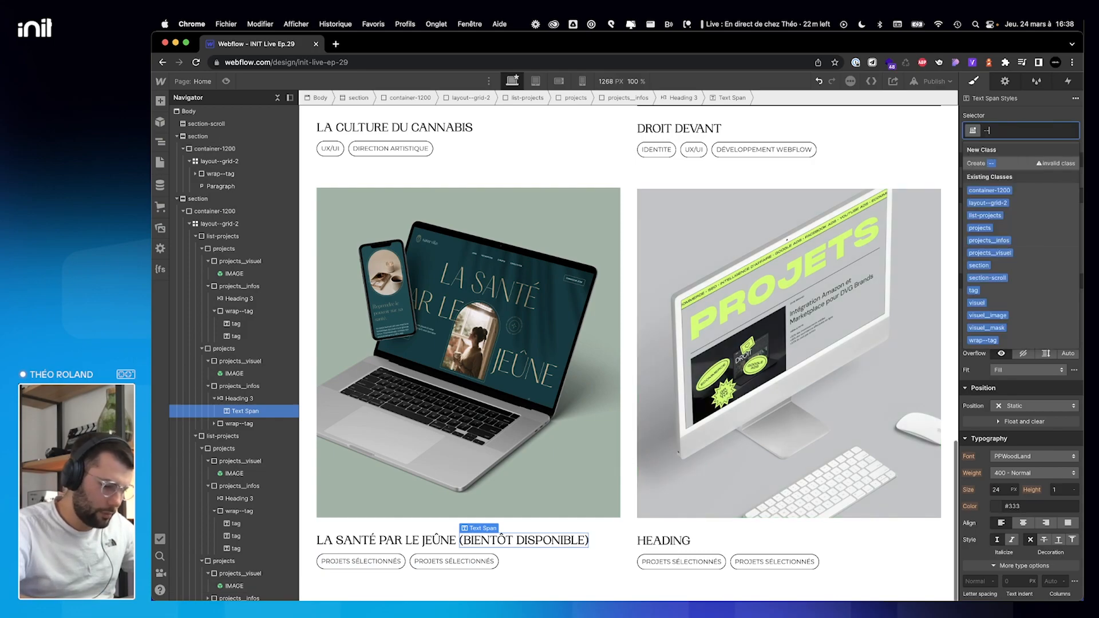
text(grey)
key(Return)
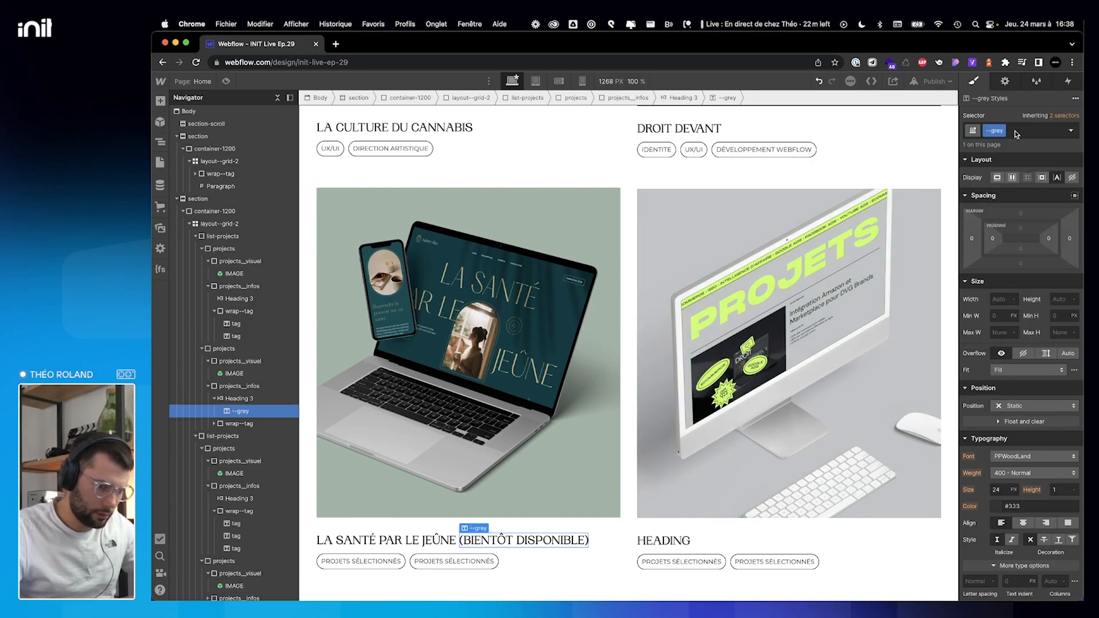
Set the text color of the --grey class to light grey #b4b4b4.
scroll(1020, 389, down, 5)
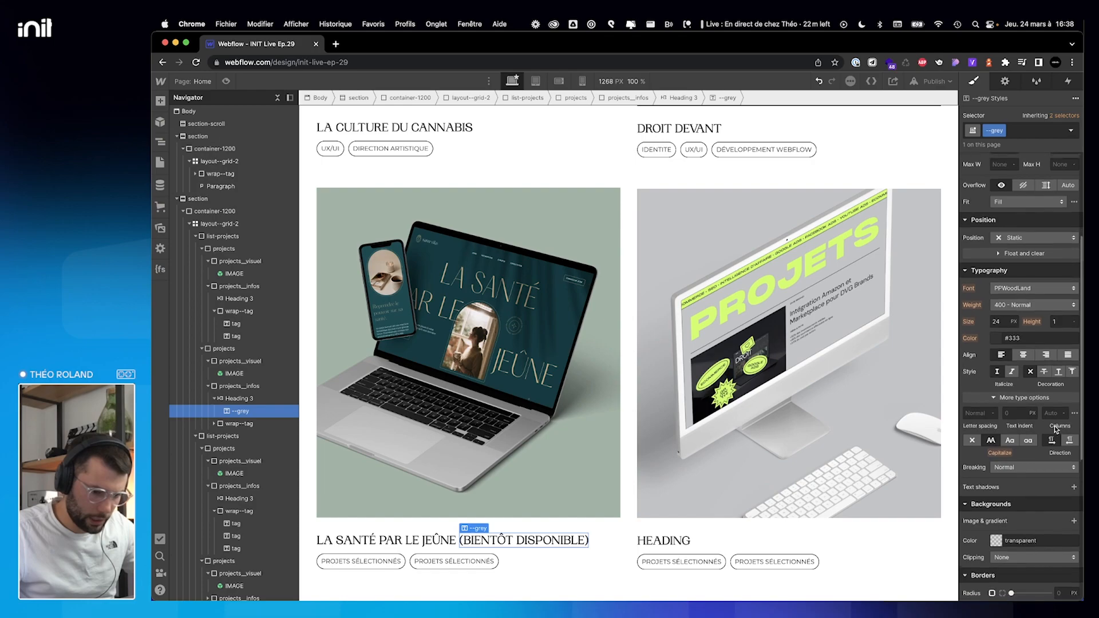
click(998, 330)
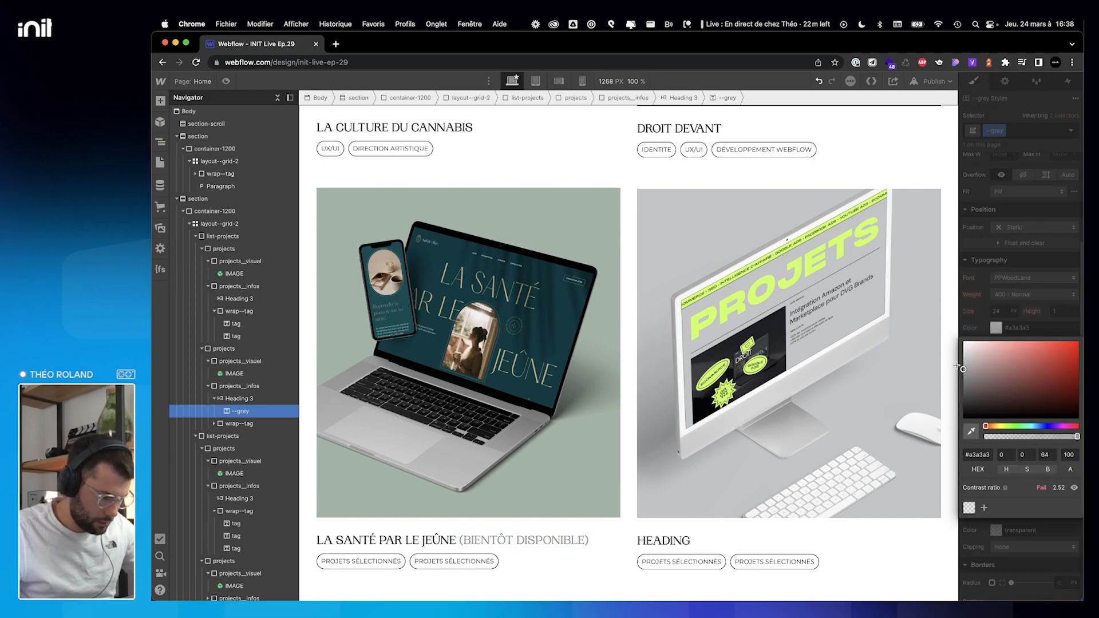
click(982, 295)
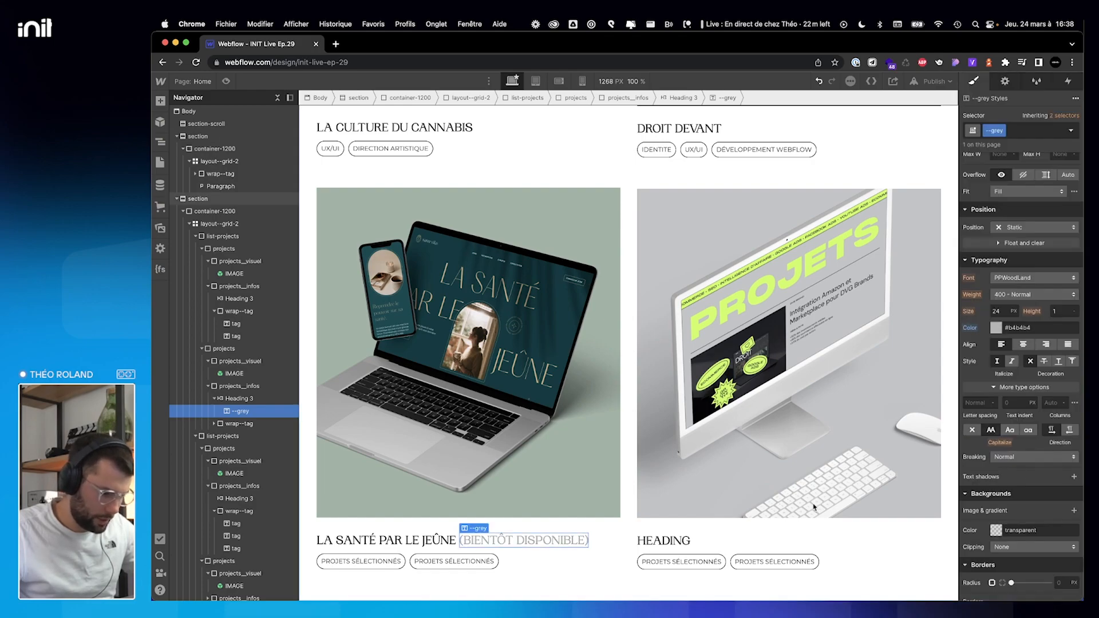
Look up the PROJETS desktop project's title on ulys.design, and change its heading in Webflow to PARADIS MARKETING (BIENTÔT DISPONIBLE).
click(709, 538)
key(ctrl+Right)
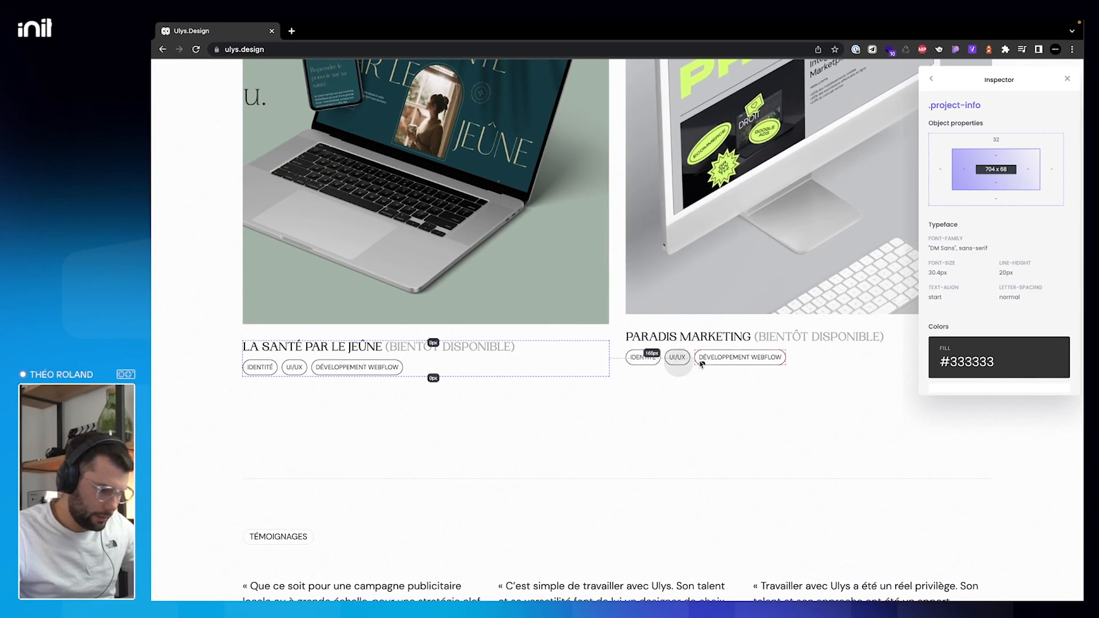
key(ctrl+Left)
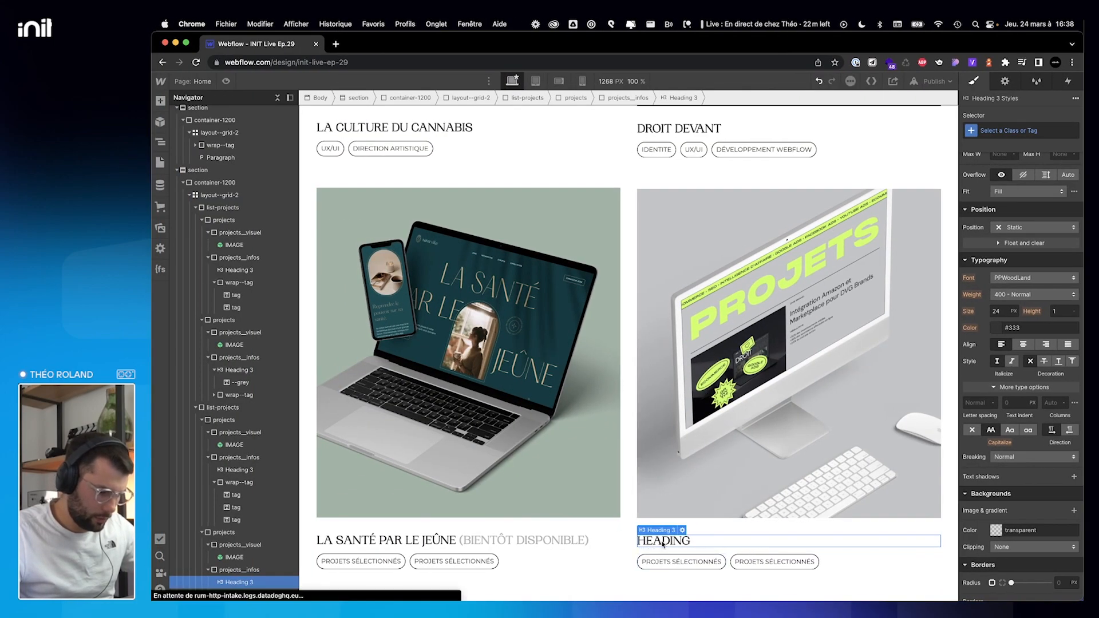
double_click(647, 541)
text(PAR)
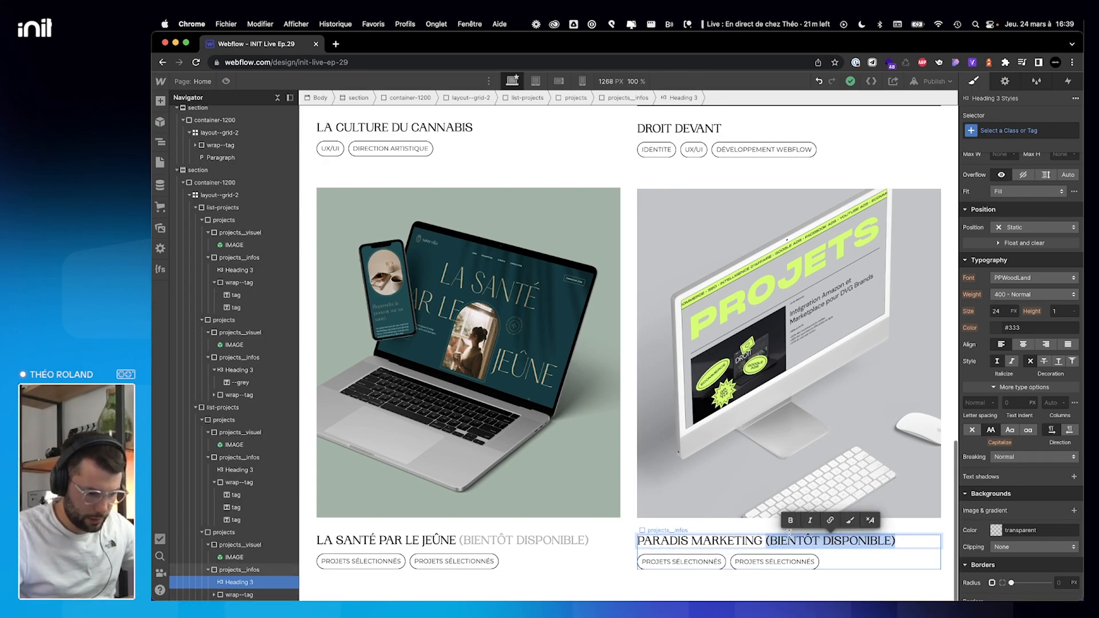
Wrap (BIENTÔT DISPONIBLE) in the PARADIS MARKETING heading in a text span and apply the existing --grey class.
click(854, 520)
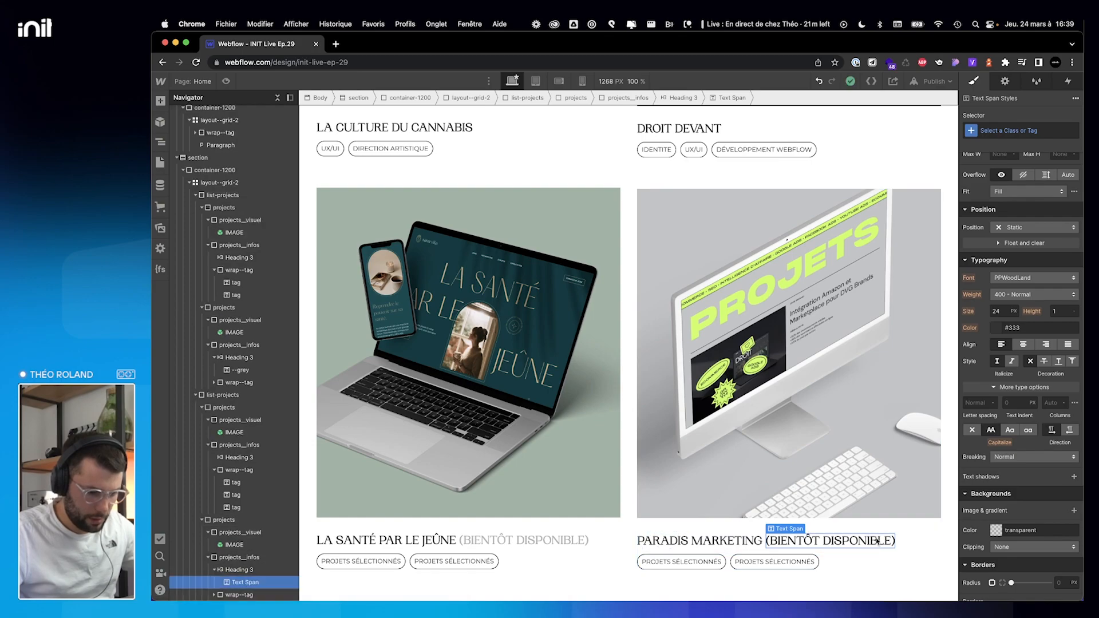
click(997, 135)
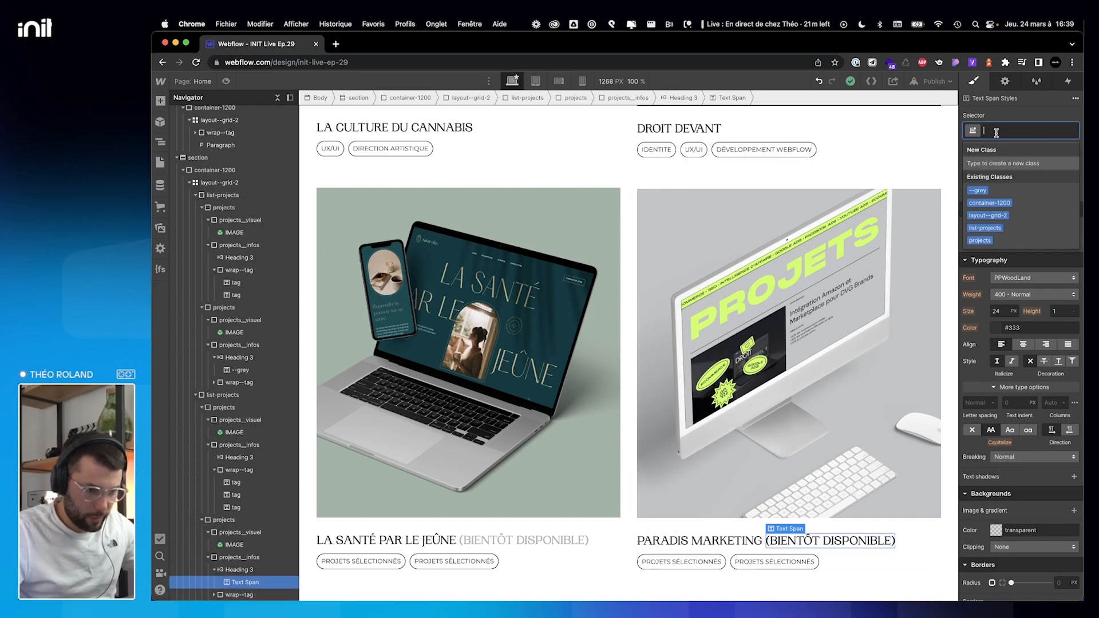
click(987, 191)
Check the remaining projects' tags on ulys.design, and replace the LA SANTÉ PAR LE JEÛNE tag group with a copy of DROIT DEVANT's.
key(ctrl+Right)
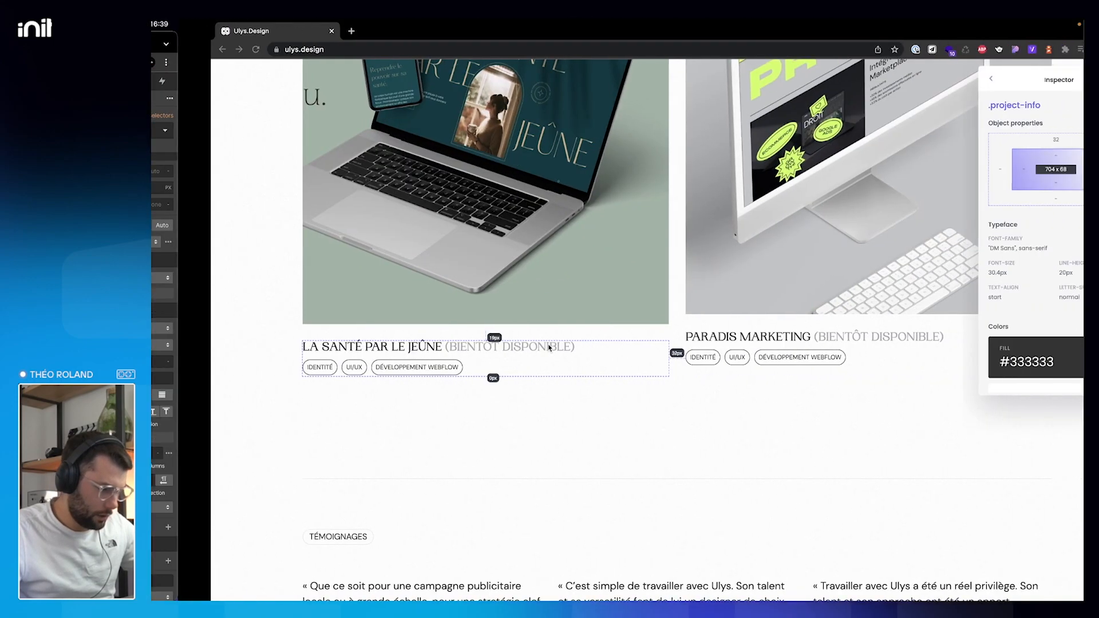
key(ctrl+Left)
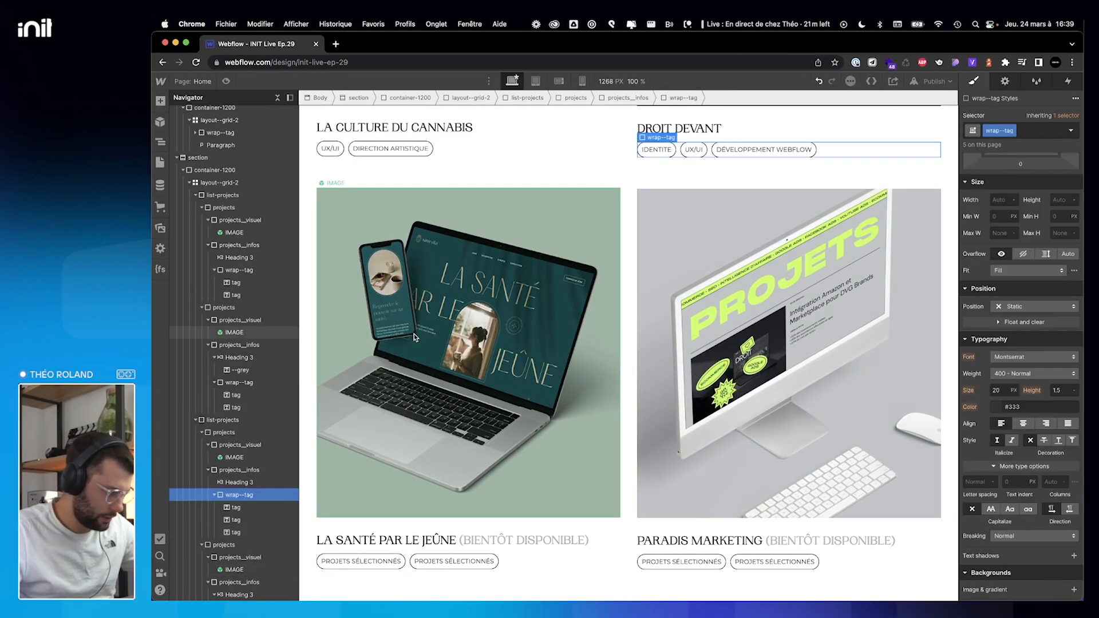
click(516, 558)
key(BackSpace)
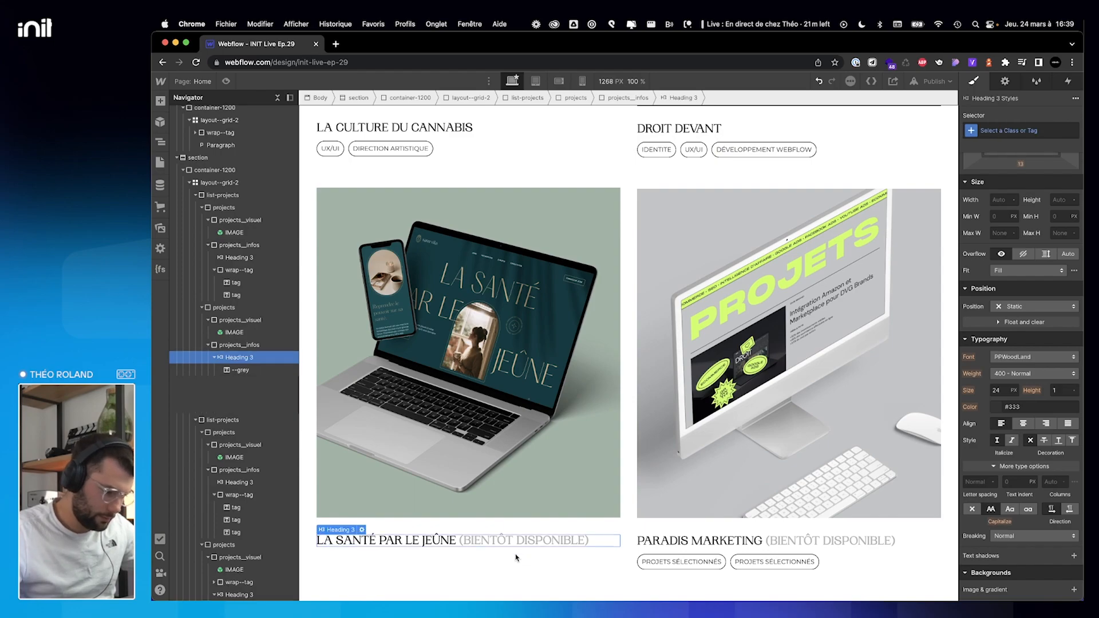
key(super+z)
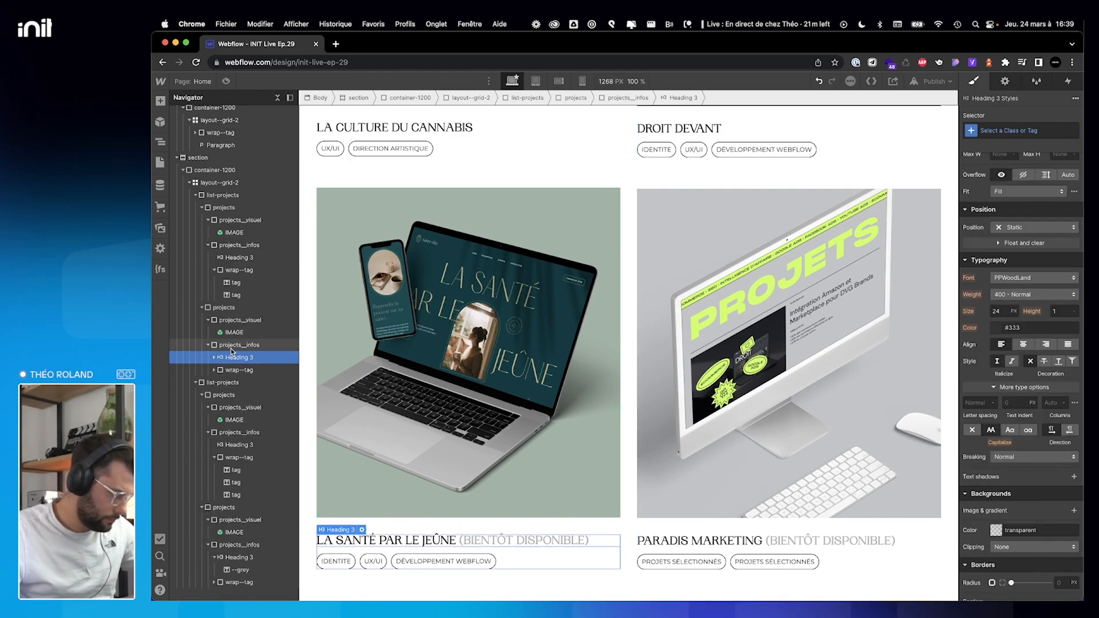
key(ctrl+Right)
key(ctrl+Left)
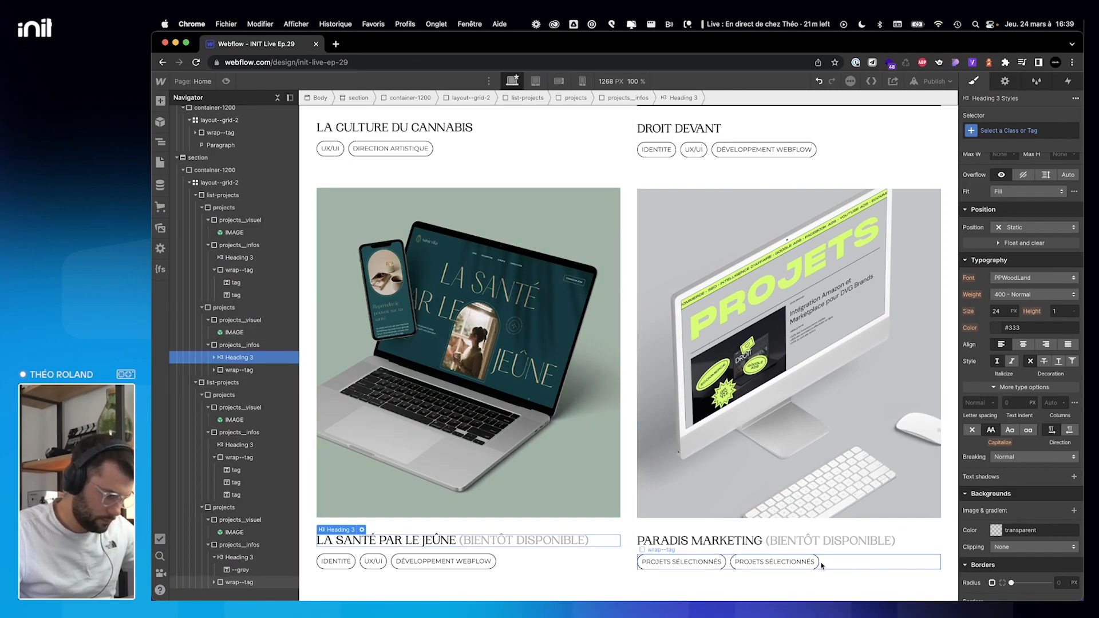
Replace the PARADIS MARKETING project's tag group with a copy of DROIT DEVANT's tag group.
click(821, 566)
key(BackSpace)
key(super+v)
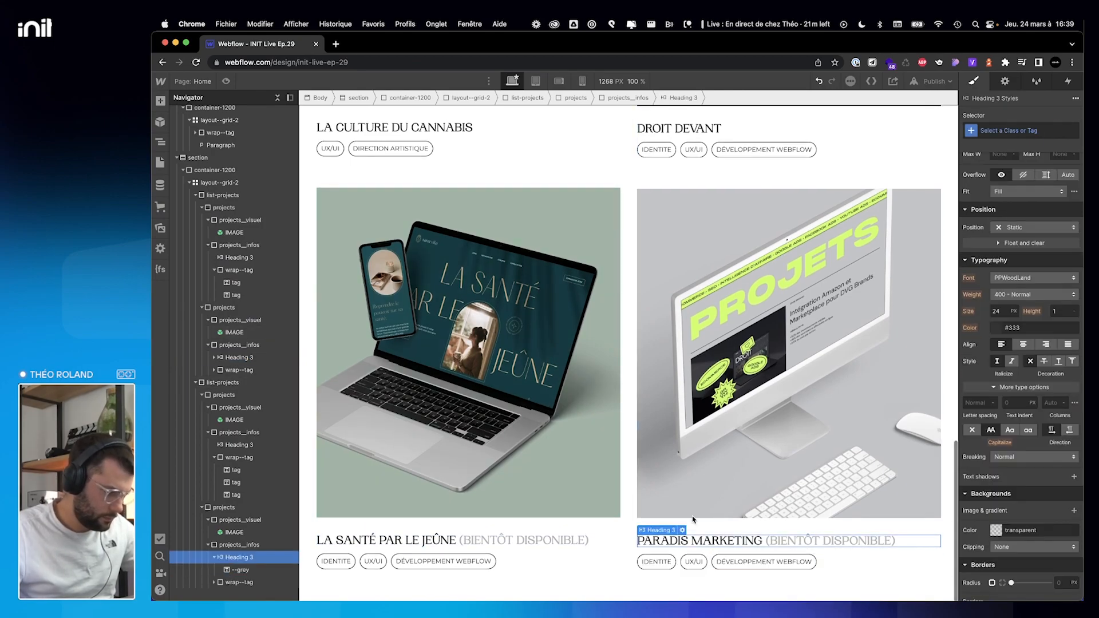
Preview the page and look through the whole project grid from top to bottom.
scroll(550, 306, up, 15)
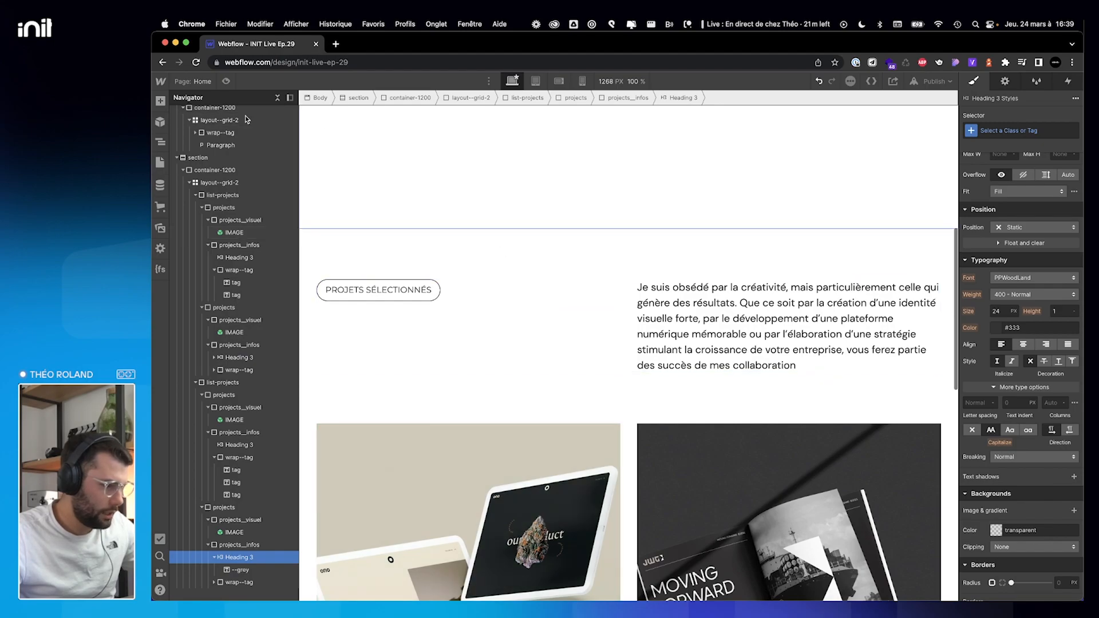
click(226, 81)
scroll(497, 283, down, 10)
scroll(497, 283, down, 2)
scroll(509, 289, up, 10)
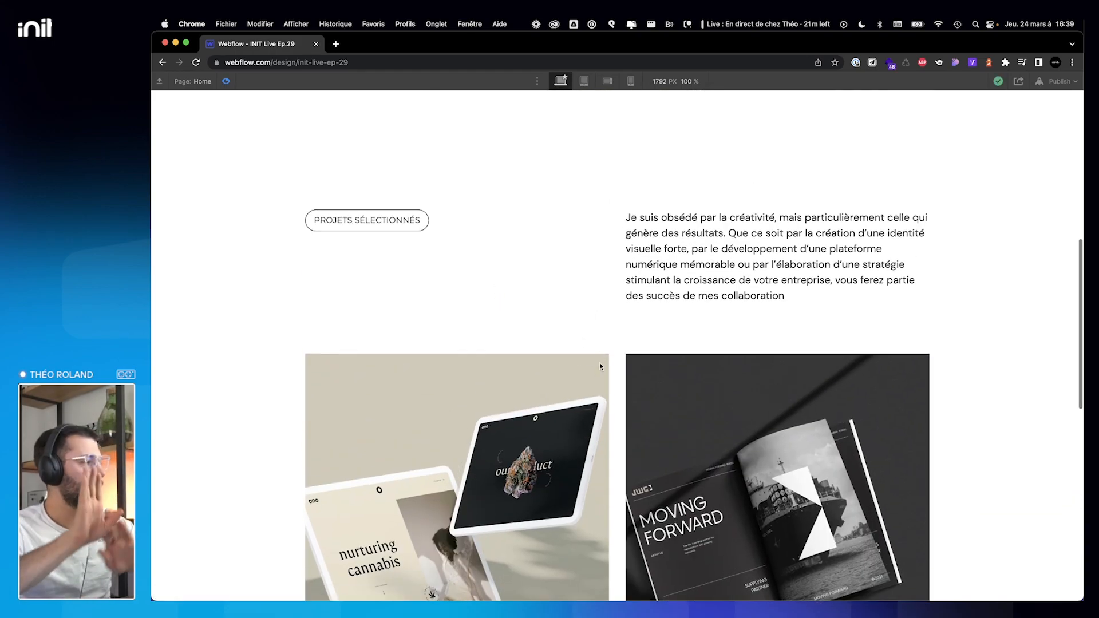
Reload ulys.design and examine how its two project columns shift against each other while scrolling.
key(ctrl+Right)
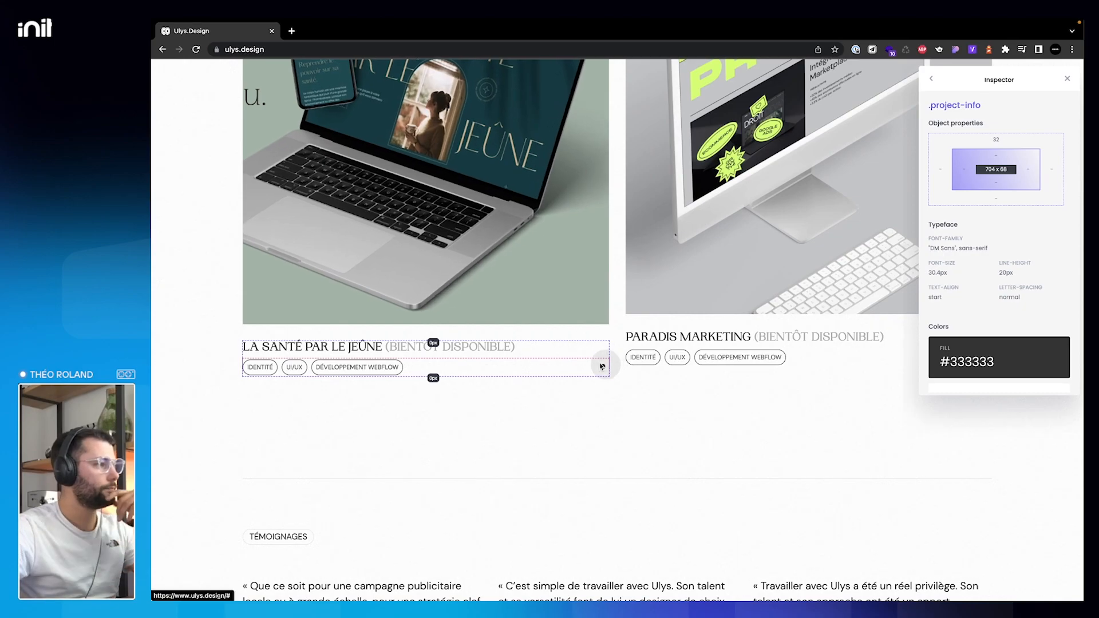
scroll(602, 365, up, 3)
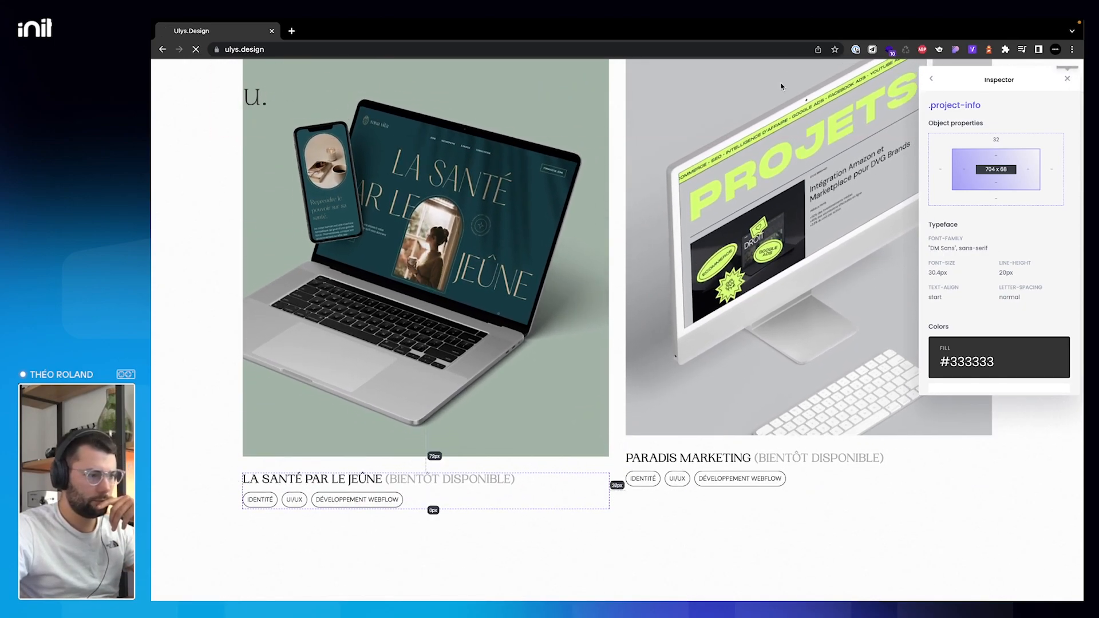
click(198, 51)
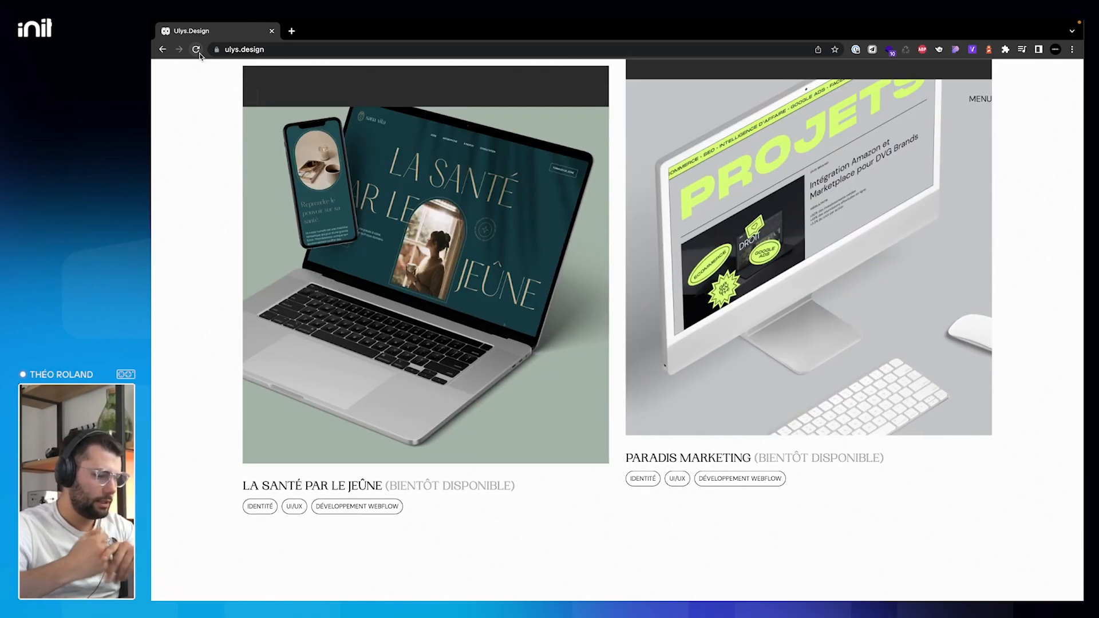
scroll(650, 427, up, 4)
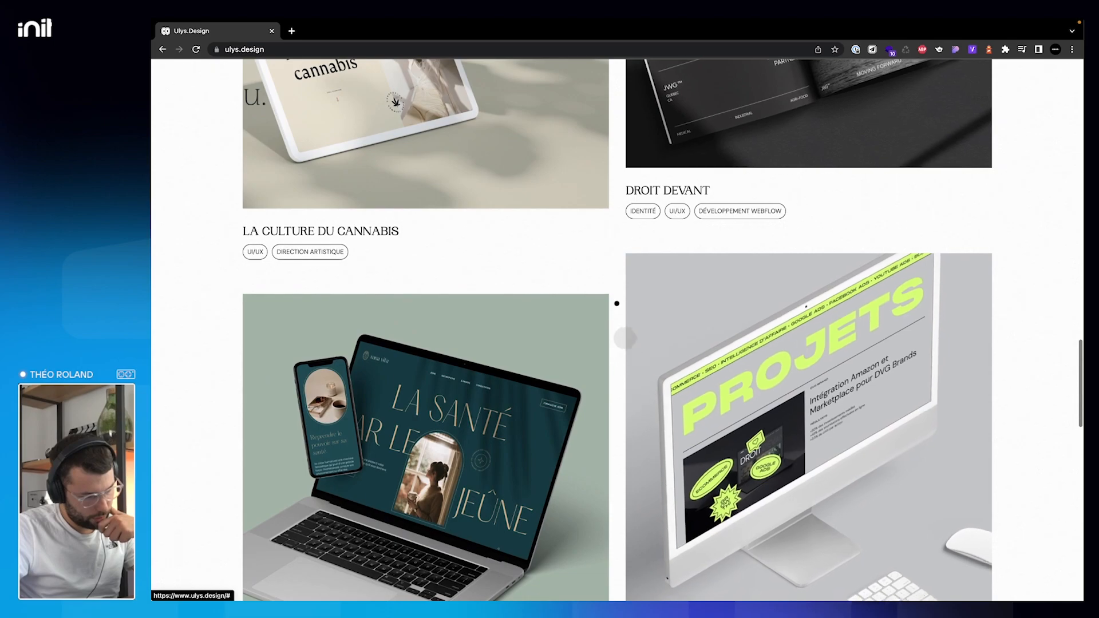
scroll(615, 291, up, 5)
scroll(619, 295, up, 5)
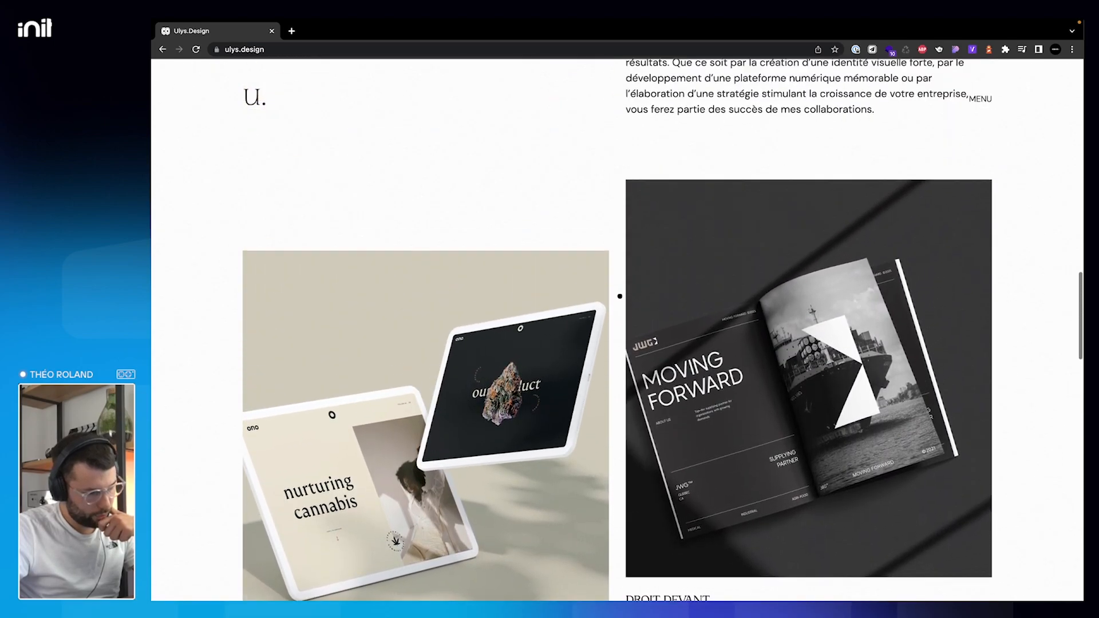
key(ctrl+Left)
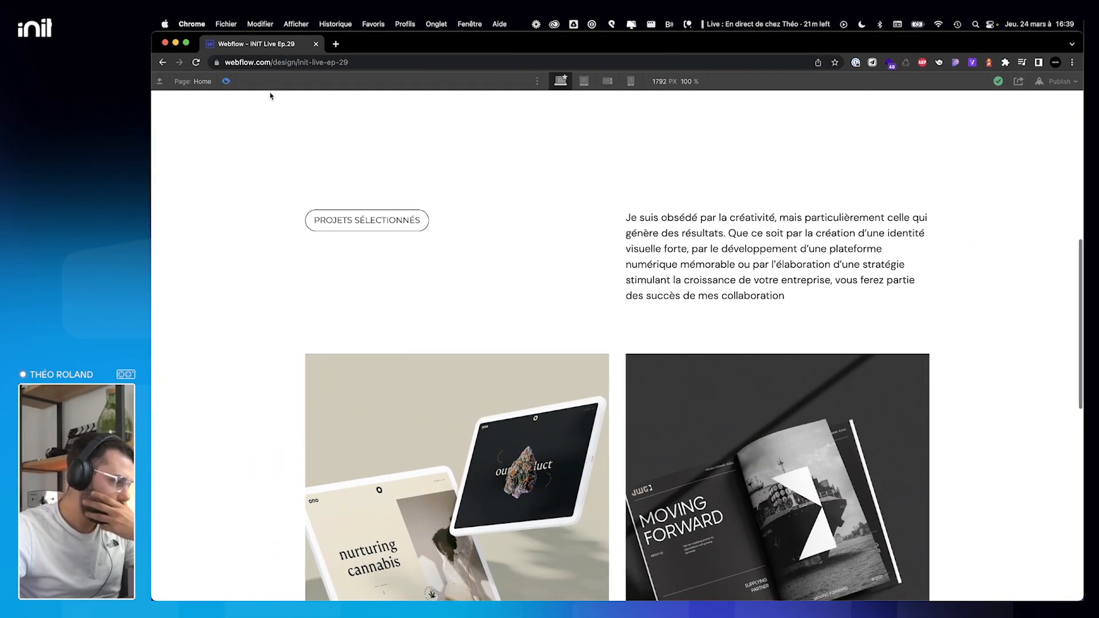
Back in the Webflow designer, add combo class --1 to the first list-projects column and --2 to the second.
click(227, 82)
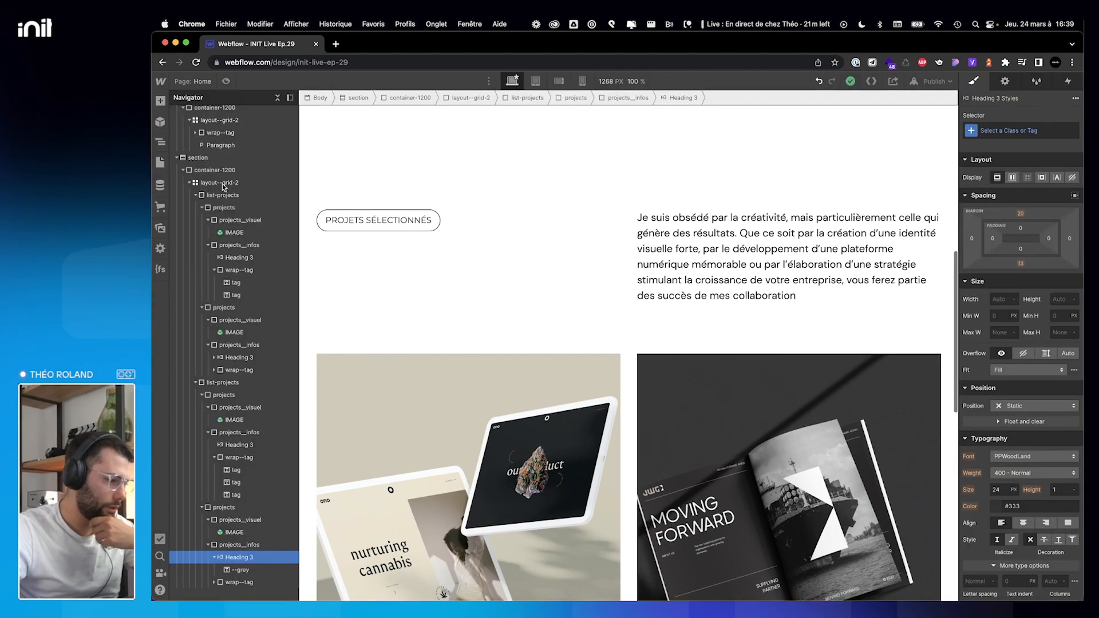
click(224, 196)
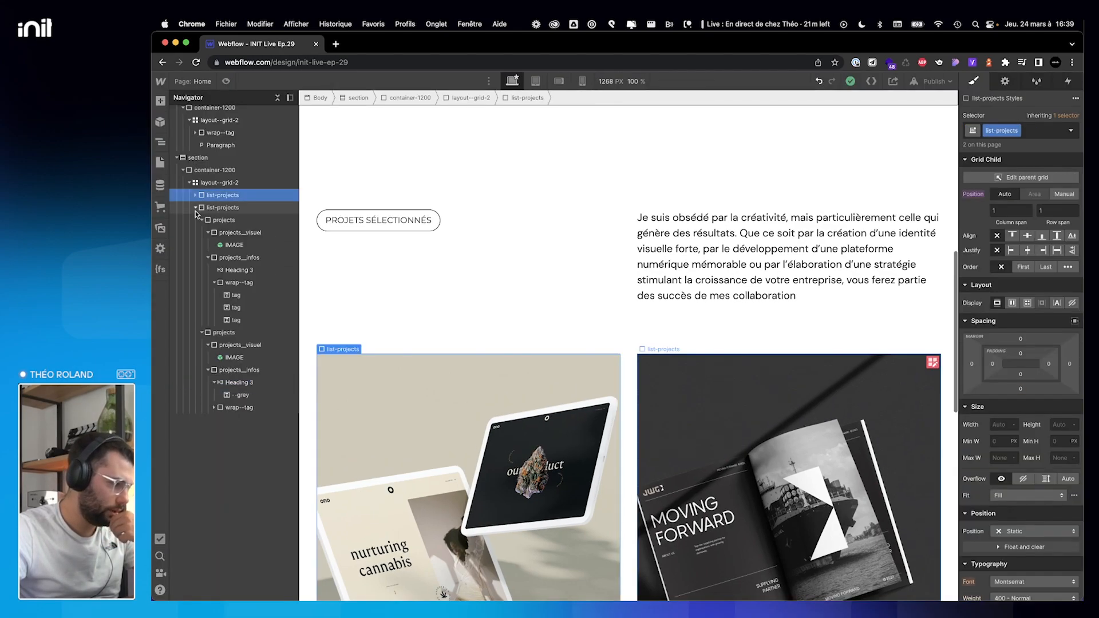
click(1042, 137)
text(--1)
key(Return)
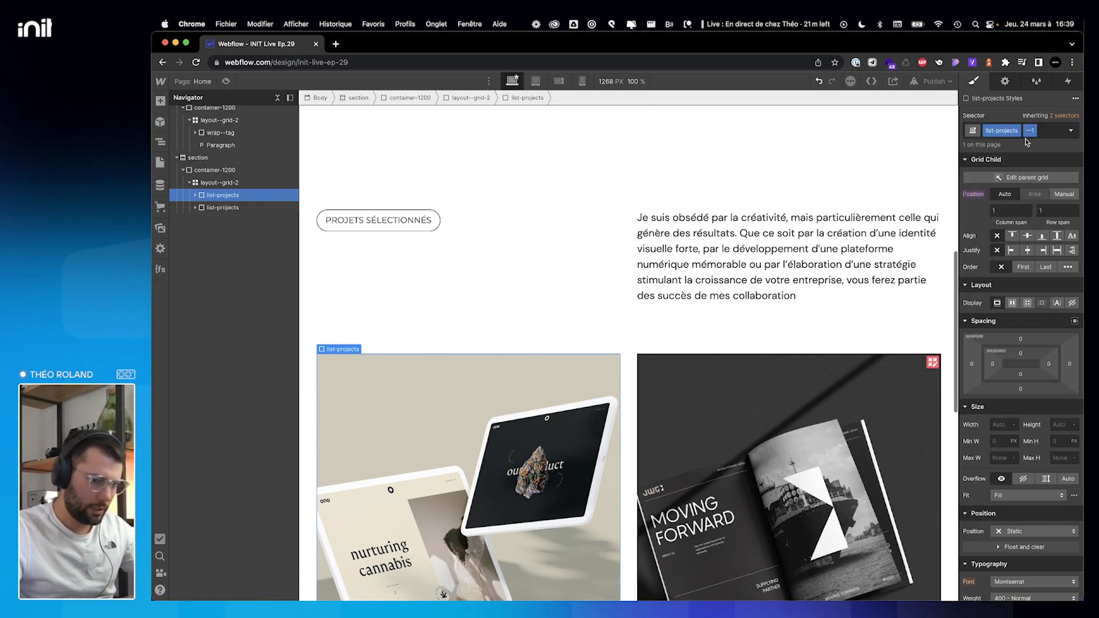
click(223, 207)
click(1041, 132)
text(--2)
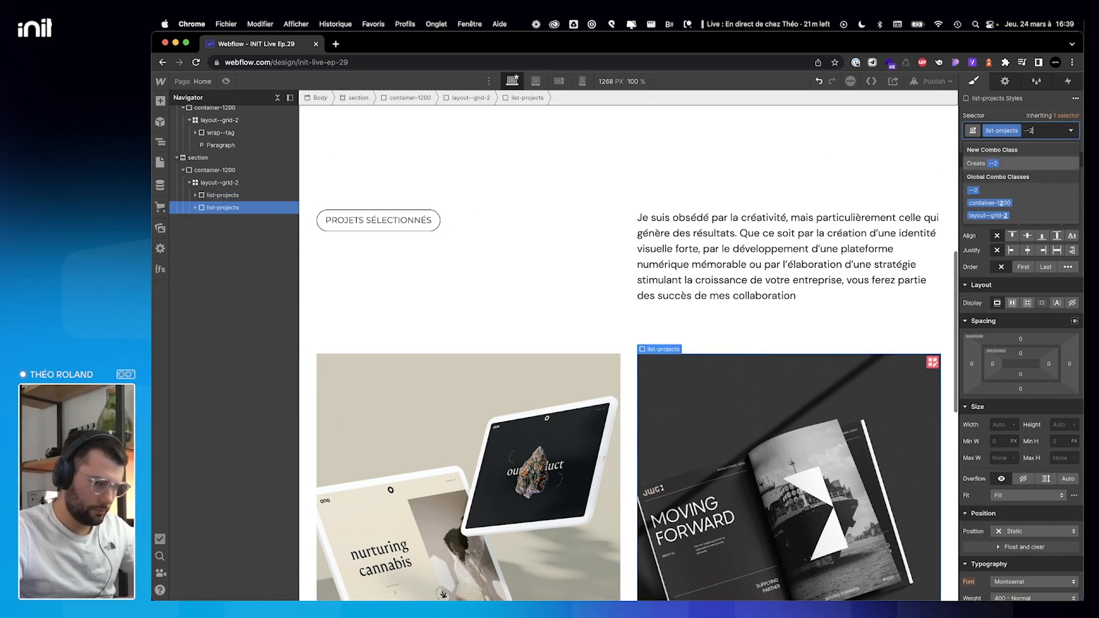
key(Return)
Add the combo class --projects to the layout--grid-2 block that holds the two project columns.
click(244, 185)
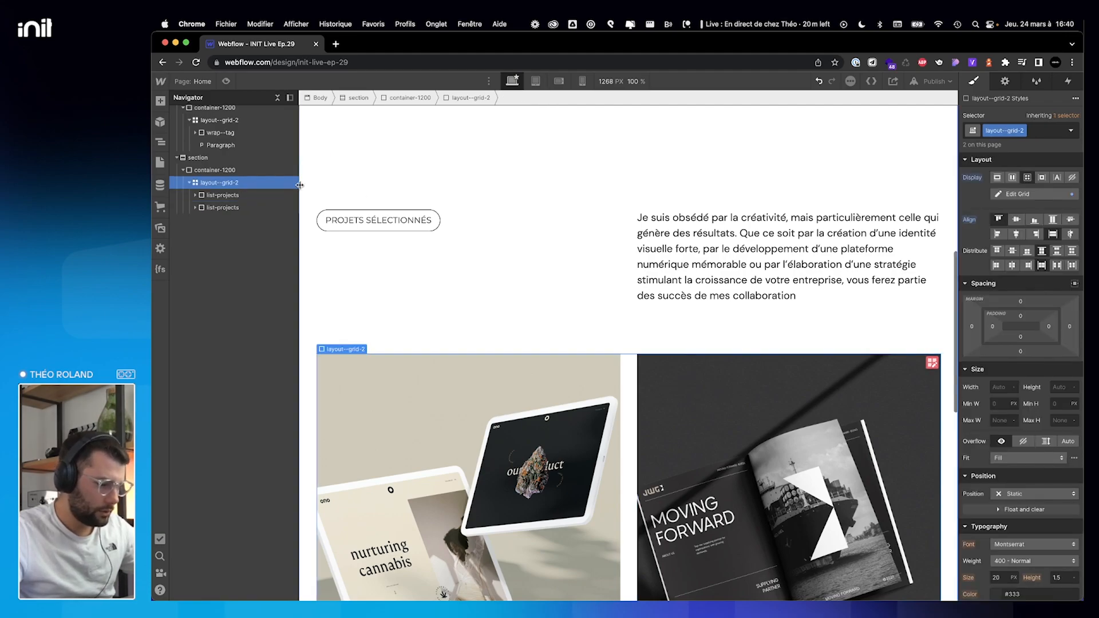
click(1040, 133)
text(--projetcs)
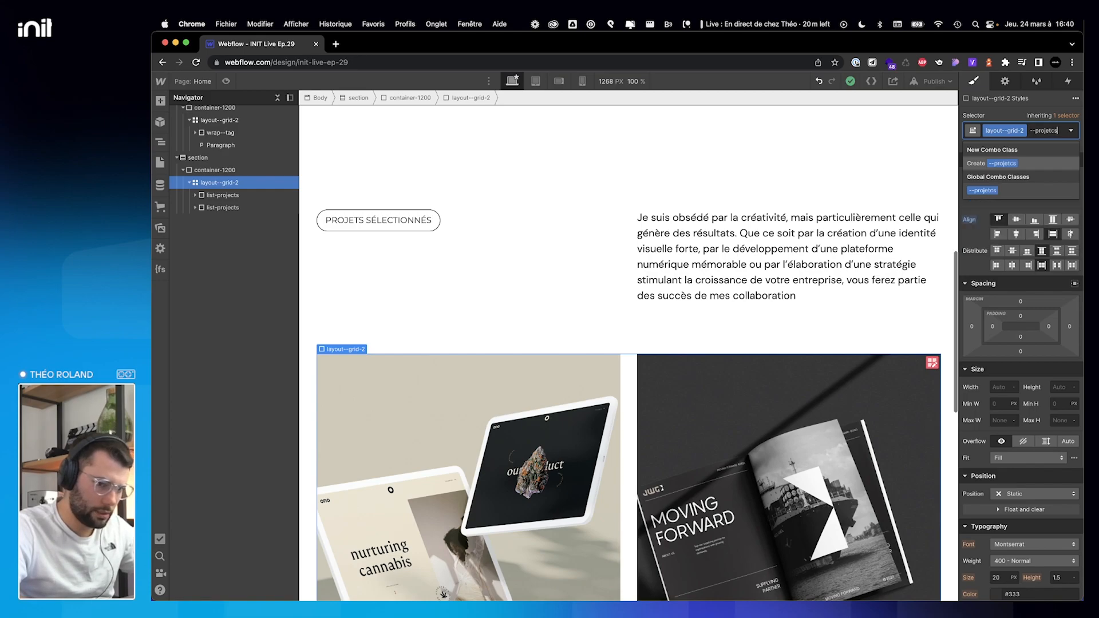
key(BackSpace)
key(BackSpace)
text(cts)
key(Return)
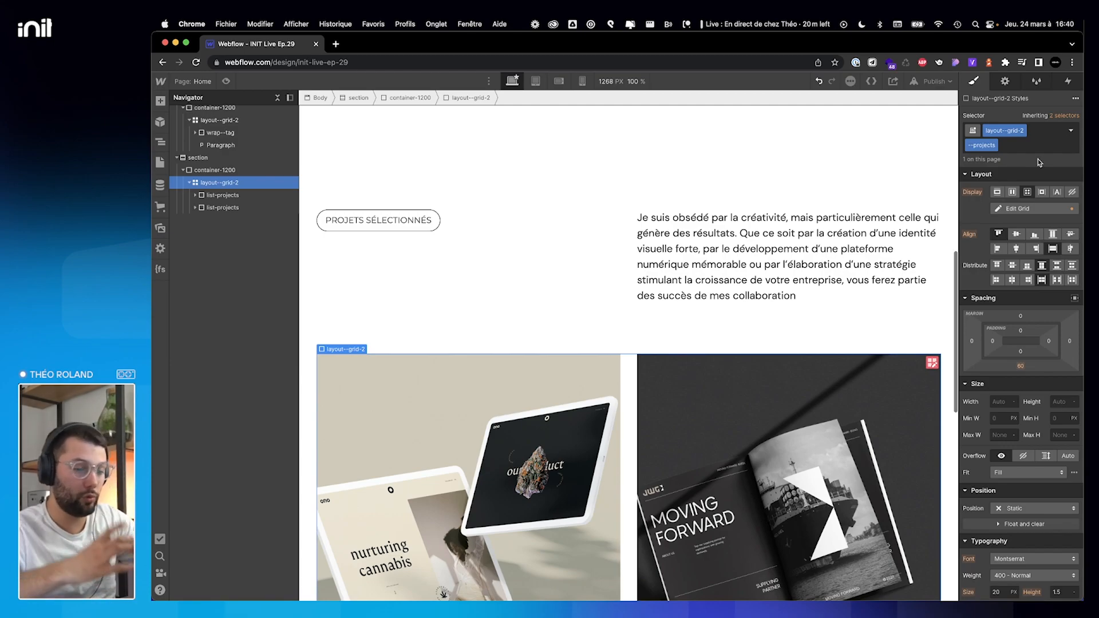
Give the layout--grid-2 --projects class a While scrolling in view trigger for desktop and above only, playing a scroll animation.
click(1066, 82)
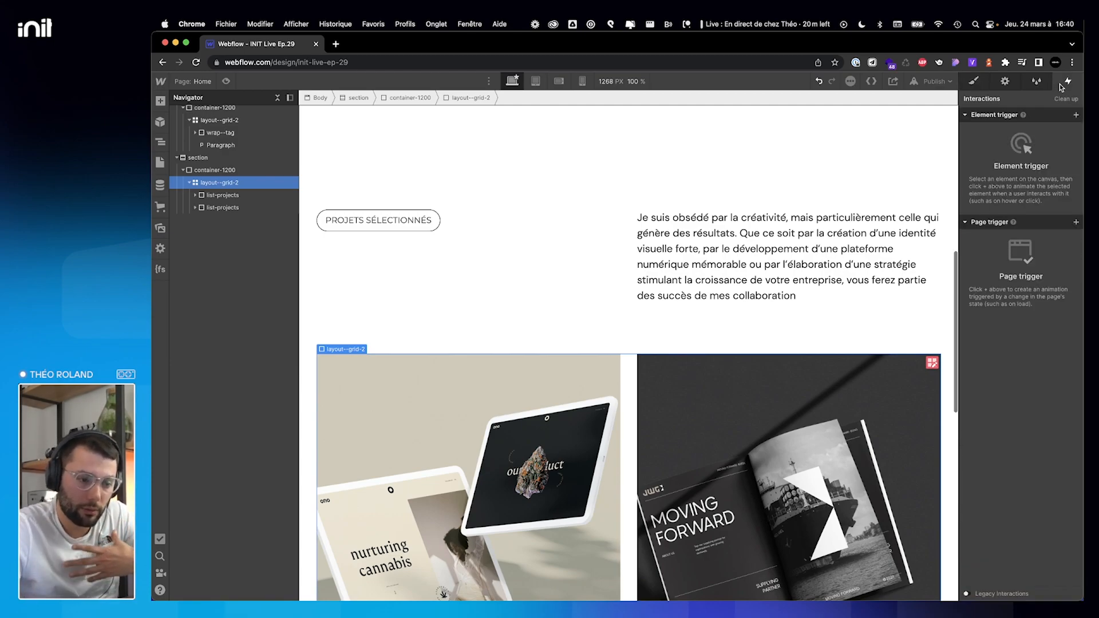
click(1077, 116)
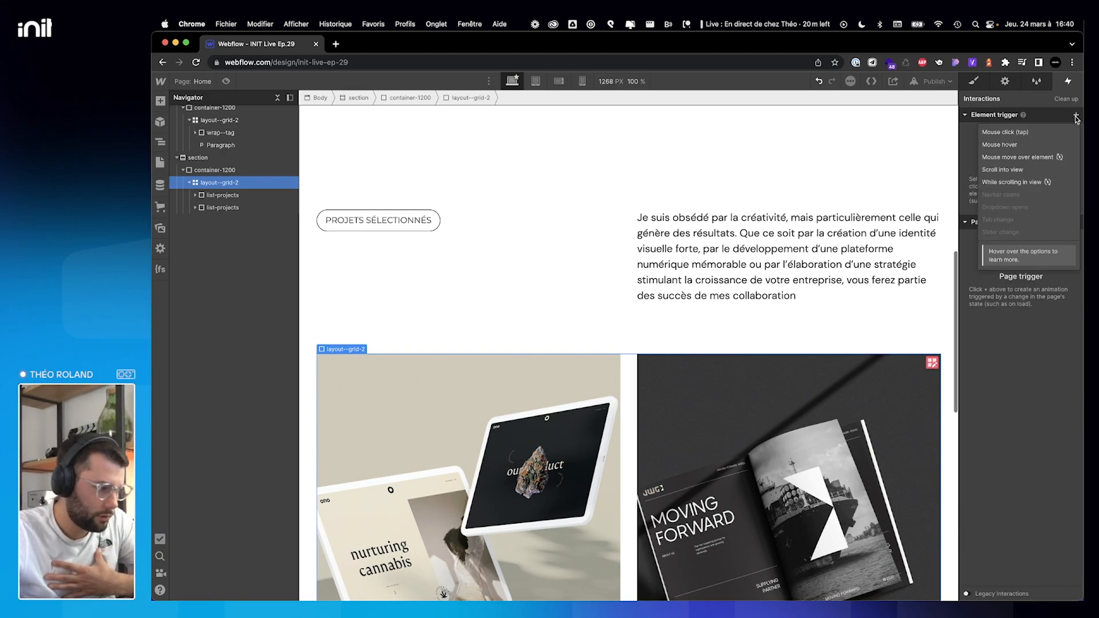
click(1022, 182)
click(1048, 267)
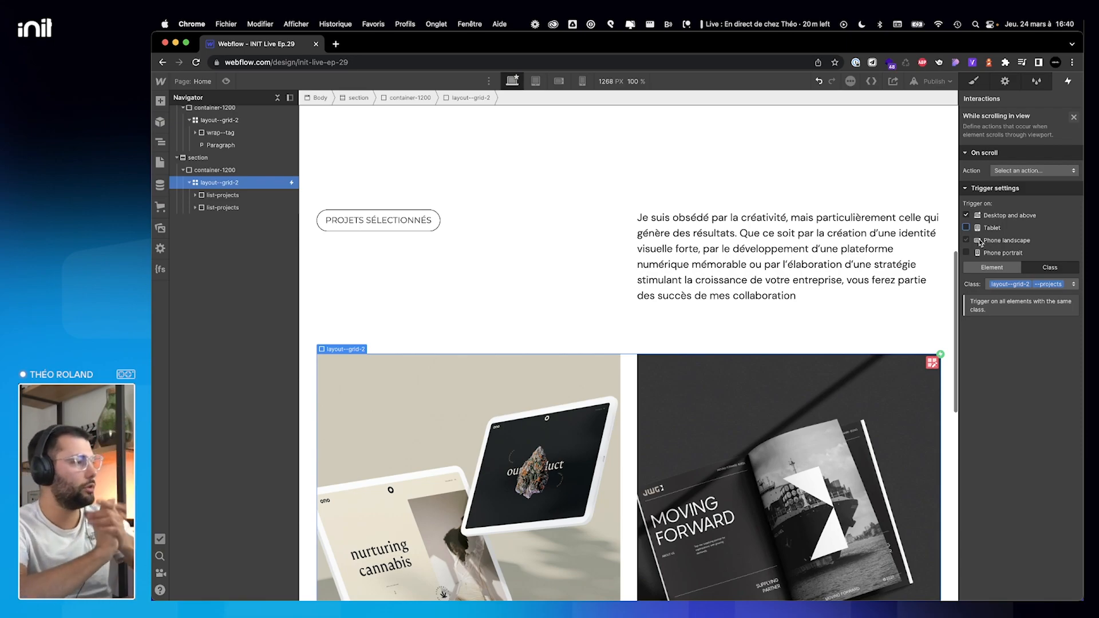
click(1008, 171)
click(1009, 196)
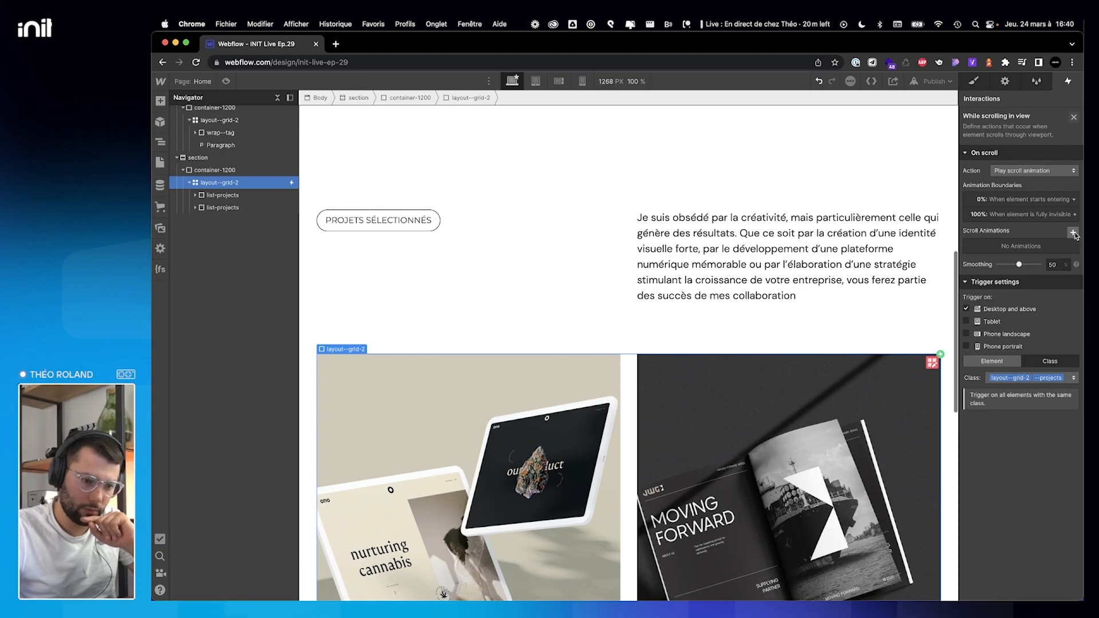
Create a scroll animation named D | PROJECTS Parallax and add a Move action for the first list-projects column at 0%.
click(1074, 233)
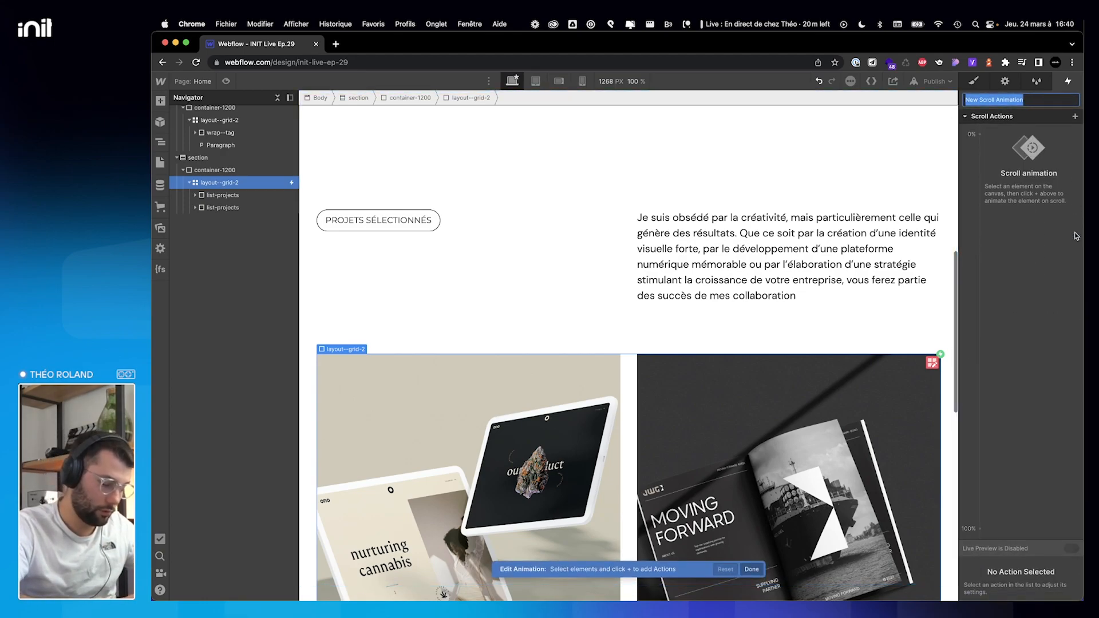
text(D | PROJECTS Parallax)
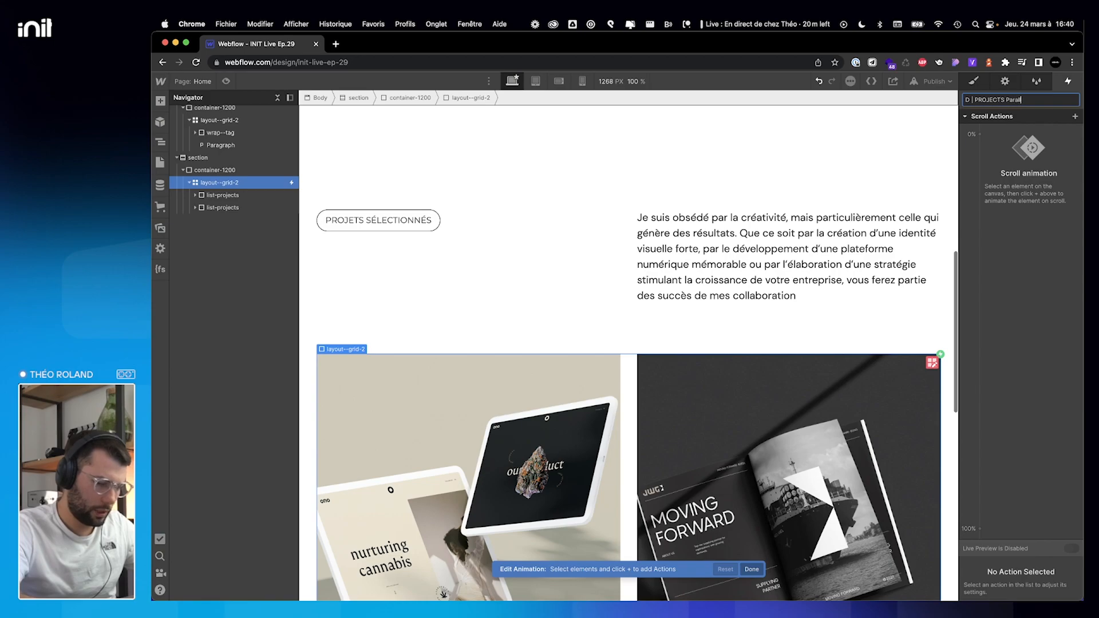
click(211, 196)
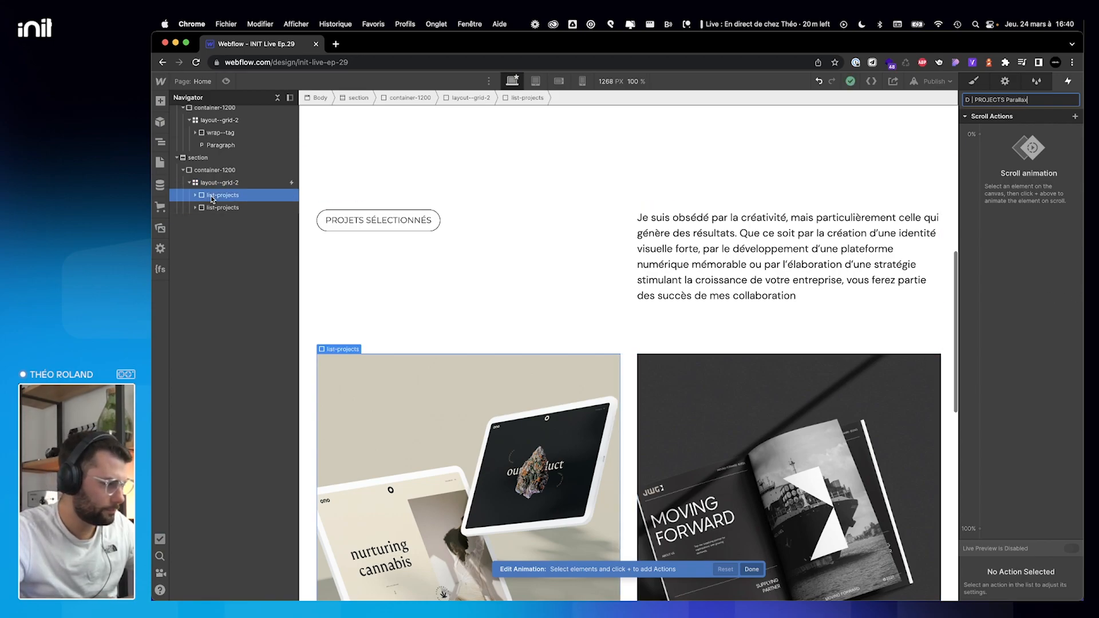
click(984, 137)
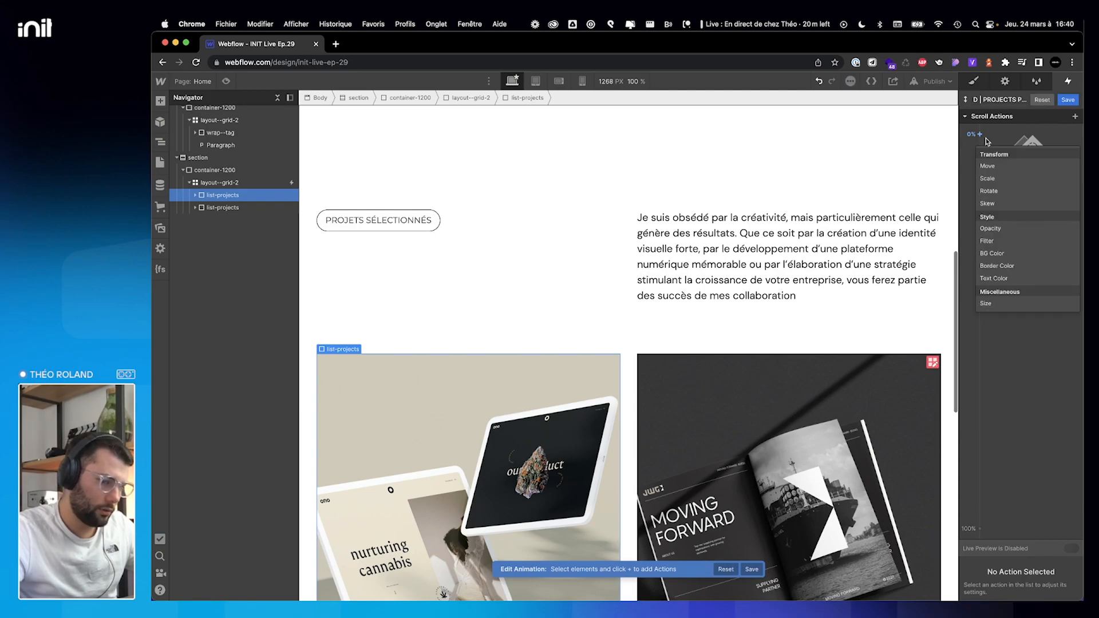
click(999, 166)
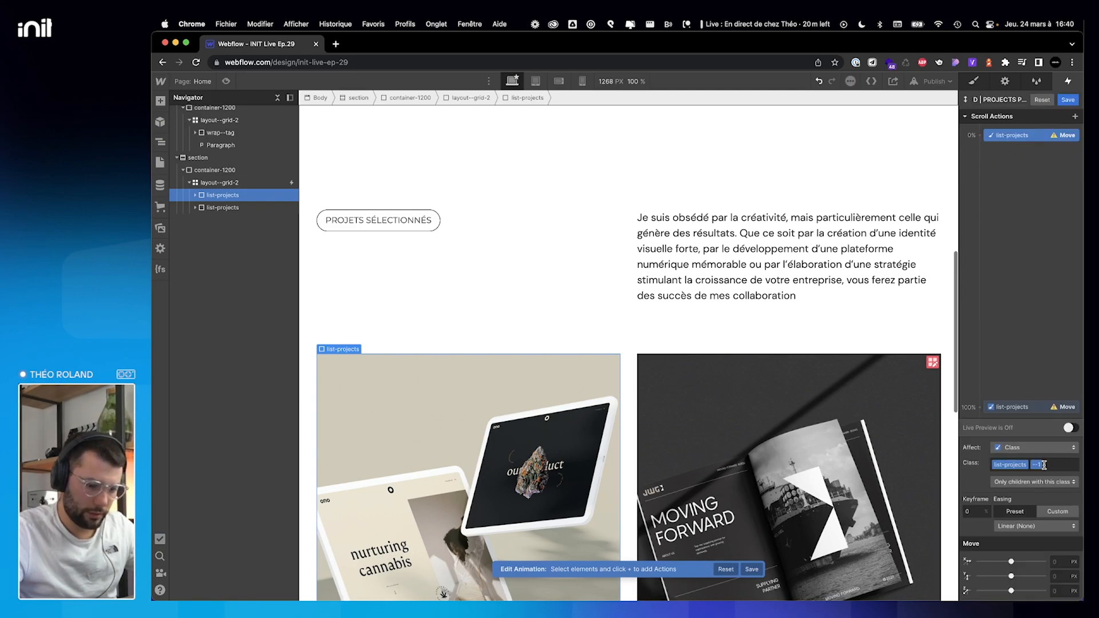
Set the first column's vertical move at the 100% keyframe to 100 px.
click(1057, 577)
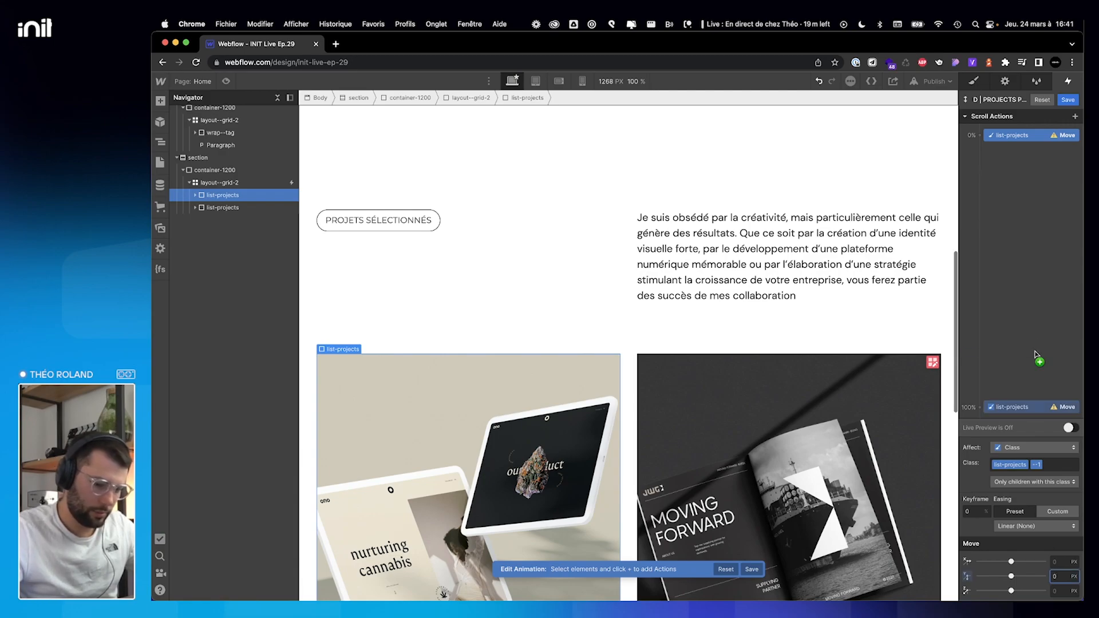
click(1036, 409)
click(1060, 576)
text(100)
key(Return)
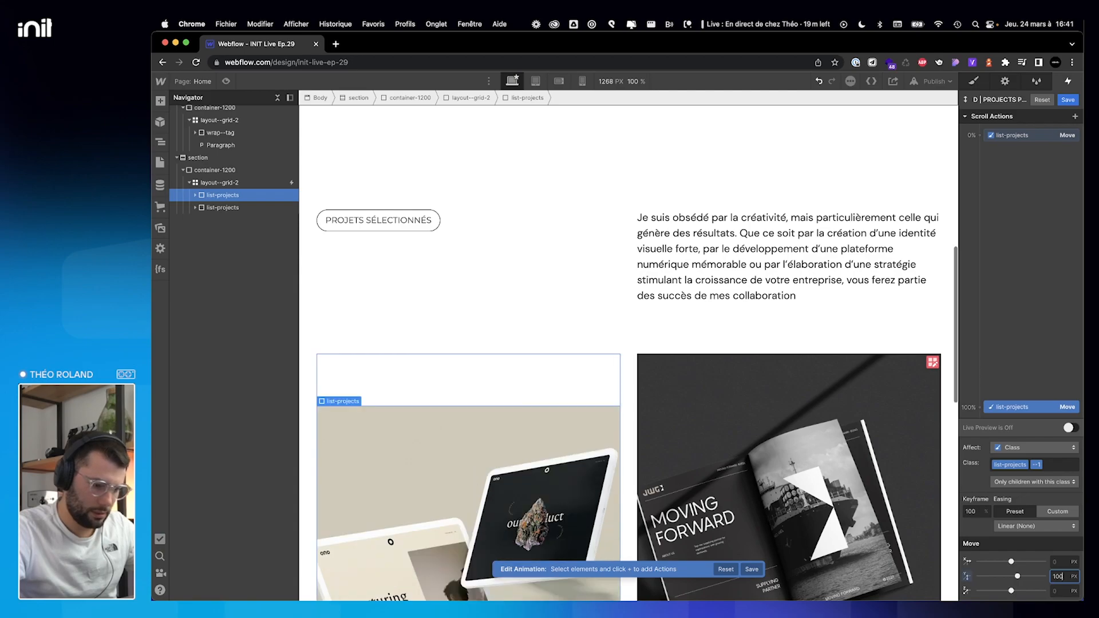
Set the first column's vertical move to 0 px at the 100% keyframe and 150 px at the 0% keyframe.
key(BackSpace)
key(BackSpace)
key(BackSpace)
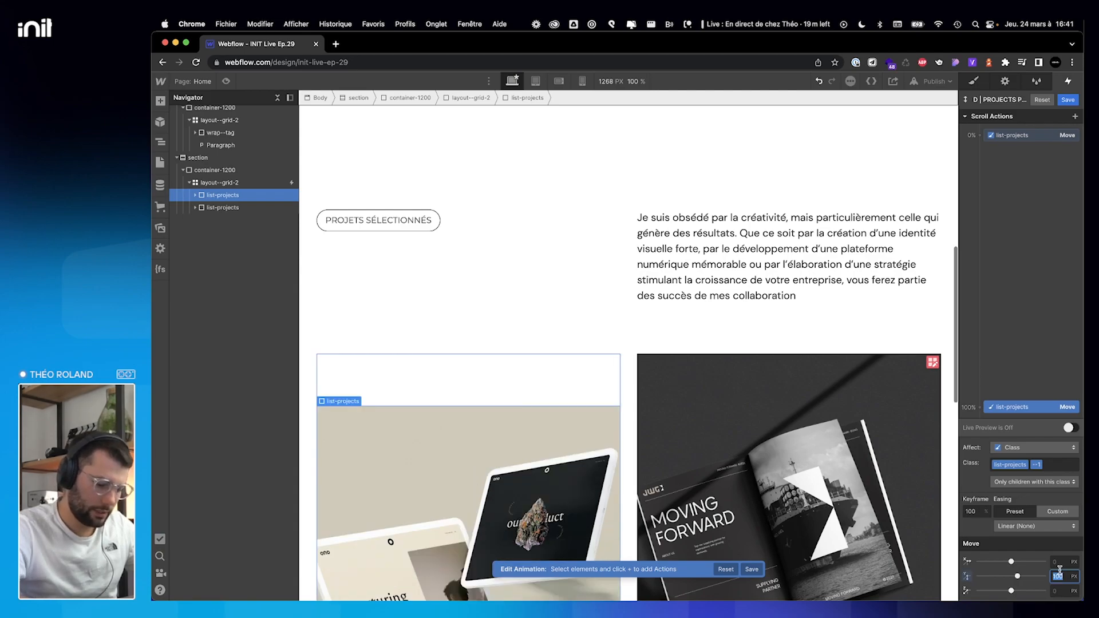
text(0)
click(1024, 145)
click(1024, 137)
click(1024, 138)
text(1)
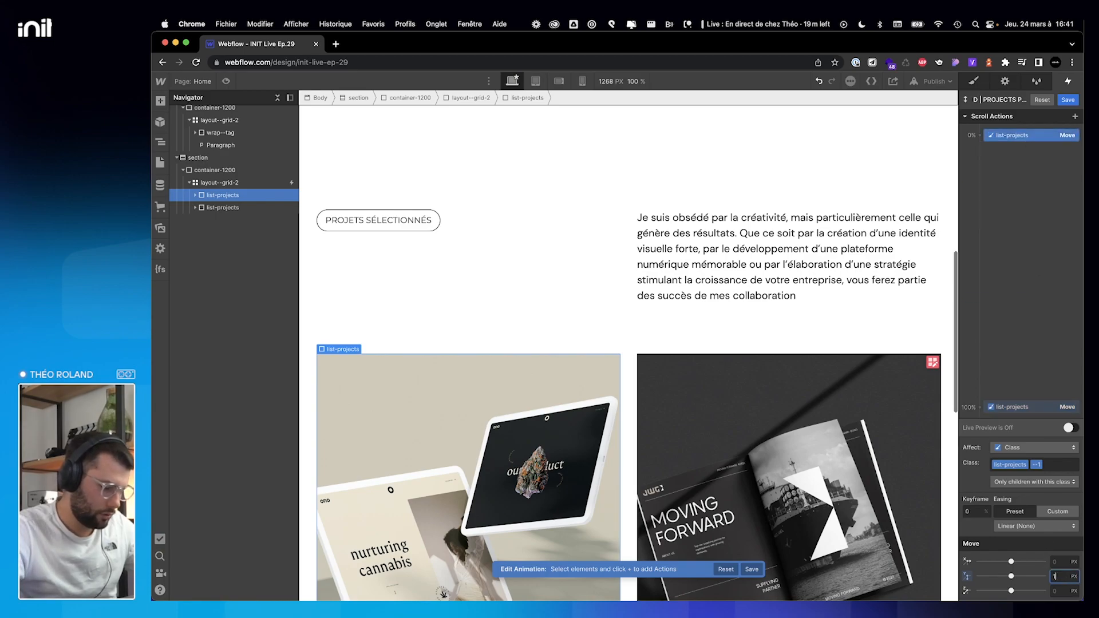
key(Return)
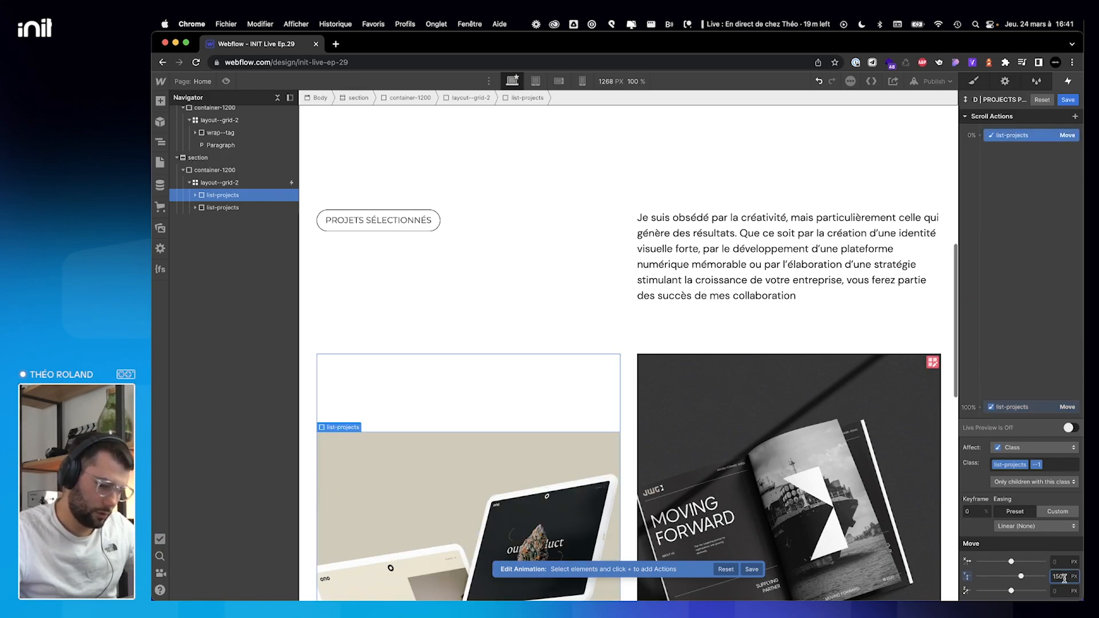
Turn on the animation's live preview and check the first column's parallax while scrolling through the project grid.
click(1069, 429)
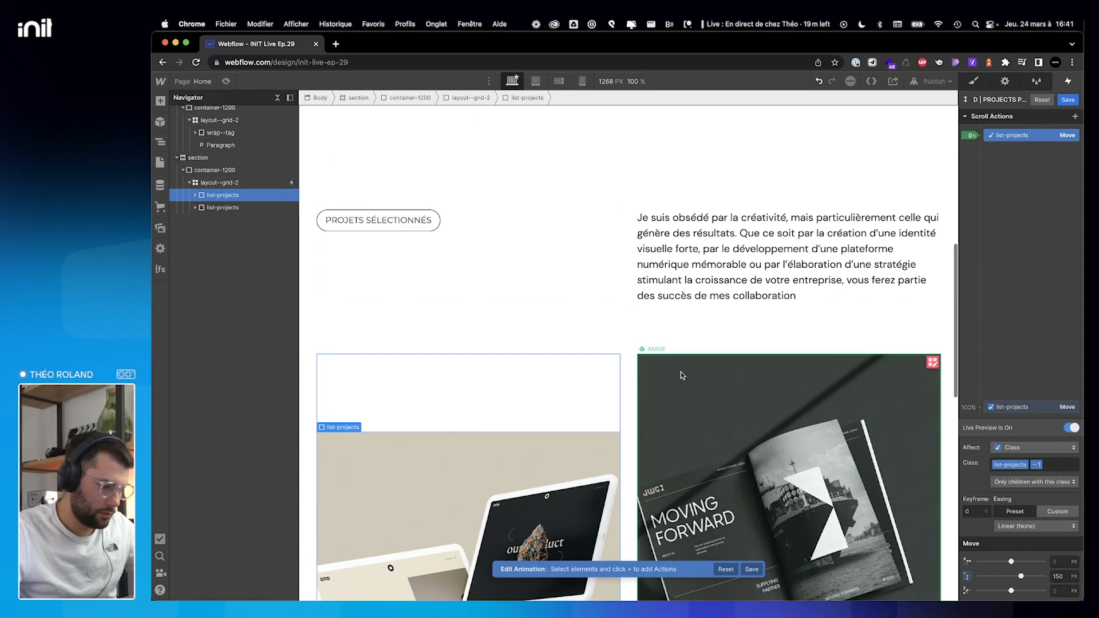
scroll(683, 376, down, 5)
scroll(683, 376, down, 9)
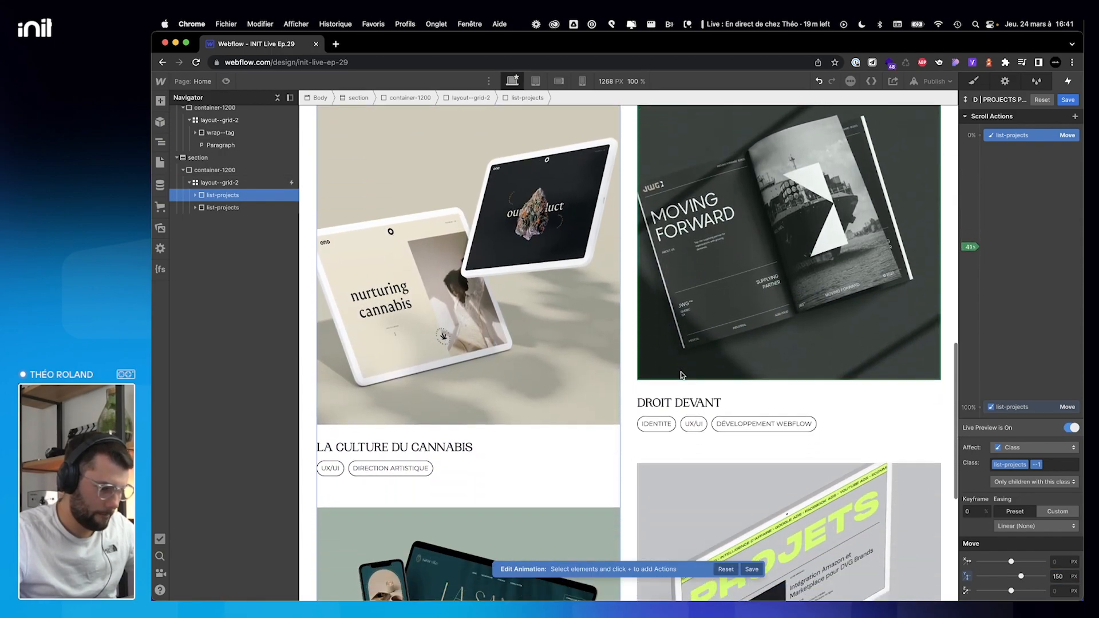
scroll(681, 375, down, 5)
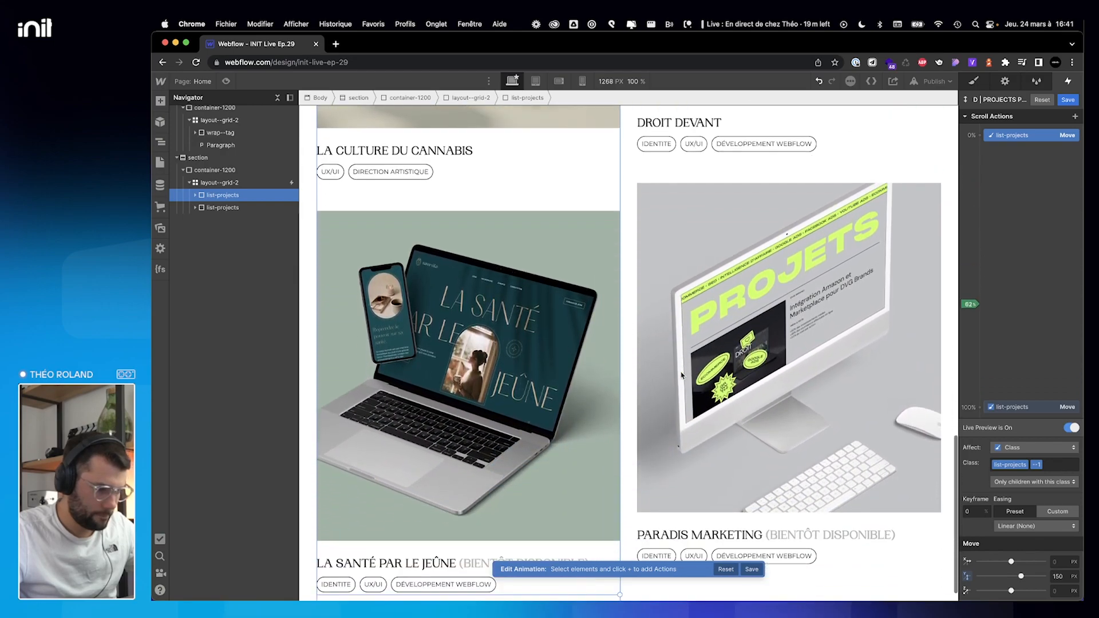
scroll(682, 375, up, 11)
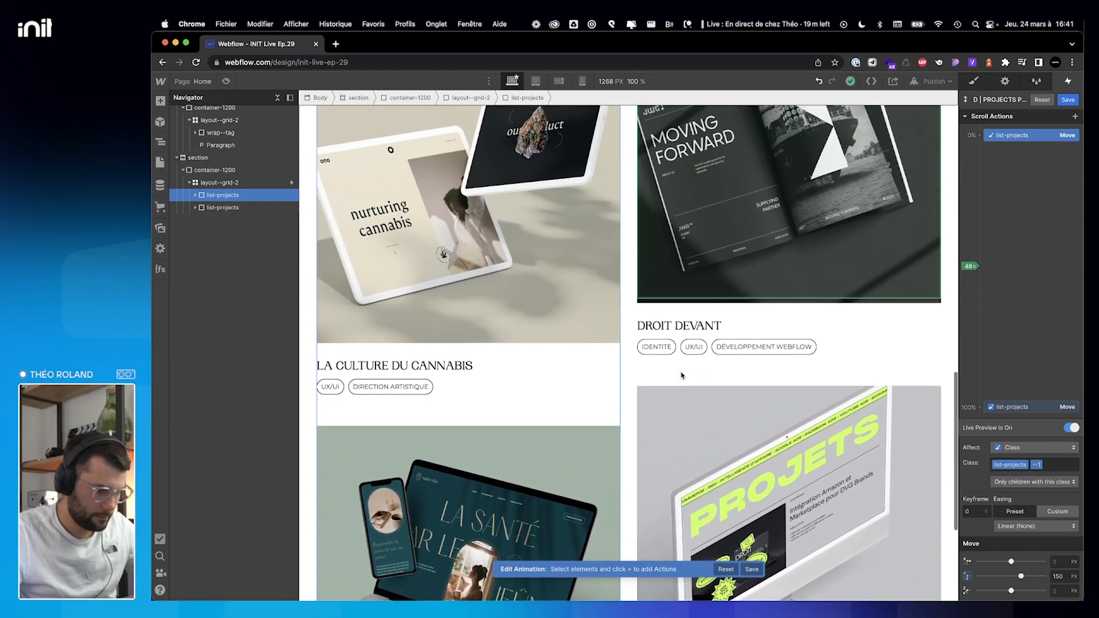
scroll(681, 376, up, 7)
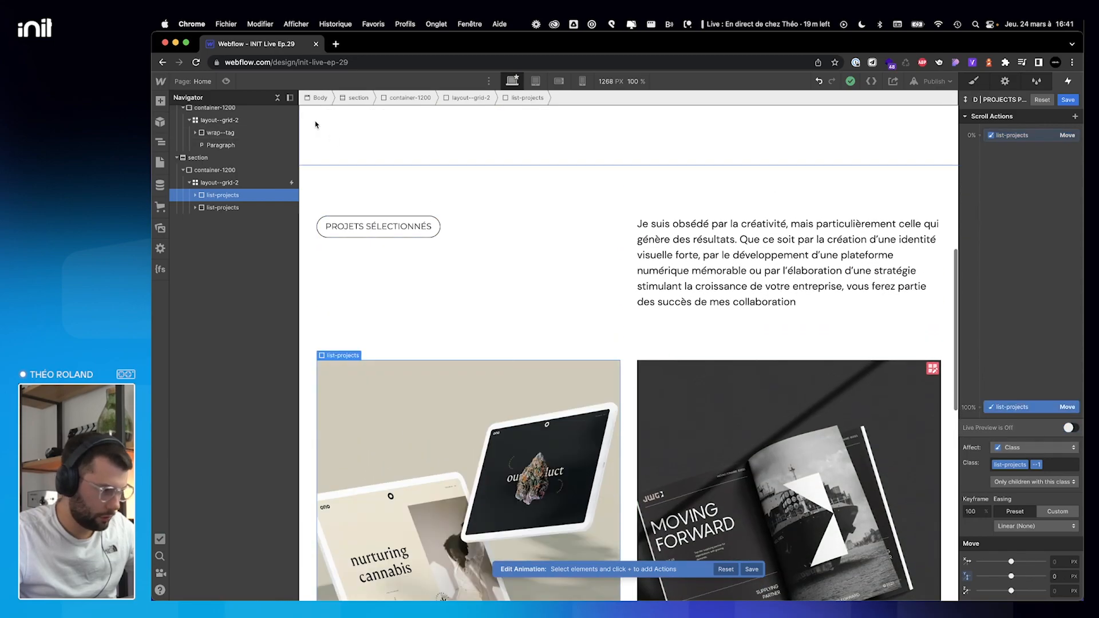
Preview the page and check how the first project column moves against the second while scrolling the grid.
click(226, 80)
scroll(693, 385, down, 8)
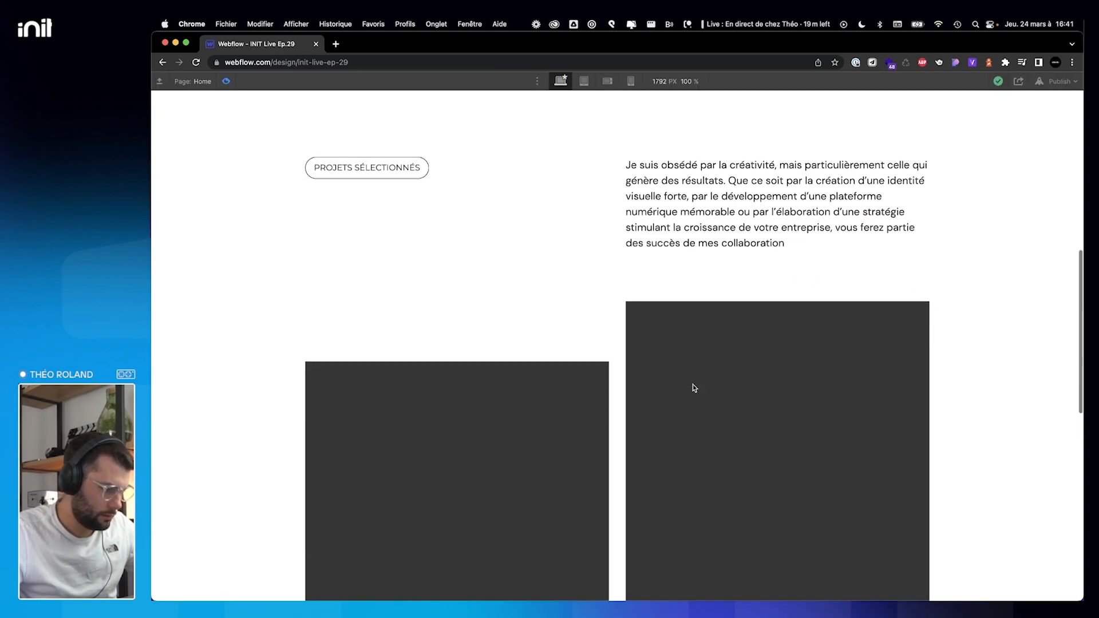
scroll(693, 387, down, 10)
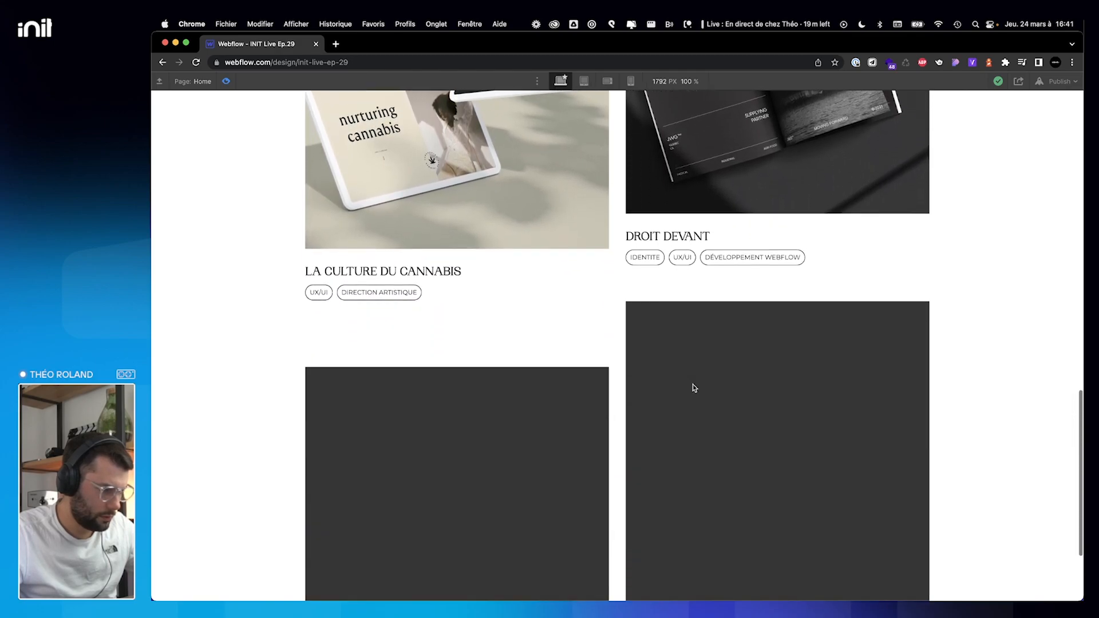
scroll(692, 388, up, 9)
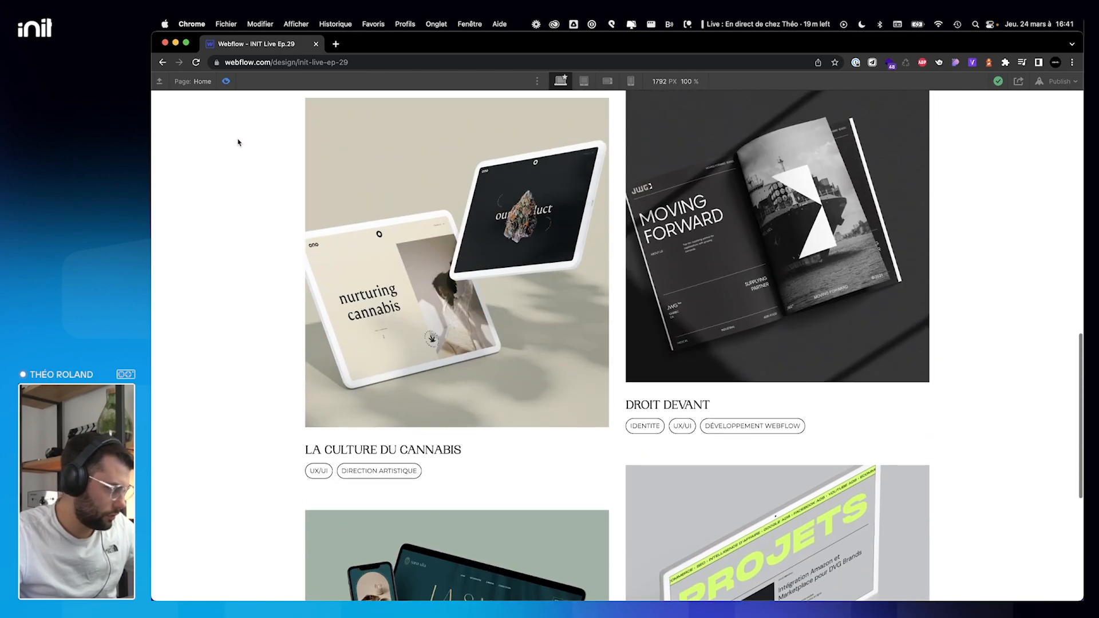
click(226, 80)
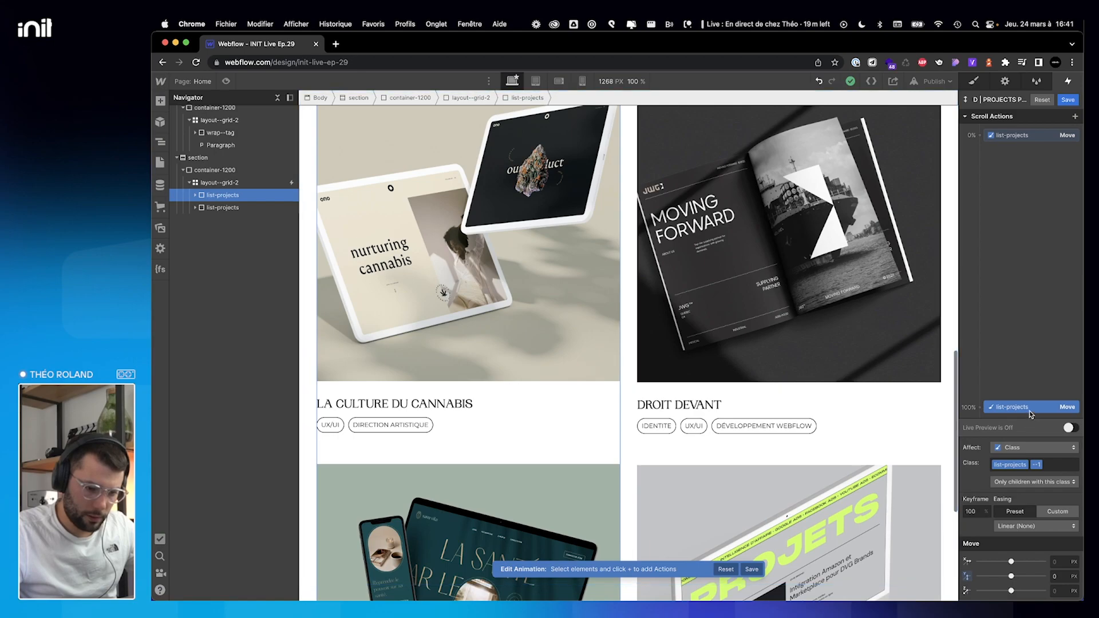
Set the first column's vertical move to -50 px at the 100% keyframe and check the parallax in preview.
click(1060, 576)
text(-40)
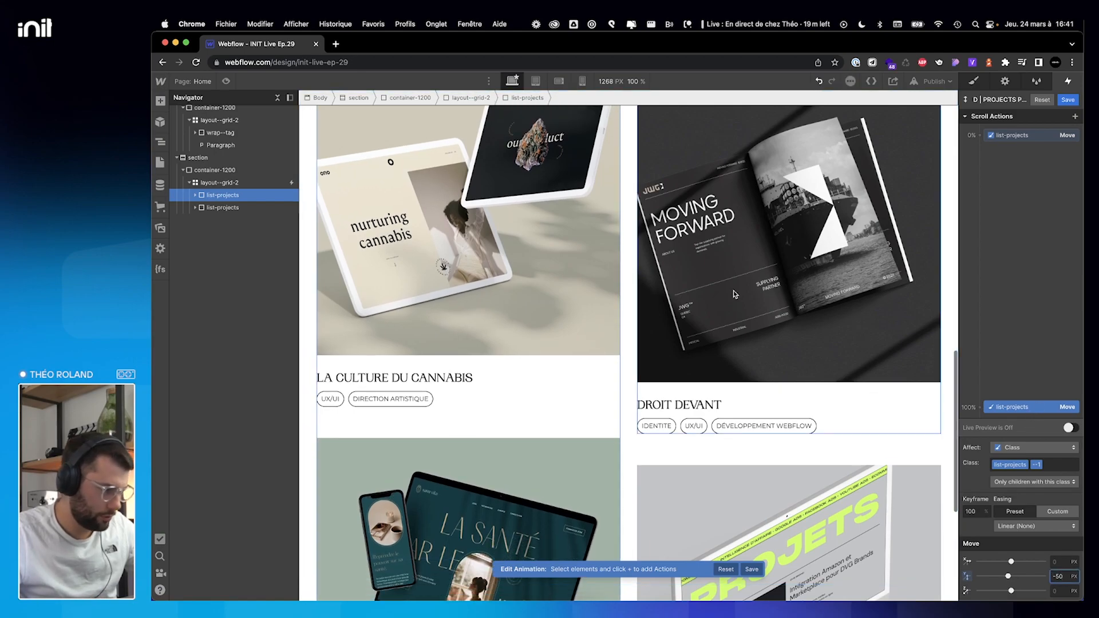
click(231, 82)
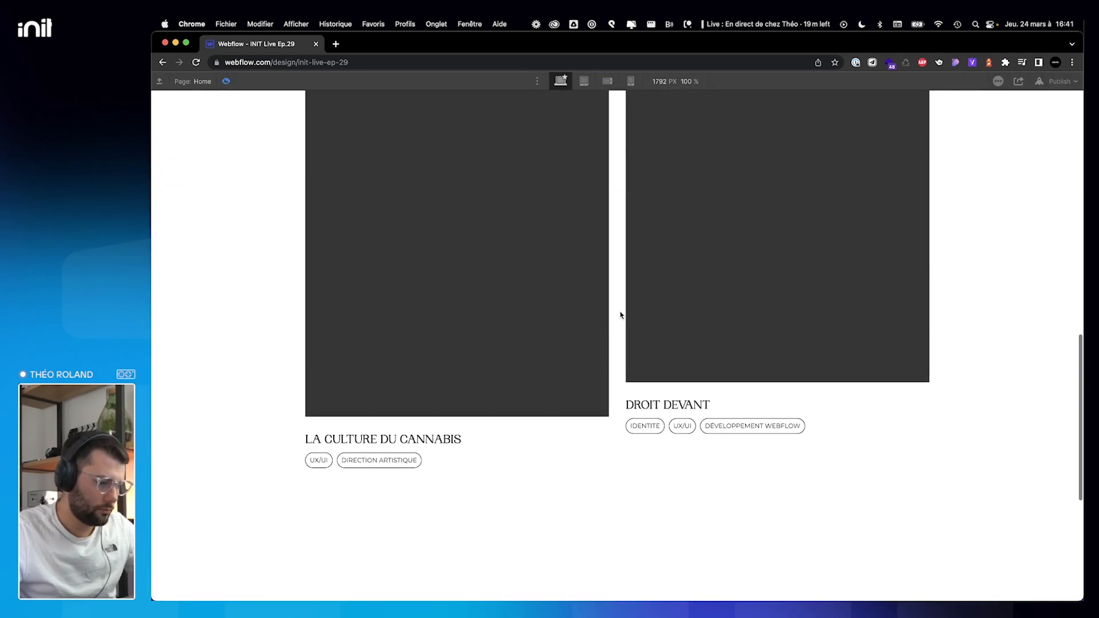
scroll(621, 315, up, 3)
scroll(622, 315, up, 3)
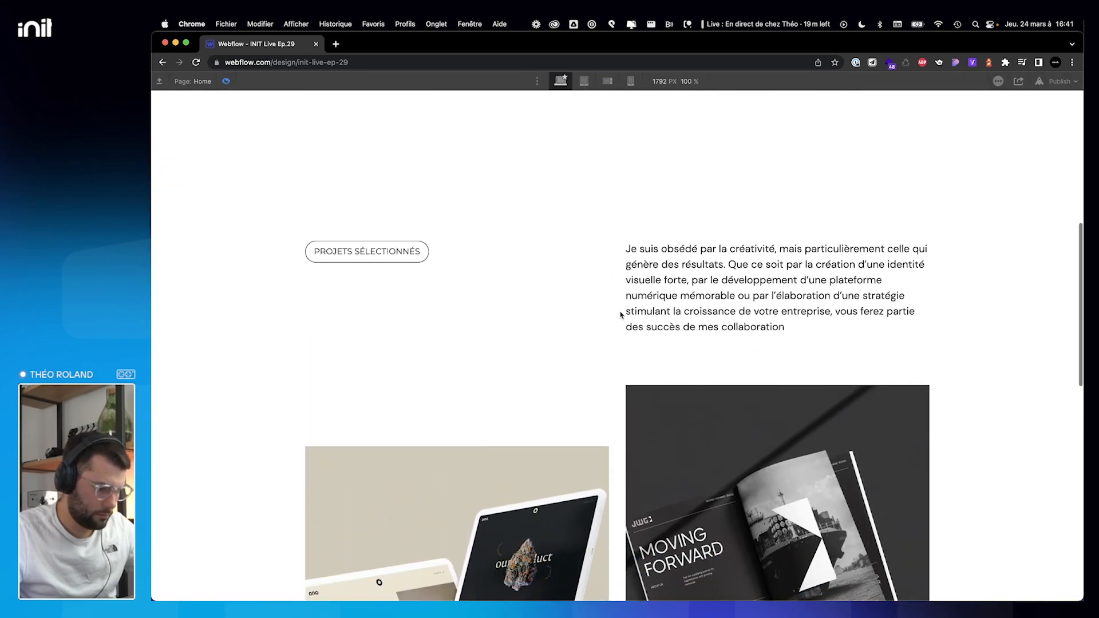
scroll(622, 315, down, 6)
scroll(621, 315, down, 5)
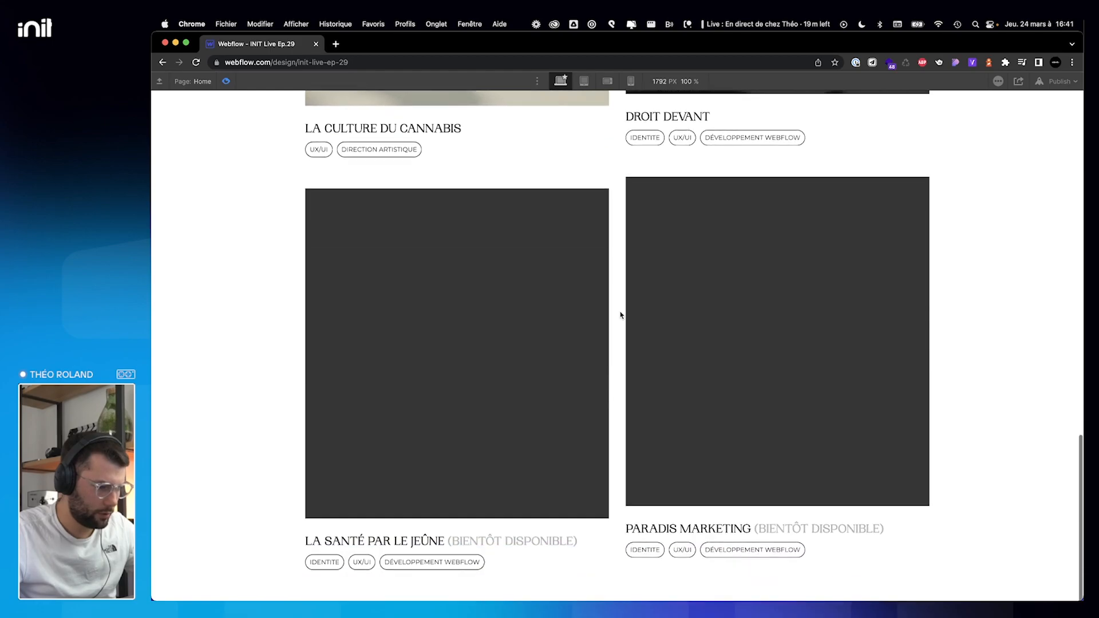
click(228, 82)
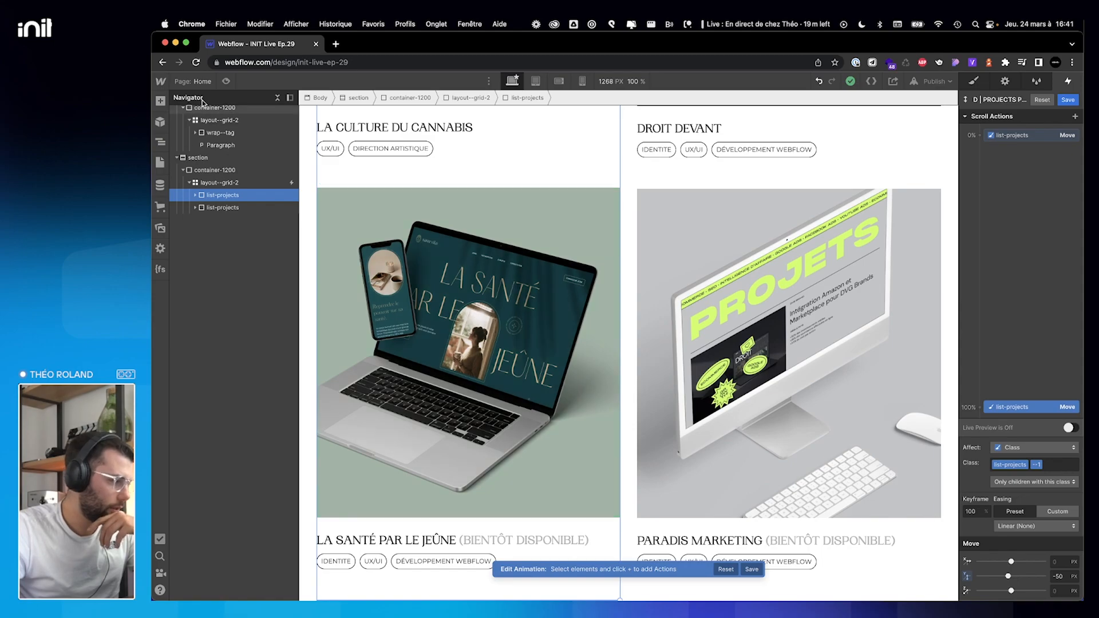
Preview the page again and examine the first column's offset from the last project row up to the intro text.
click(227, 81)
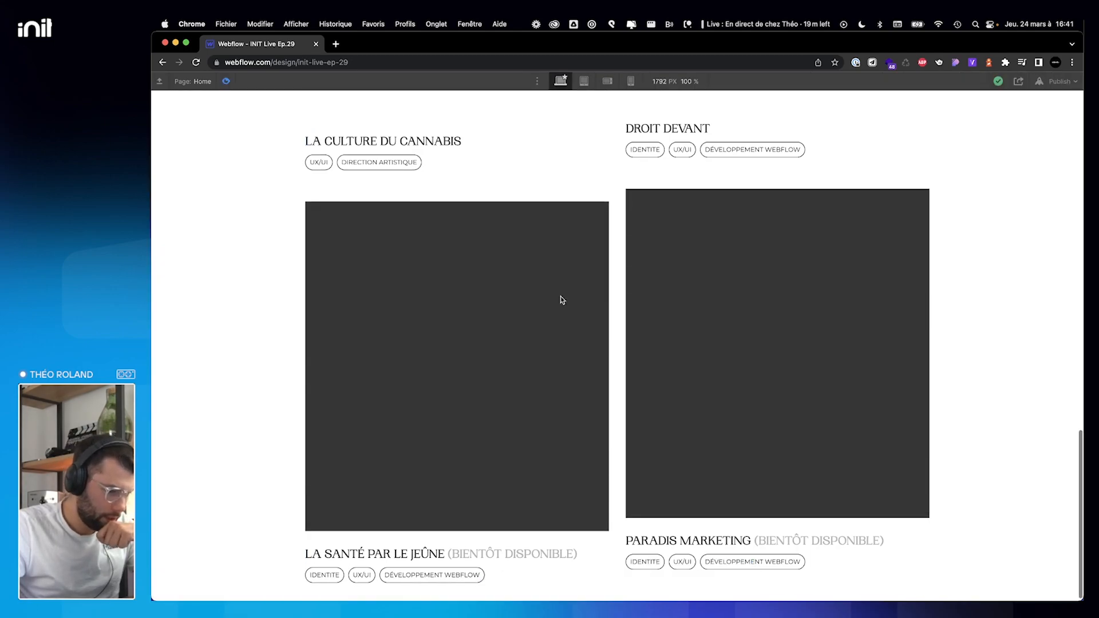
scroll(561, 298, up, 8)
scroll(562, 299, up, 3)
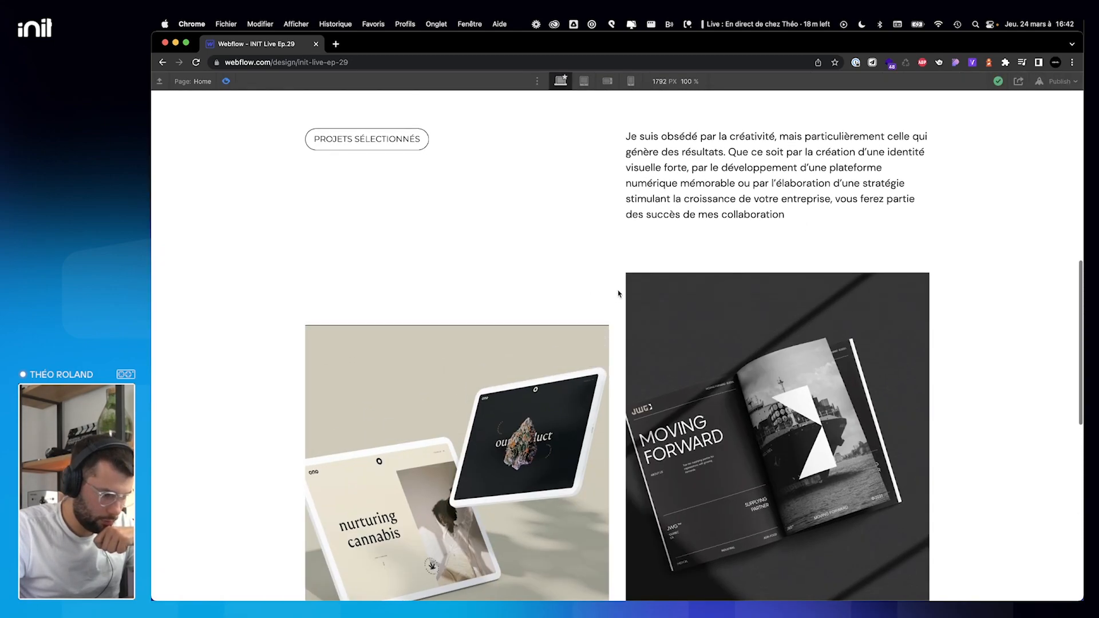
scroll(622, 281, up, 5)
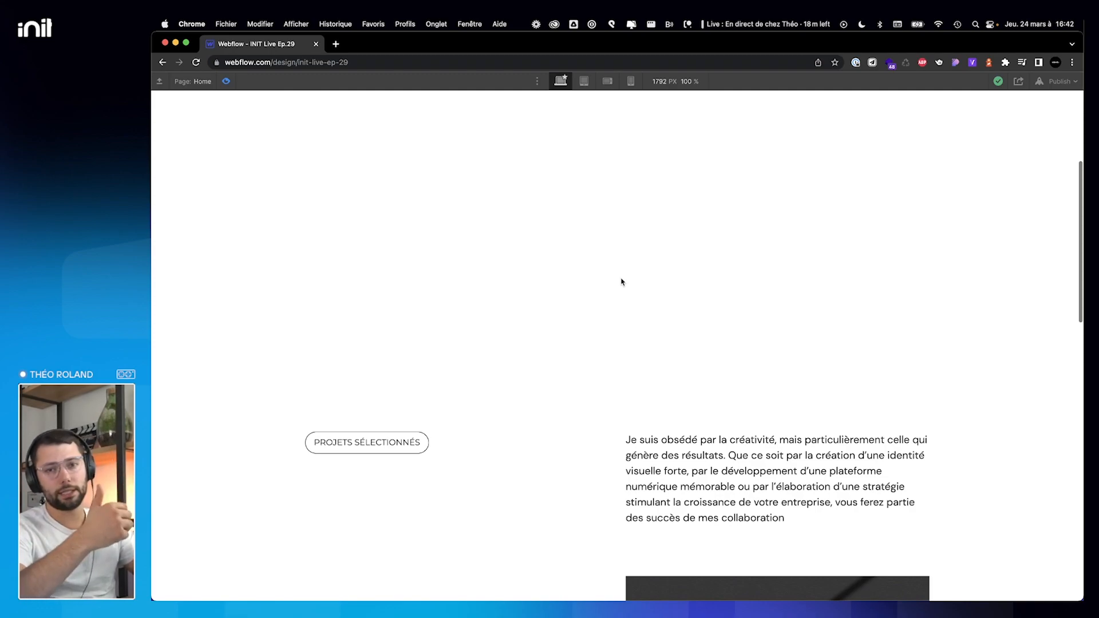
scroll(533, 448, down, 5)
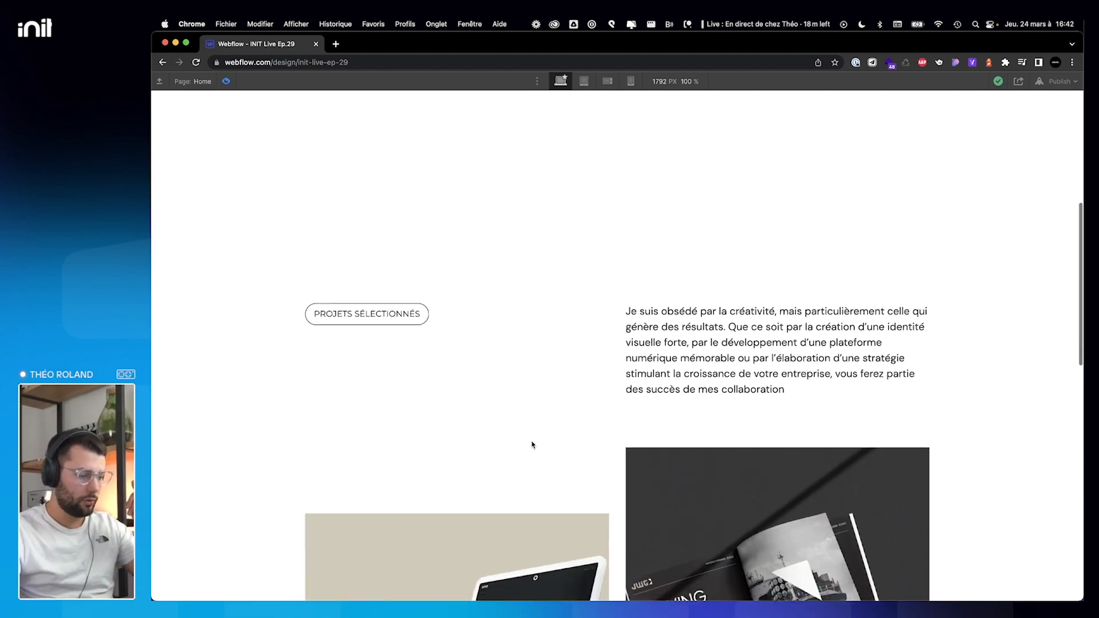
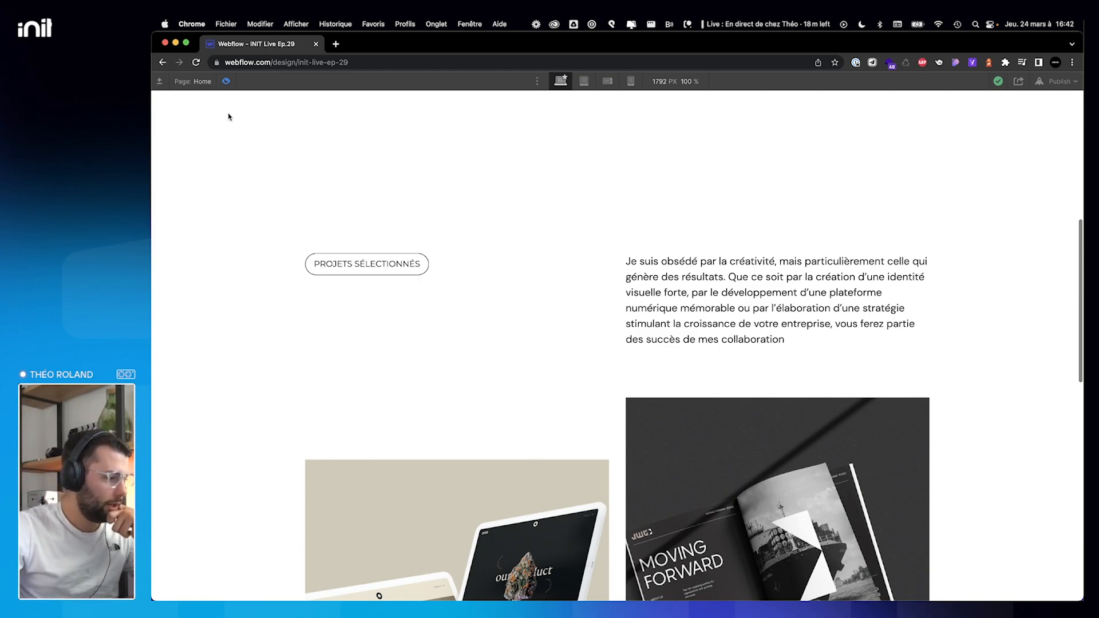
click(225, 82)
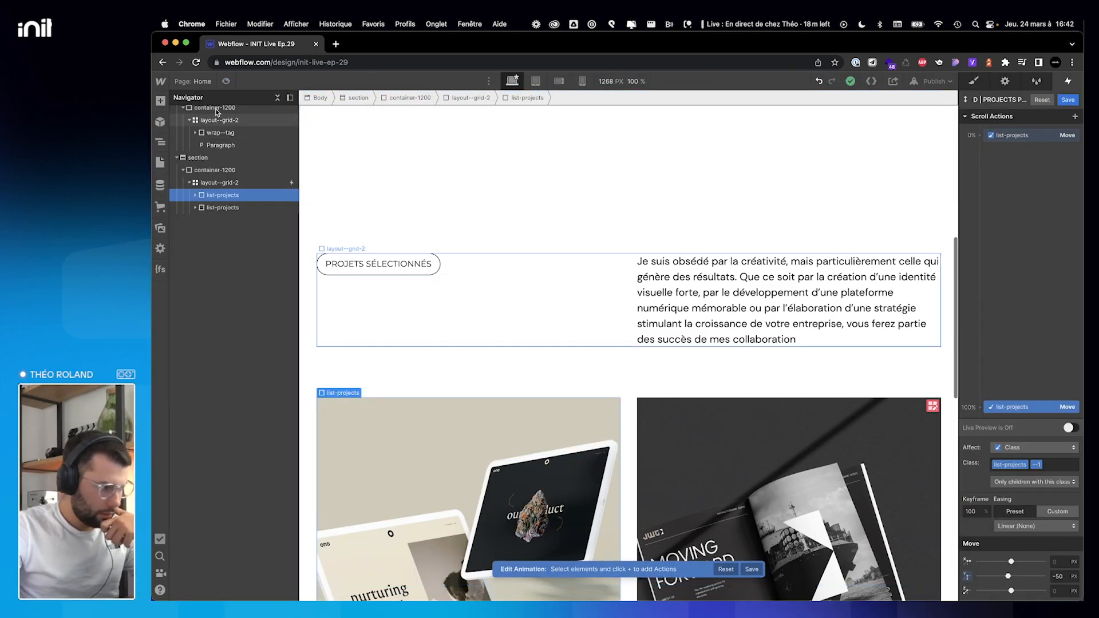
Preview the first project row and compare how fast both columns move when scrolling back and forth.
click(225, 81)
scroll(522, 314, down, 4)
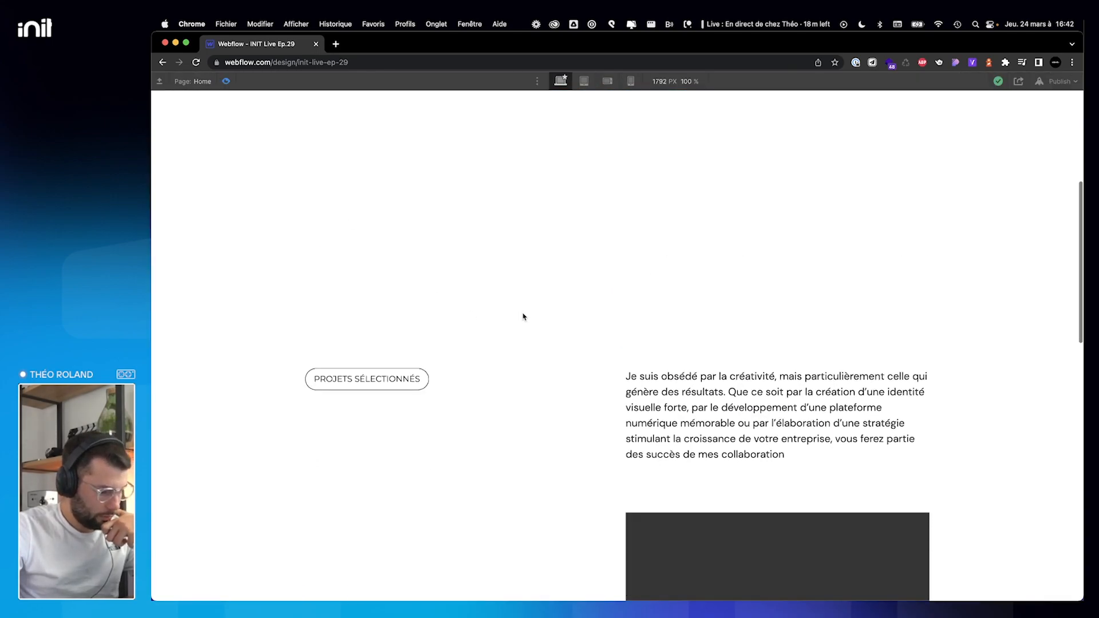
scroll(523, 314, down, 1)
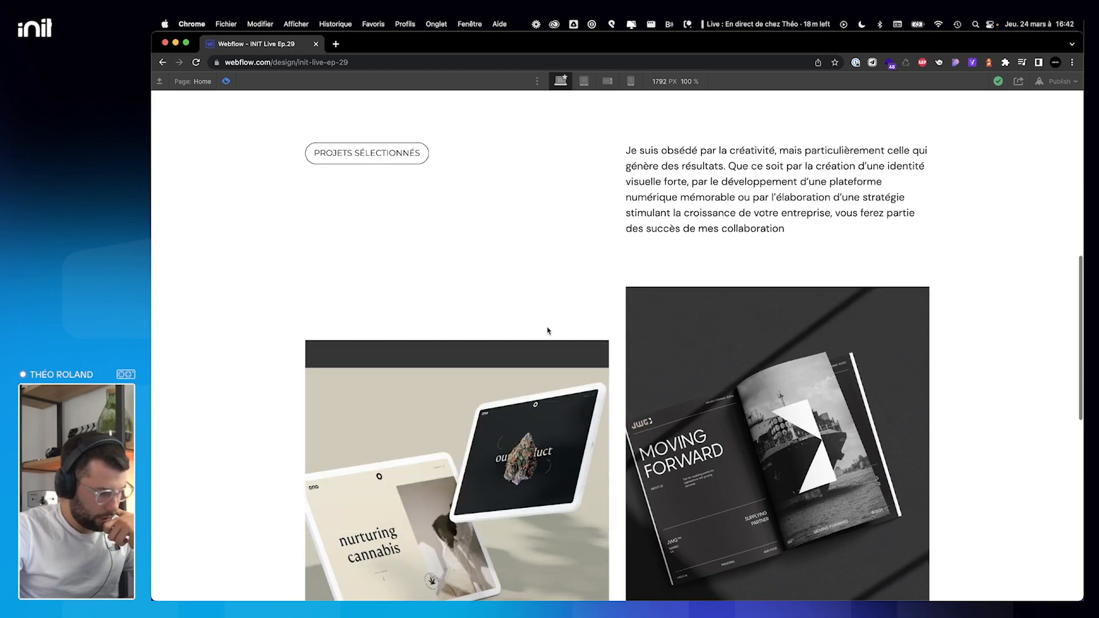
scroll(545, 329, down, 3)
scroll(549, 330, down, 2)
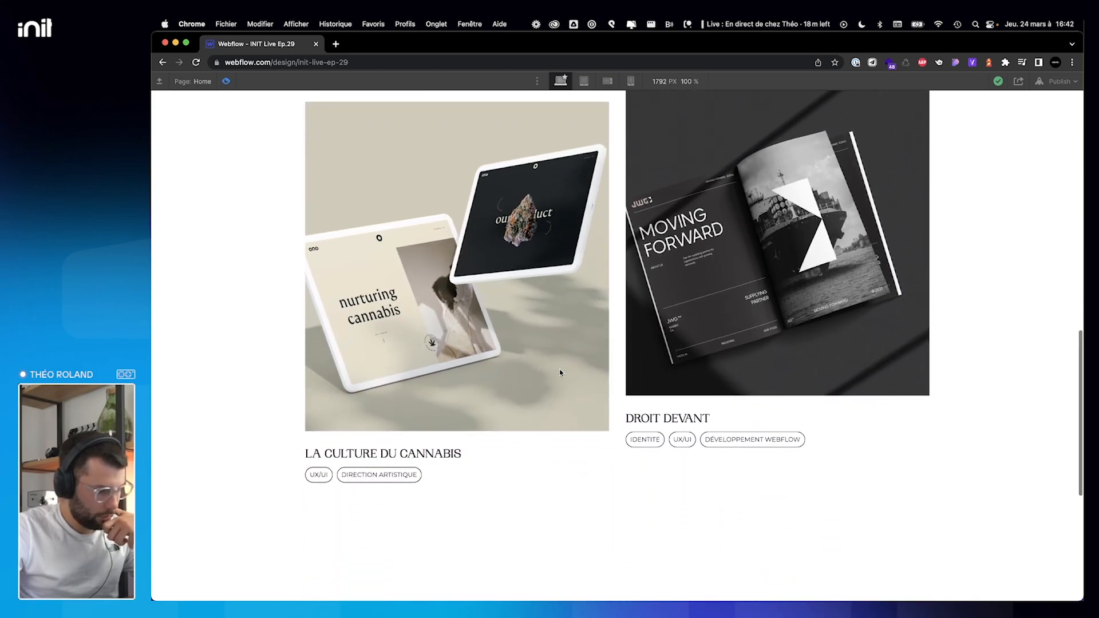
scroll(571, 411, up, 1)
scroll(573, 183, down, 1)
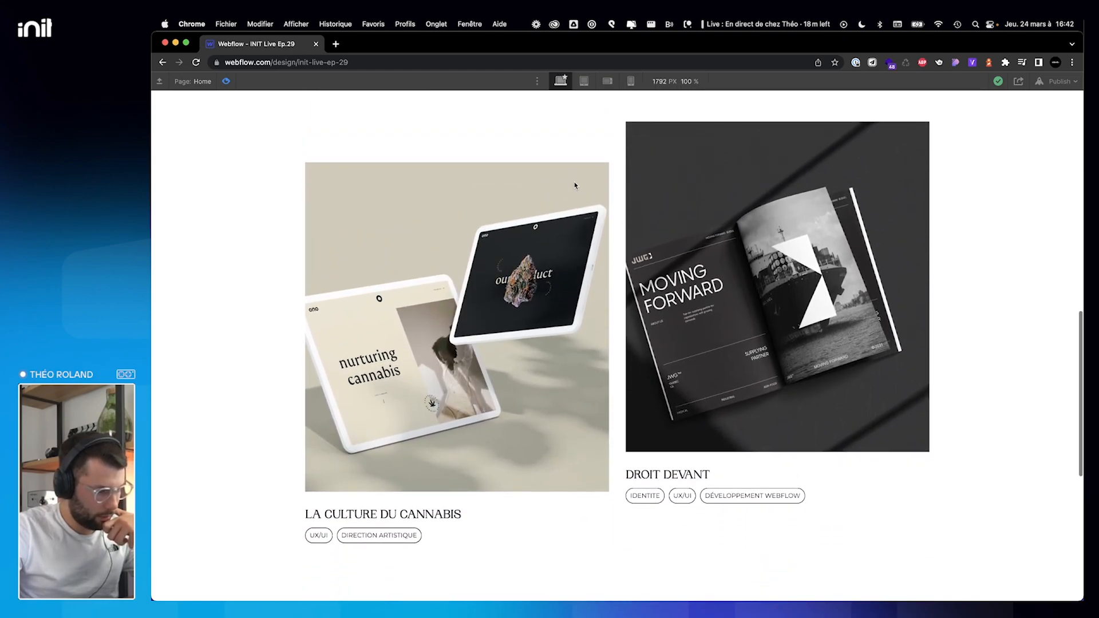
scroll(576, 184, up, 1)
scroll(577, 186, down, 2)
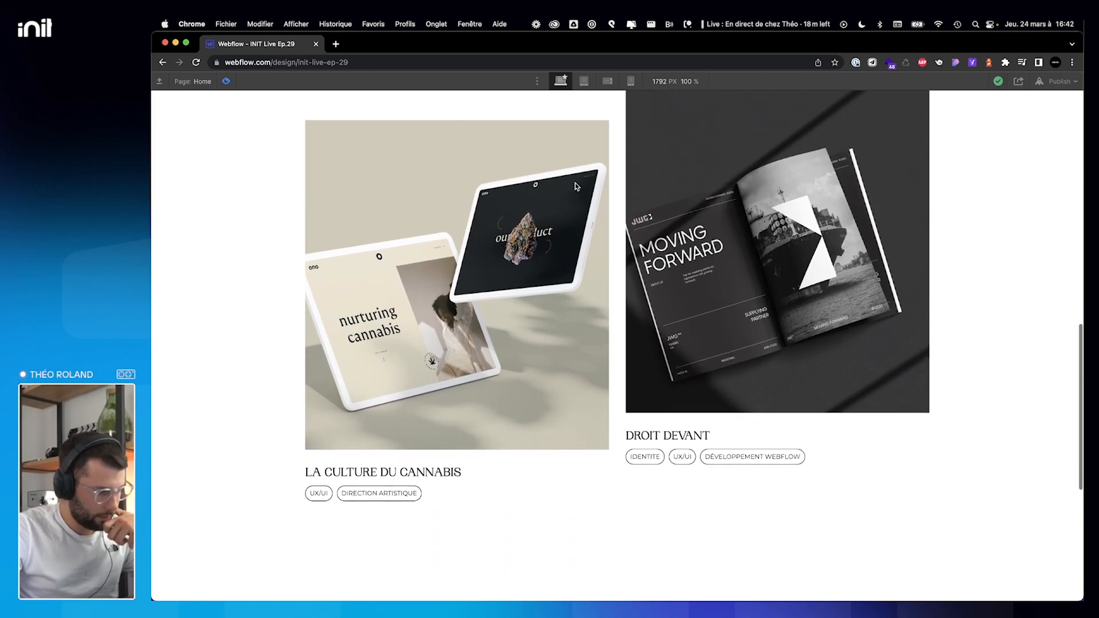
scroll(577, 185, up, 3)
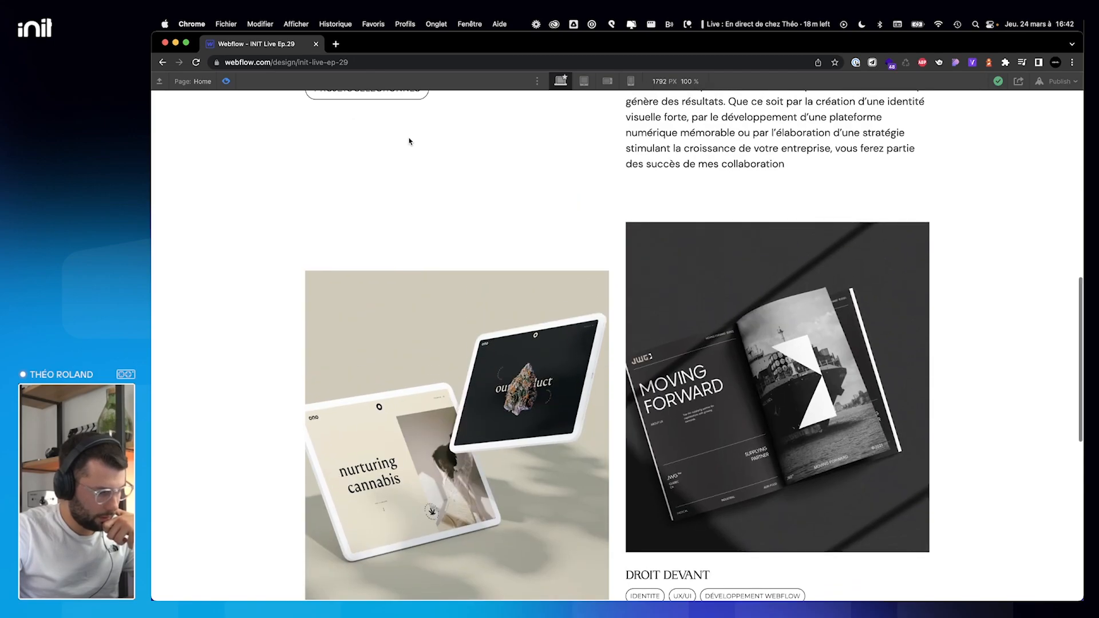
click(227, 81)
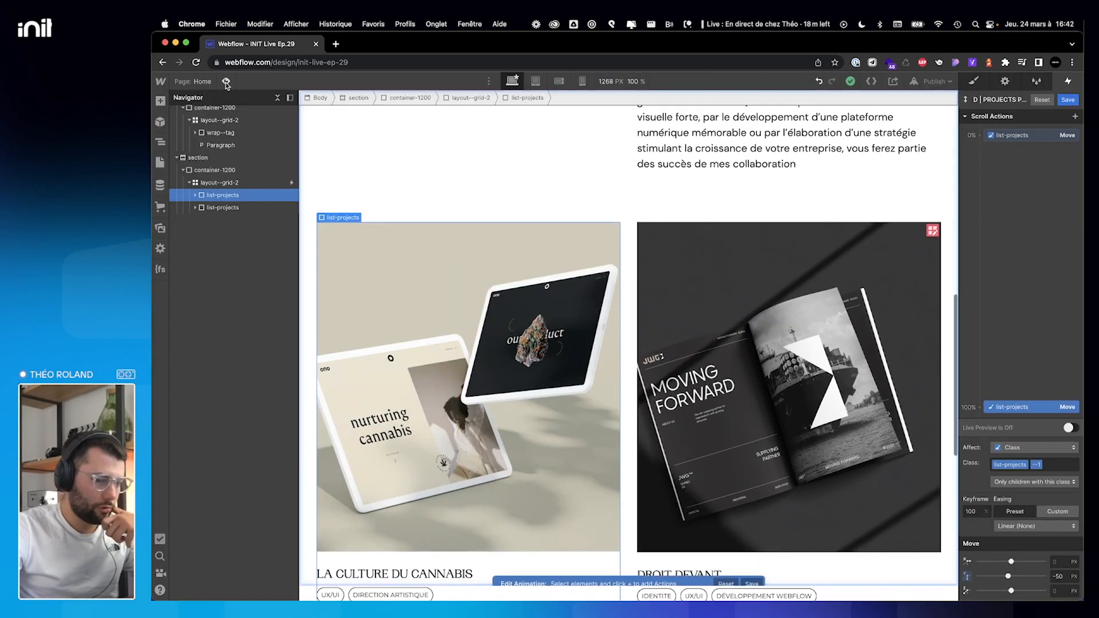
Save the D | PROJECTS Parallax animation and set its scroll smoothing to 90%.
click(1073, 101)
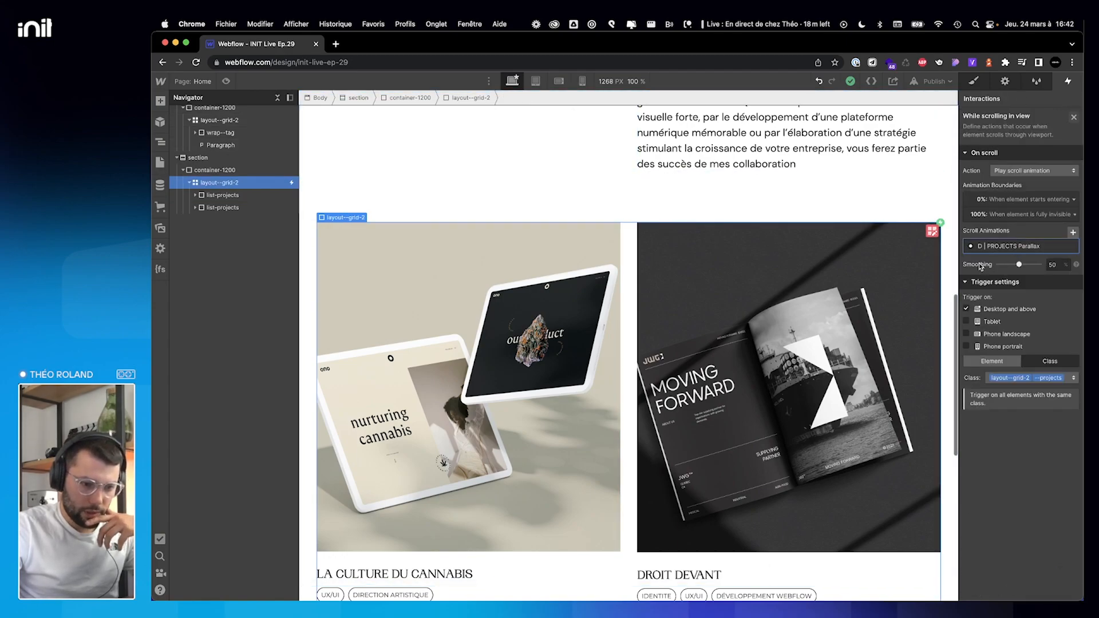
click(1053, 265)
text(90)
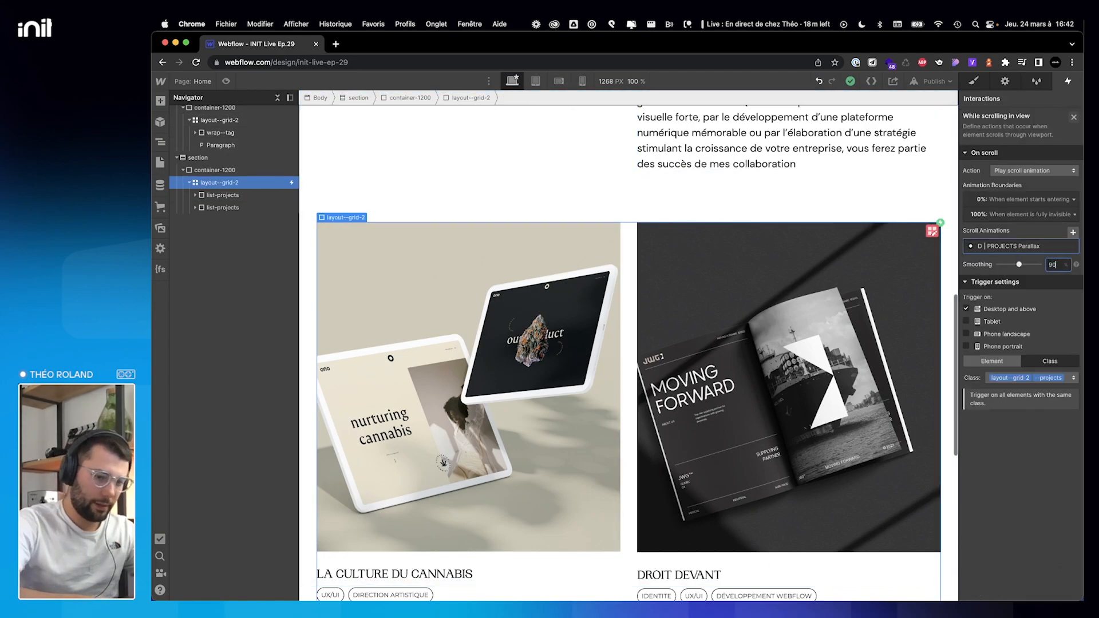
Preview the page from its start and check the smoothed parallax on the first project row.
scroll(432, 208, up, 10)
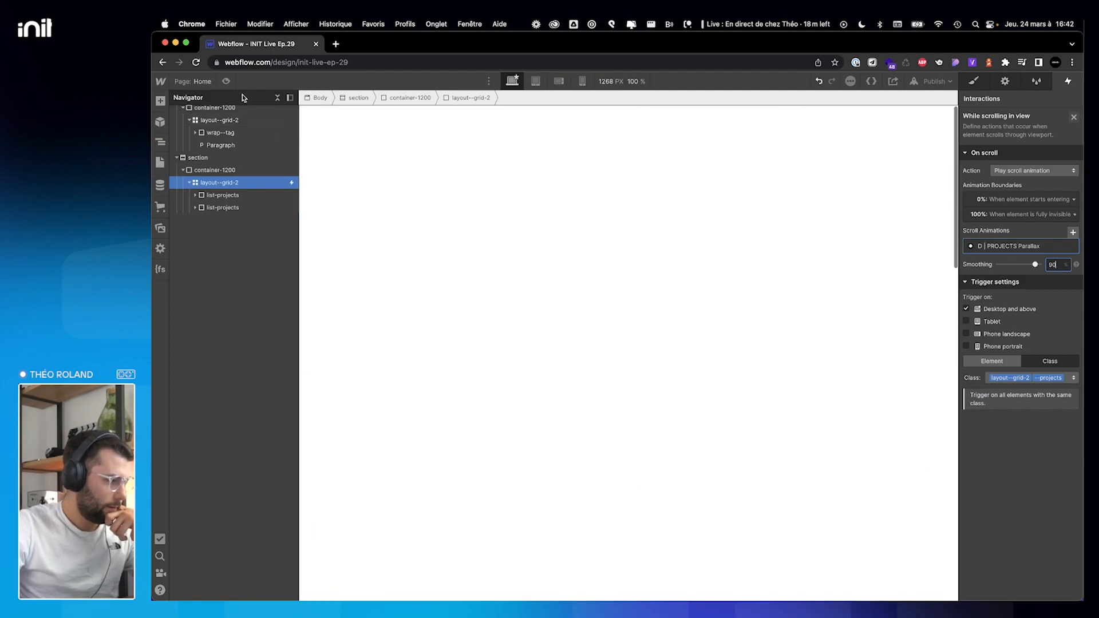
click(227, 82)
scroll(736, 264, down, 10)
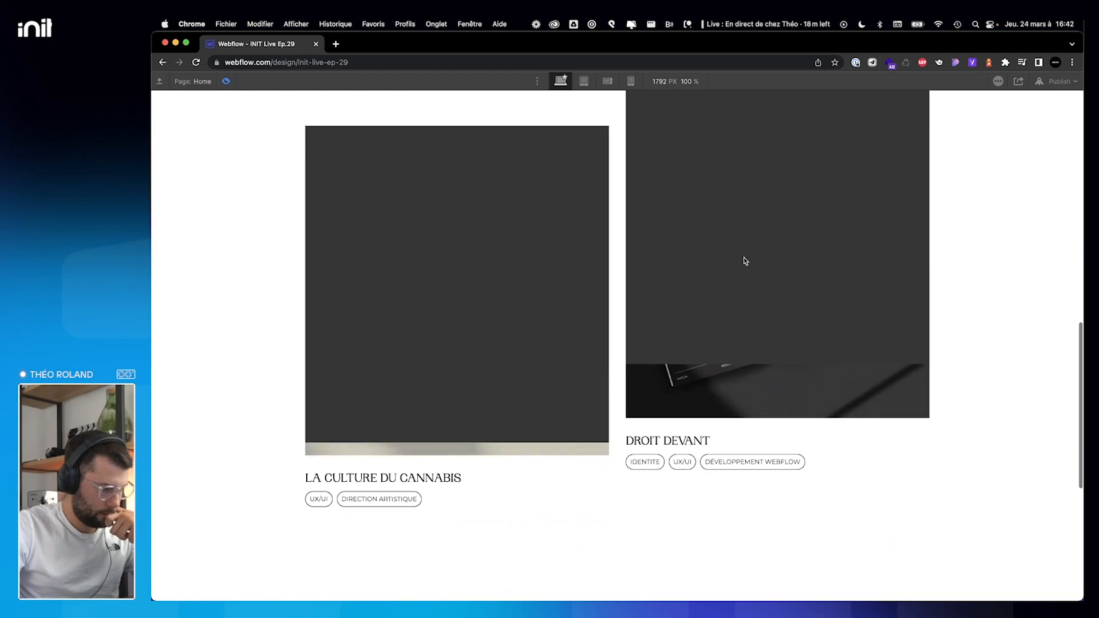
scroll(744, 258, up, 2)
scroll(744, 257, down, 3)
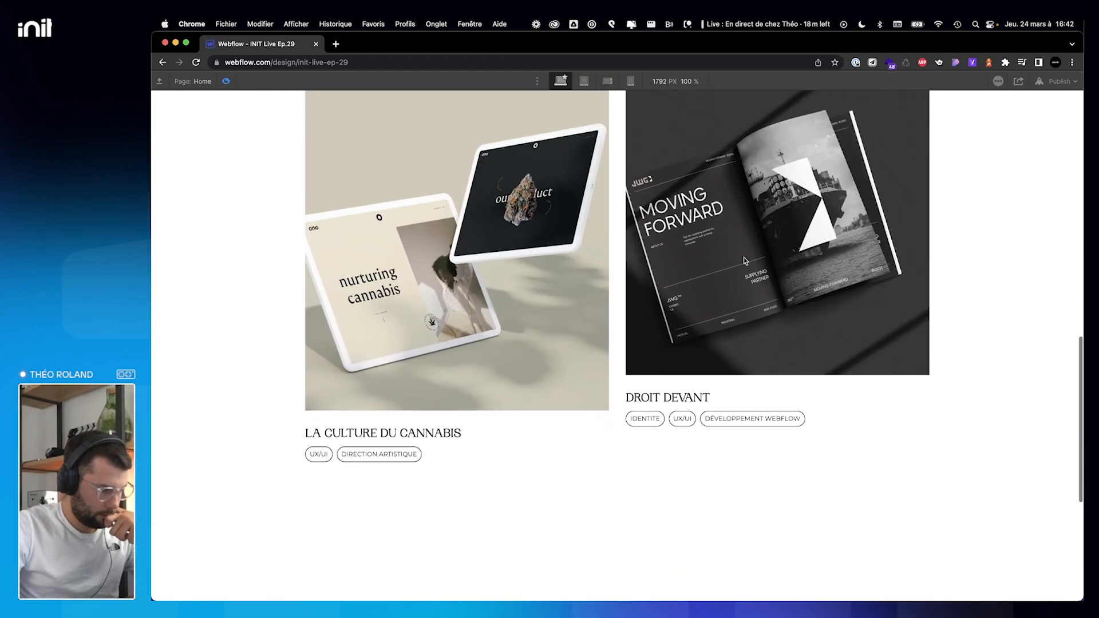
scroll(744, 257, up, 5)
scroll(744, 258, down, 5)
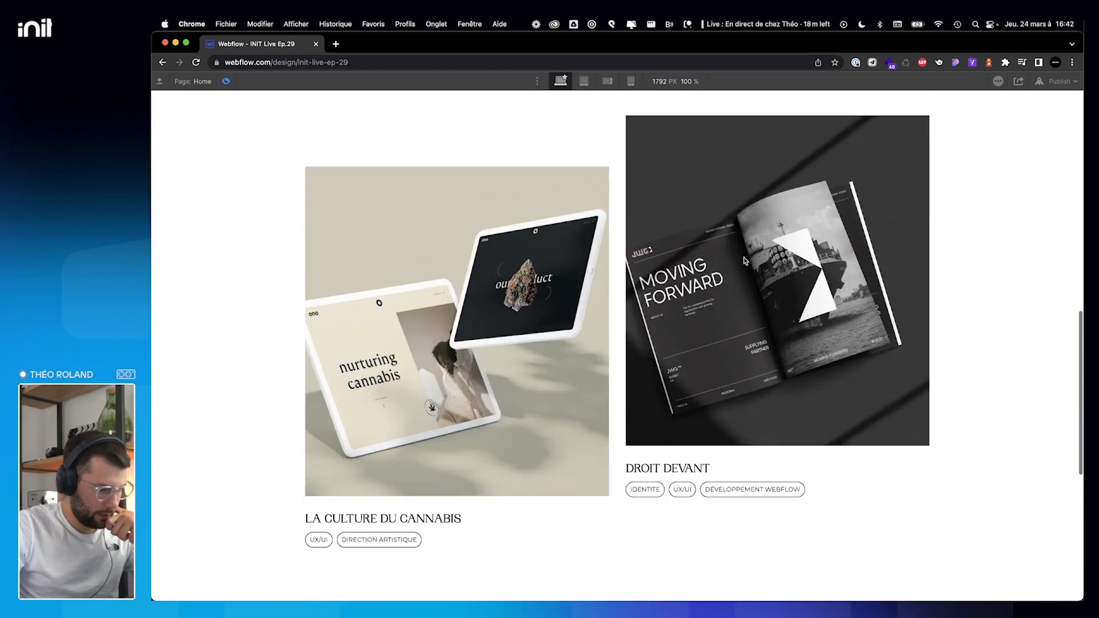
scroll(743, 257, up, 6)
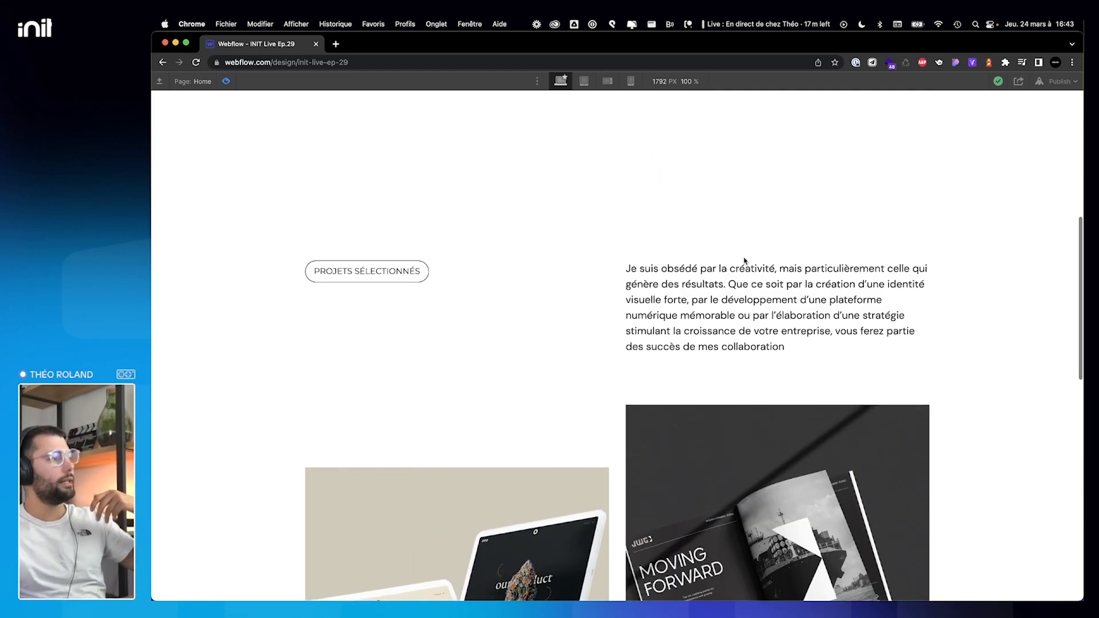
Examine the smoothed parallax in preview over the whole project grid, down to the last project row and back.
scroll(743, 257, down, 1)
scroll(743, 258, down, 3)
scroll(743, 258, up, 3)
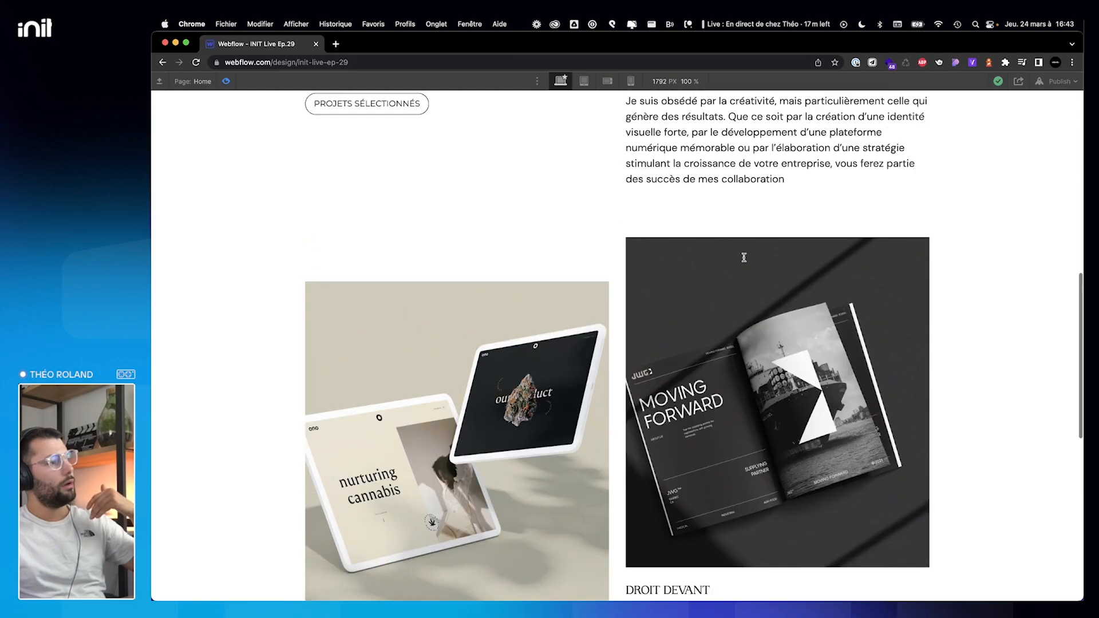
scroll(744, 257, down, 1)
scroll(744, 261, down, 2)
scroll(744, 261, up, 5)
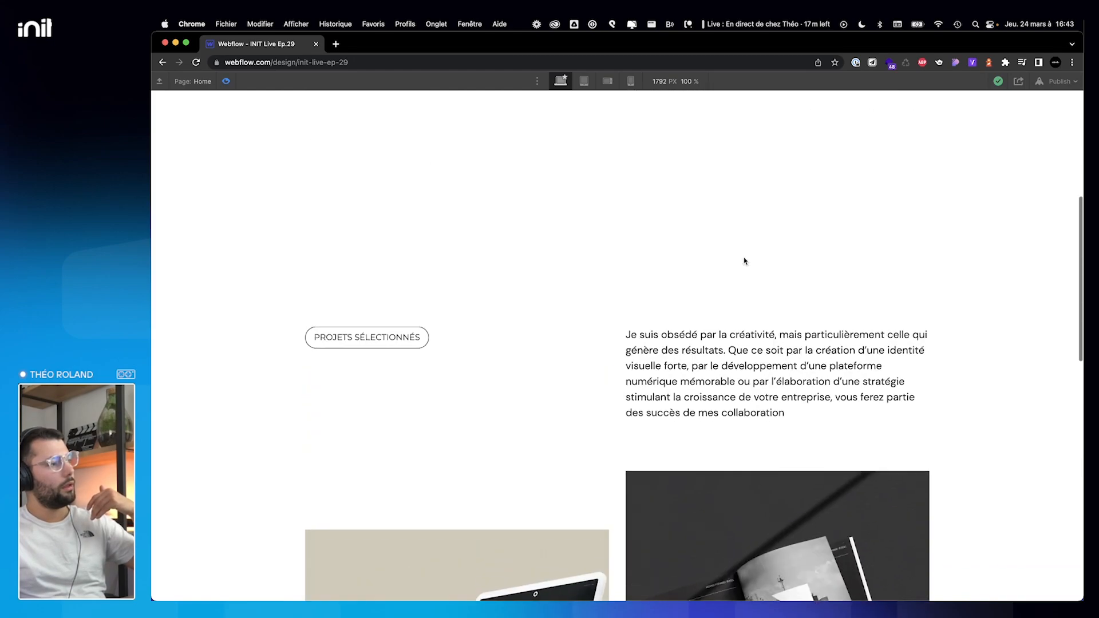
scroll(744, 261, down, 3)
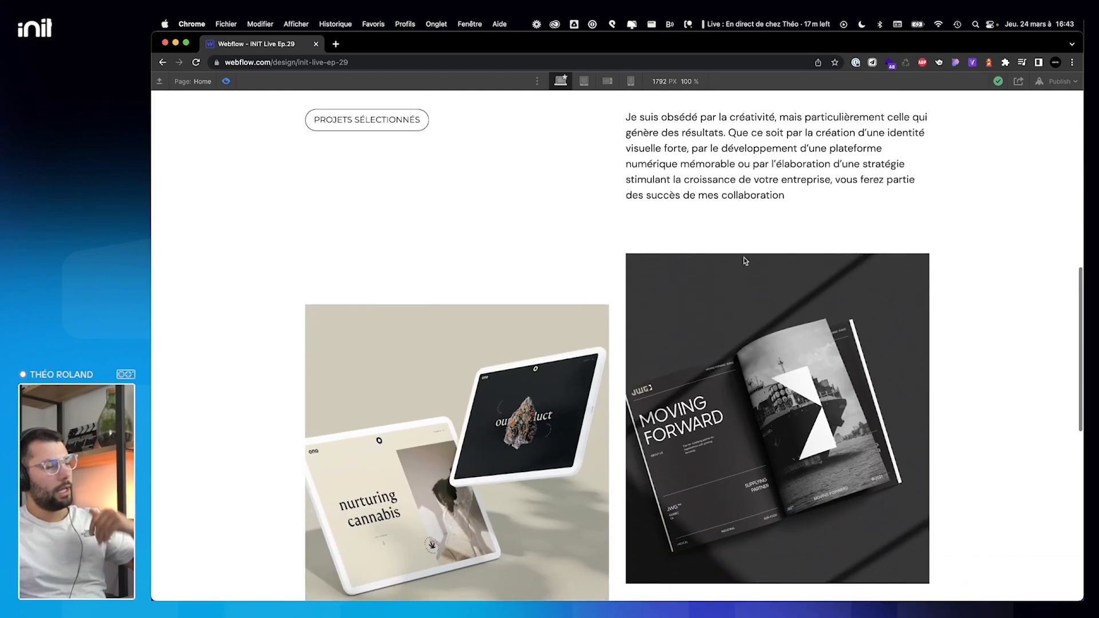
scroll(532, 292, down, 9)
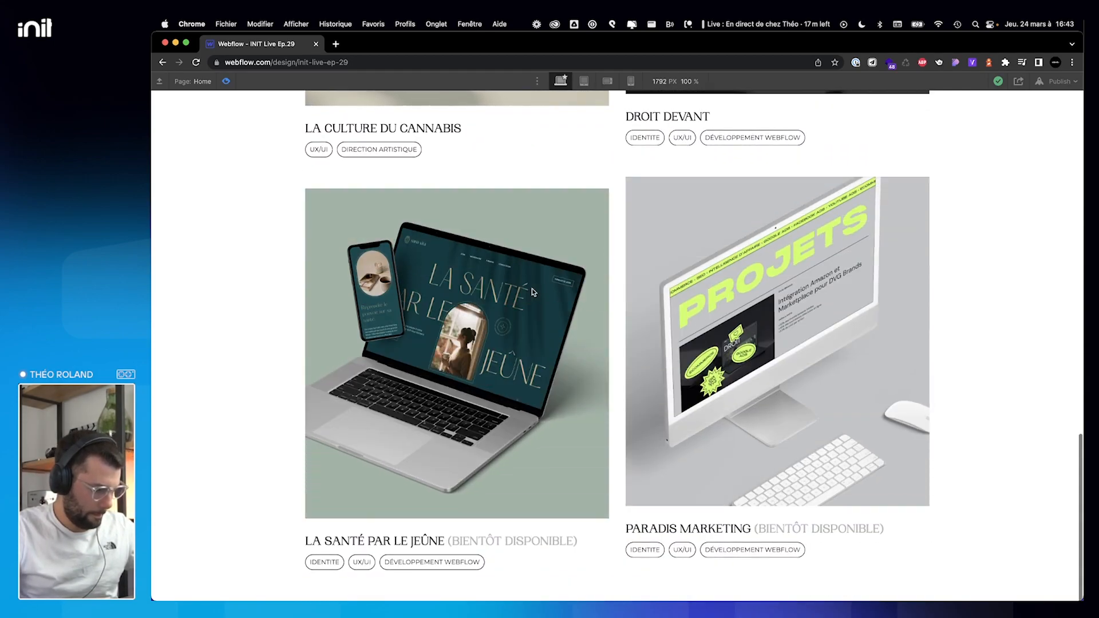
scroll(532, 292, up, 9)
scroll(532, 292, up, 8)
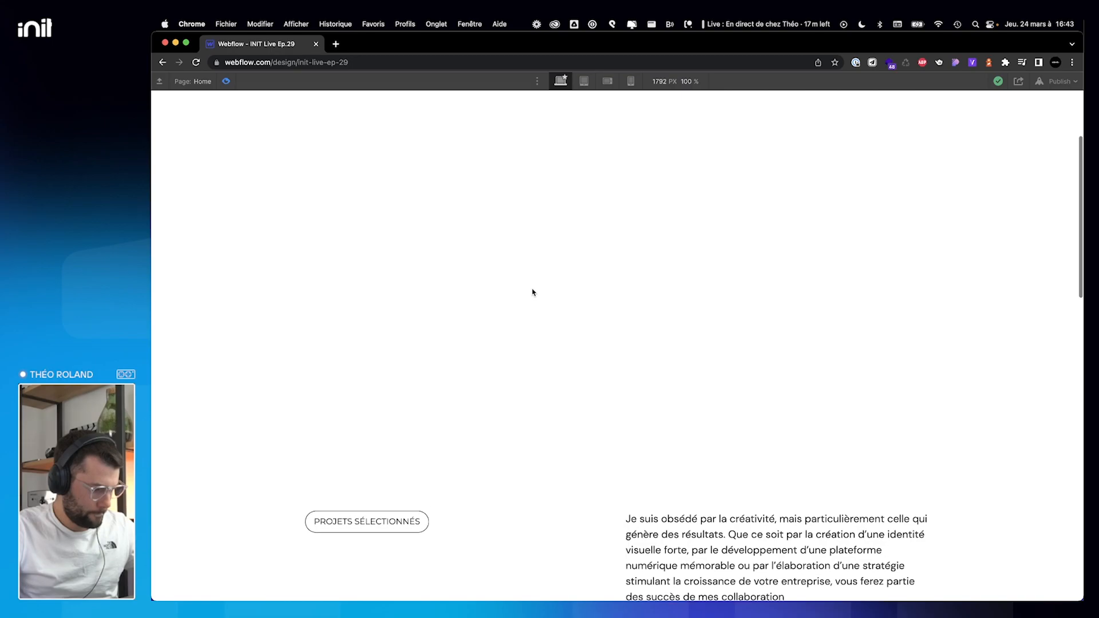
key(ctrl+Right)
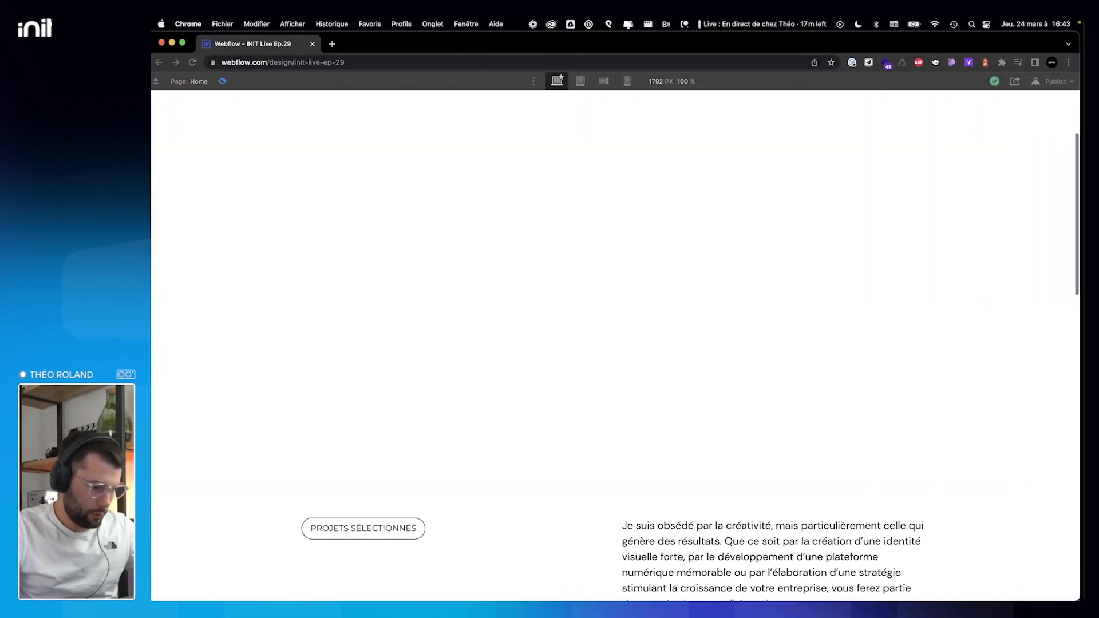
Preview the project grid's smoothed parallax once more from the page start, then return to the Designer.
scroll(547, 304, down, 7)
scroll(547, 303, down, 5)
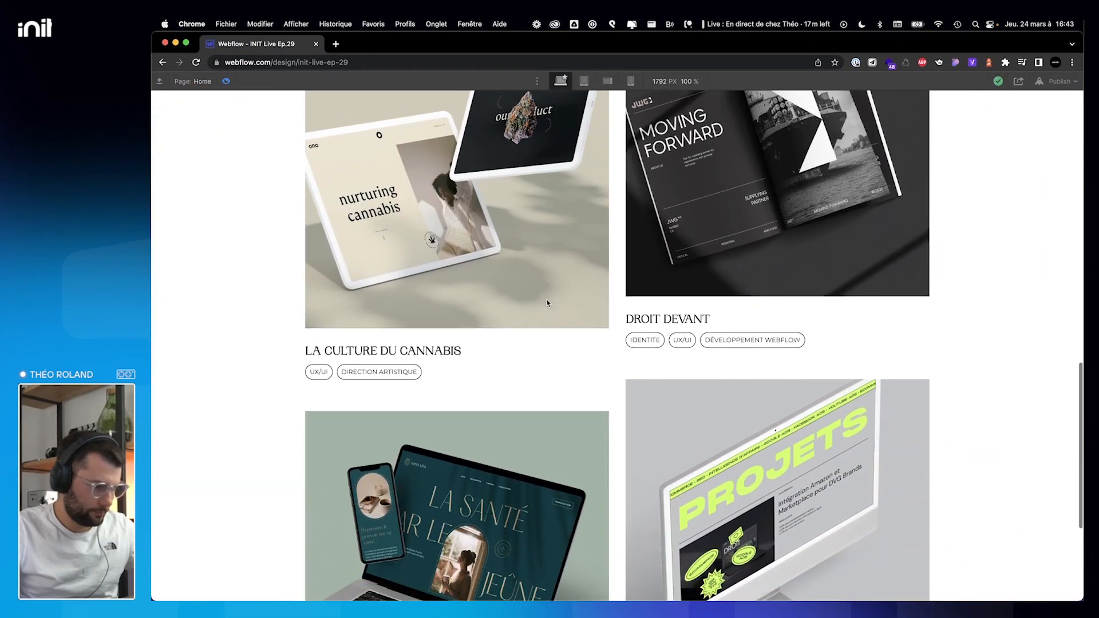
scroll(547, 302, up, 12)
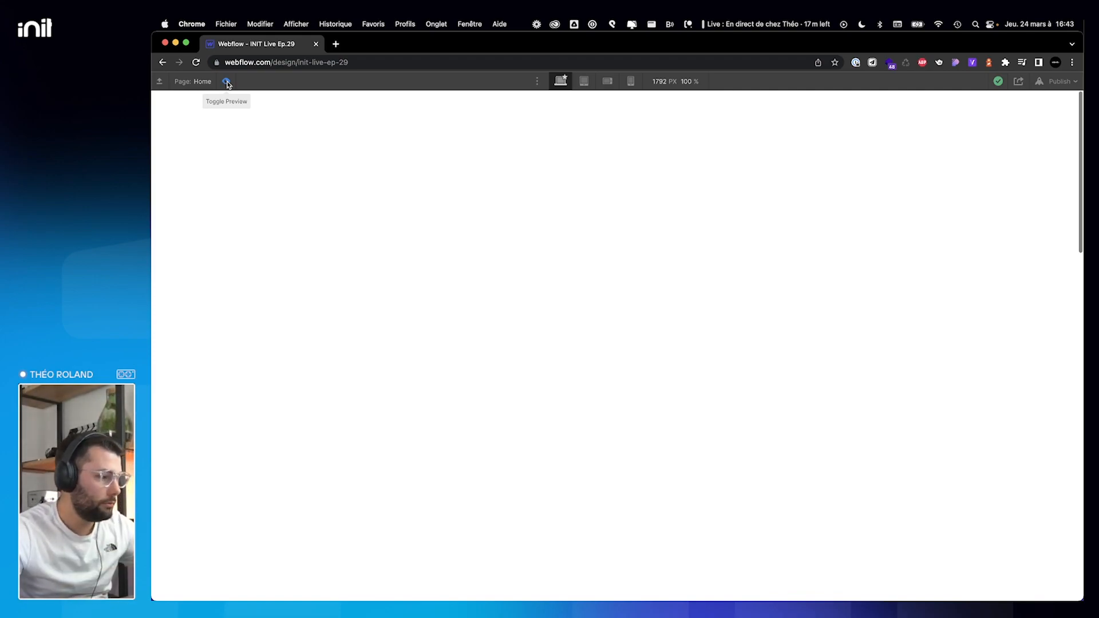
click(228, 85)
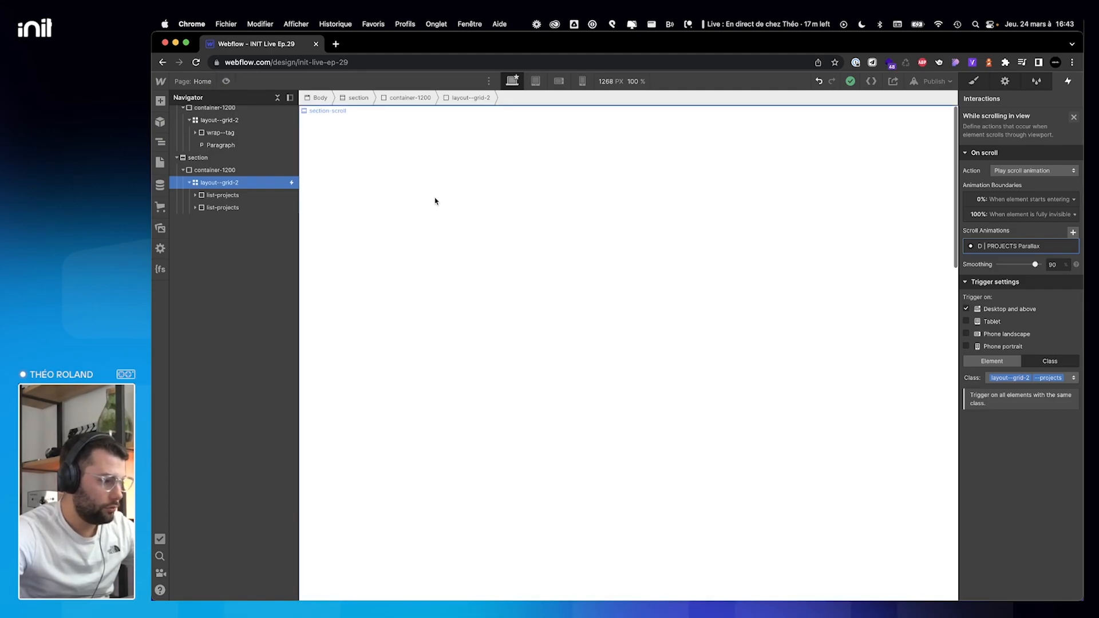
Check the hero at the start of the ulys.design reference page and return to the Webflow project.
key(ctrl+Right)
scroll(496, 229, up, 10)
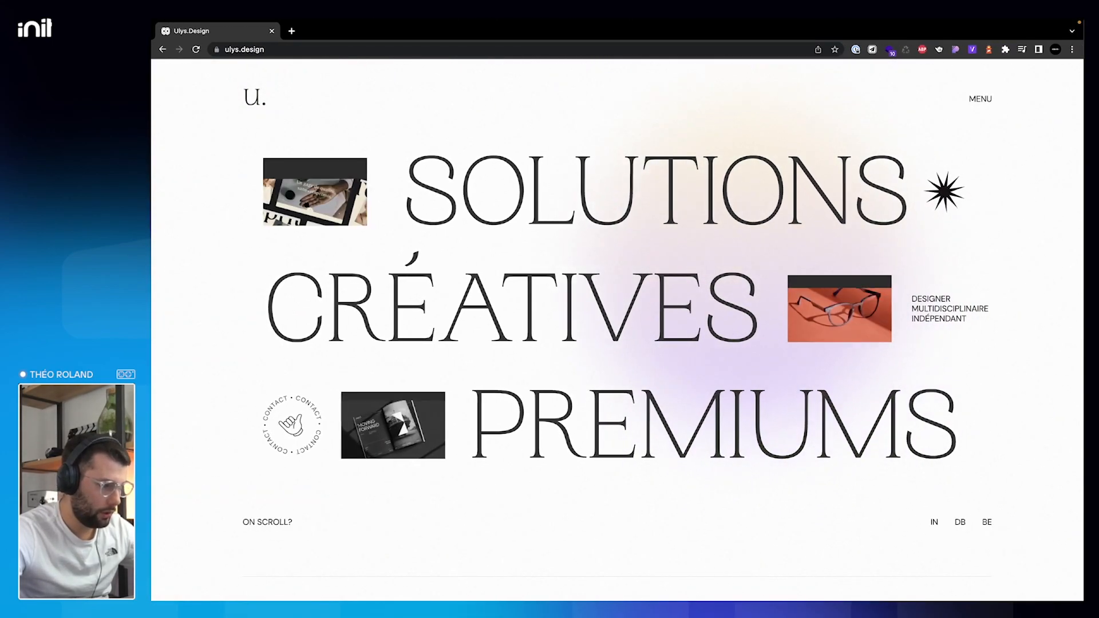
key(ctrl+Left)
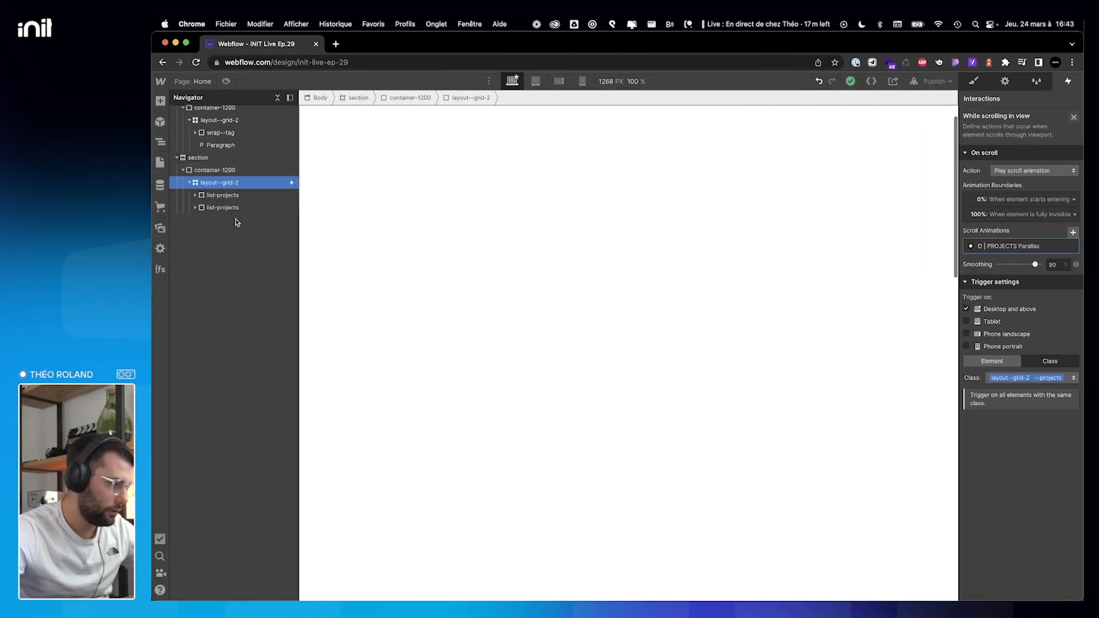
Replace the first section's section-scroll class with section and add the combo class --hero.
click(277, 97)
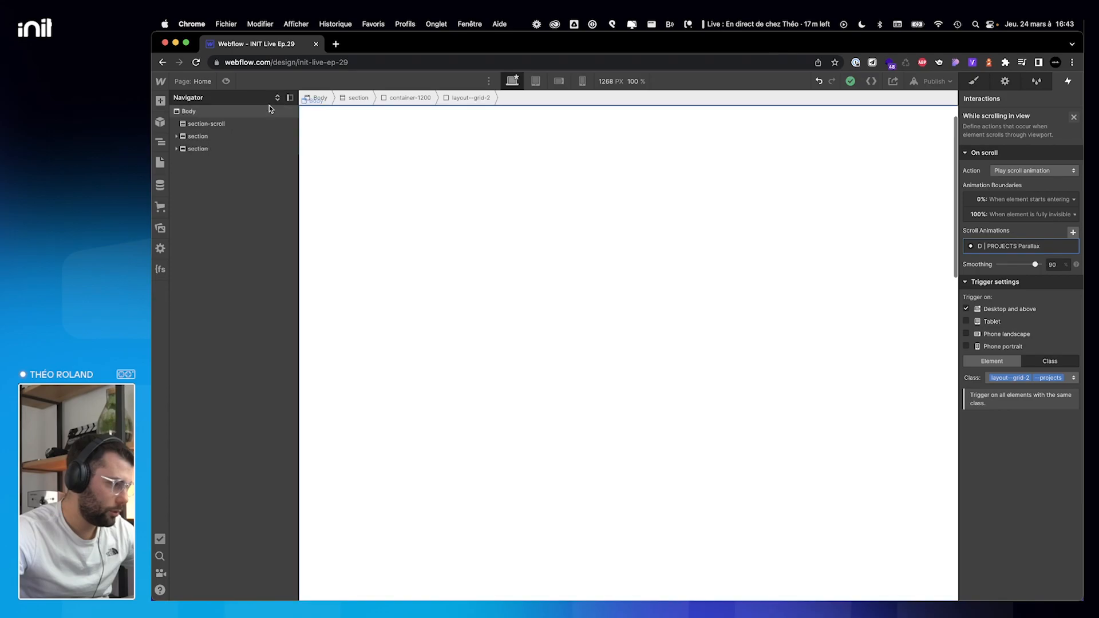
click(189, 123)
key(s)
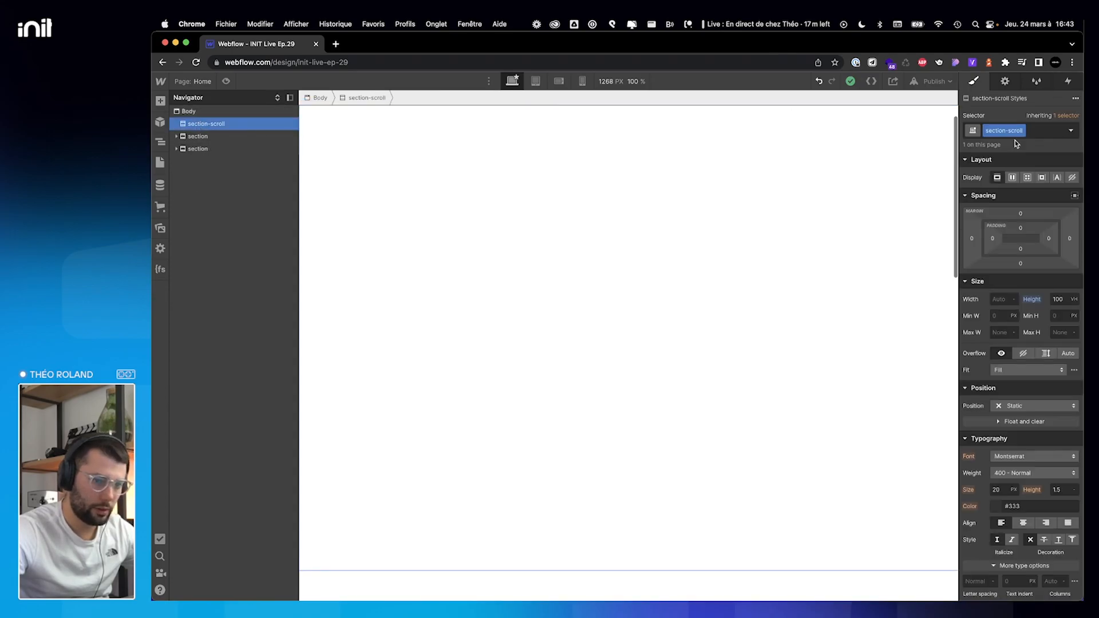
click(1036, 130)
key(BackSpace)
text(secti)
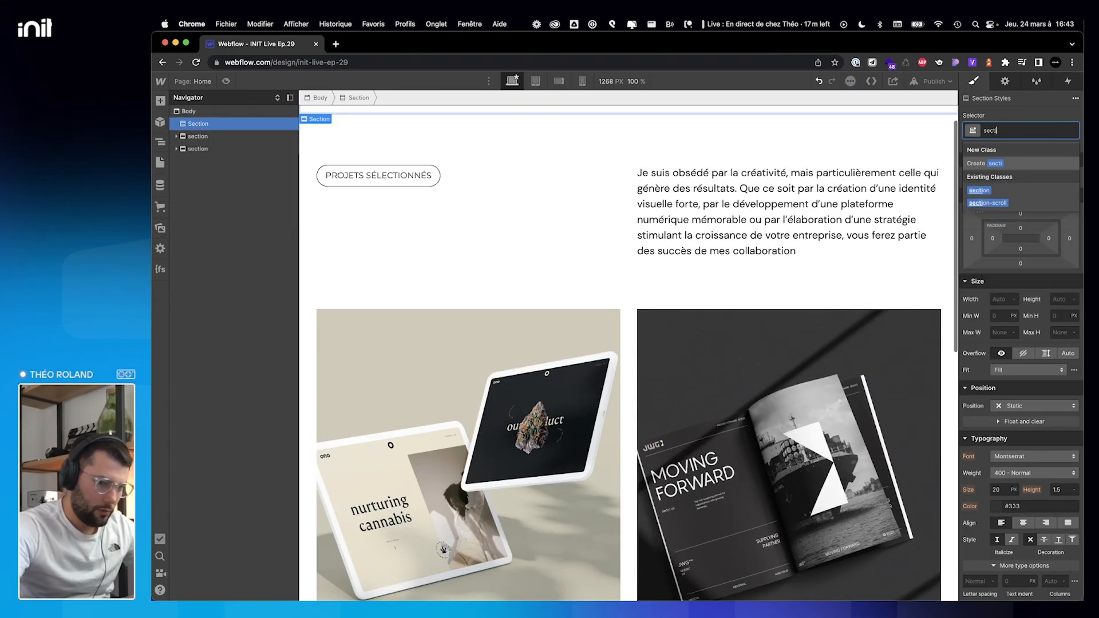
text(on)
key(Return)
click(1020, 133)
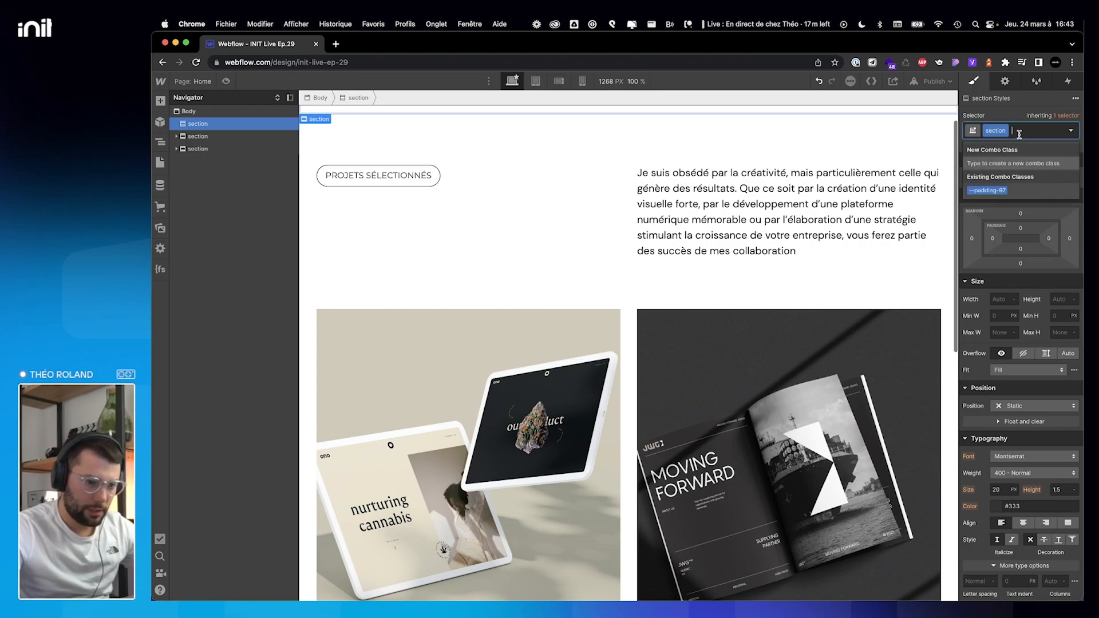
text(--hero)
key(Return)
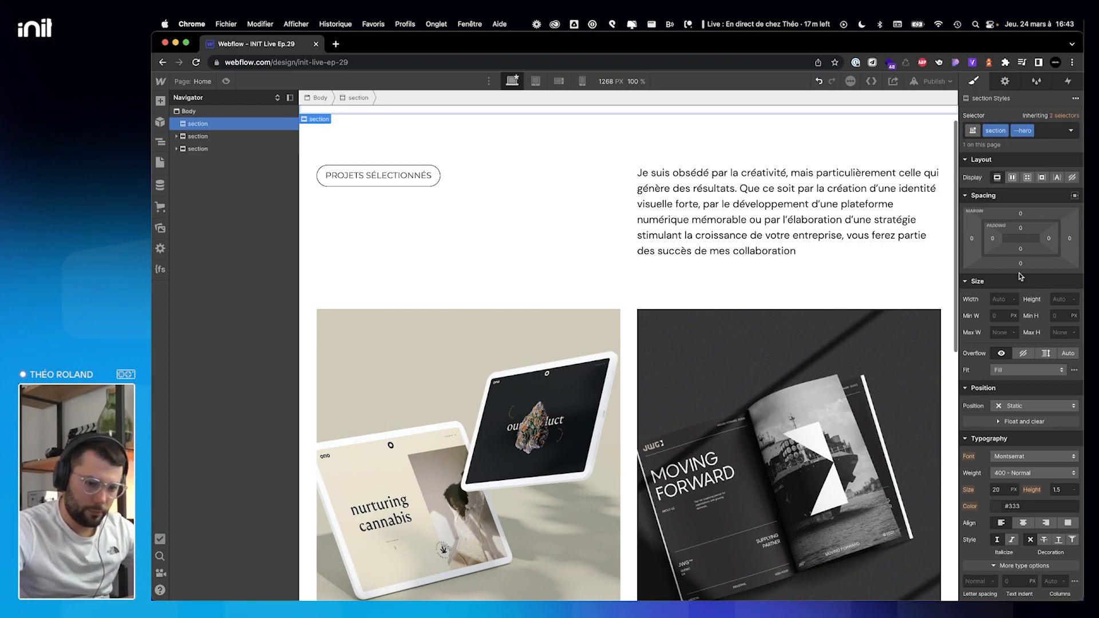
Set the hero section's height to 100 VH and its width to 100%.
scroll(1059, 301, down, 1)
click(1060, 285)
text(1)
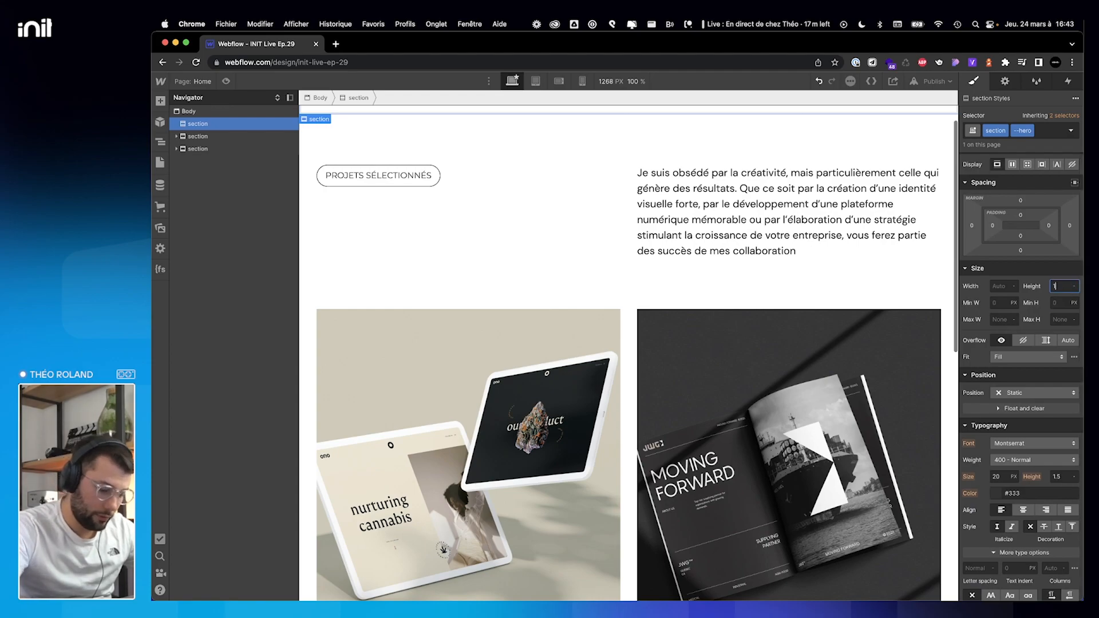
text(00vh)
key(Return)
click(1001, 286)
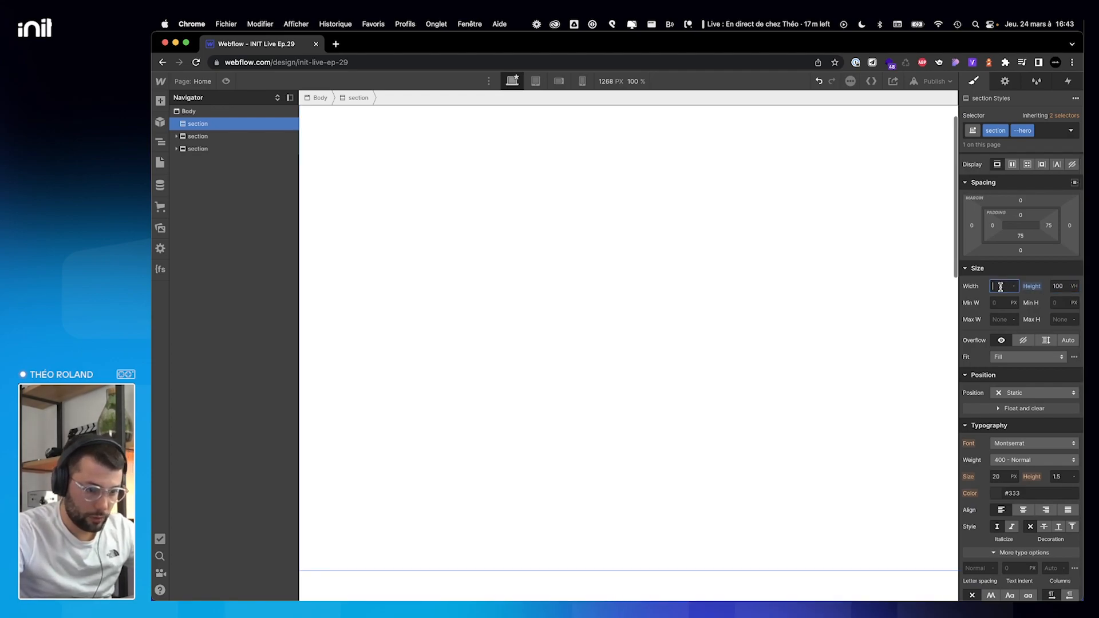
scroll(996, 292, down, 2)
scroll(998, 292, up, 3)
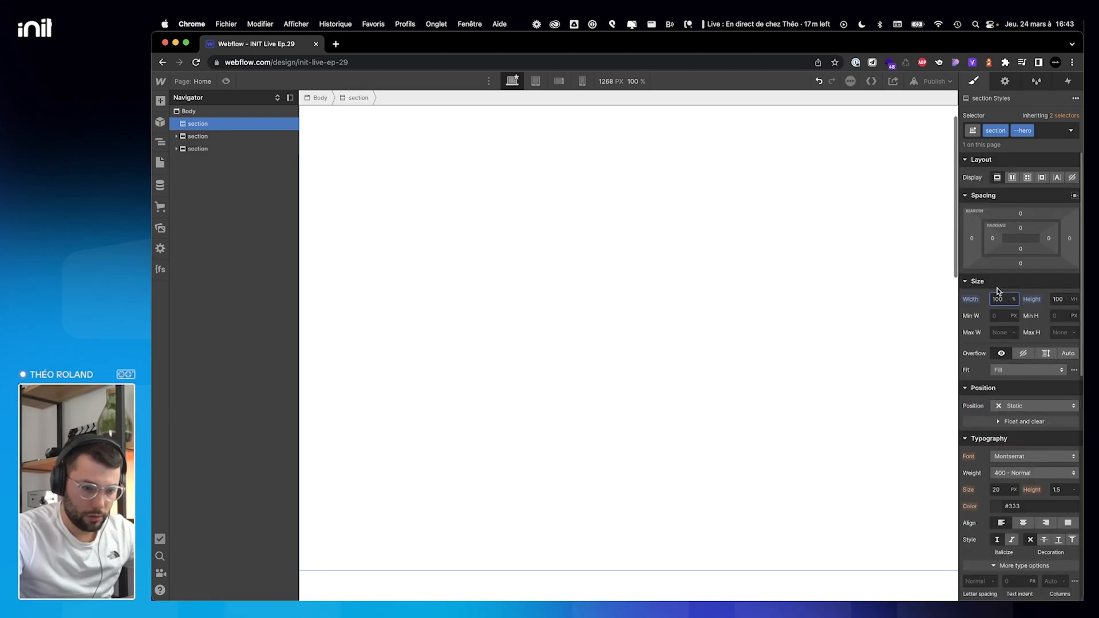
Make the hero section a vertical flex layout with its children centred in both align and justify.
click(1011, 176)
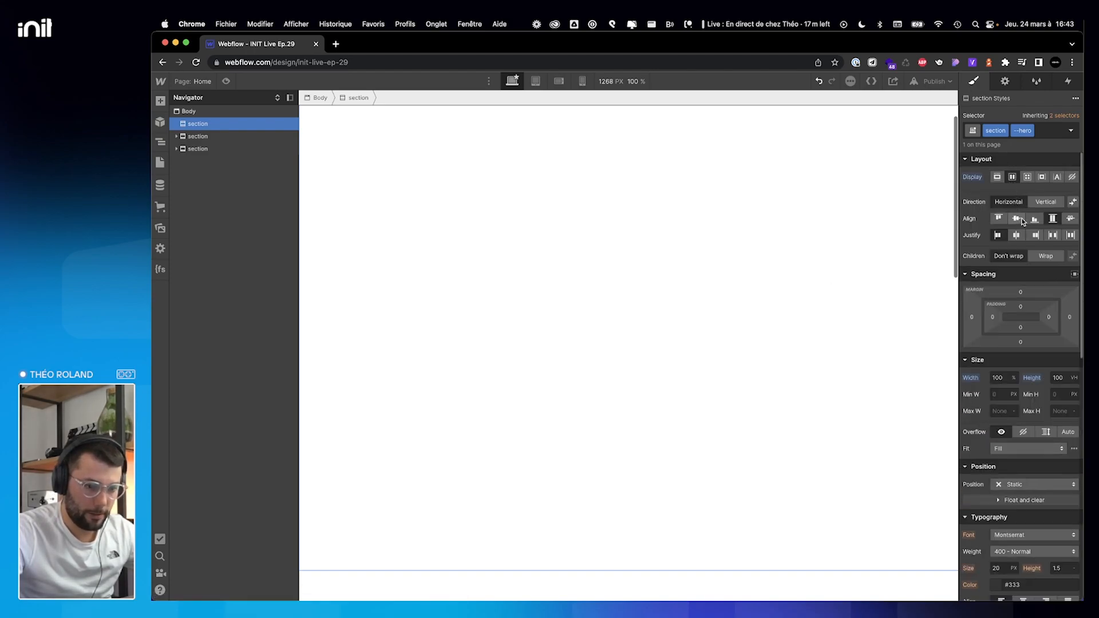
click(1044, 202)
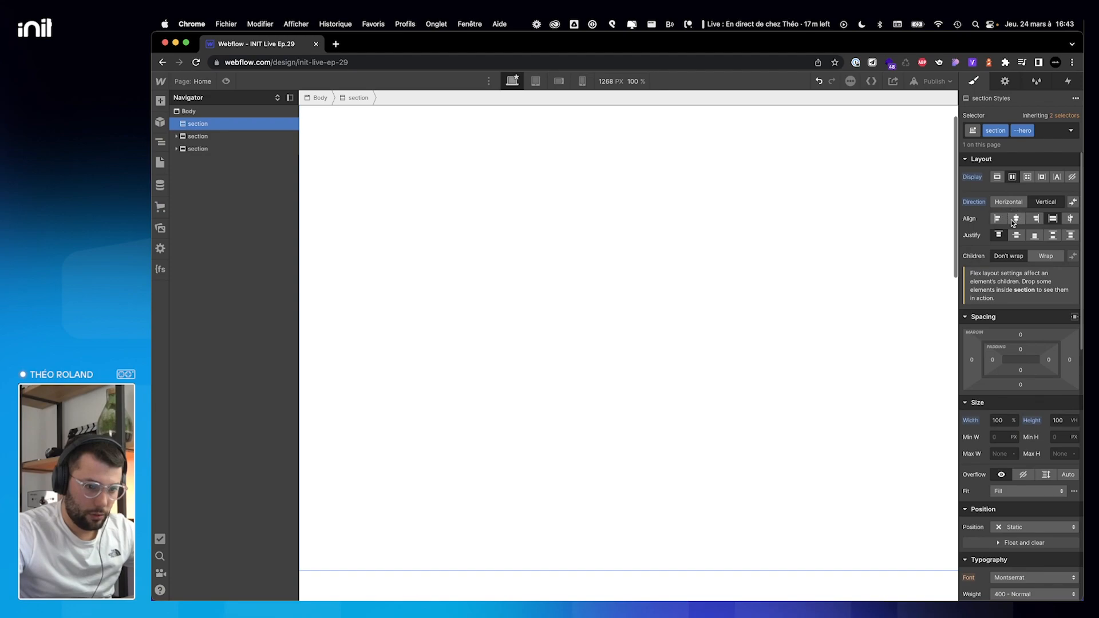
click(1017, 220)
click(1017, 234)
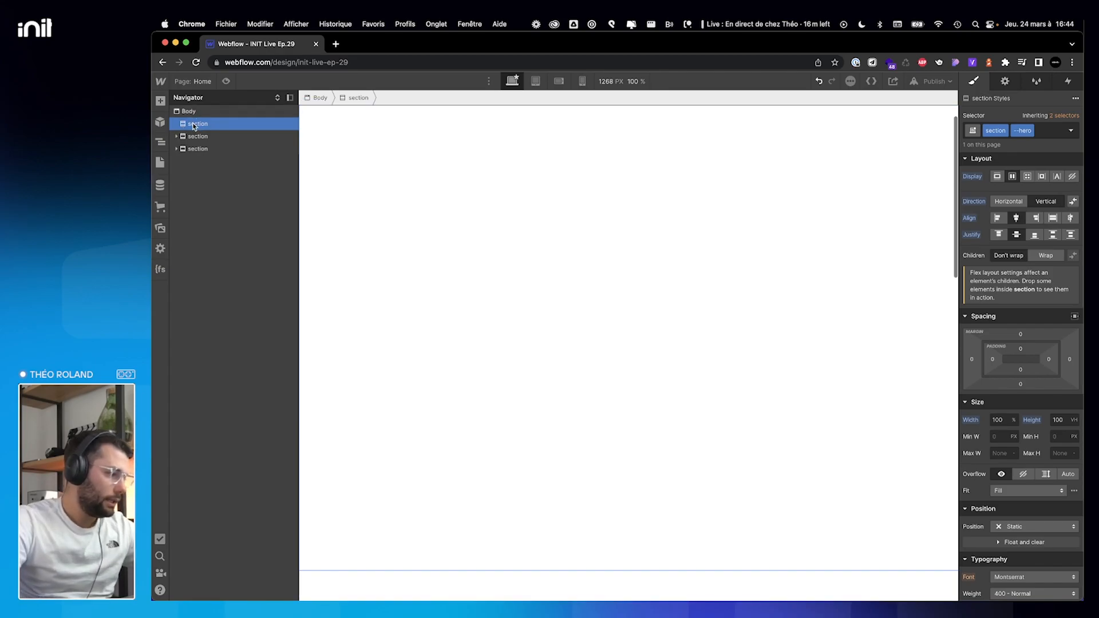
Add a div block inside the hero section and give it the existing class container-1200.
key(super+e)
text(d)
key(Return)
key(super+Return)
text(con)
key(Down)
key(Return)
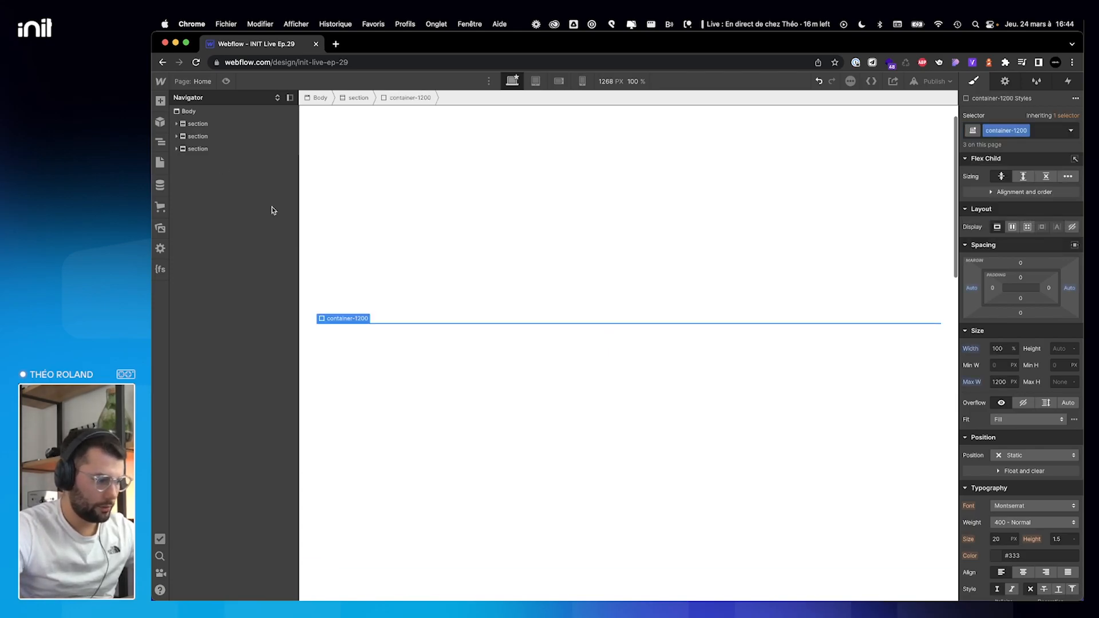
Examine how the three hero lines with images are laid out on the ulys.design reference page.
scroll(603, 285, down, 3)
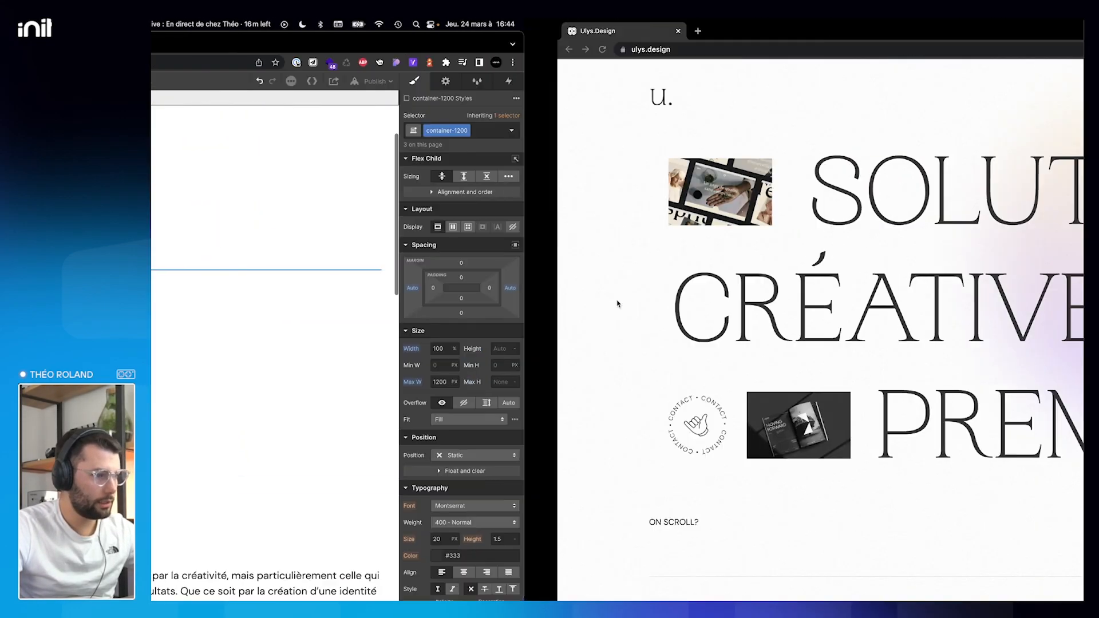
scroll(605, 306, down, 5)
scroll(604, 306, up, 3)
scroll(604, 306, up, 3)
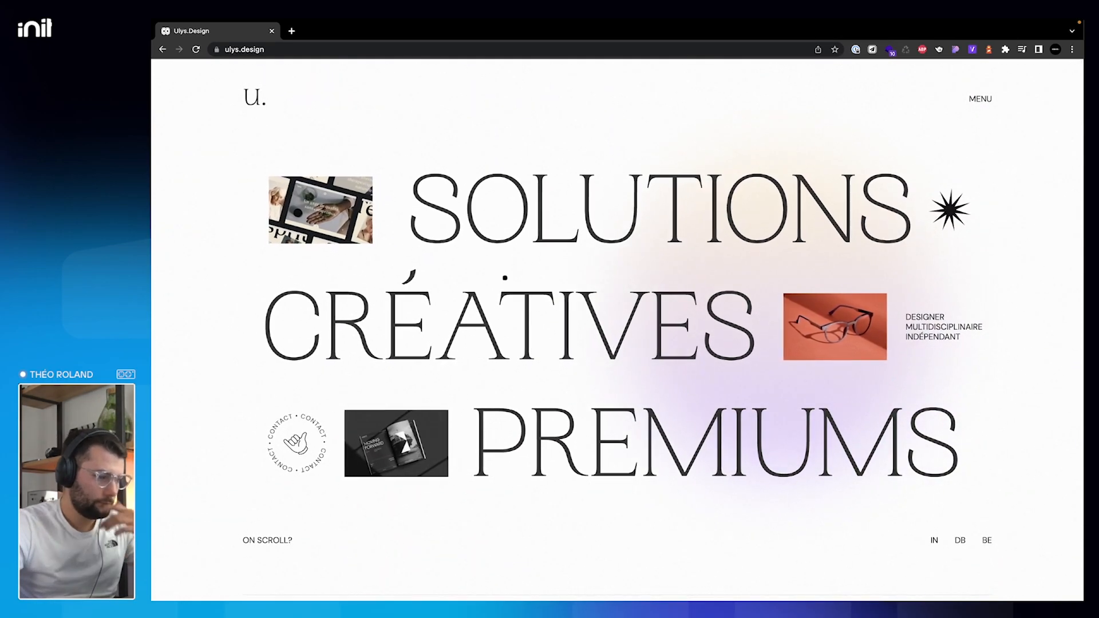
key(ctrl+Left)
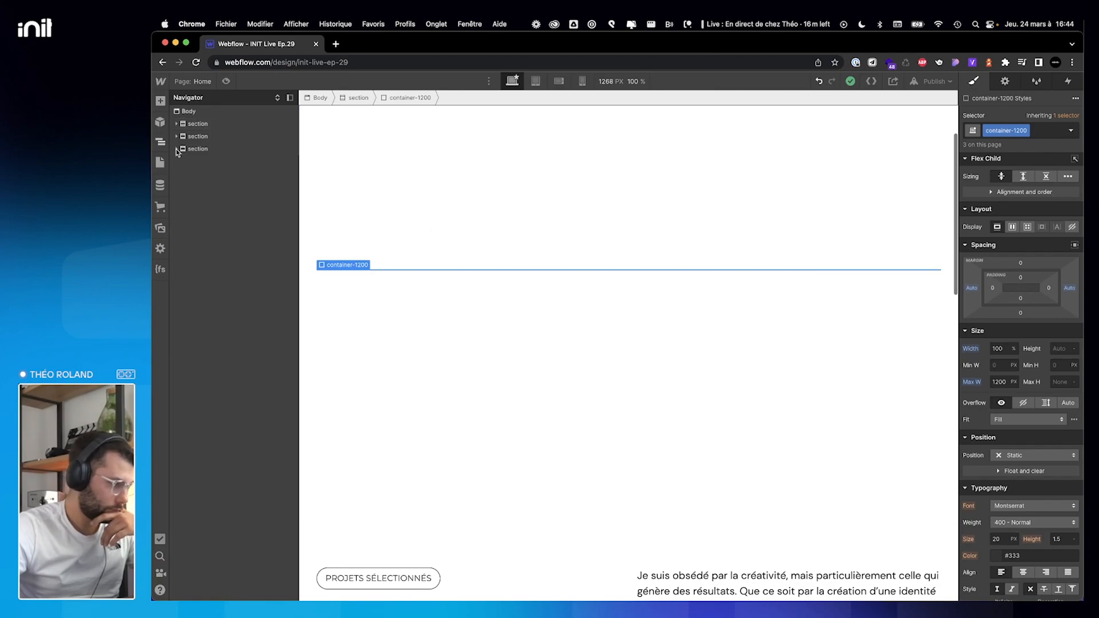
Add a div block inside the hero's container-1200 and give it the new class layout--hero.
click(176, 124)
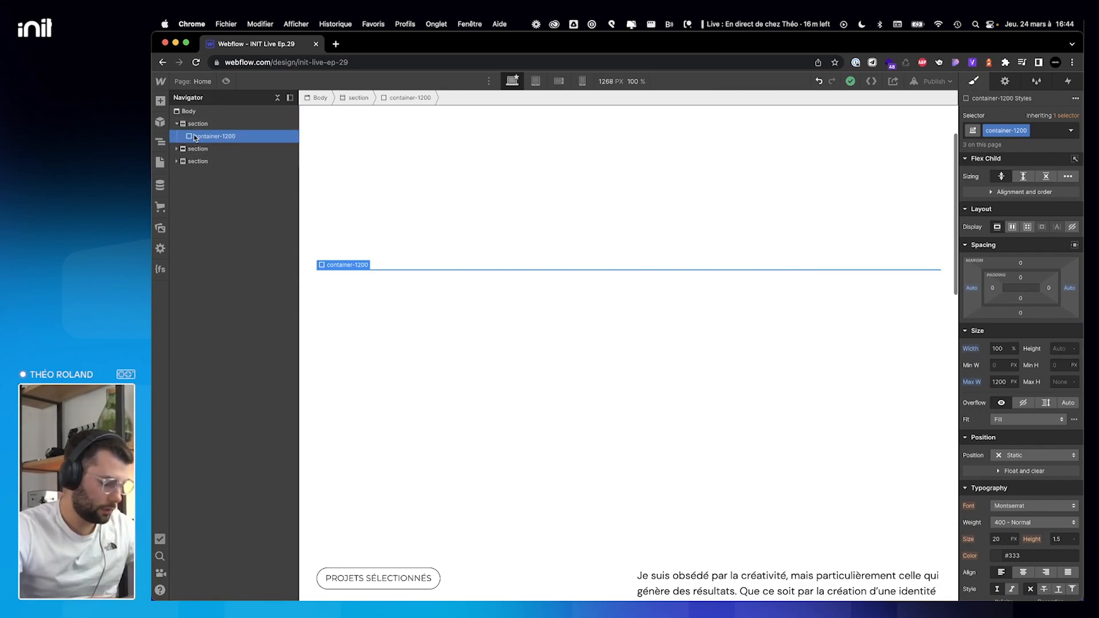
key(super+e)
text(di)
key(Return)
key(super+Return)
text(layout--)
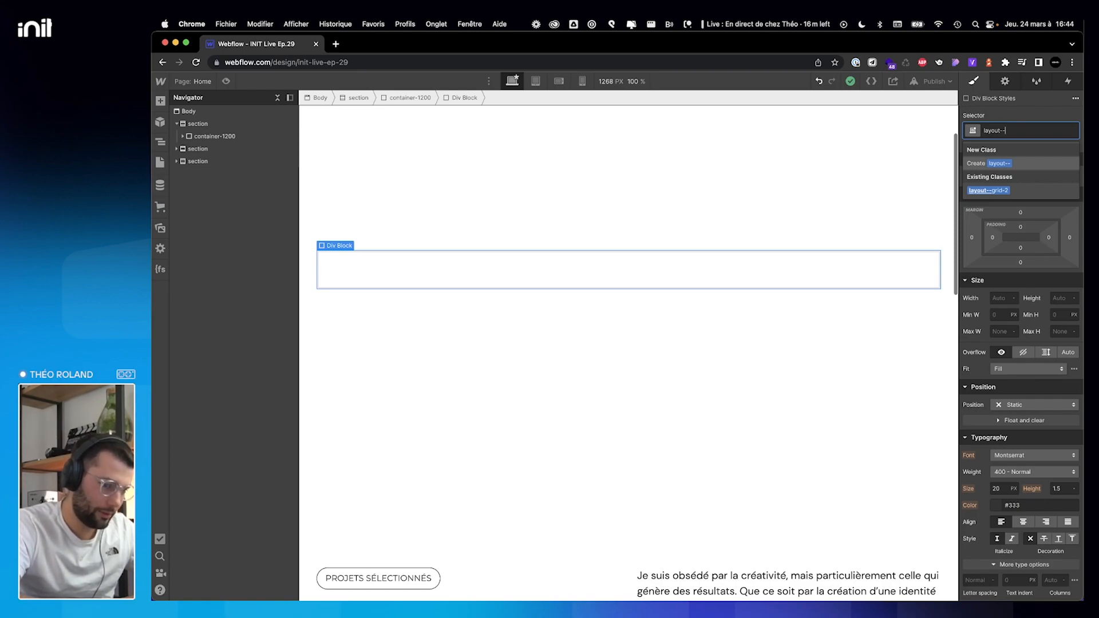
text(hero)
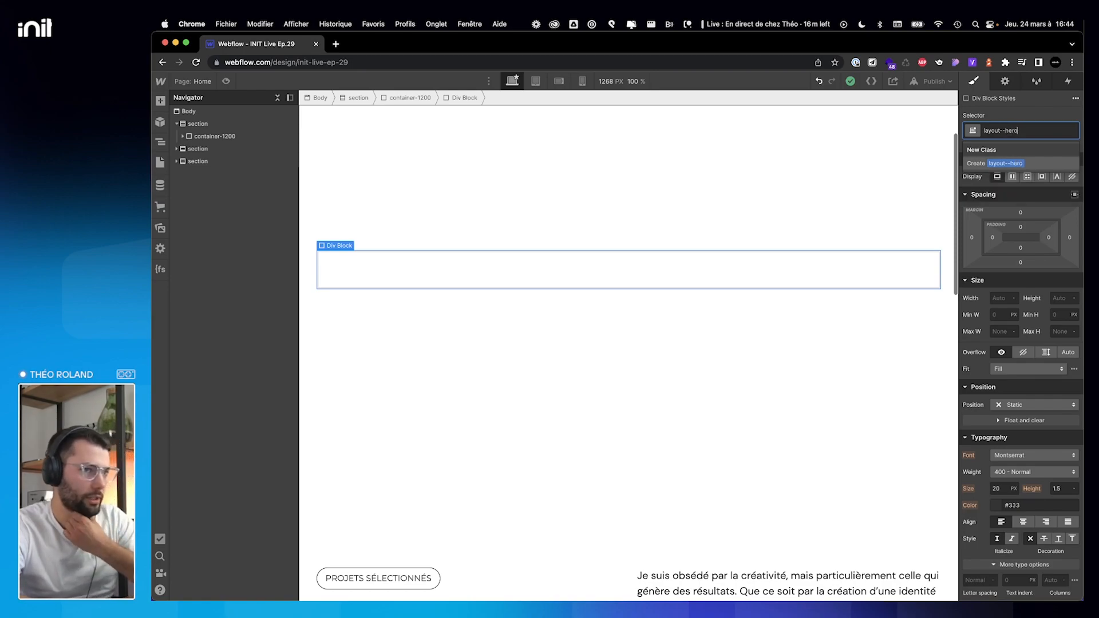
key(Return)
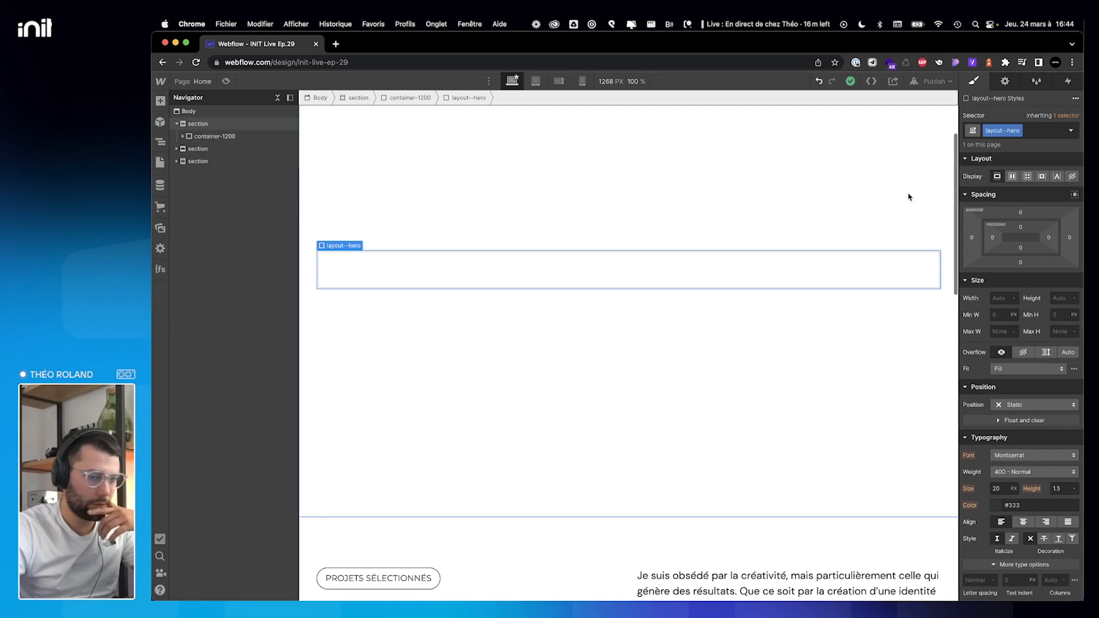
Make the layout--hero block a vertical flex layout with its children aligned to the centre.
click(184, 137)
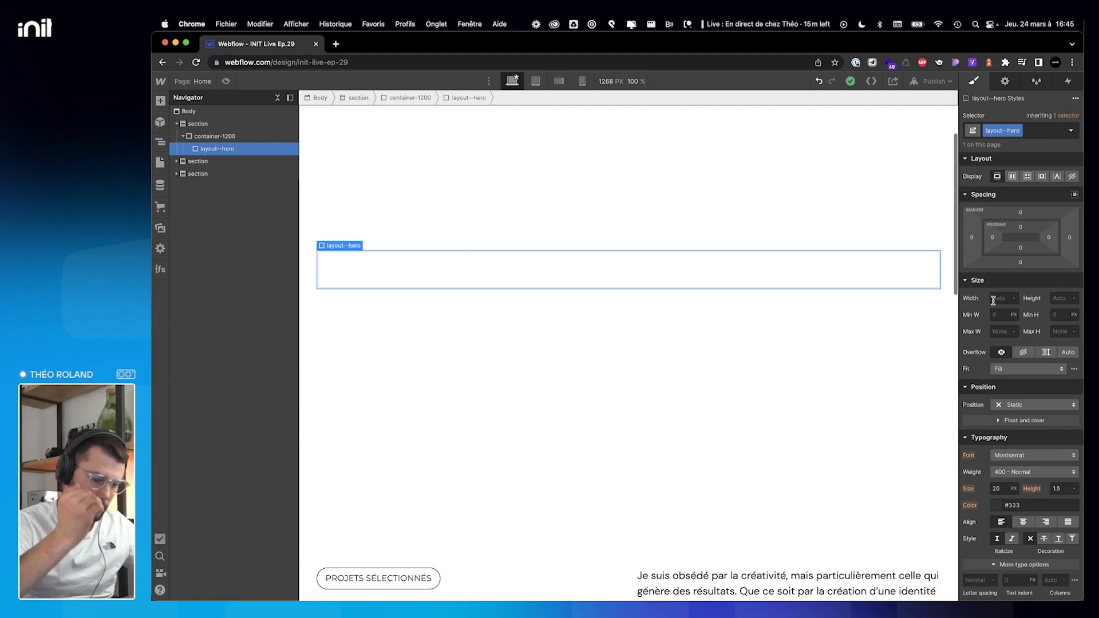
click(1013, 178)
click(1038, 204)
click(1016, 220)
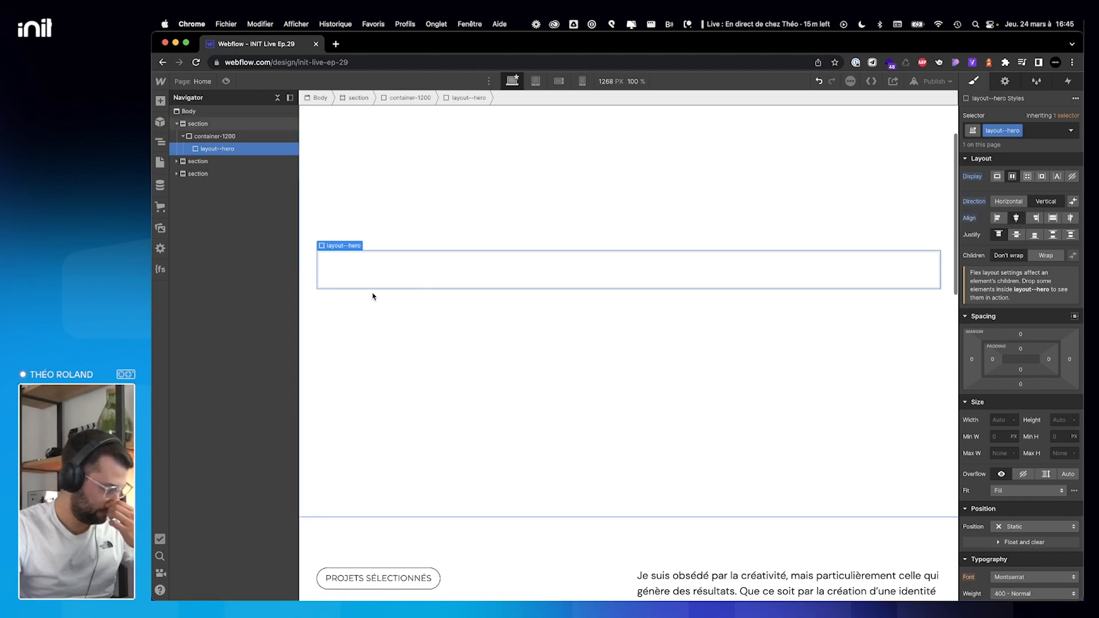
Add a div block inside layout--hero and give it the new class hero__wrap-line.
scroll(373, 296, up, 2)
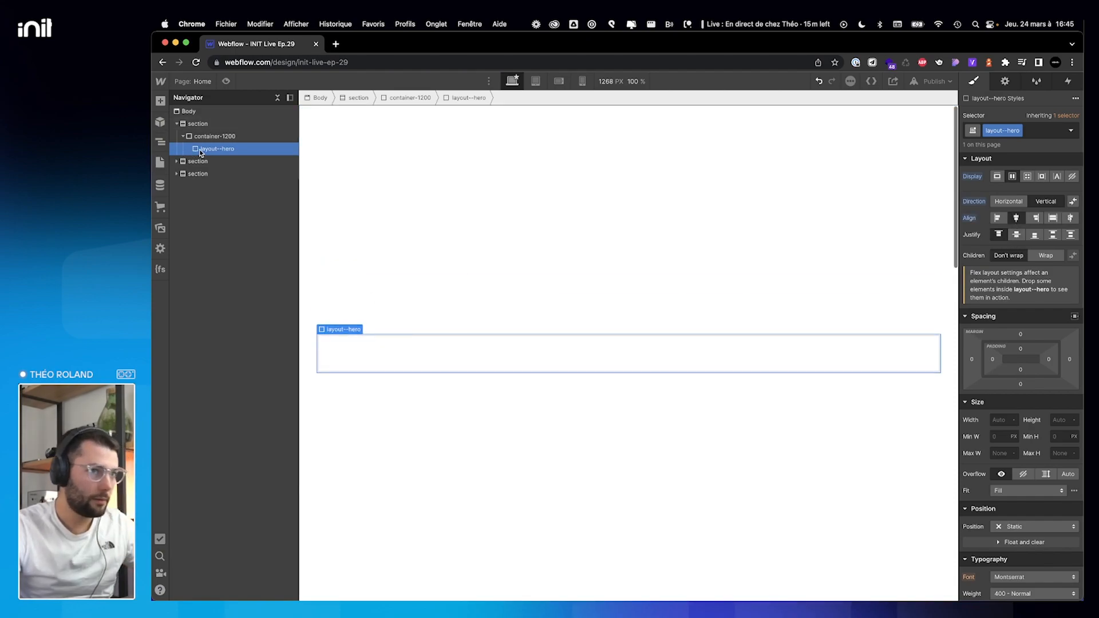
key(super+e)
text(div)
key(Return)
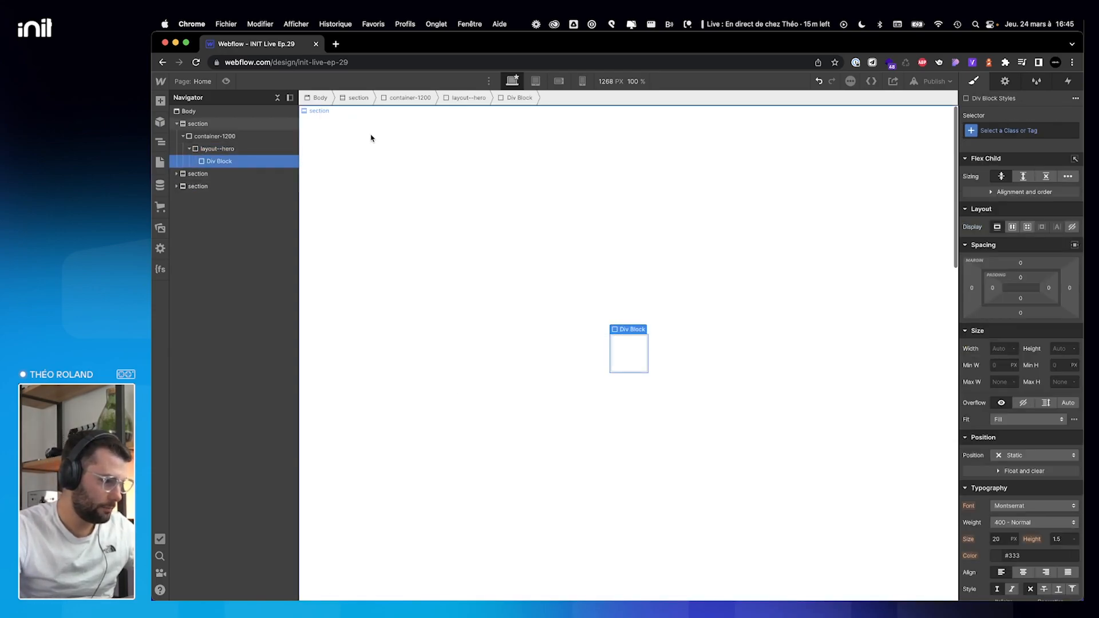
key(ctrl+Right)
key(ctrl+Left)
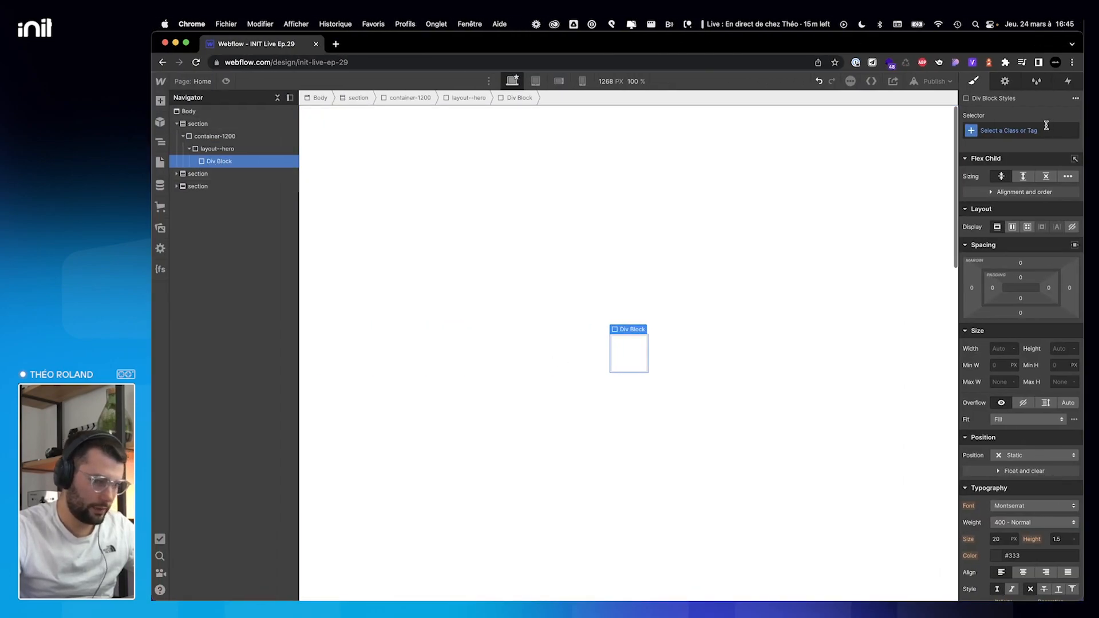
click(1048, 125)
text(hero-)
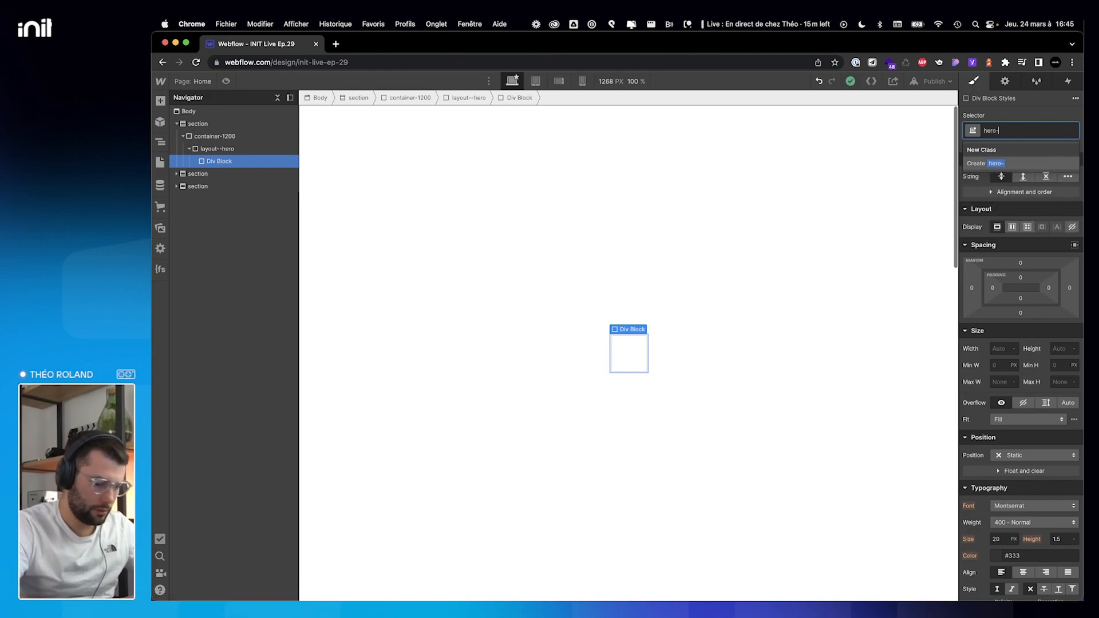
text(_l)
text(rap-lines)
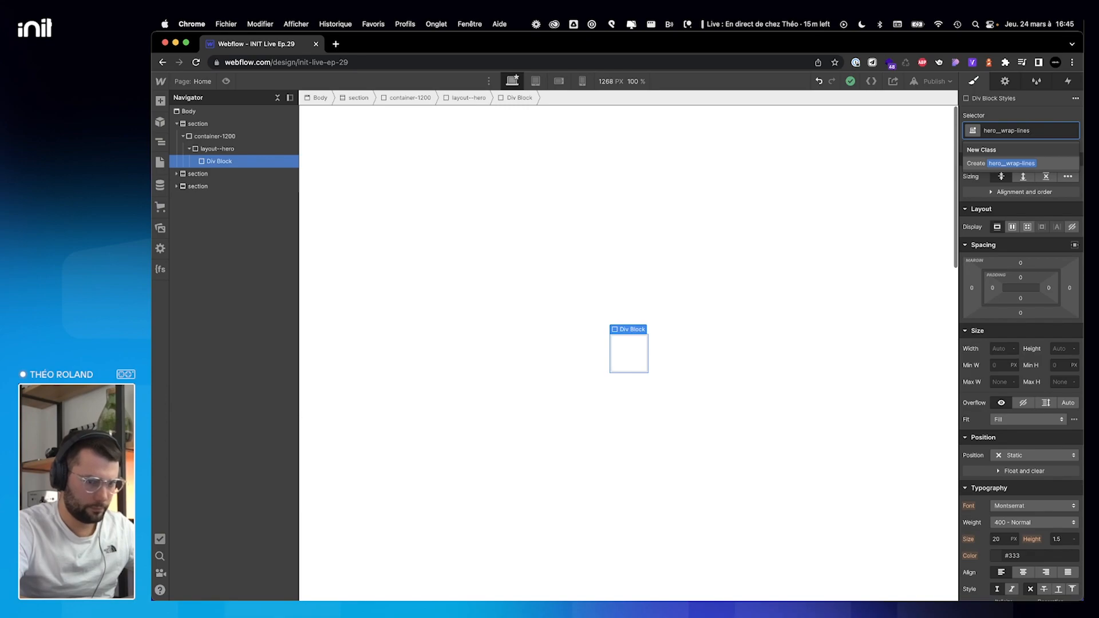
key(BackSpace)
key(Return)
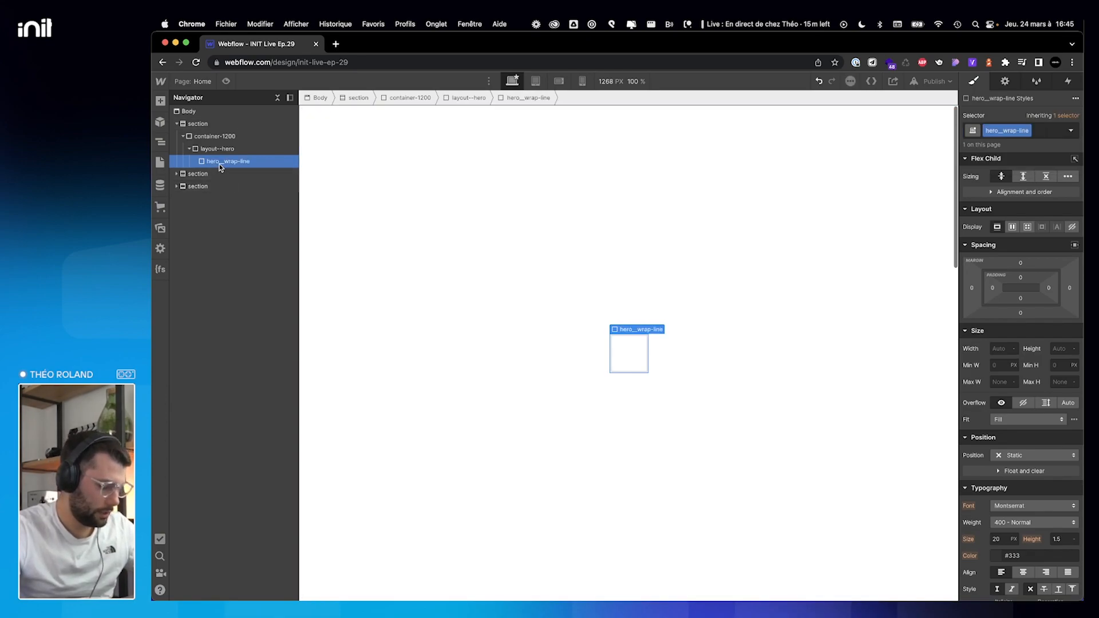
Insert the reusable IMAGE symbol into hero__wrap-line and override its picture with the 350 × 227 px branding collage showing a hand.
key(super+e)
text(im)
key(Down)
key(Return)
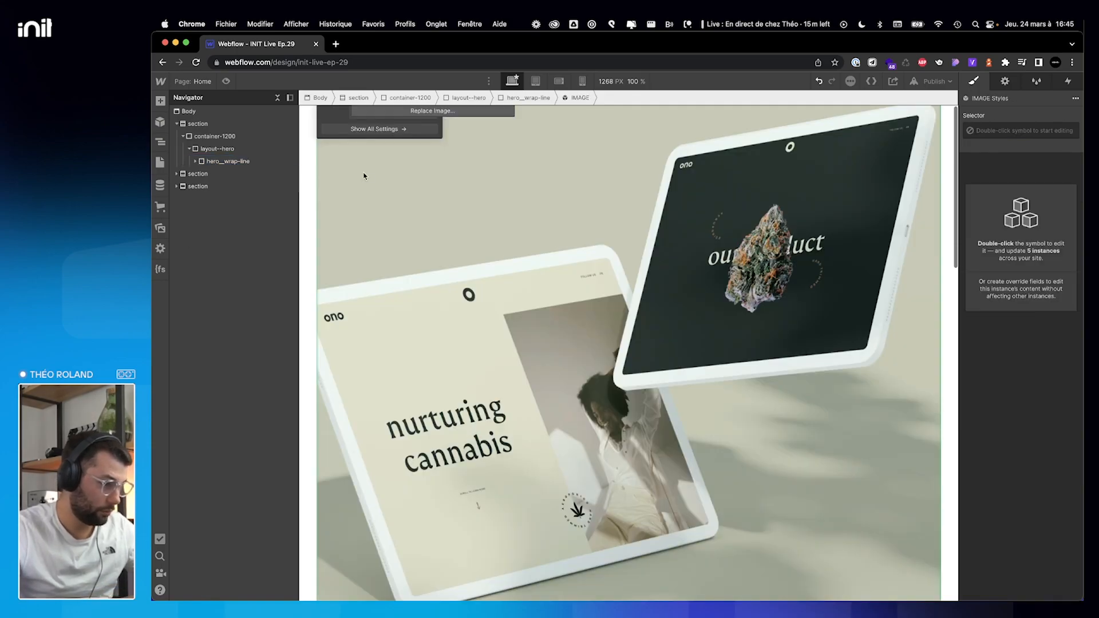
click(1005, 81)
click(1023, 178)
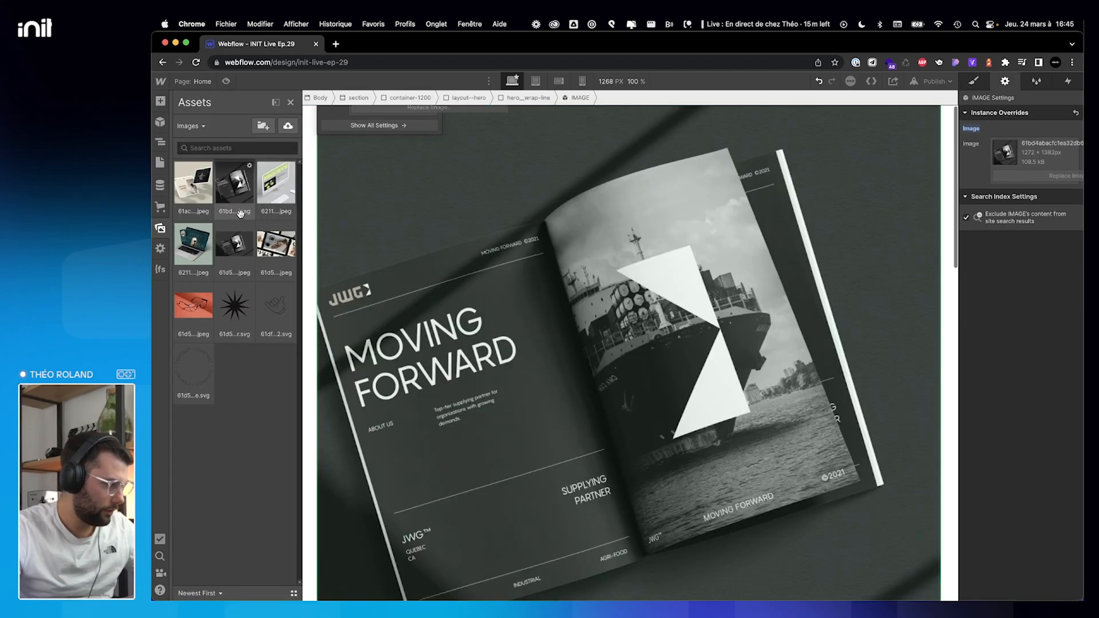
click(278, 242)
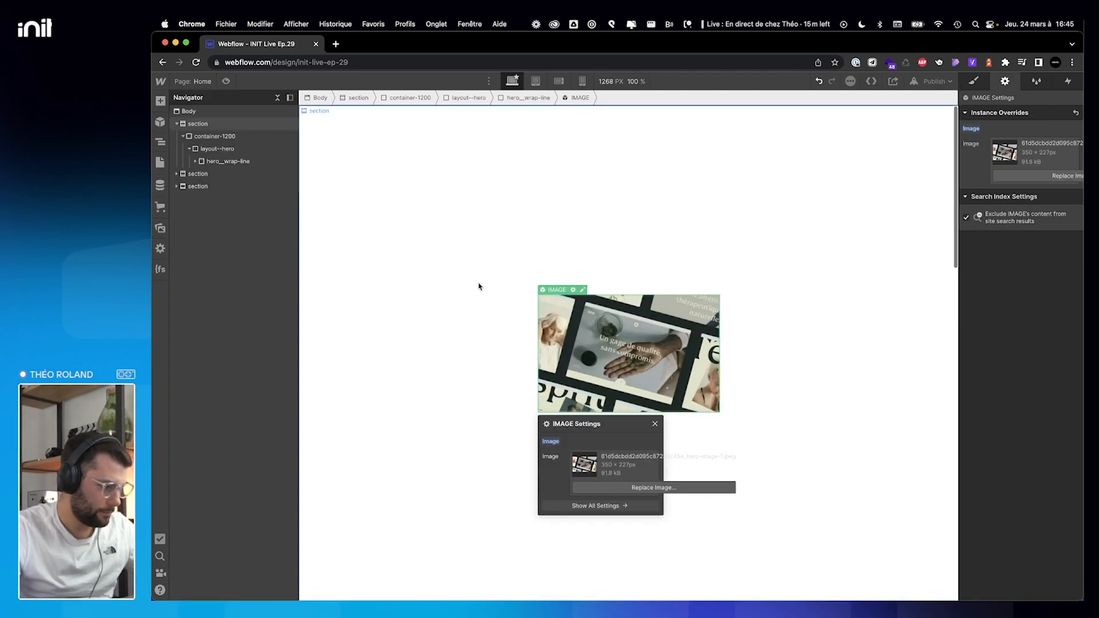
Add an H1 heading inside hero__wrap-line, below the IMAGE symbol.
click(195, 162)
click(218, 163)
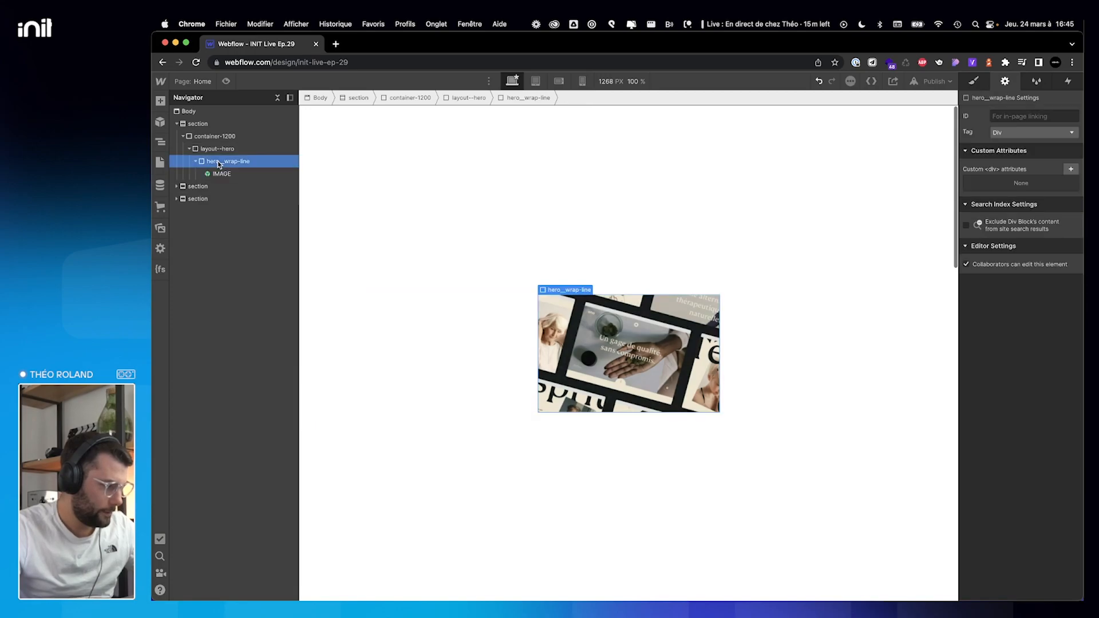
key(super+e)
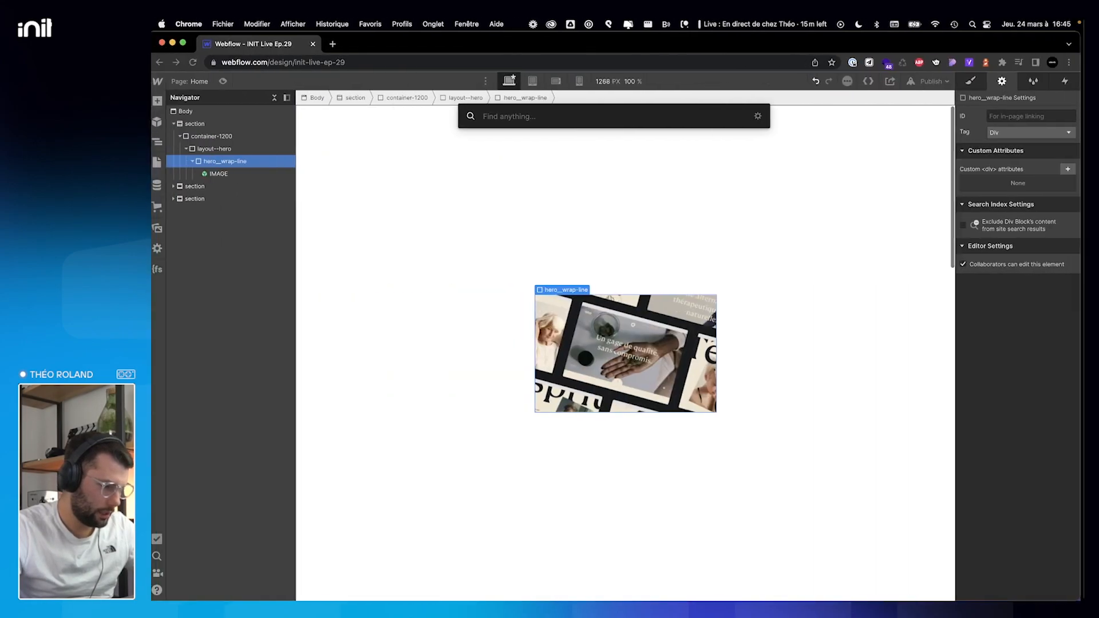
text(tit)
key(BackSpace)
key(BackSpace)
key(BackSpace)
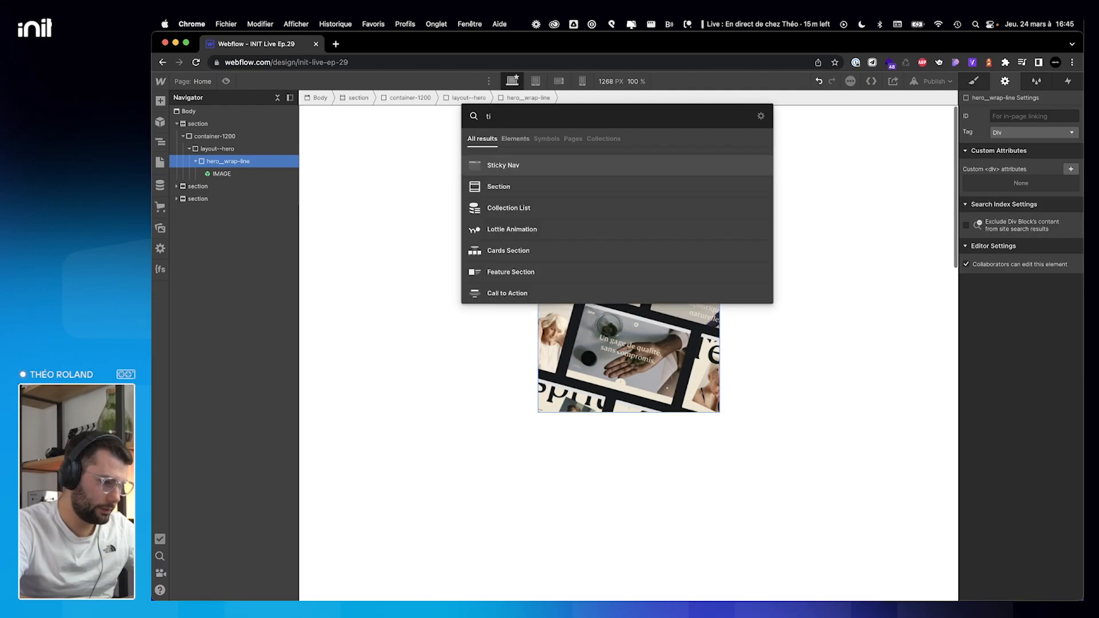
text(h1)
key(BackSpace)
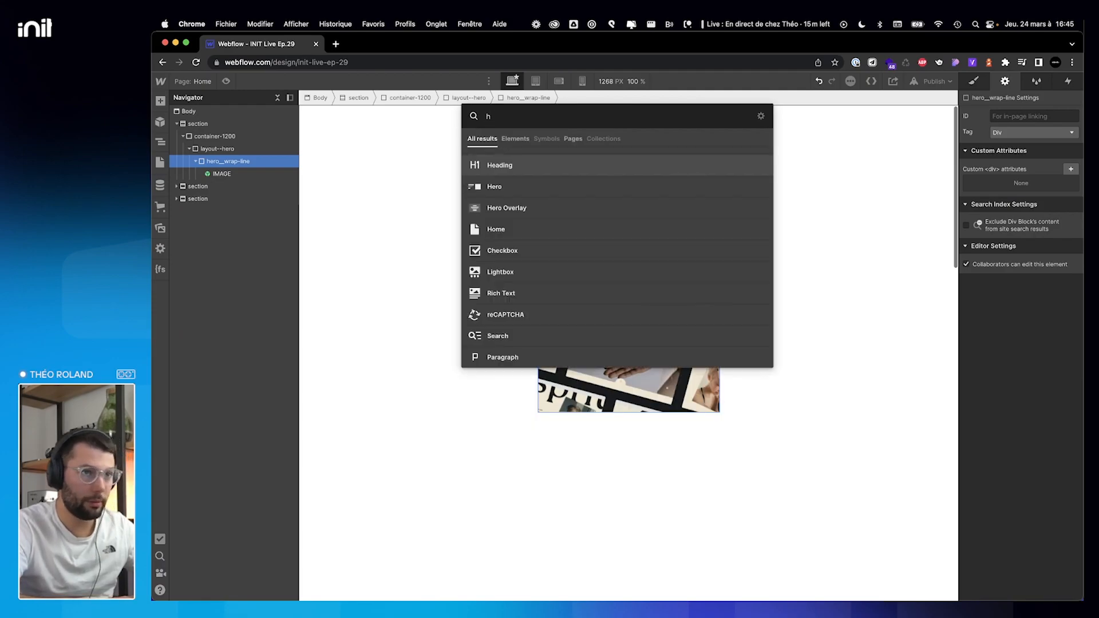
click(481, 167)
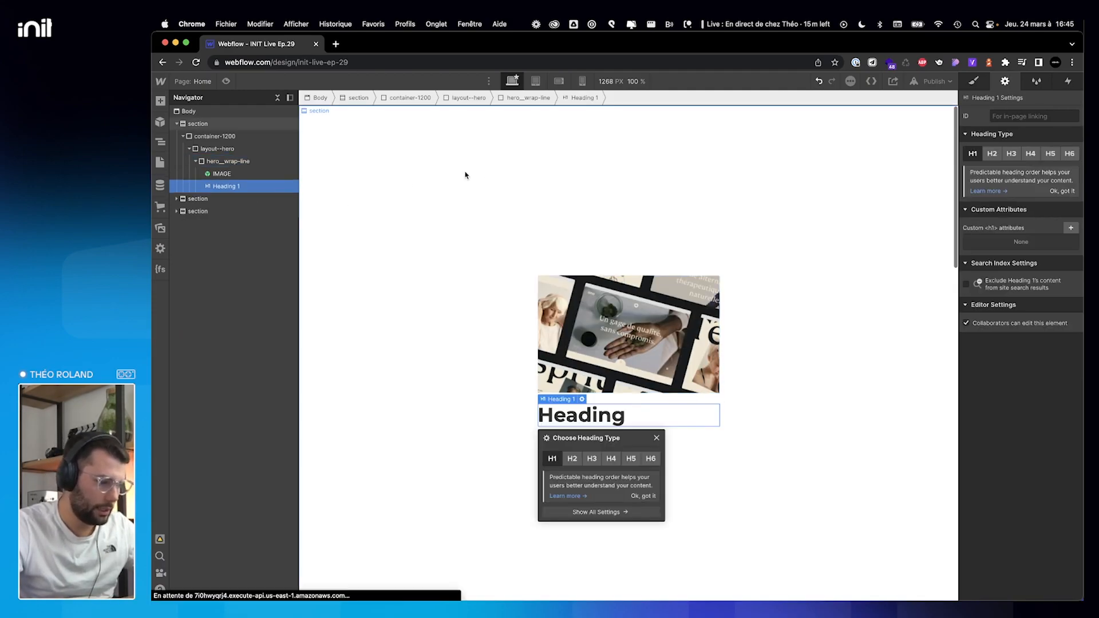
Make the hero__wrap-line block a horizontal flex layout.
click(224, 162)
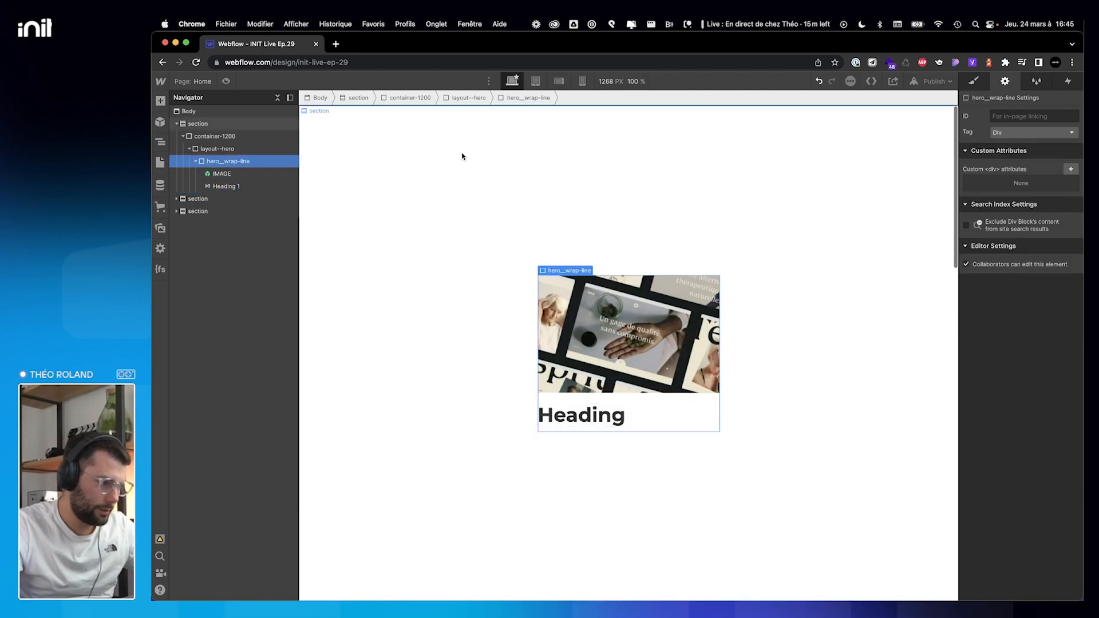
click(974, 82)
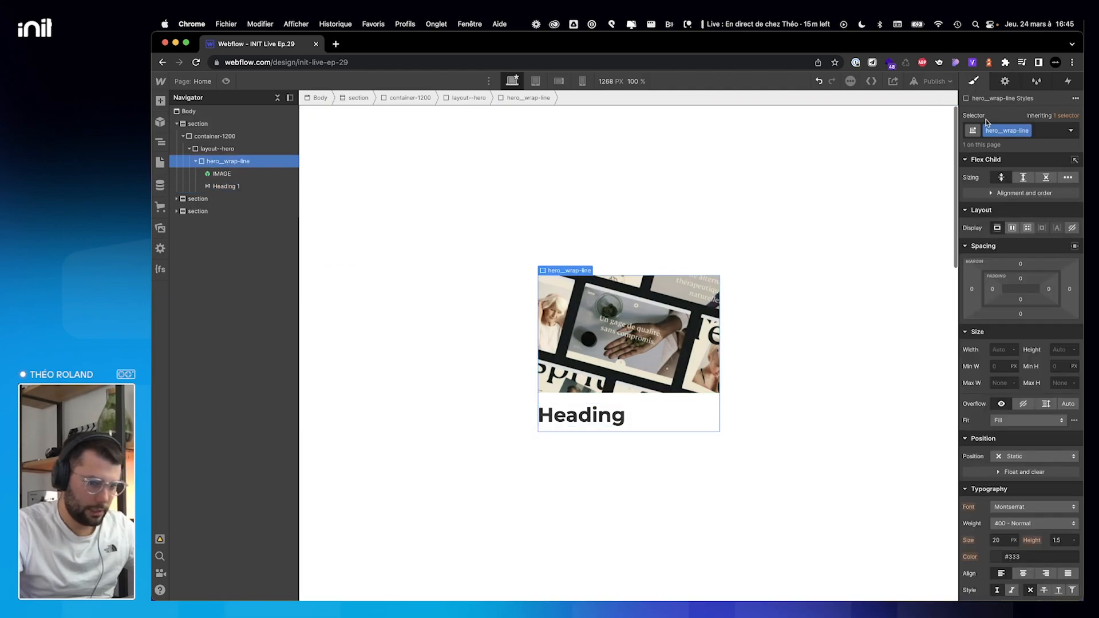
click(1012, 229)
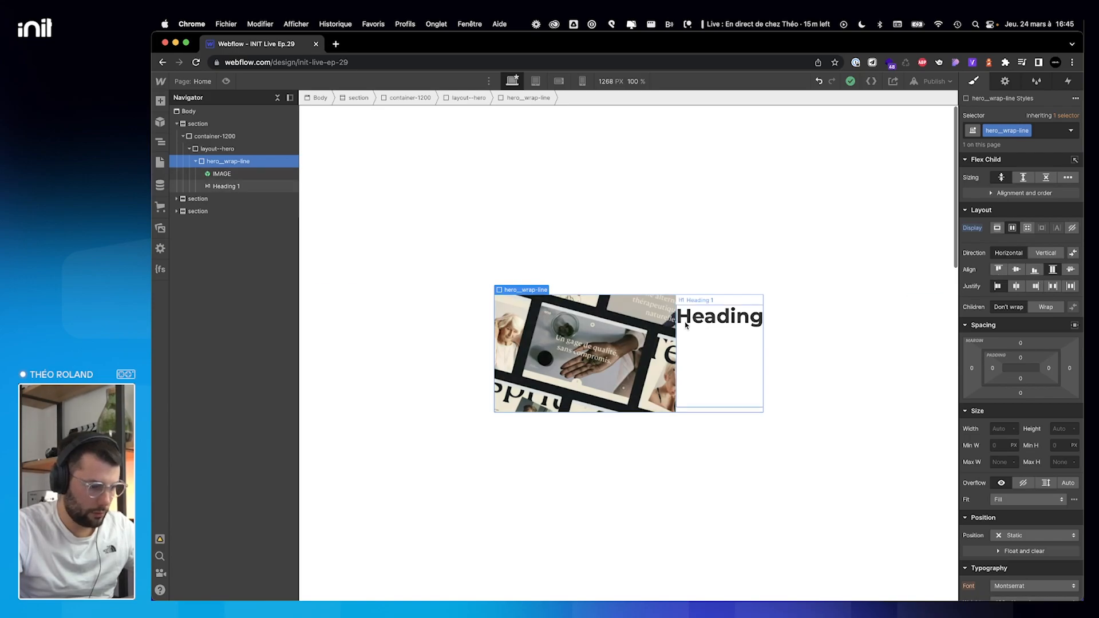
Target the All H1 Headings tag from the new heading and set its vertical margins to 0.
click(686, 325)
click(1013, 131)
click(994, 184)
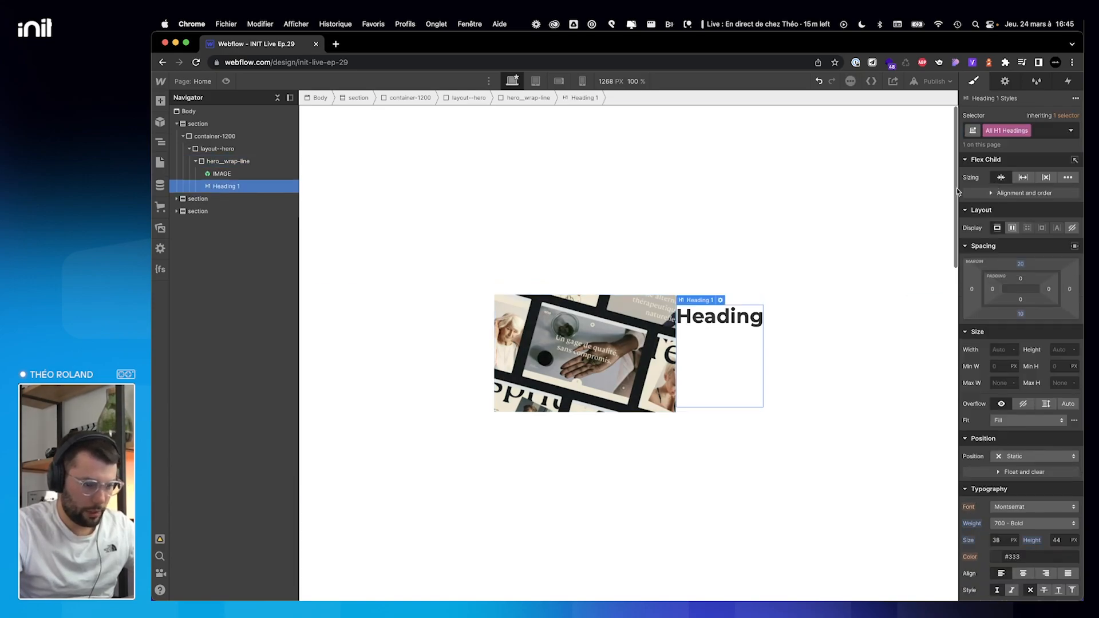
key(ctrl+Right)
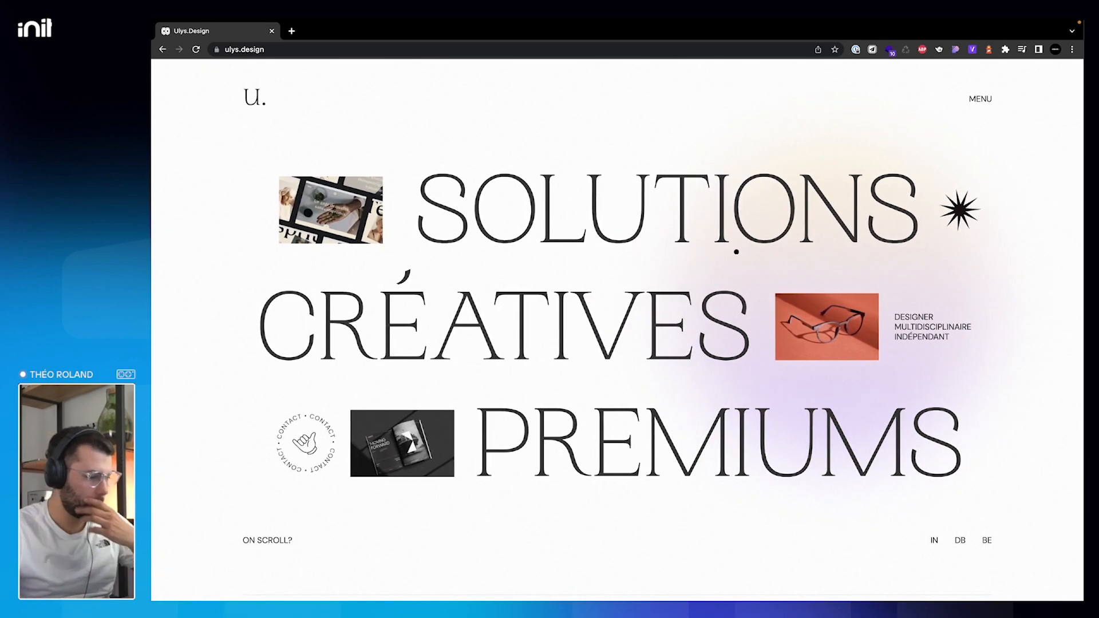
key(ctrl+Left)
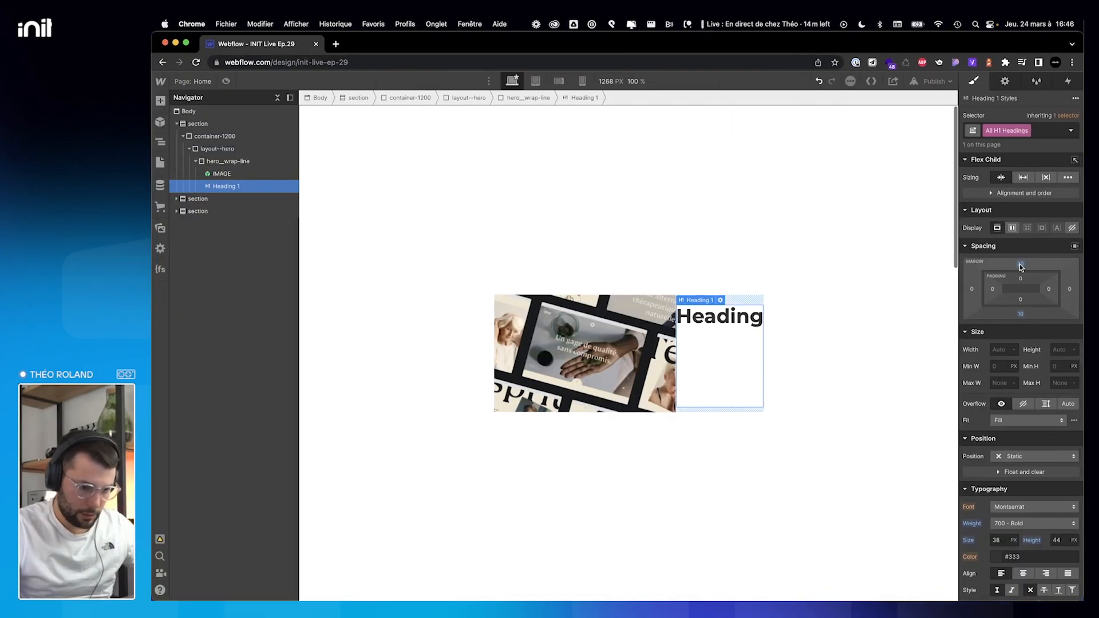
drag(1019, 265, 1020, 309)
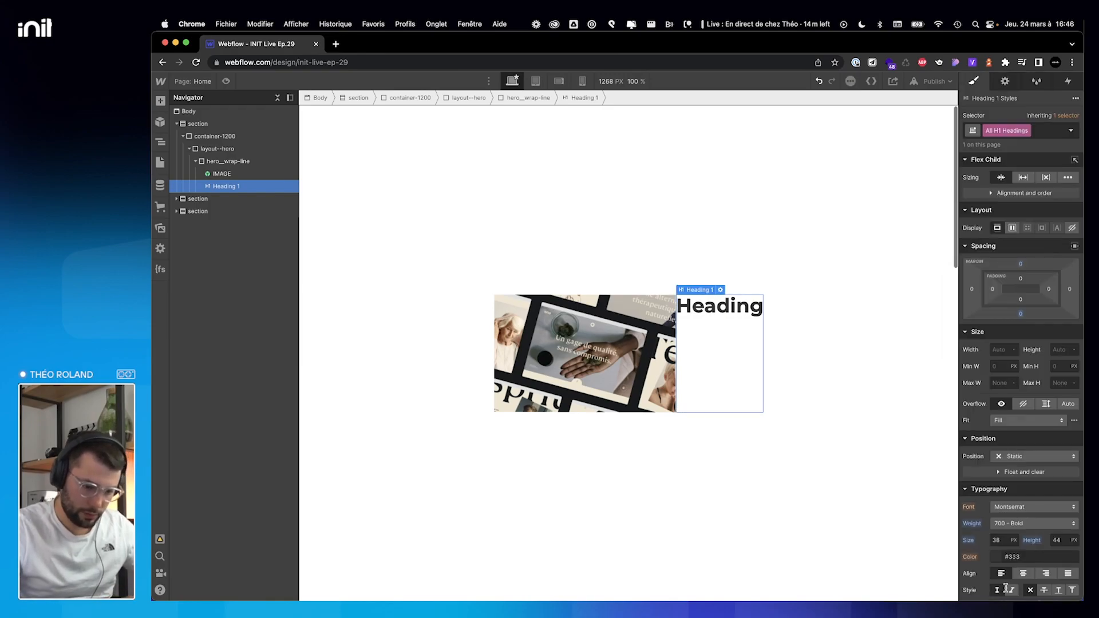
Set the font of All H1 Headings to PPWoodLand with the weight 200 - Extra Light.
click(1006, 507)
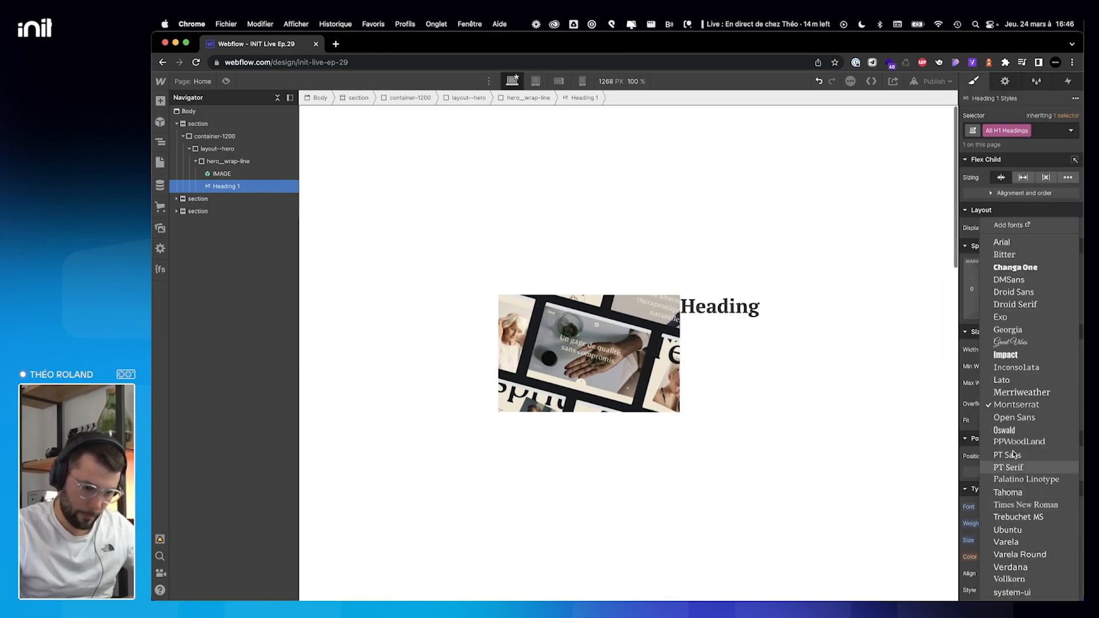
click(1012, 466)
click(1006, 515)
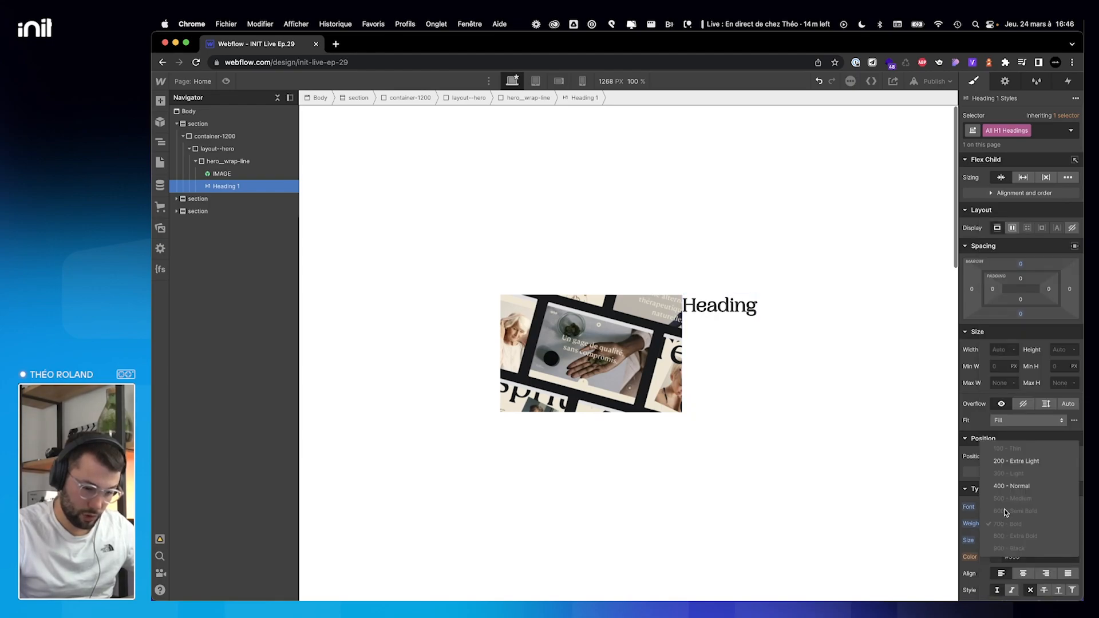
click(1006, 462)
Set the font size of All H1 Headings to 10 vw and the line height to 1.
click(1003, 539)
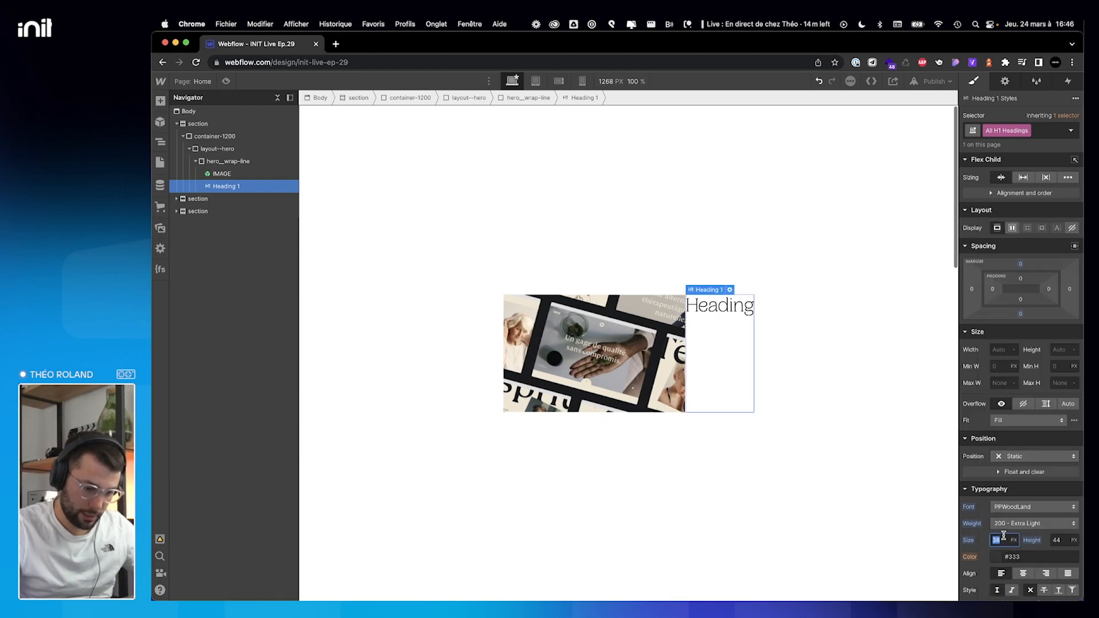
text(10vw)
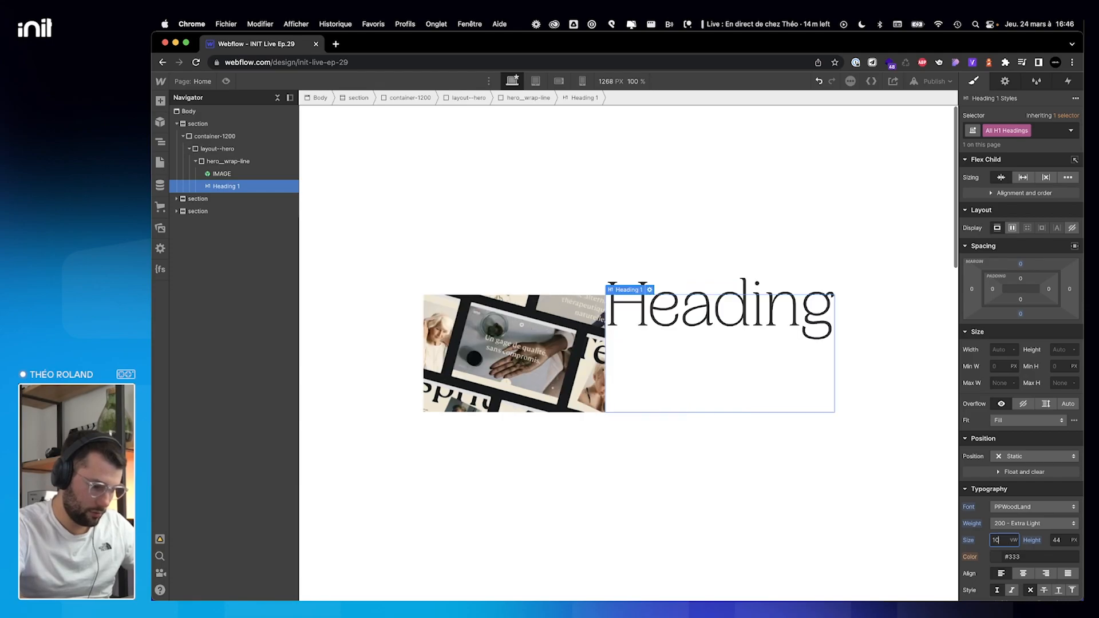
click(1061, 540)
text(1)
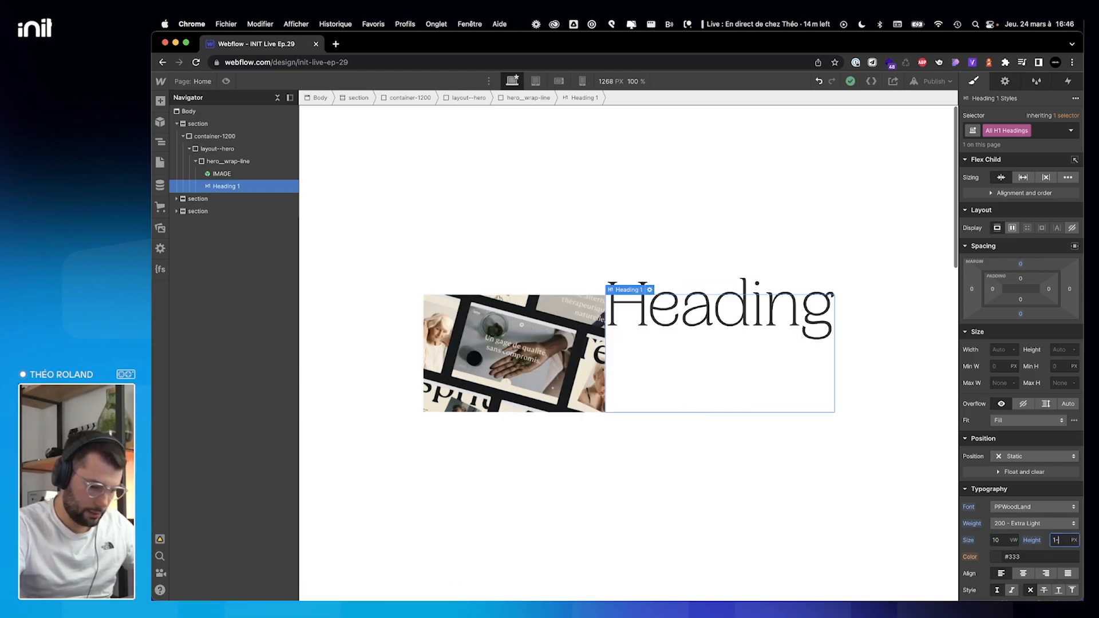
key(Return)
Replace the hero heading's placeholder text with "Solutions", following the first line of the ulys.design reference.
click(730, 344)
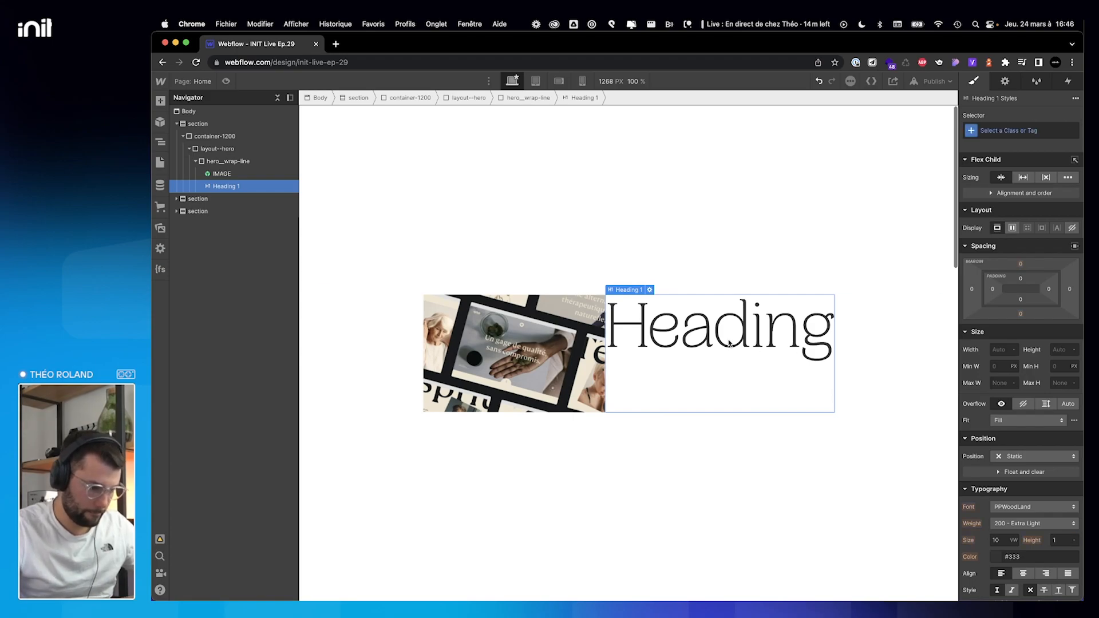
double_click(730, 344)
click(821, 336)
click(845, 351)
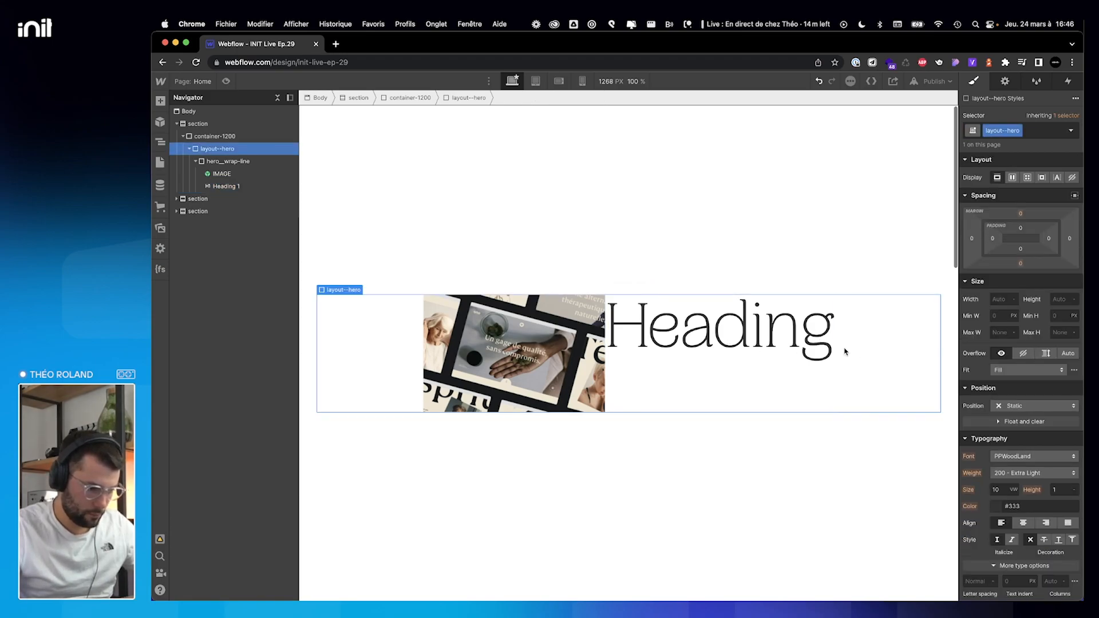
key(ctrl+Right)
key(ctrl+Left)
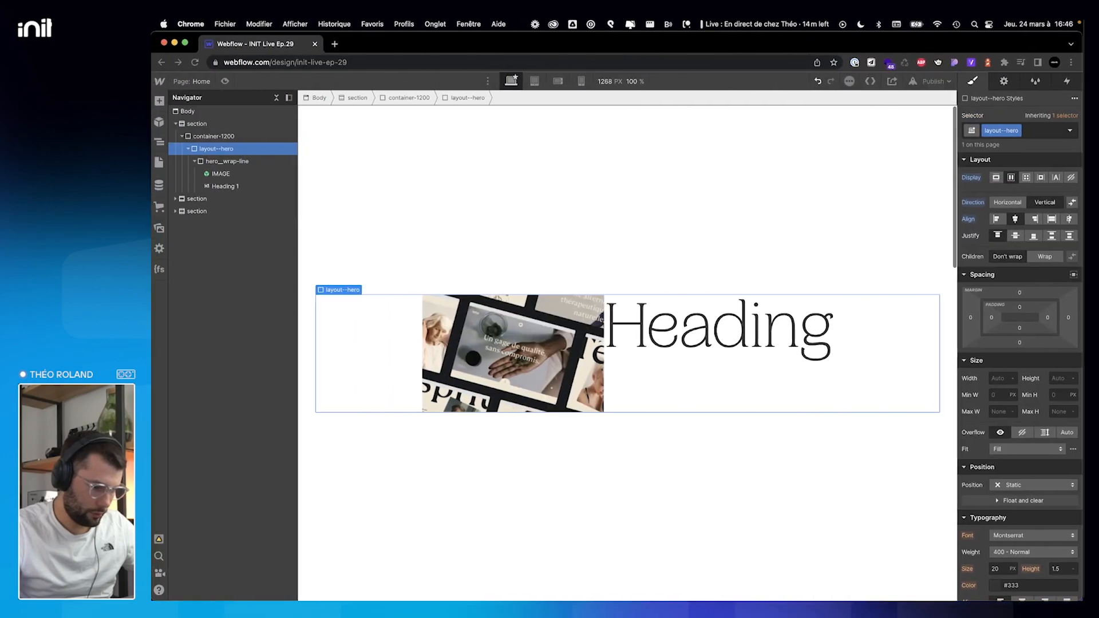
click(752, 378)
double_click(738, 353)
text(Solutions)
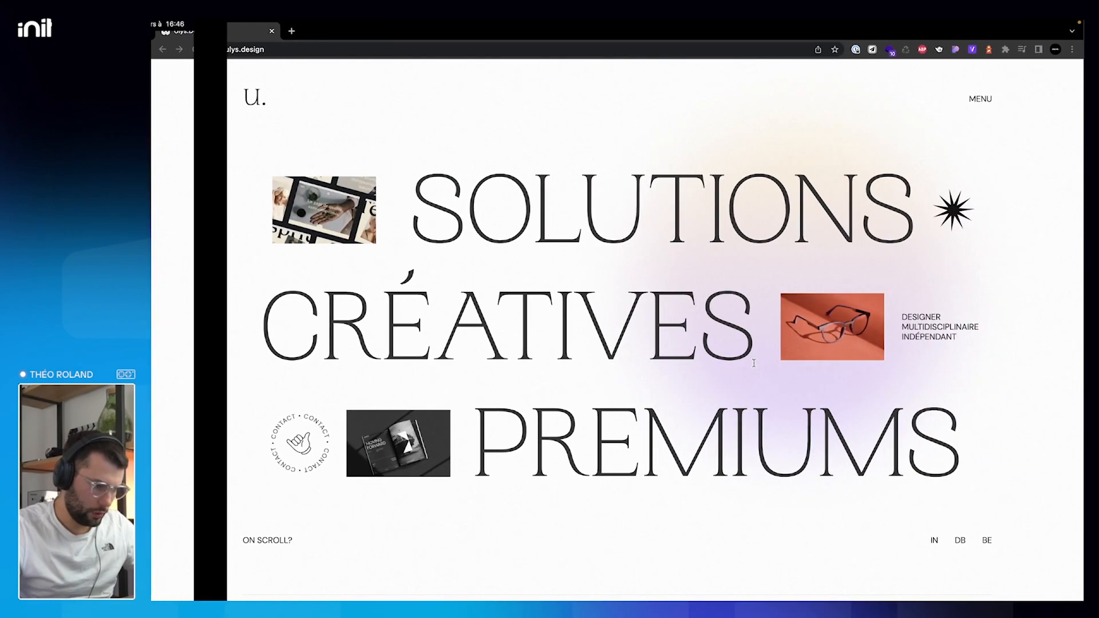
key(ctrl+Left)
Make all H1 headings uppercase through the All H1 Headings tag.
click(232, 183)
key(Left)
key(Right)
click(1021, 131)
click(1005, 189)
scroll(1000, 435, down, 5)
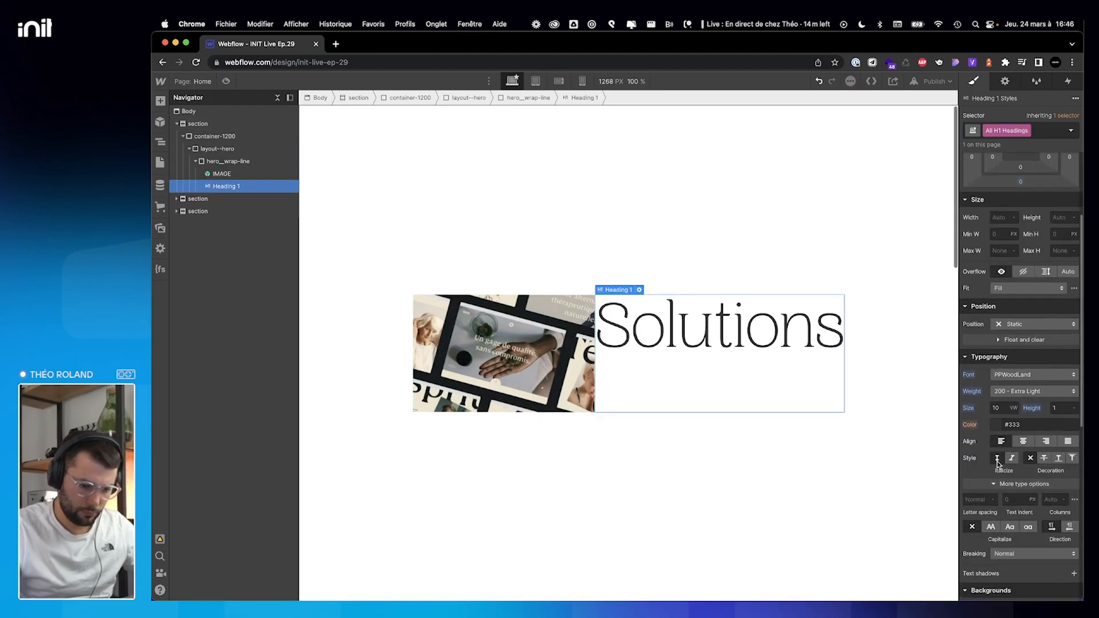
click(991, 526)
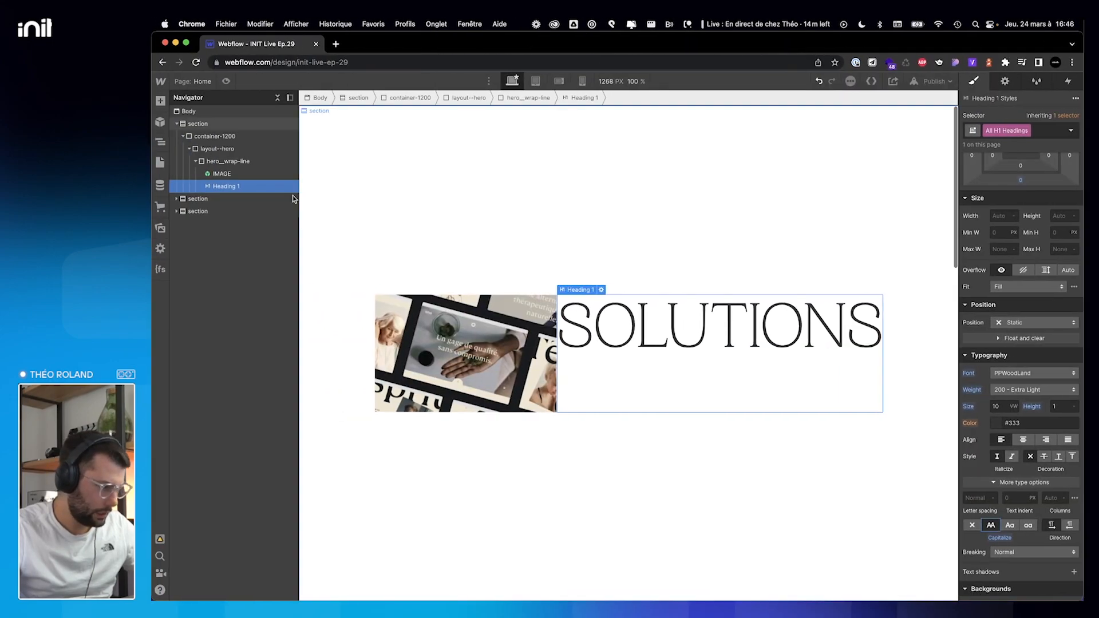
Add an image element after the heading in hero__wrap-line and assign the 64 × 63 px black star graphic to it.
click(224, 162)
key(super+e)
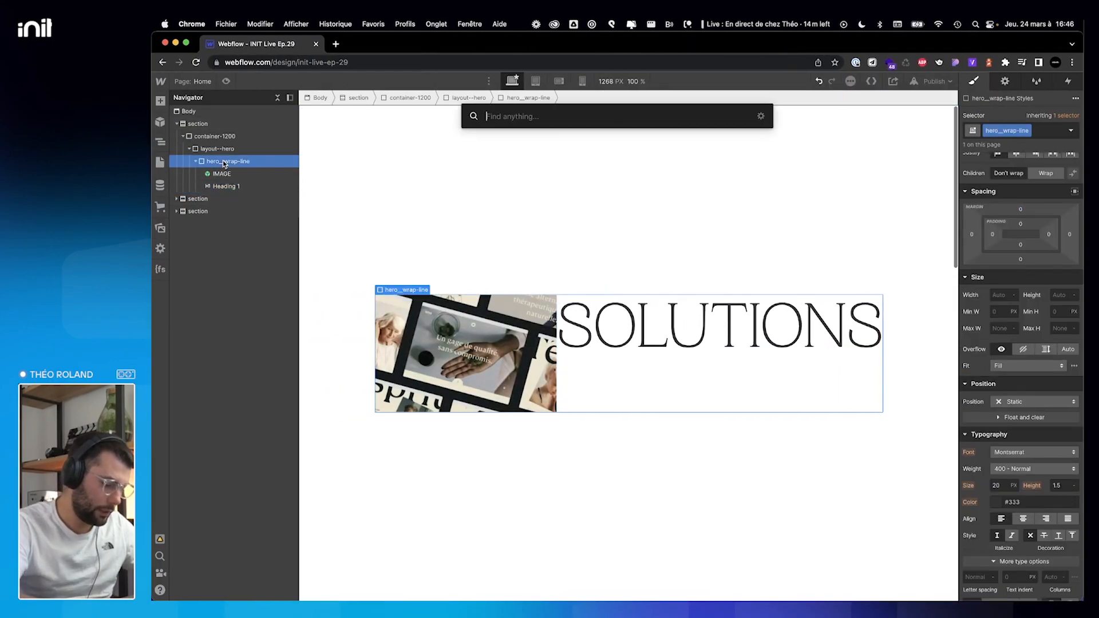
text(im)
key(Return)
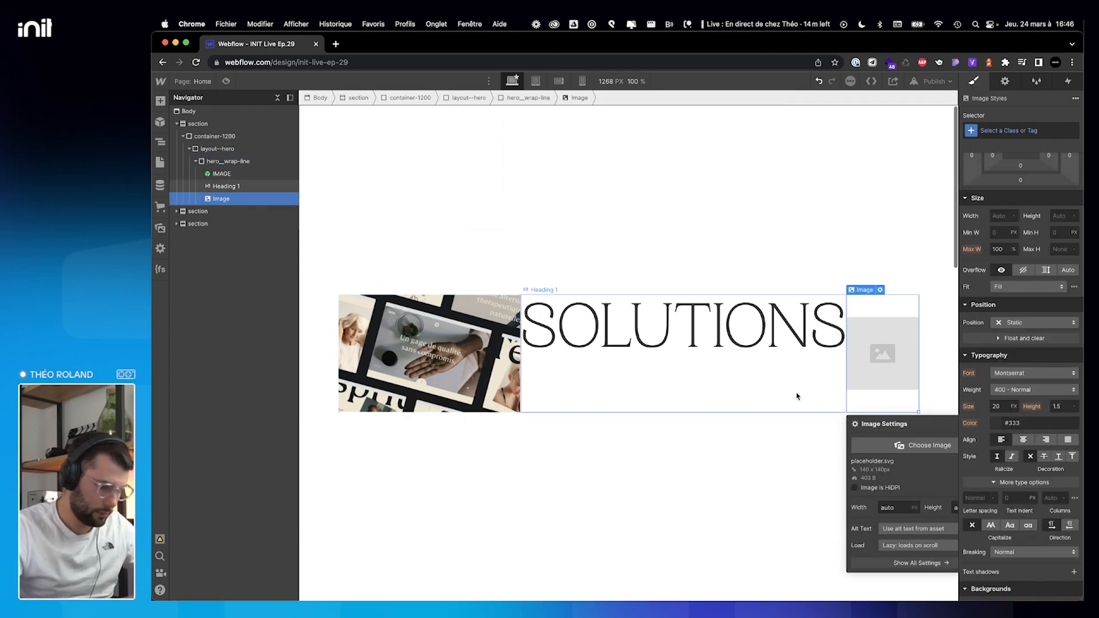
click(895, 446)
click(229, 307)
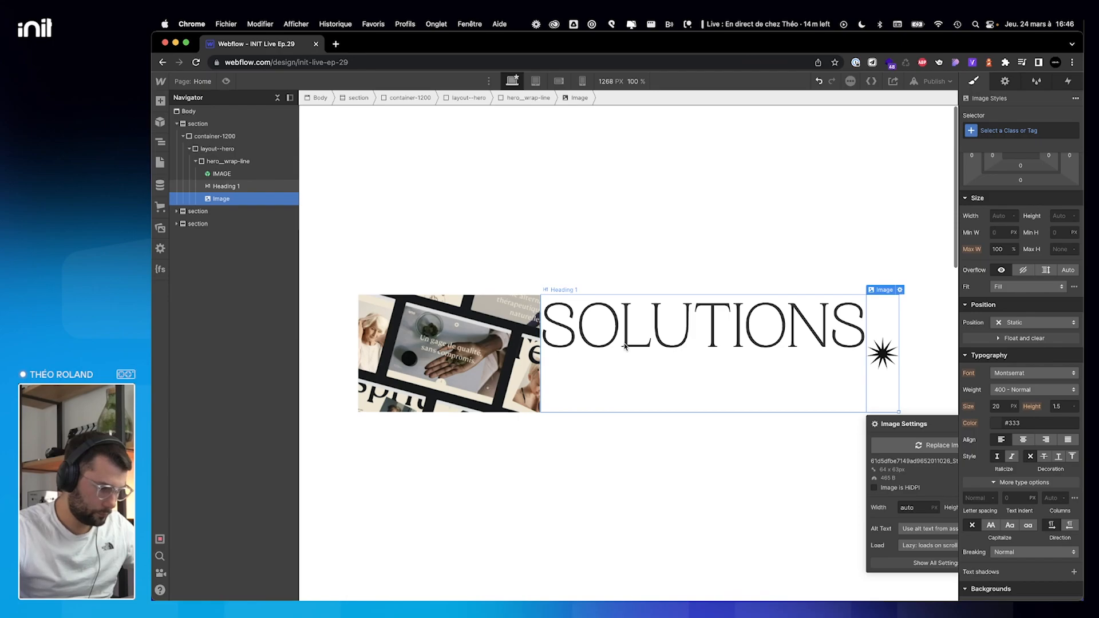
Switch to the ulys.design reference and inspect the title, thumbnail image and spacing of its first hero line with the CSS inspector extension.
key(ctrl+Right)
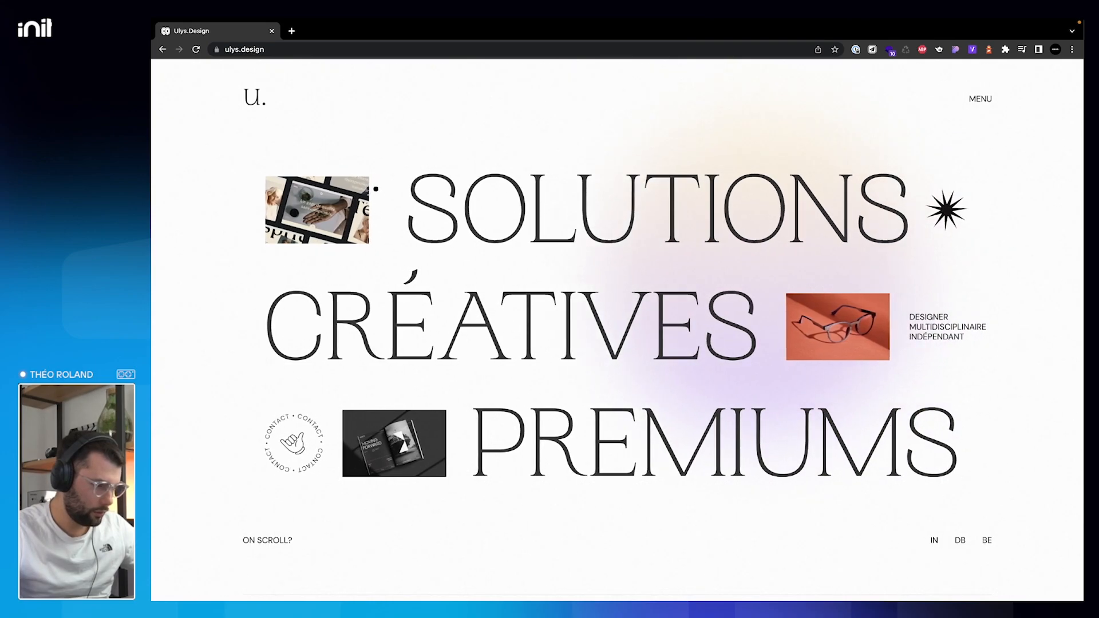
right_click(344, 185)
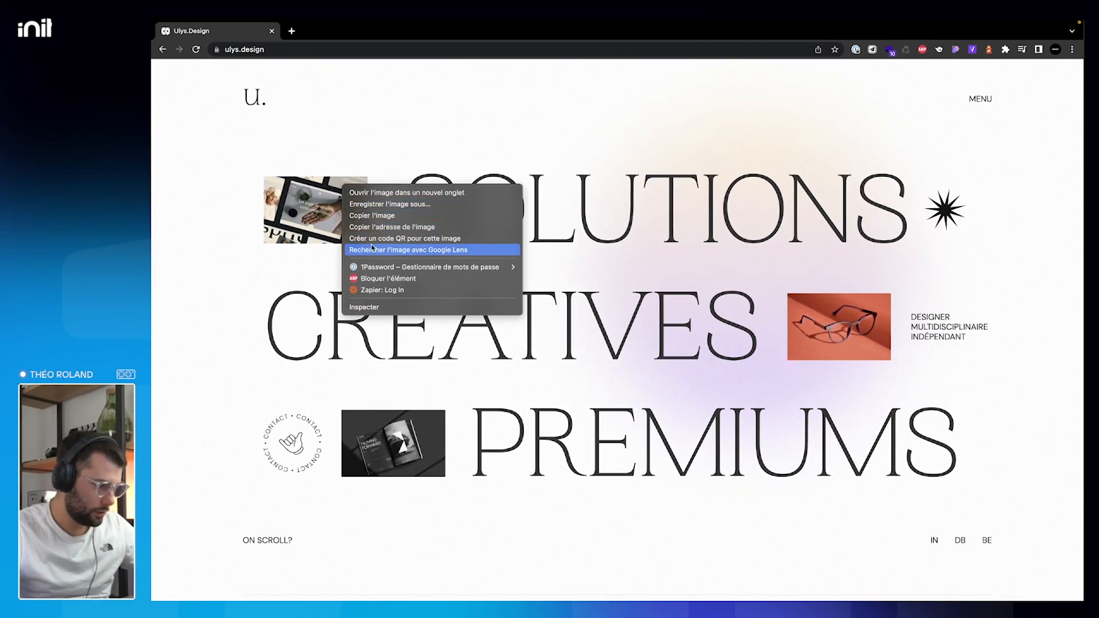
click(414, 164)
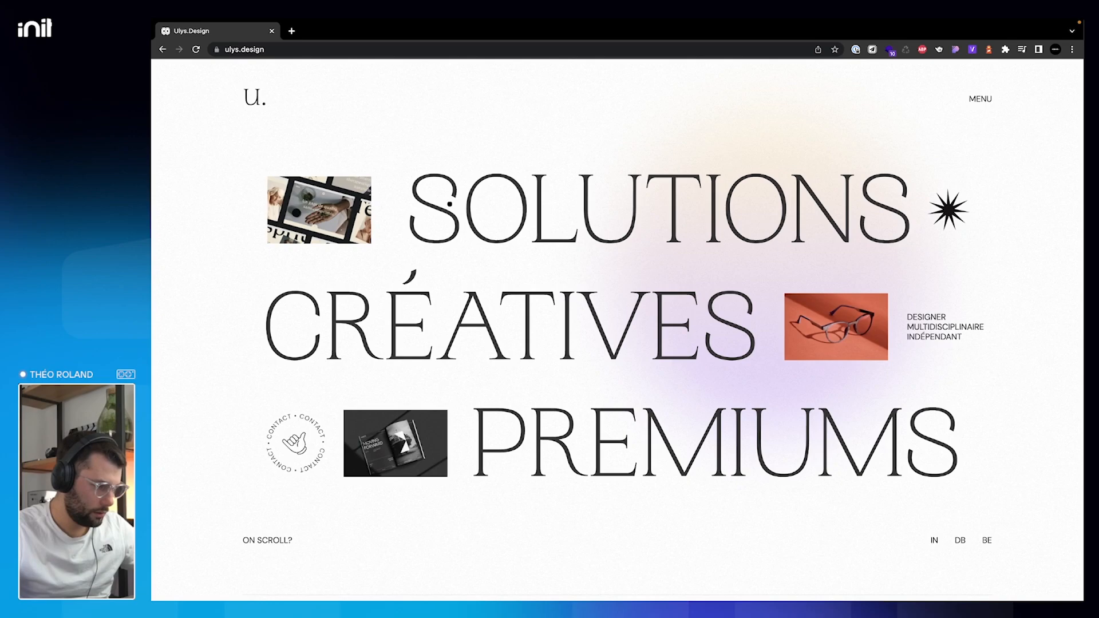
right_click(449, 201)
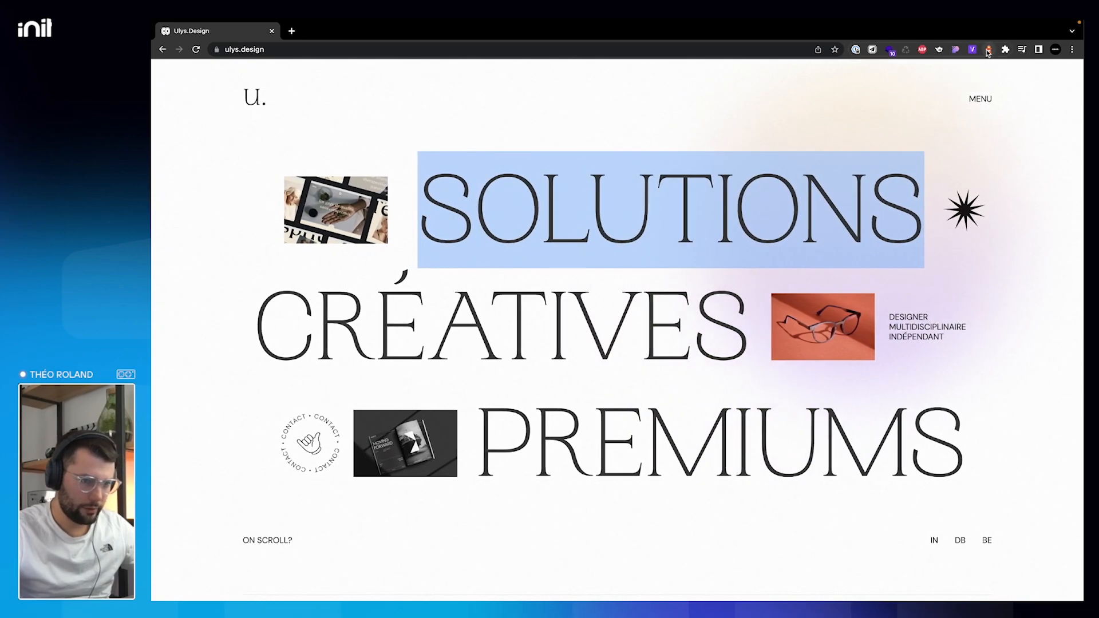
click(988, 51)
click(987, 52)
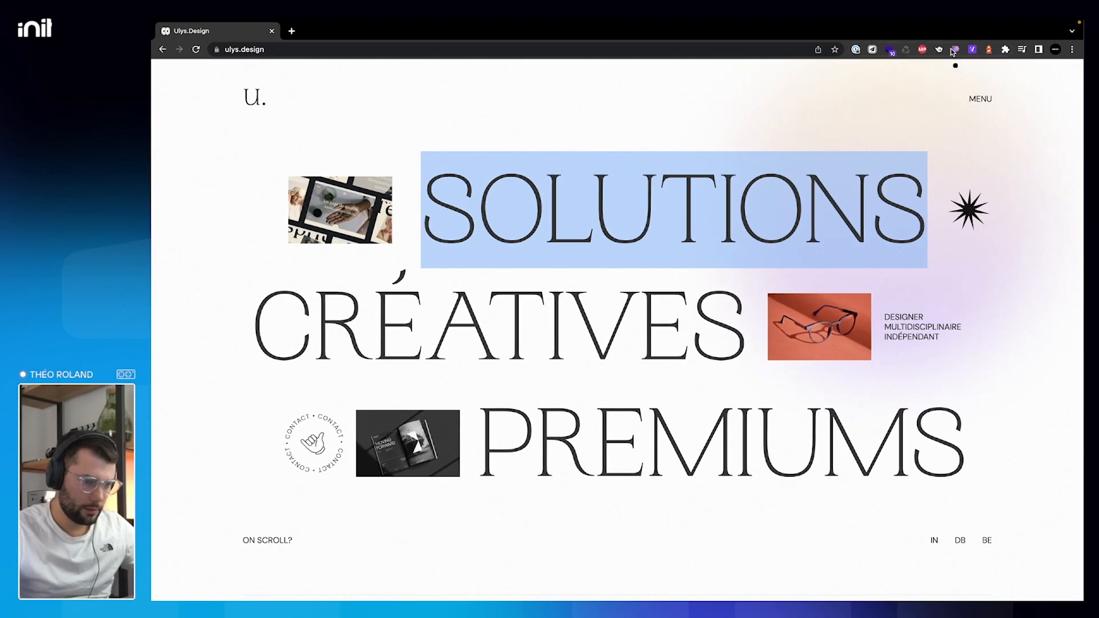
click(955, 50)
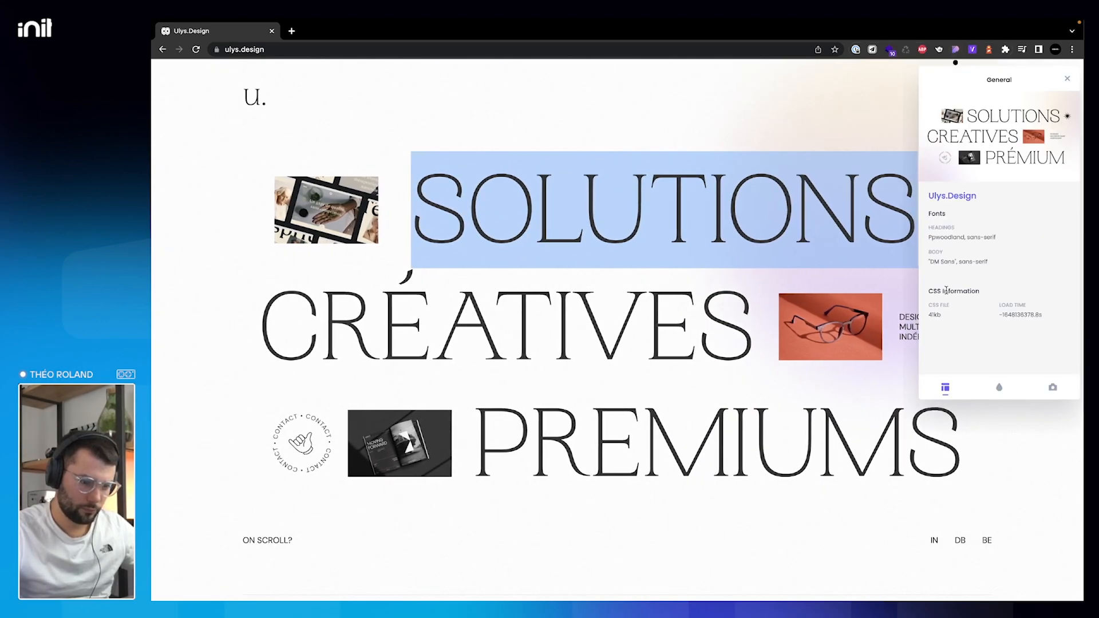
click(710, 228)
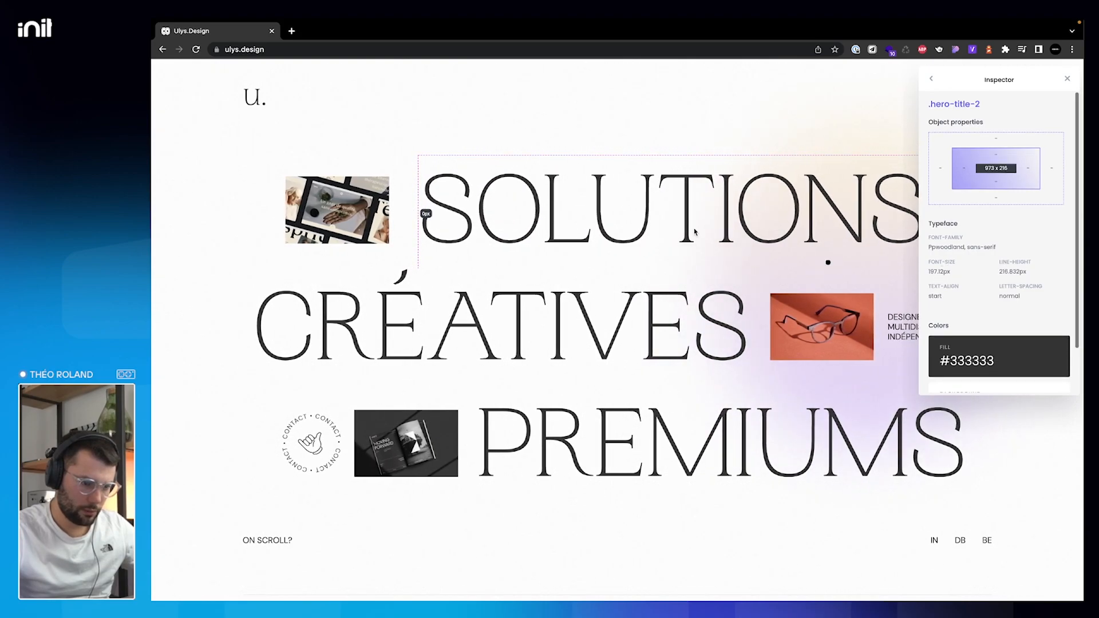
click(351, 210)
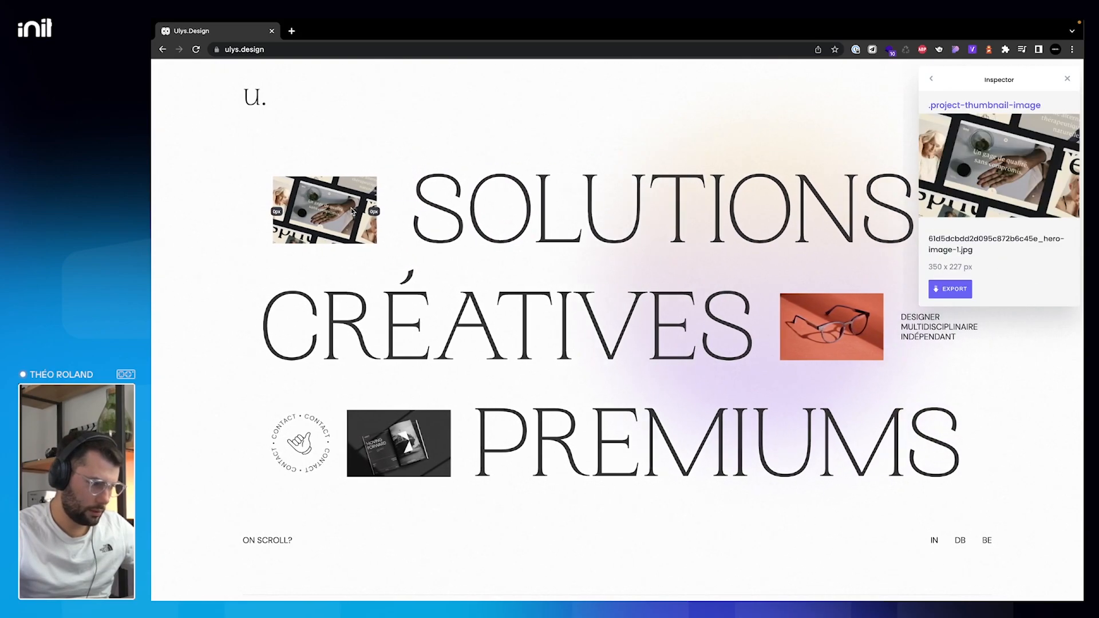
click(401, 216)
click(405, 215)
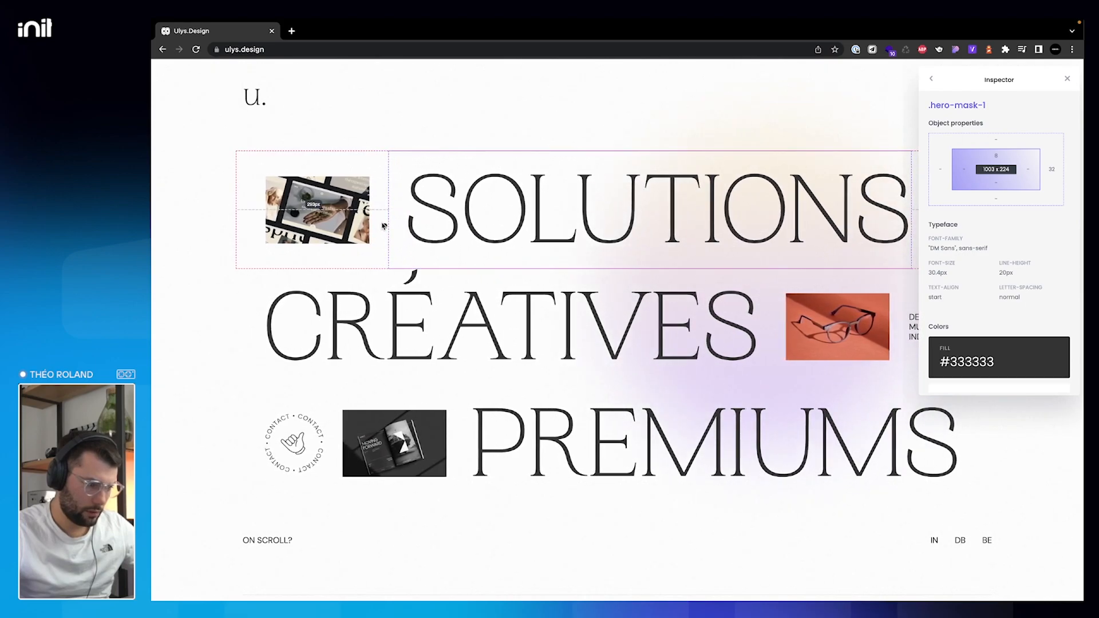
Examine the SOLUTIONS row up close on the reference, checking the mask and row wrapper bounds around the thumbnail and title.
click(383, 225)
scroll(571, 232, up, 5)
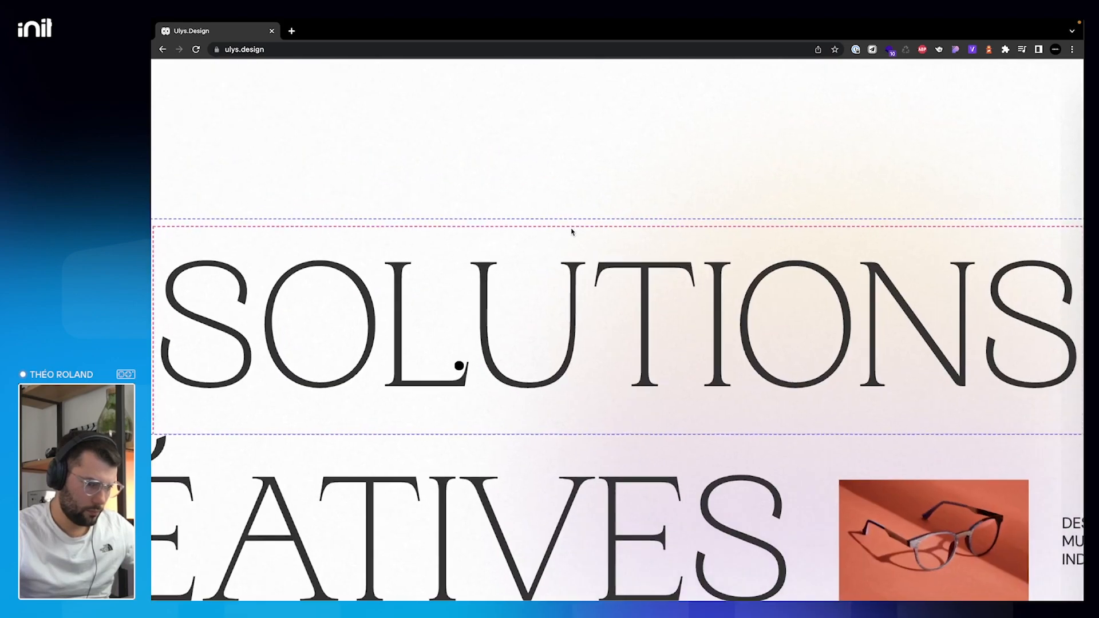
scroll(650, 230, down, 5)
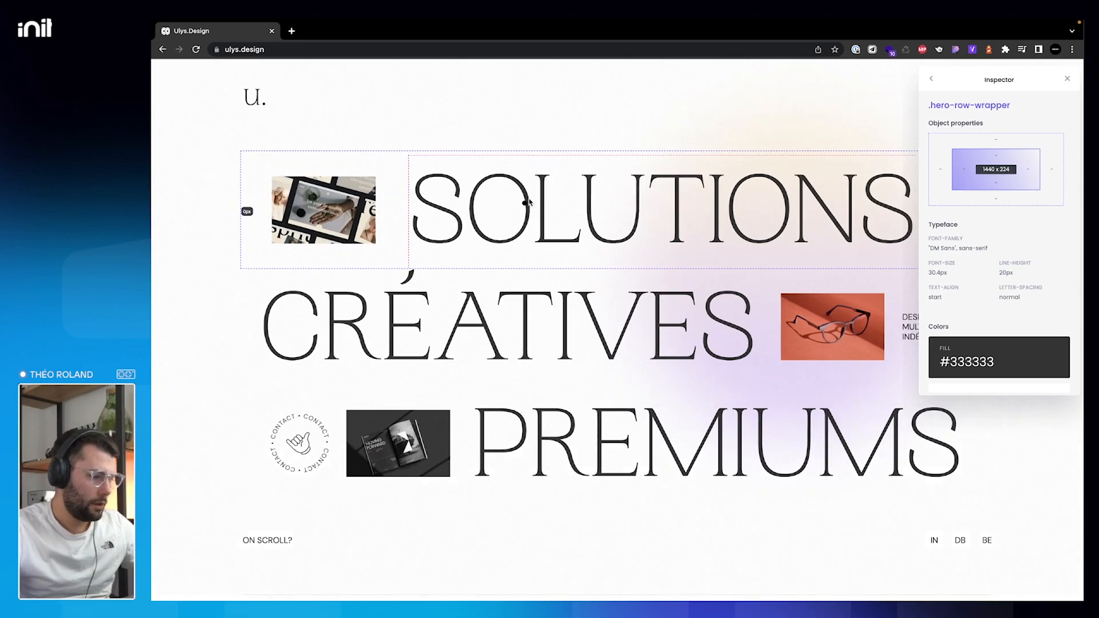
Switch back to the Webflow Designer and look up the Div Block element to add inside hero__wrap-line.
key(ctrl+Left)
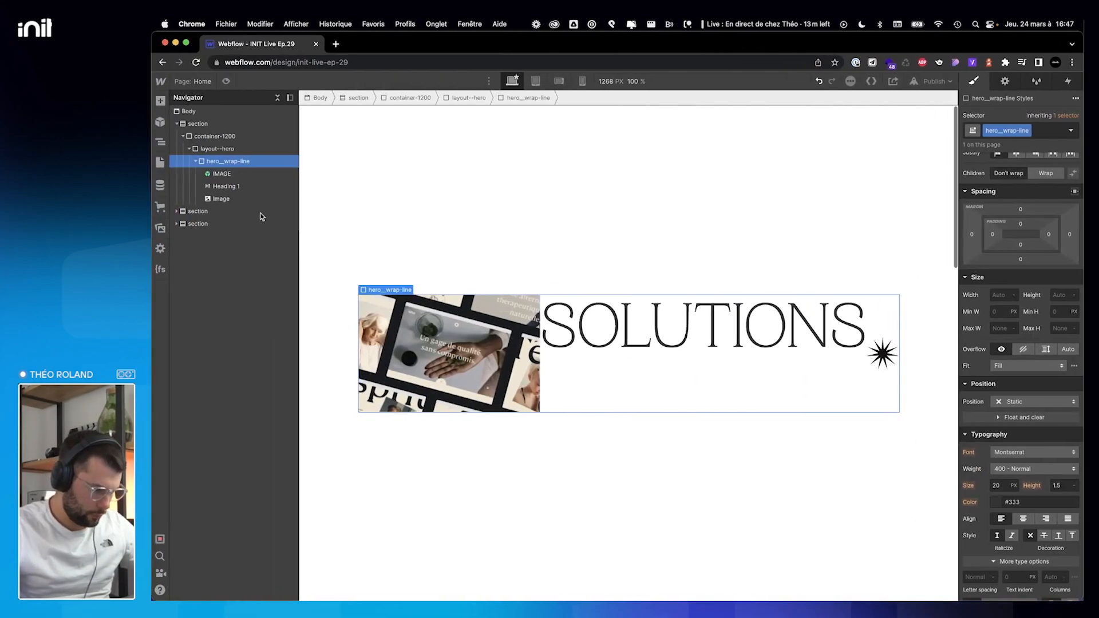
click(216, 176)
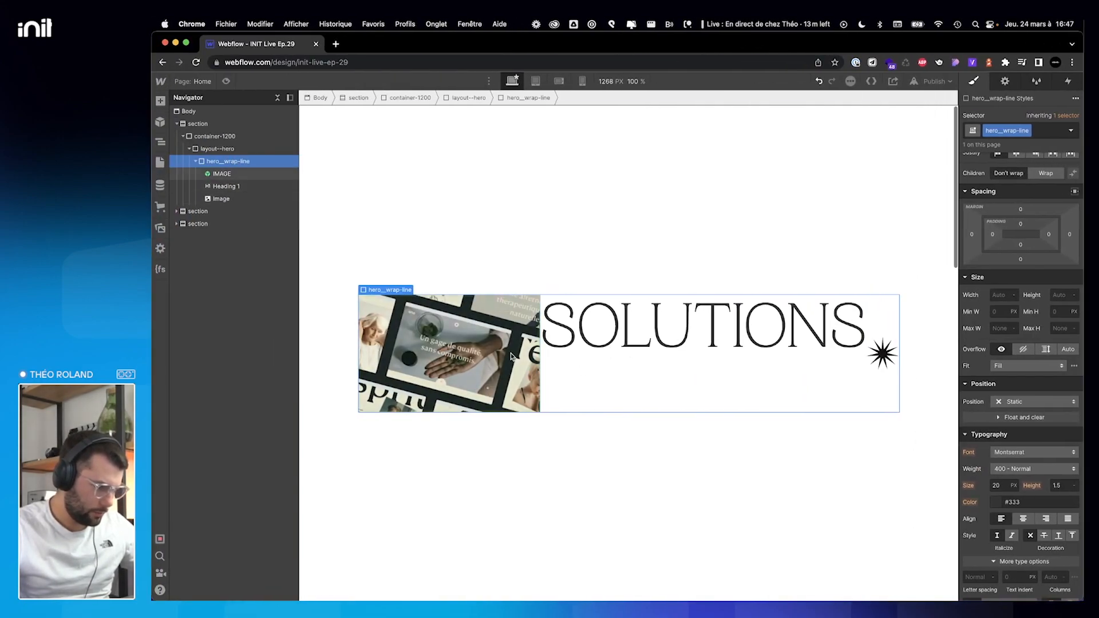
click(227, 162)
key(super+e)
text(di)
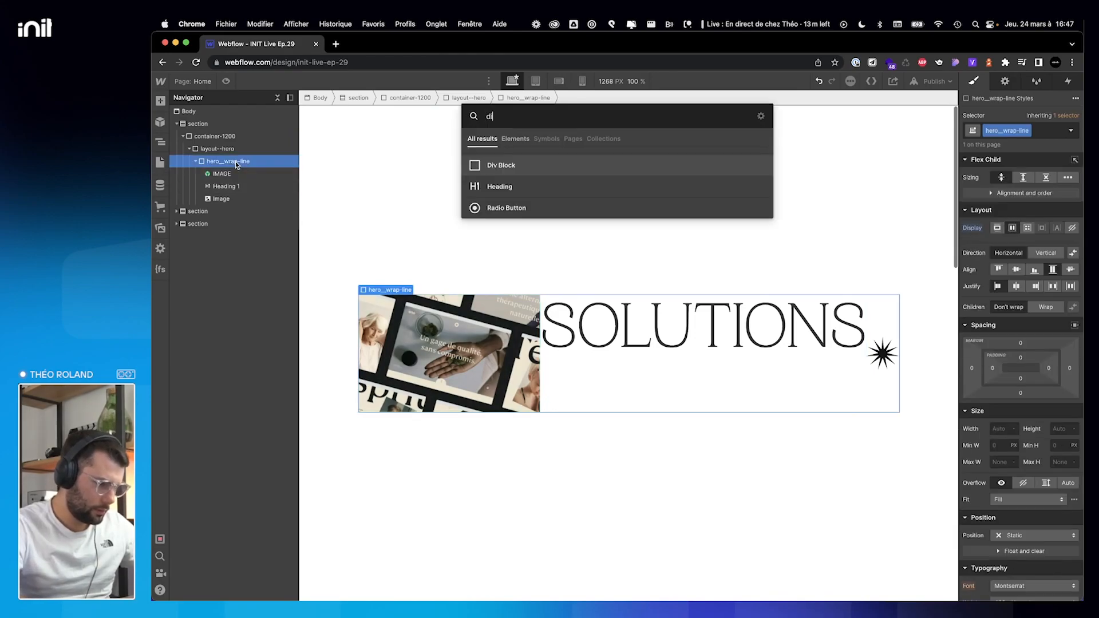
key(BackSpace)
text(di)
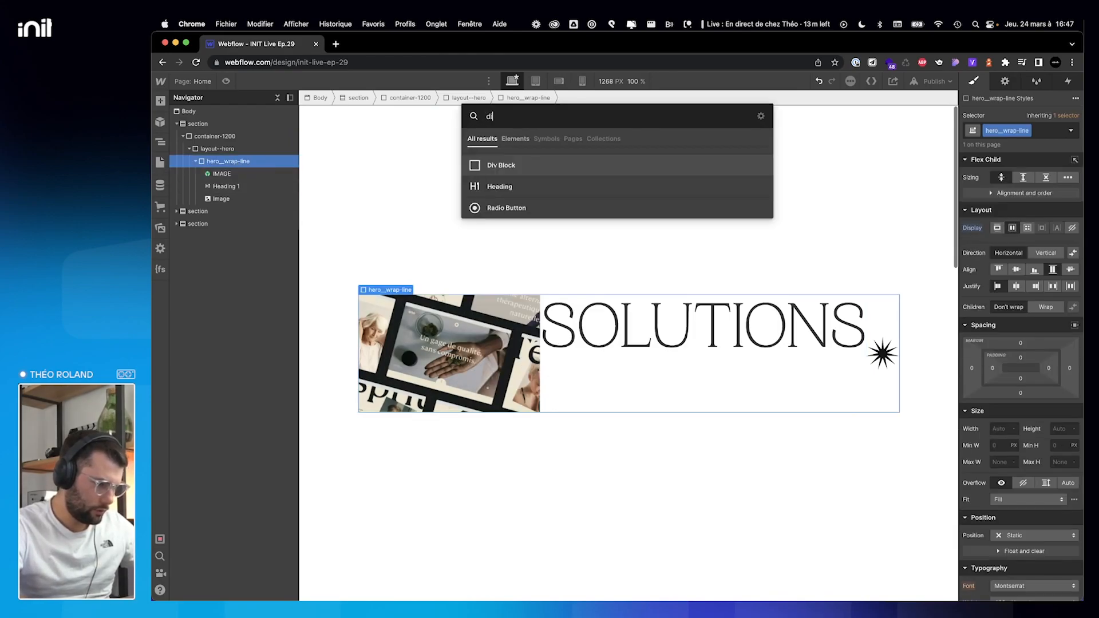
Wrap the IMAGE symbol in a new div block inside hero__wrap-line and give that div the class hero__image.
key(Return)
drag(223, 212, 221, 178)
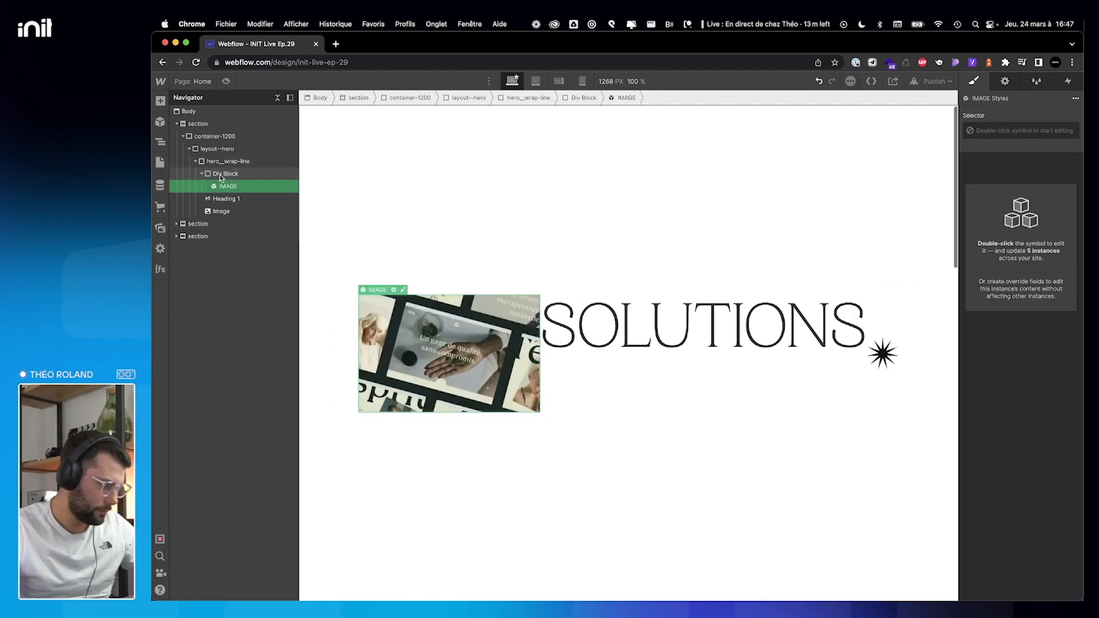
click(214, 177)
click(1008, 131)
text(lin)
key(BackSpace)
key(BackSpace)
key(BackSpace)
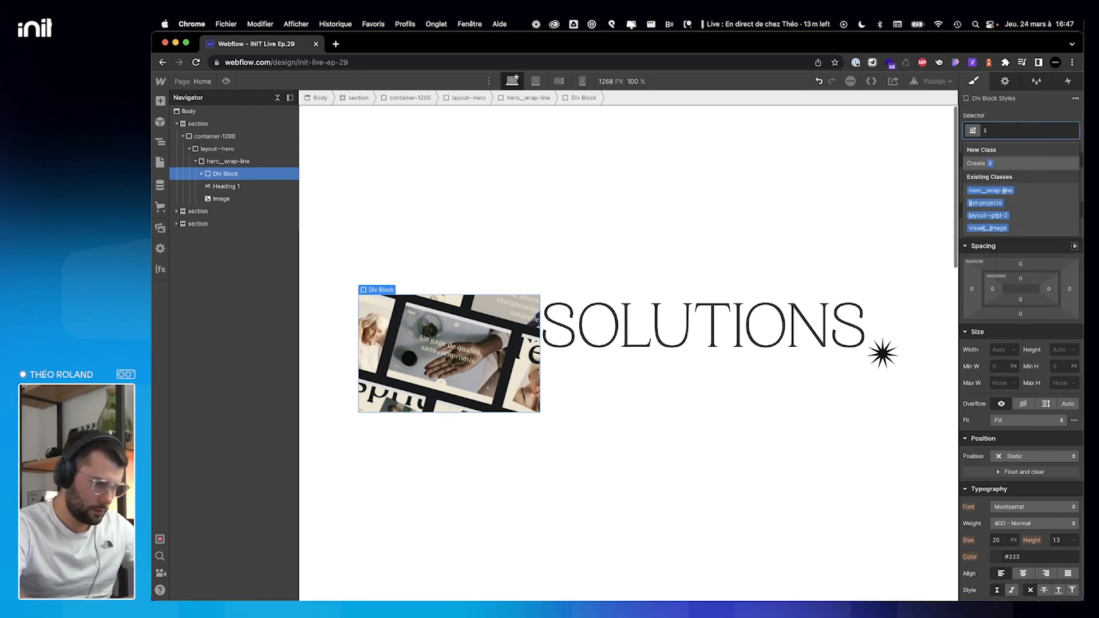
text(hero__)
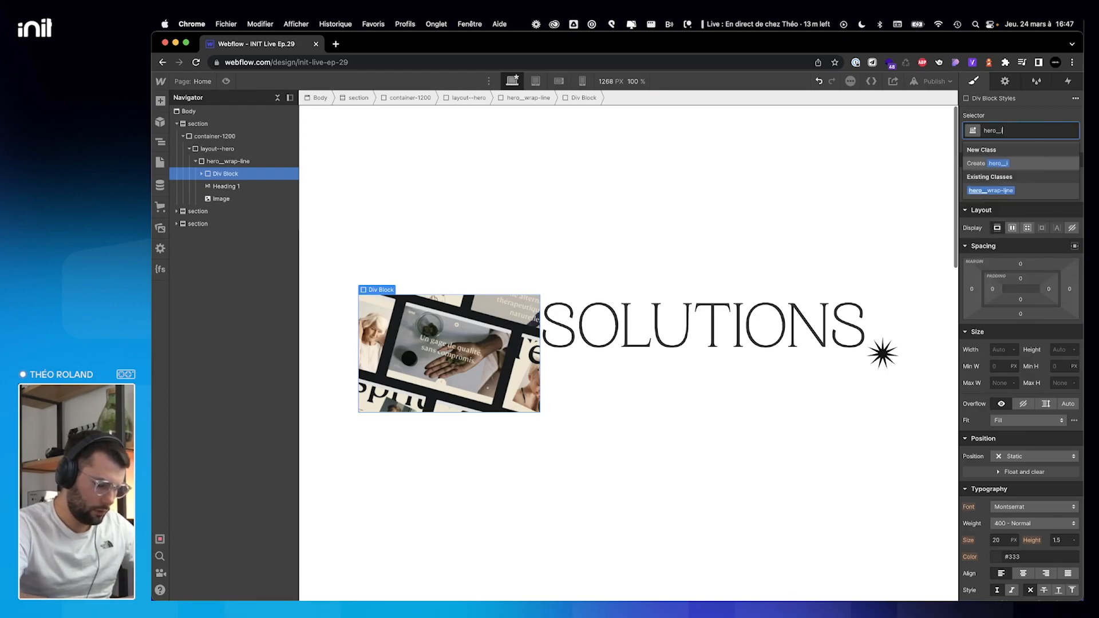
text(image)
key(Return)
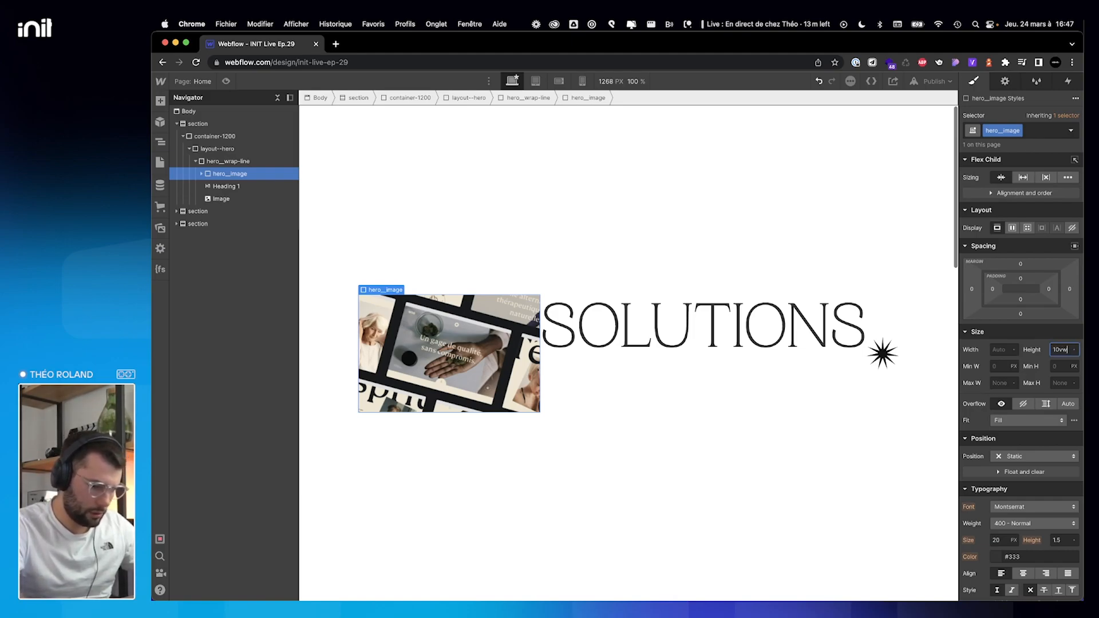
Set the height of hero__image to 10 VW and the height of visuel inside the IMAGE symbol to 100%.
key(Return)
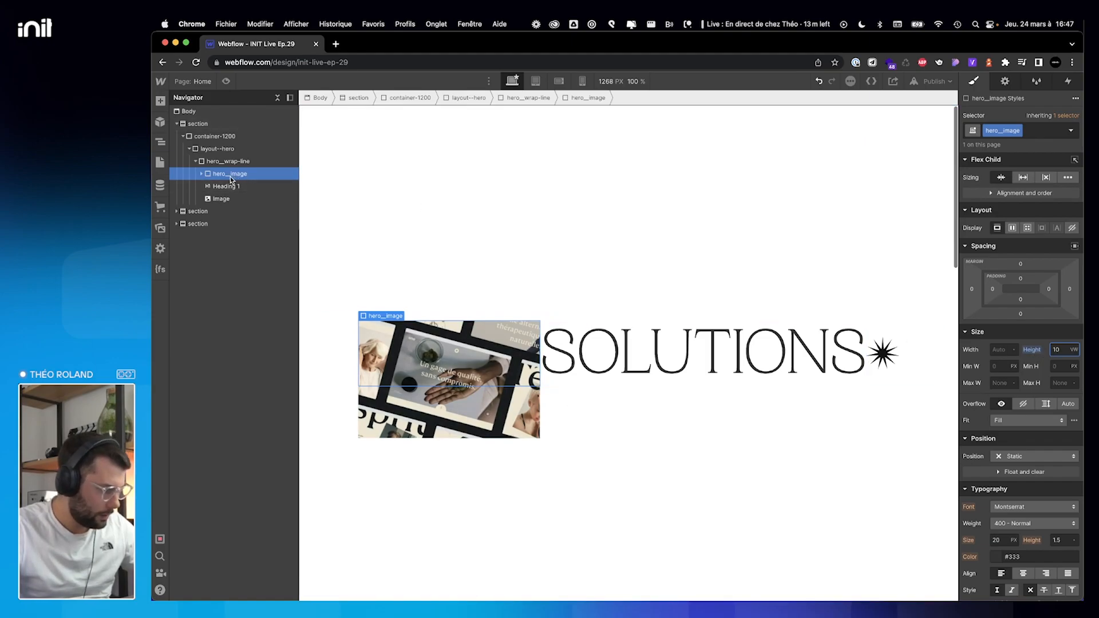
click(201, 174)
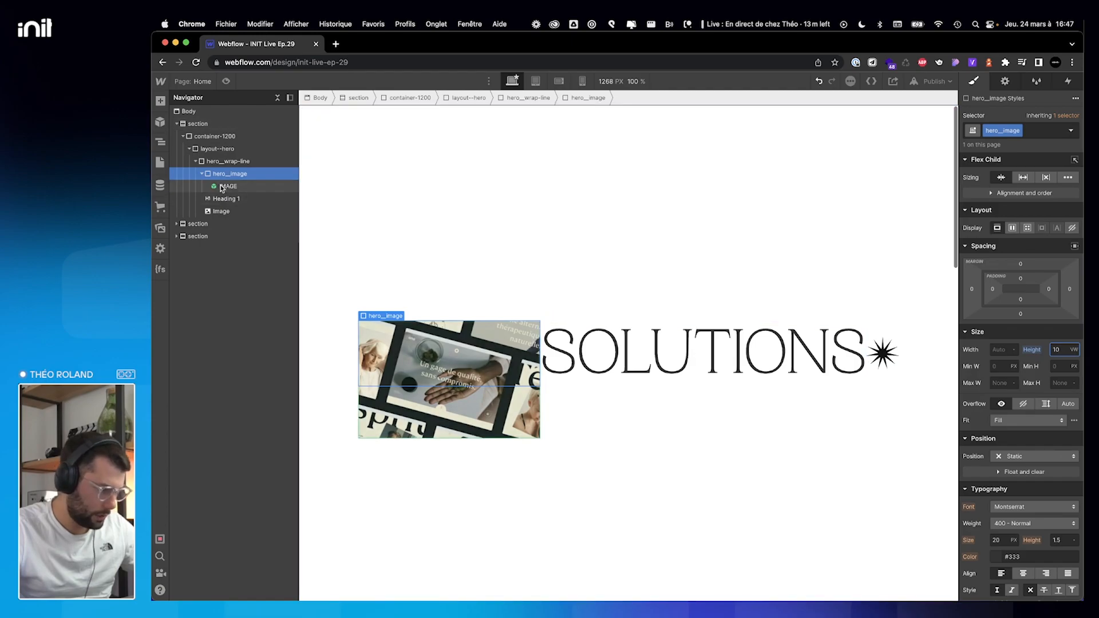
double_click(229, 186)
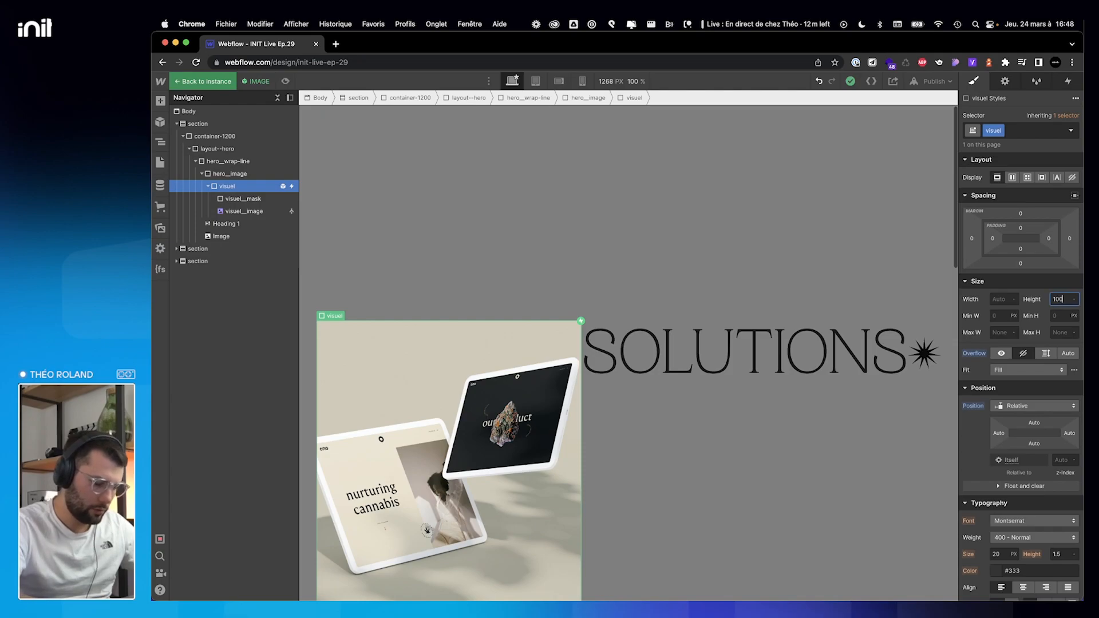
text(%)
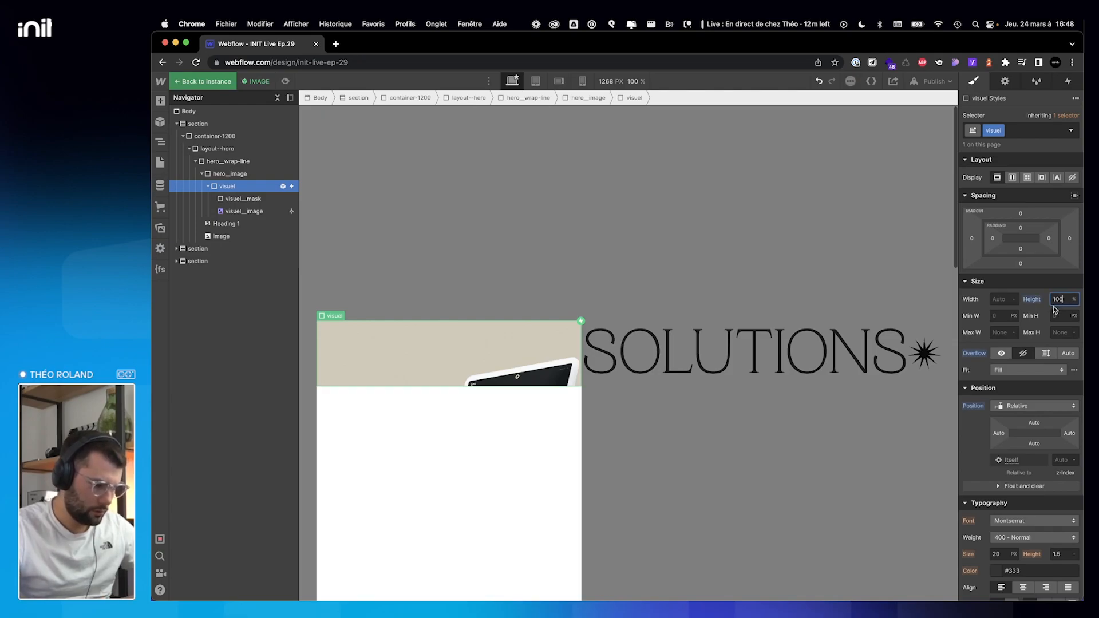
Check the styles of visuel, visuel__mask and visuel__image in the symbol, and preview the hero on the page.
click(243, 199)
click(241, 212)
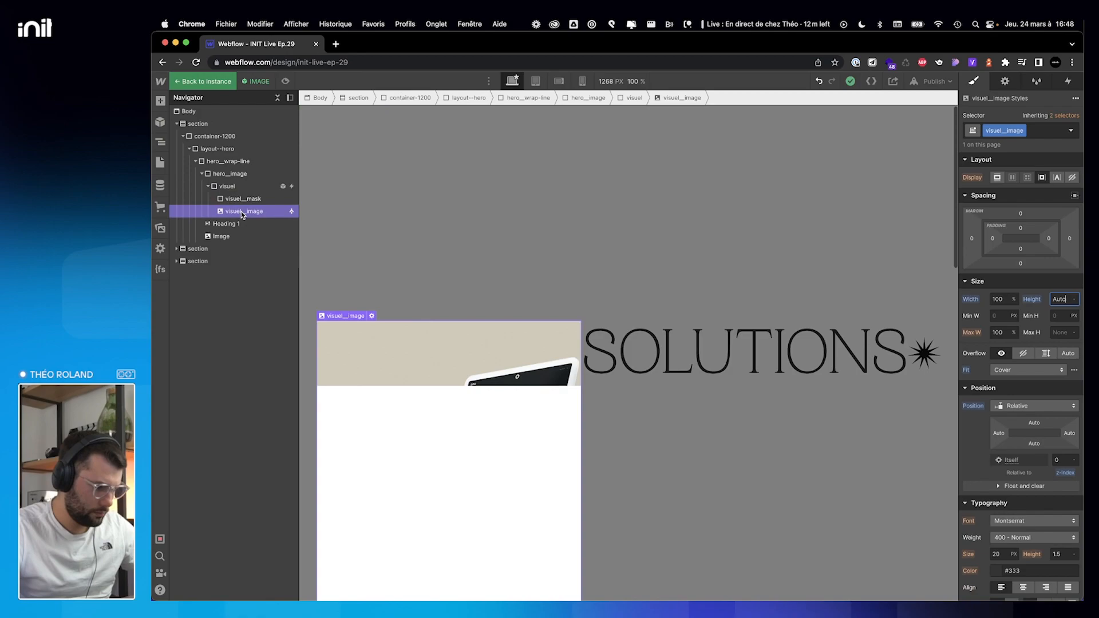
click(243, 198)
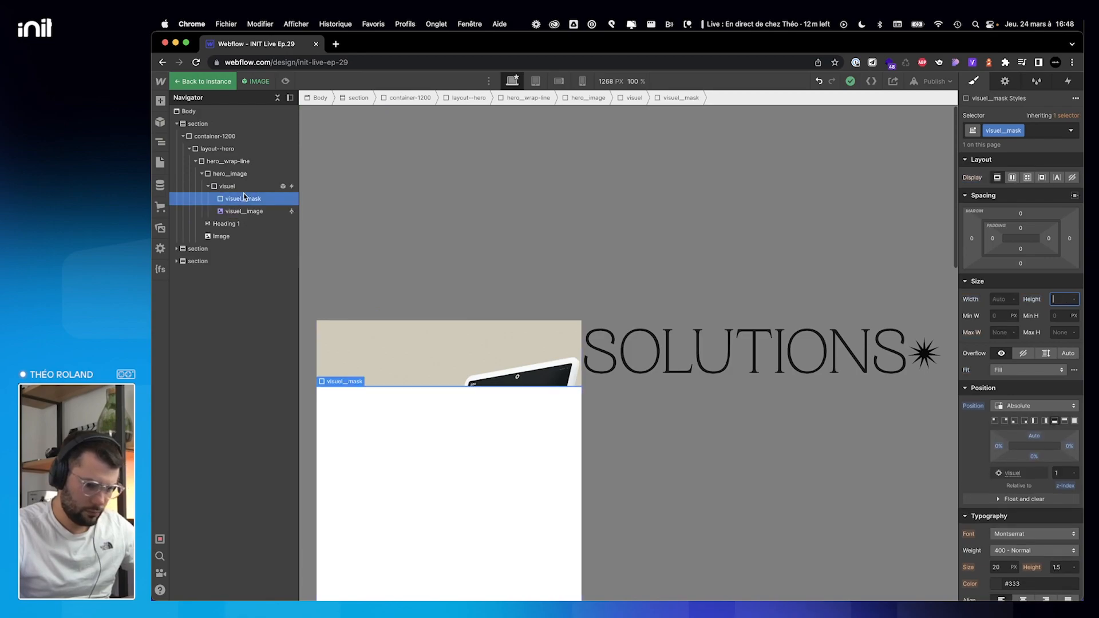
click(243, 189)
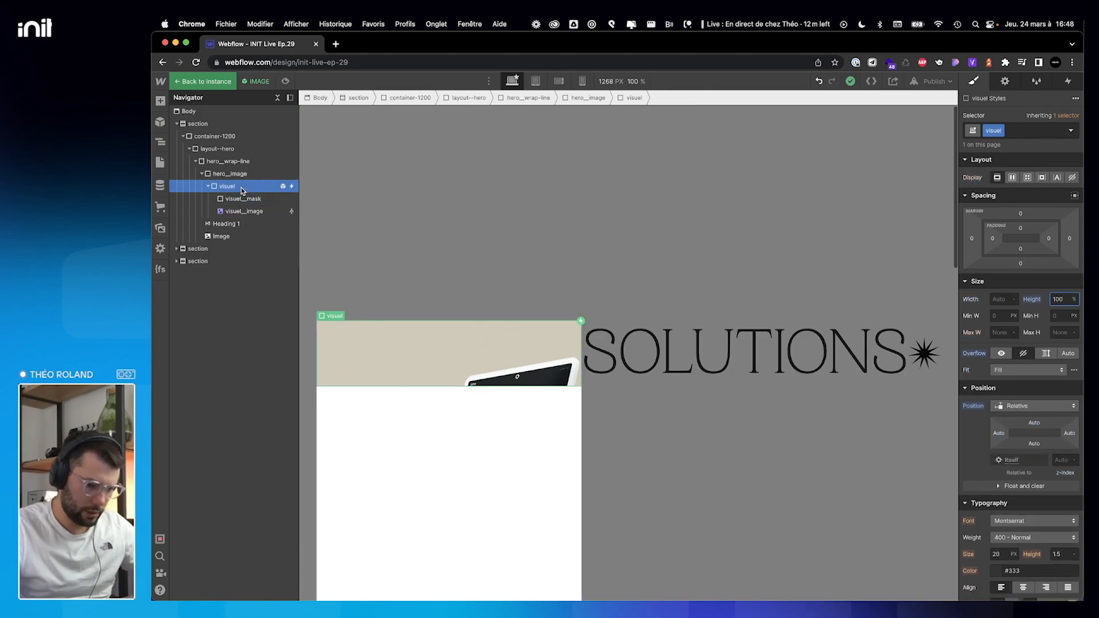
click(243, 198)
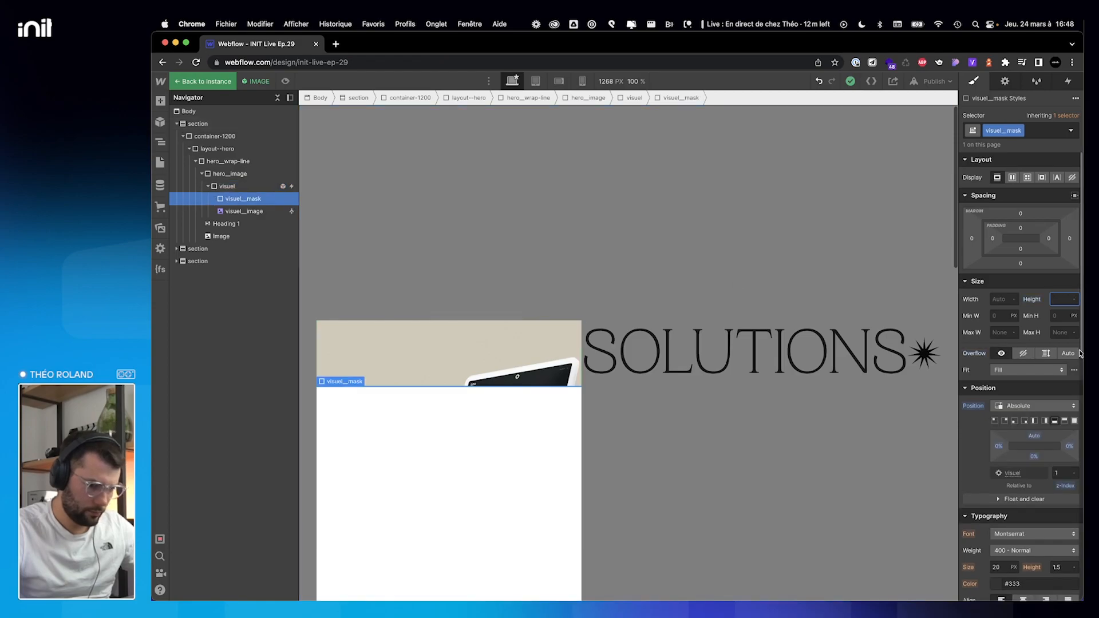
click(222, 187)
click(191, 83)
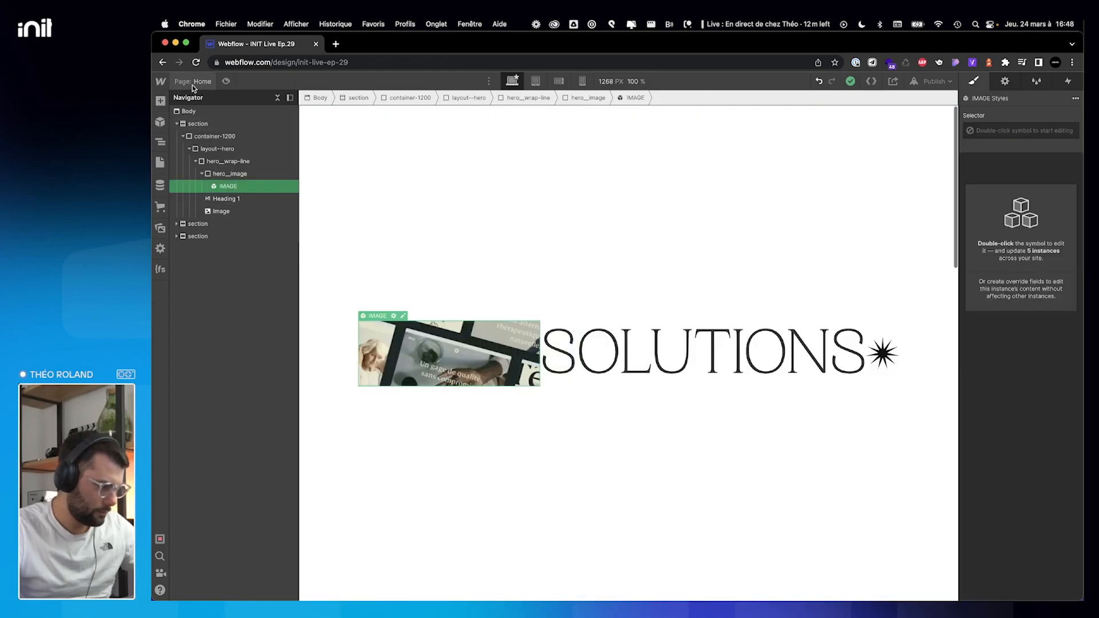
click(226, 82)
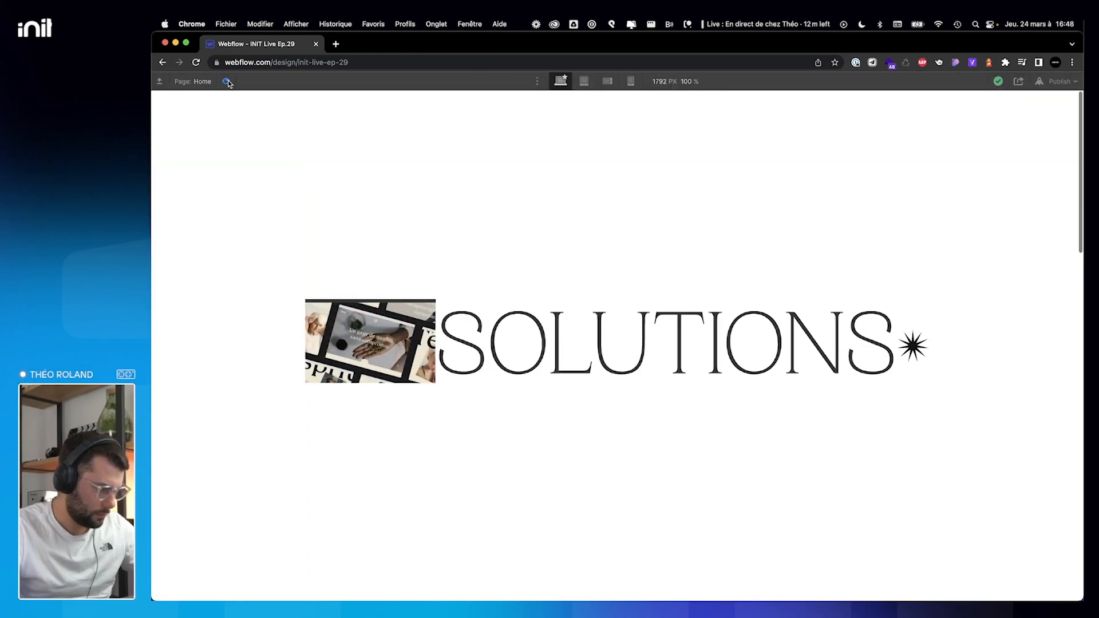
click(227, 81)
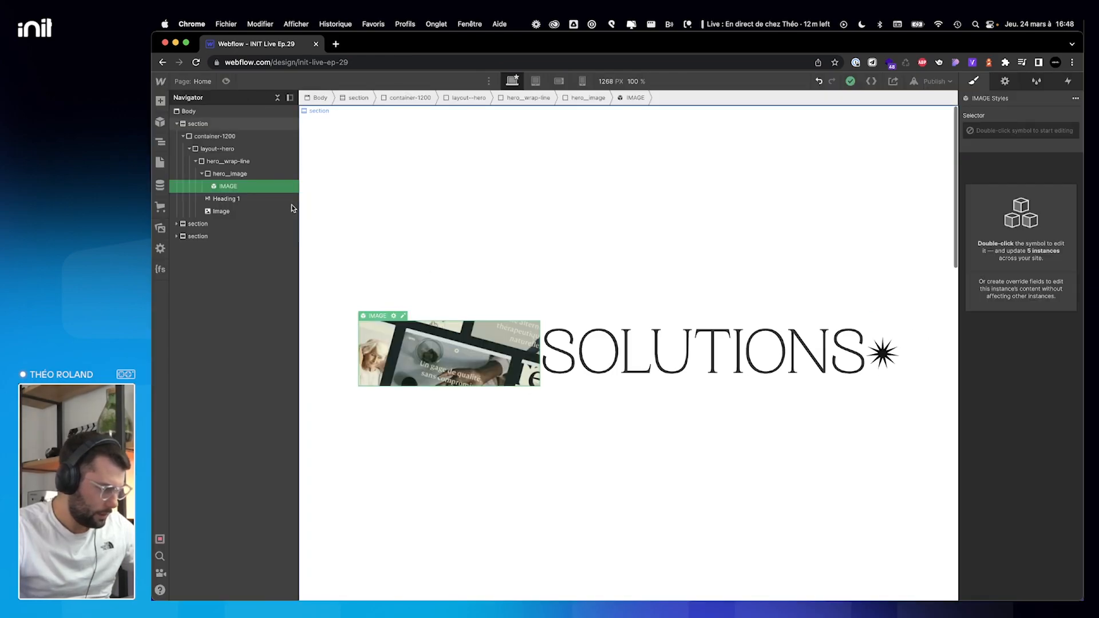
Compare the hero line's image and heading with the SOLUTIONS row on the ulys.design reference page.
scroll(442, 316, down, 8)
scroll(442, 316, down, 8)
scroll(442, 316, up, 12)
scroll(443, 316, up, 2)
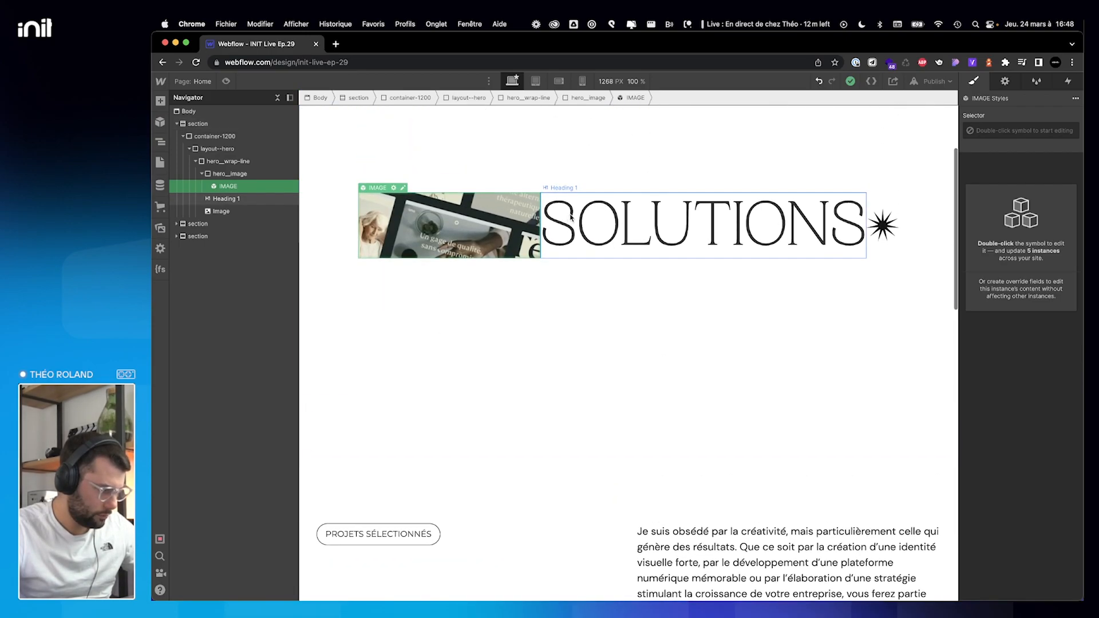
click(241, 174)
key(ctrl+Right)
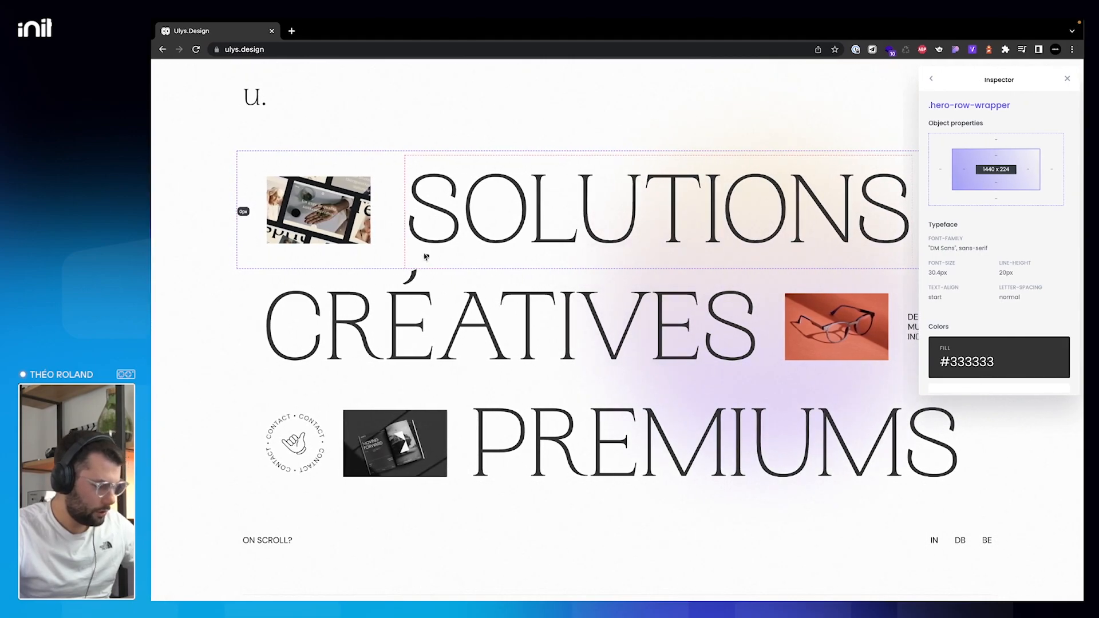
key(ctrl+Left)
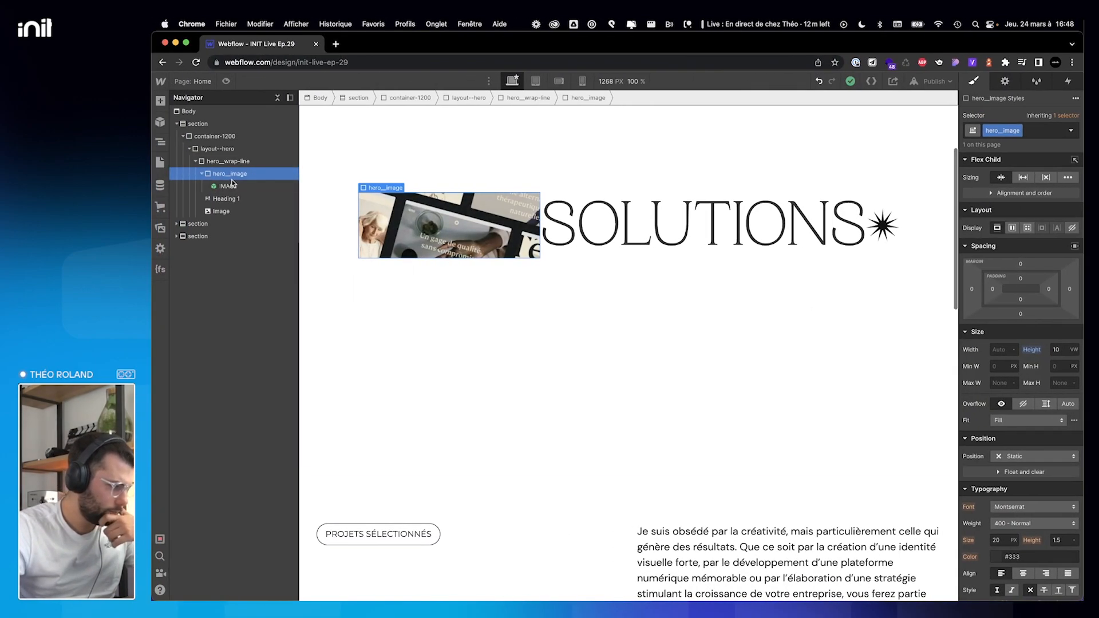
Examine the image settings of visuel__image in the IMAGE symbol and the image override of its hero instance.
double_click(364, 200)
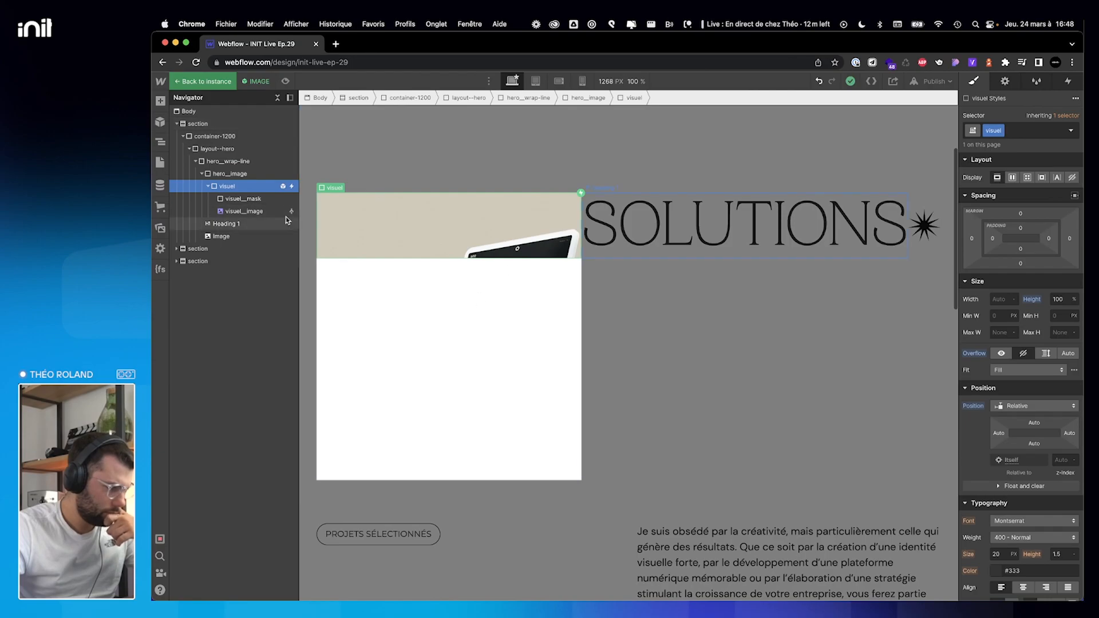
click(243, 199)
click(245, 213)
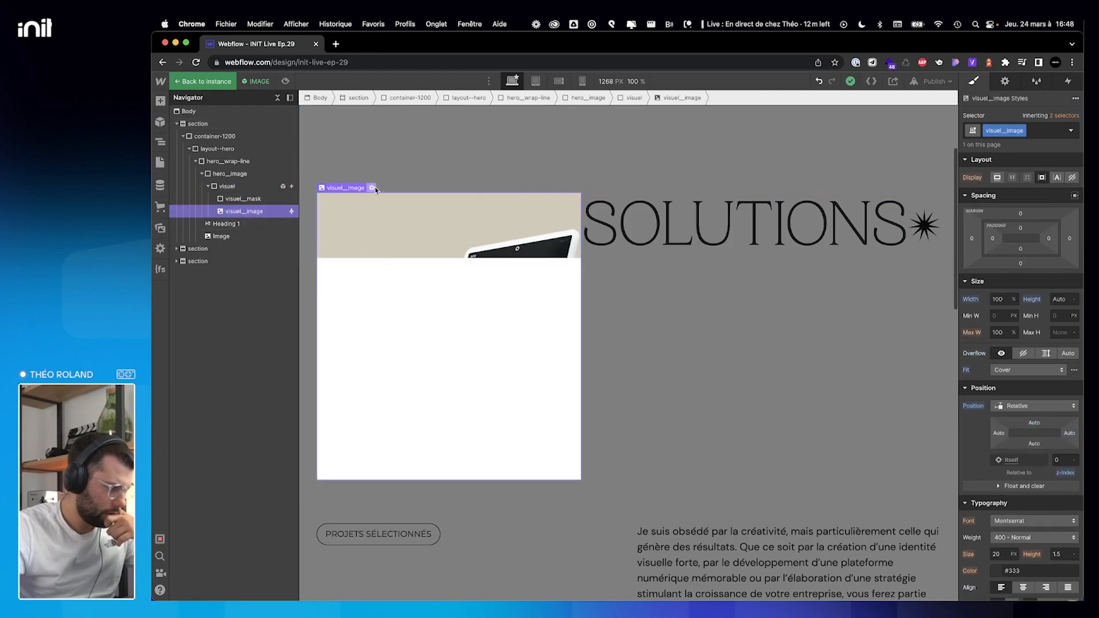
click(372, 188)
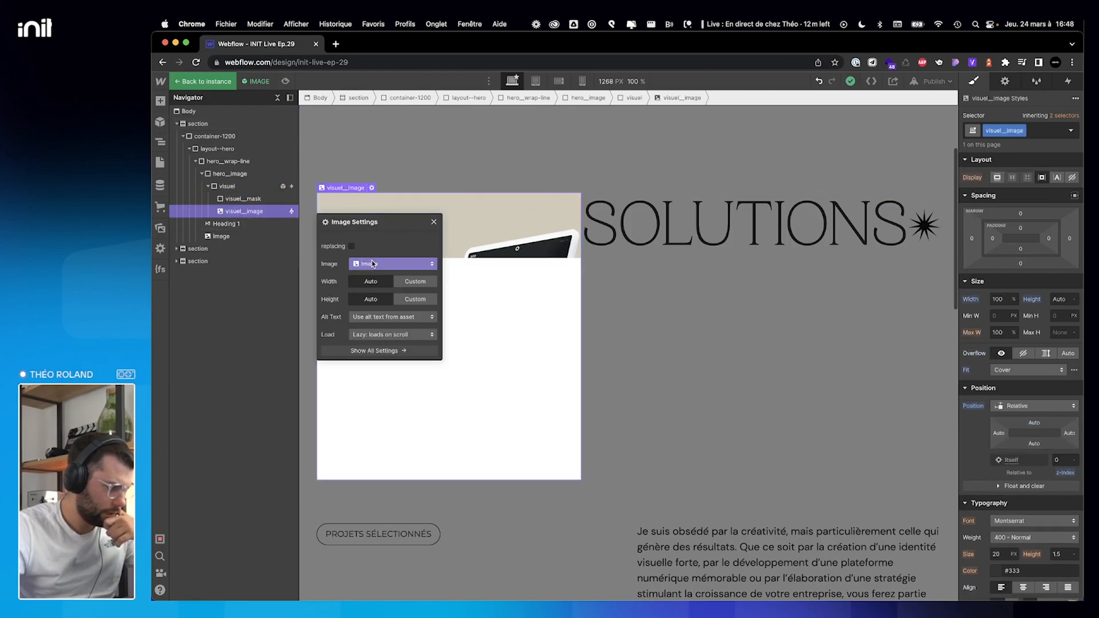
click(433, 223)
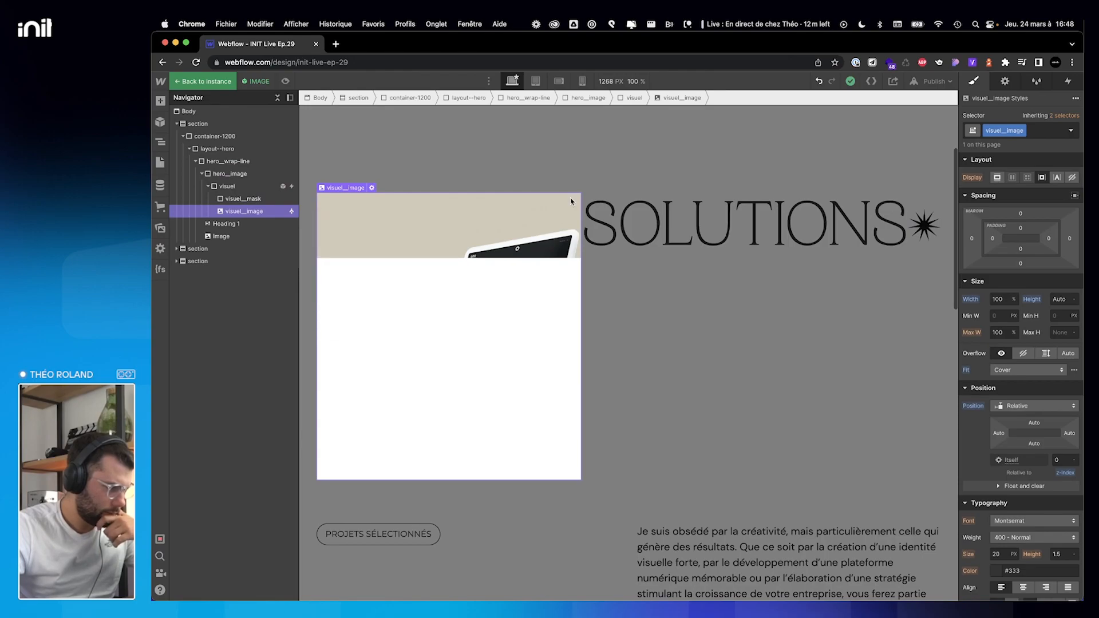
click(1015, 87)
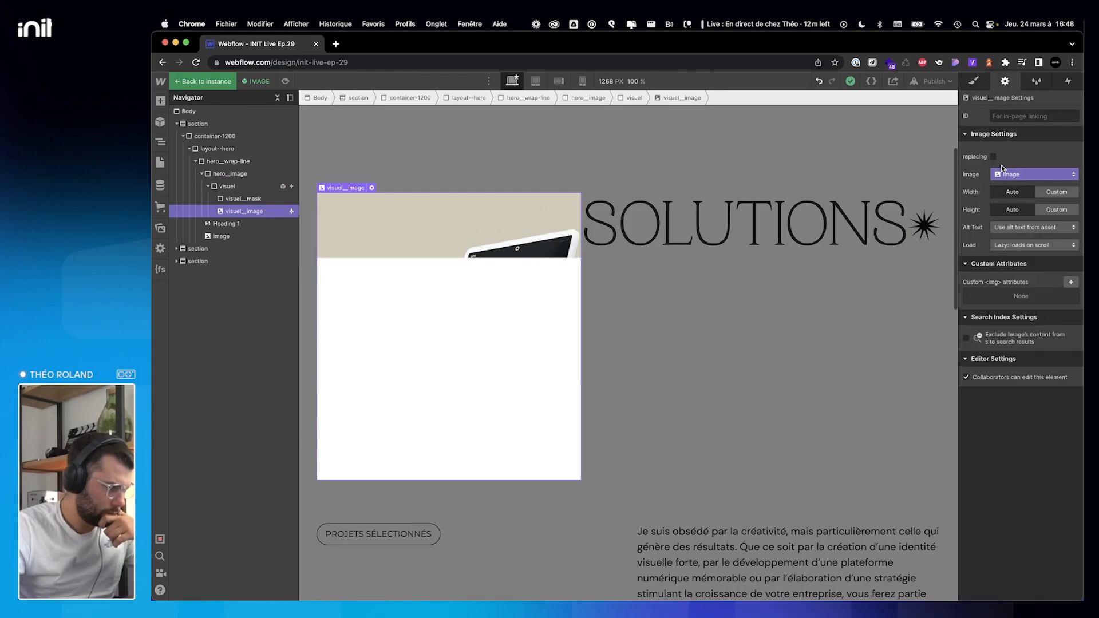
click(203, 81)
scroll(407, 324, down, 4)
scroll(408, 324, up, 4)
click(394, 194)
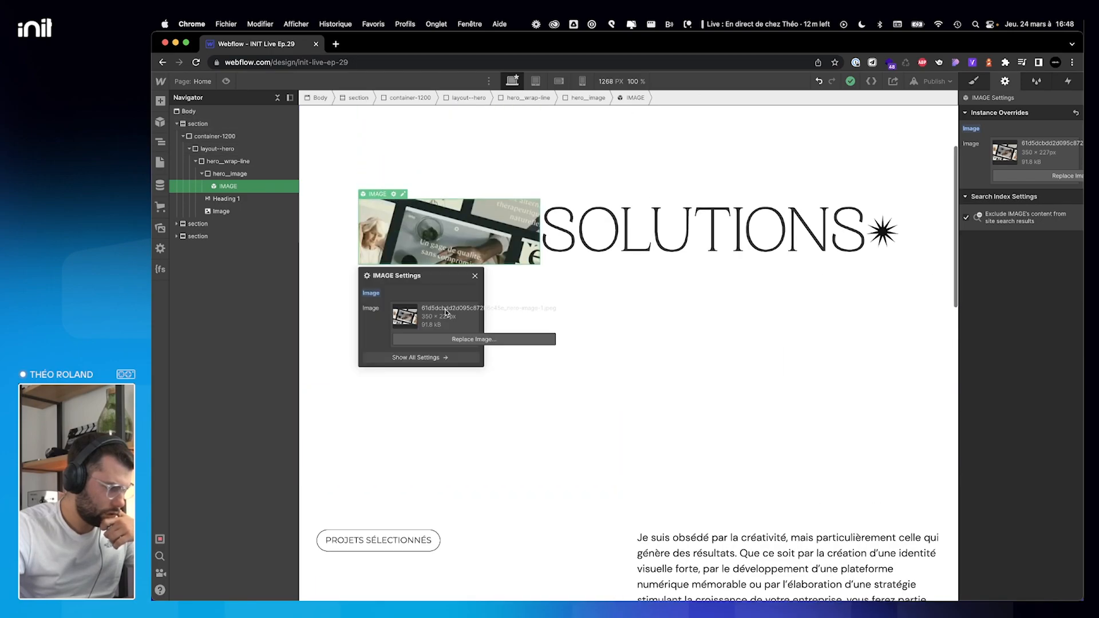
click(450, 338)
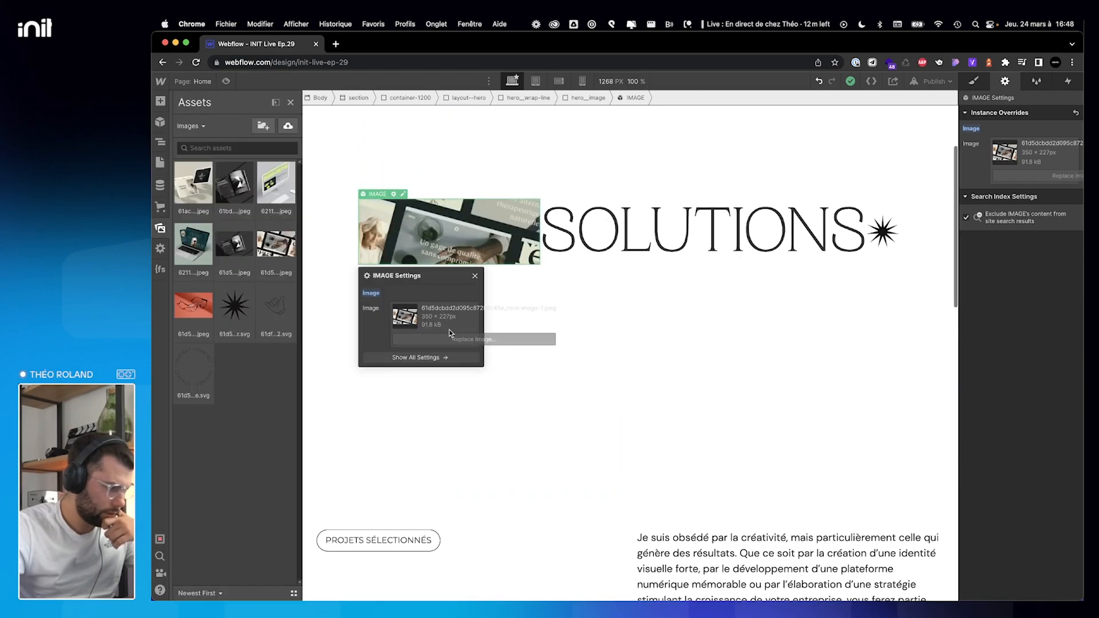
click(409, 174)
In the IMAGE symbol, set the width of visuel to 100% and the height of visuel__image to 100%, and check the page.
click(222, 186)
double_click(224, 188)
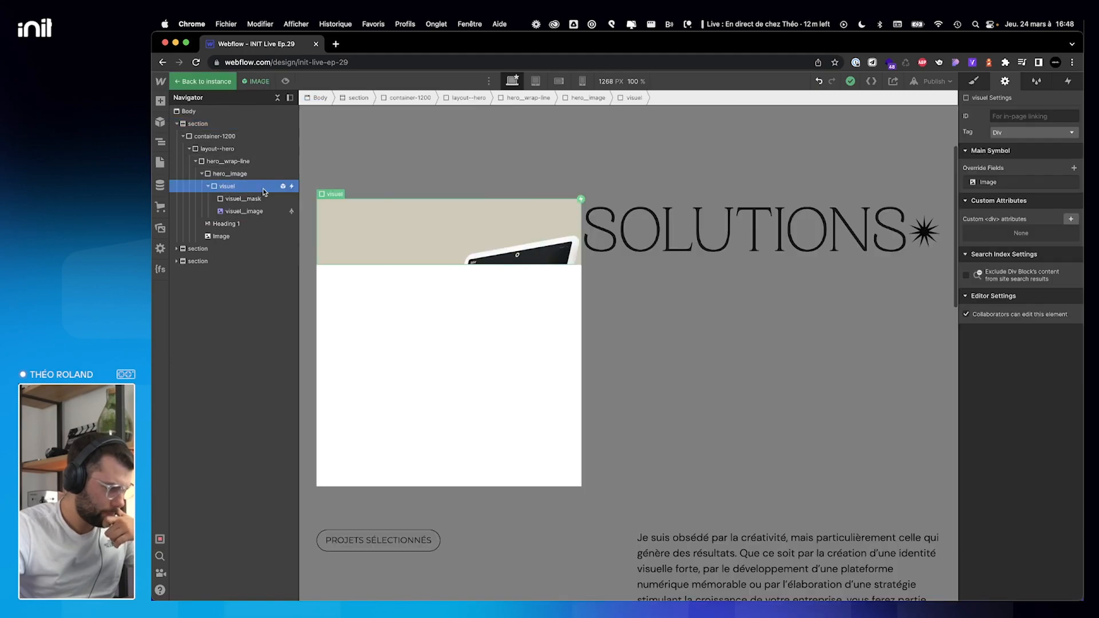
click(976, 86)
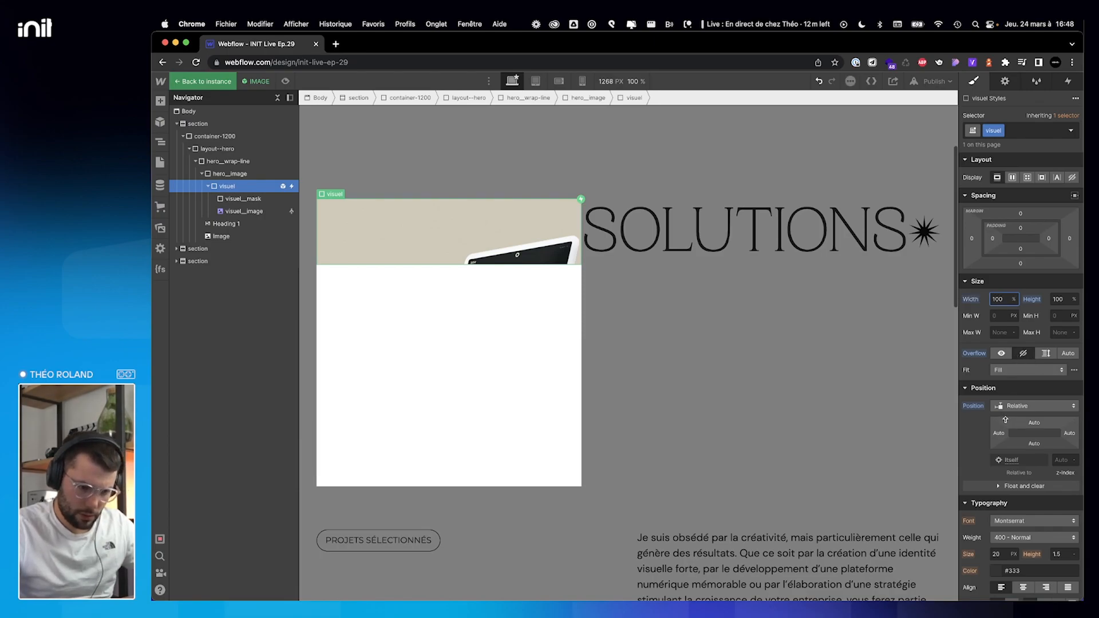
click(237, 211)
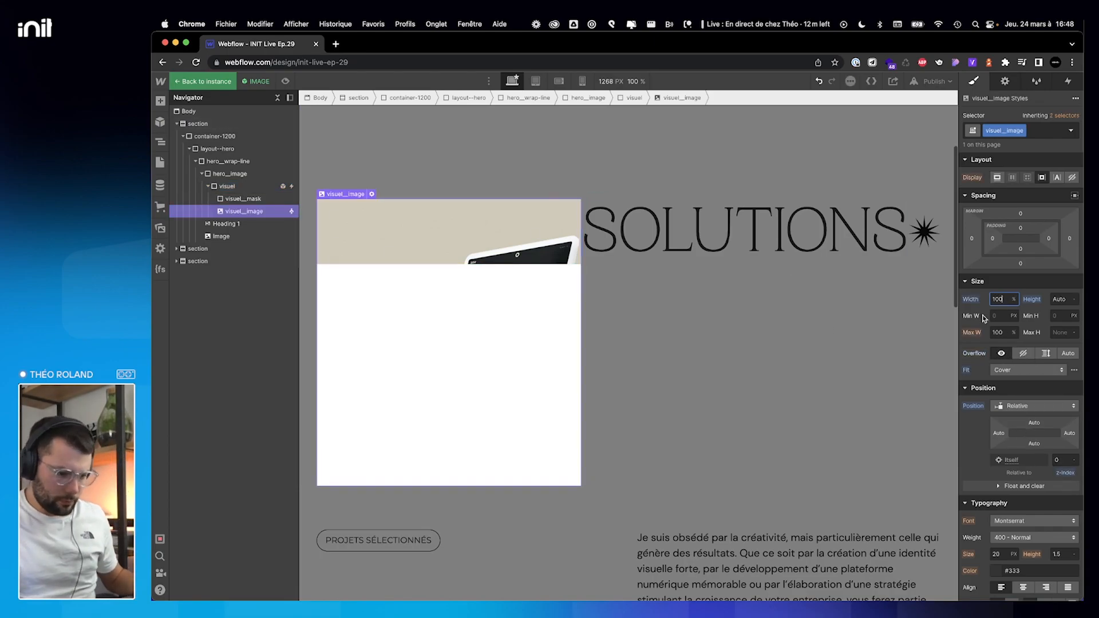
click(1055, 299)
text(100)
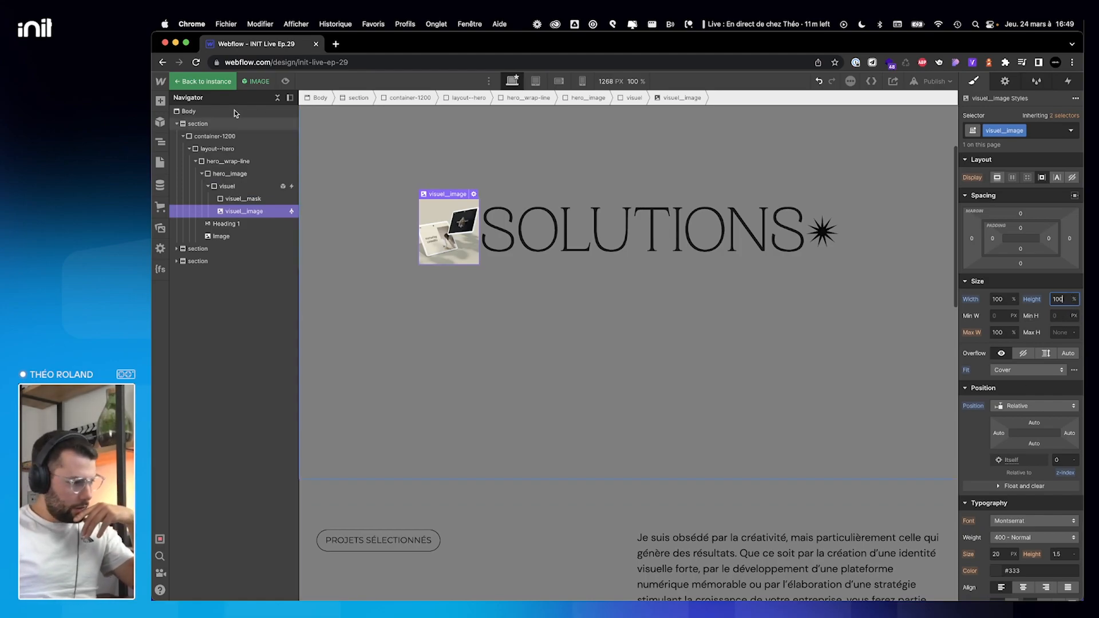
click(202, 81)
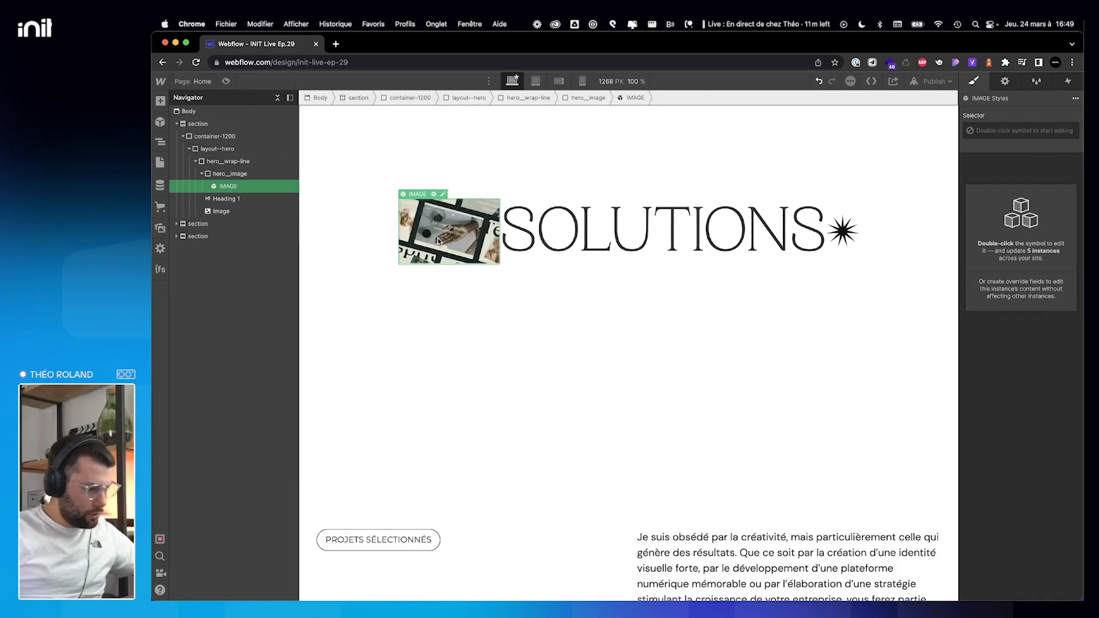
scroll(429, 235, down, 10)
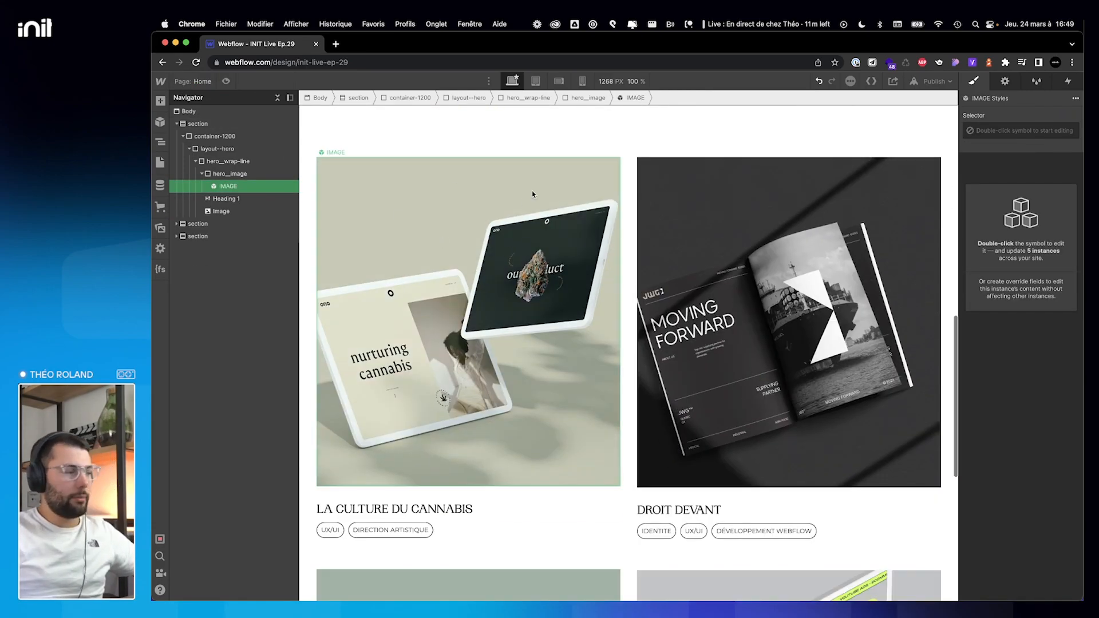
scroll(532, 196, up, 6)
scroll(533, 194, up, 6)
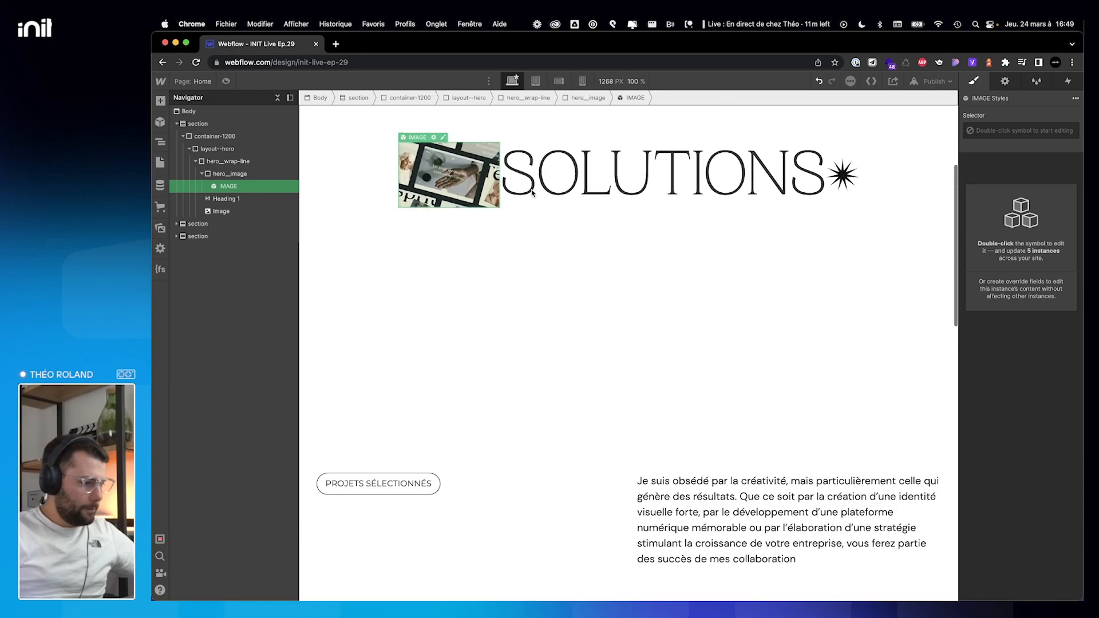
Add another div block as the last child of hero__wrap-line.
click(516, 301)
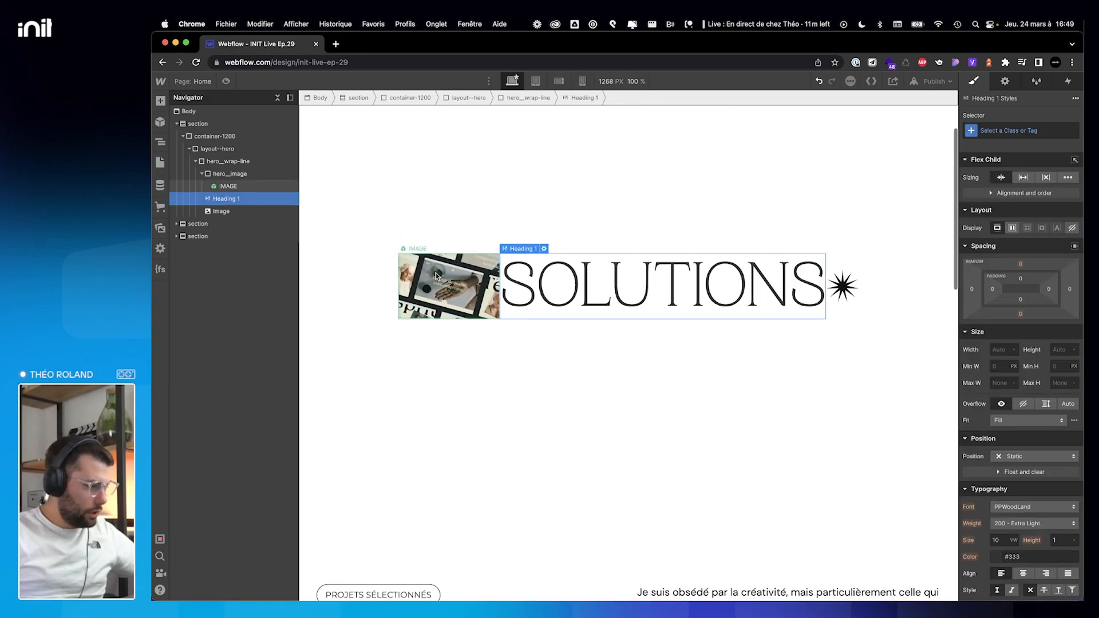
click(202, 174)
click(215, 174)
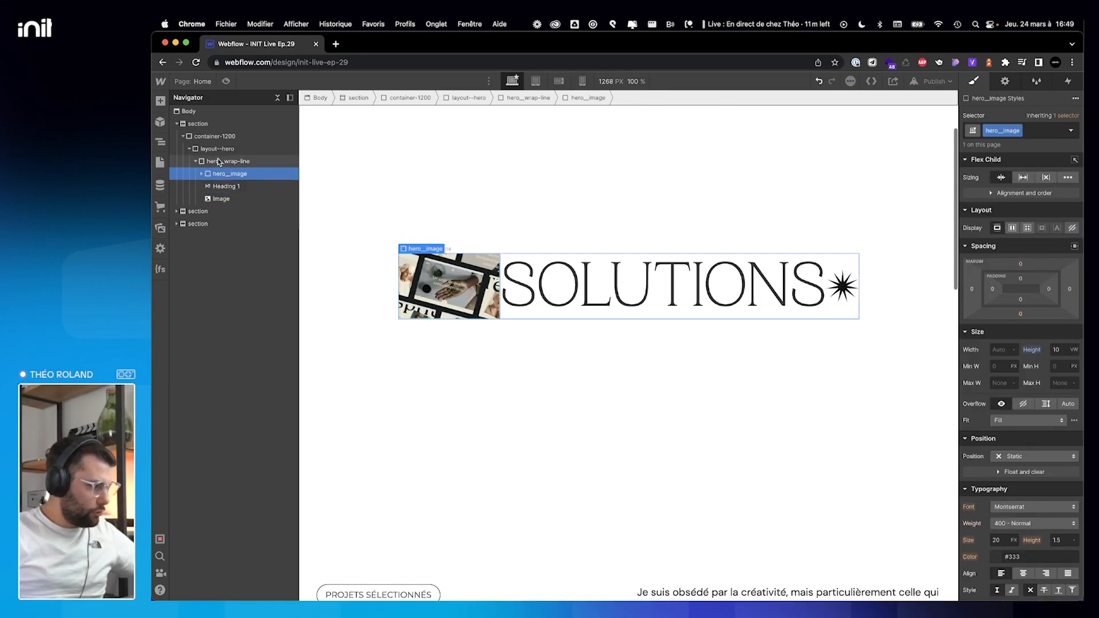
click(218, 162)
key(super+e)
text(div)
key(Return)
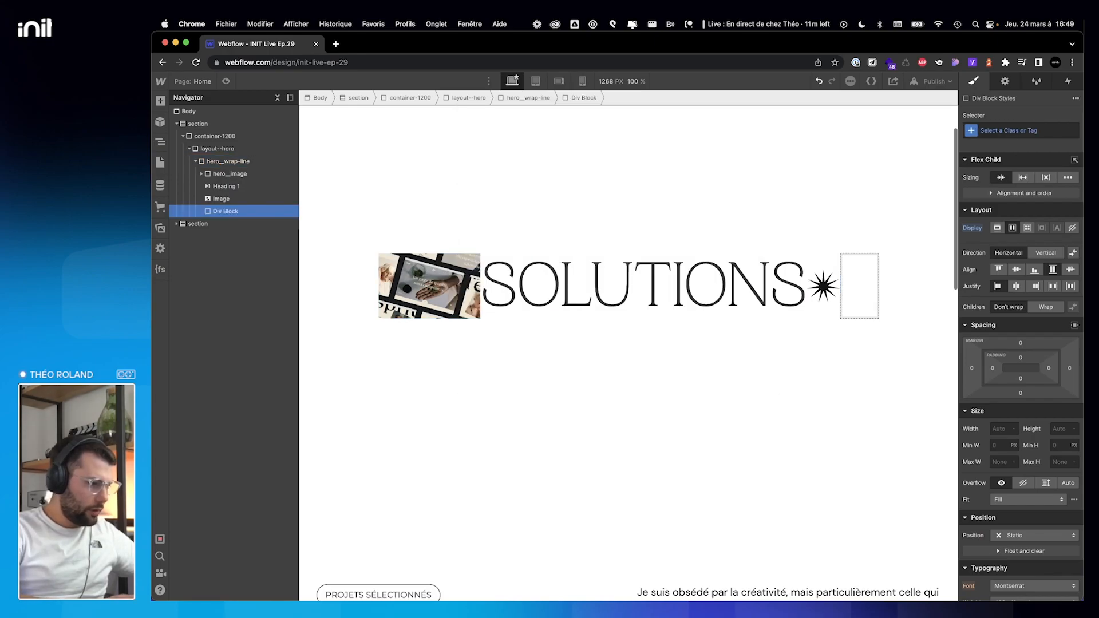
Give the new div block the class hero__titre and move Heading 1 inside it.
click(1046, 127)
text(hero__titre)
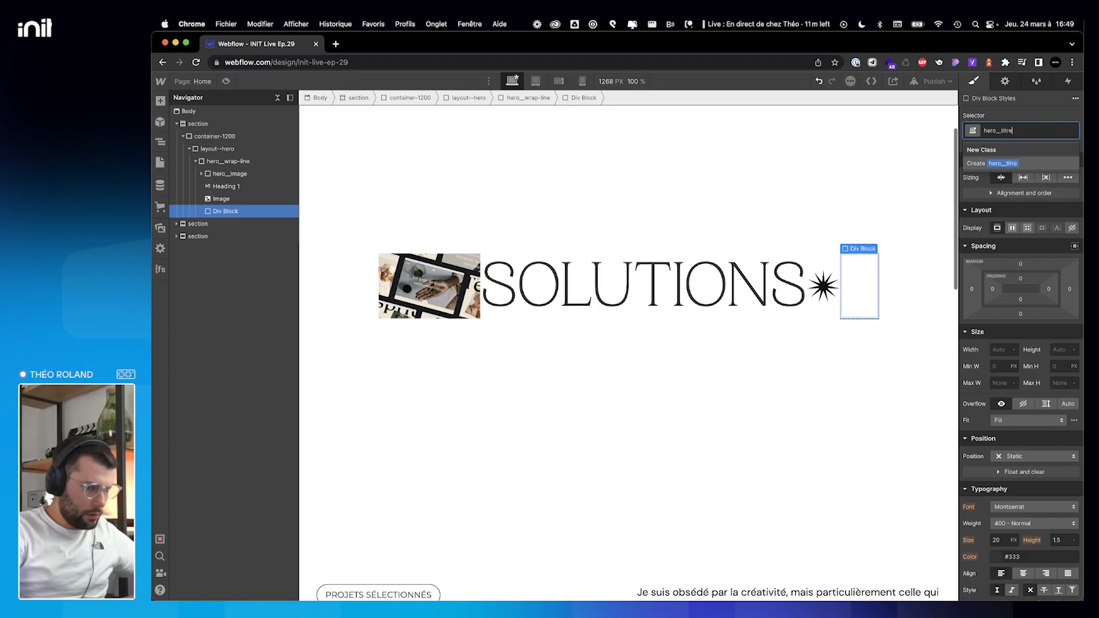
key(Return)
mouse_move(227, 187)
mouse_down()
mouse_move(223, 210)
mouse_move(222, 175)
mouse_up()
Add another div block at the end of hero__wrap-line and give it the class hero__graphic.
click(222, 162)
key(super+e)
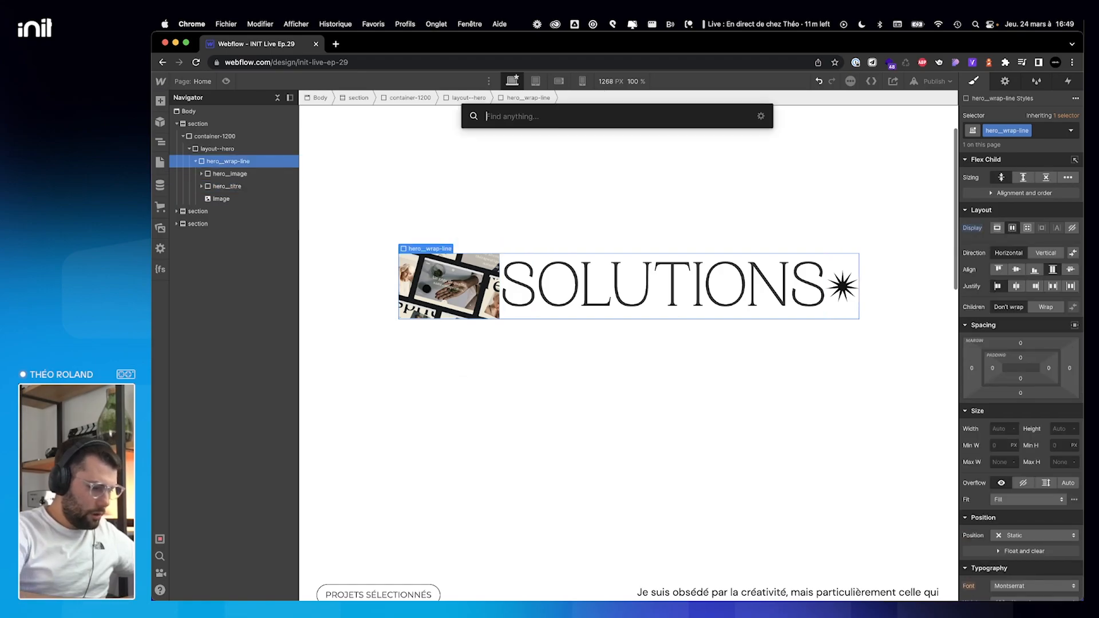
text(div)
key(Return)
key(super+Return)
text(hero__)
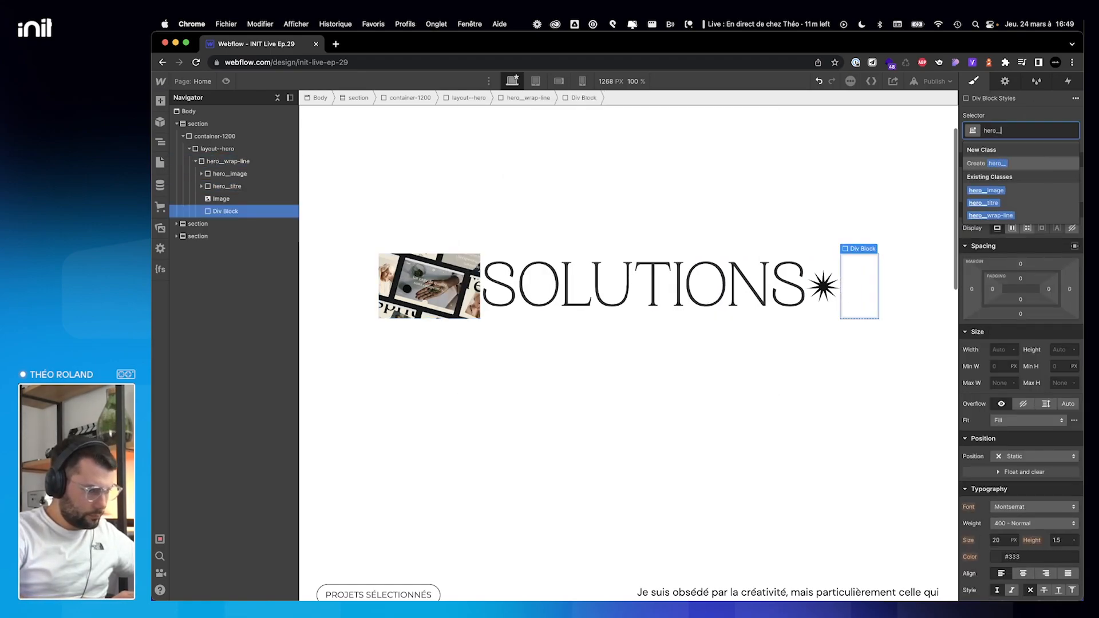
text(gra)
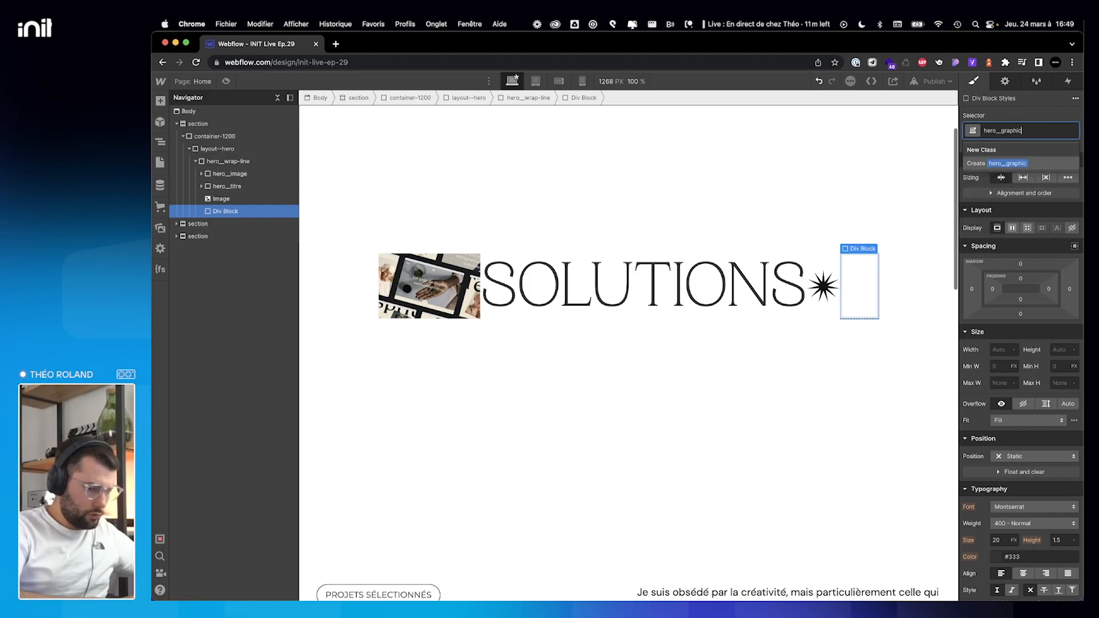
text(phic)
key(Return)
Move the star image into hero__graphic and align the children of hero__wrap-line to the center.
click(225, 200)
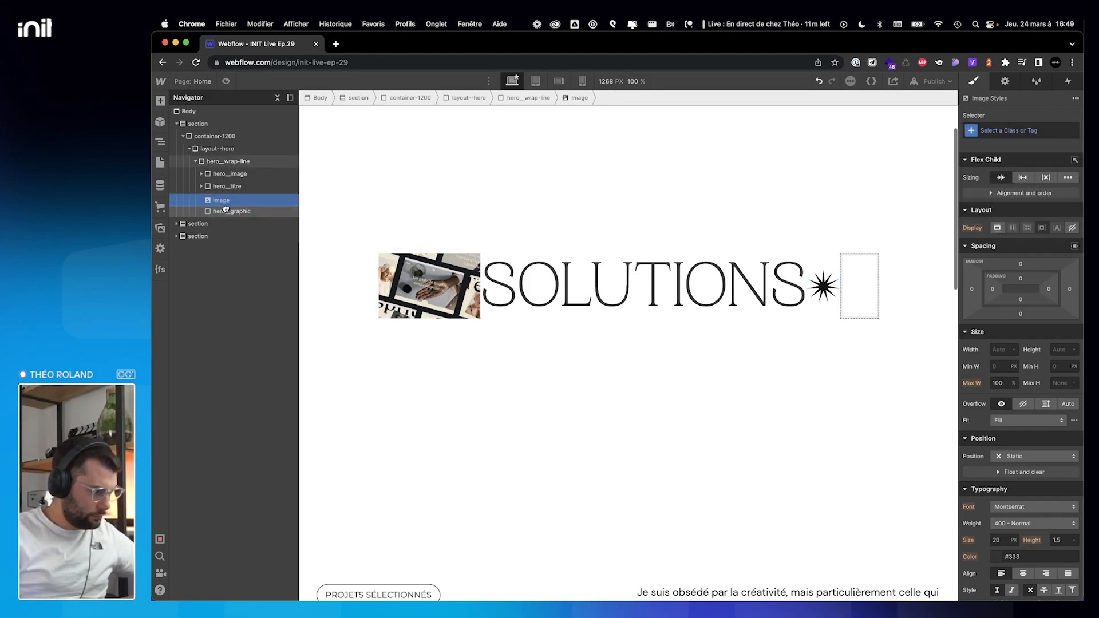
drag(225, 209, 226, 211)
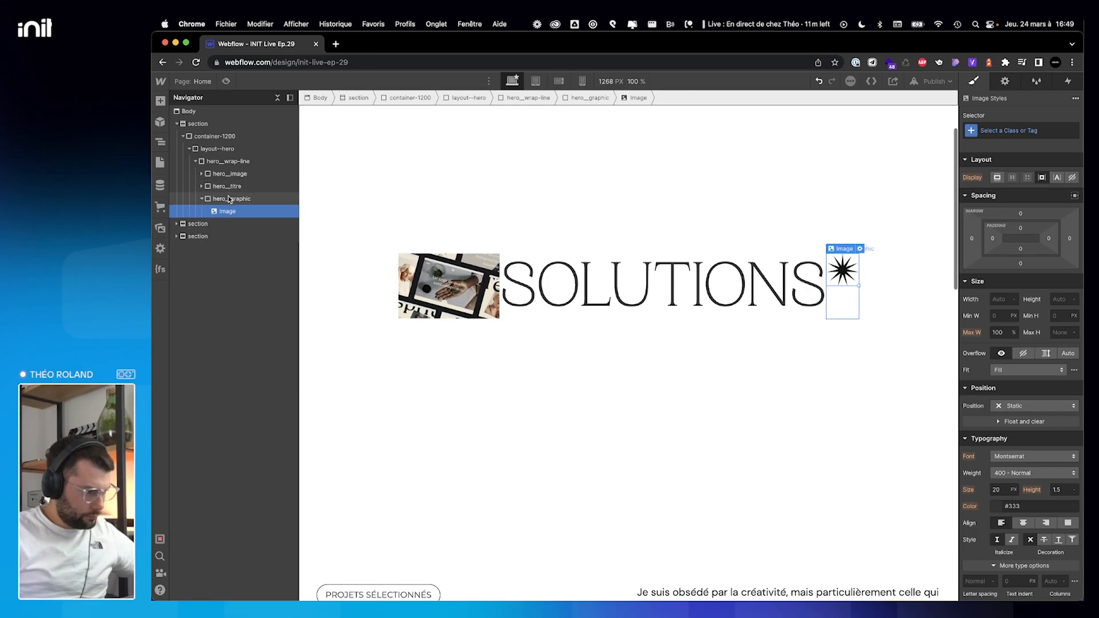
click(229, 199)
click(229, 161)
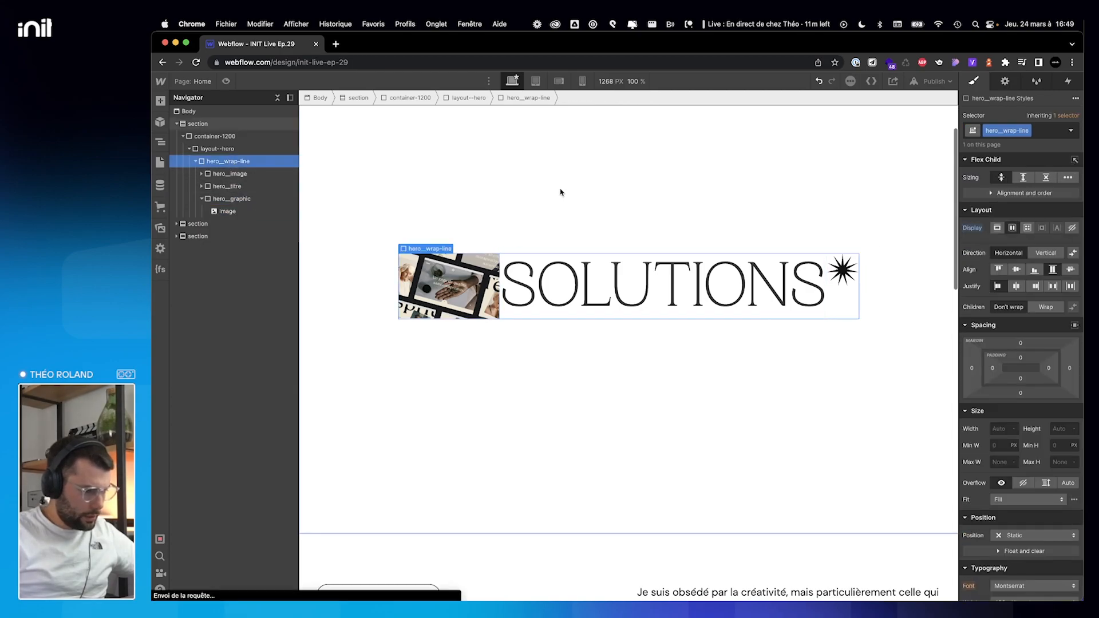
click(1017, 269)
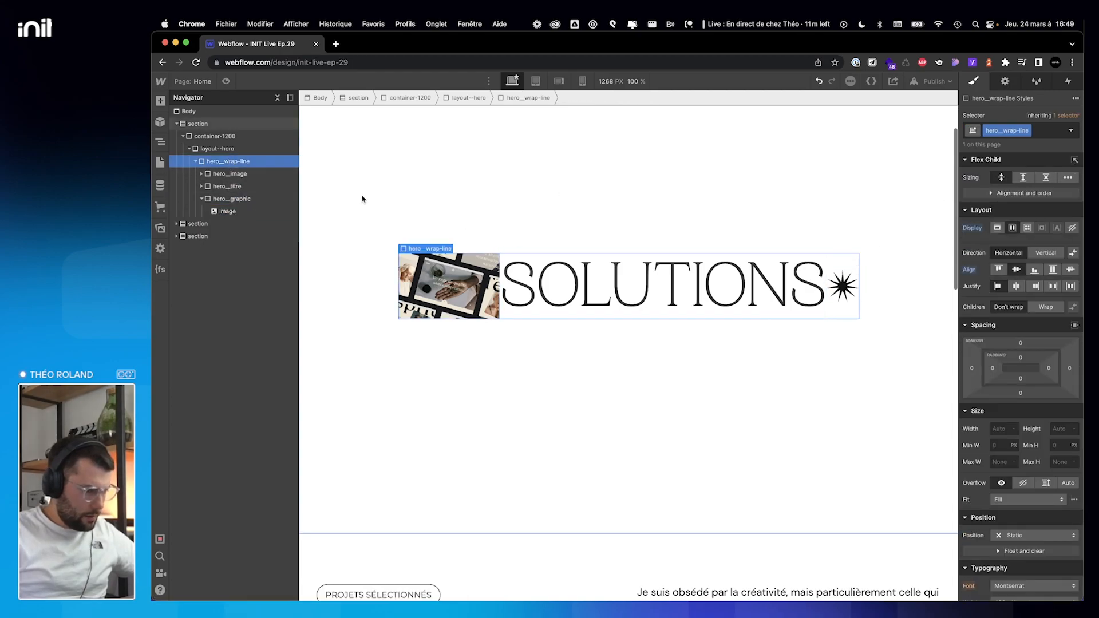
Set the left and right padding to 32 px on hero__titre and hero__image, and to 16 px on hero__graphic.
click(256, 185)
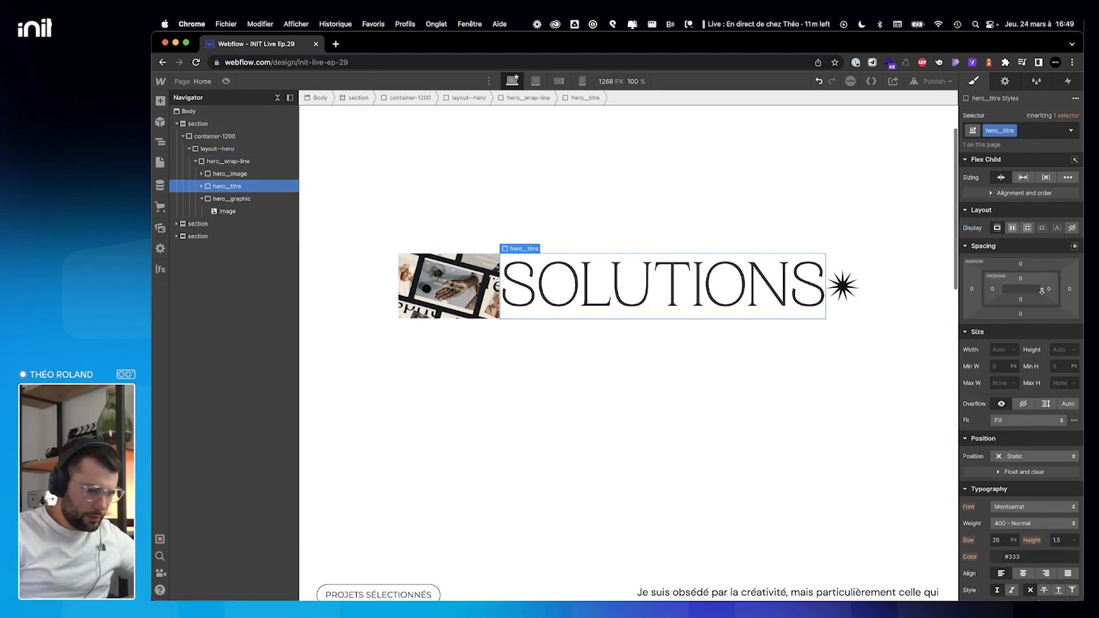
drag(994, 291, 1010, 289)
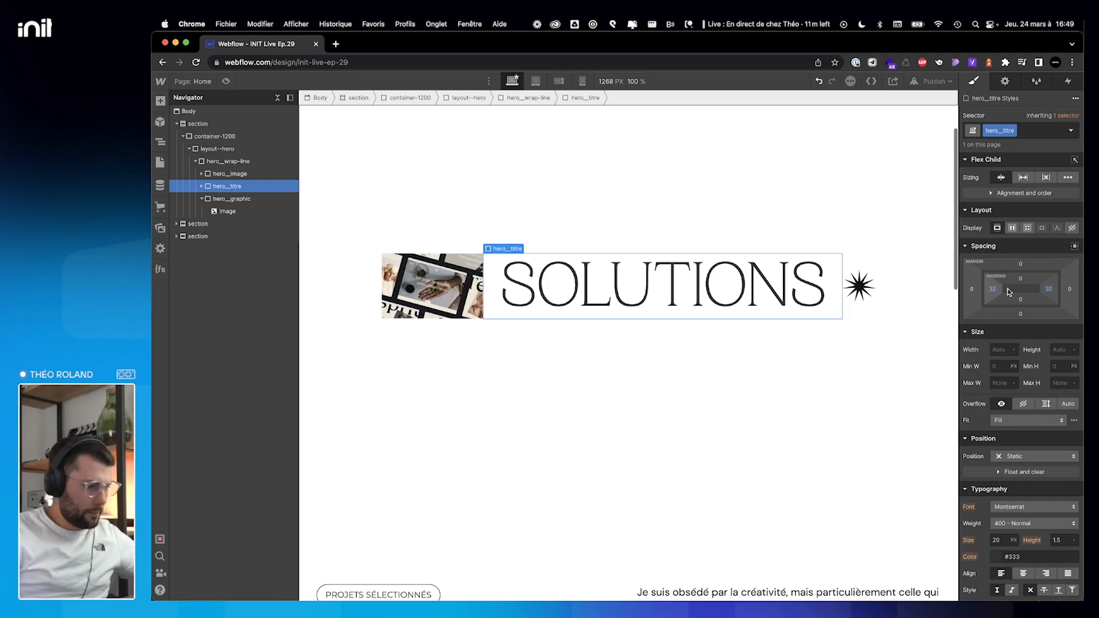
click(474, 305)
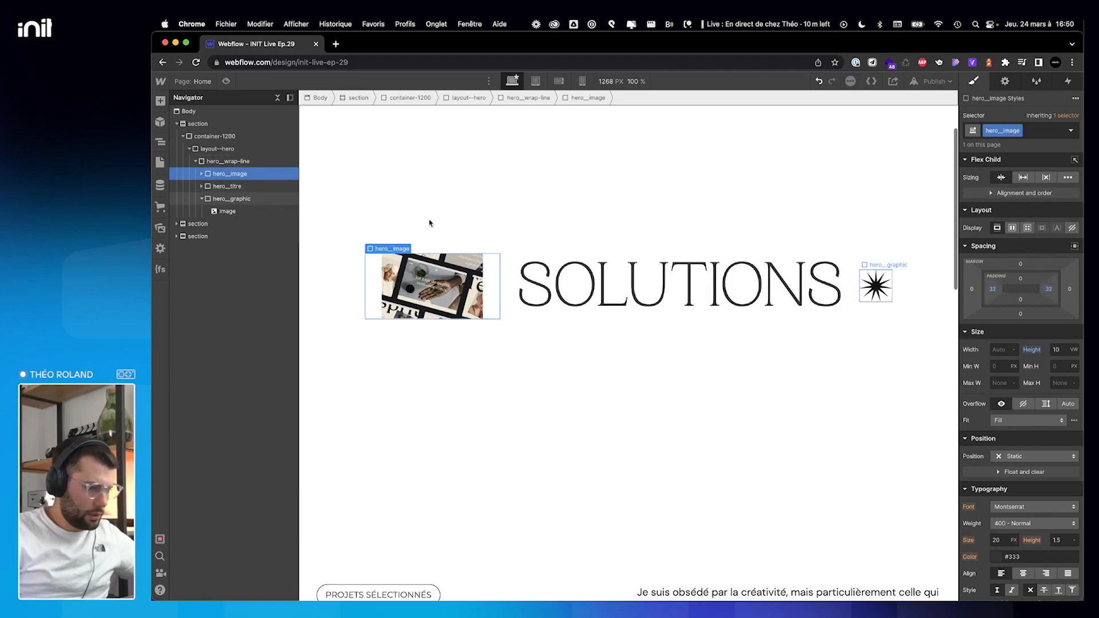
click(877, 286)
drag(994, 292, 1001, 289)
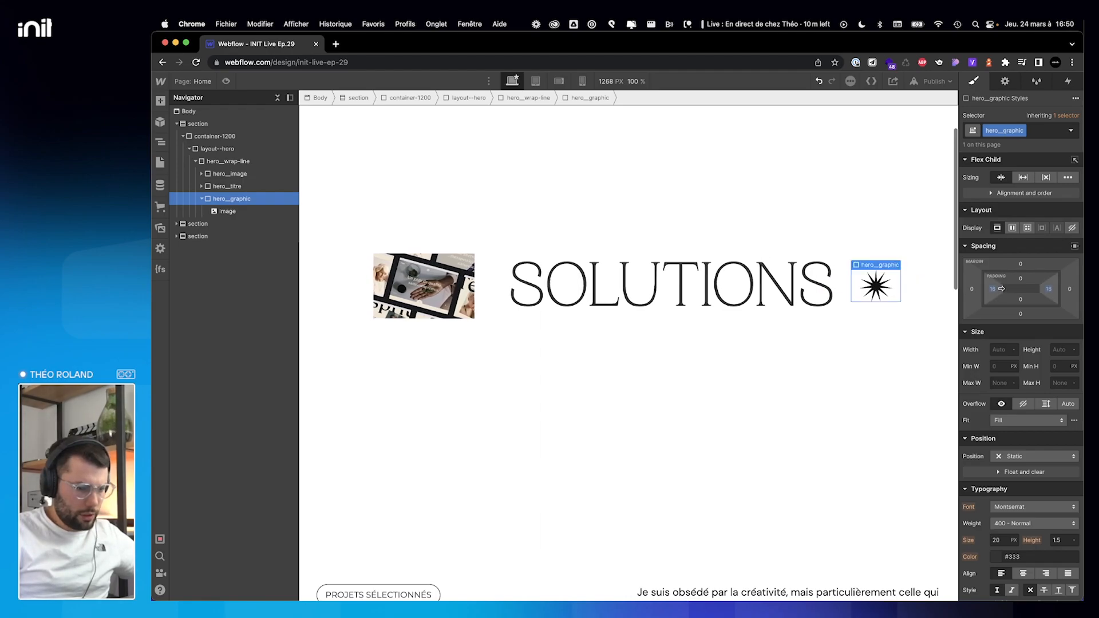
Compare the hero line with the reference page, preview it at full width, and examine the styles of hero__image, hero__wrap-line and container-1200.
key(ctrl+Right)
key(ctrl+Left)
click(226, 81)
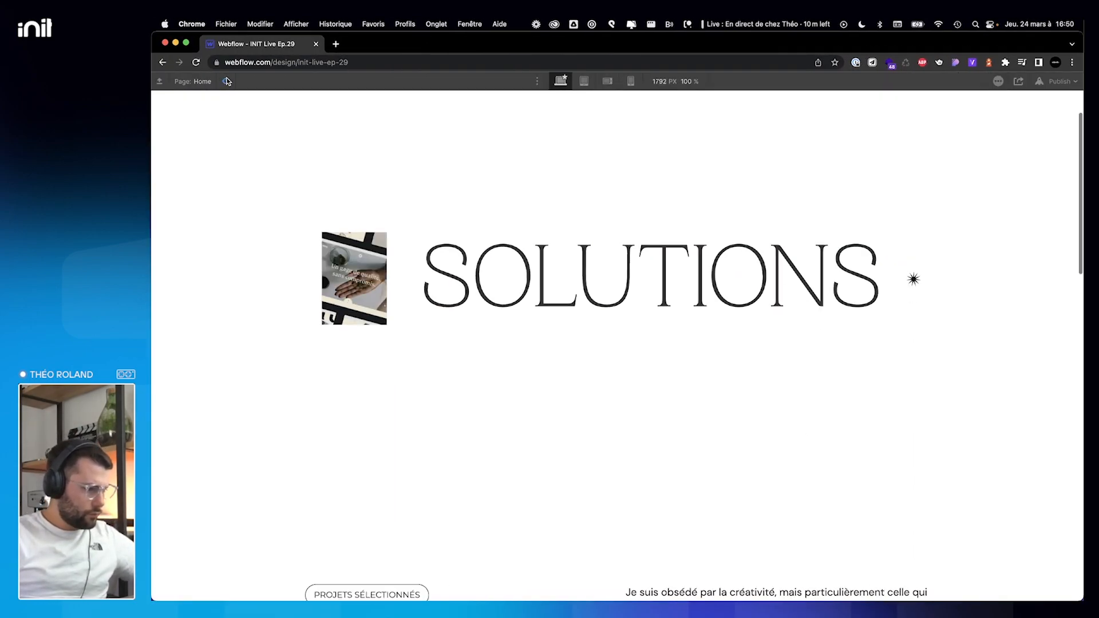
key(Escape)
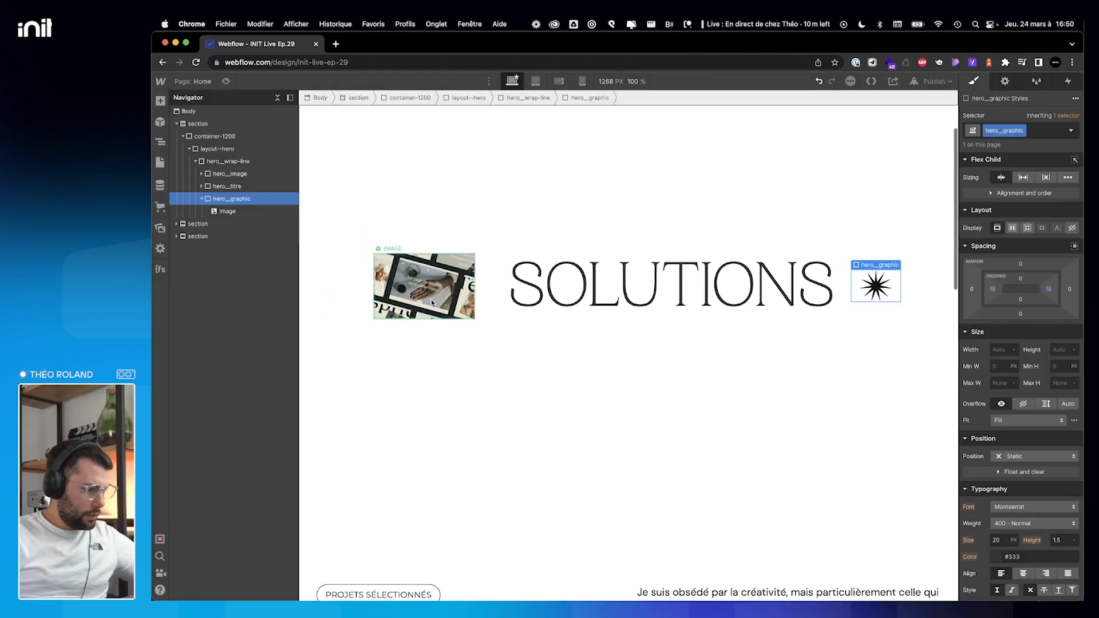
click(233, 174)
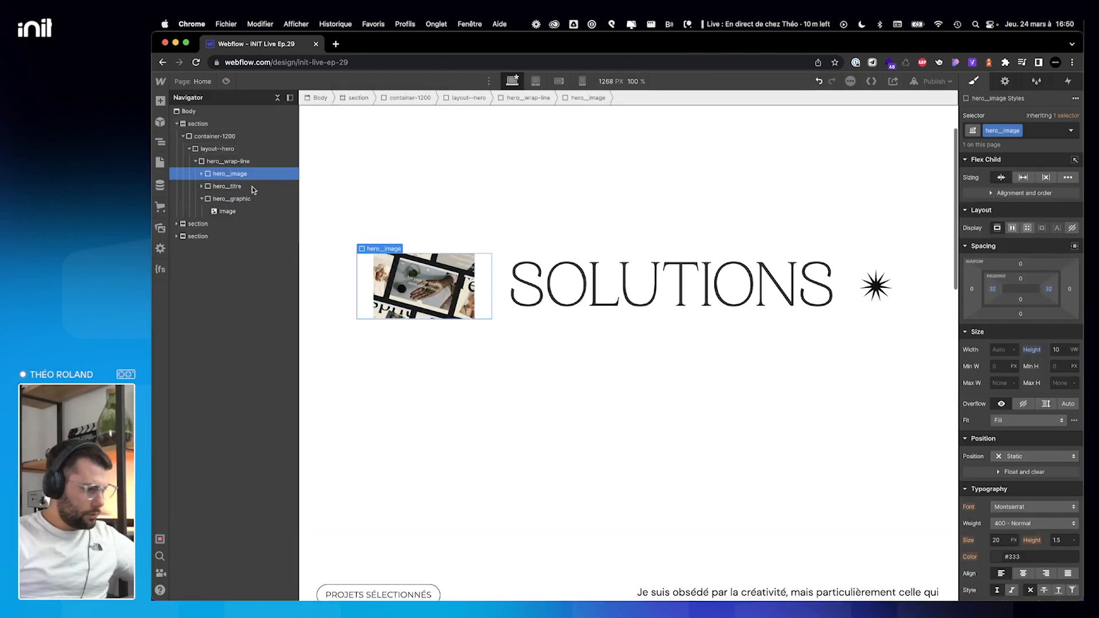
click(232, 162)
click(228, 137)
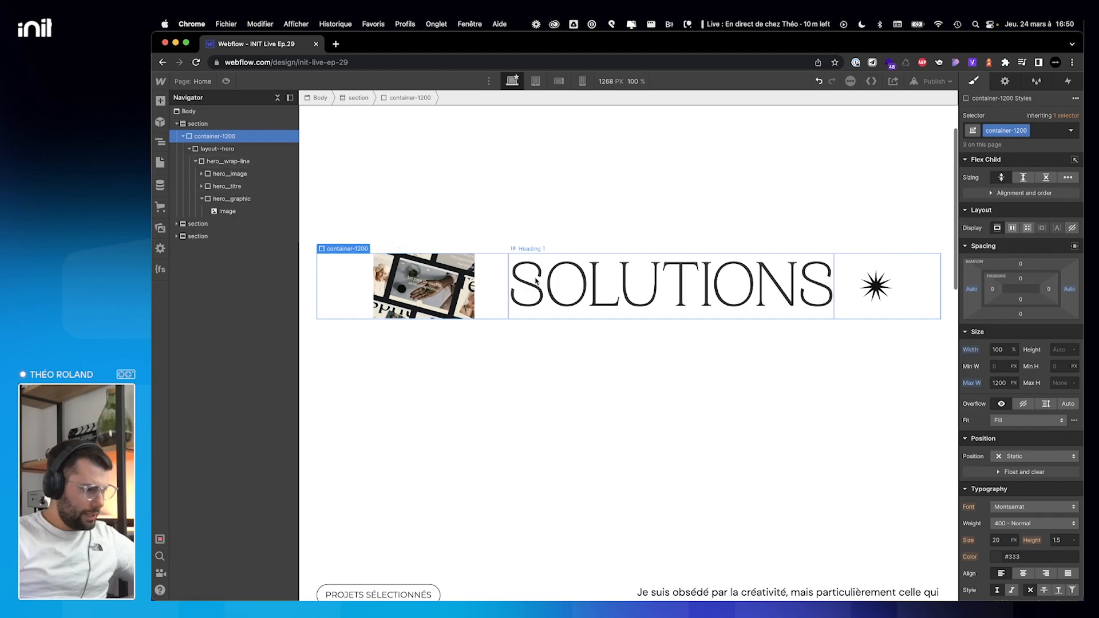
click(226, 80)
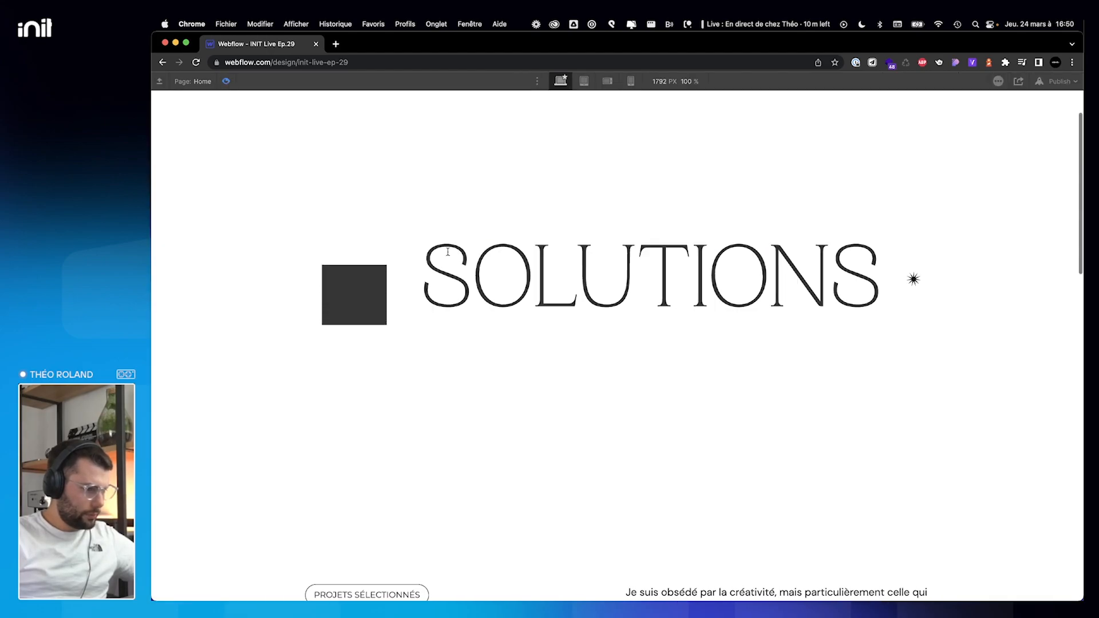
click(226, 81)
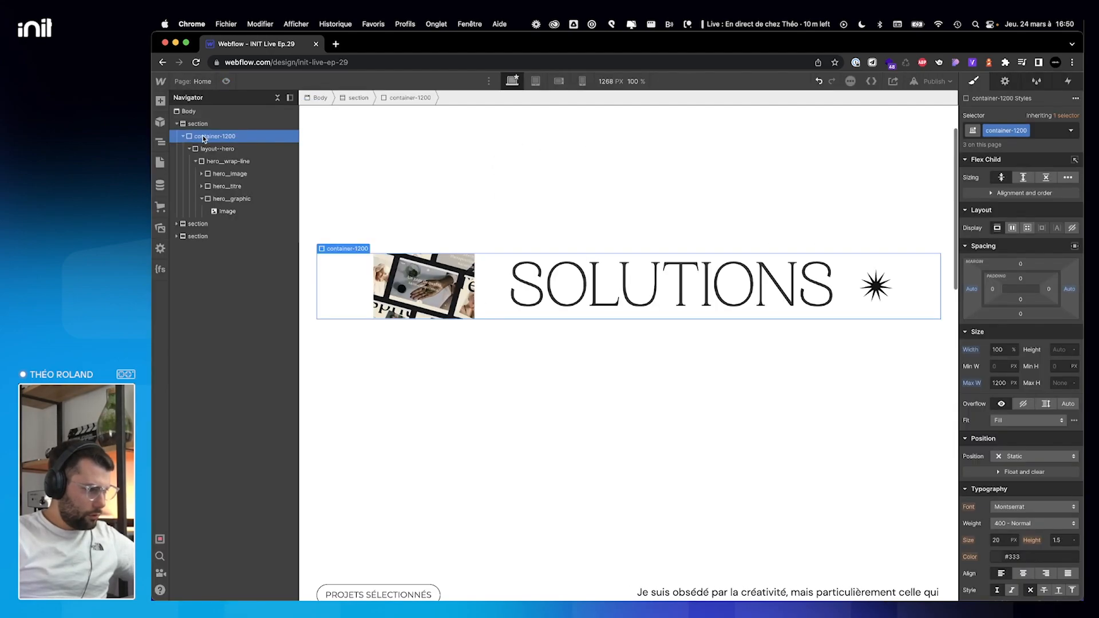
Remove the container-1200 class from the div around layout--hero and check the hero line in preview.
click(1047, 132)
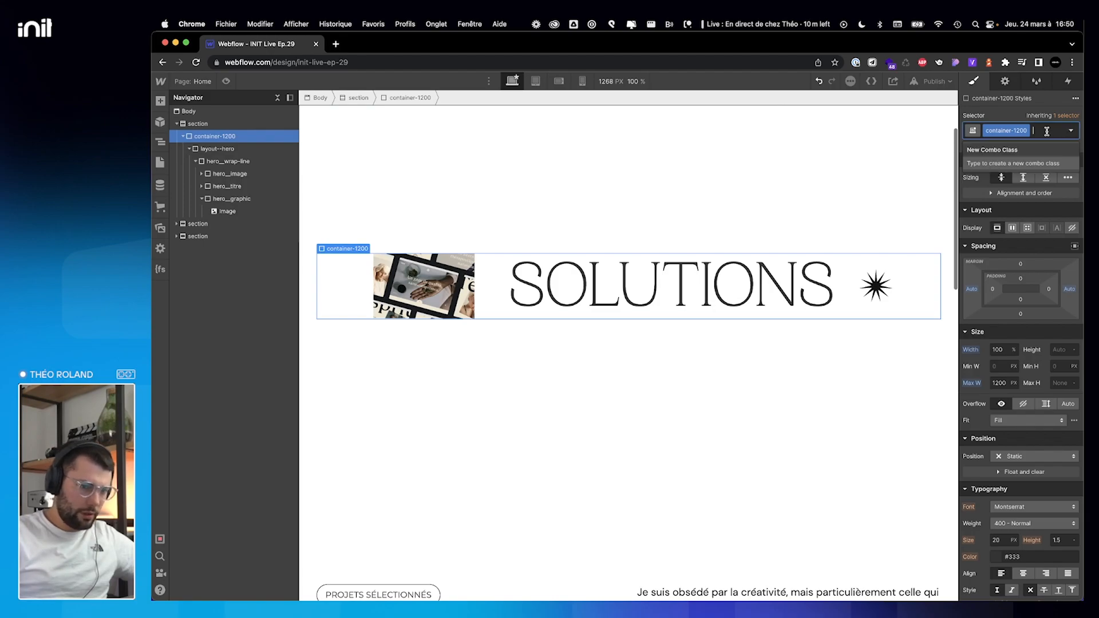
key(BackSpace)
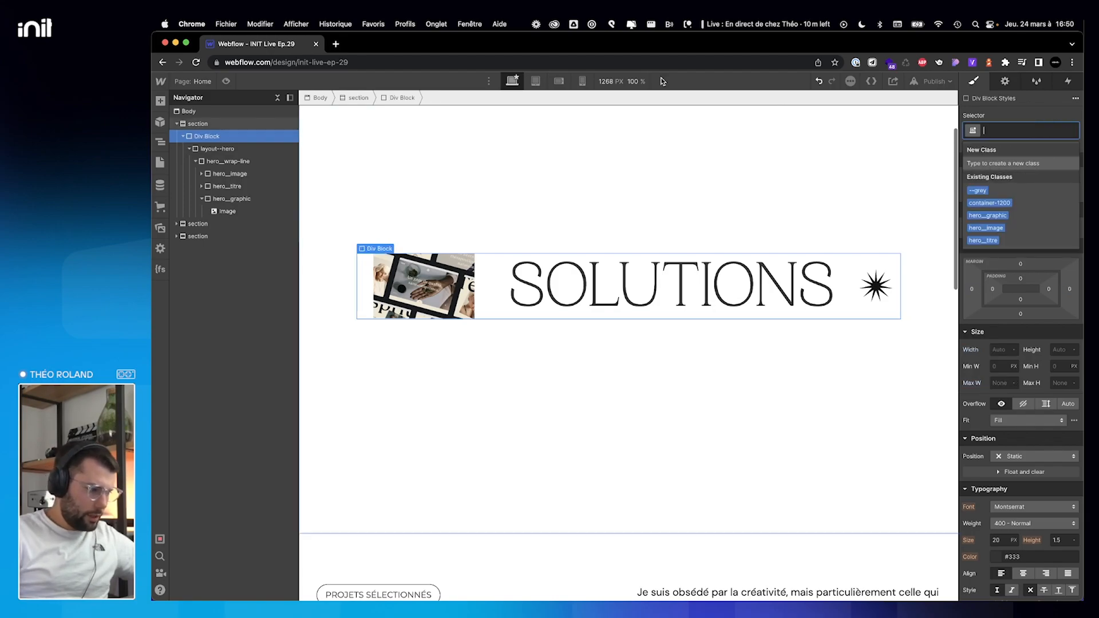
click(226, 82)
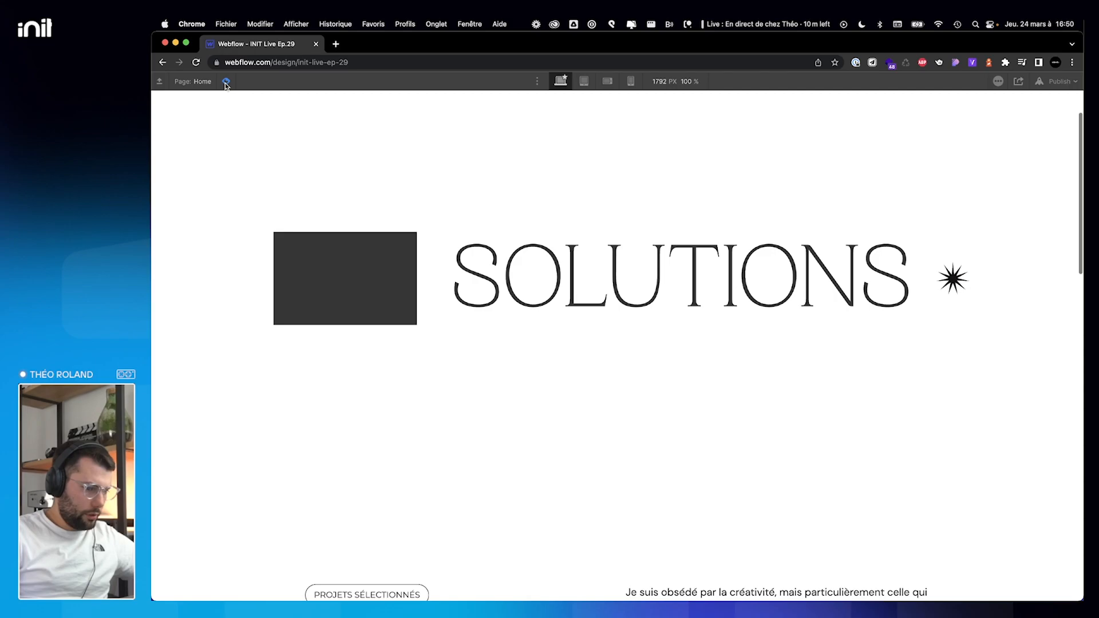
scroll(410, 206, down, 4)
scroll(313, 139, up, 5)
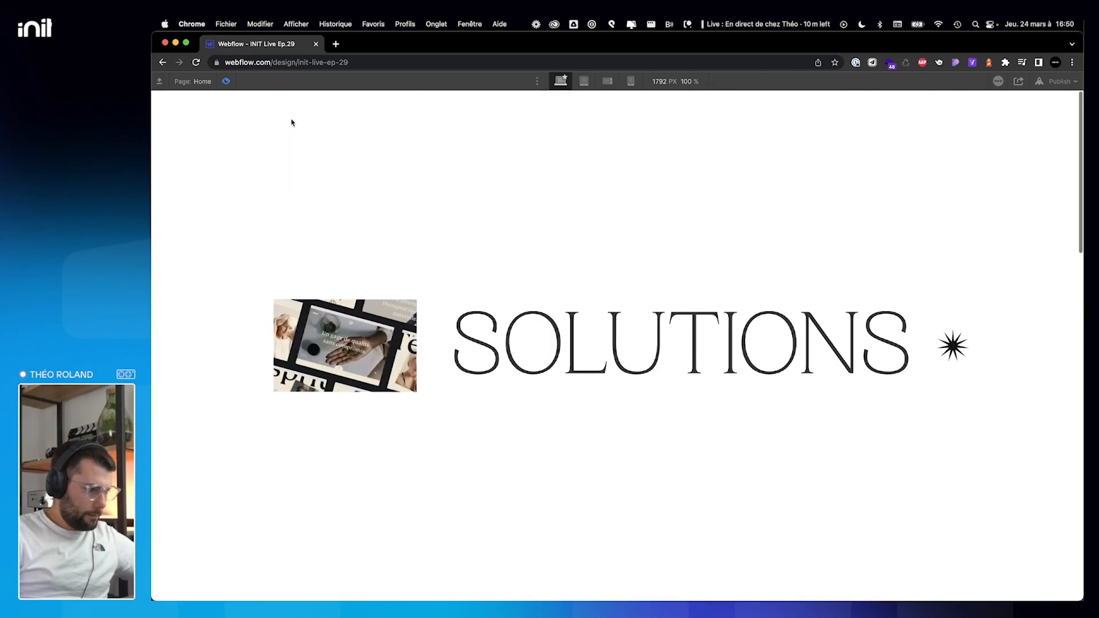
click(227, 82)
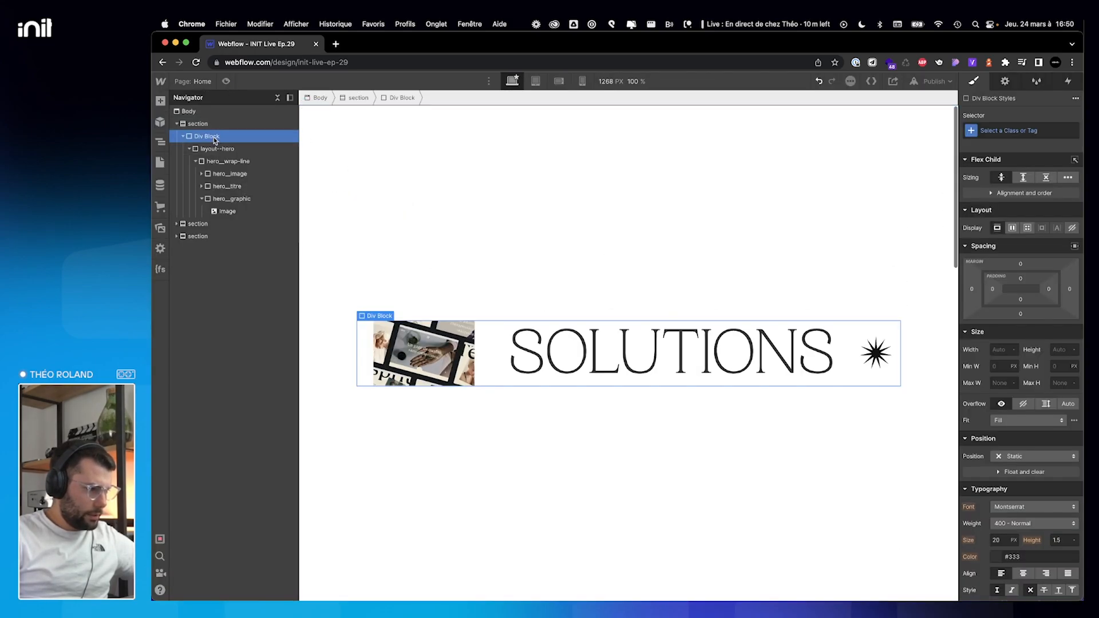
Give the unclassed div block around layout--hero the class container--hero.
click(1048, 129)
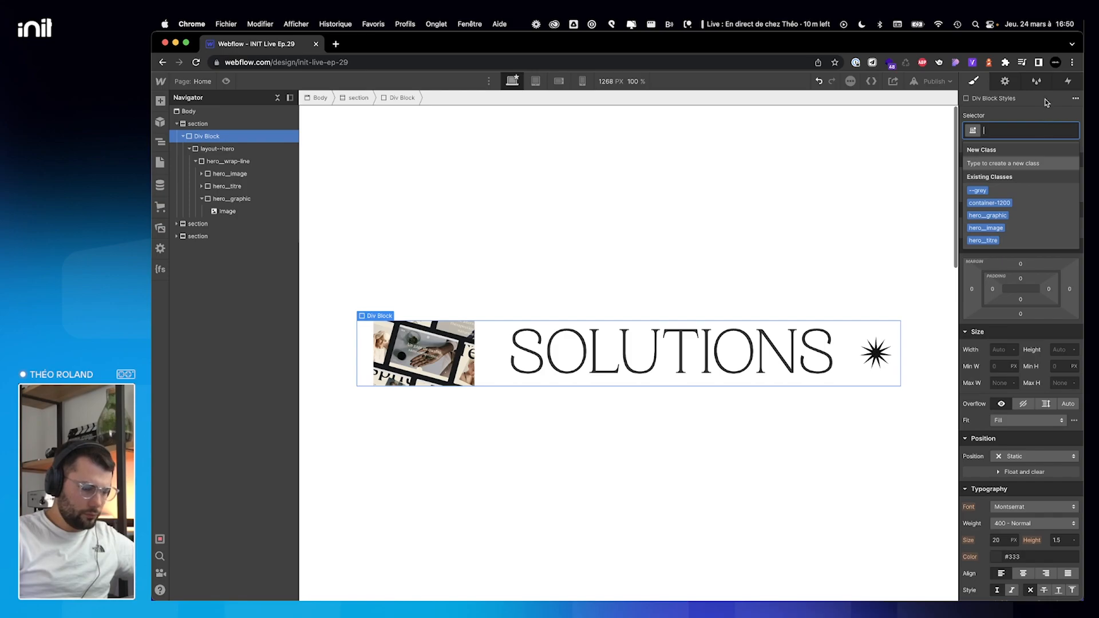
click(1047, 102)
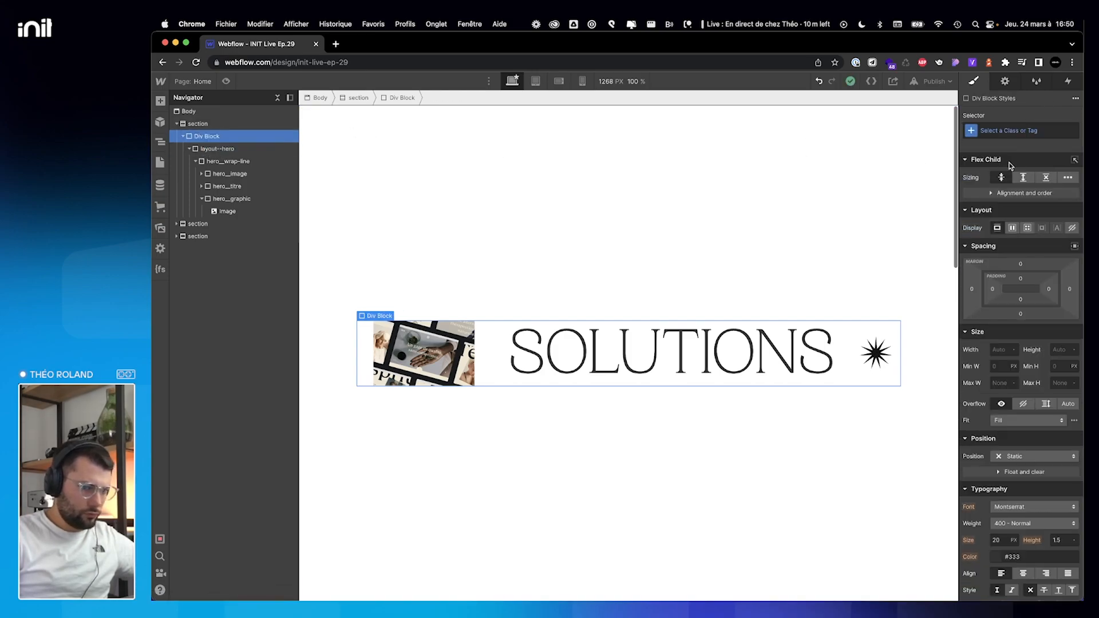
click(1011, 131)
text(container--hero)
key(Return)
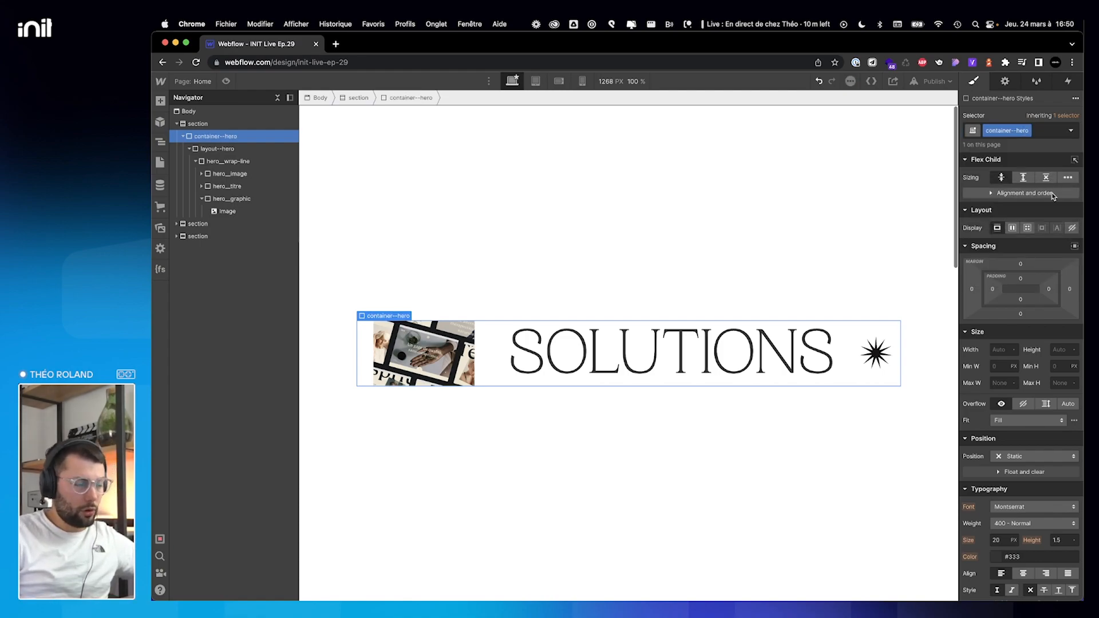
Duplicate hero__wrap-line twice inside layout--hero to make three hero lines.
click(213, 149)
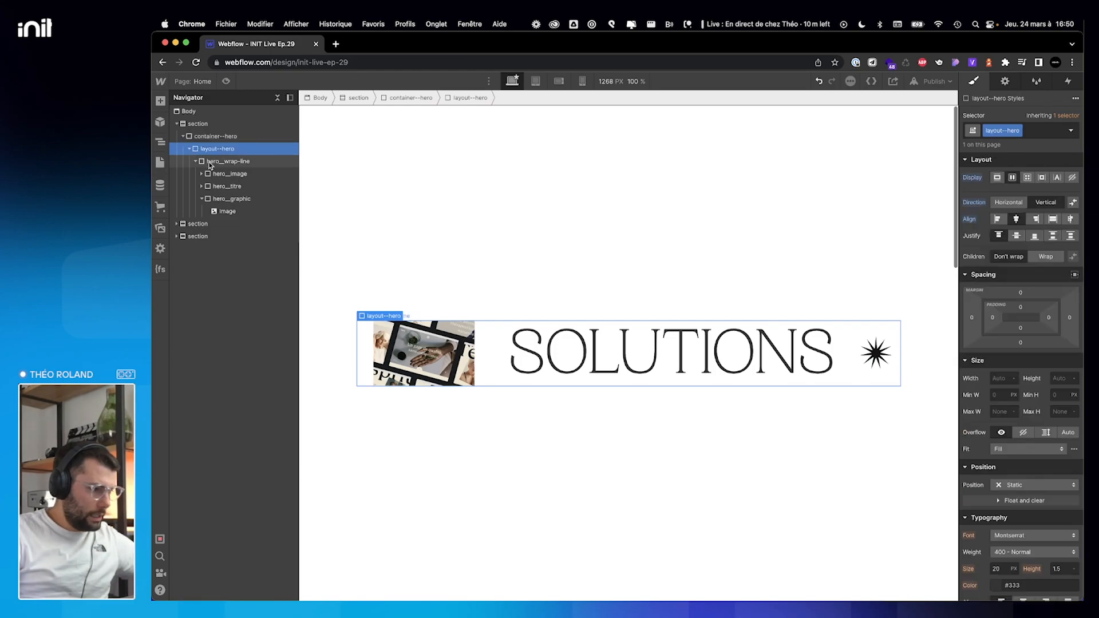
click(198, 163)
key(super+d)
key(super+d)
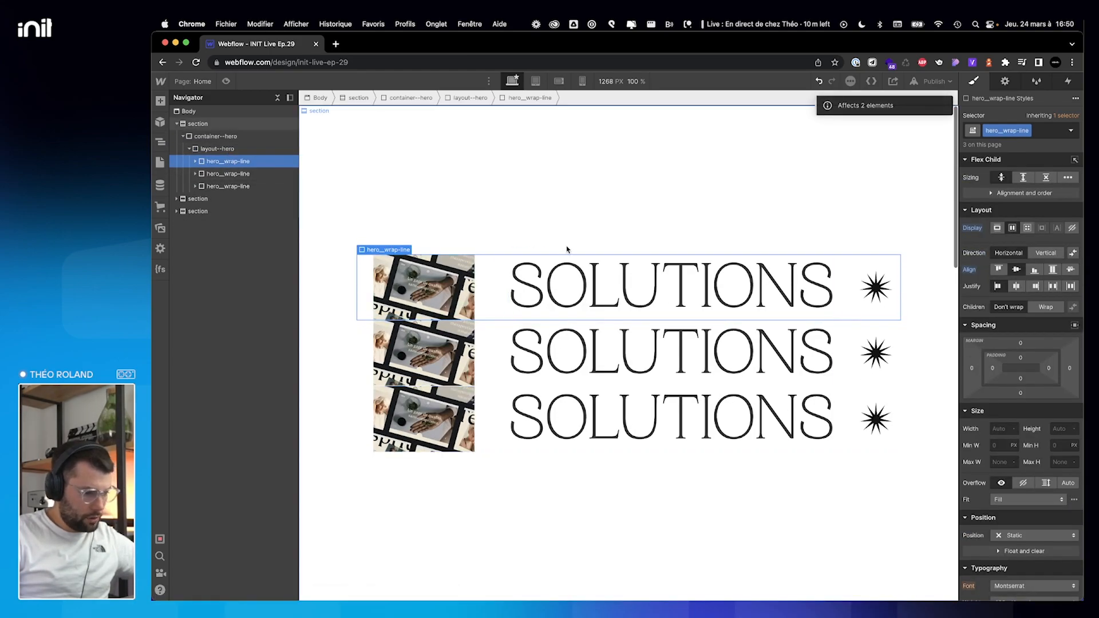
Check the row spacing on the reference page and add vertical margin to hero__wrap-line to space the three lines apart.
key(ctrl+Right)
key(ctrl+Left)
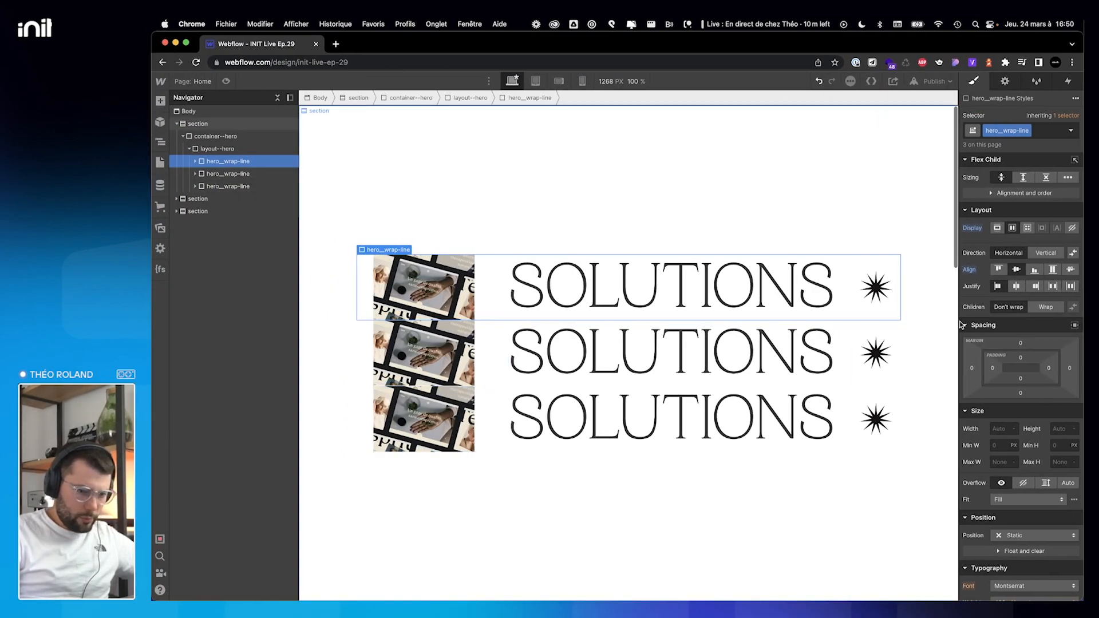
drag(1022, 347, 1024, 341)
In the second hero line, move hero__titre before hero__image, following the CRÉATIVES row of the reference page.
click(686, 375)
key(ctrl+Right)
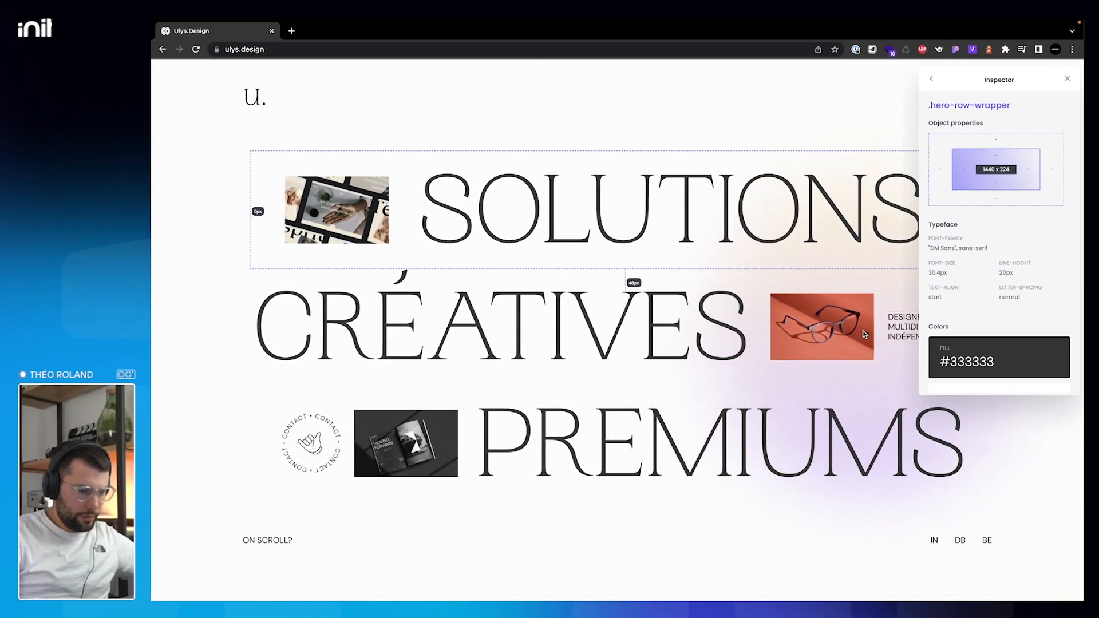
key(ctrl+Left)
click(200, 199)
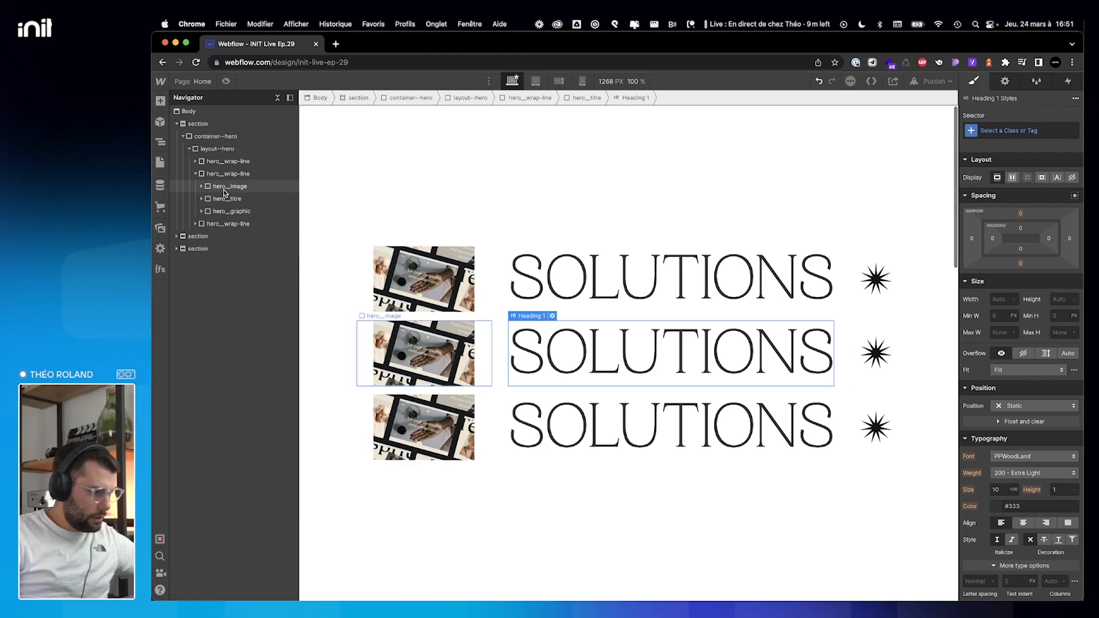
drag(224, 197, 224, 183)
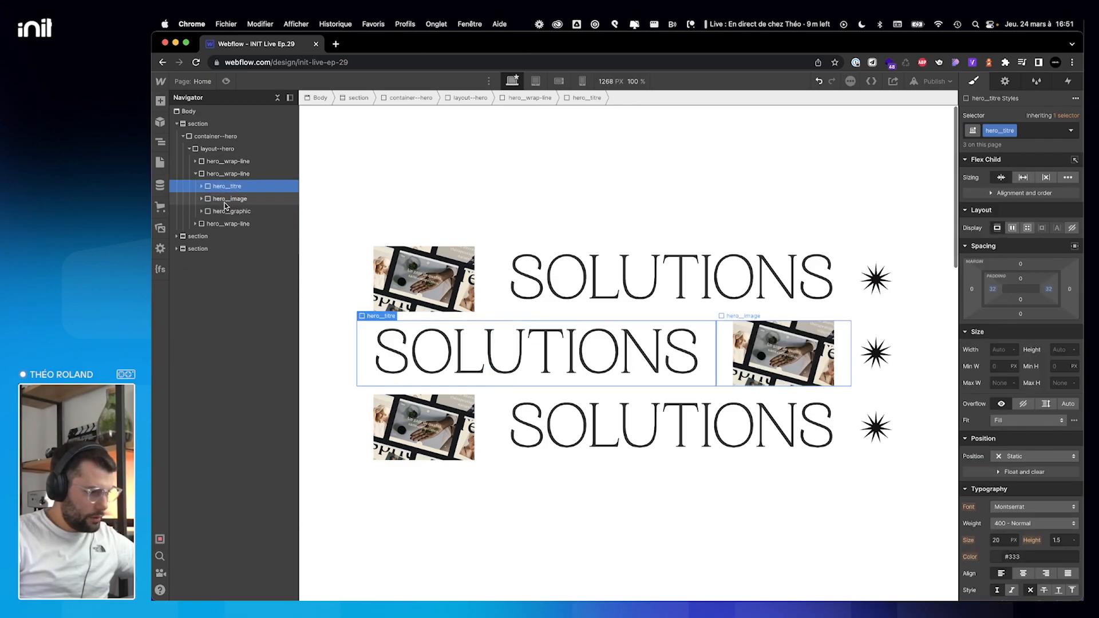
In the second hero line, delete the star image from hero__graphic and add a Text Block in its place.
click(204, 213)
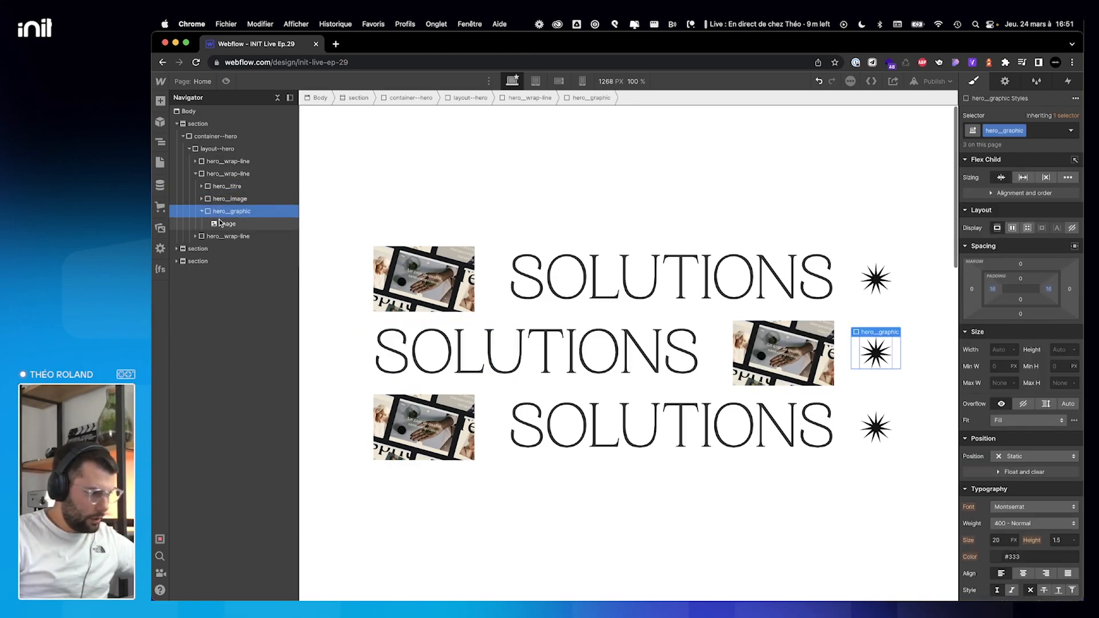
click(219, 220)
key(BackSpace)
click(224, 214)
key(super+e)
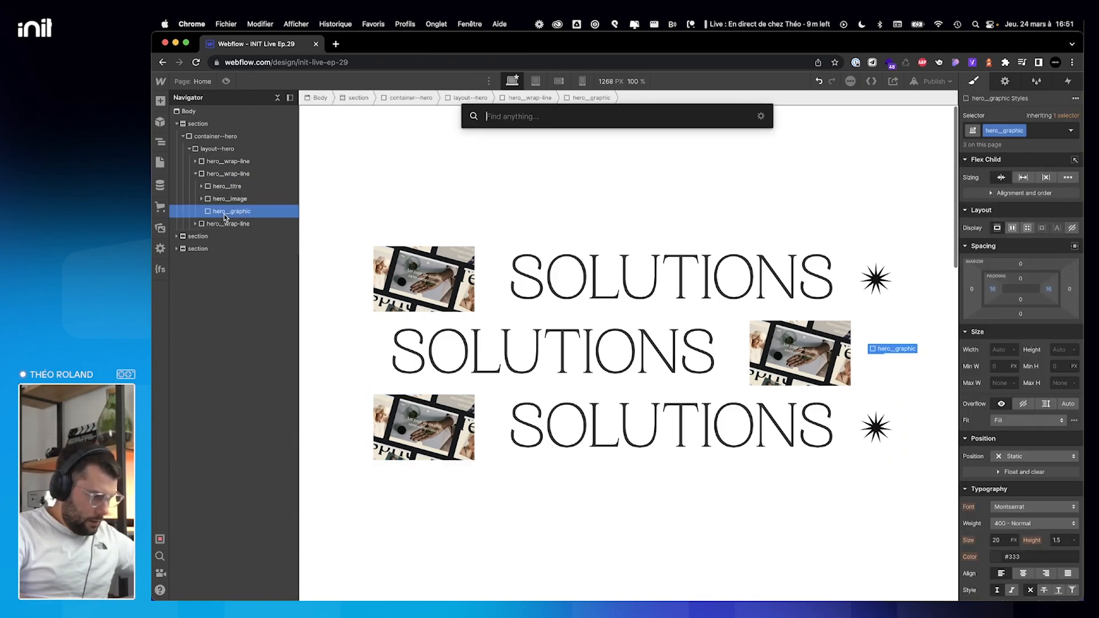
text(text)
key(Down)
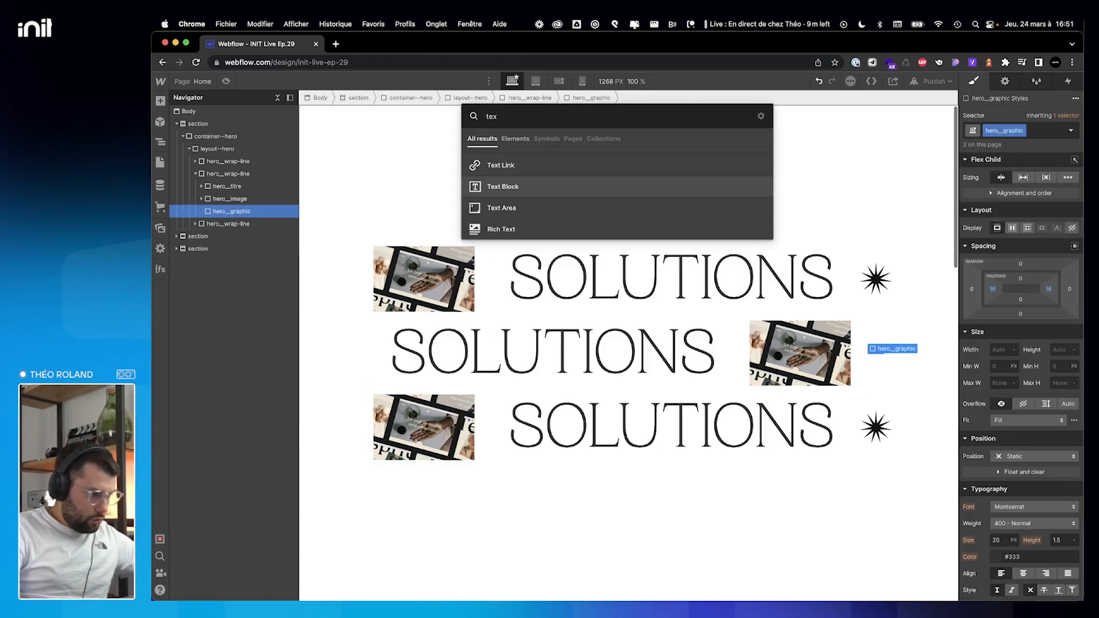
key(Return)
Replace the class on the text block's parent div with hero__text and give it 16 px left and right padding.
click(228, 214)
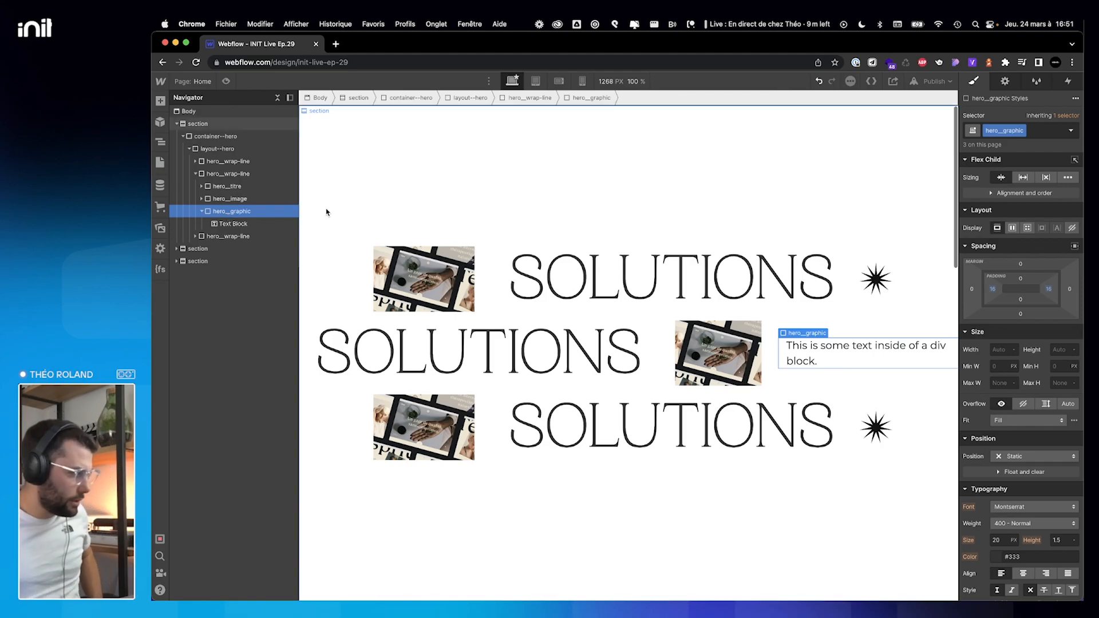
click(1053, 136)
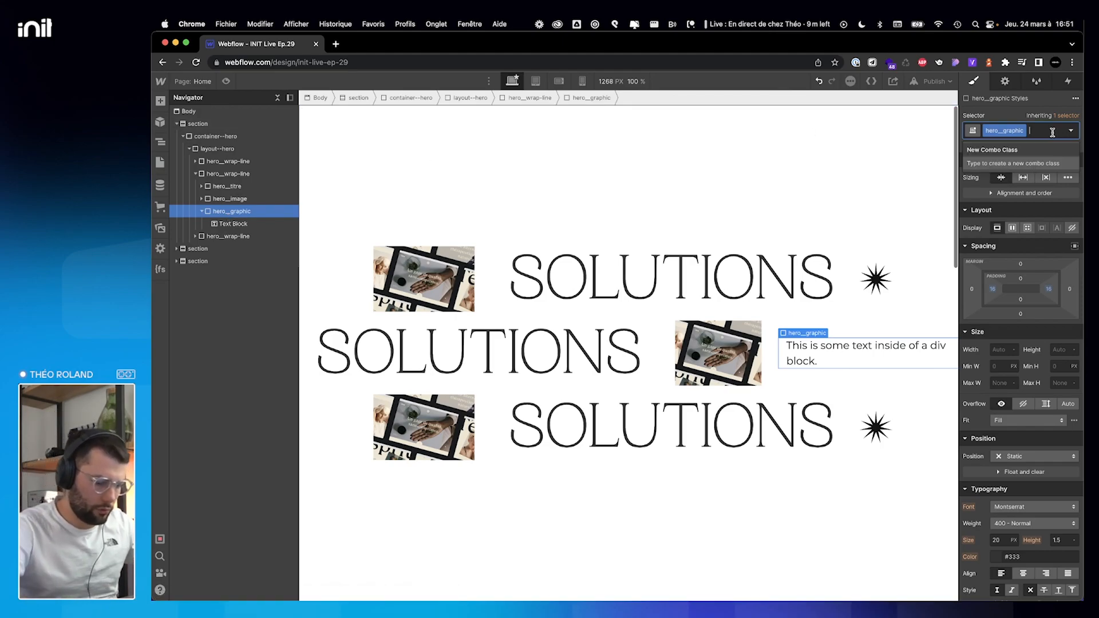
key(BackSpace)
text(hero)
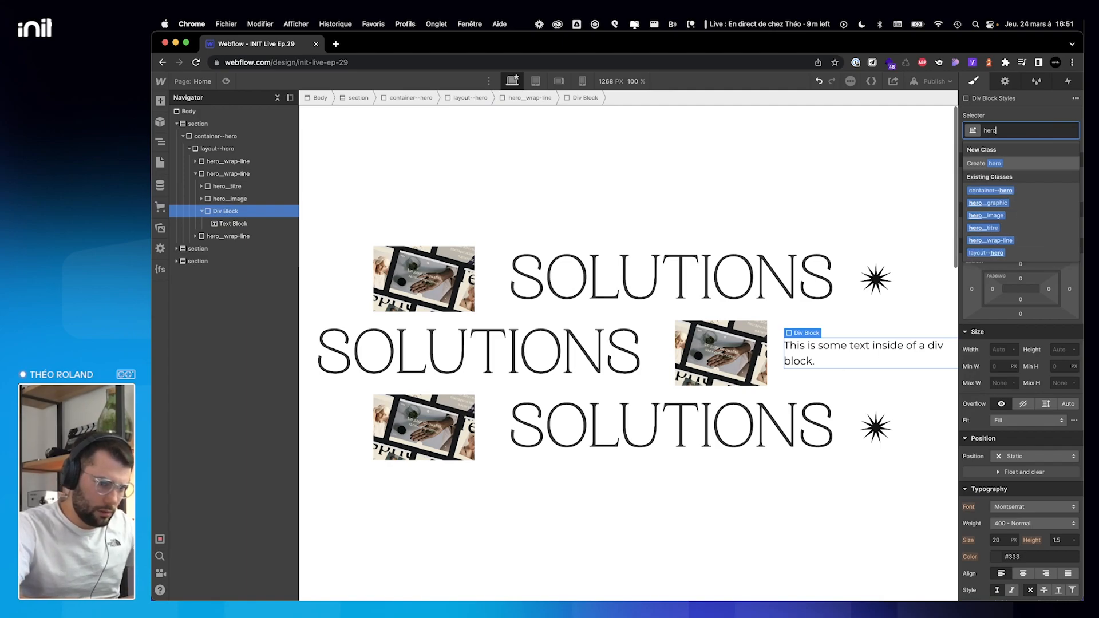
text(__text)
key(Return)
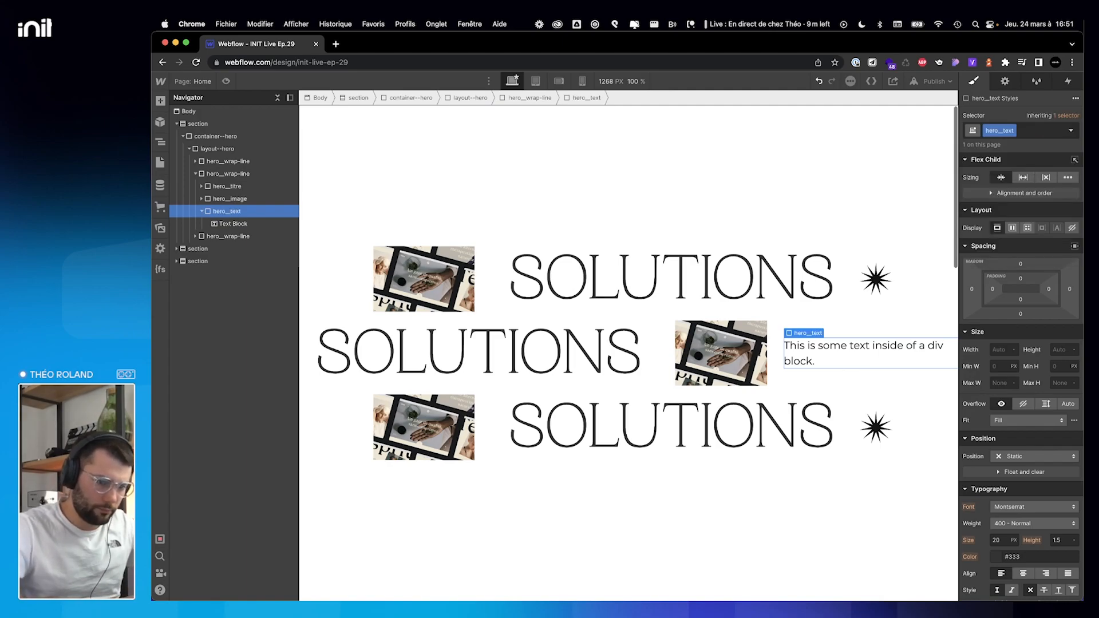
drag(993, 291, 999, 289)
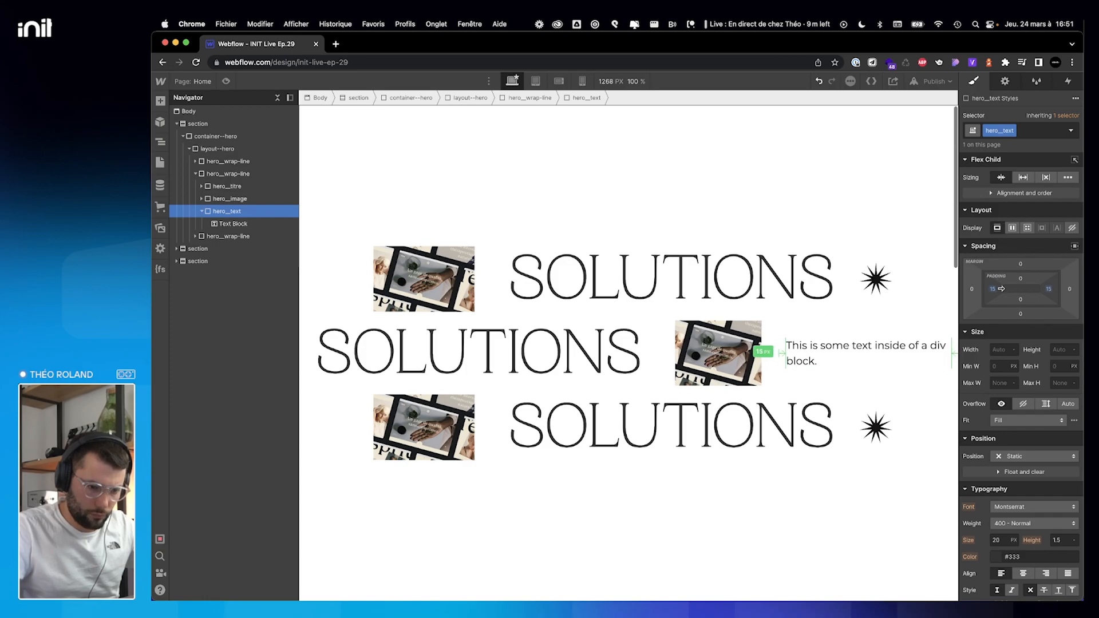
Check the reference page and replace the placeholder text with "DESIGNER multidisciplinaire indépendant" on three lines.
key(ctrl+Right)
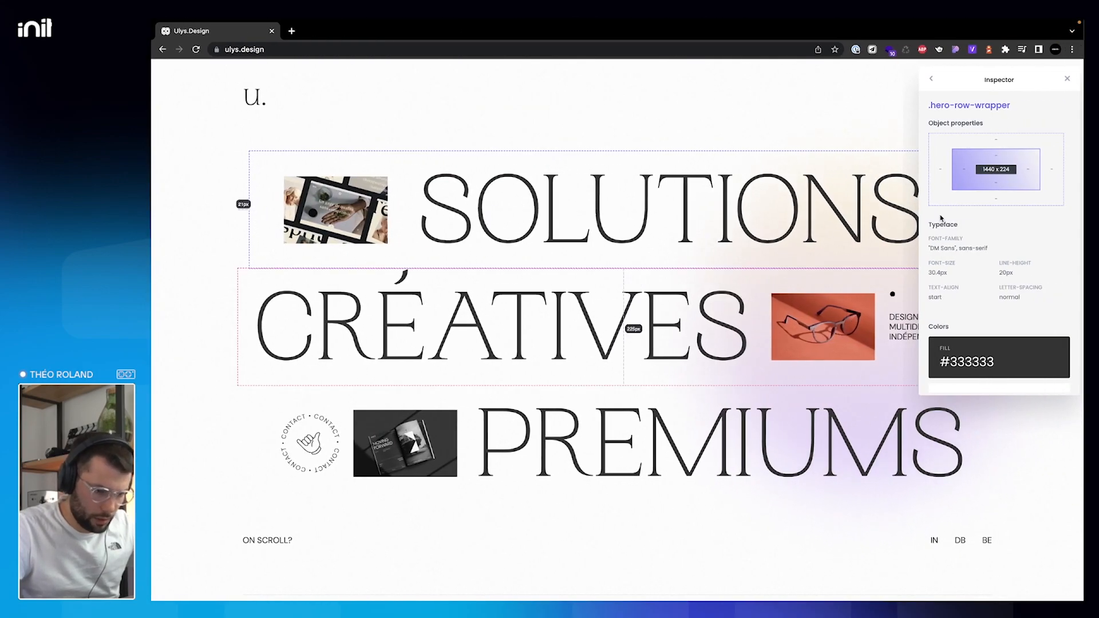
click(1067, 79)
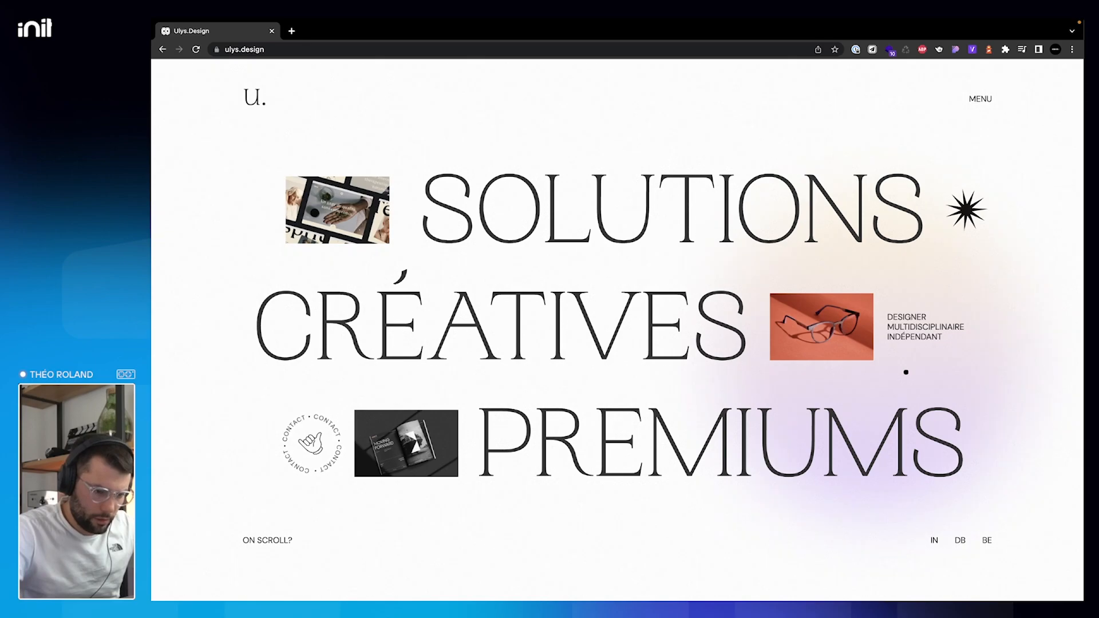
key(ctrl+Left)
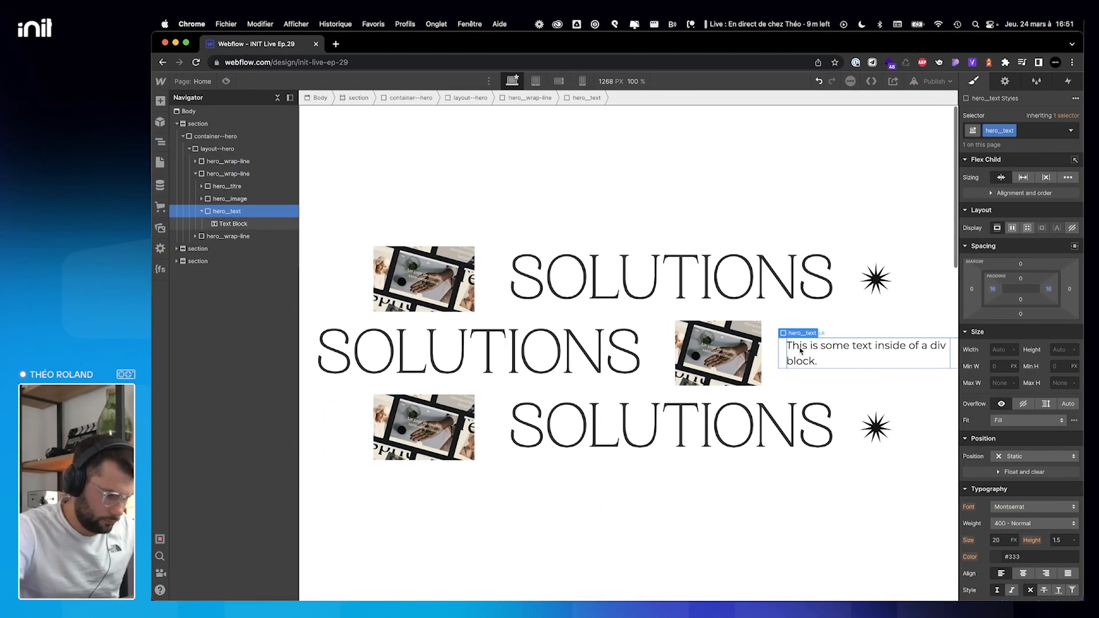
triple_click(801, 351)
text(DESIGNER multi)
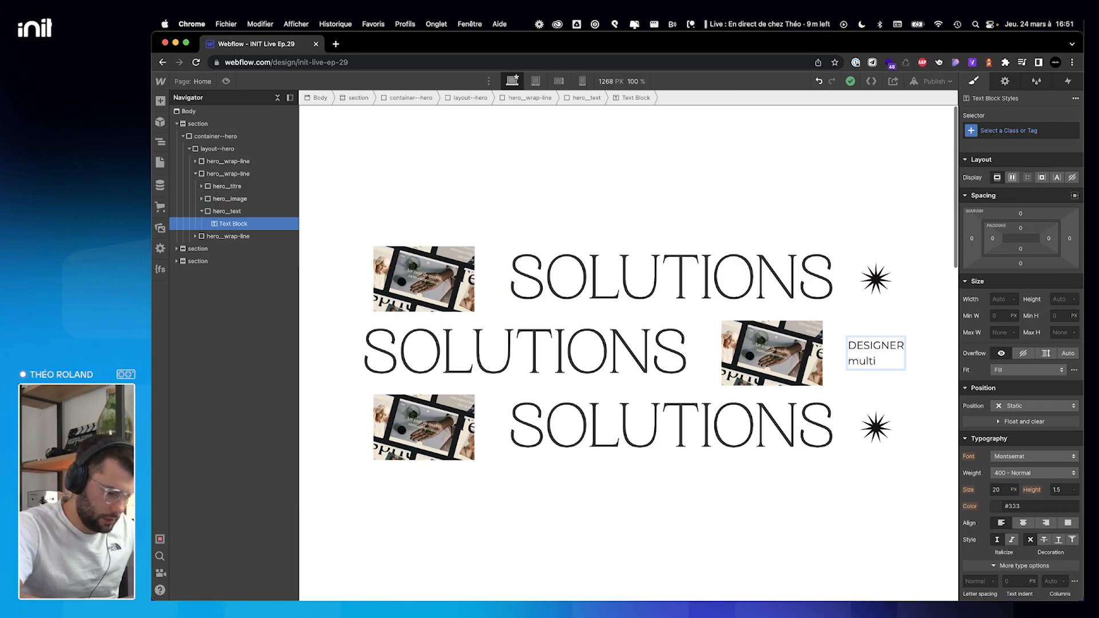
text(disciplinaire)
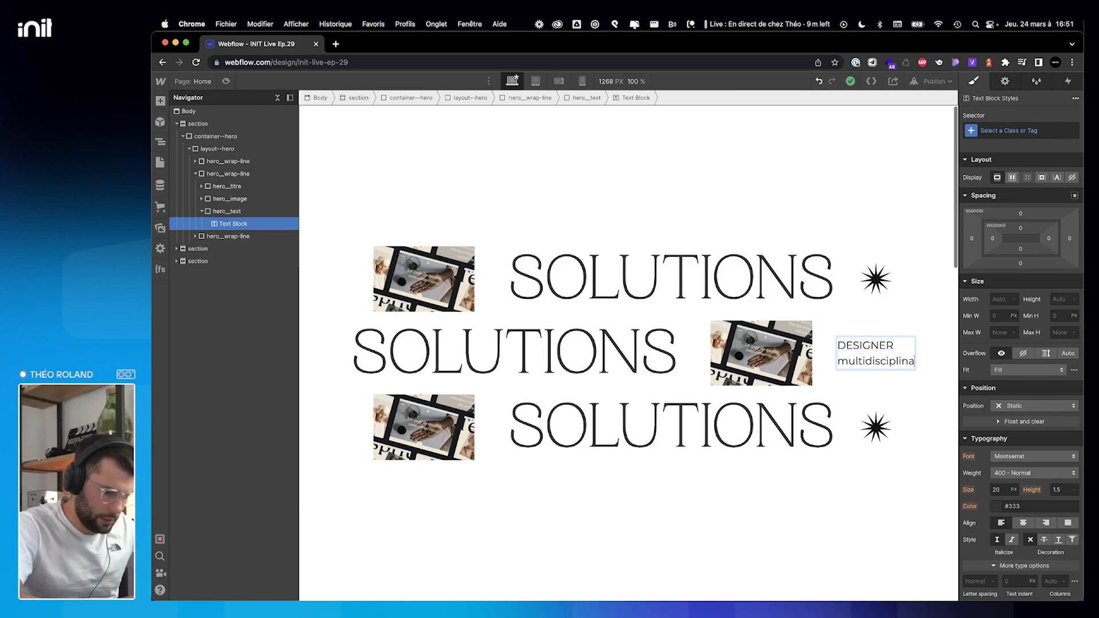
key(shift+Return)
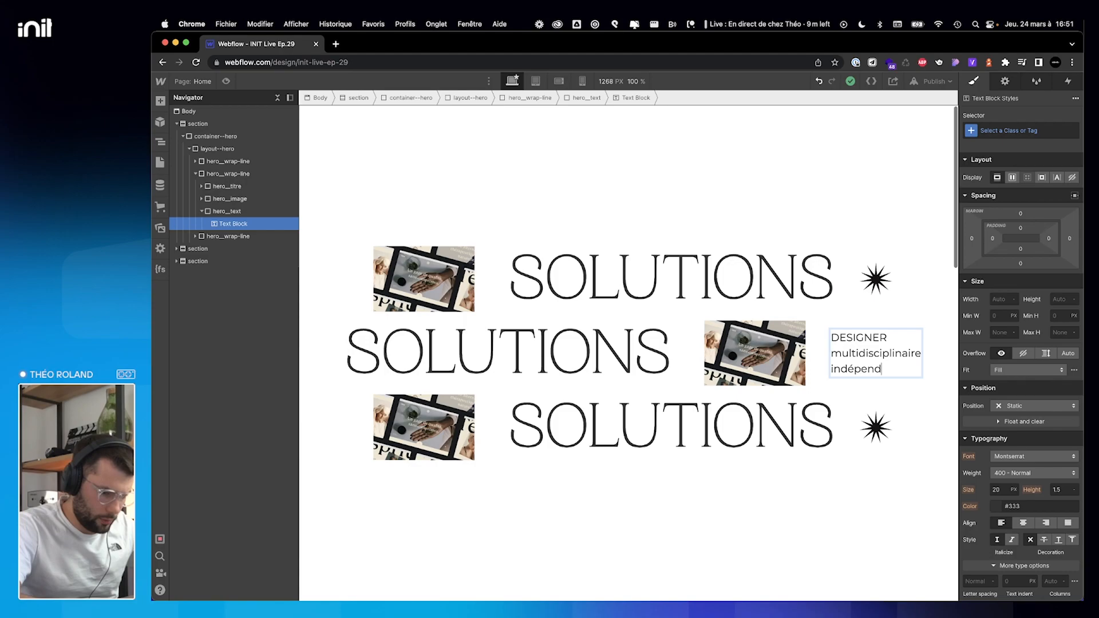
Style hero__text with the DMSans font, size 12 px, line height 1.25 and all caps.
click(238, 210)
scroll(1007, 367, down, 5)
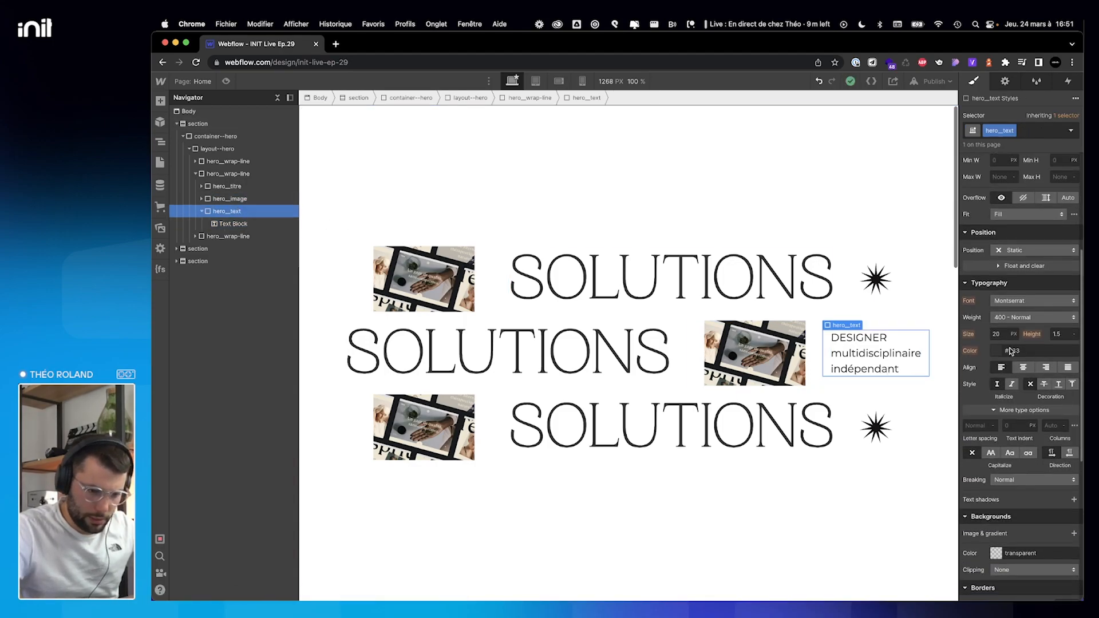
click(1009, 301)
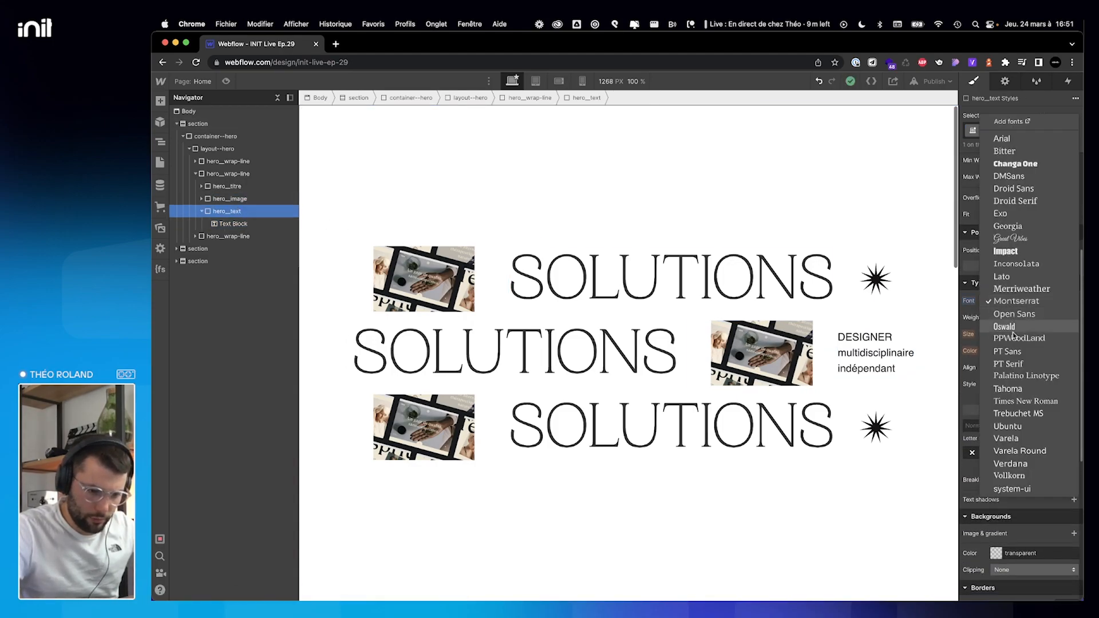
click(1017, 182)
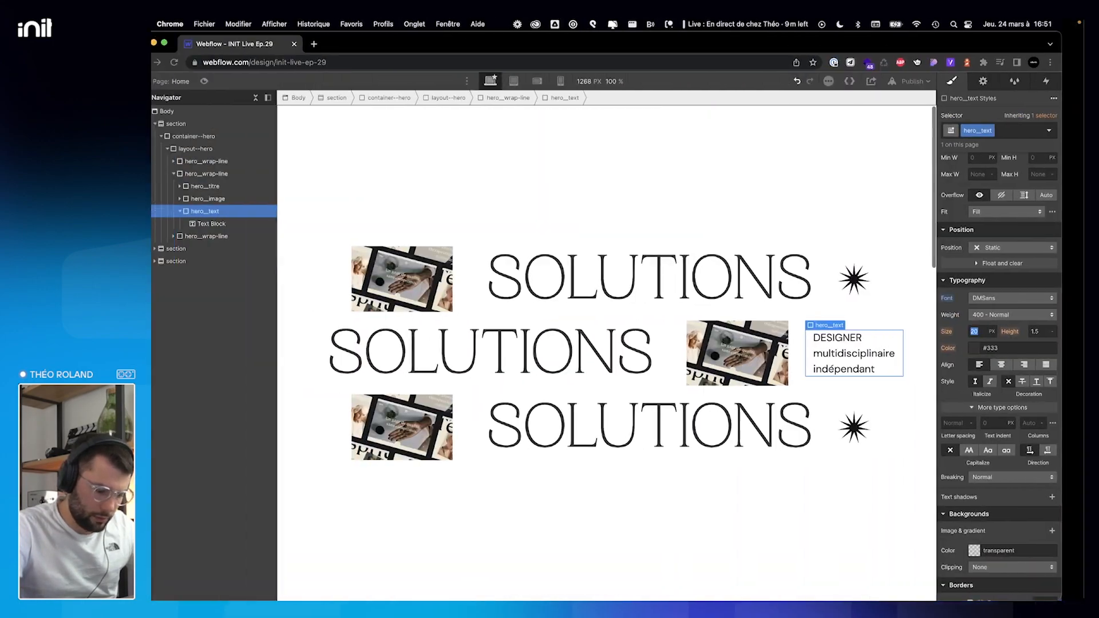
text(22)
key(Tab)
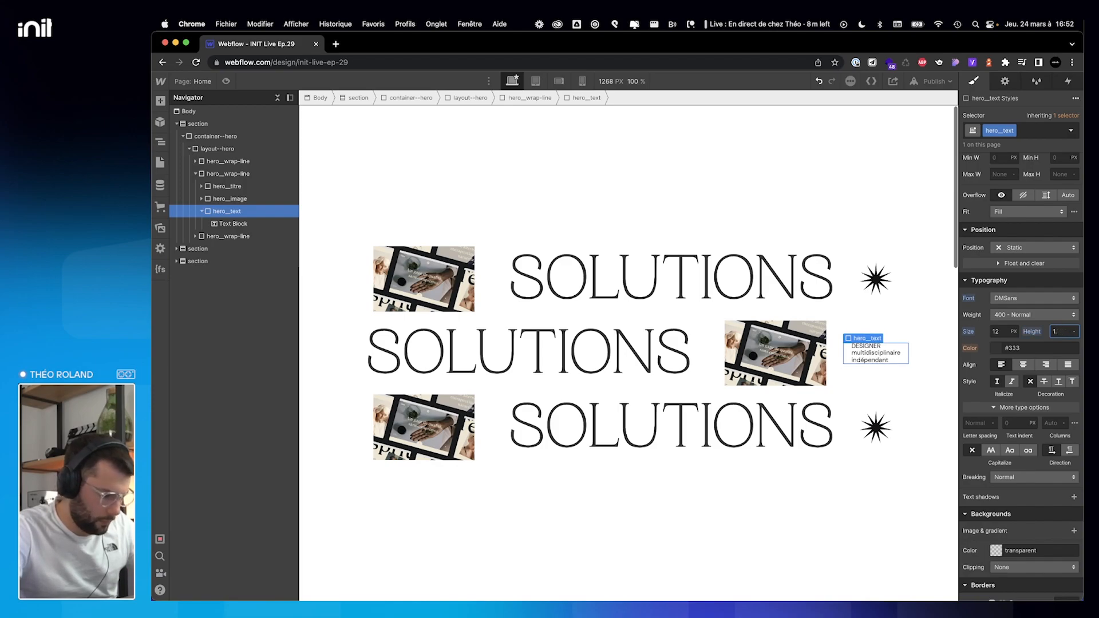
click(997, 455)
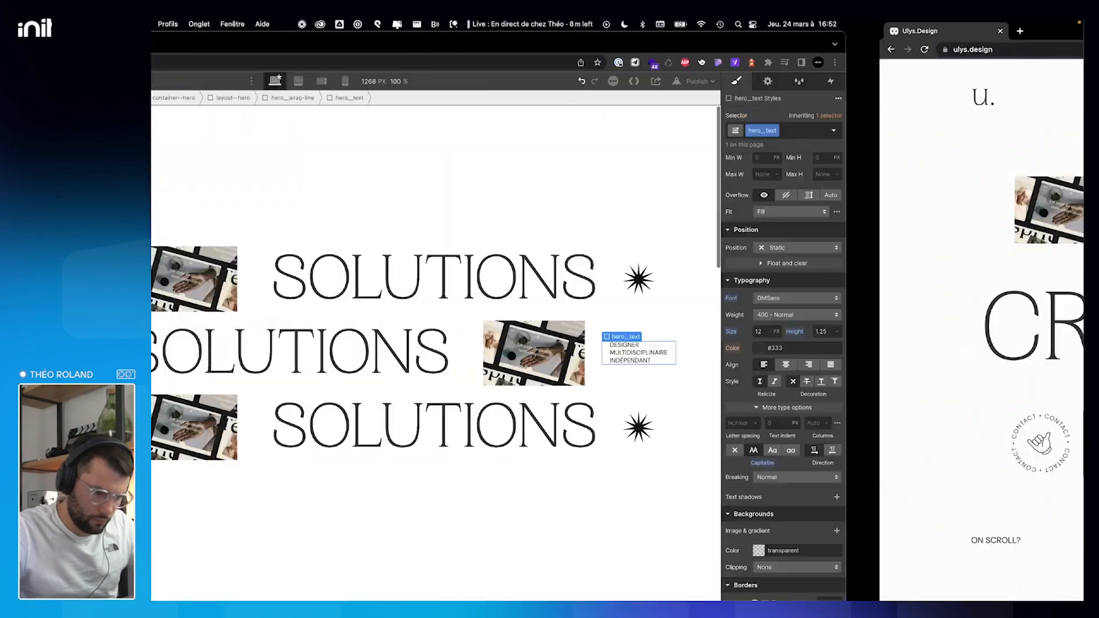
Set hero__text's left padding to 0 and its font size to 16 px, comparing with the reference page.
scroll(764, 240, up, 4)
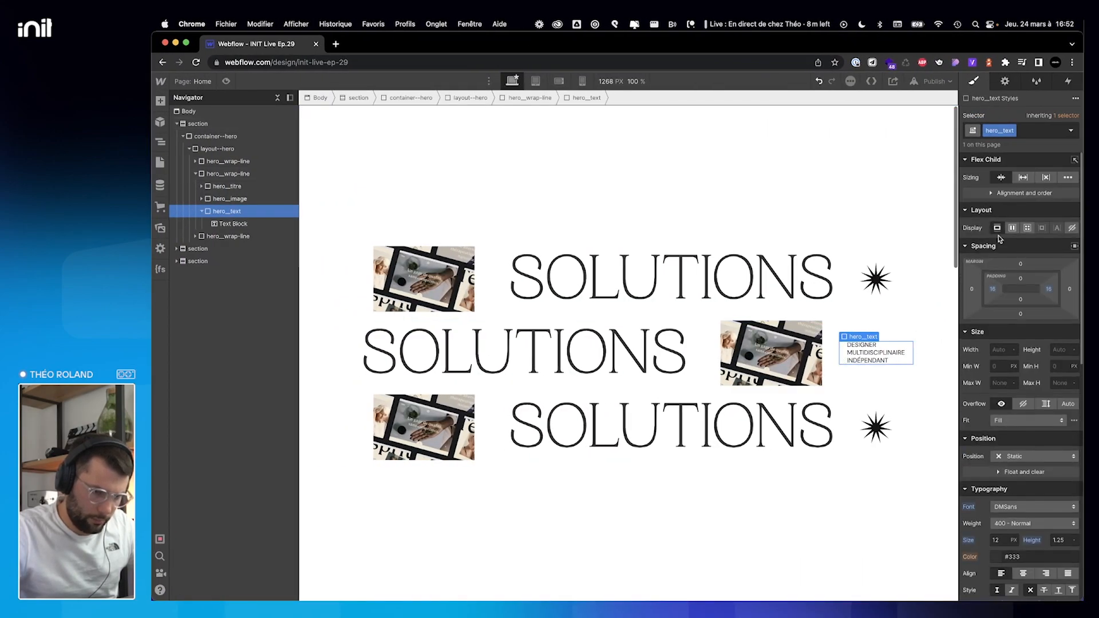
click(993, 290)
text(0)
key(Return)
key(ctrl+Right)
key(ctrl+Left)
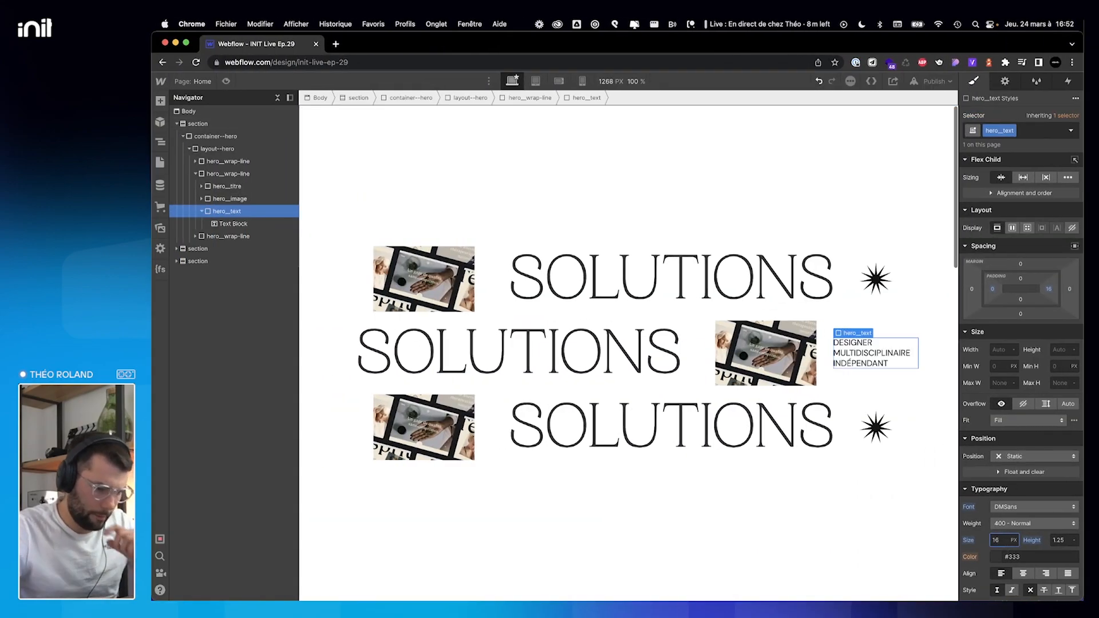
key(ctrl+Right)
key(ctrl+Left)
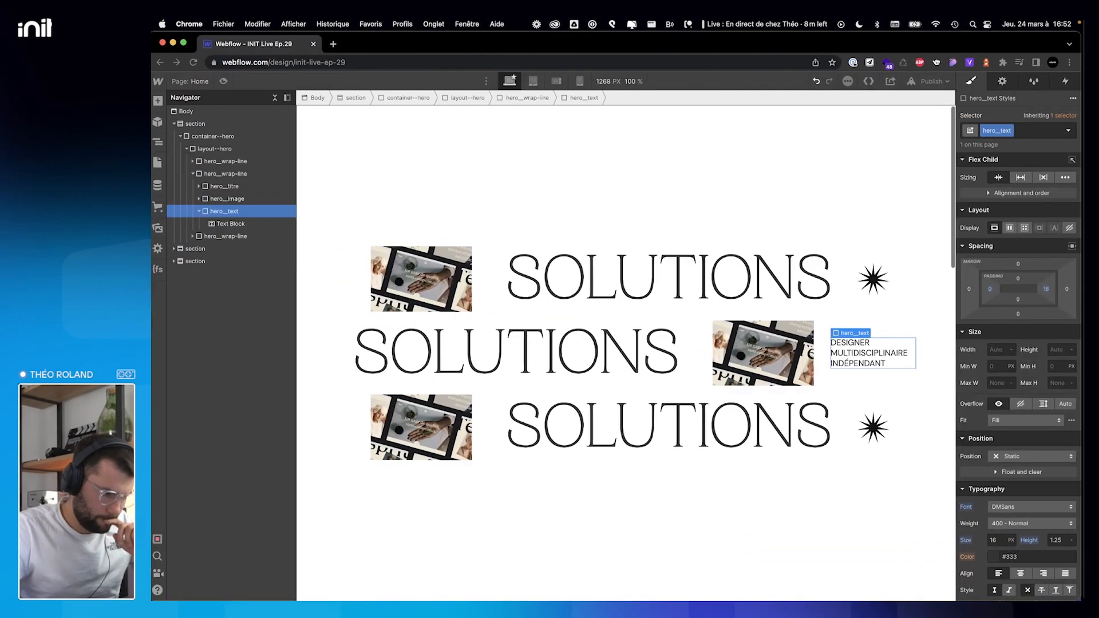
Change the second hero line's heading to "CRÉATIVES".
click(525, 354)
double_click(525, 354)
text(CRÉATIVES)
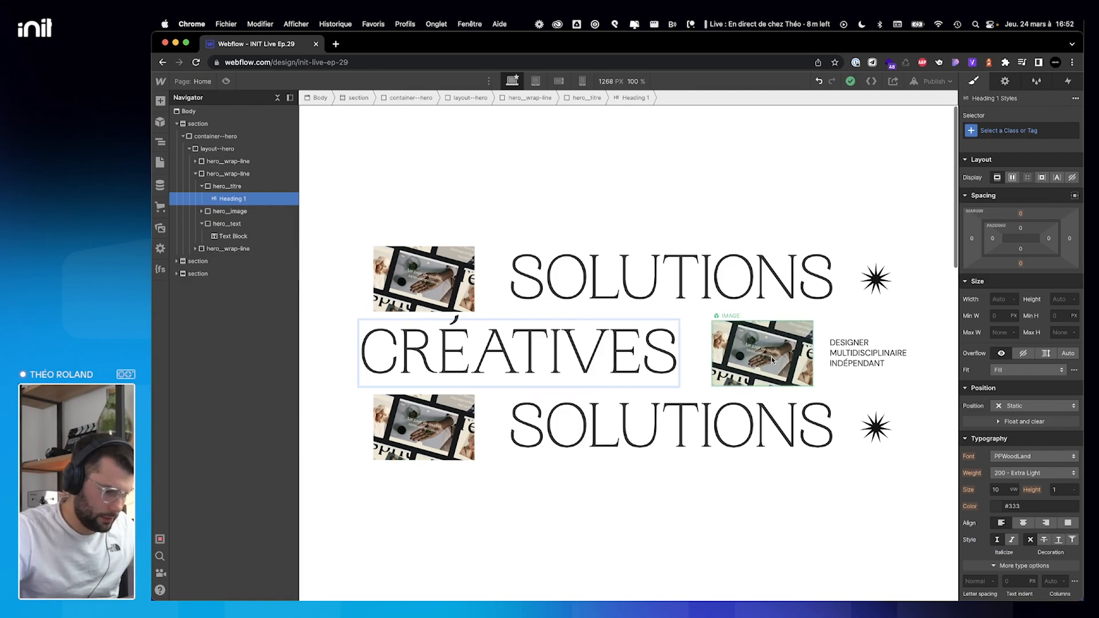
Replace the second line's IMAGE symbol picture with the red glasses photo and compare the row with the reference page.
click(772, 360)
click(1006, 81)
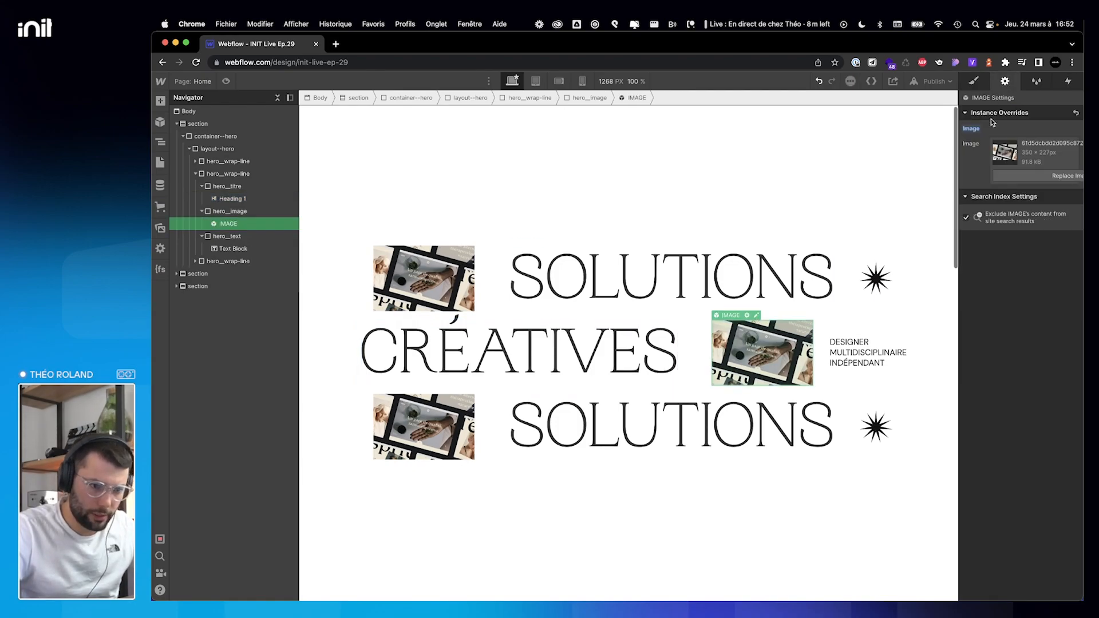
click(1042, 177)
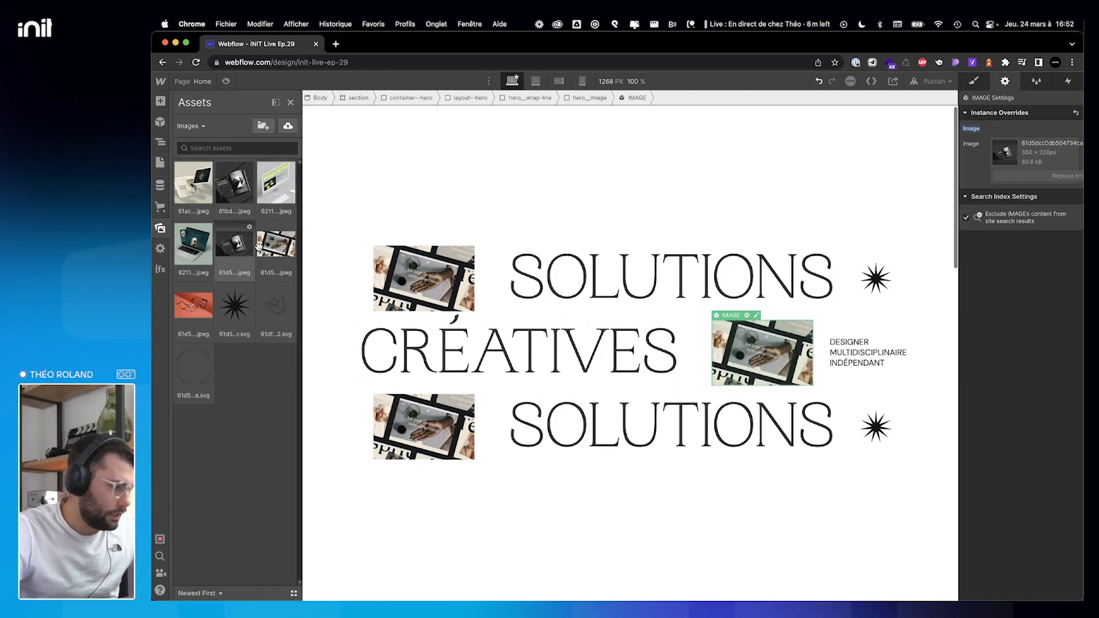
click(194, 305)
key(ctrl+Right)
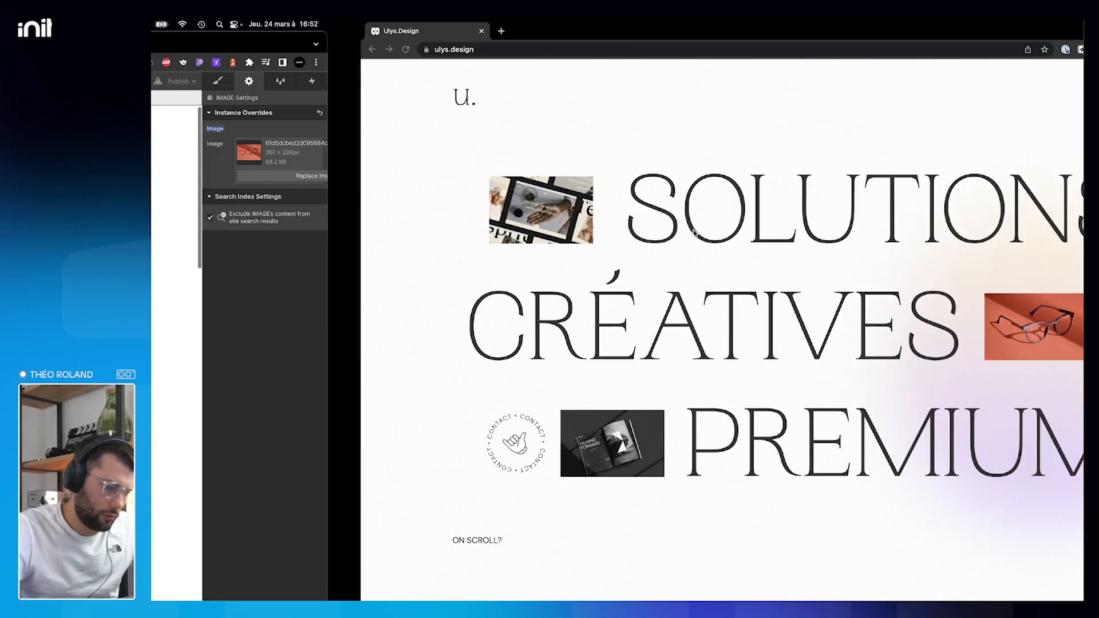
key(ctrl+Left)
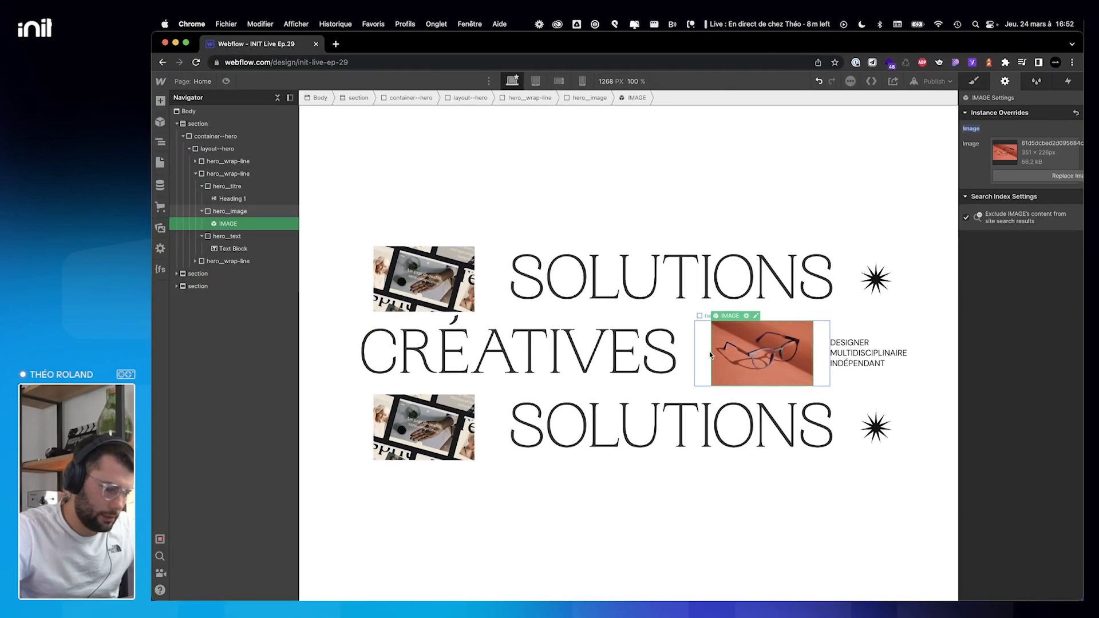
key(ctrl+Right)
key(ctrl+Left)
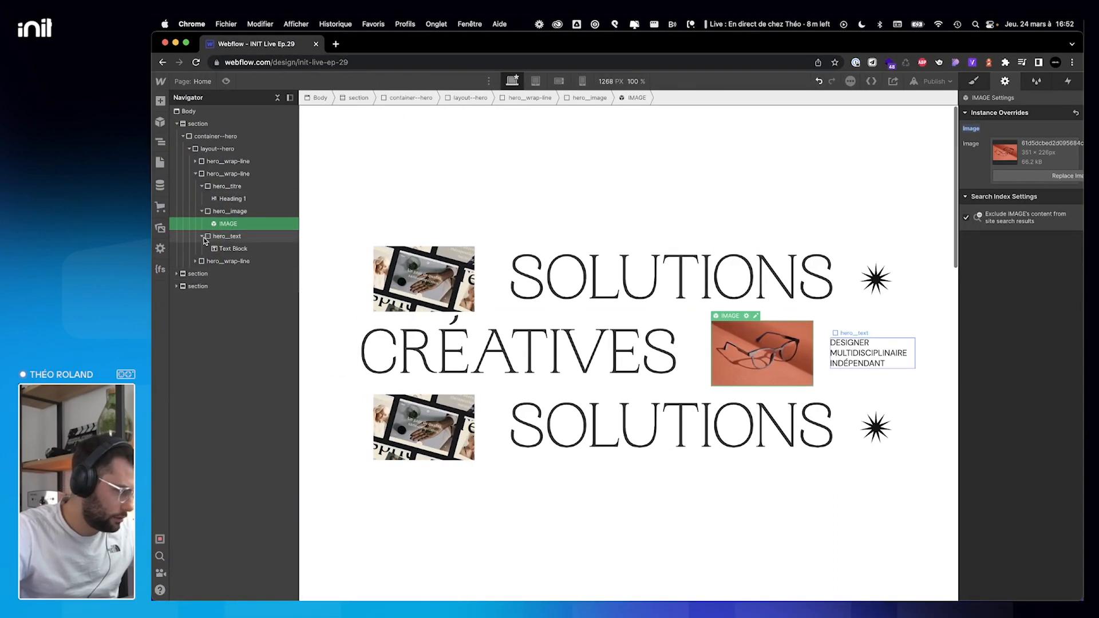
In the third hero line, move hero__graphic before hero__image, following the PREMIUMS row of the reference page.
click(195, 262)
drag(215, 294, 218, 269)
key(ctrl+Right)
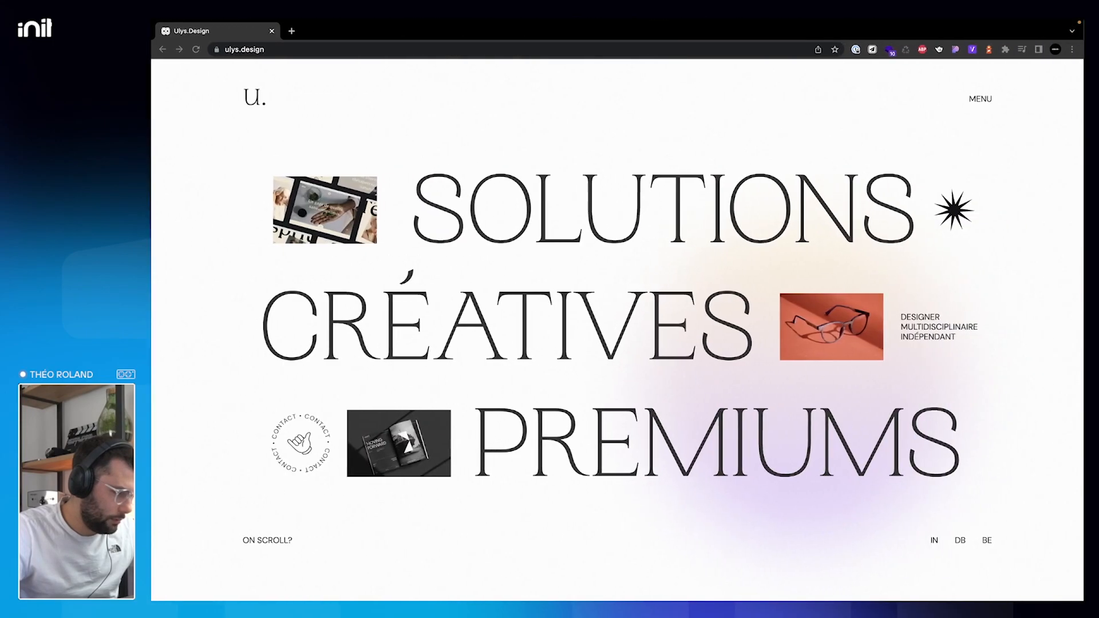
key(ctrl+Left)
Change the third hero line's heading to "PREMIUMS".
click(719, 433)
double_click(719, 434)
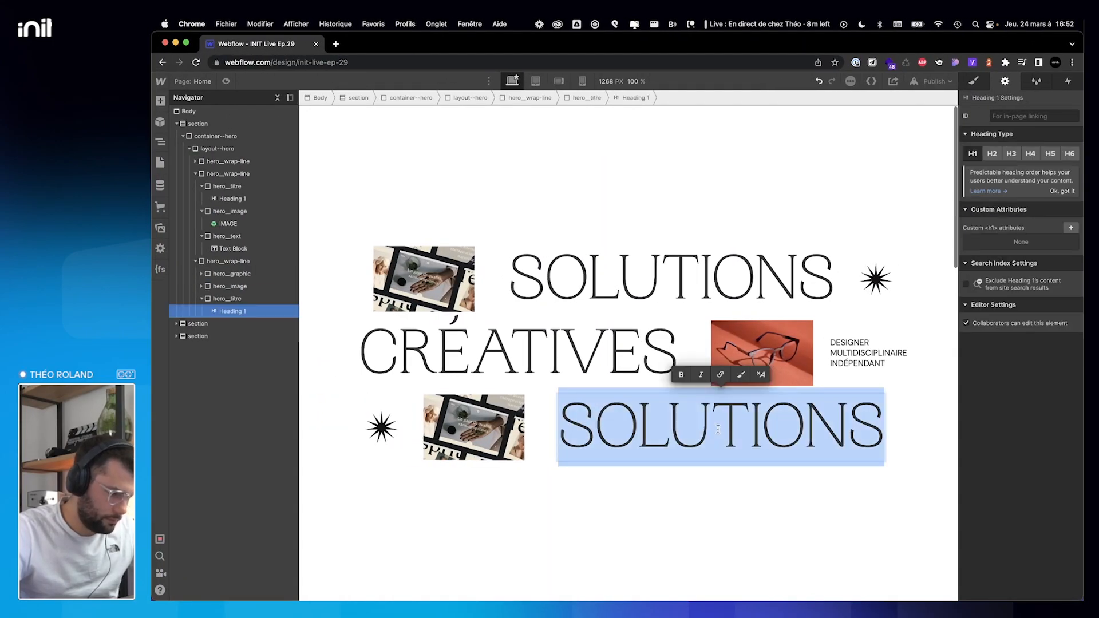
text(PREMIUMS)
key(Escape)
Replace the third line's IMAGE symbol picture with the dark open-book photo used on the reference page.
click(466, 403)
click(464, 389)
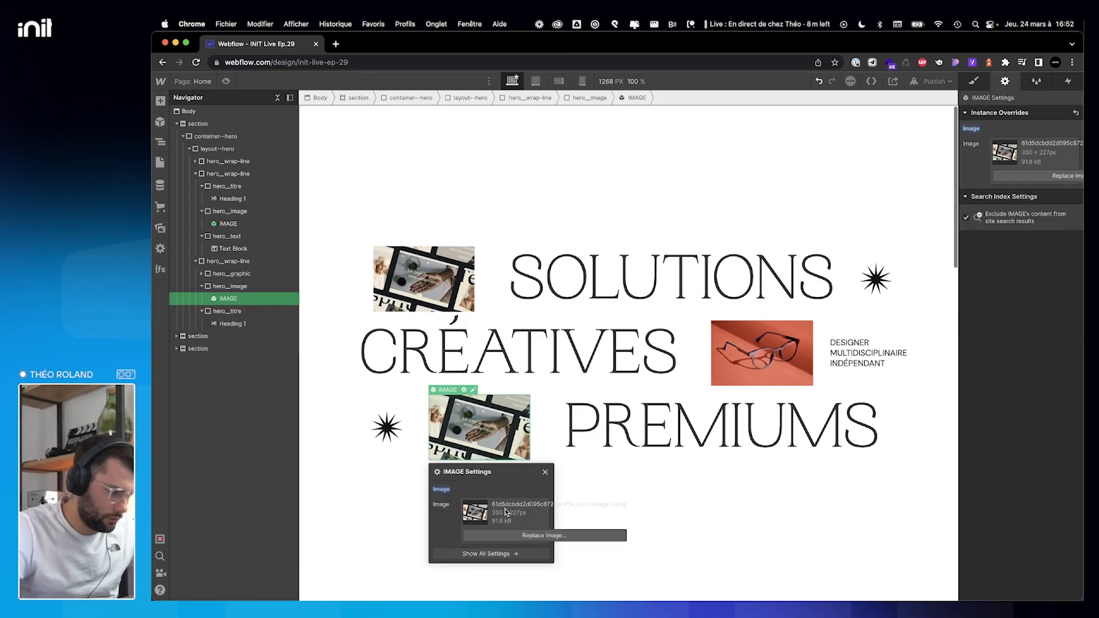
key(ctrl+Right)
key(ctrl+Left)
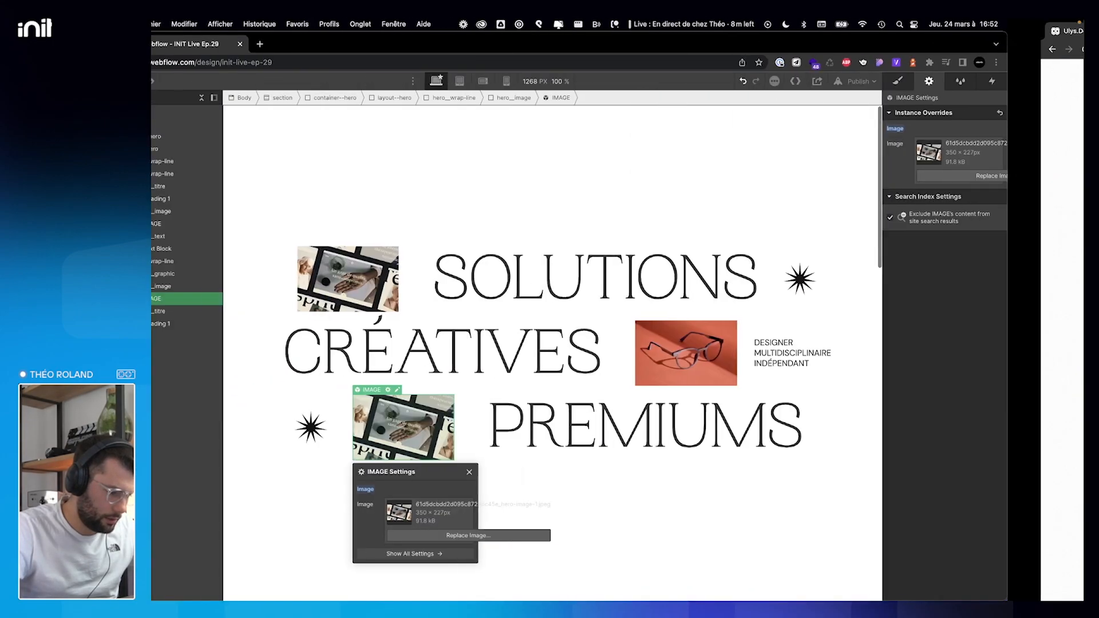
click(532, 535)
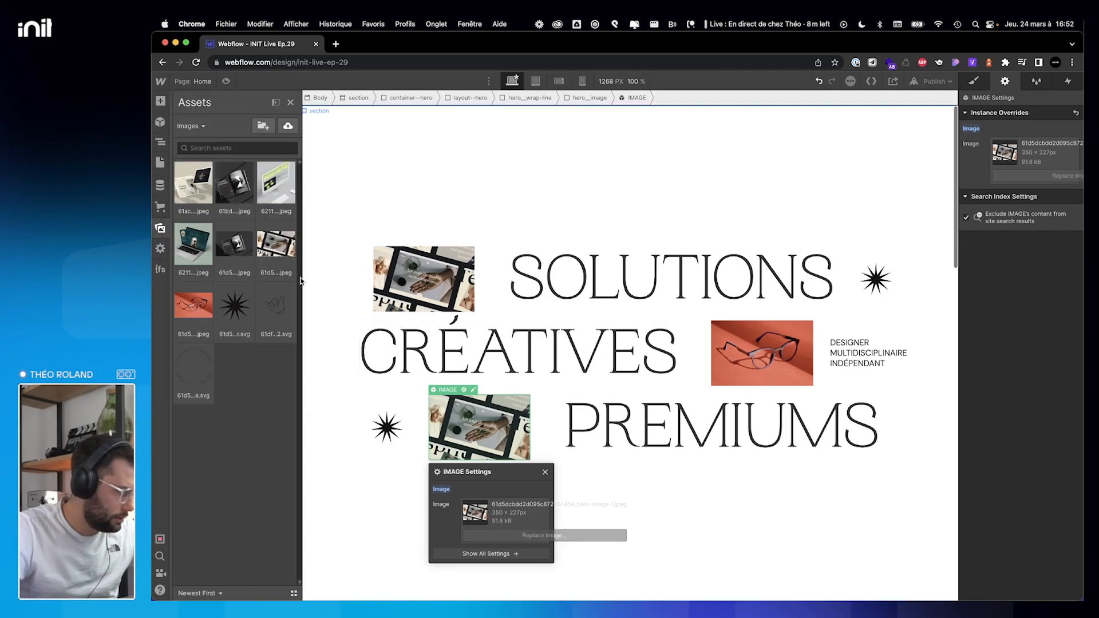
click(243, 255)
Replace the star image in the third hero line's hero__graphic with the hand icon SVG.
click(386, 427)
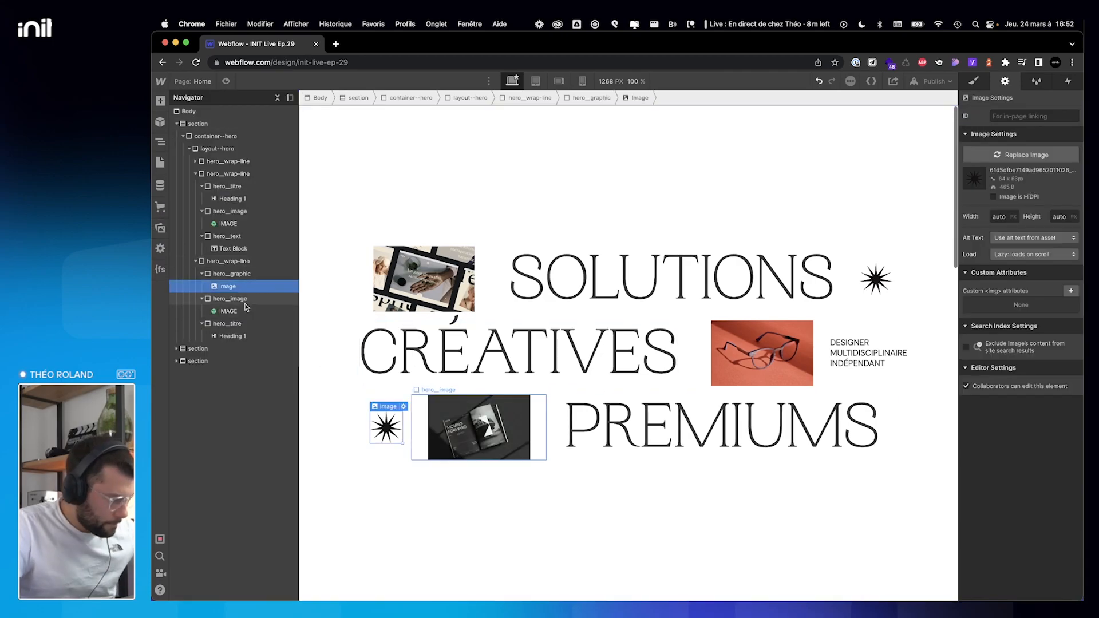
click(233, 275)
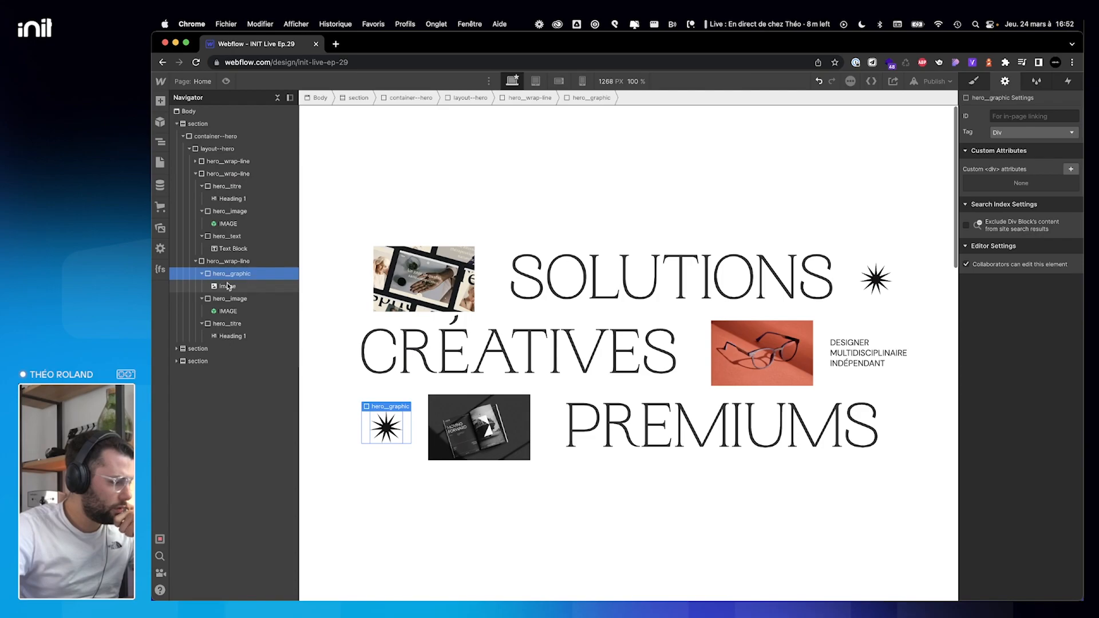
click(228, 286)
click(1025, 155)
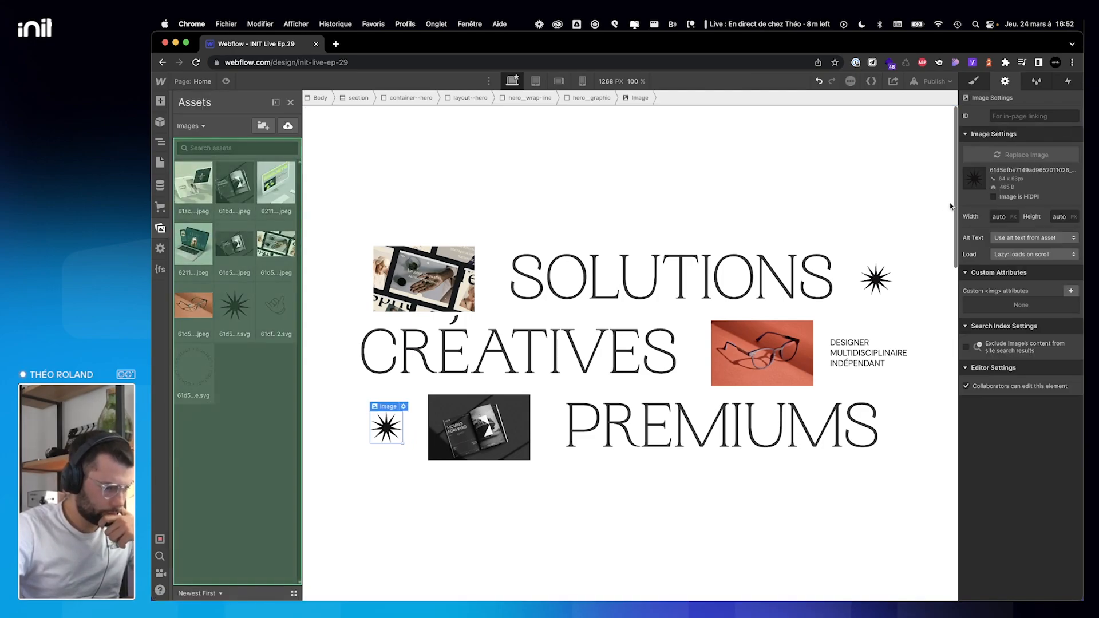
click(273, 314)
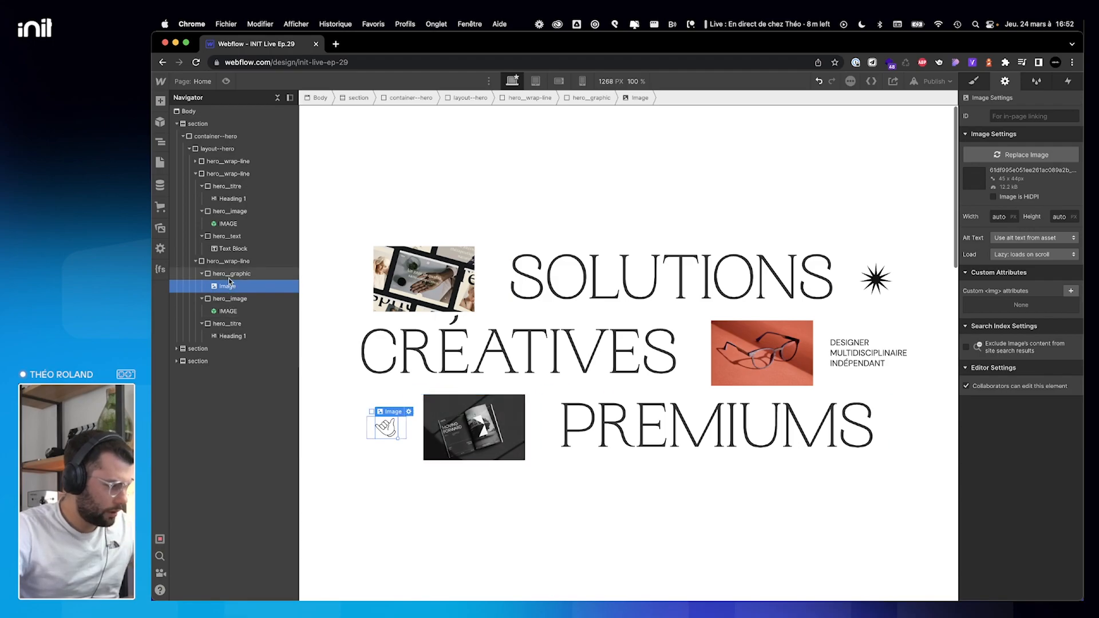
Add a second image inside the third line's hero__graphic and give it the class graphic__absolute.
key(super+e)
text(im)
key(Return)
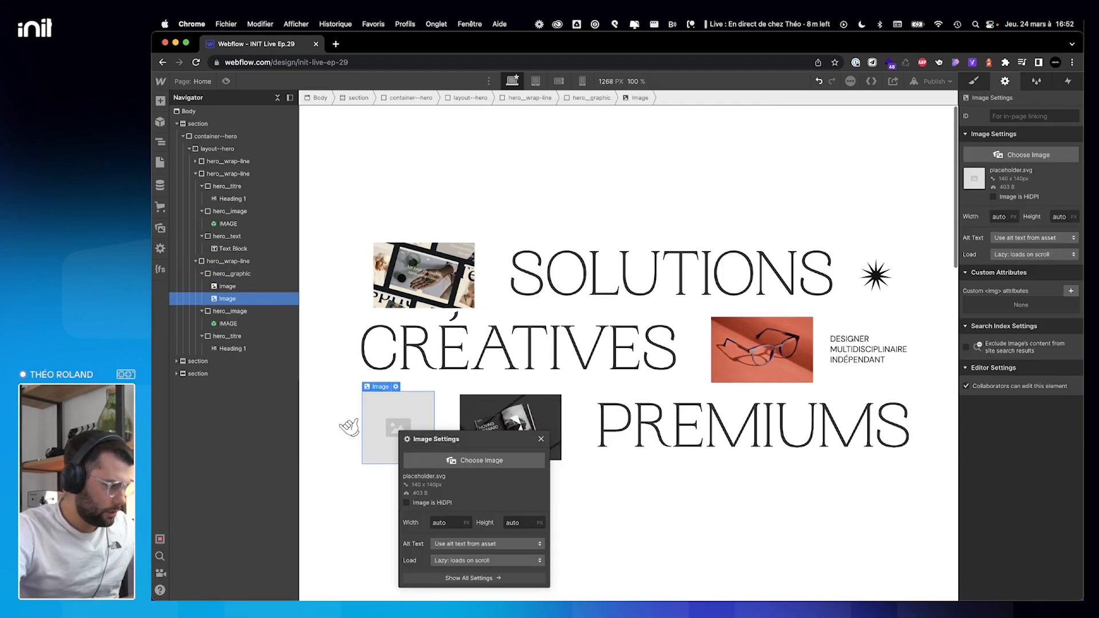
key(super+Return)
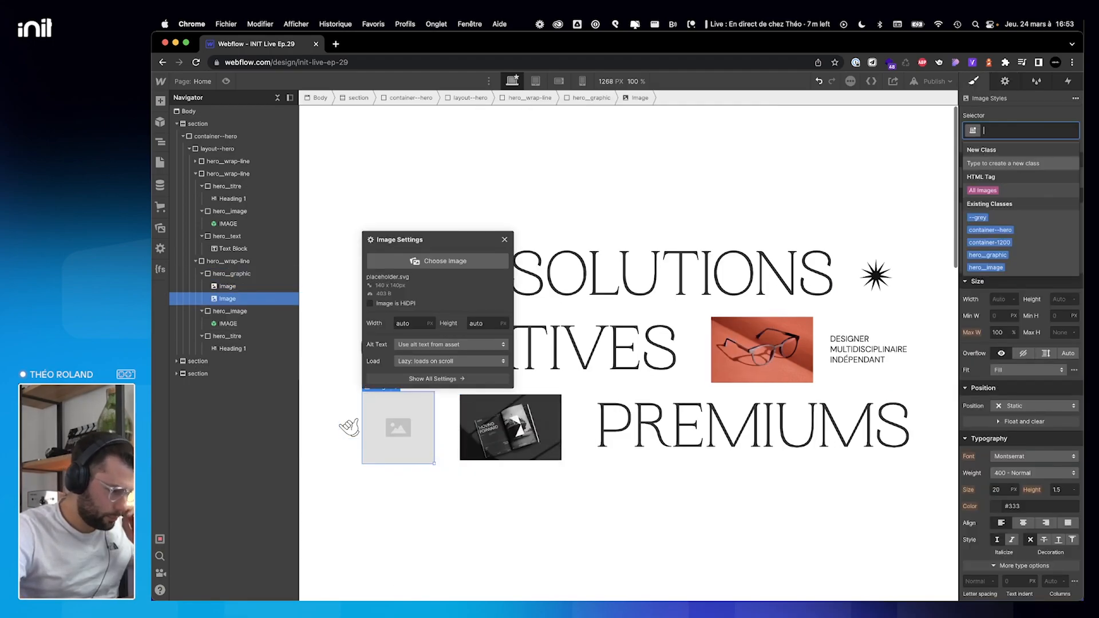
text(graphi)
text(c--)
key(BackSpace)
text(_)
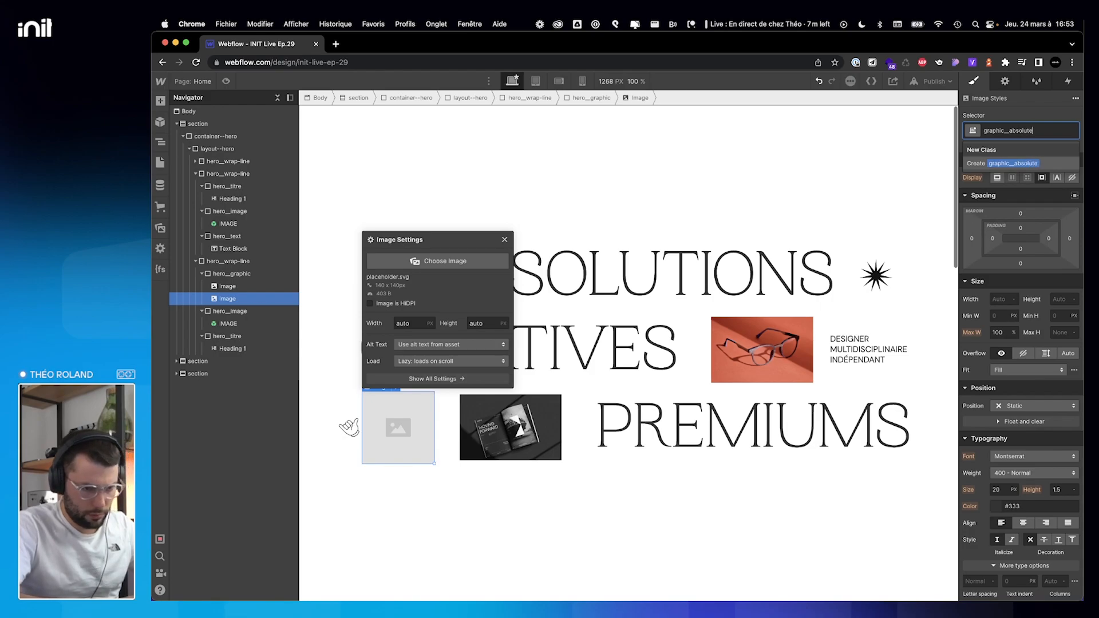
text(absolute)
key(Return)
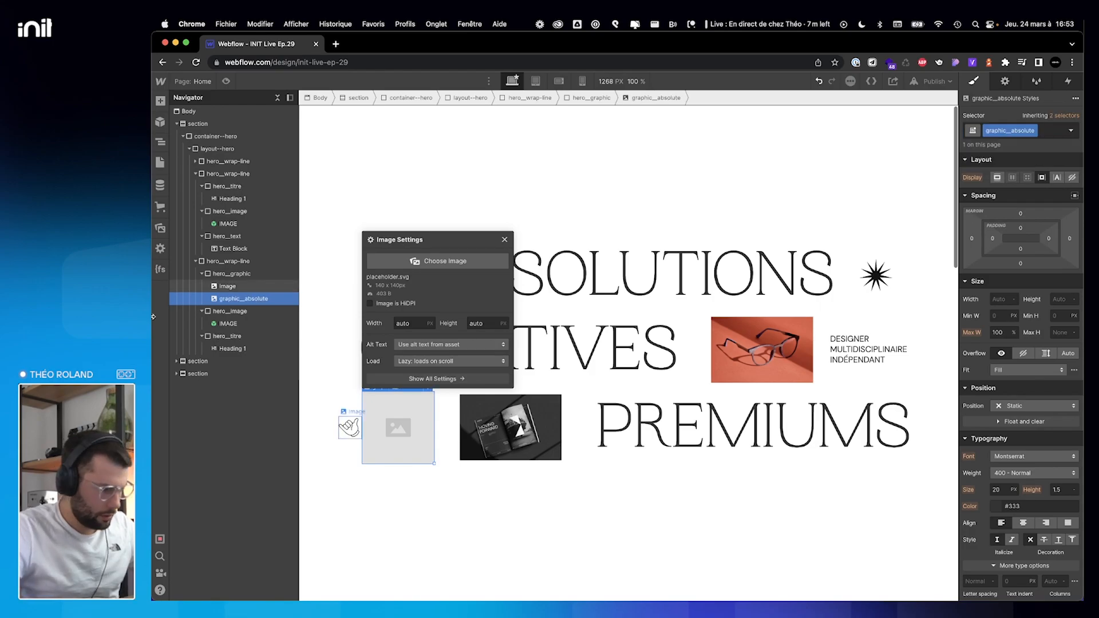
Use the contact-circle SVG as graphic__absolute's picture and set the element's position to Absolute.
click(420, 262)
click(191, 366)
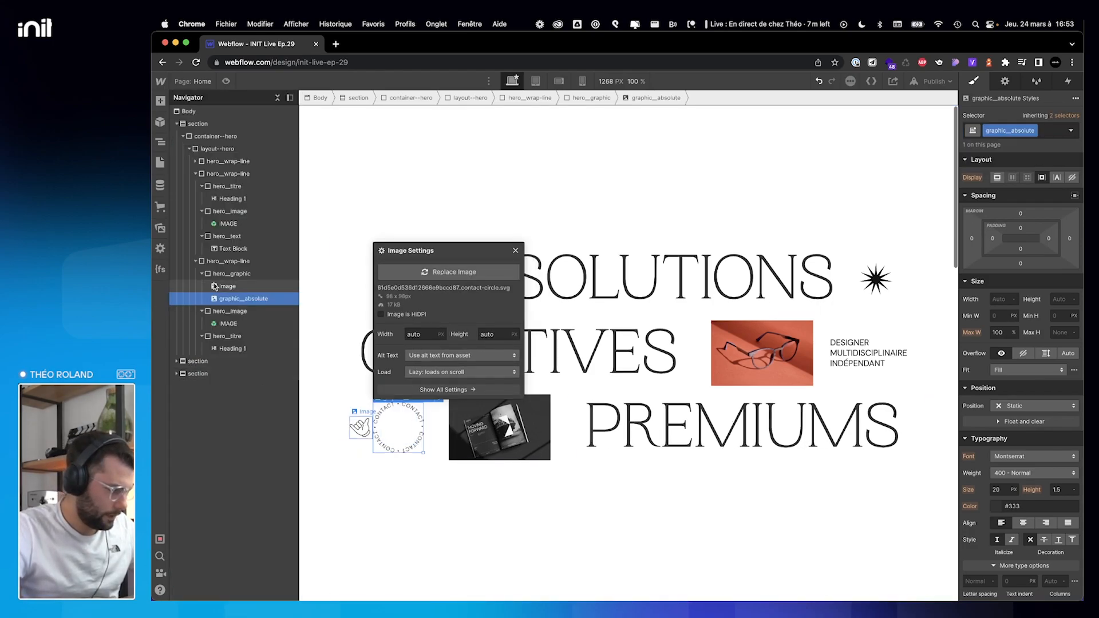
click(1028, 406)
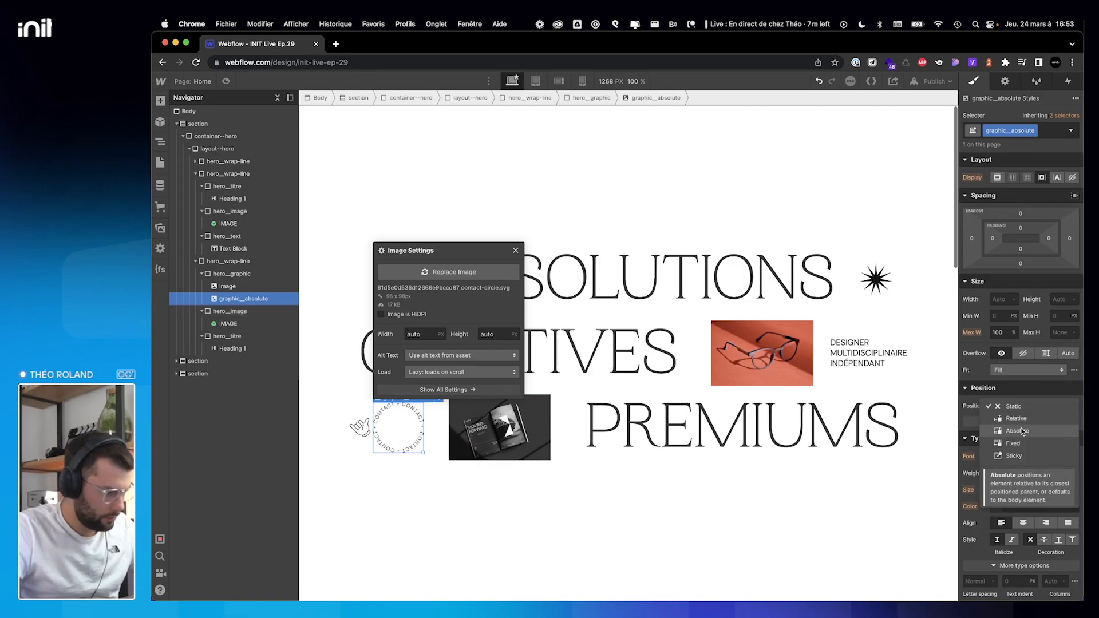
click(1020, 431)
Give the hand icon image in the third line's hero__graphic the class graphic__relative.
click(246, 279)
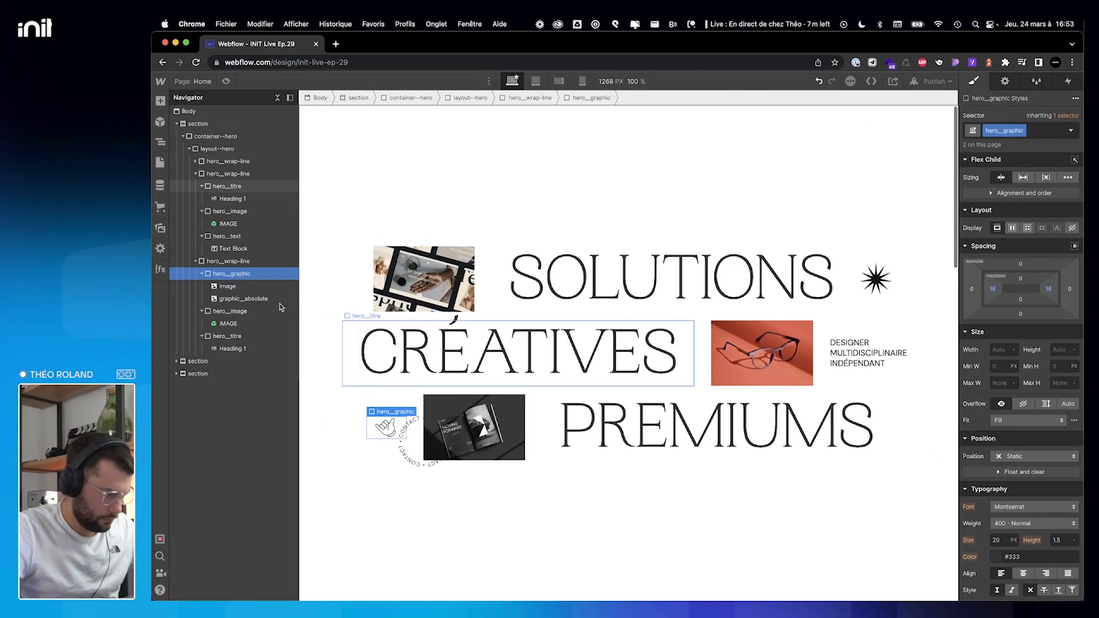
click(228, 287)
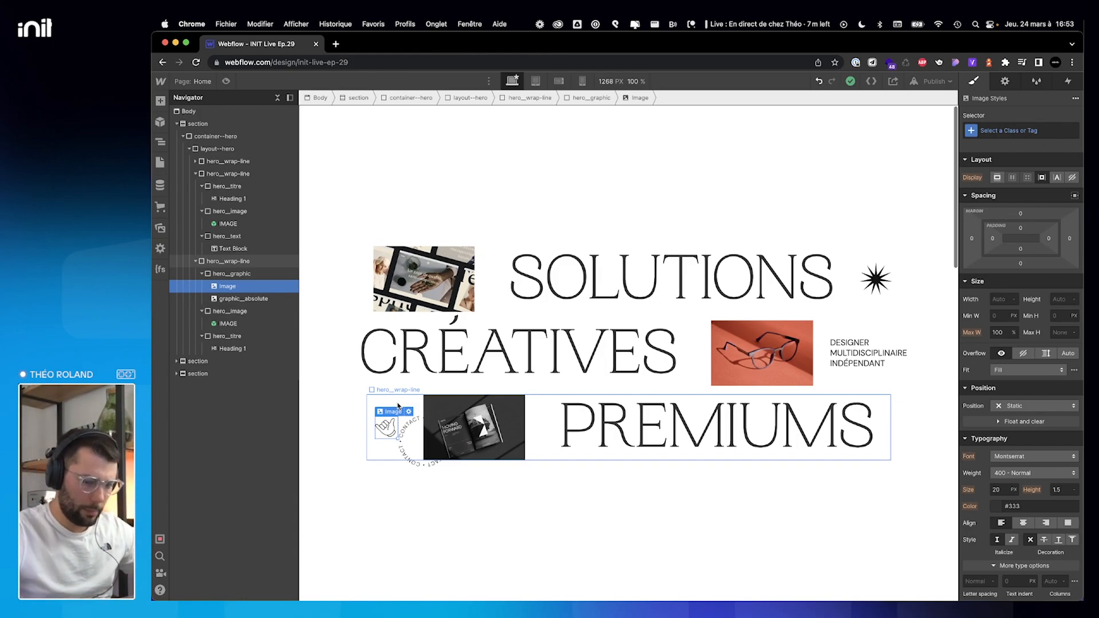
click(995, 130)
text(graphic__)
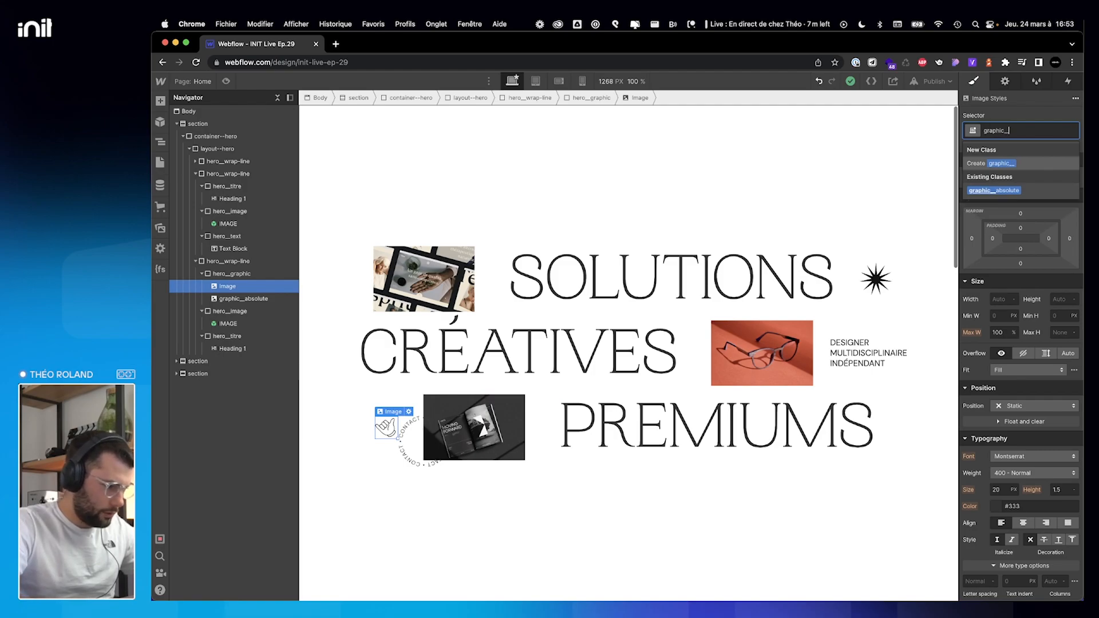
text(relative)
key(Return)
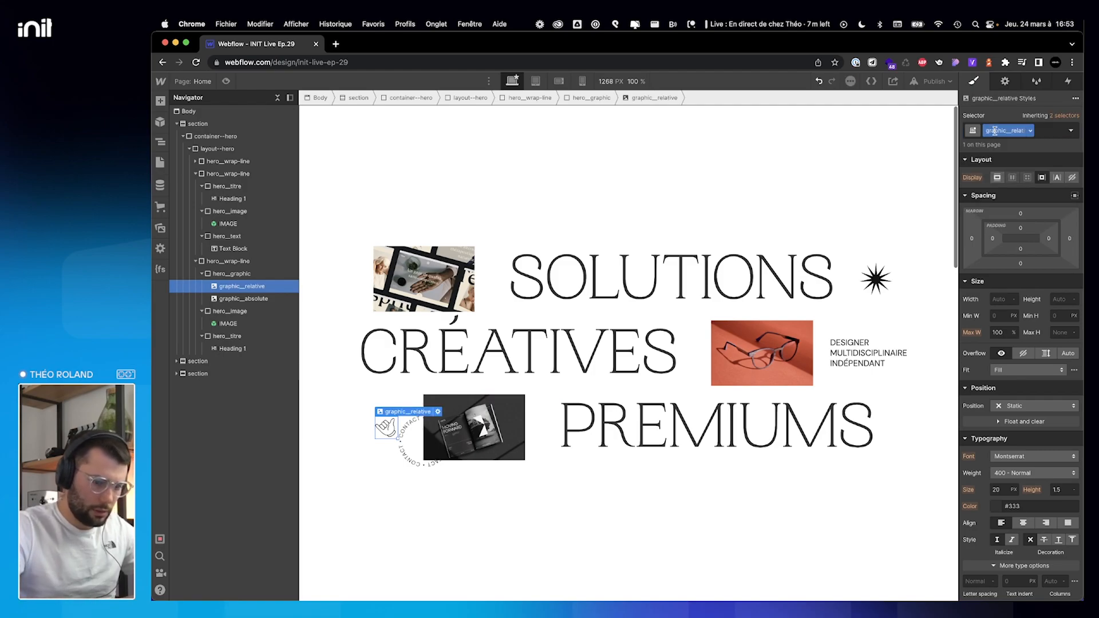
Set the height and width of graphic__relative to 10vw each.
click(1060, 298)
text(1)
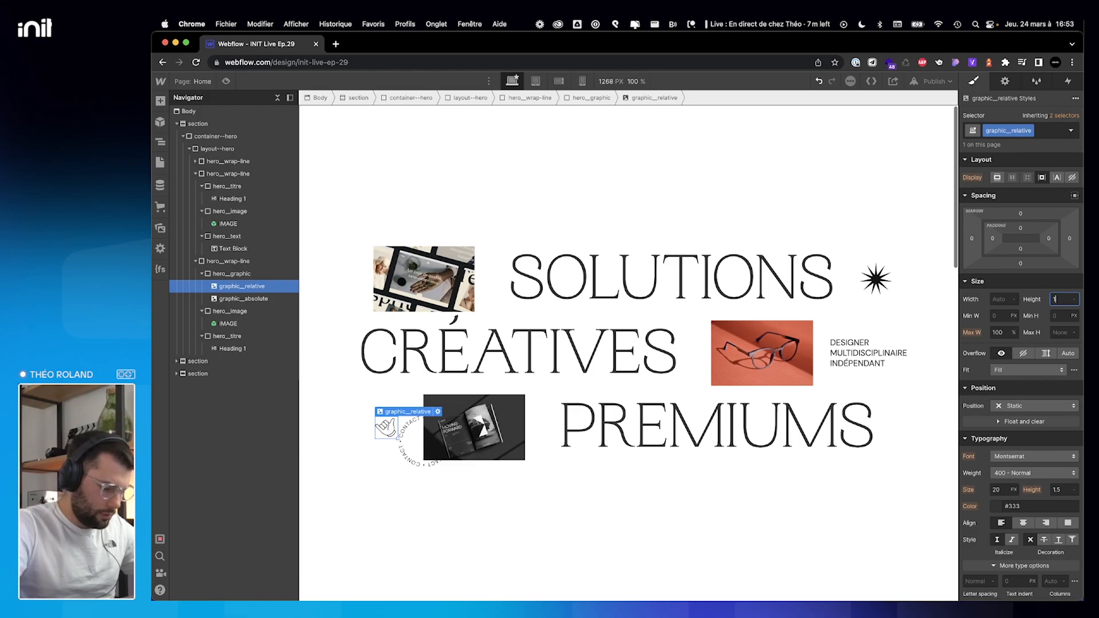
text(0vw)
key(Return)
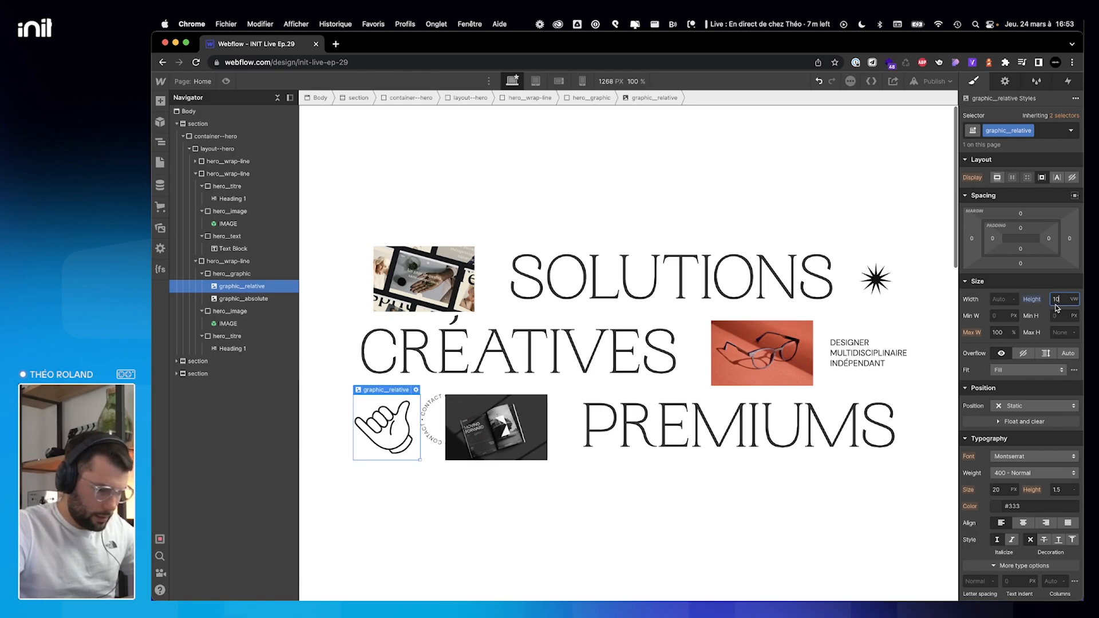
click(1002, 299)
text(10vw)
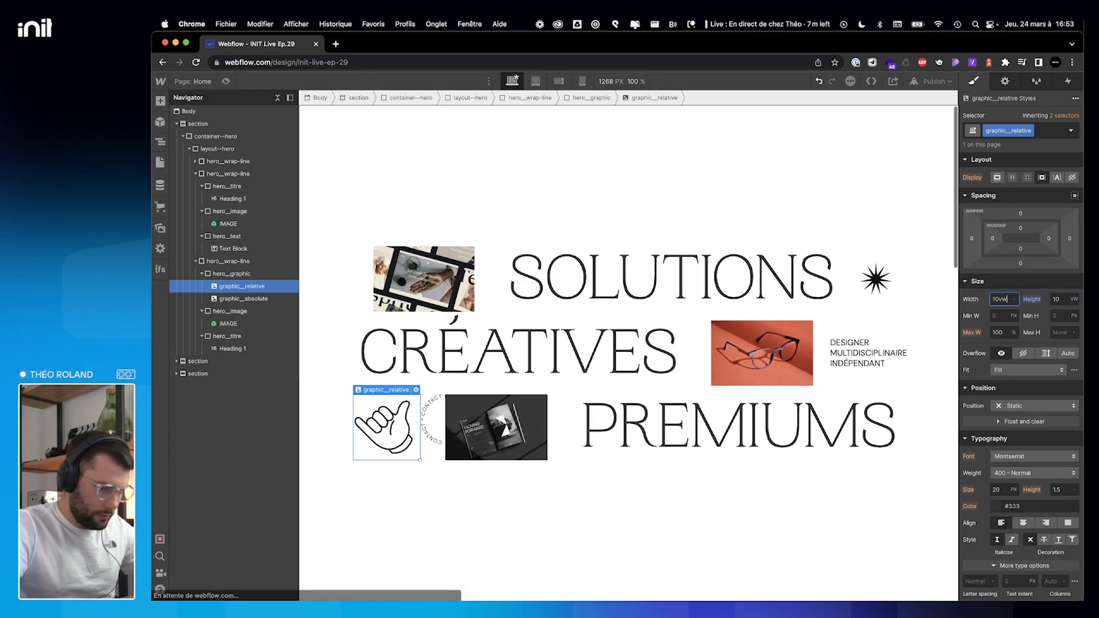
key(Return)
Set the top and bottom padding of graphic__relative to 2.5vw each.
drag(1021, 228, 1021, 247)
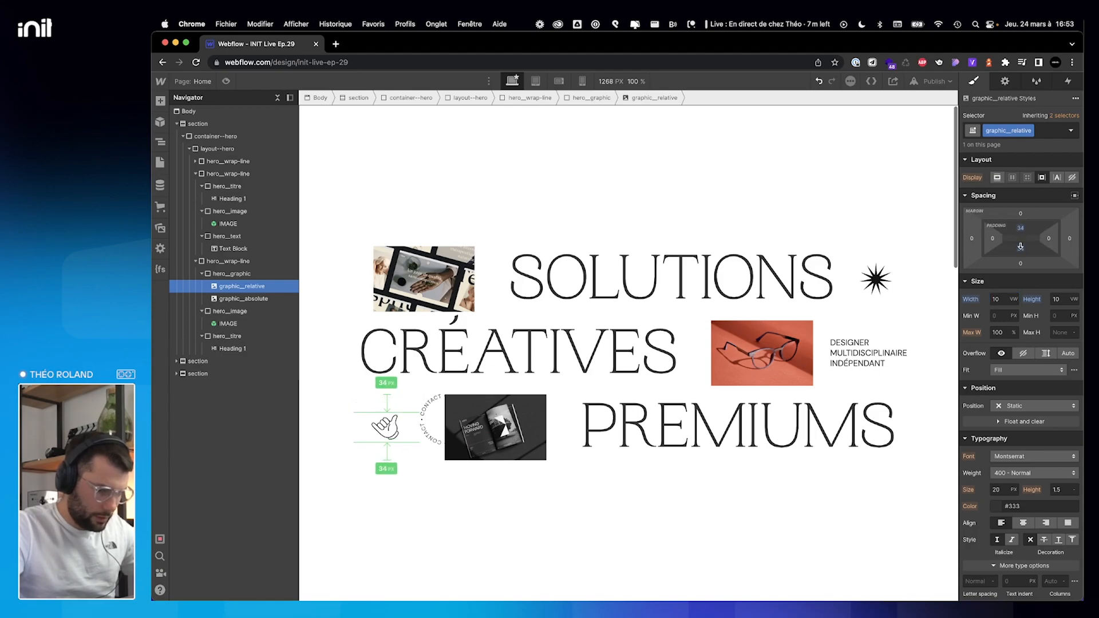
click(1022, 229)
text(2)
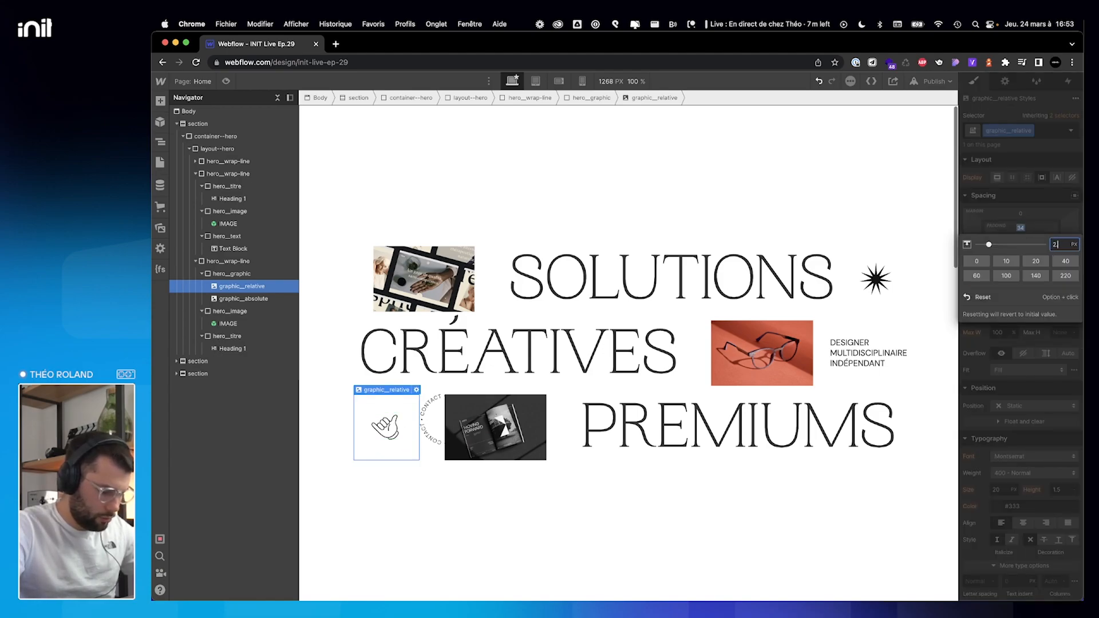
text(.5vw)
key(Return)
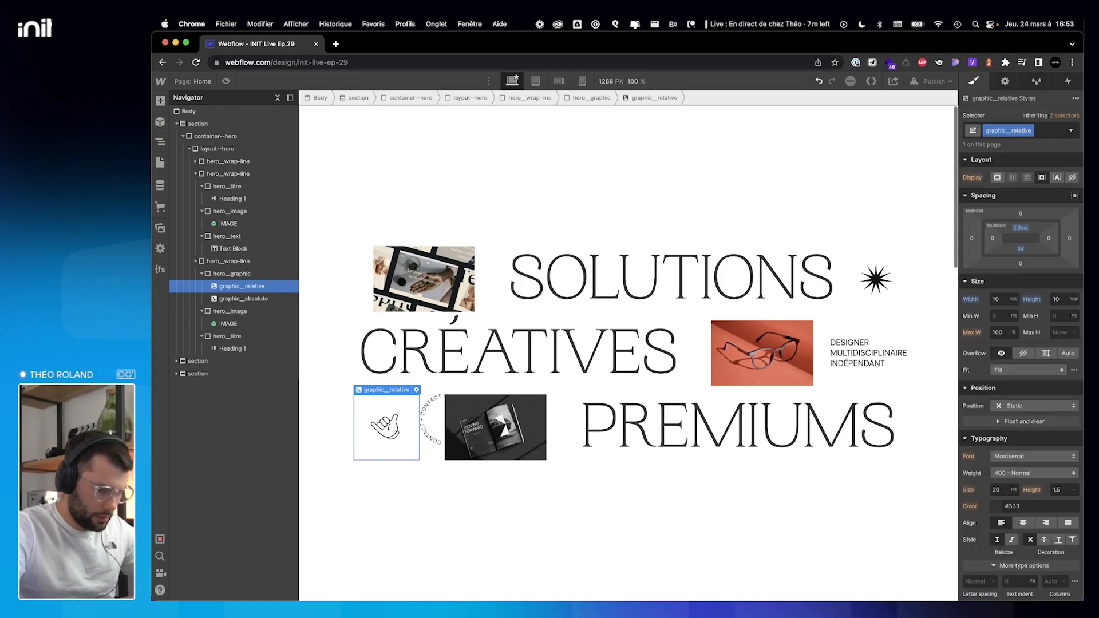
click(1021, 249)
text(2.5vw)
key(Return)
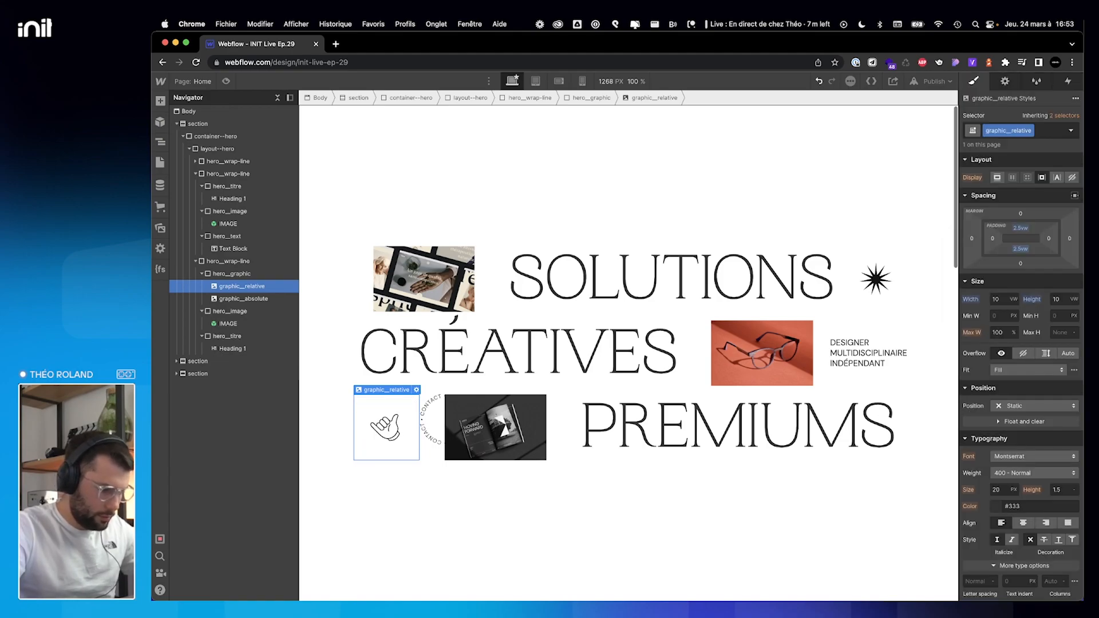
Set hero__graphic's position to Relative and anchor graphic__absolute to all four of its sides with 0% offsets.
click(232, 274)
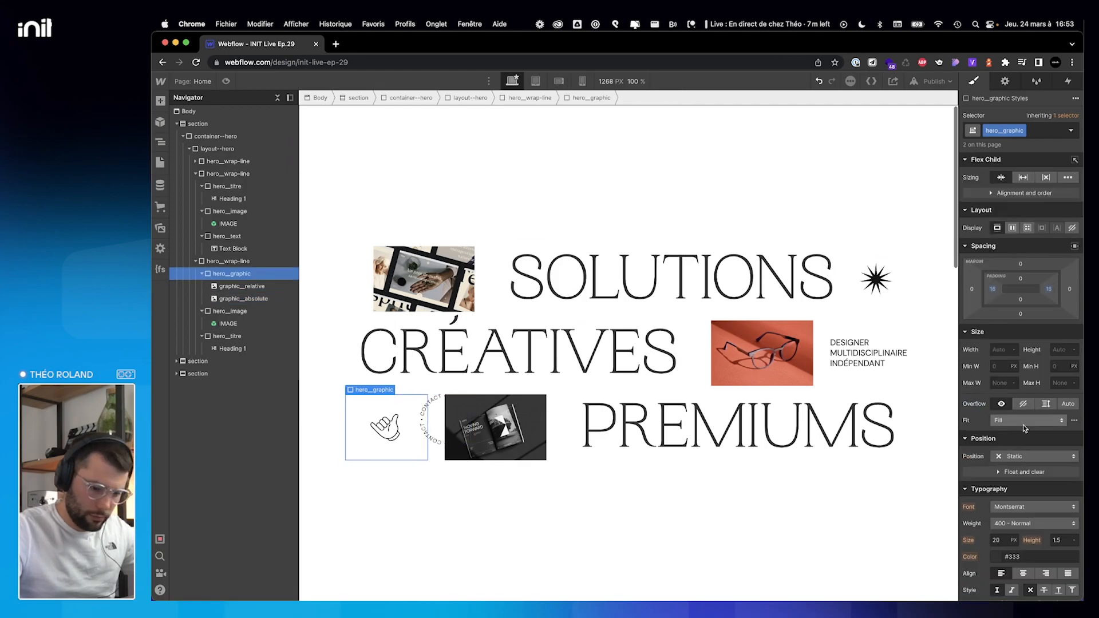
click(1022, 456)
click(1018, 469)
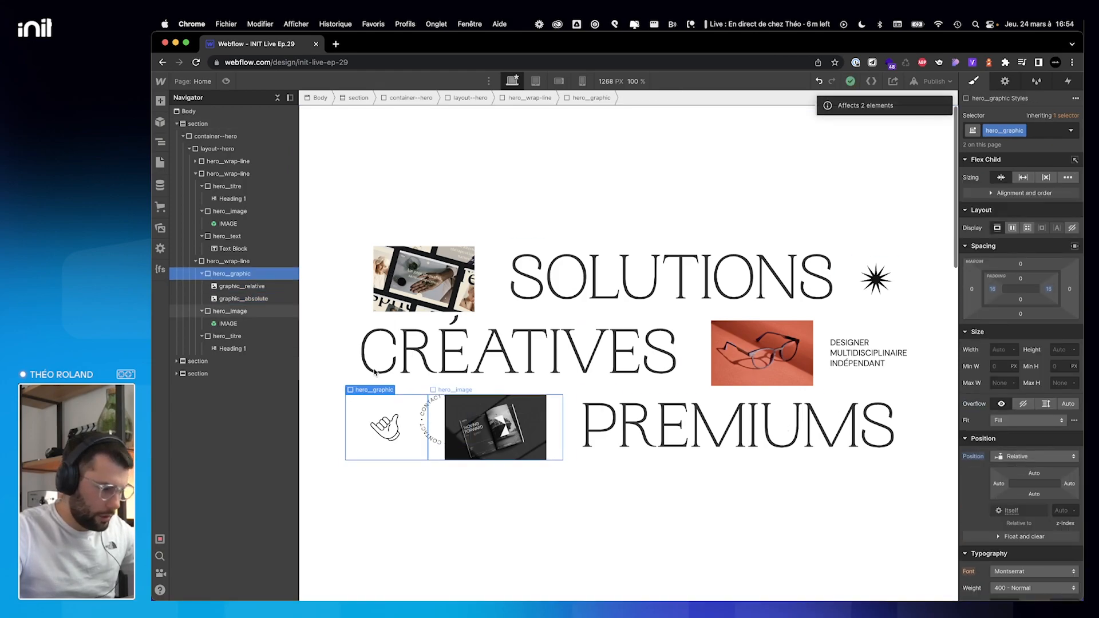
click(250, 299)
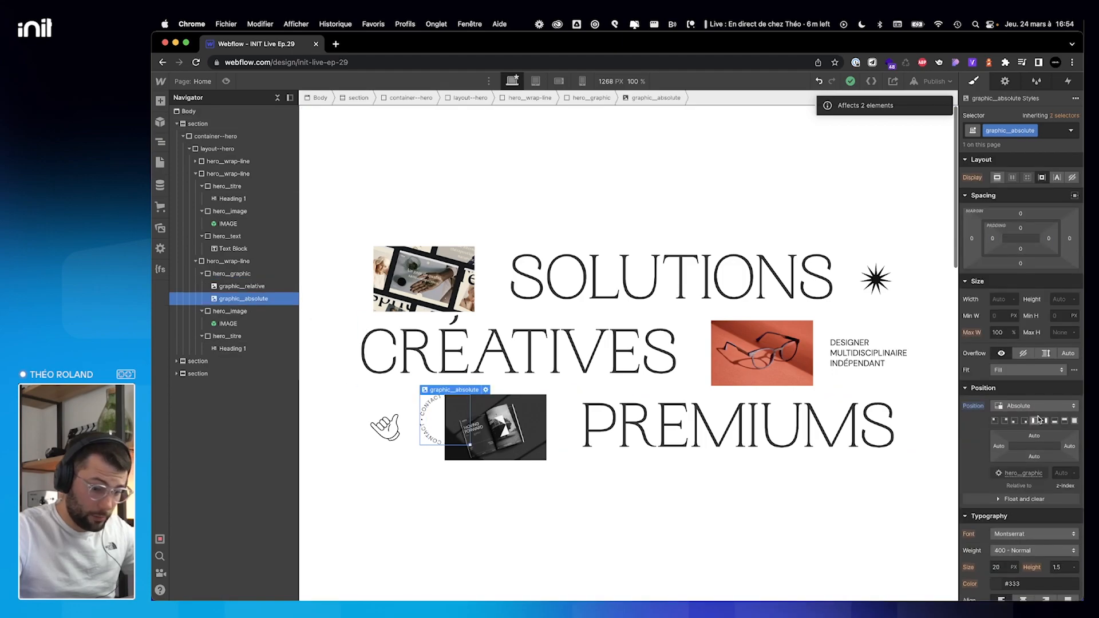
click(1075, 422)
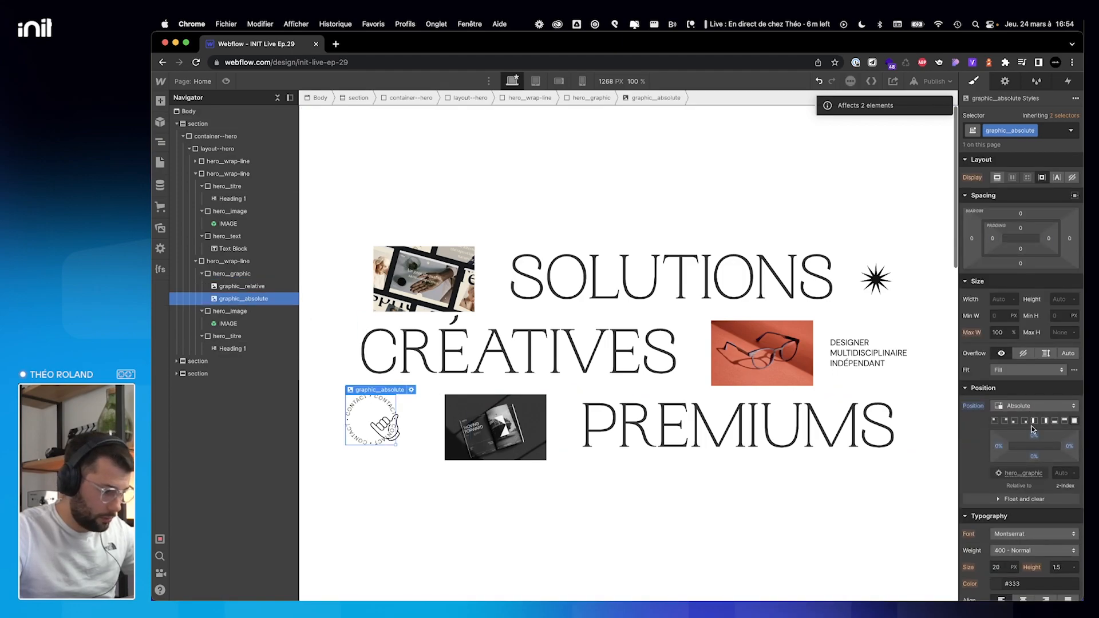
Reset hero__graphic's left and right padding, and set graphic__absolute's width and height to 100%.
click(225, 275)
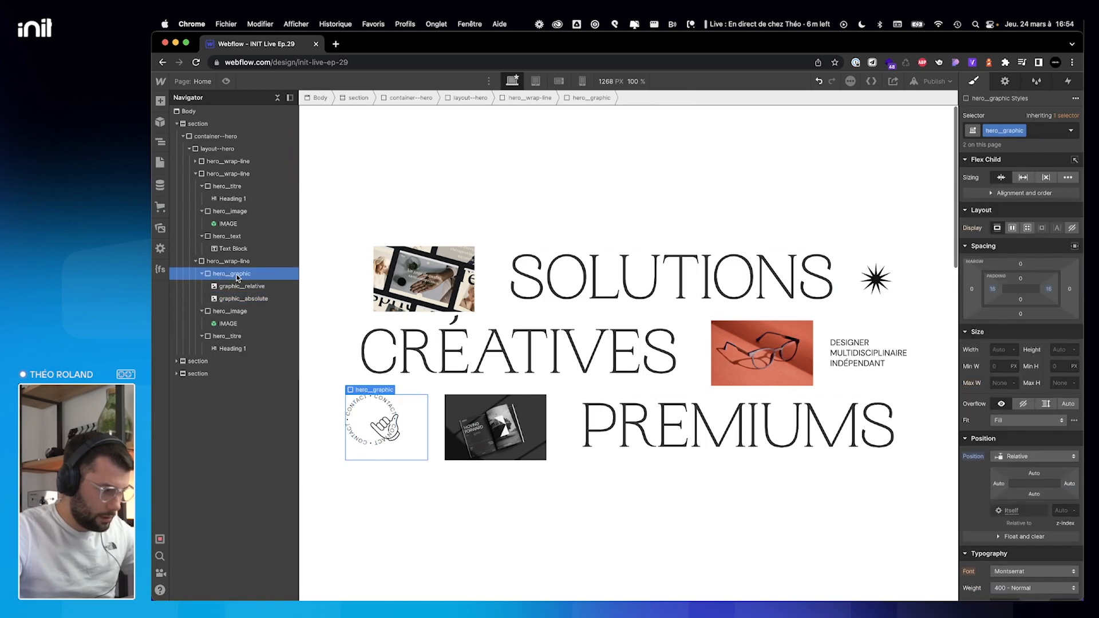
alt+click(998, 289)
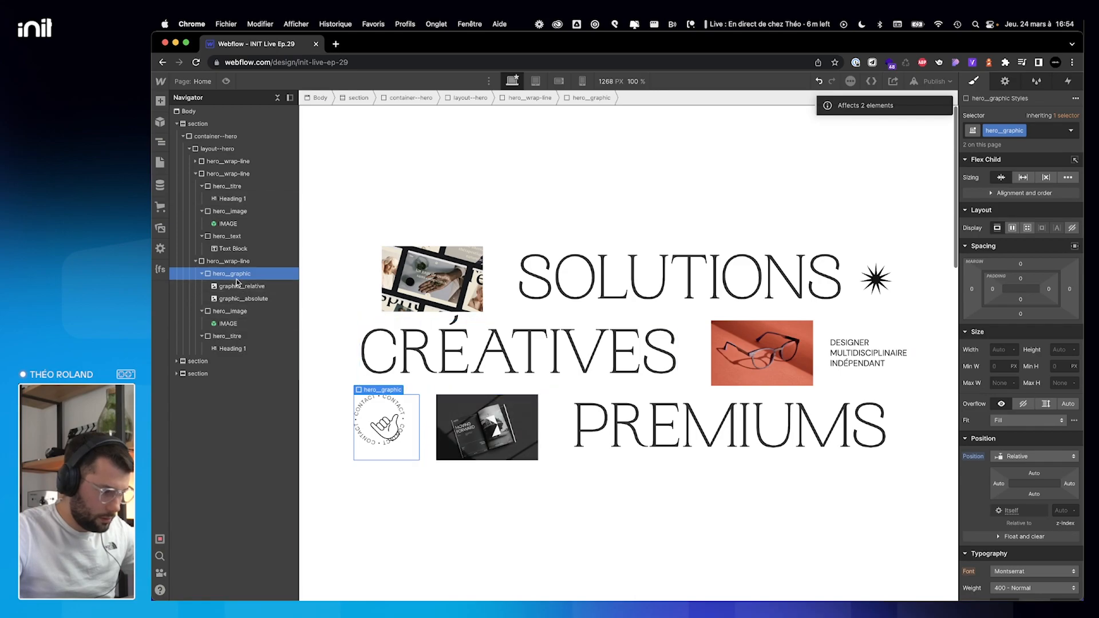
click(237, 298)
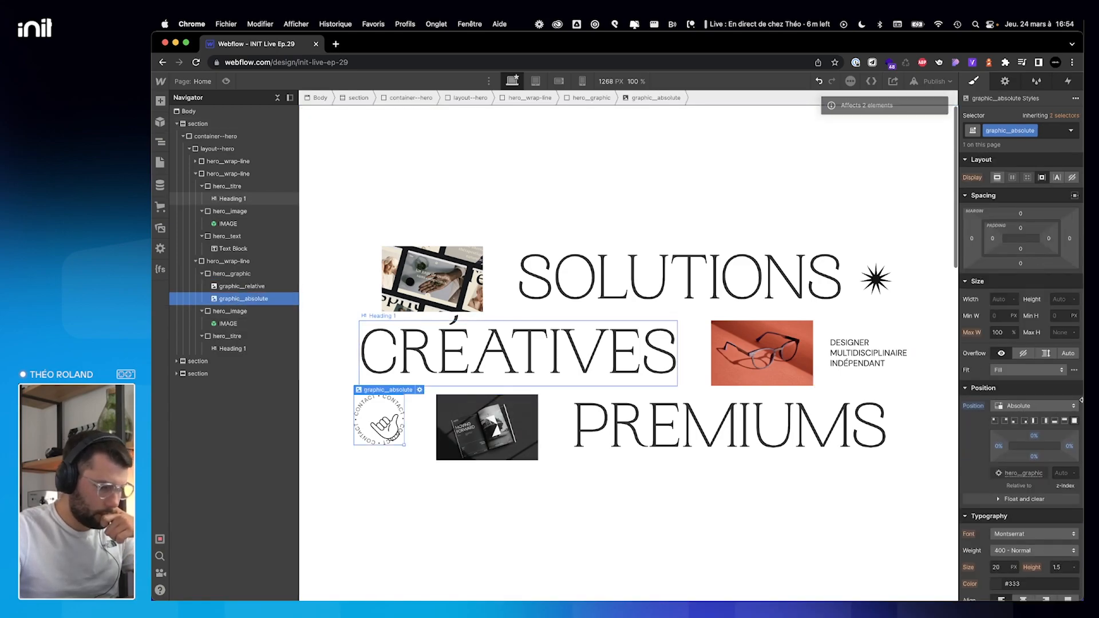
click(999, 300)
text(100%)
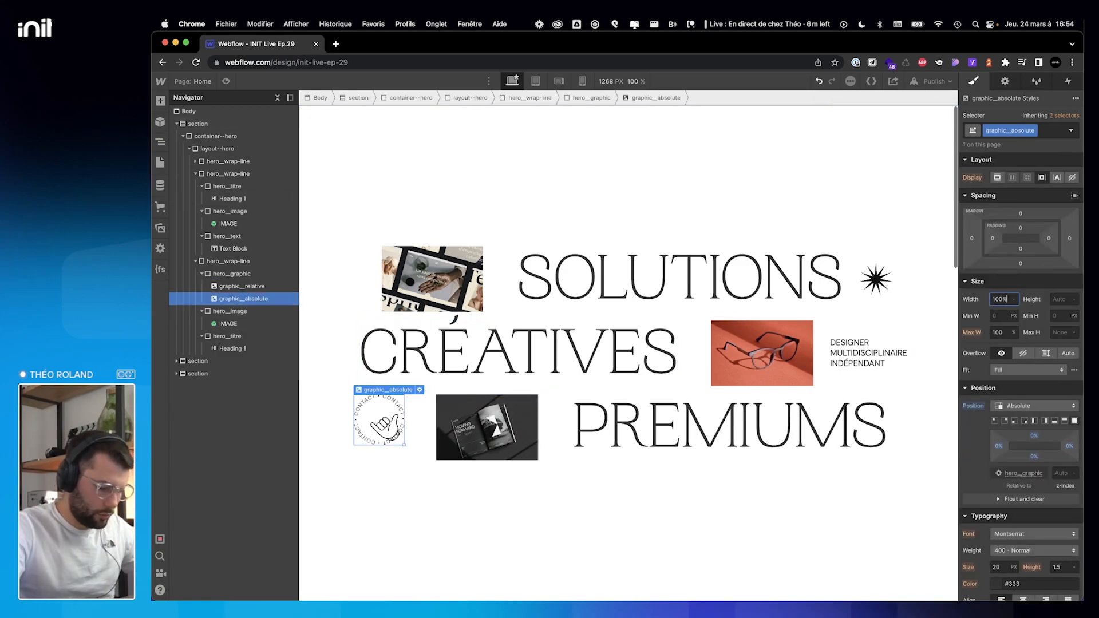
key(Tab)
text(100%)
key(Return)
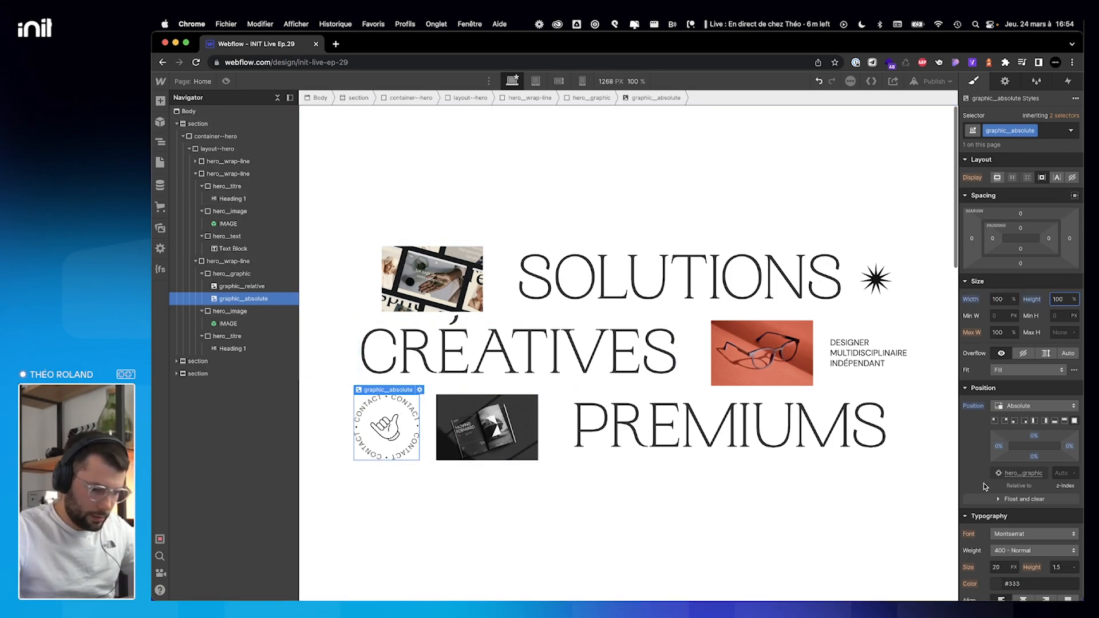
Stack the hand over the circle: z-index 0 for graphic__absolute, position Relative with z-index 1 for graphic__relative.
click(1058, 473)
text(0)
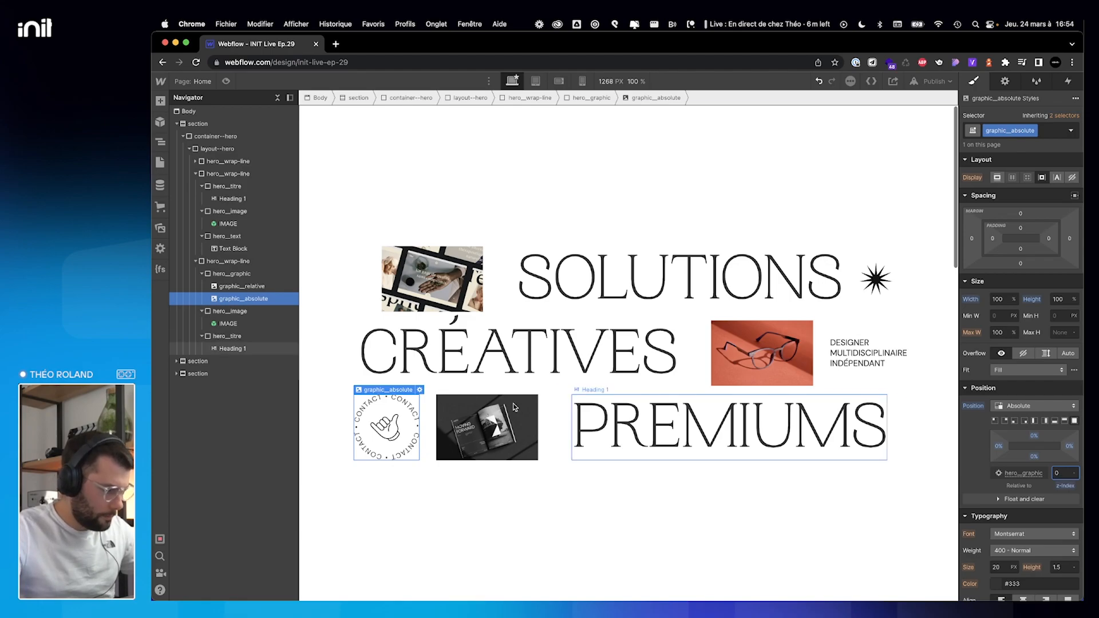
click(254, 286)
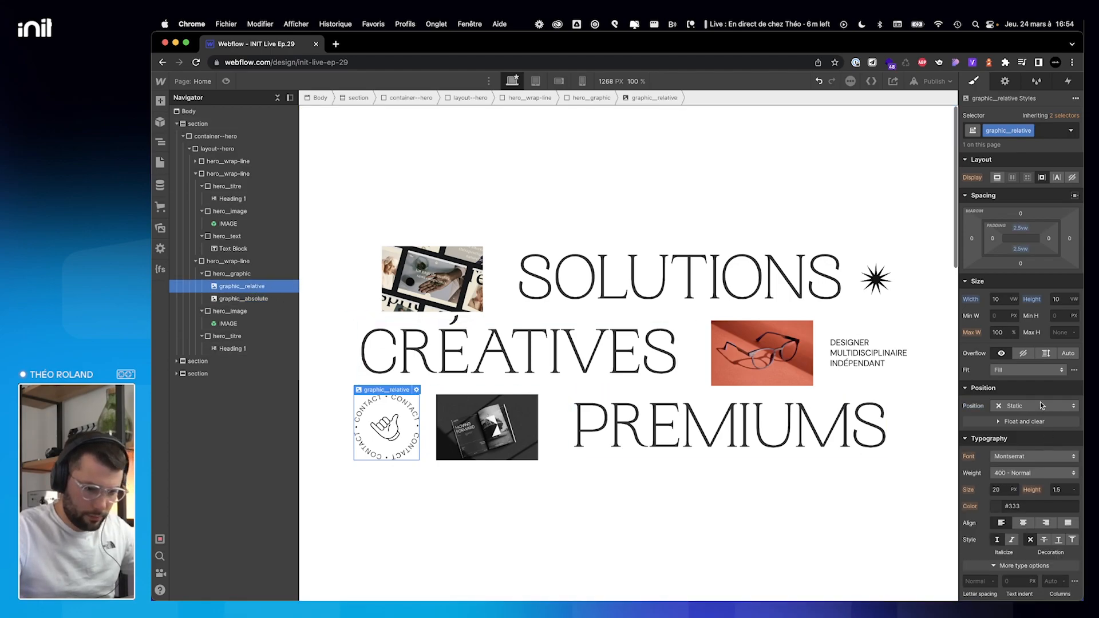
click(1022, 409)
click(1017, 418)
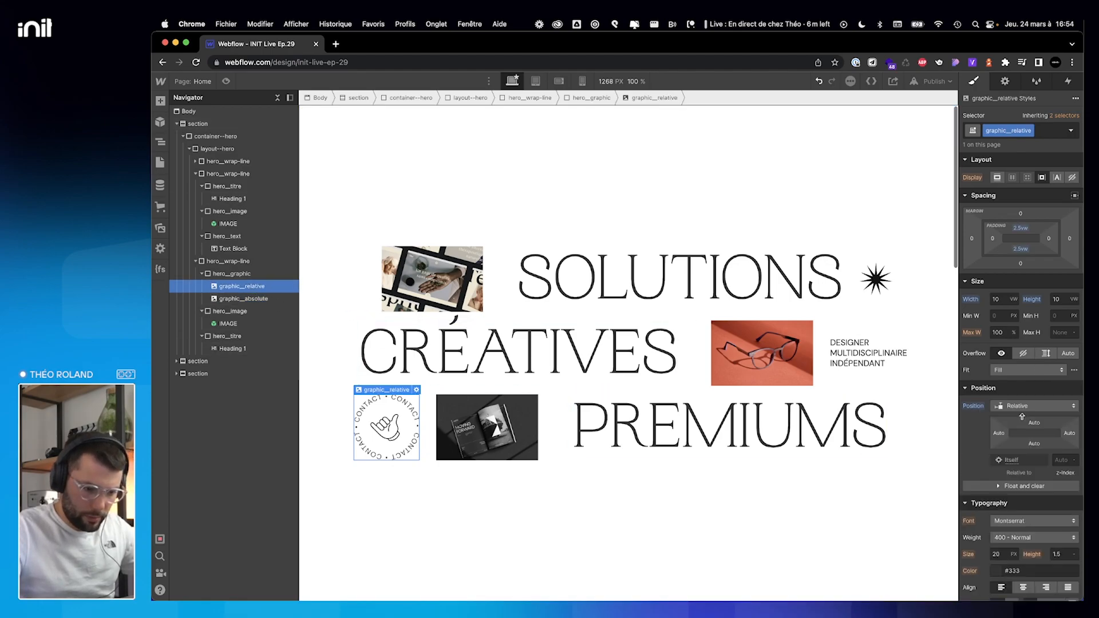
click(1059, 459)
text(1)
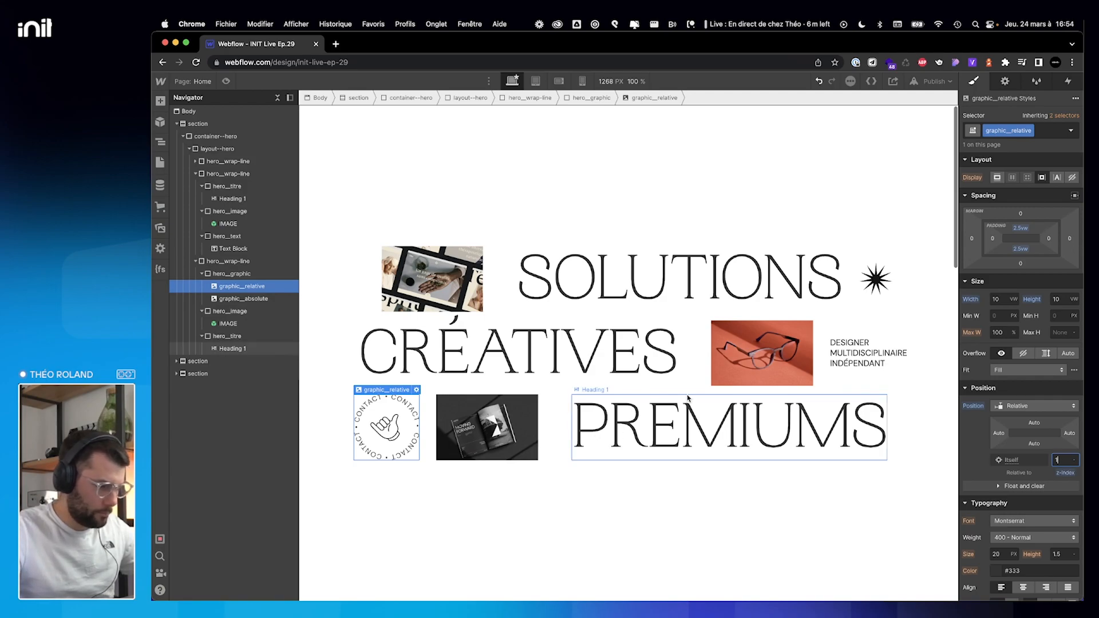
click(807, 429)
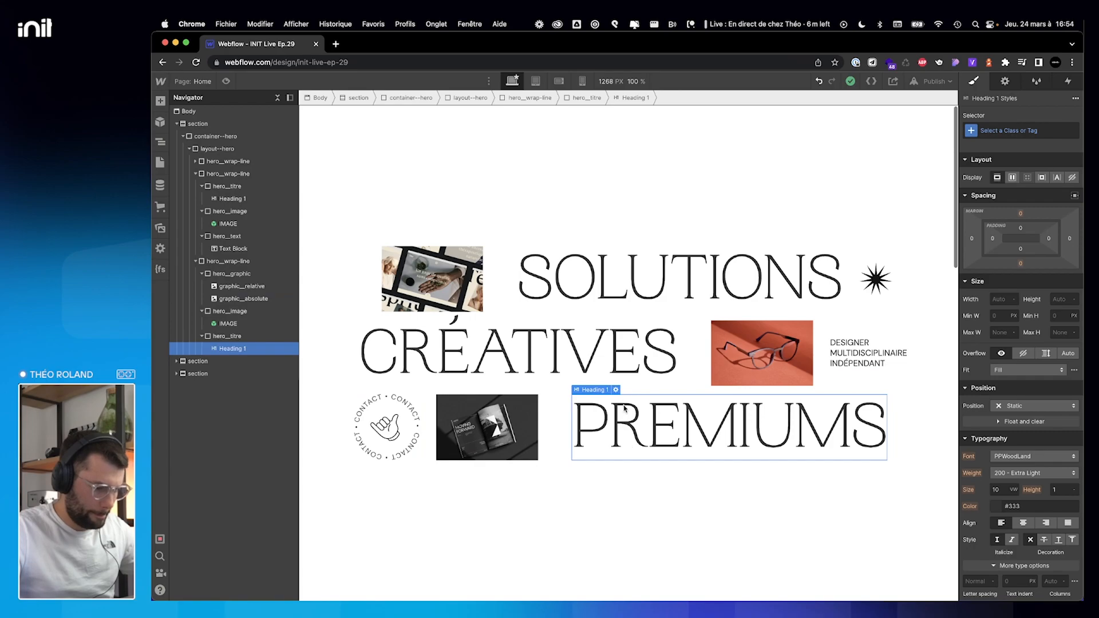
Set the font size of All H1 Headings to 11.5 VW and preview the page at full width.
scroll(1022, 179, down, 3)
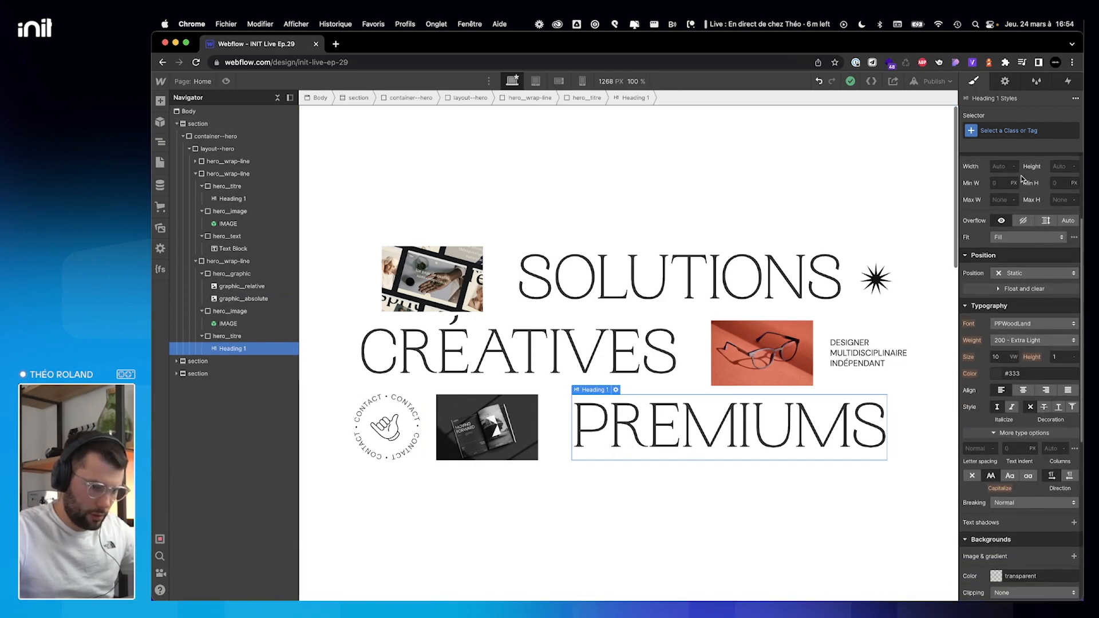
click(1009, 131)
click(989, 187)
click(1002, 356)
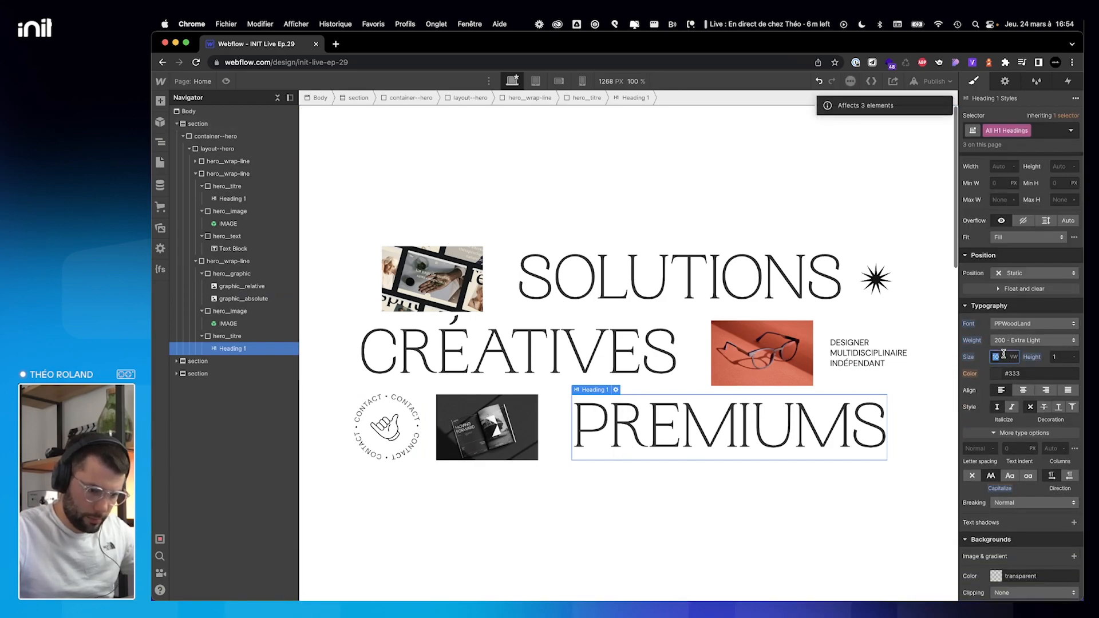
text(11)
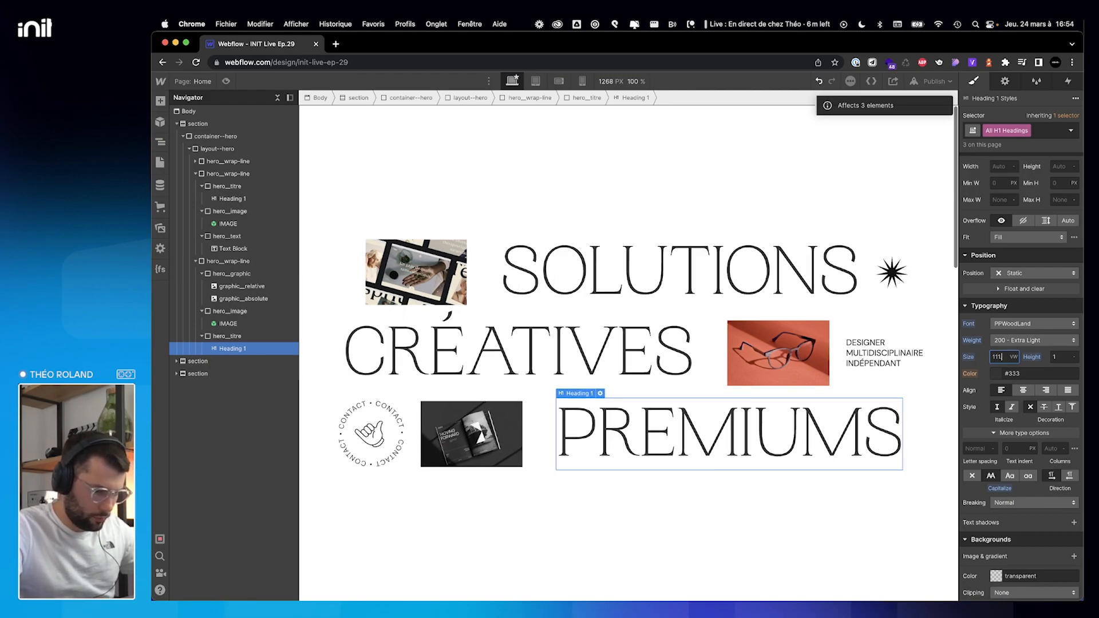
text(.5)
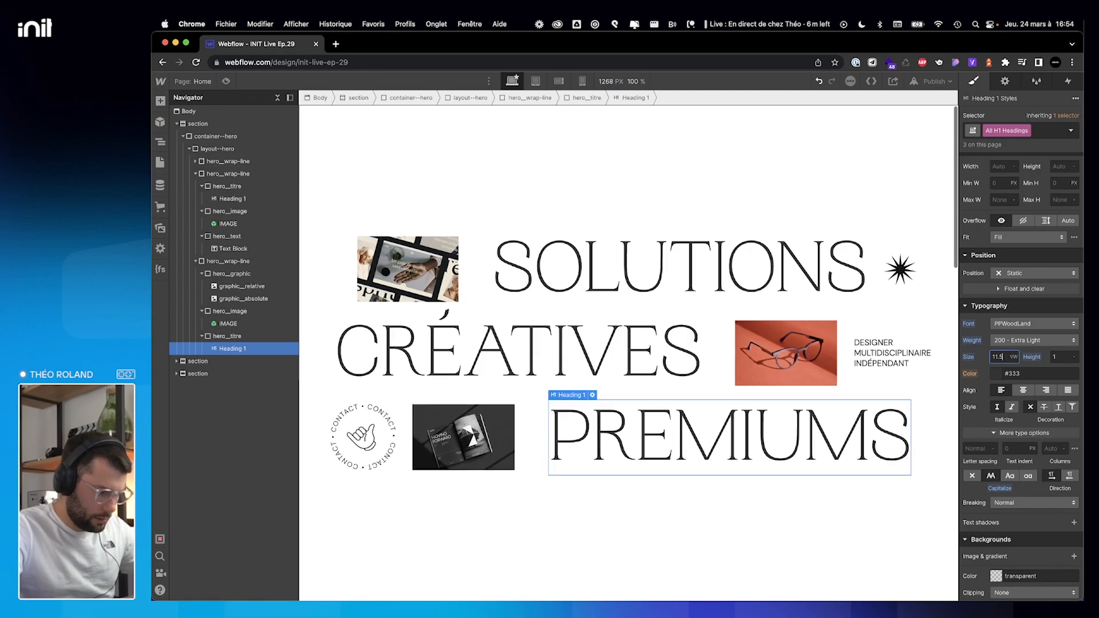
click(226, 82)
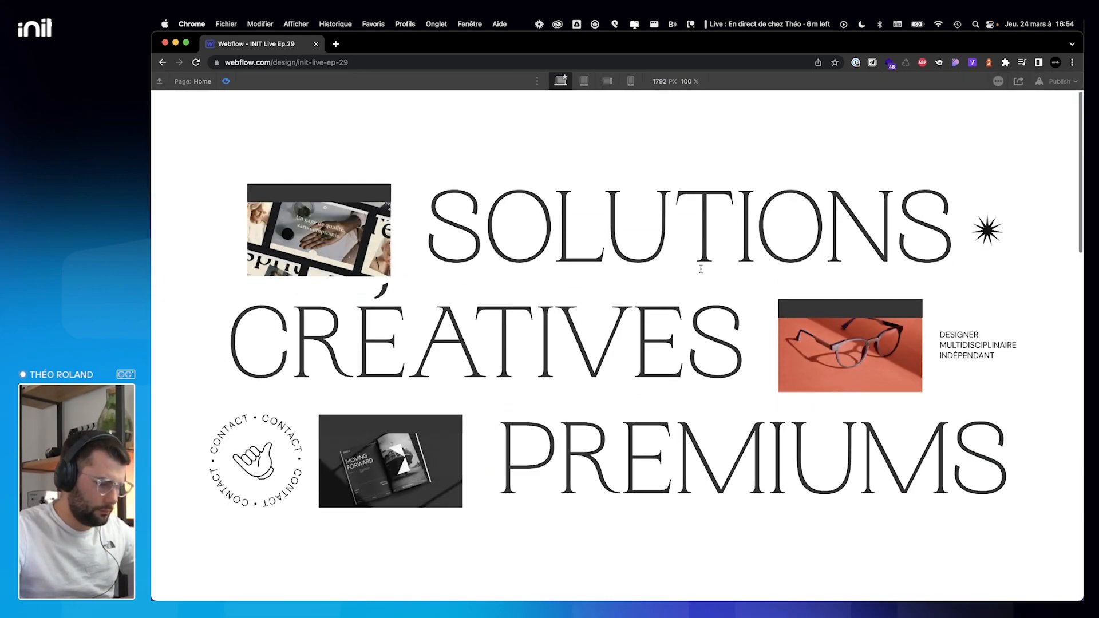
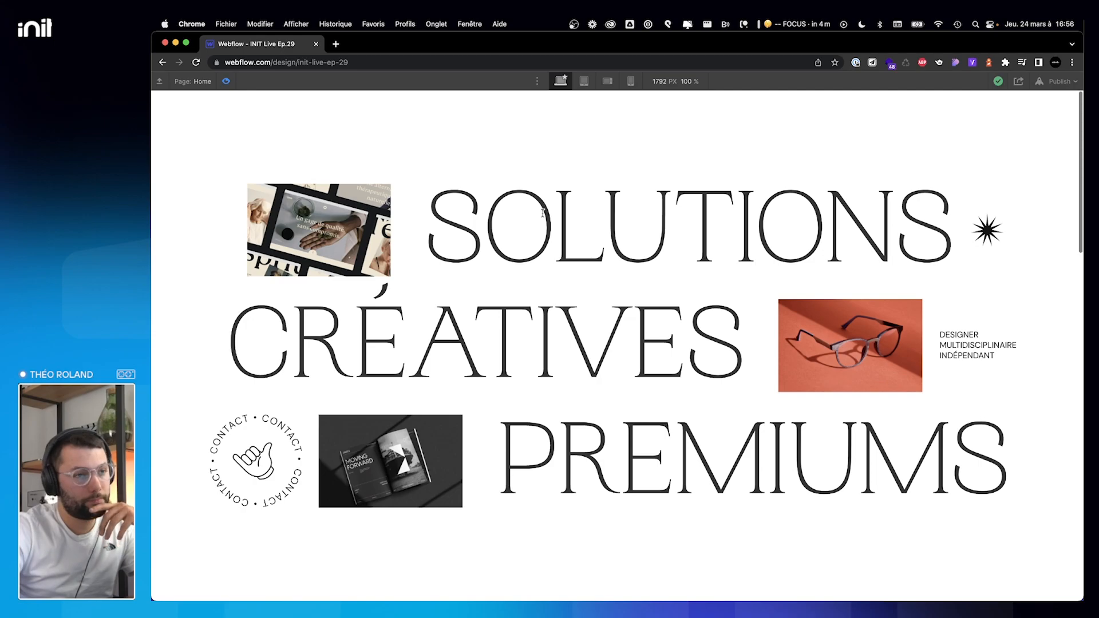
click(227, 83)
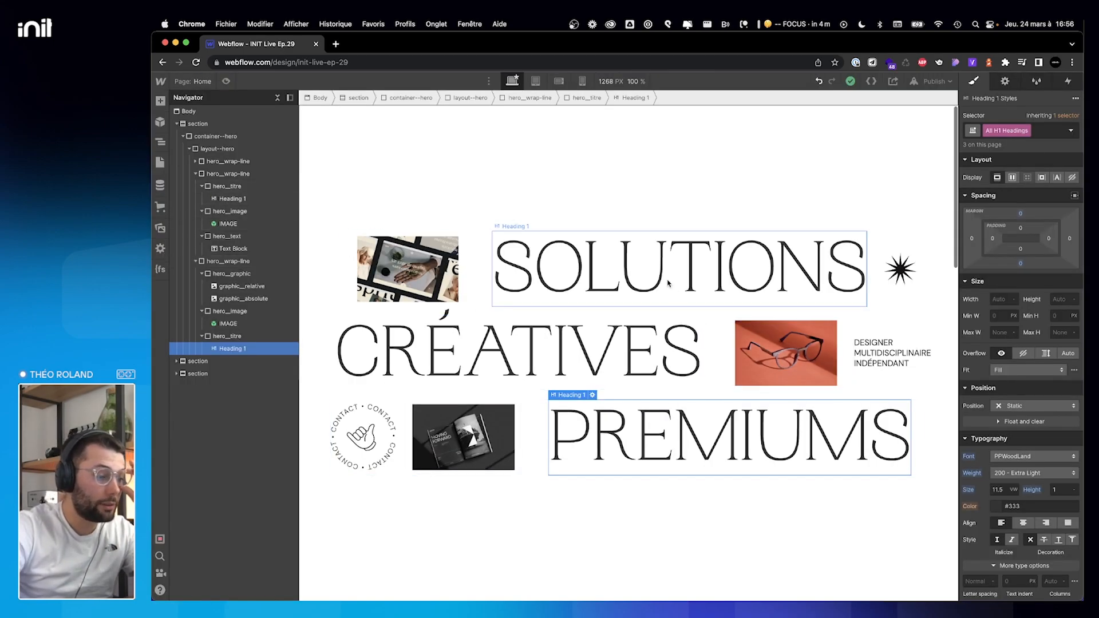
Switch to the ulys.design reference site and examine how its hero lines react to the mouse and what follows below them.
scroll(687, 321, down, 5)
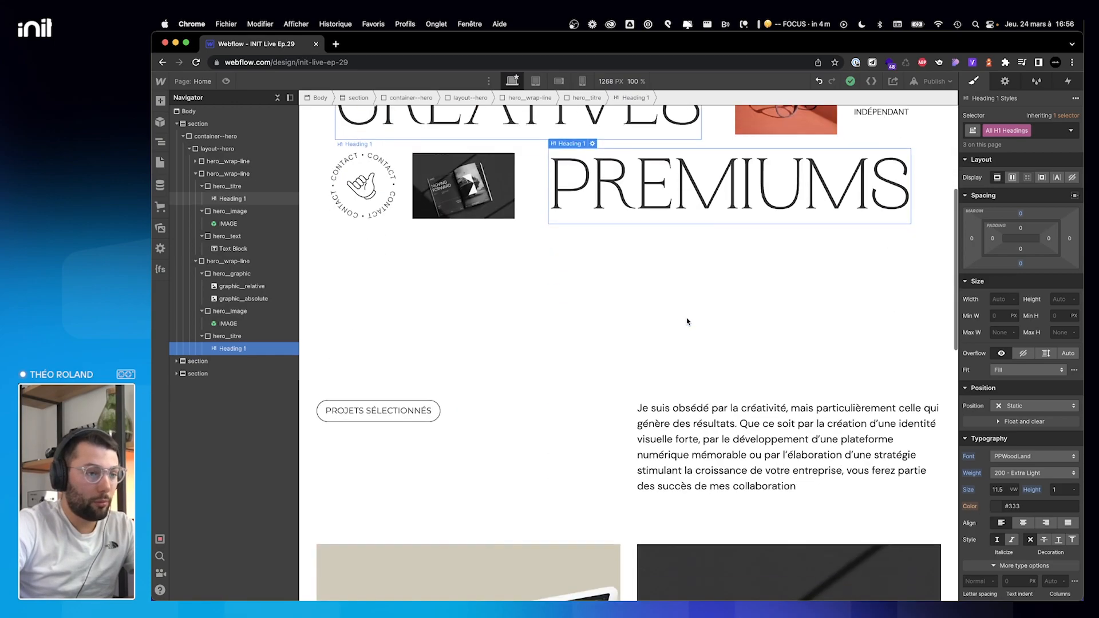
key(ctrl+Right)
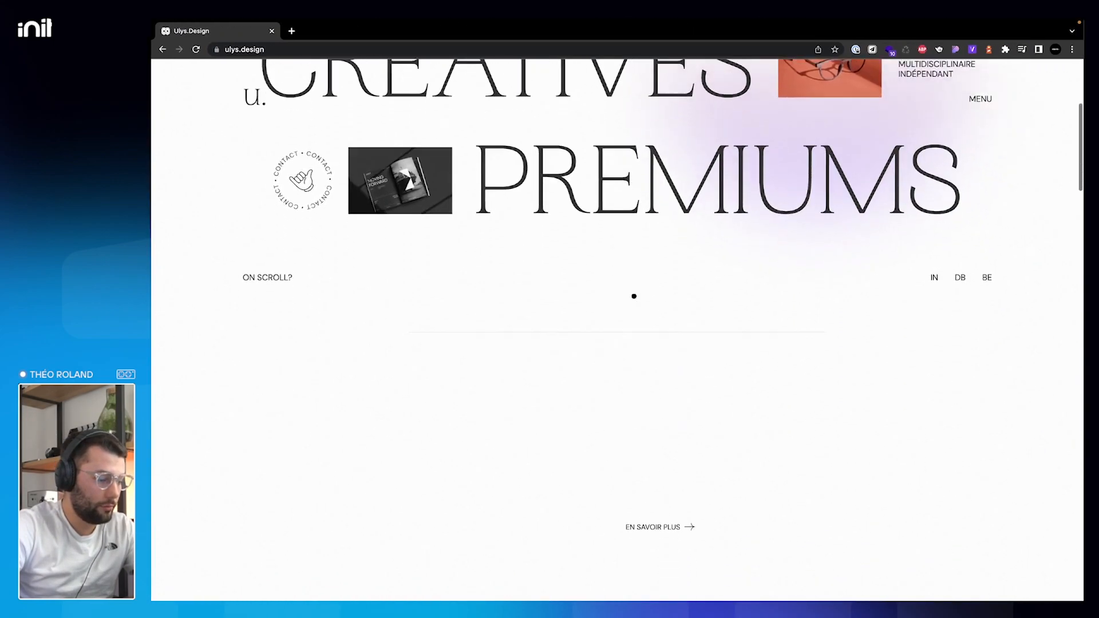
scroll(634, 296, down, 4)
scroll(313, 319, up, 2)
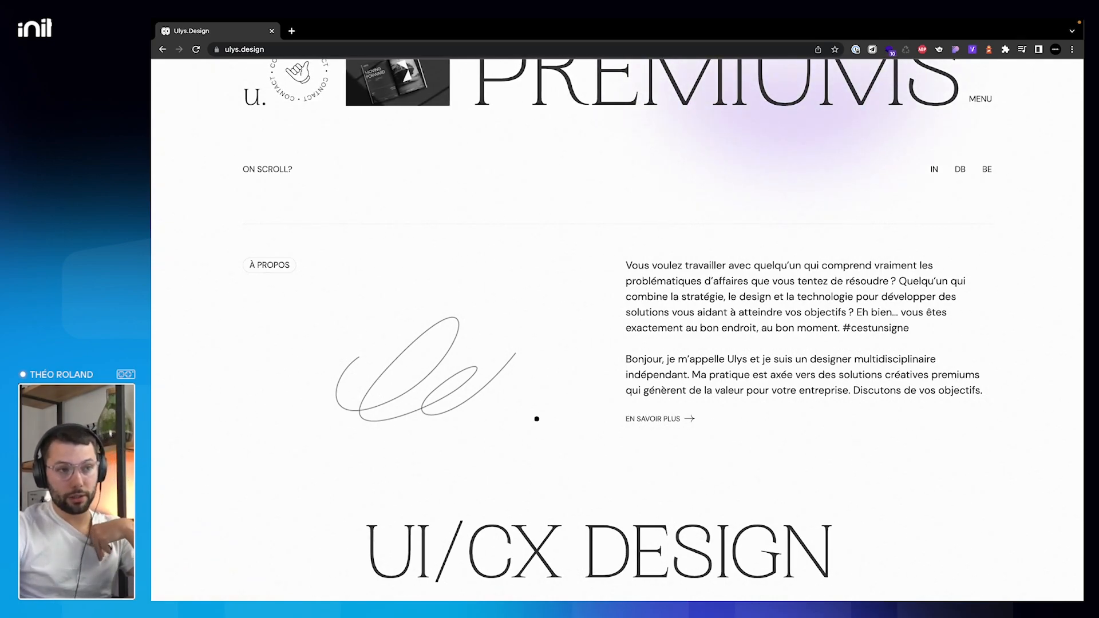
scroll(592, 359, up, 5)
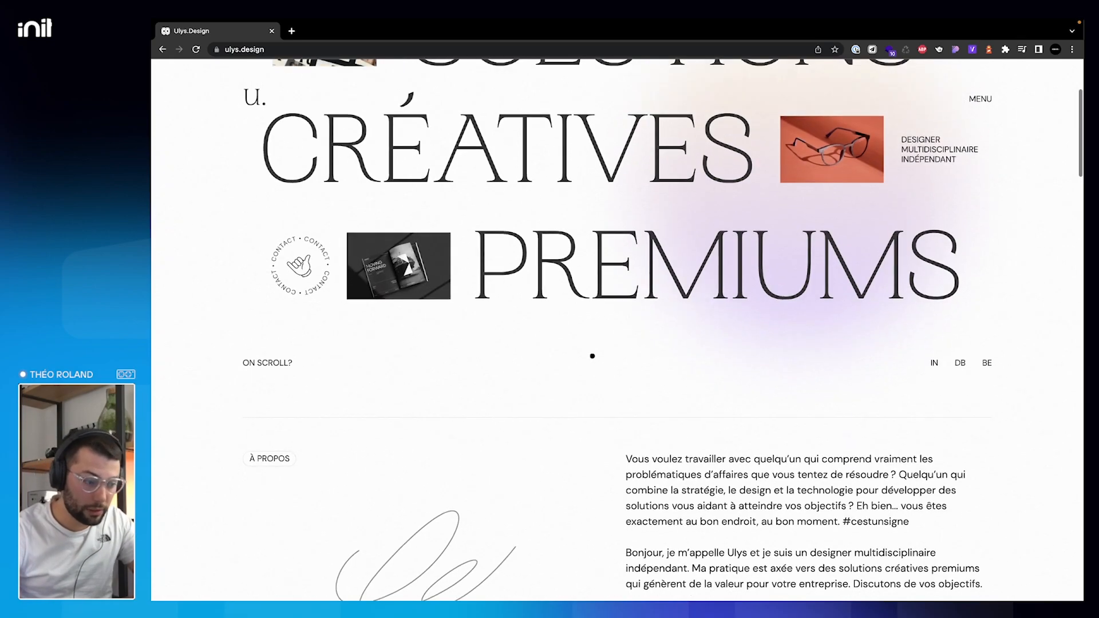
scroll(591, 356, up, 1)
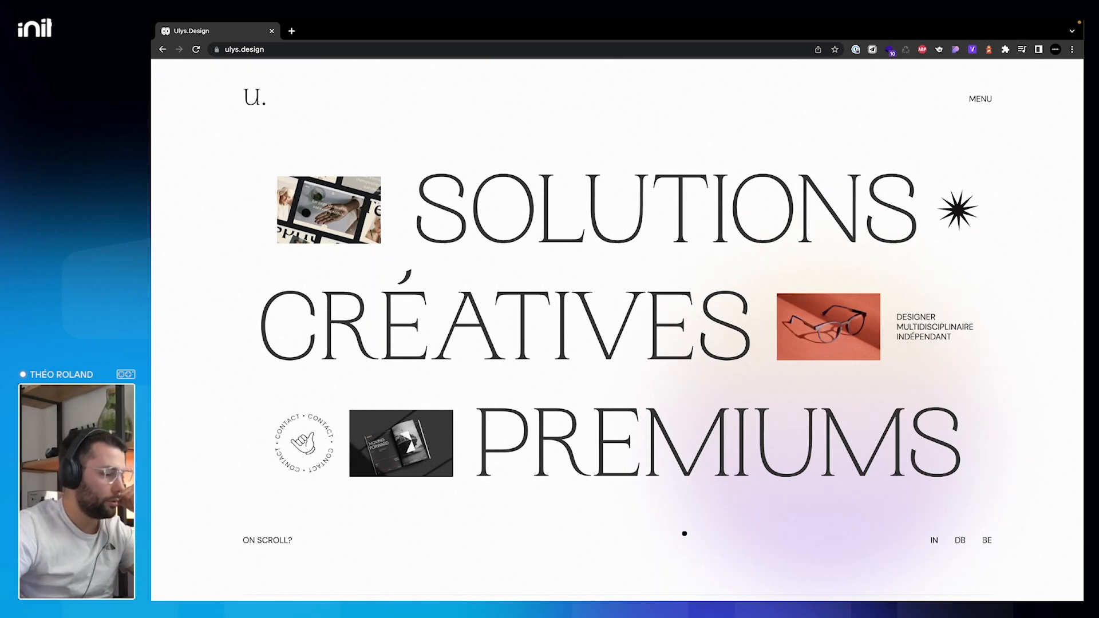
scroll(684, 534, down, 5)
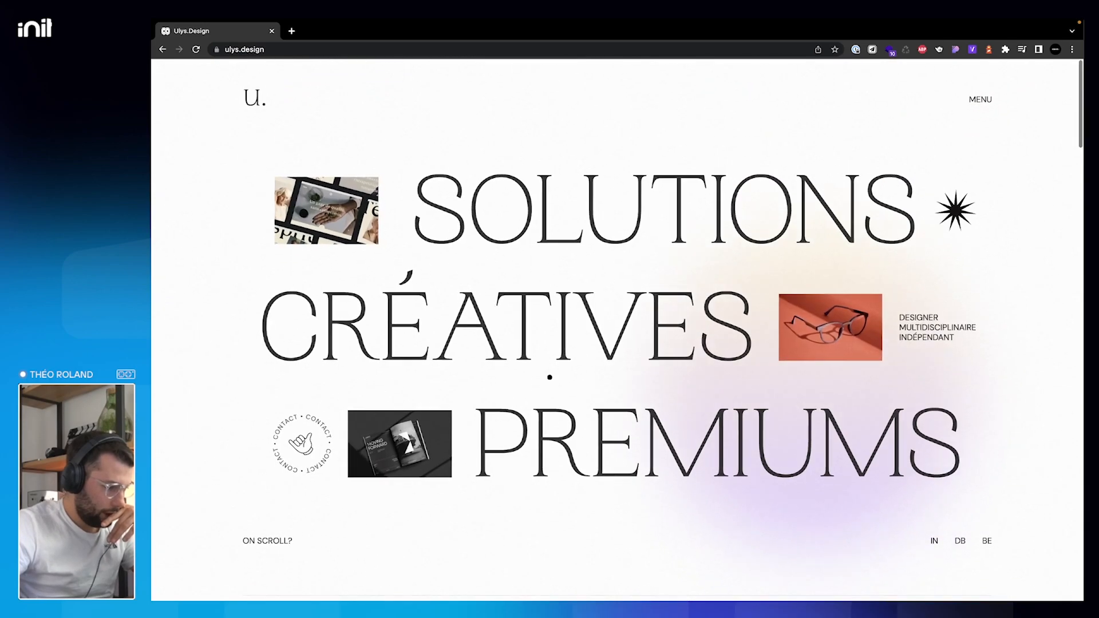
key(ctrl+Left)
With the hero section selected, add a Mouse move in viewport page trigger that runs only on Desktop and above.
scroll(537, 307, up, 5)
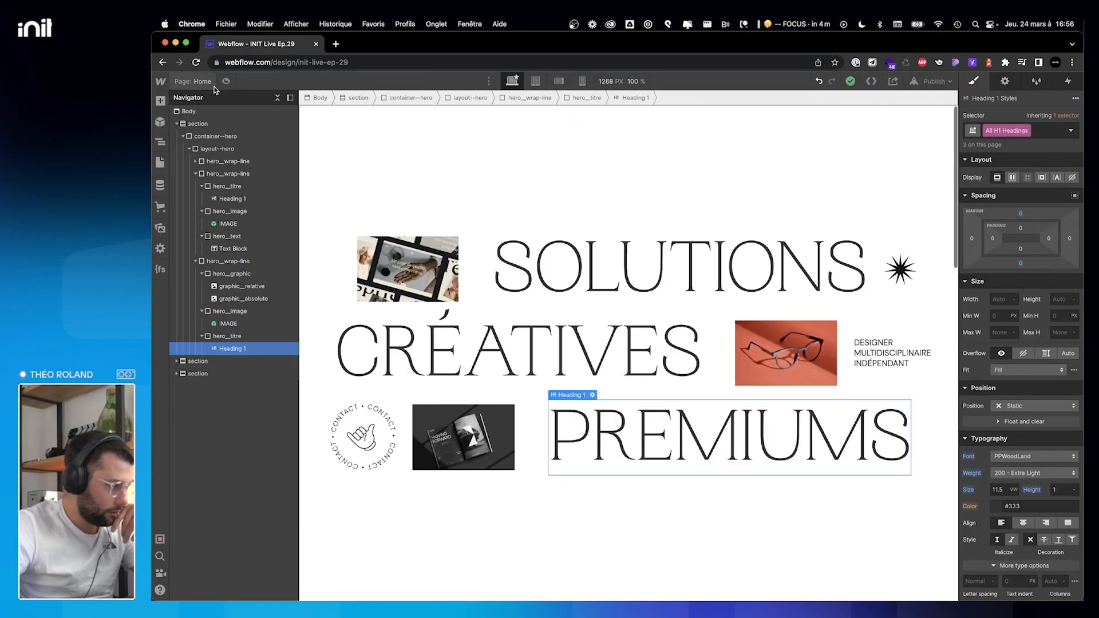
scroll(212, 149, up, 5)
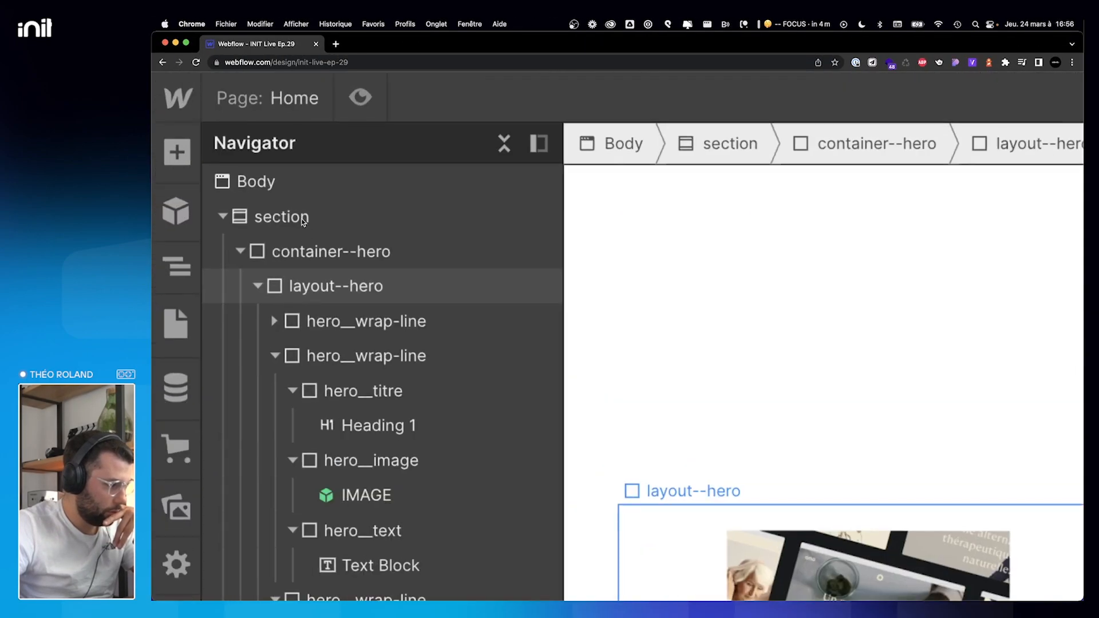
scroll(304, 222, up, 1)
click(309, 227)
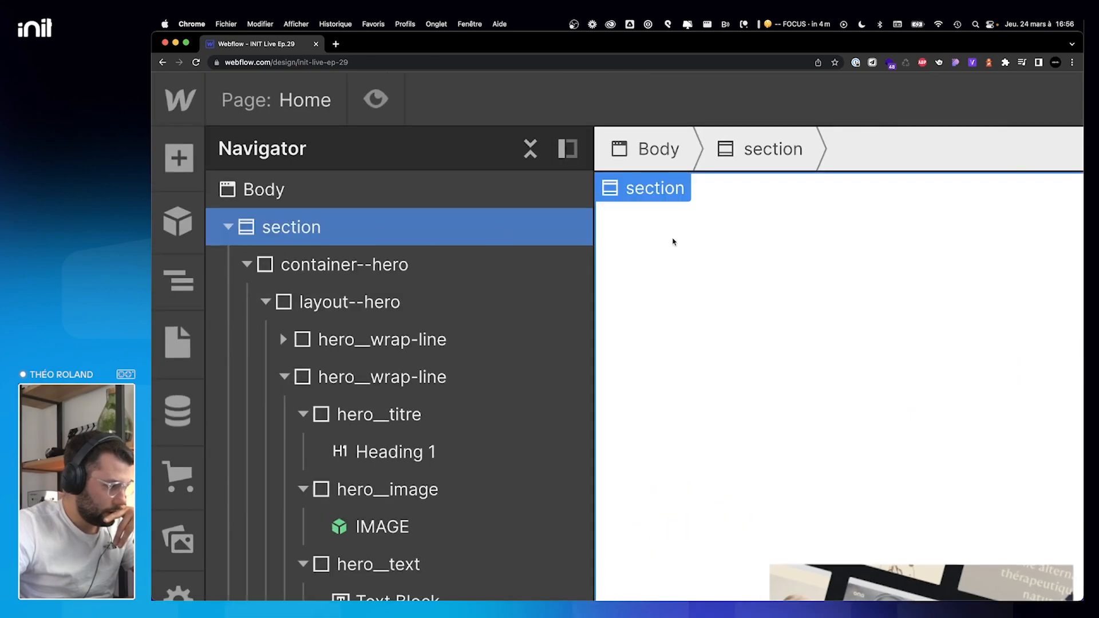
scroll(673, 241, down, 5)
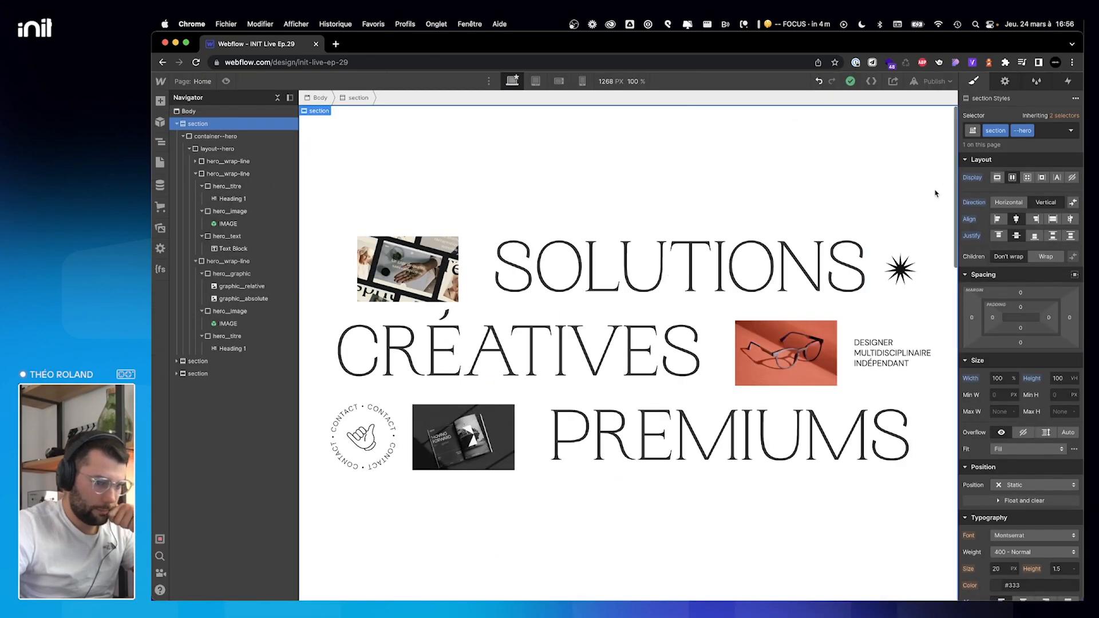
click(1068, 84)
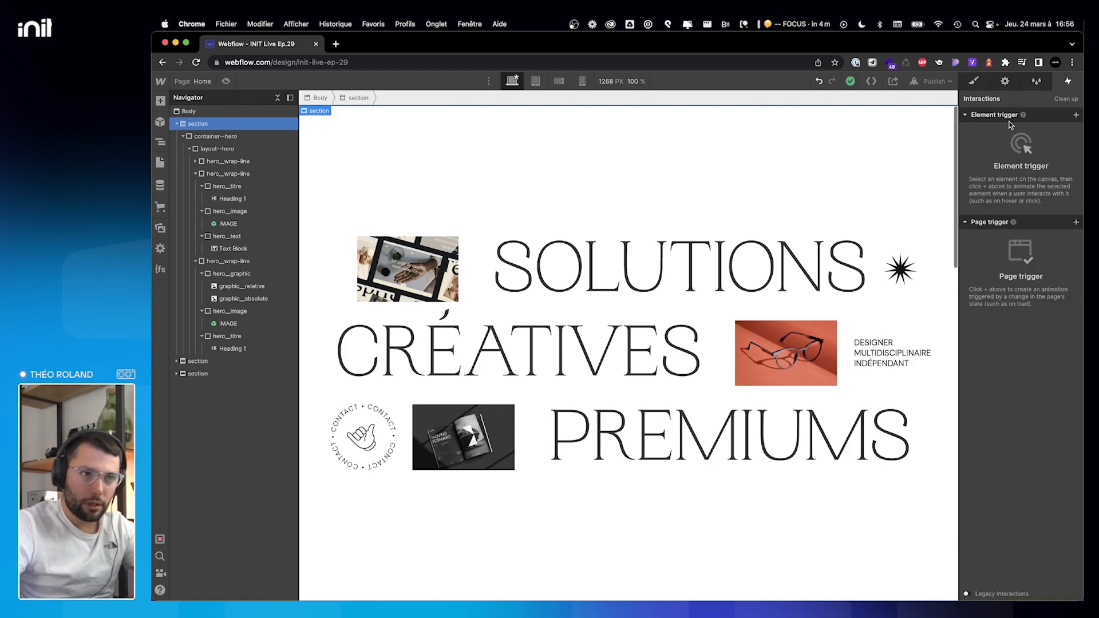
click(1076, 225)
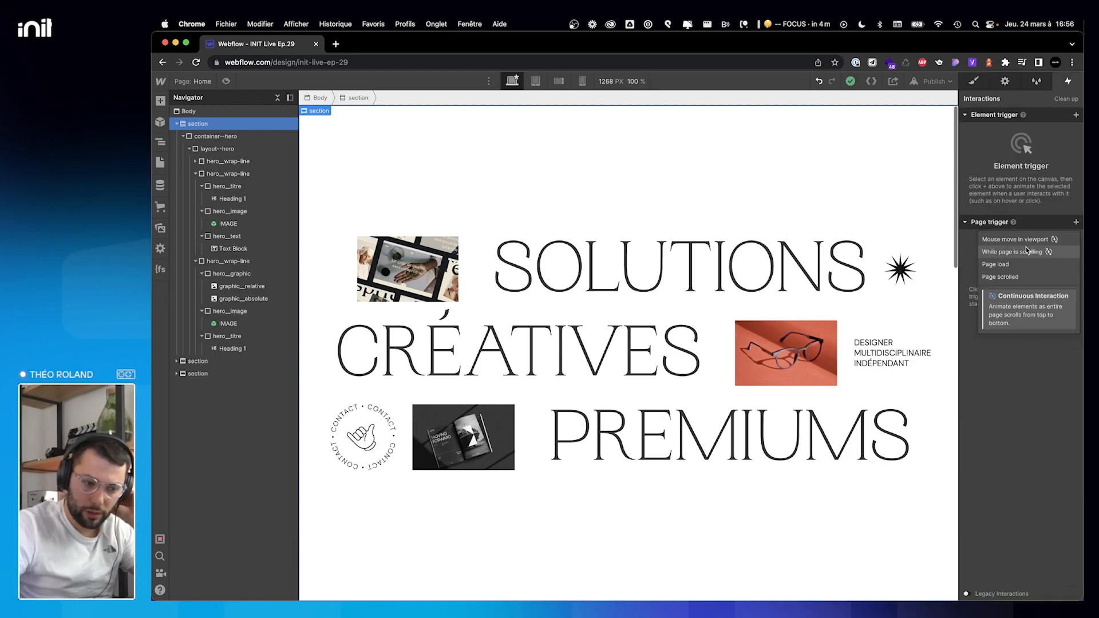
click(1023, 242)
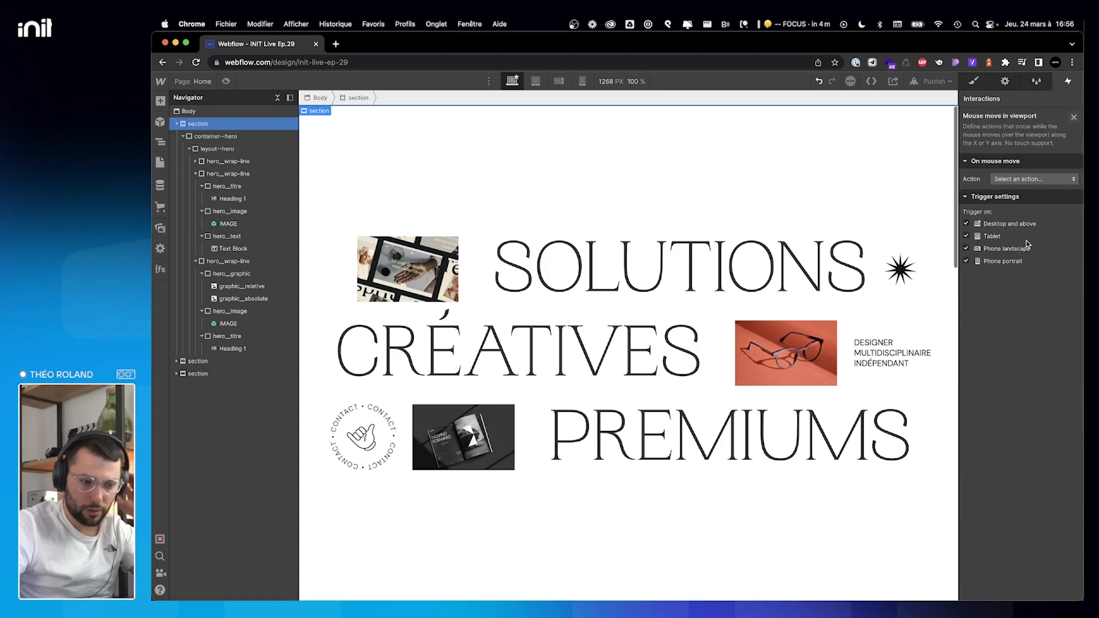
click(967, 236)
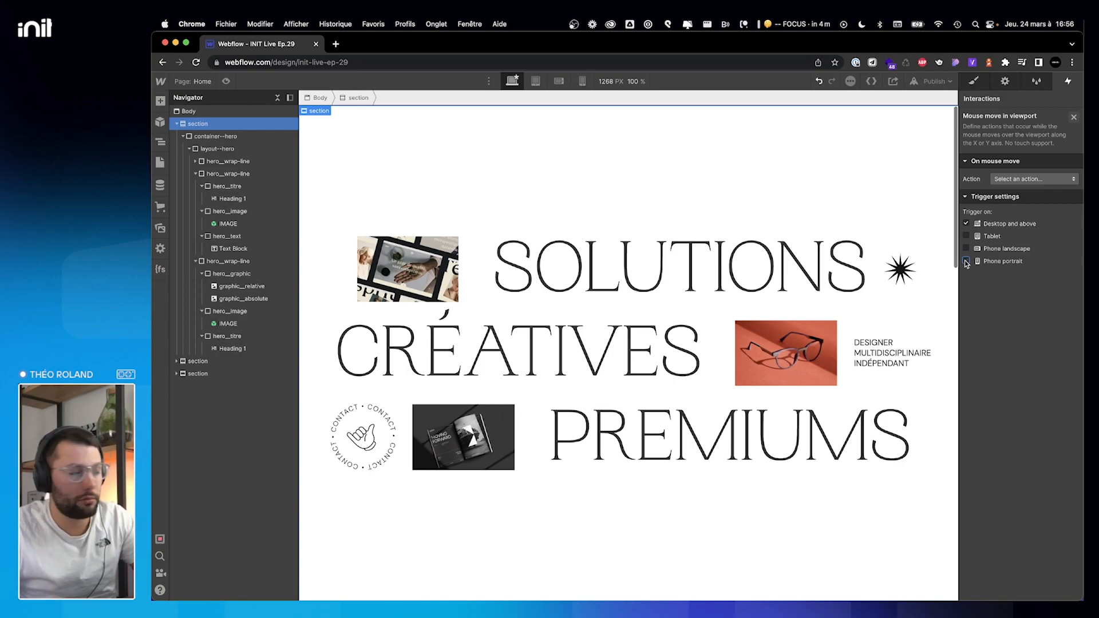
Set the trigger's action to Play mouse animation and save a new, empty animation named "D | HERO Mouse X Axis".
click(1012, 179)
click(1014, 202)
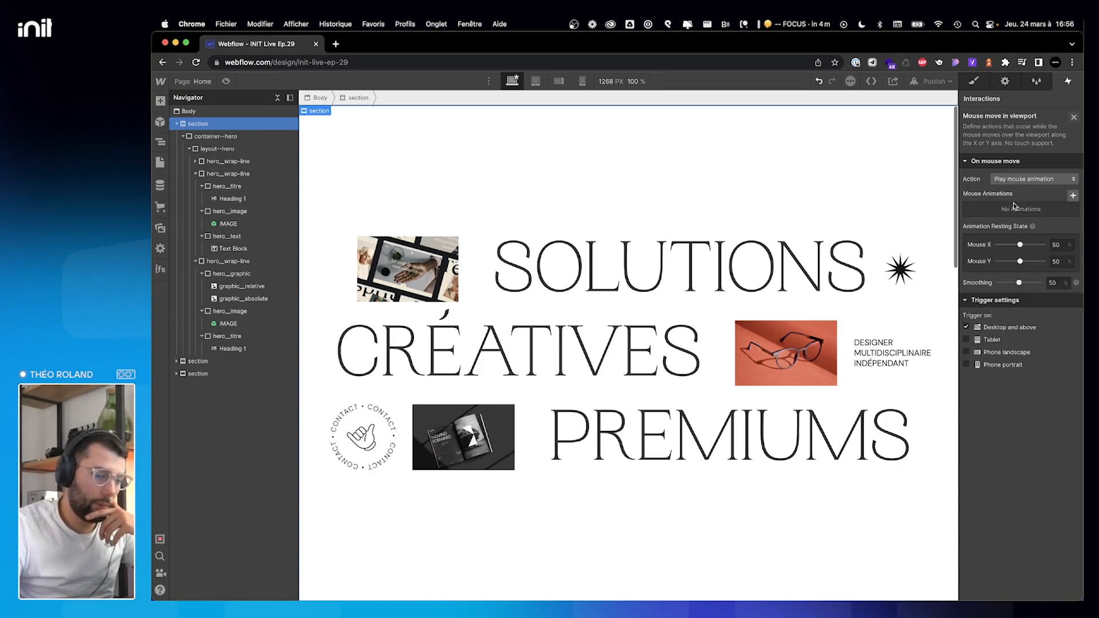
click(1073, 195)
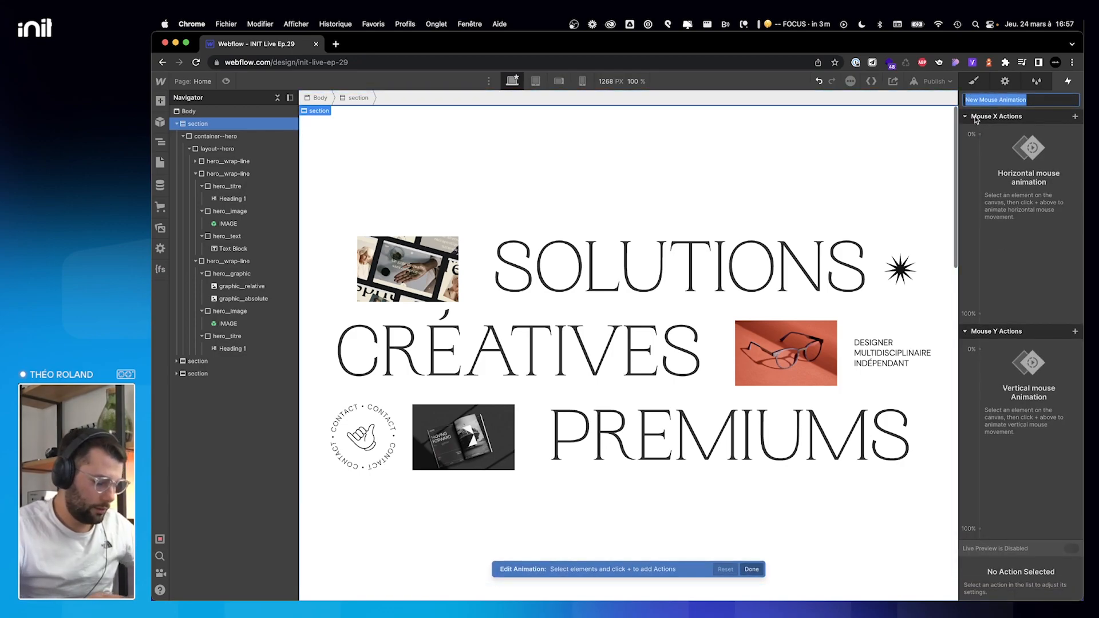
text(D | HERO Mouse)
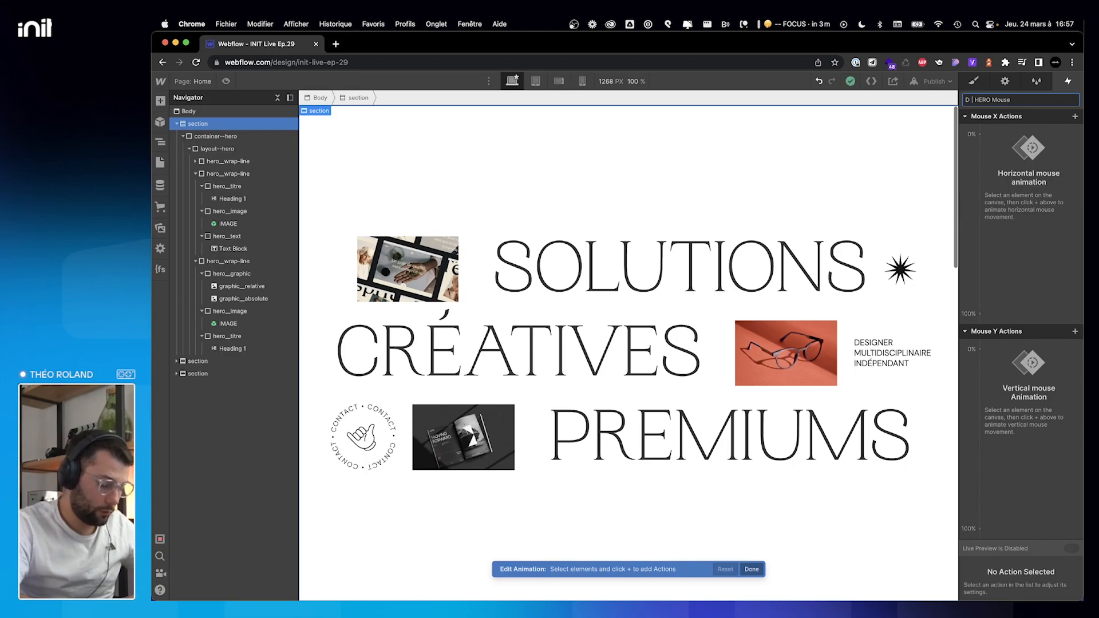
text(Axis)
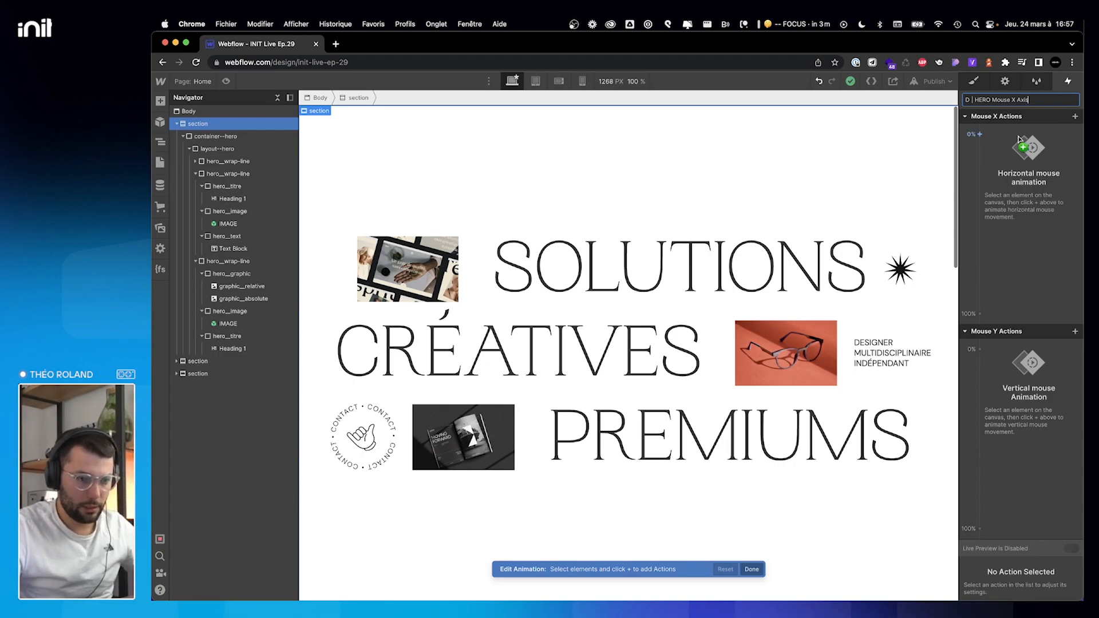
key(ctrl+Right)
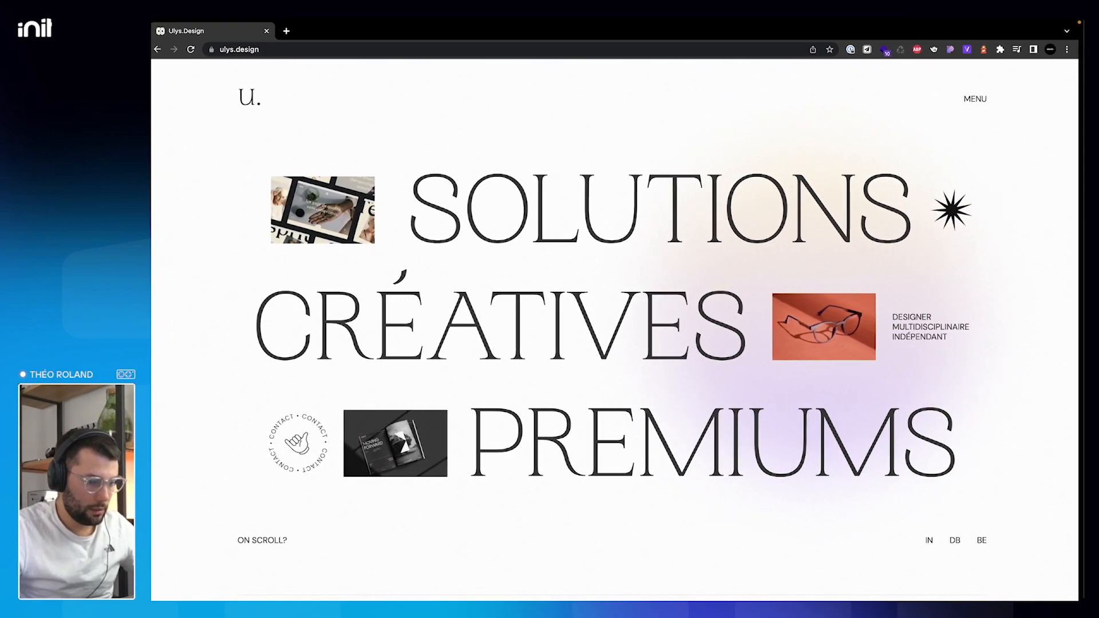
key(ctrl+Left)
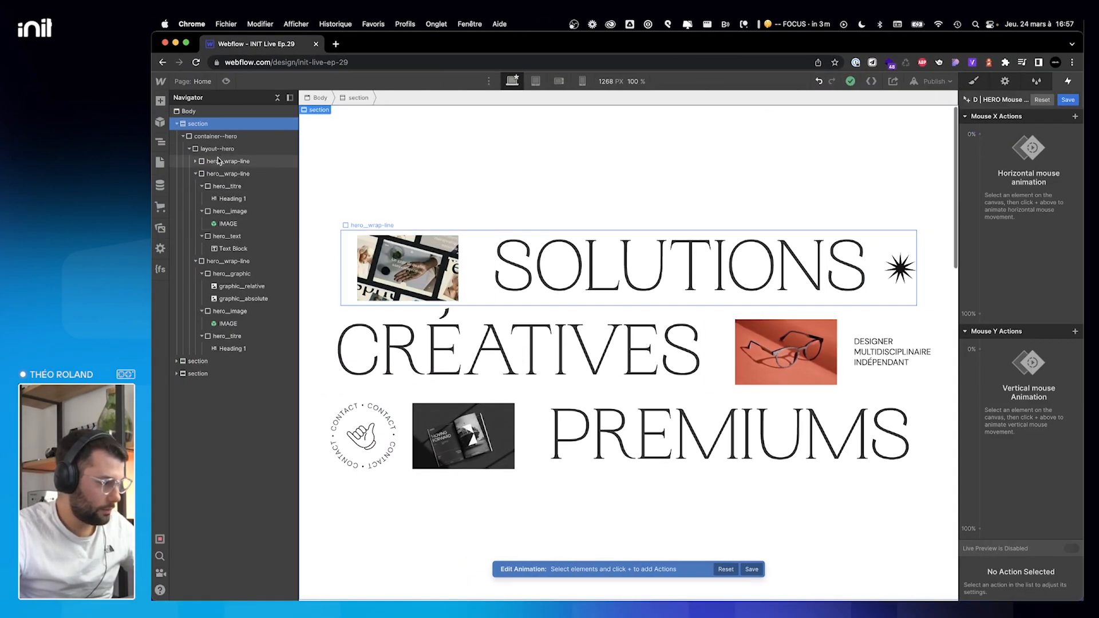
click(1068, 99)
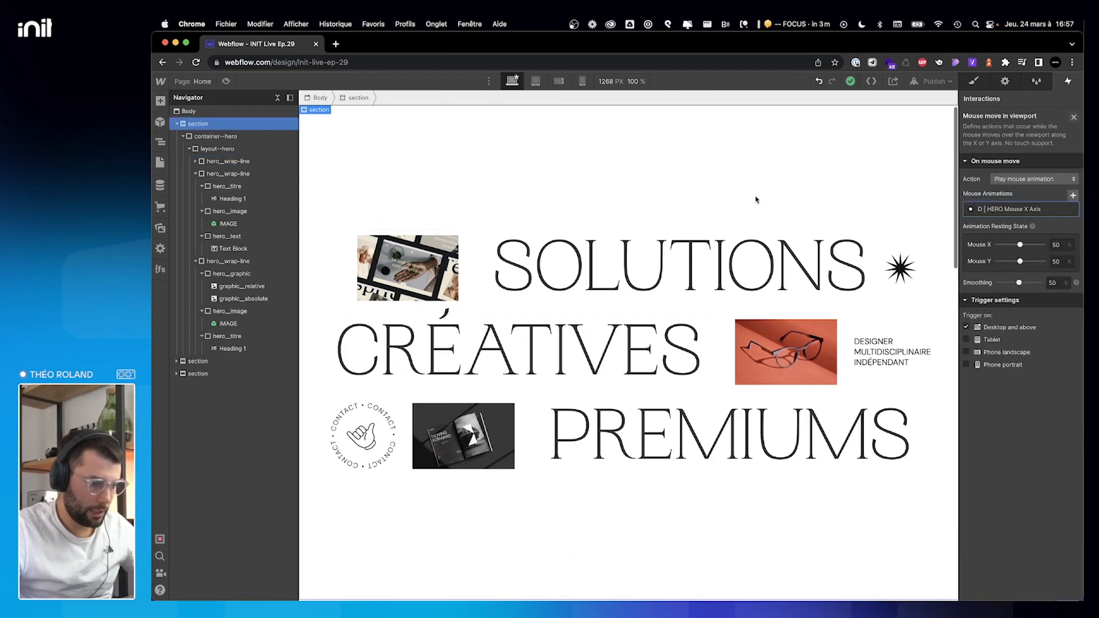
Add the combo class --1 to the SOLUTIONS hero__wrap-line and --2 to the CRÉATIVES hero__wrap-line.
click(976, 86)
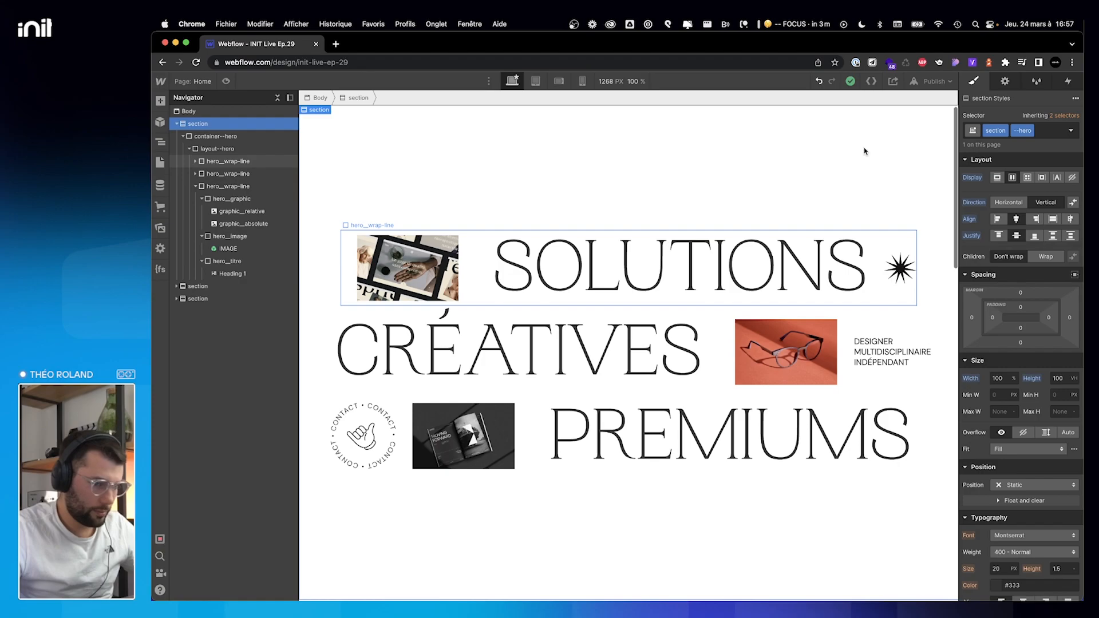
click(830, 269)
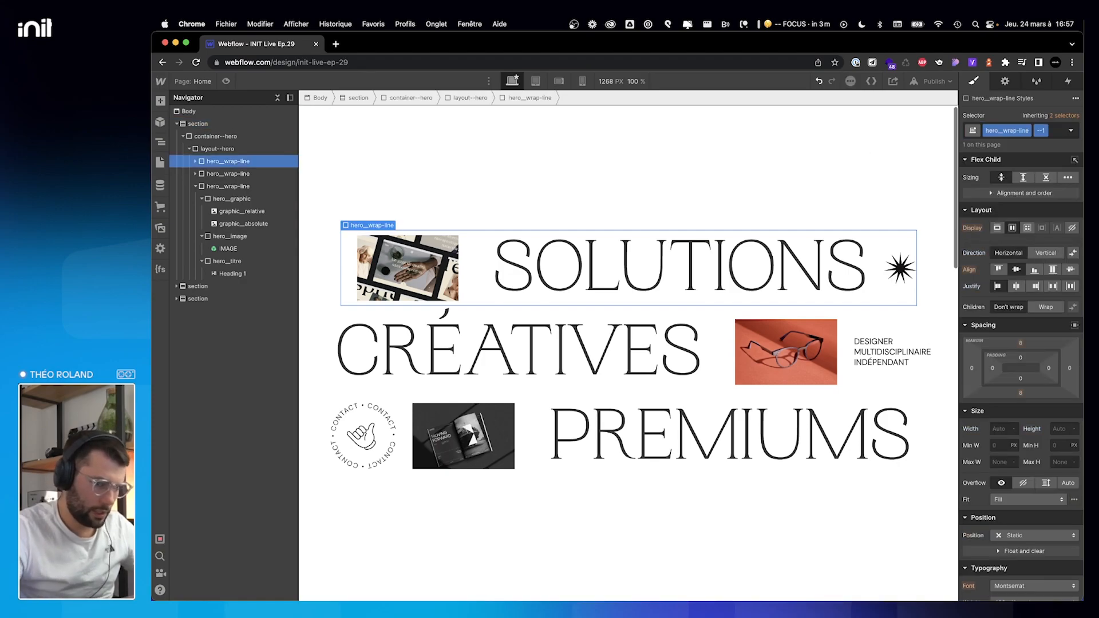
click(716, 355)
click(1041, 133)
text(--2)
key(Return)
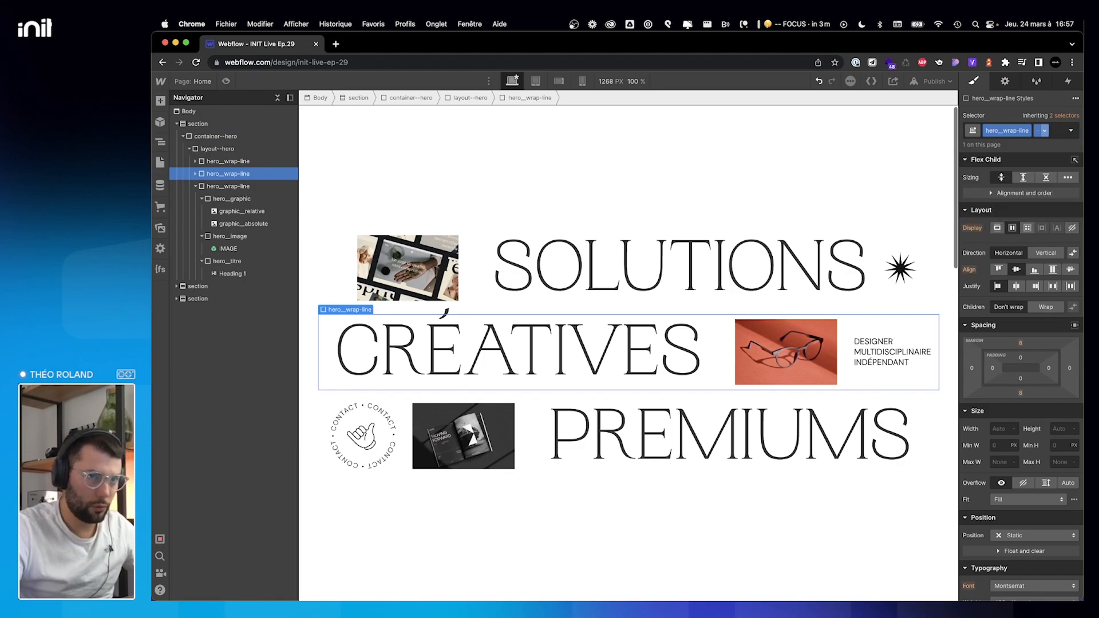
Add the combo class --3 to the PREMIUMS hero__wrap-line and check the line movement on the ulys.design reference.
click(229, 186)
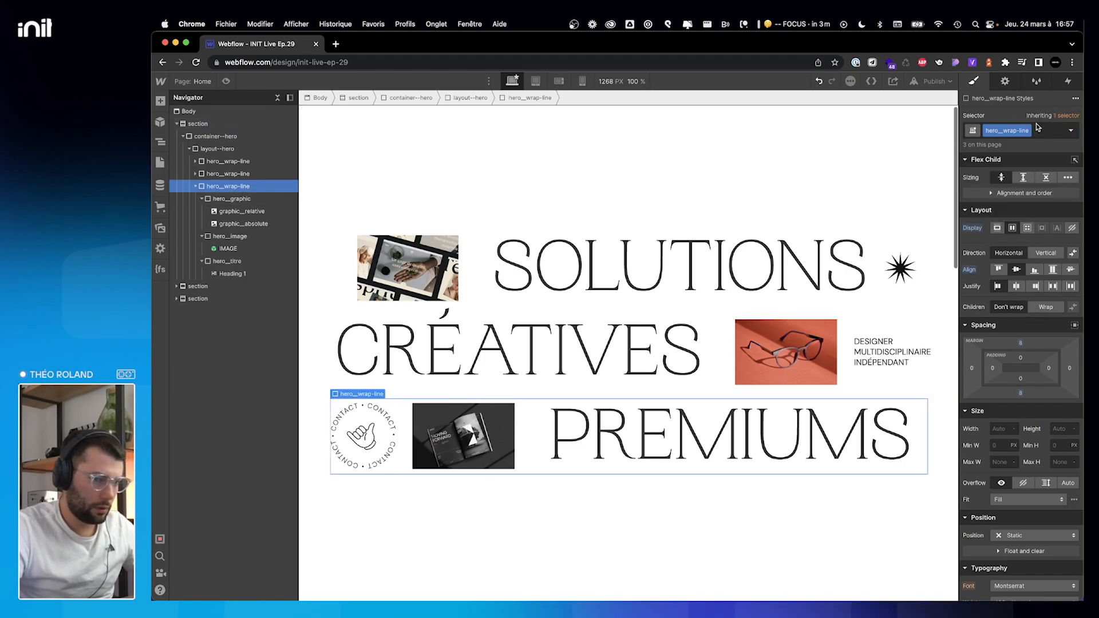
click(1042, 131)
text(--3)
key(Return)
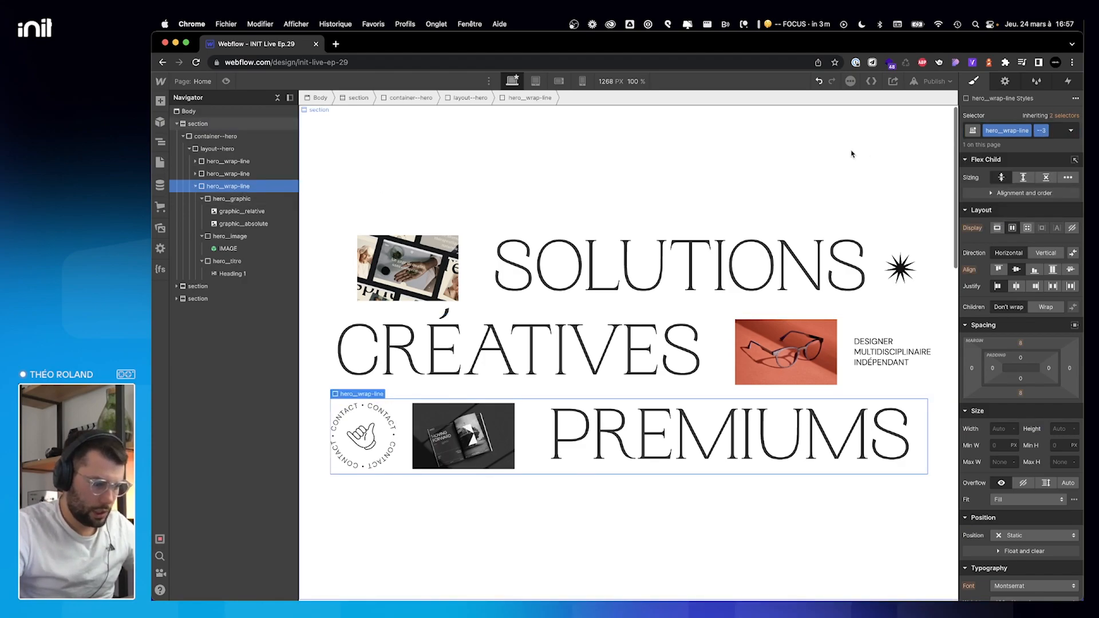
key(ctrl+Right)
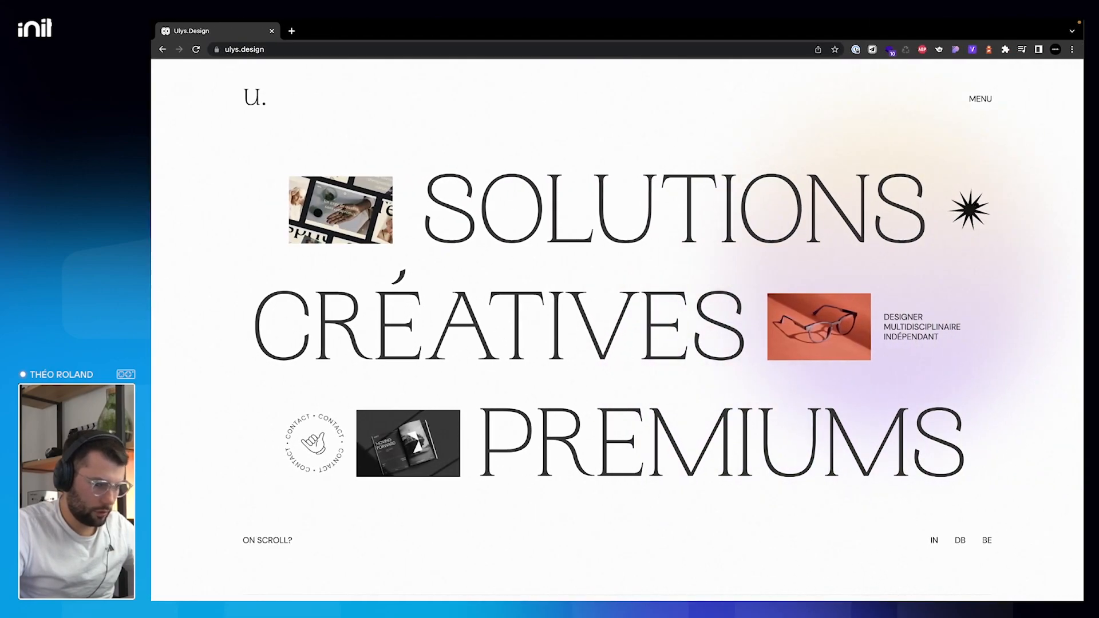
key(ctrl+Left)
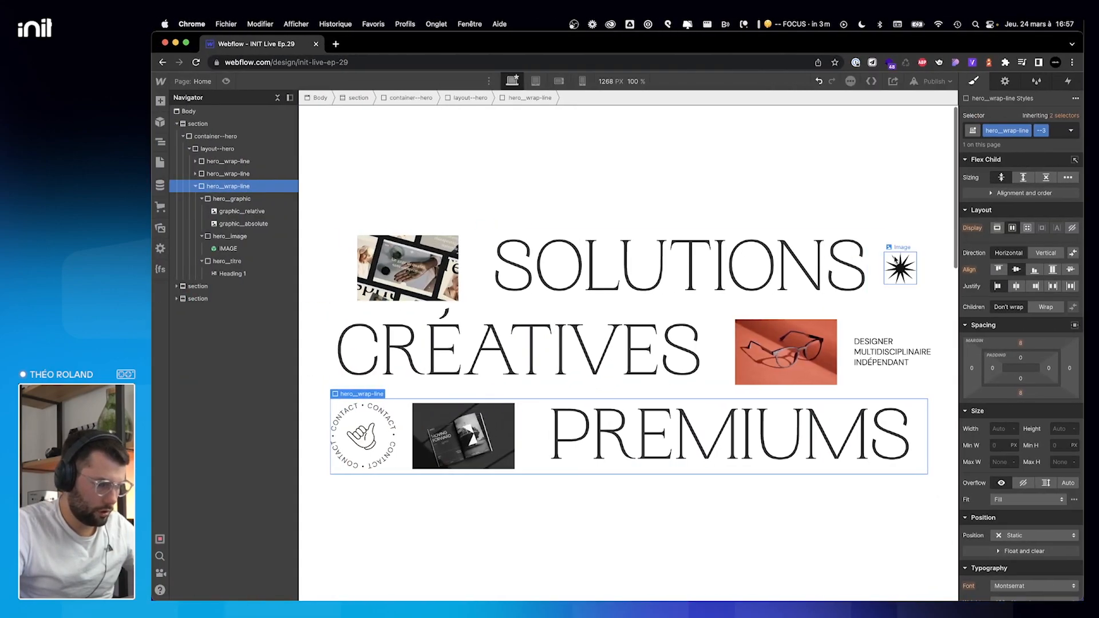
Give the star image beside SOLUTIONS the new class graphic__star.
click(896, 258)
click(1025, 131)
text(gr)
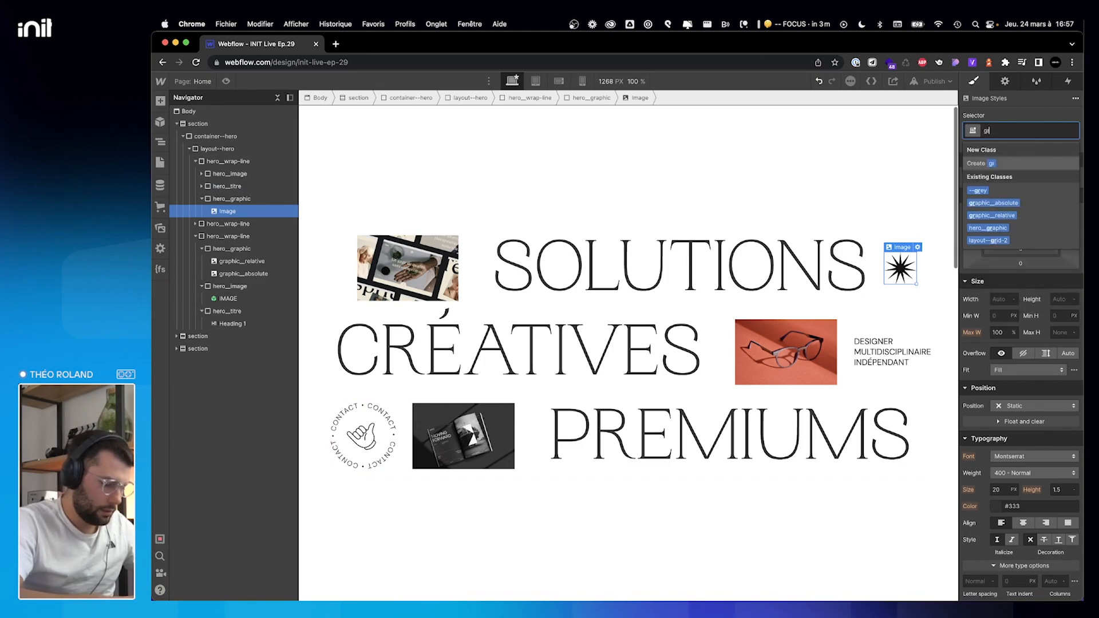
text(aphic__star)
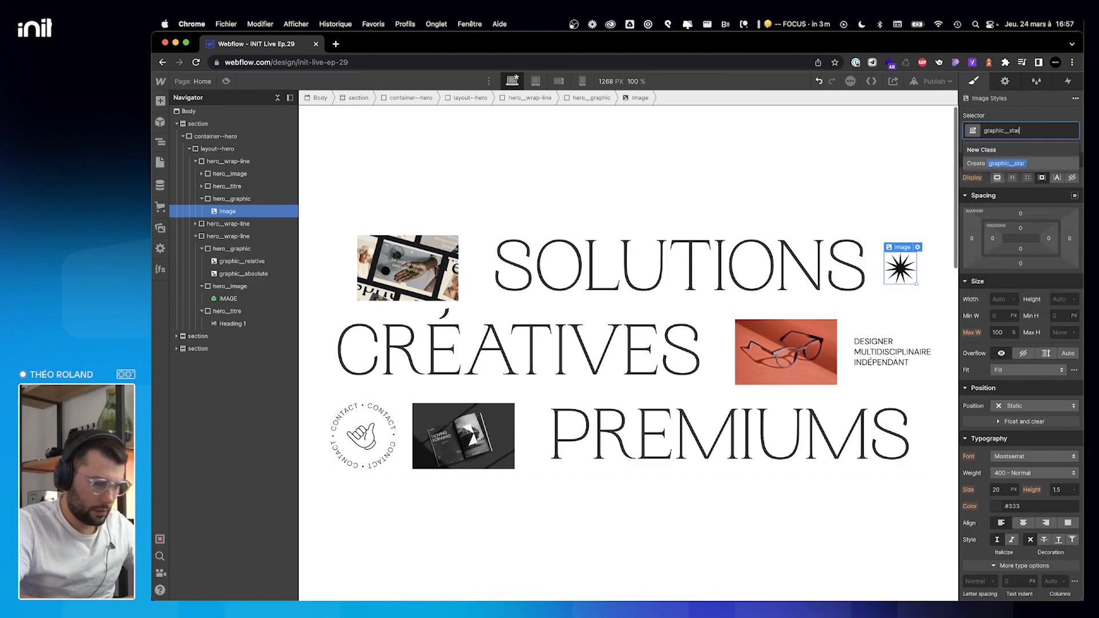
key(Return)
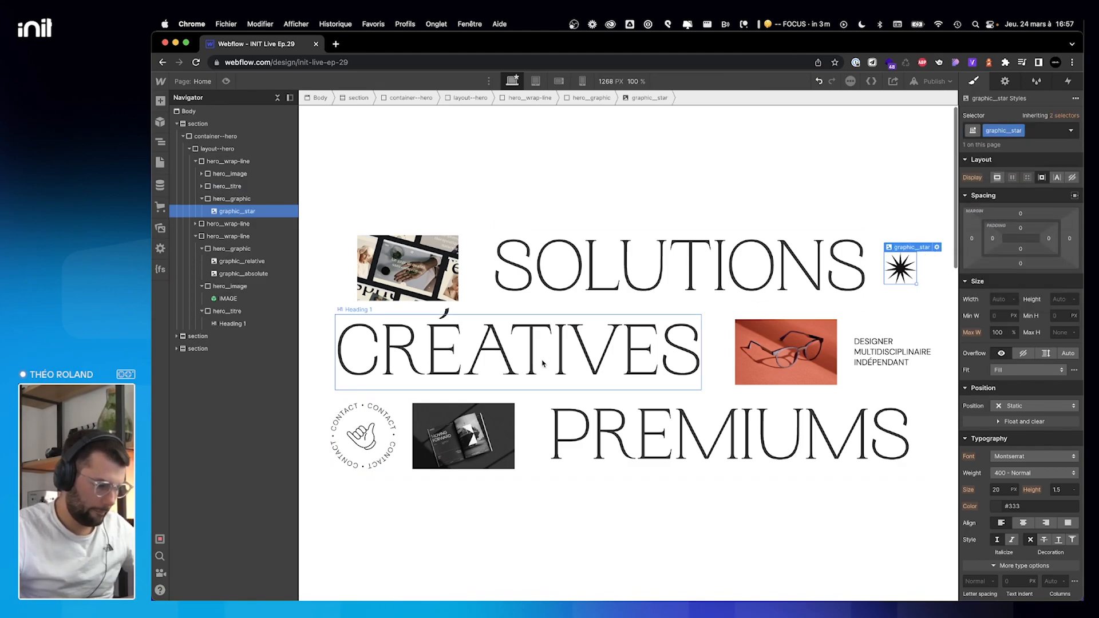
Rename the graphic__absolute class of the circular CONTACT text image to graphic__contact.
click(389, 424)
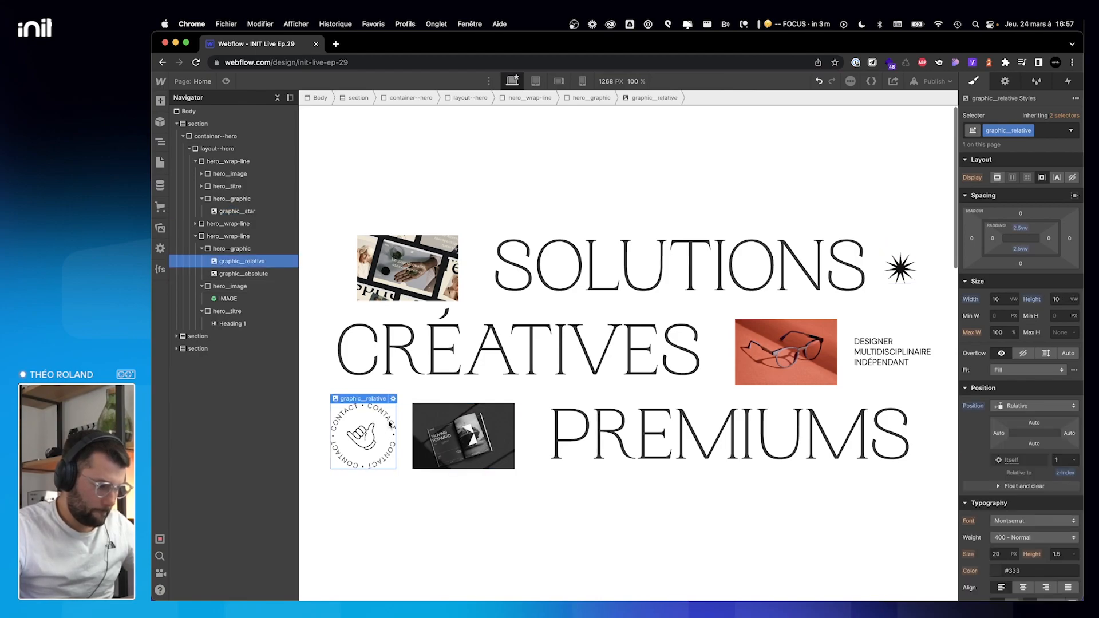
click(243, 273)
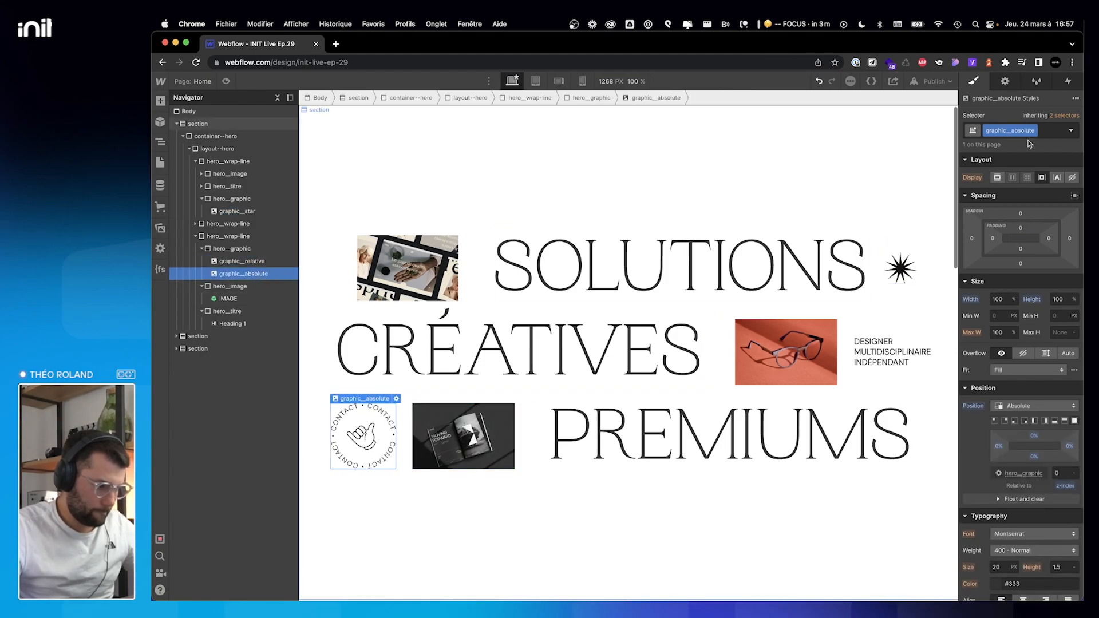
click(1034, 131)
click(1014, 145)
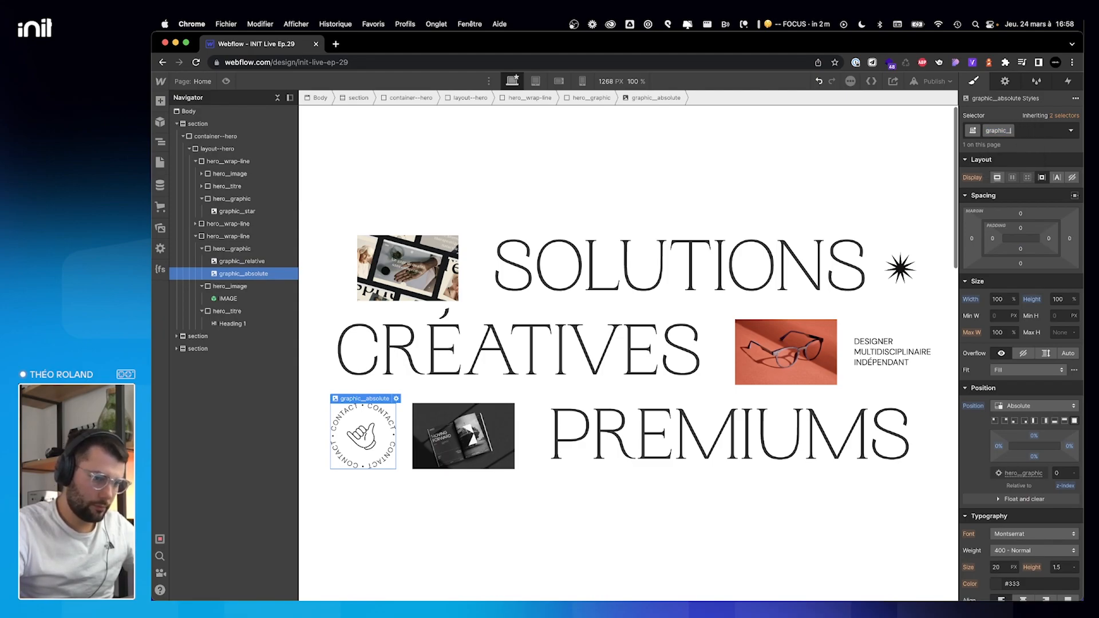
text(contact)
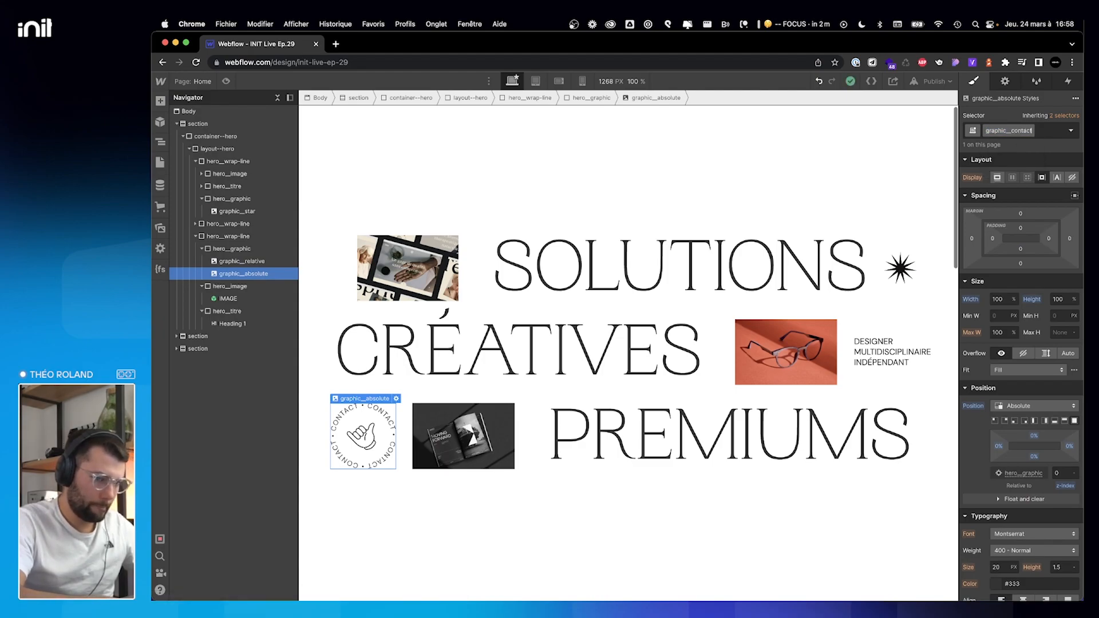
key(Return)
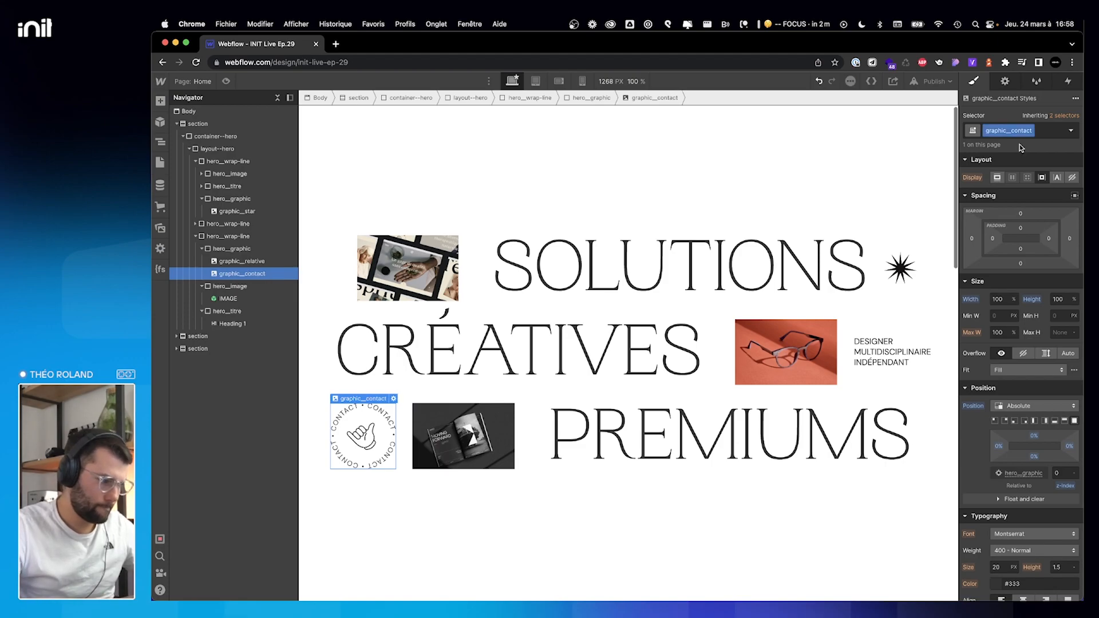
Rename the graphic__relative class of the hand image in the PREMIUMS line to graphic__hand.
click(241, 261)
double_click(1031, 133)
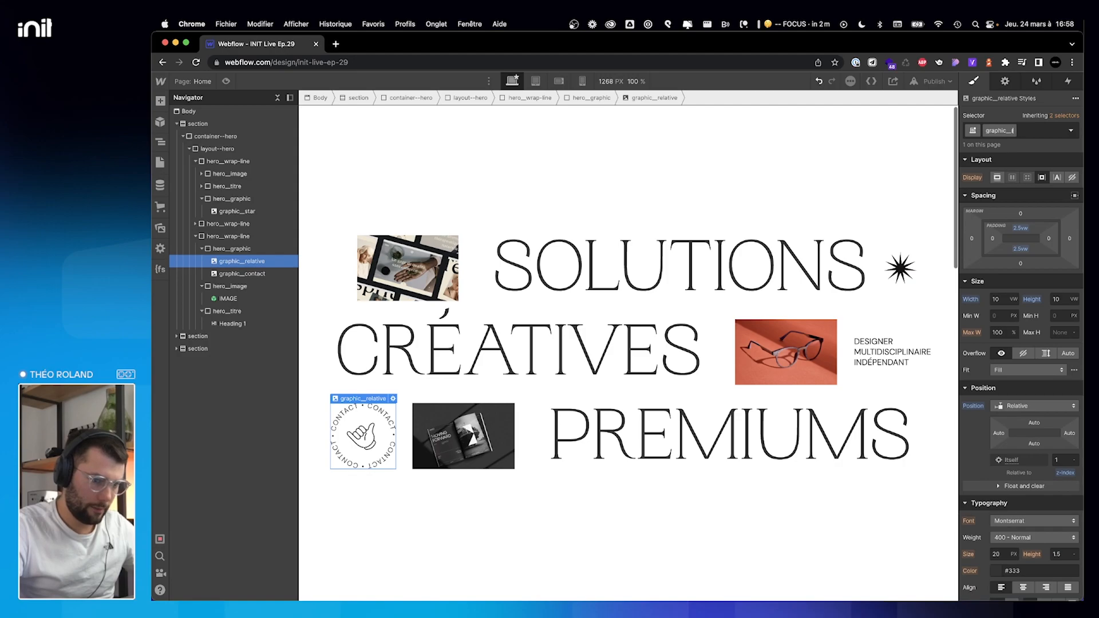
text(hand)
key(Return)
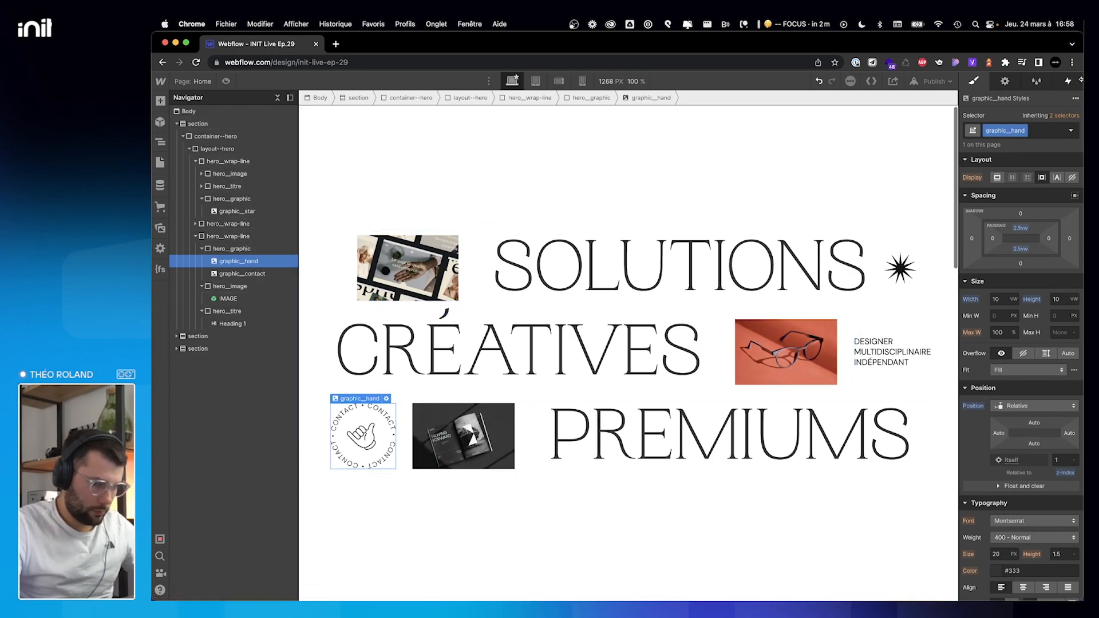
Edit the "D | HERO Mouse X Axis" animation and add a Mouse X Move action for the SOLUTIONS line, with -64 px horizontally at 0%.
click(1068, 83)
click(1008, 243)
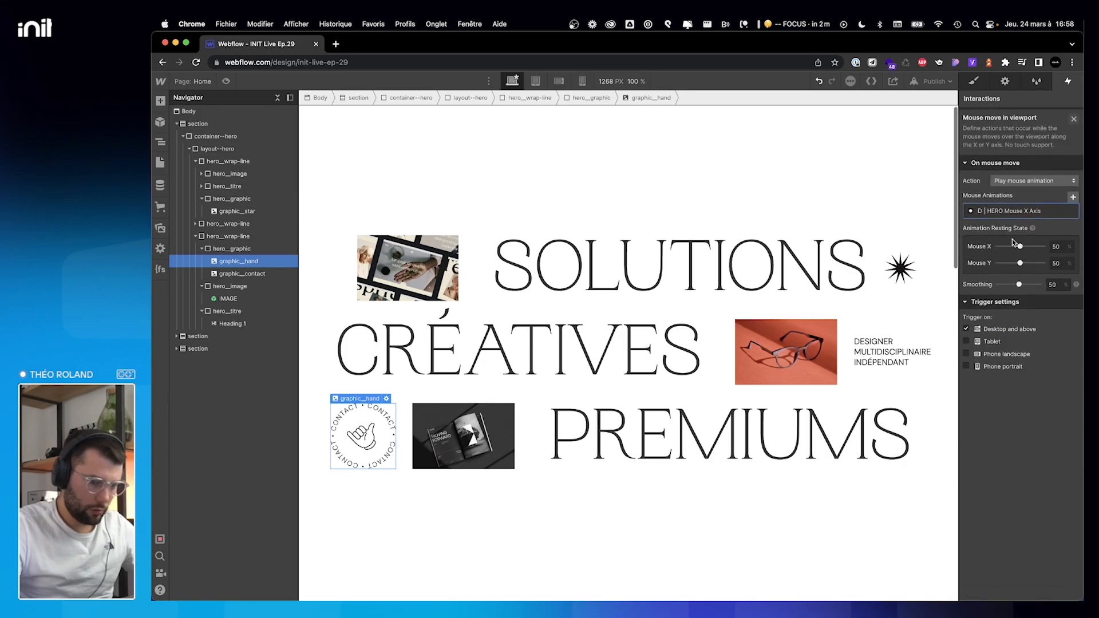
click(1010, 211)
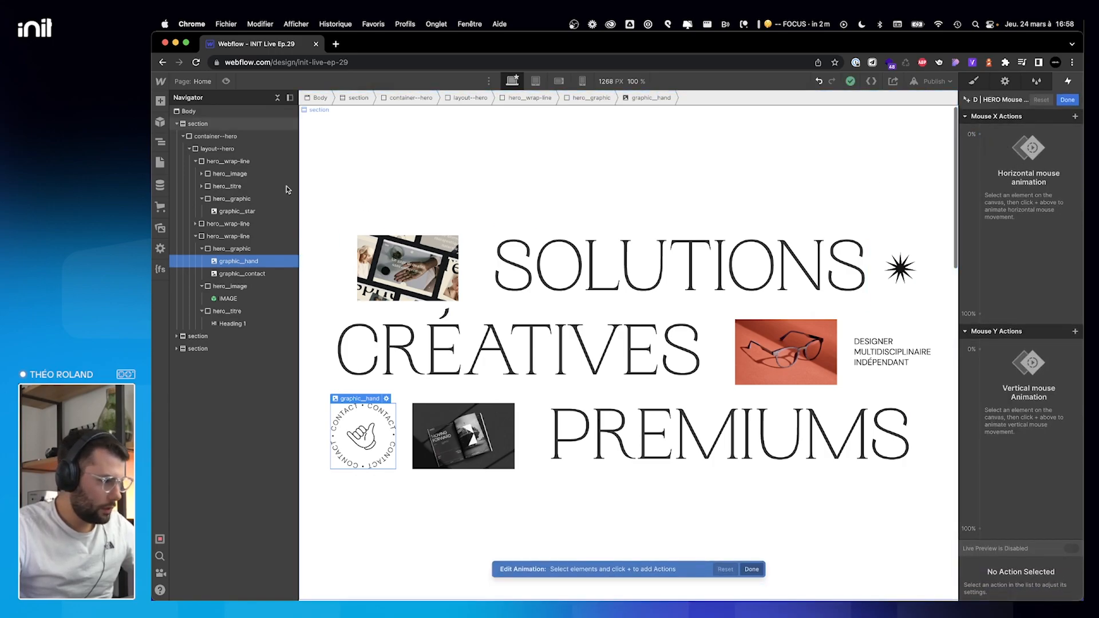
click(196, 162)
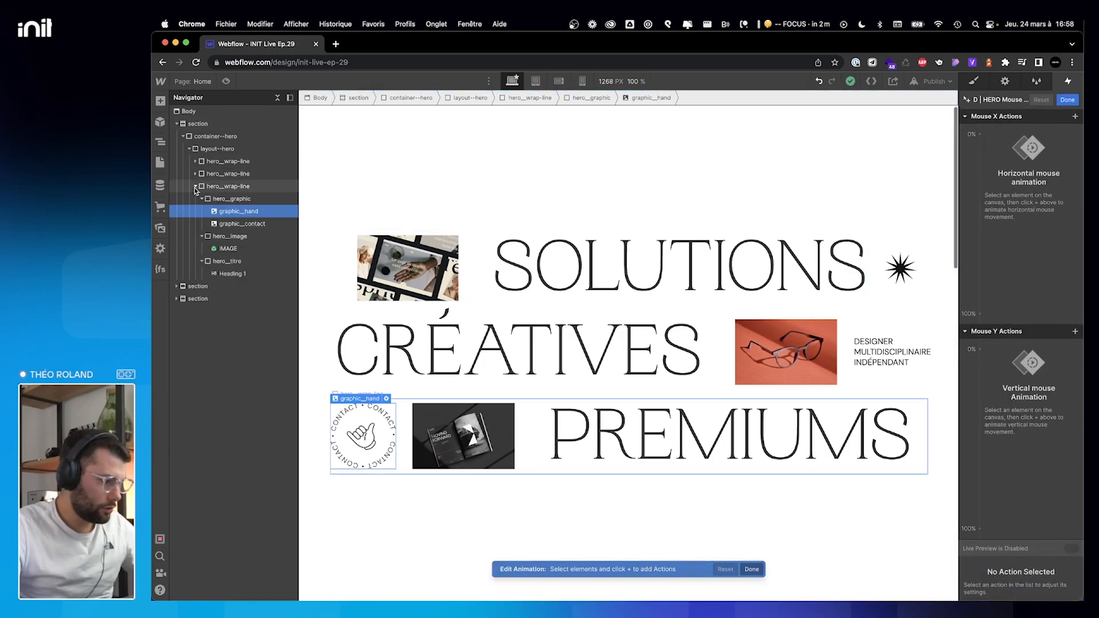
click(195, 187)
click(228, 161)
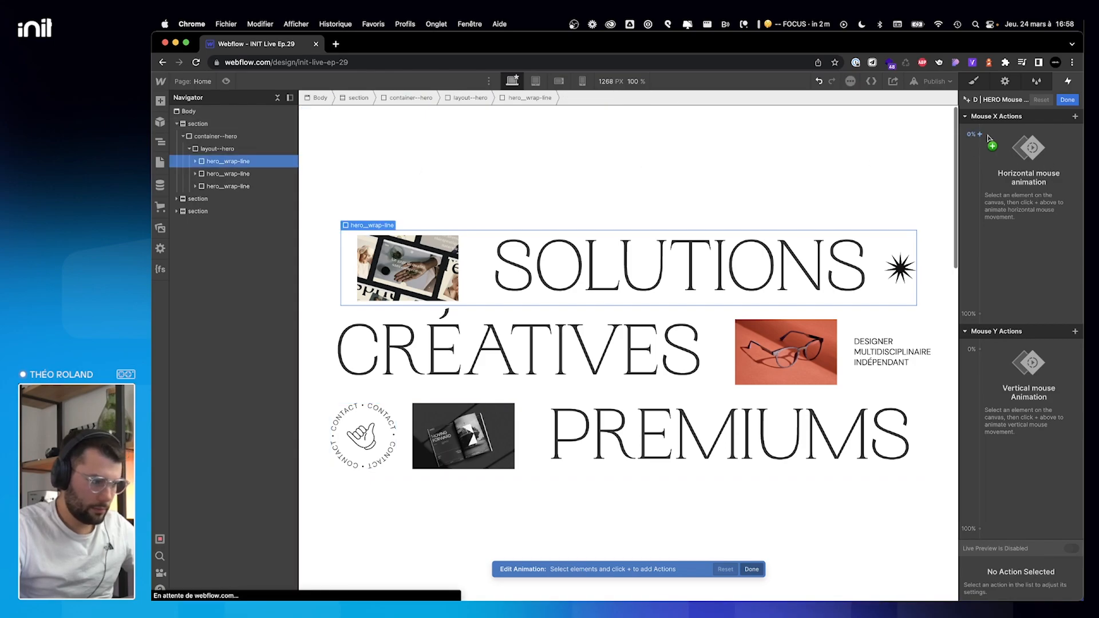
click(979, 134)
click(990, 168)
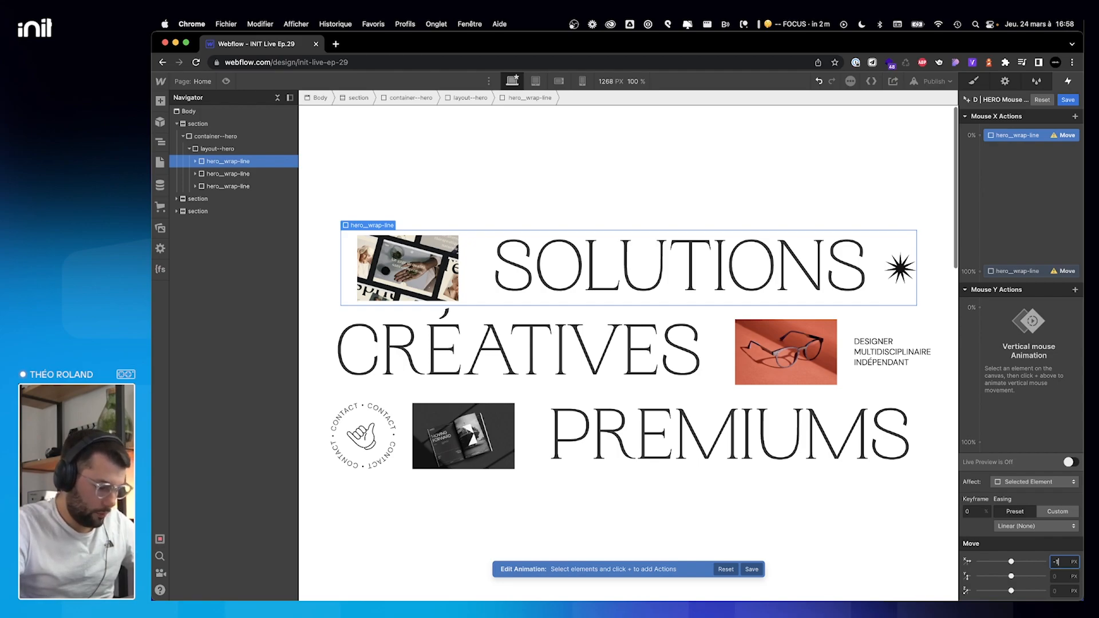
key(Return)
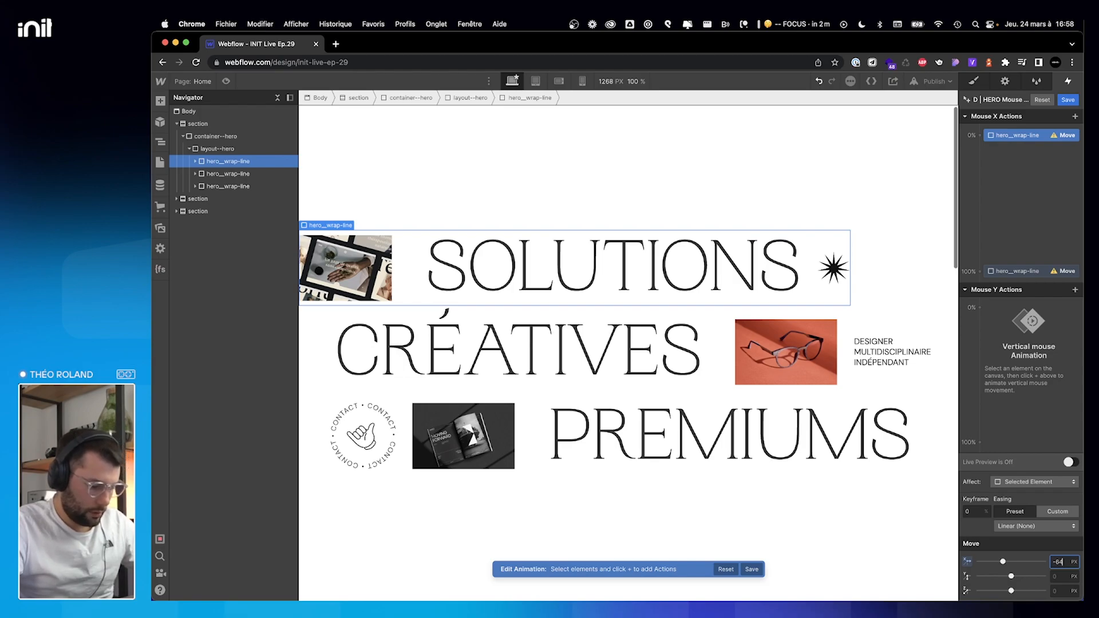
key(Return)
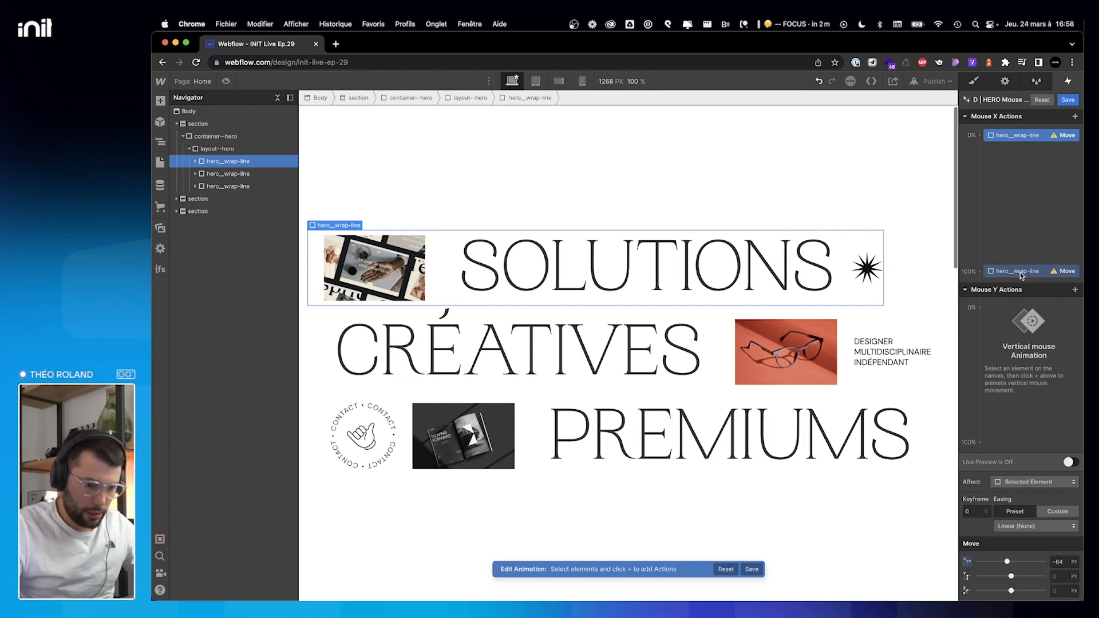
Set the SOLUTIONS line's horizontal move at 100% to 64 px and make the action affect its class hero__wrap-line --1.
click(1023, 272)
click(1063, 562)
text(6)
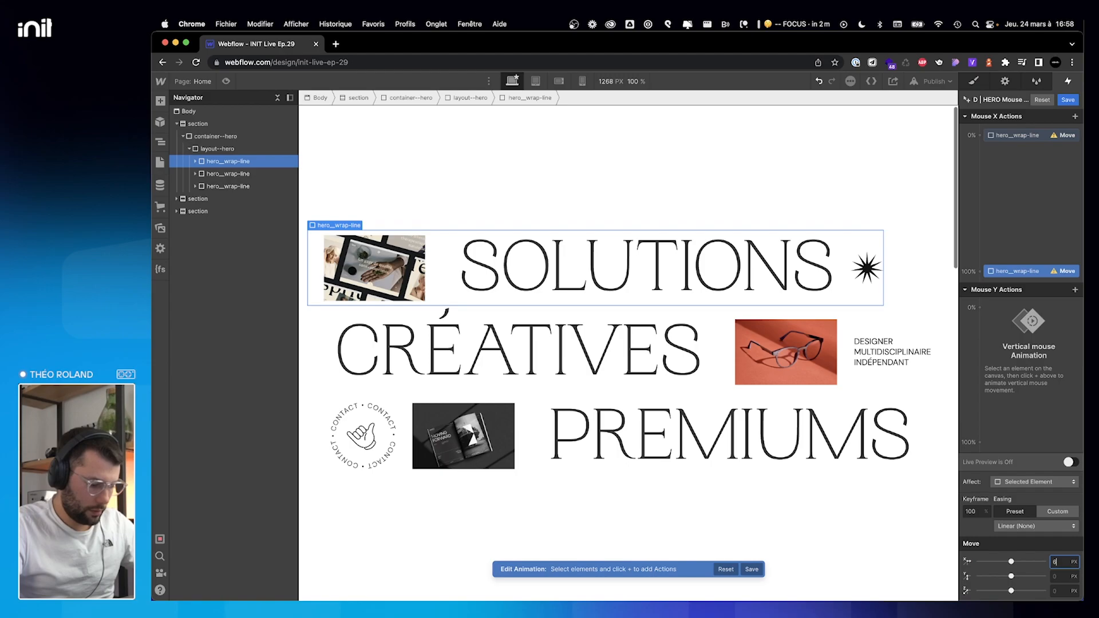
text(4)
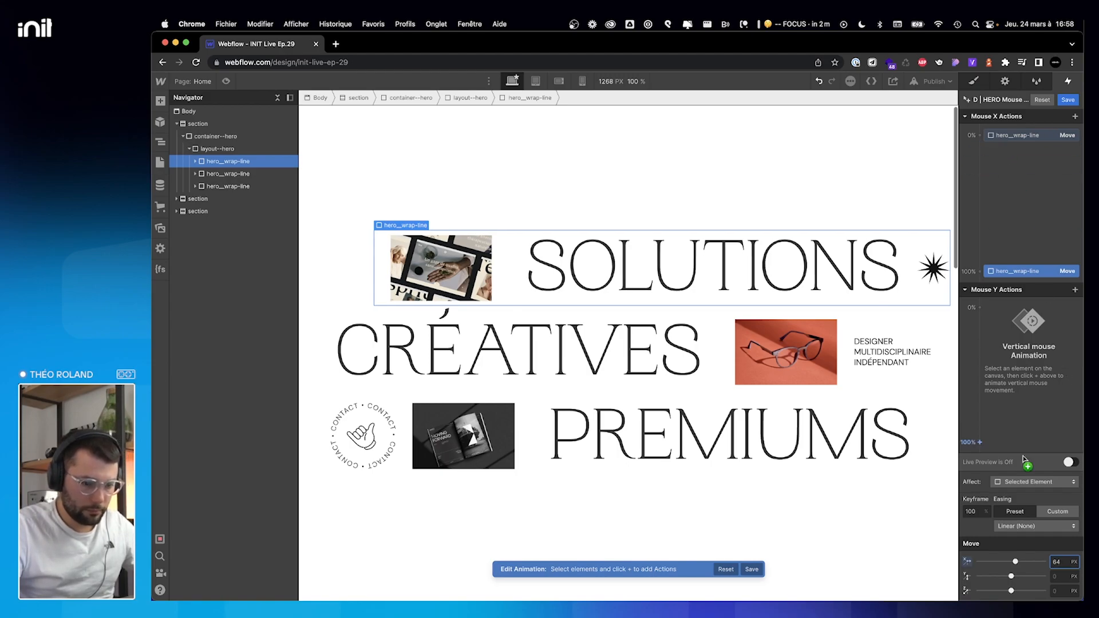
click(1025, 482)
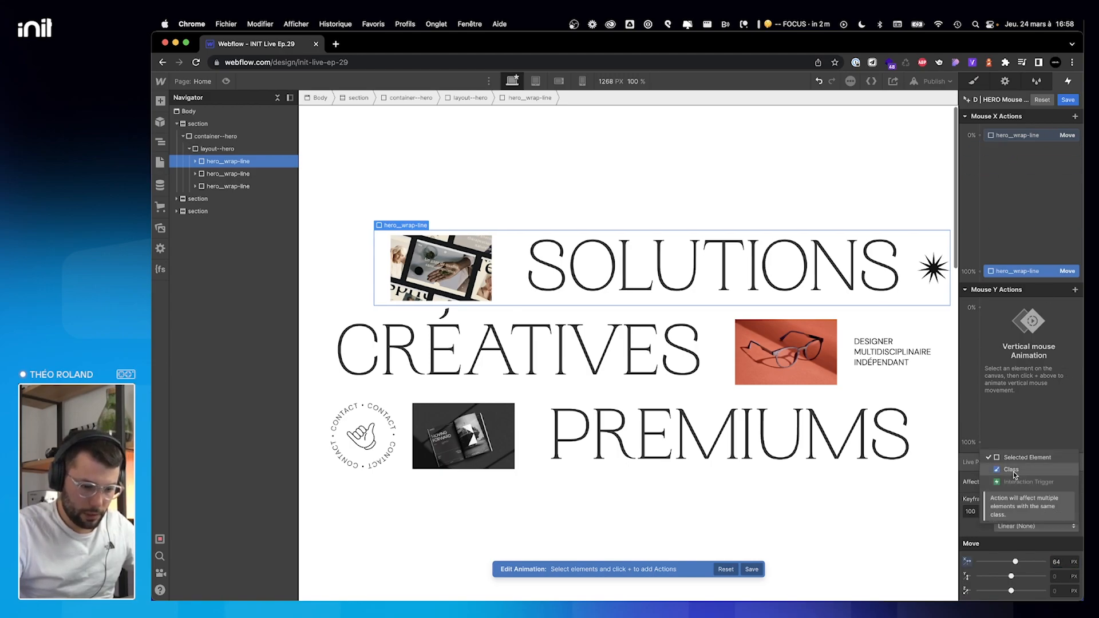
click(1014, 493)
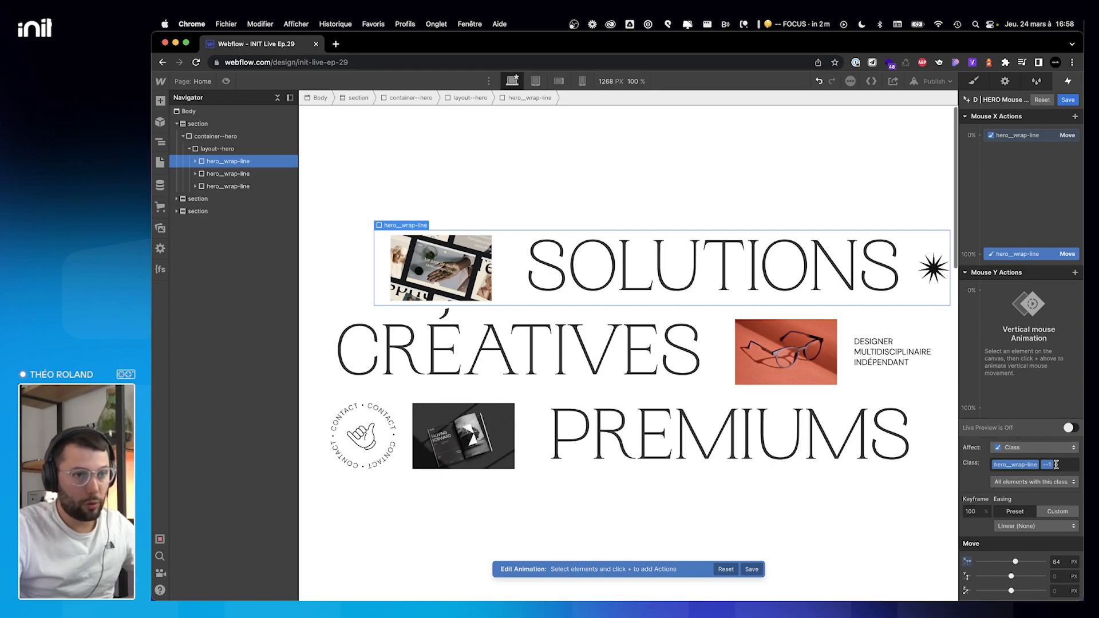
Add a Mouse X Move action at 0% for the CRÉATIVES line with a horizontal offset of 30 px.
click(246, 174)
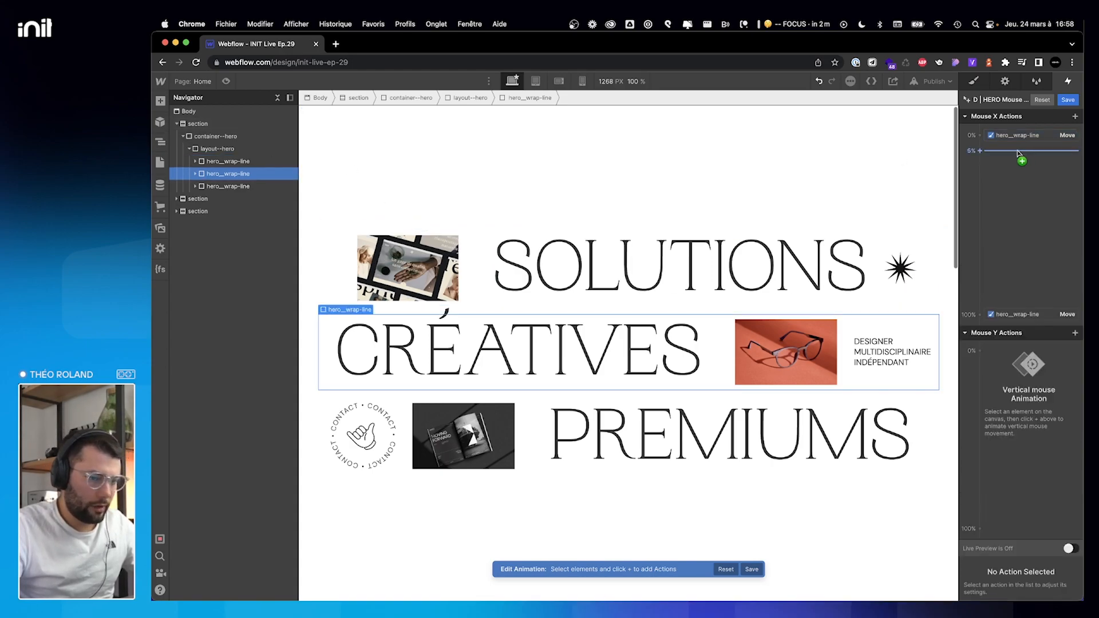
click(1019, 152)
click(982, 167)
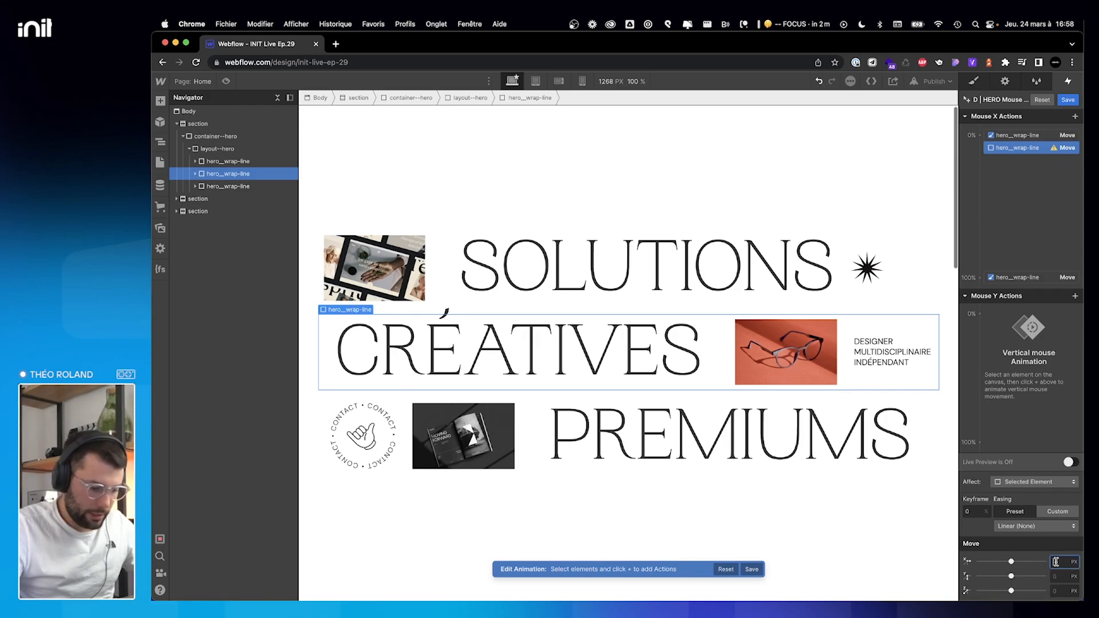
key(Return)
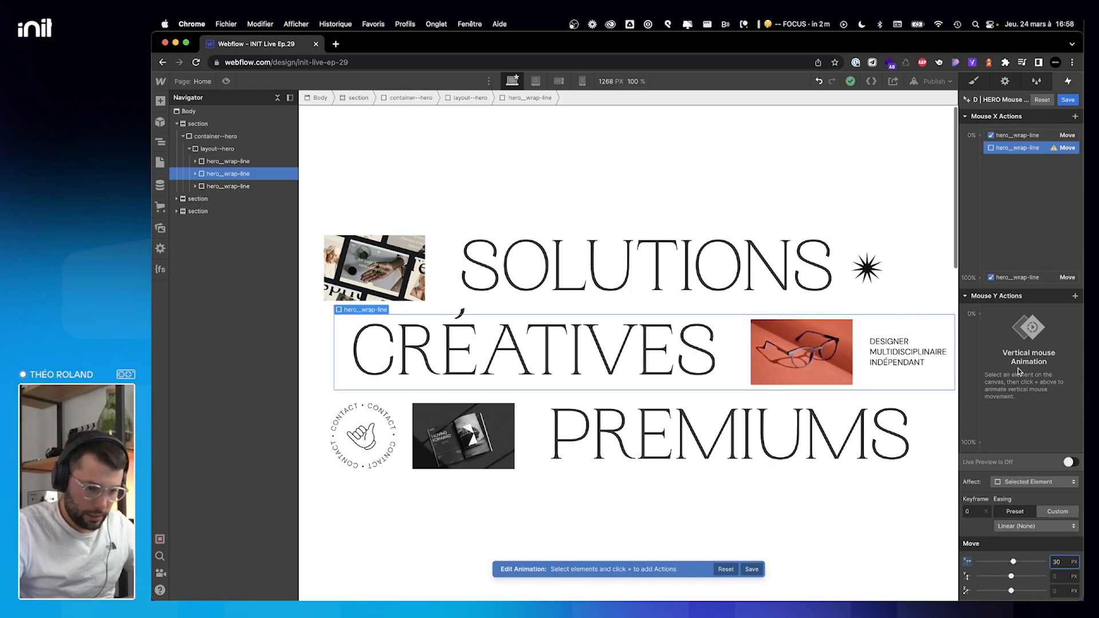
Add a -40 px horizontal Move at 100% for the CRÉATIVES line and make it affect the class hero__wrap-line --2.
click(979, 278)
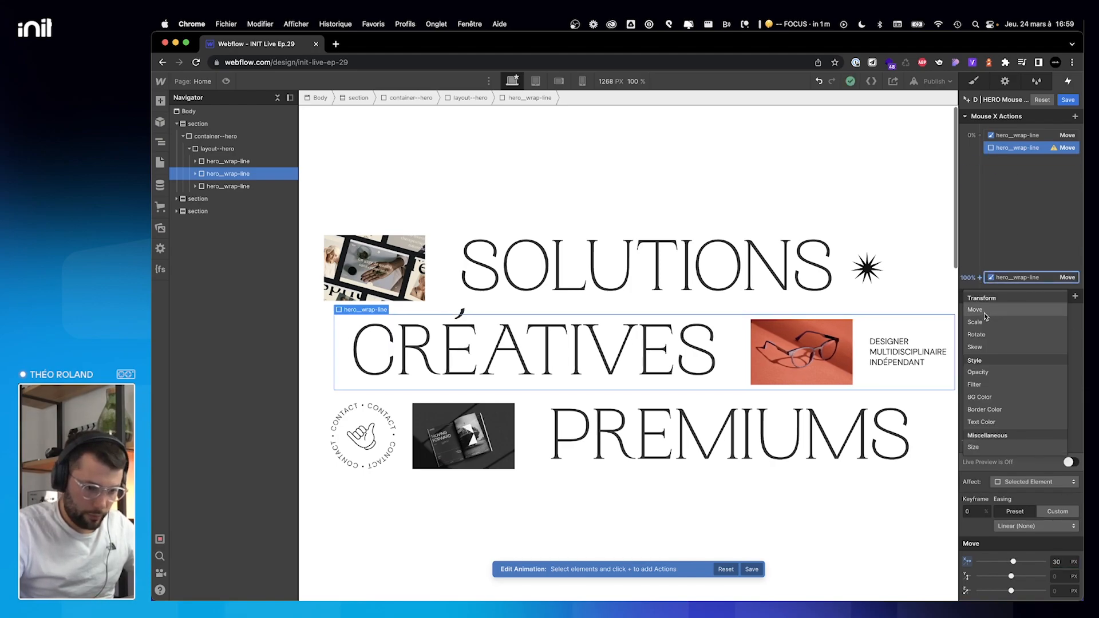
click(984, 313)
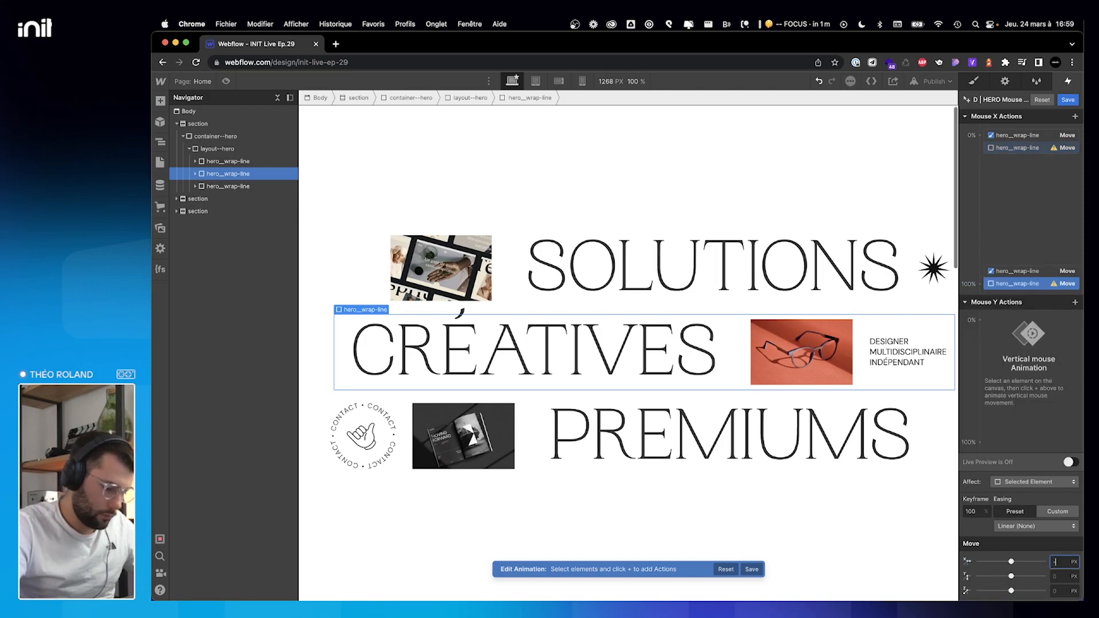
text(-30)
key(shift+Down)
key(shift+Down)
key(shift+Up)
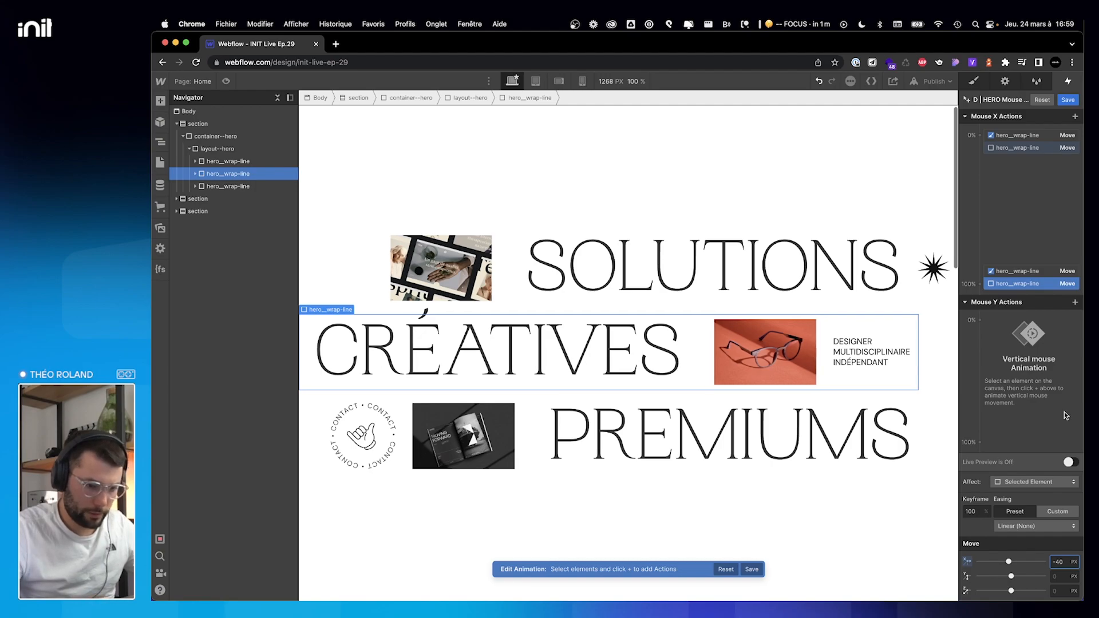
click(1020, 483)
click(1020, 469)
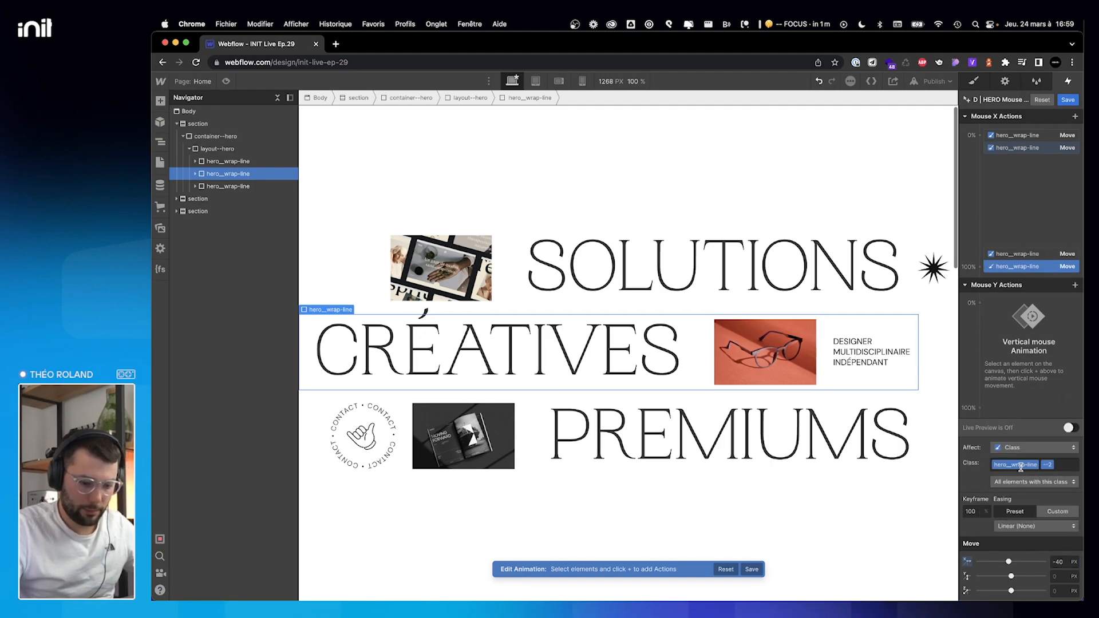
Add a Mouse X Move action at 0% for the PREMIUMS line with a horizontal offset of -30 px.
click(236, 188)
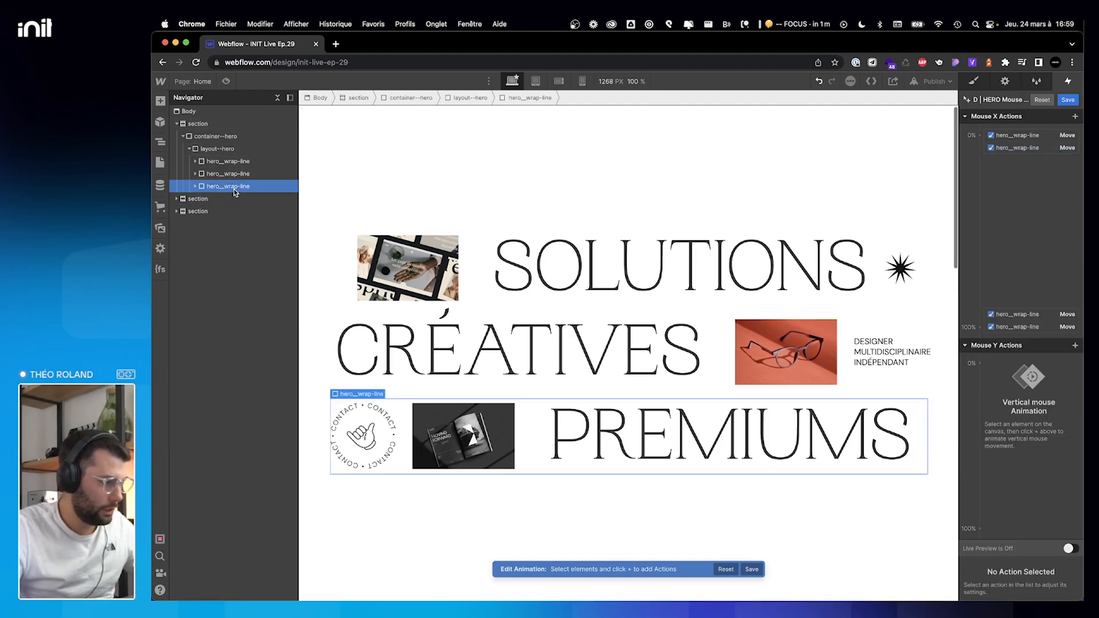
click(980, 135)
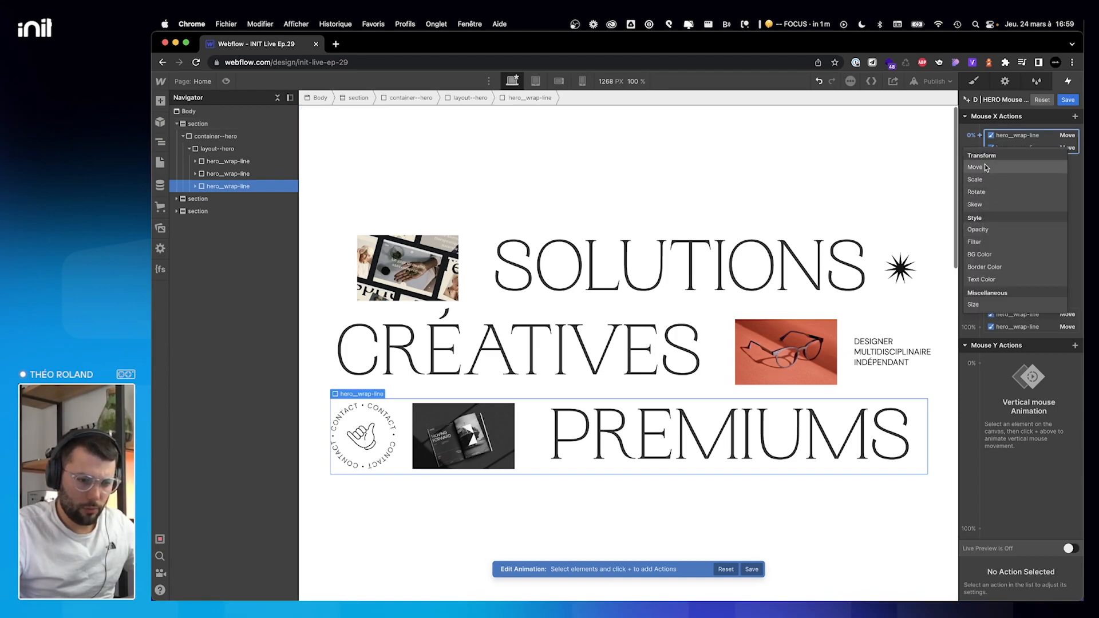
click(992, 167)
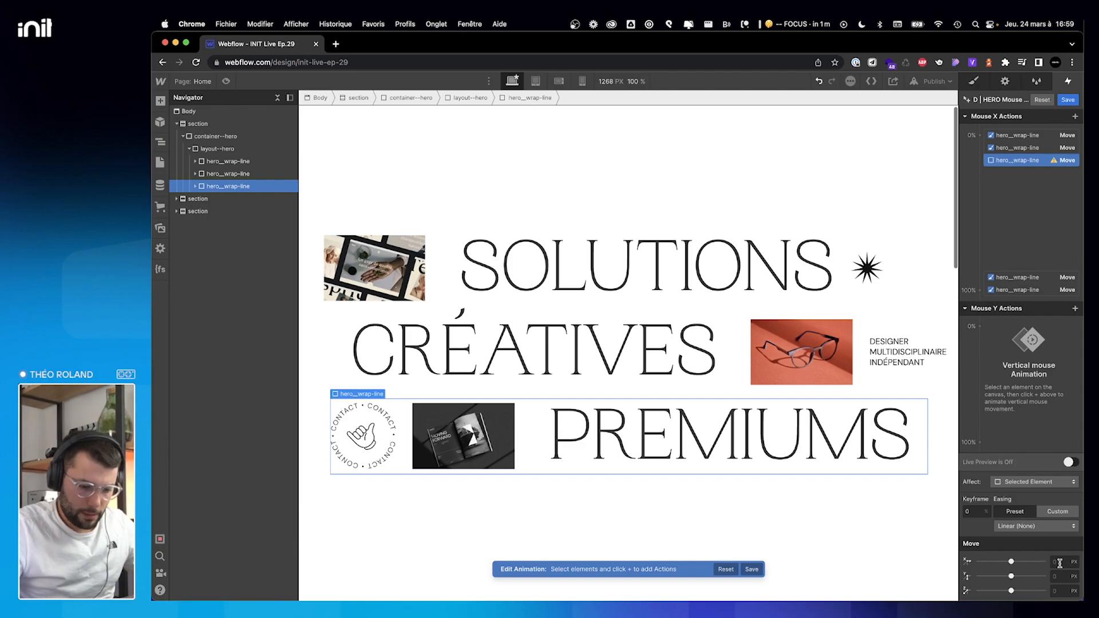
text(-50)
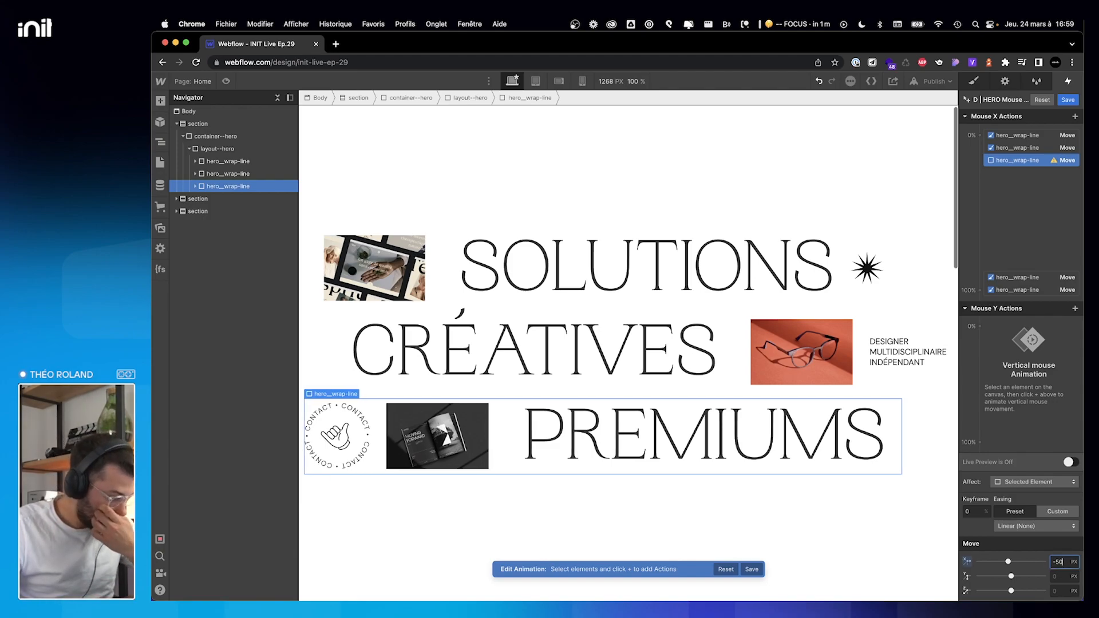
key(shift+Down)
key(shift+Up)
key(shift+Up)
key(shift+Up)
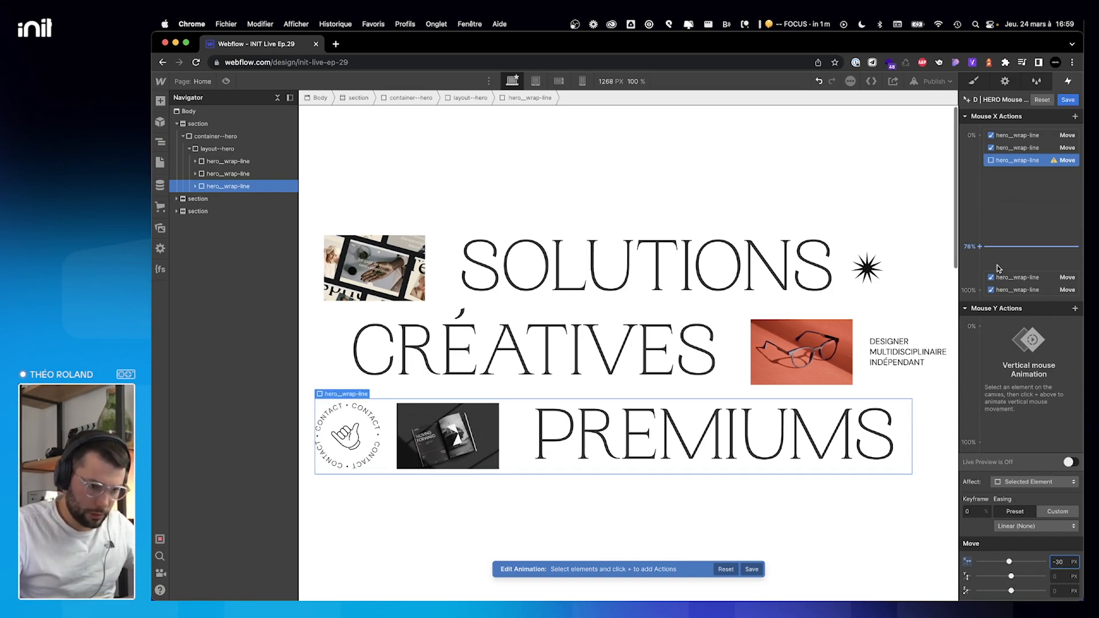
Add a Move action at 100% for the PREMIUMS line with a horizontal offset of 40 px.
click(981, 291)
click(976, 321)
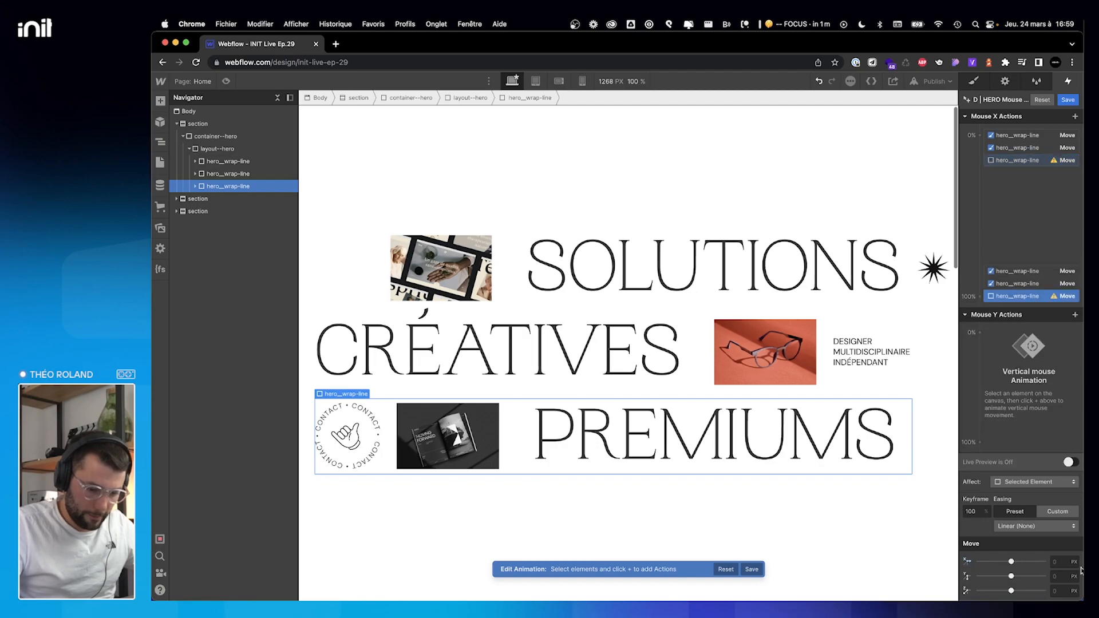
text(40)
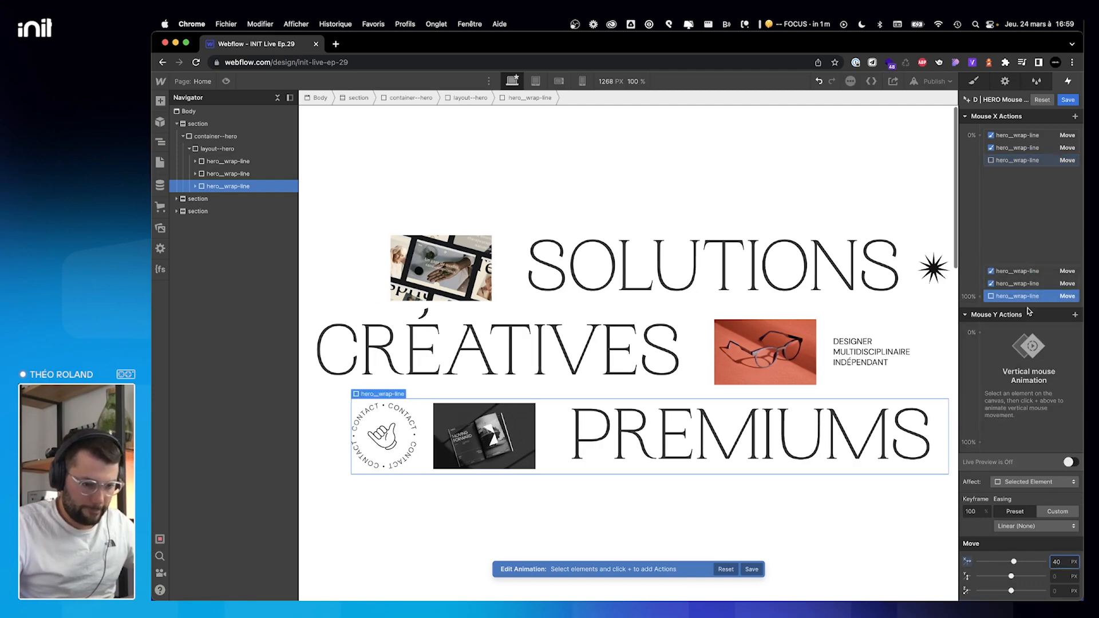
Make the PREMIUMS line's Move actions affect the class hero__wrap-line --3 and turn on the live preview.
click(1036, 483)
click(1030, 471)
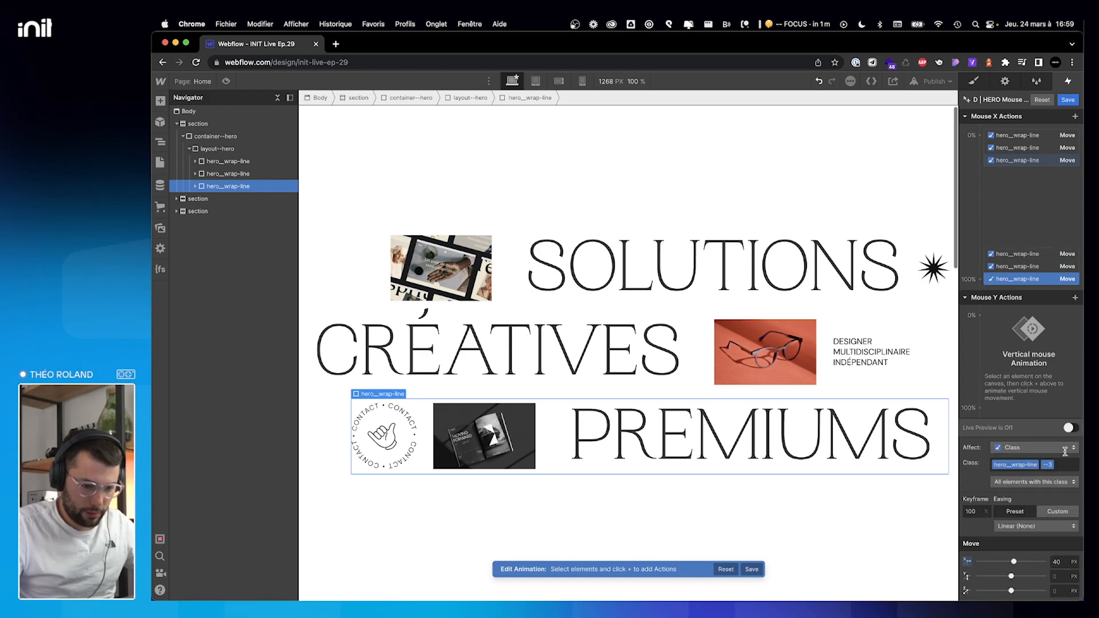
click(1069, 428)
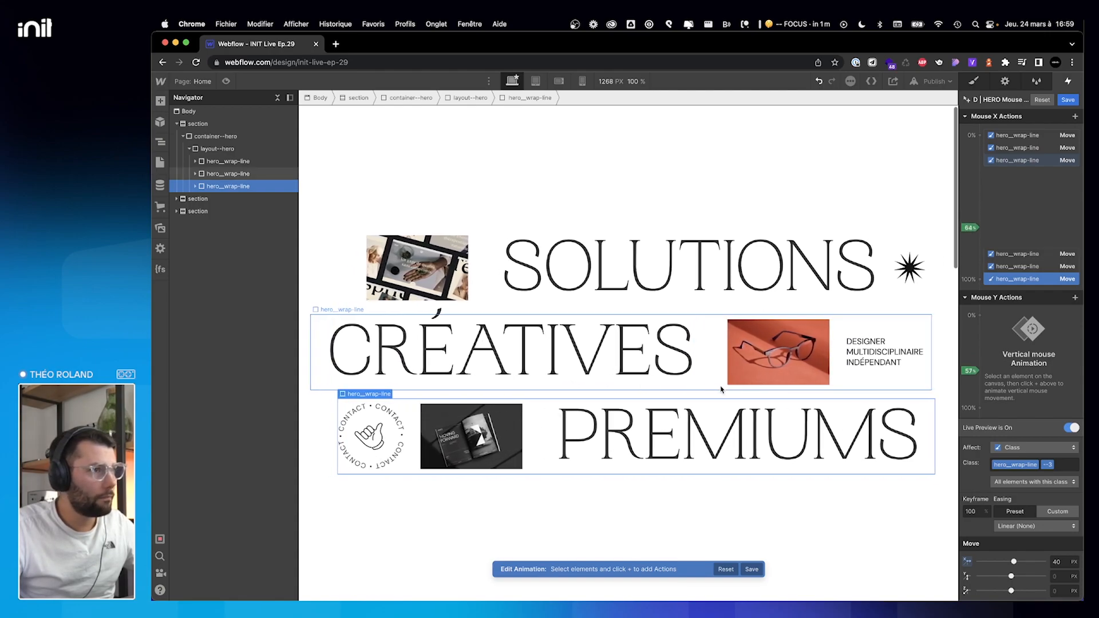
Add a Mouse X Rotate action for the graphic__star image, turn off the live preview, and place the action at 50%.
click(931, 266)
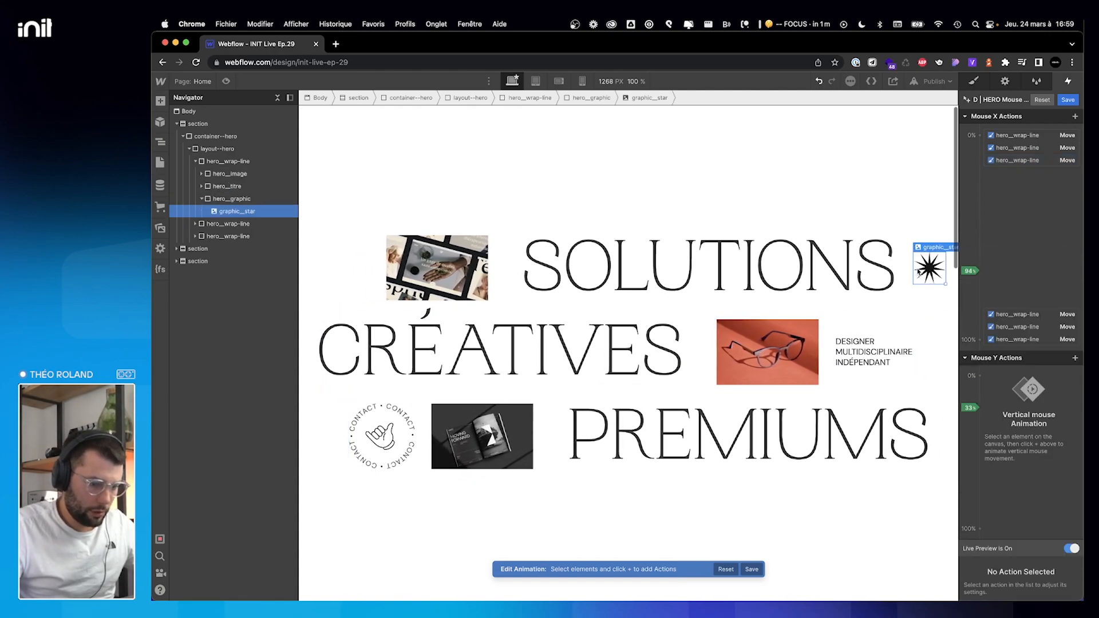
click(980, 138)
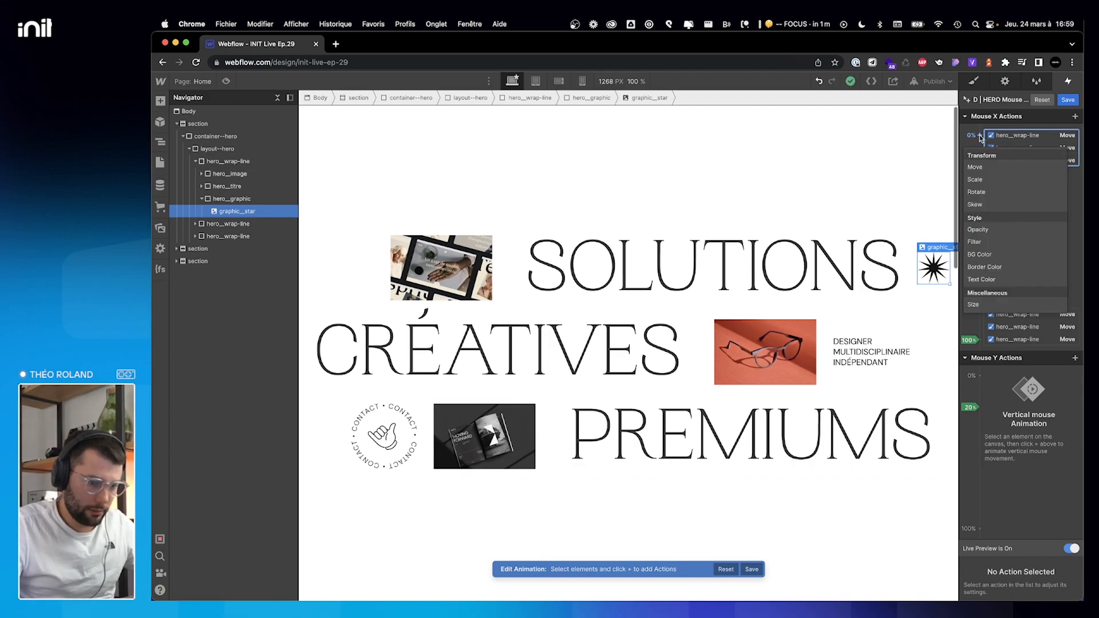
click(981, 193)
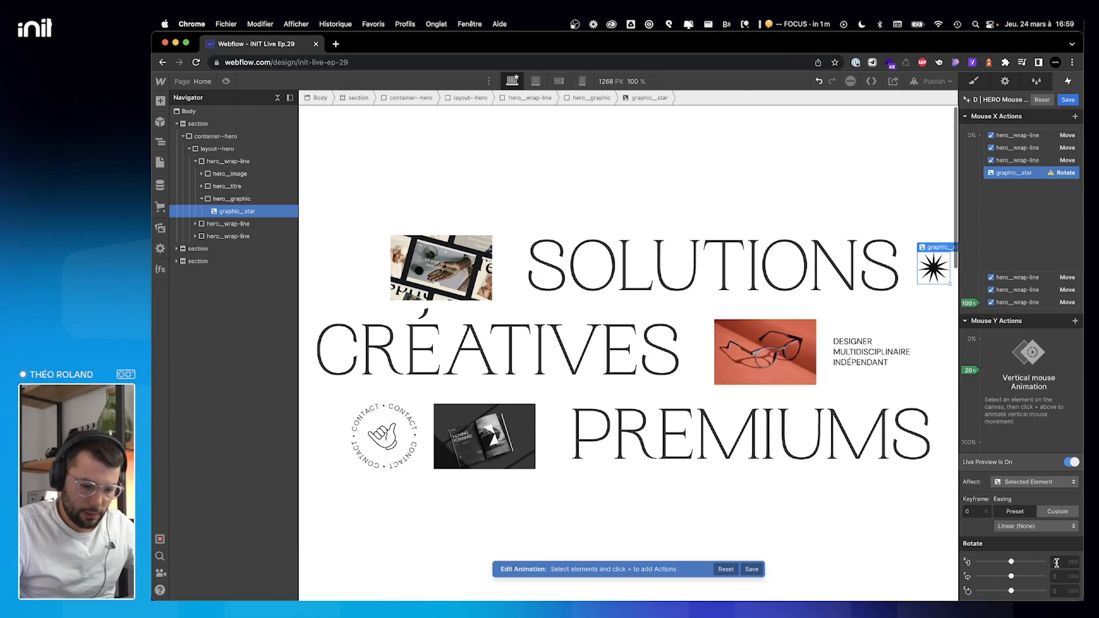
click(1071, 462)
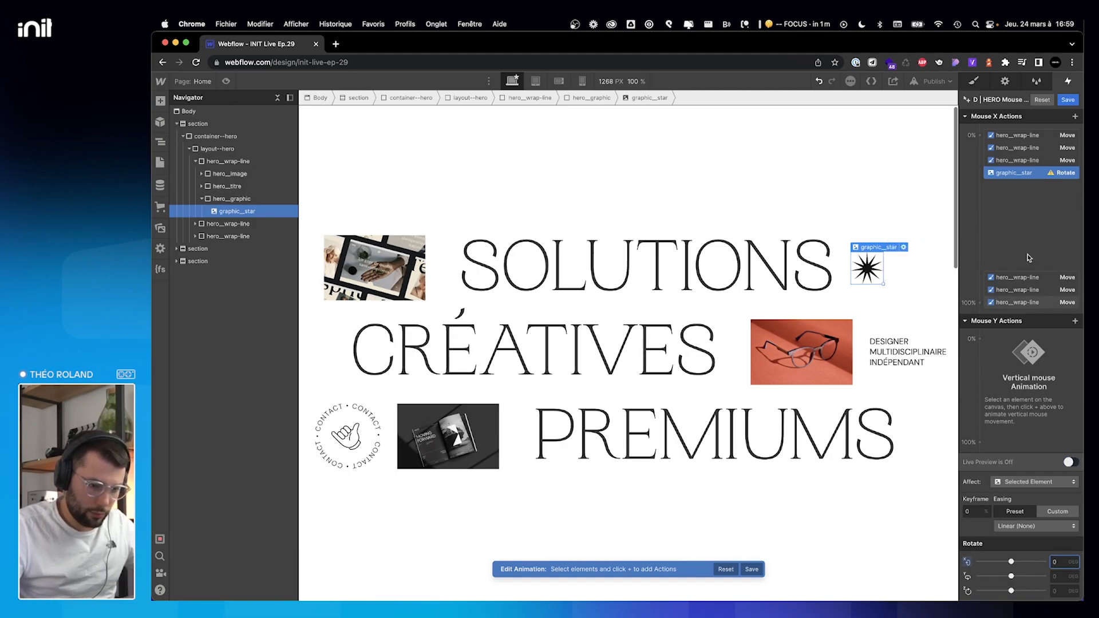
drag(1001, 176, 1007, 229)
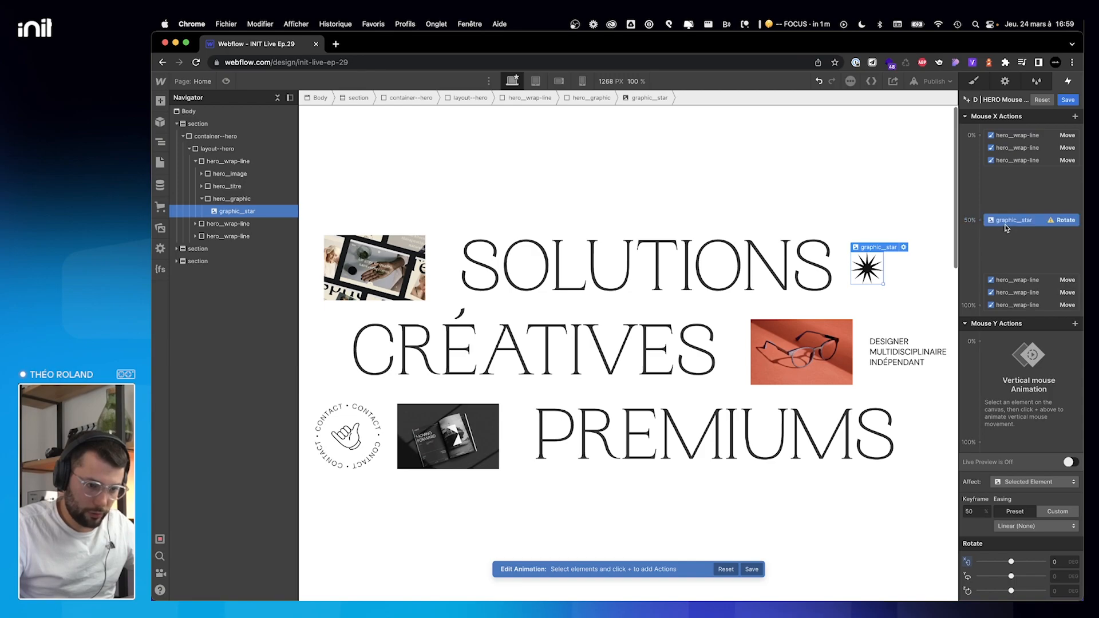
Add a 0% Rotate action for graphic__star with a Z rotation of -180°, and set its 50% Z rotation to 0°.
click(980, 136)
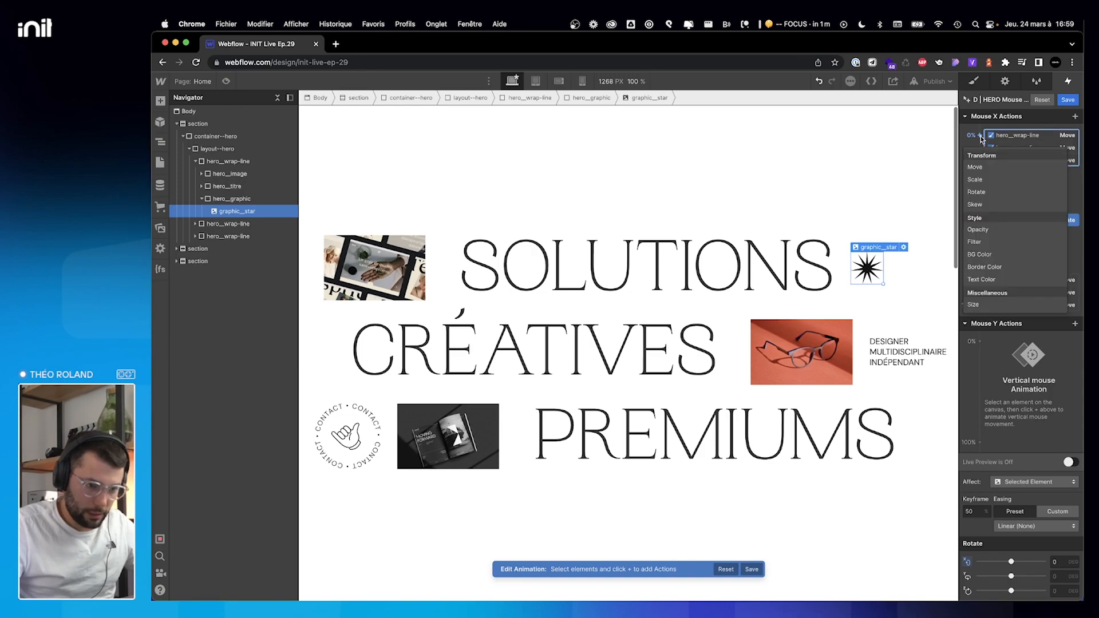
click(984, 193)
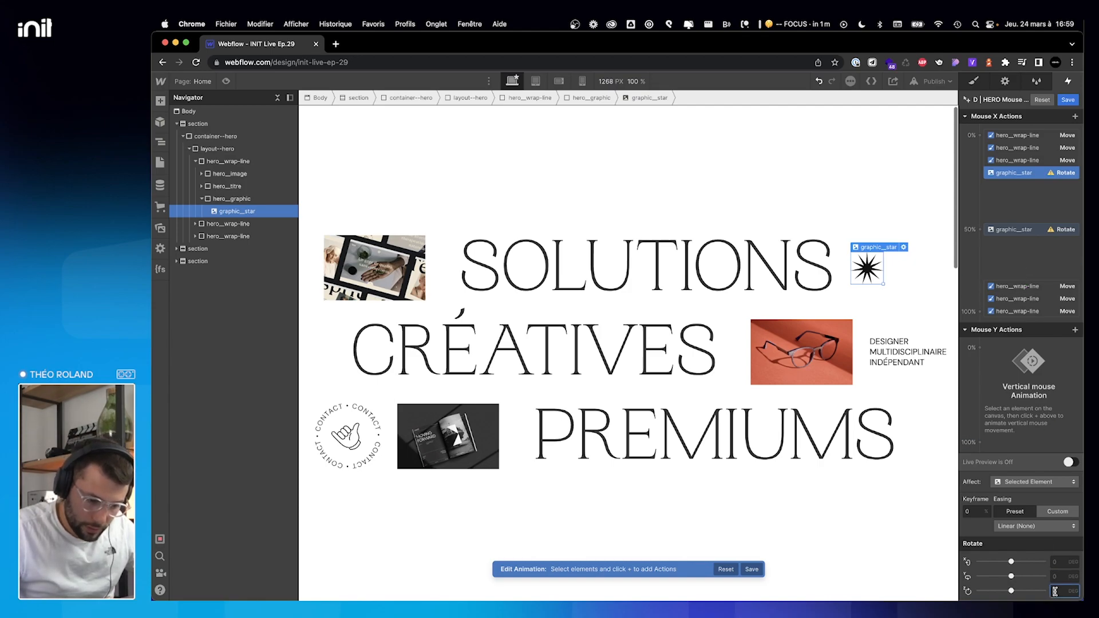
text(-180)
click(1023, 232)
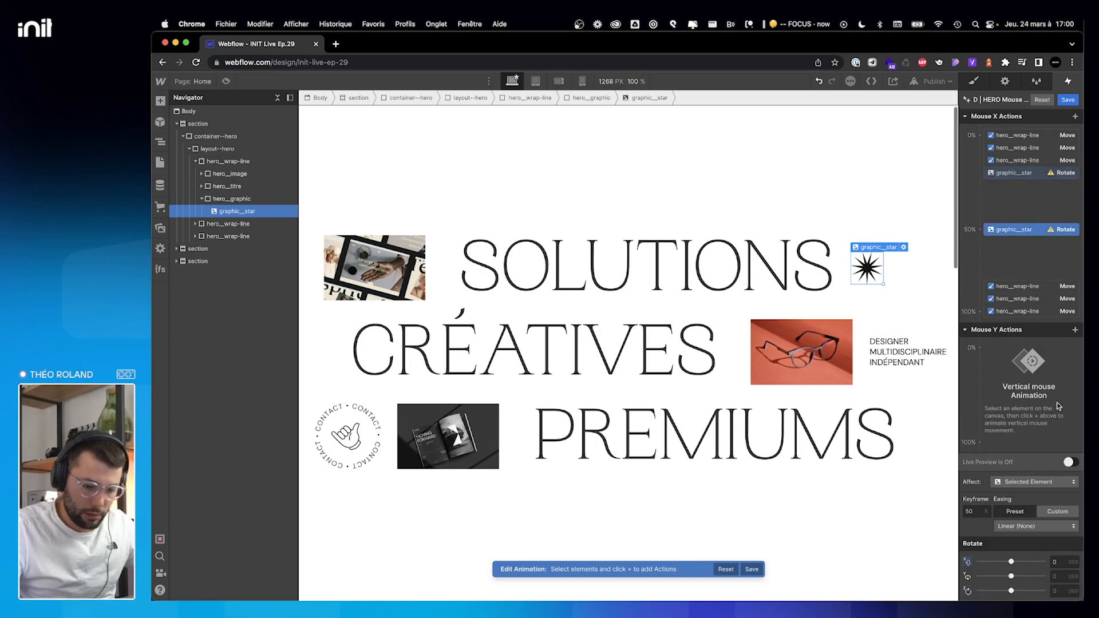
text(0)
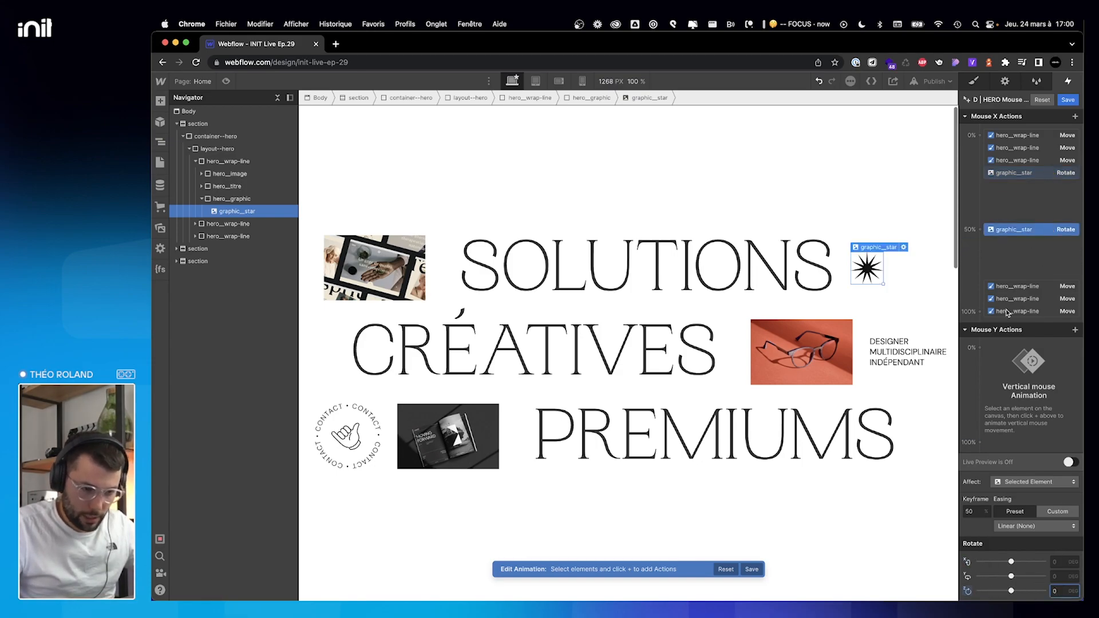
Add a 100% Rotate action for graphic__star with a Z rotation of 180°, check it live, and make it affect the class graphic__star.
click(980, 312)
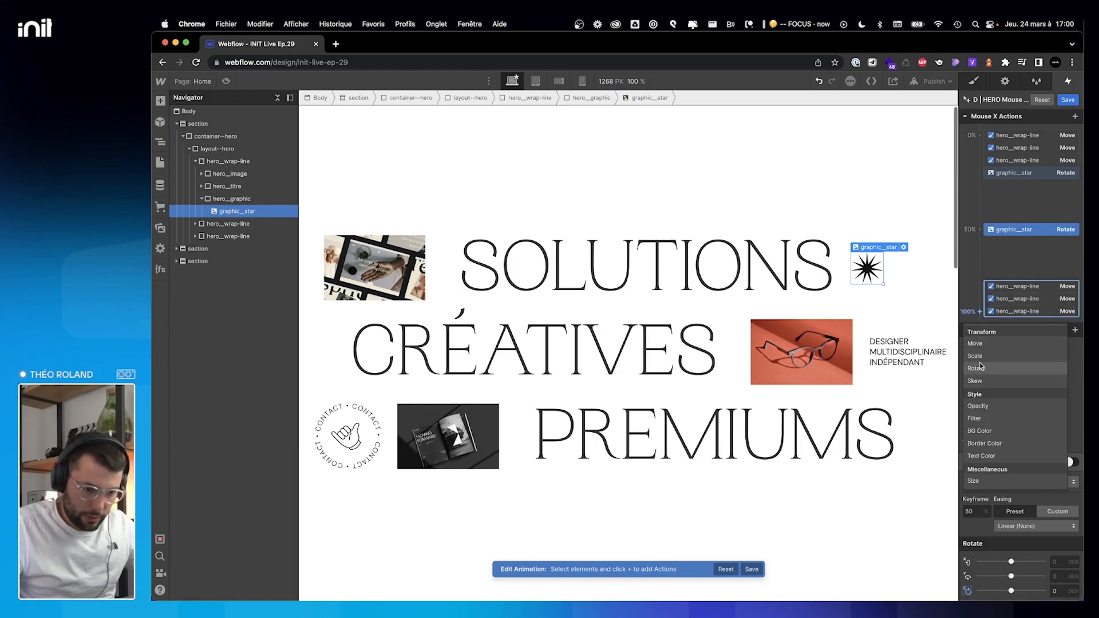
click(982, 367)
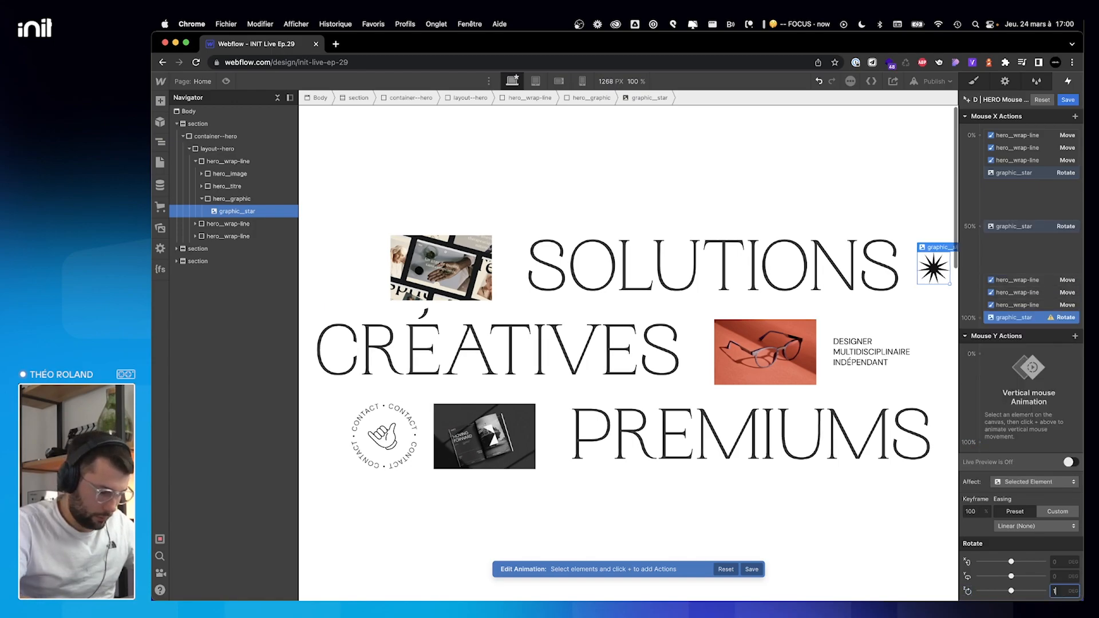
key(Return)
click(1067, 464)
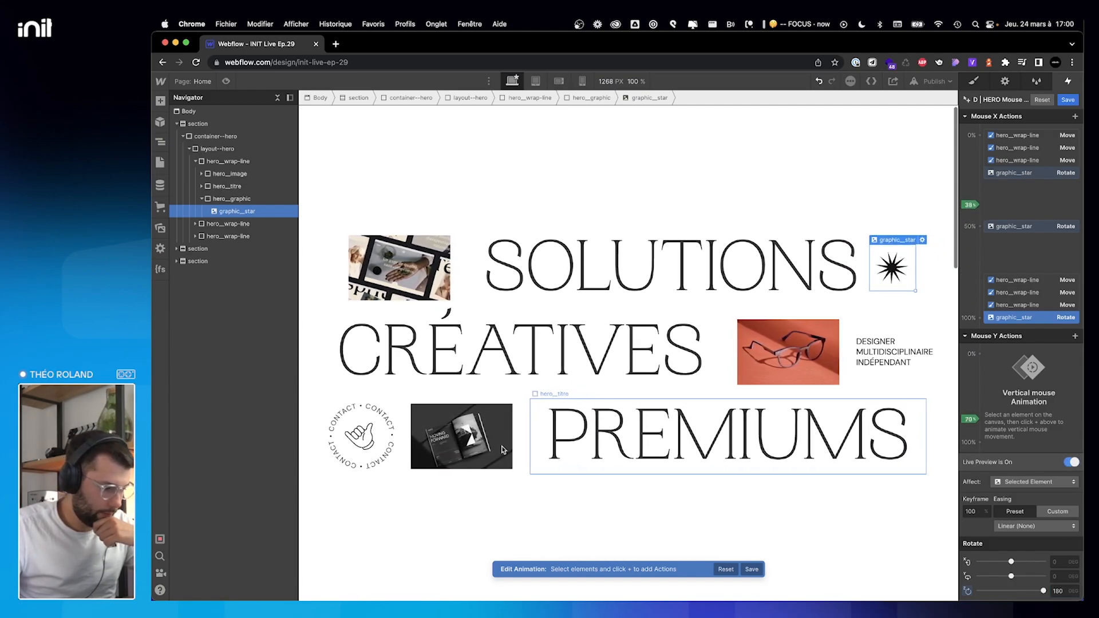
click(1028, 485)
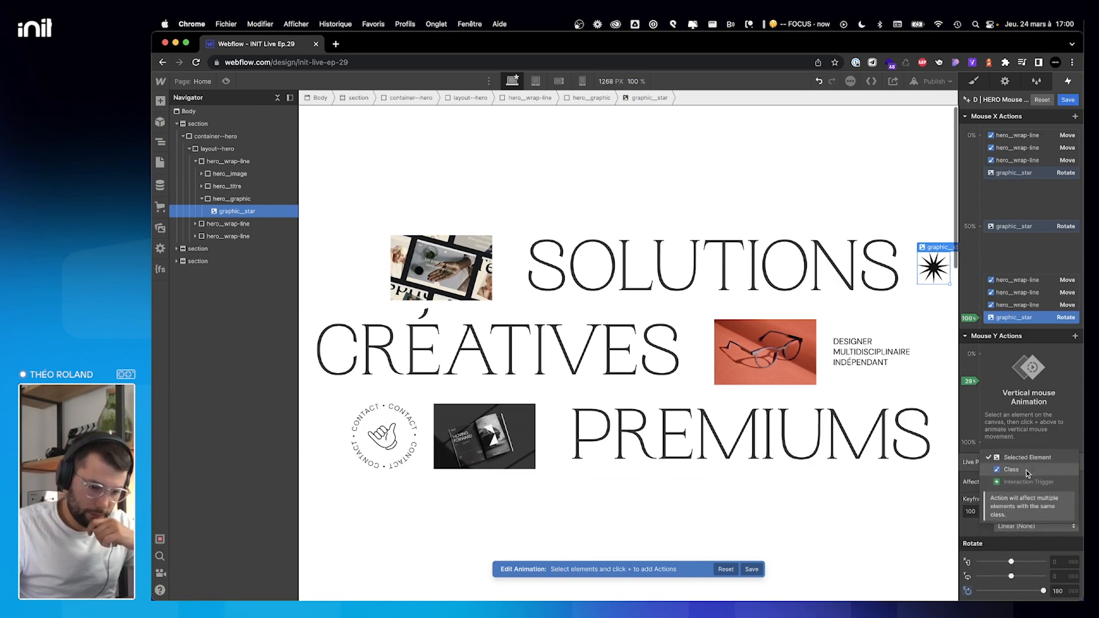
click(1029, 474)
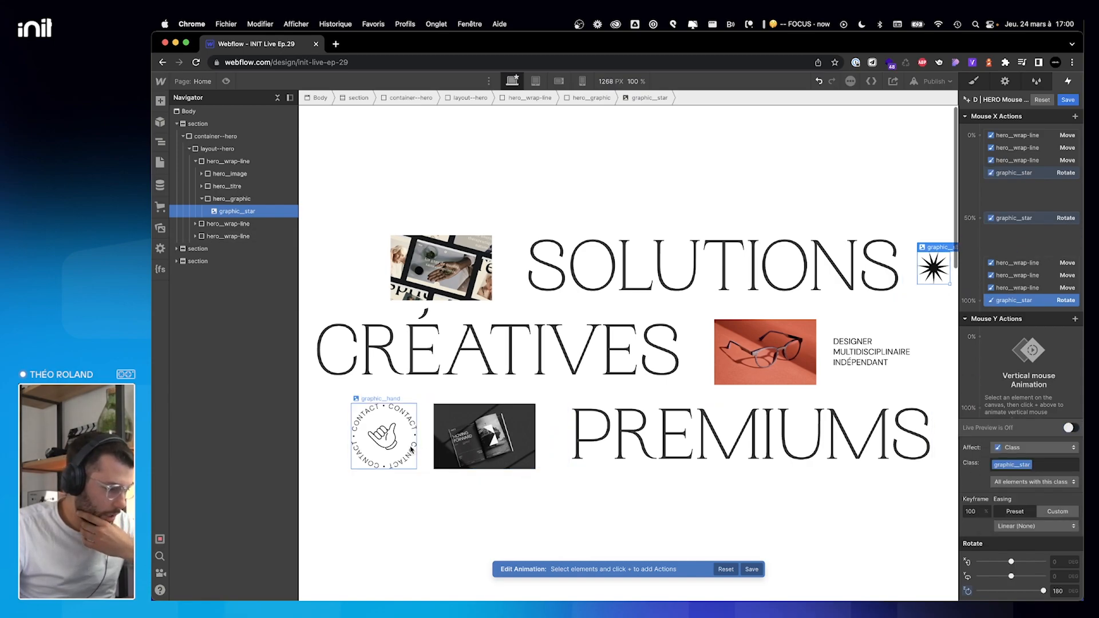
Add a Mouse X Rotate action at 50% for the graphic__contact image with a Z rotation of 0°.
click(412, 450)
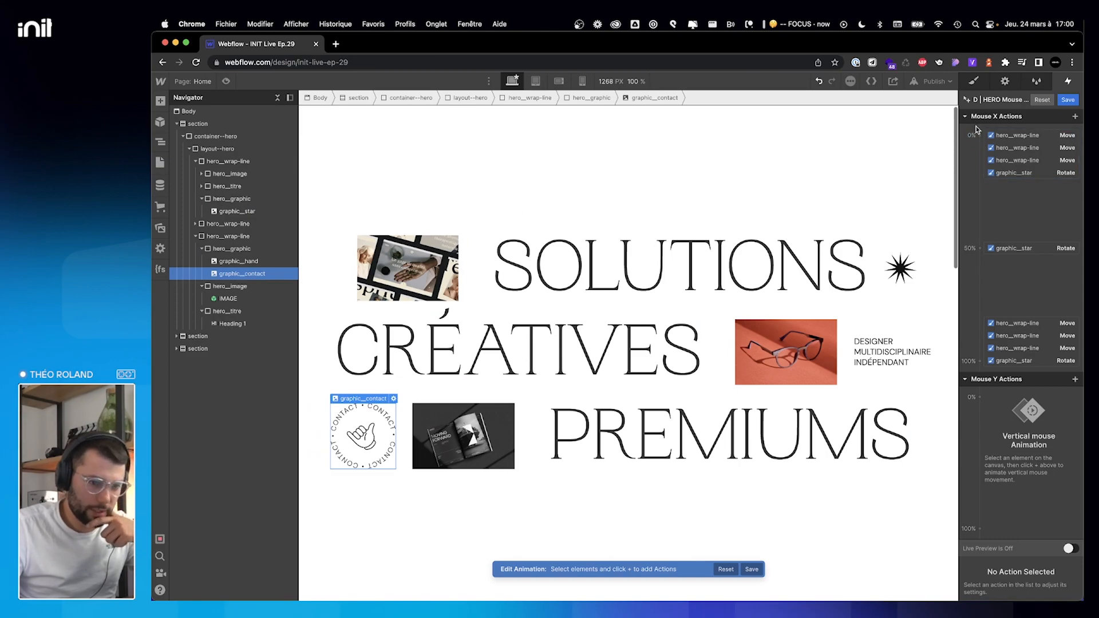
click(981, 249)
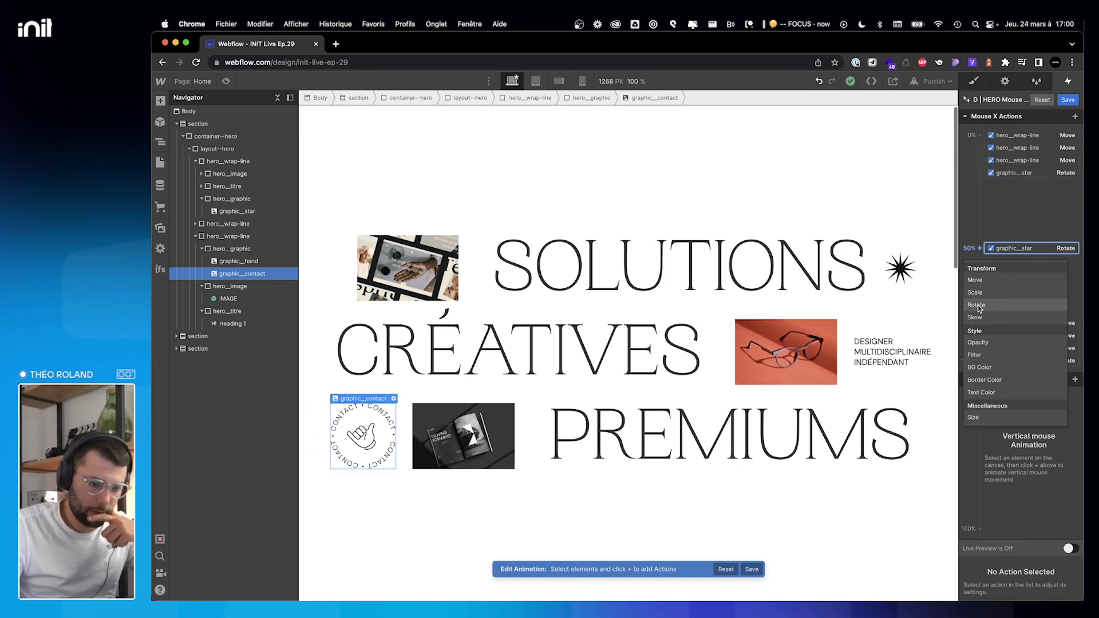
click(979, 306)
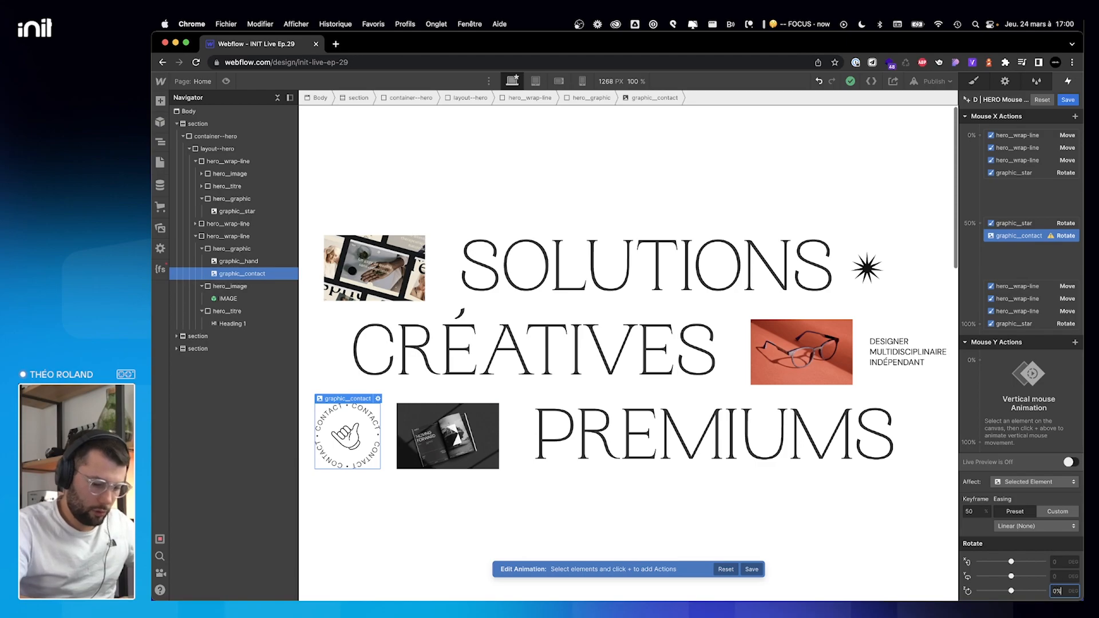
key(Return)
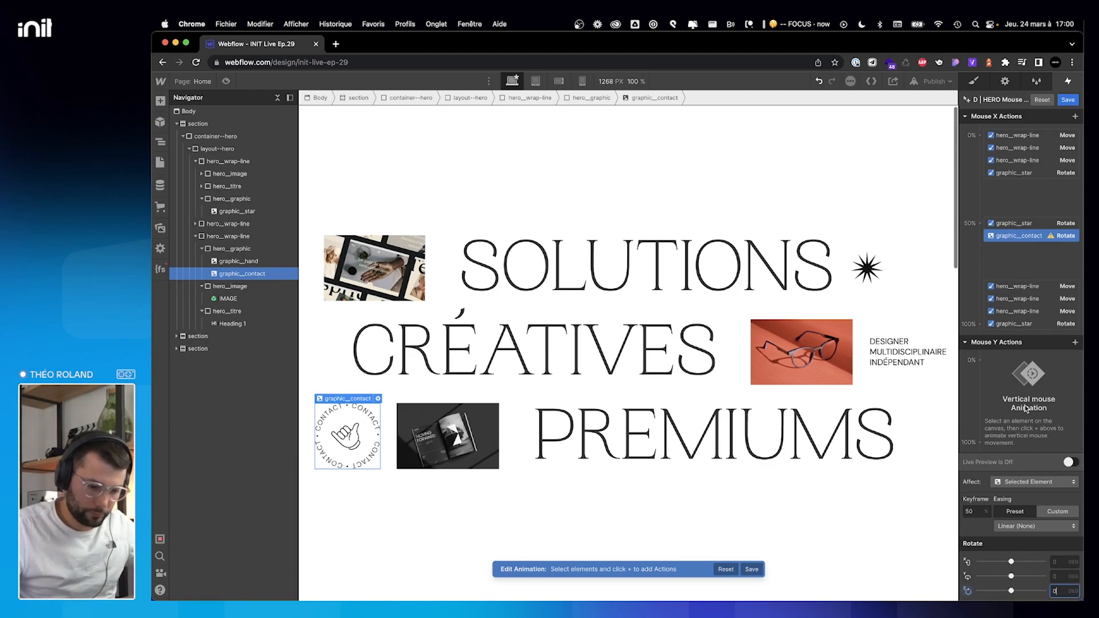
Add Rotate actions for graphic__contact with a Z rotation of -180° at 0% and 180° at 100%.
click(979, 137)
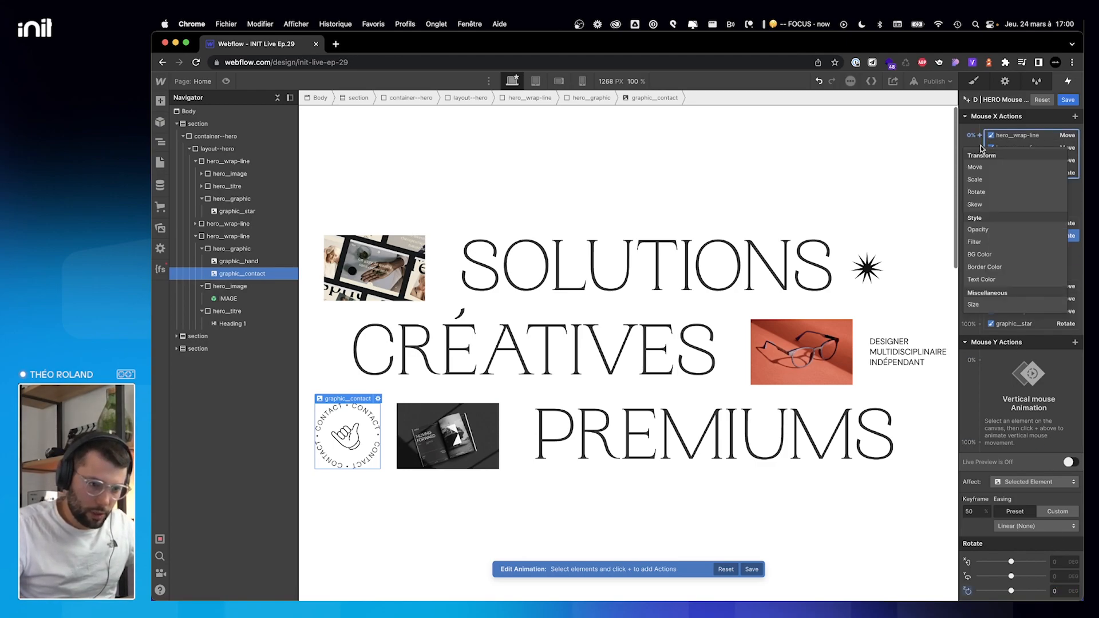
click(977, 193)
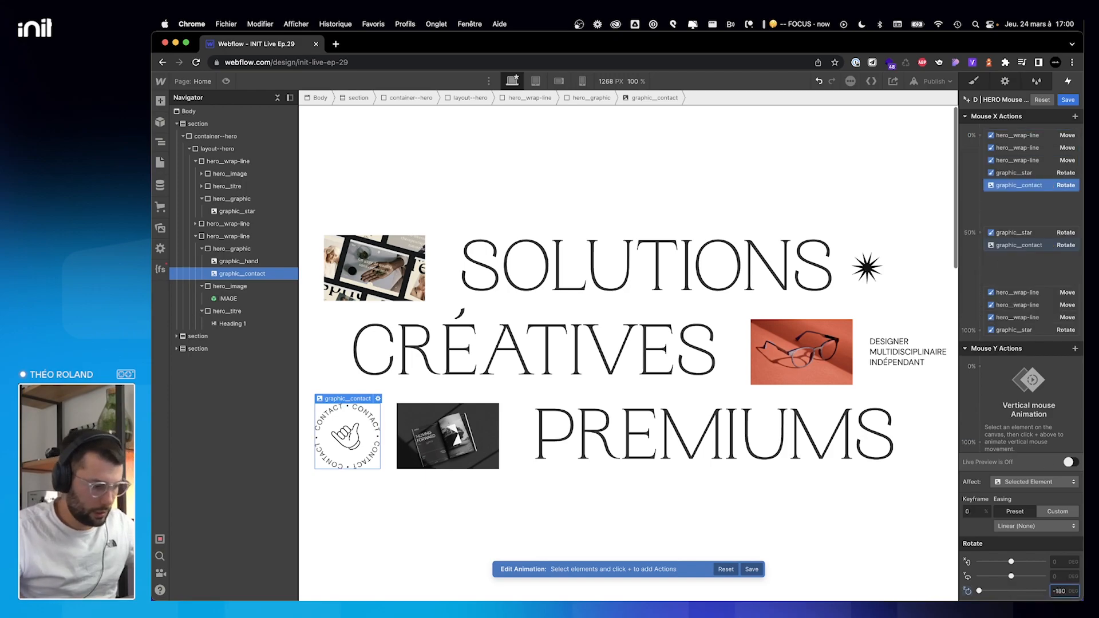
click(981, 331)
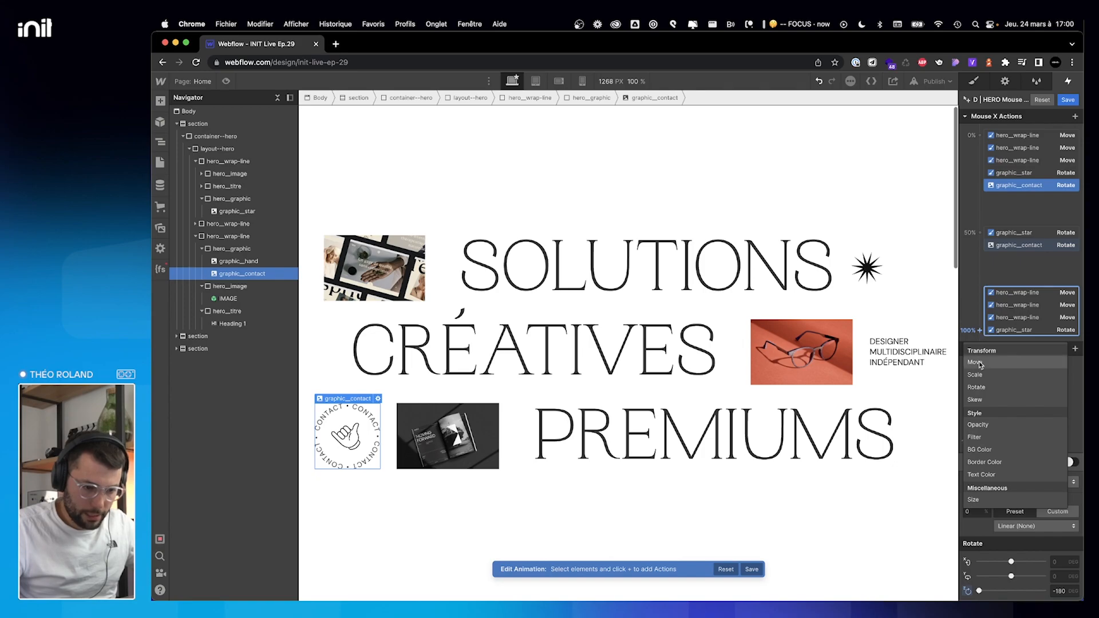
click(986, 387)
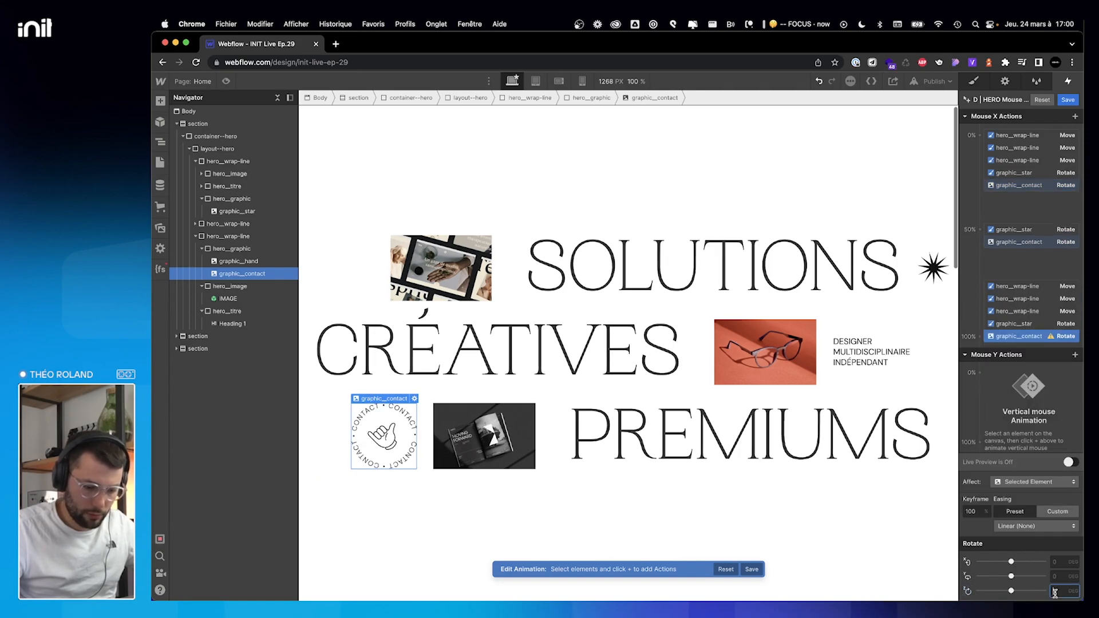
key(Return)
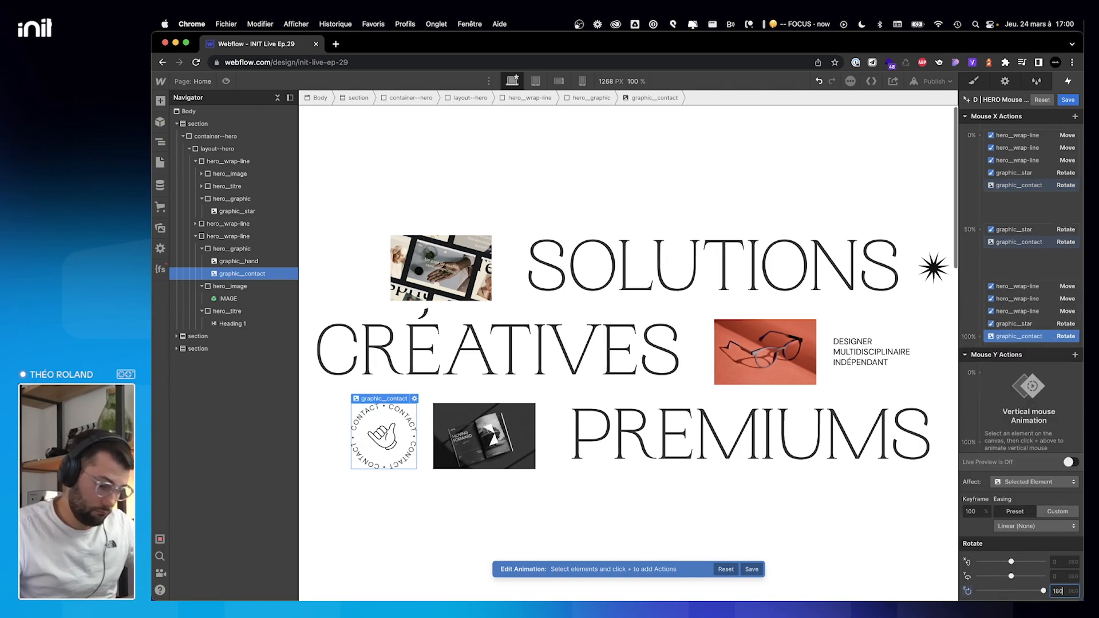
Make the rotation of the contact graphic affect the class graphic__contact and turn on the live preview.
click(1025, 482)
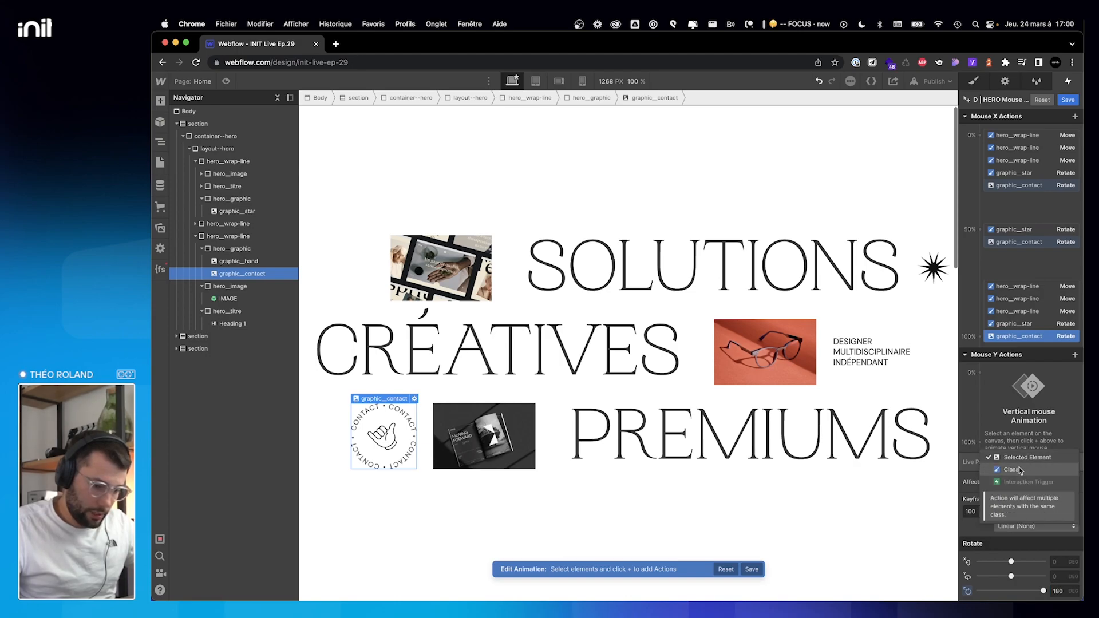
click(1019, 465)
click(1070, 427)
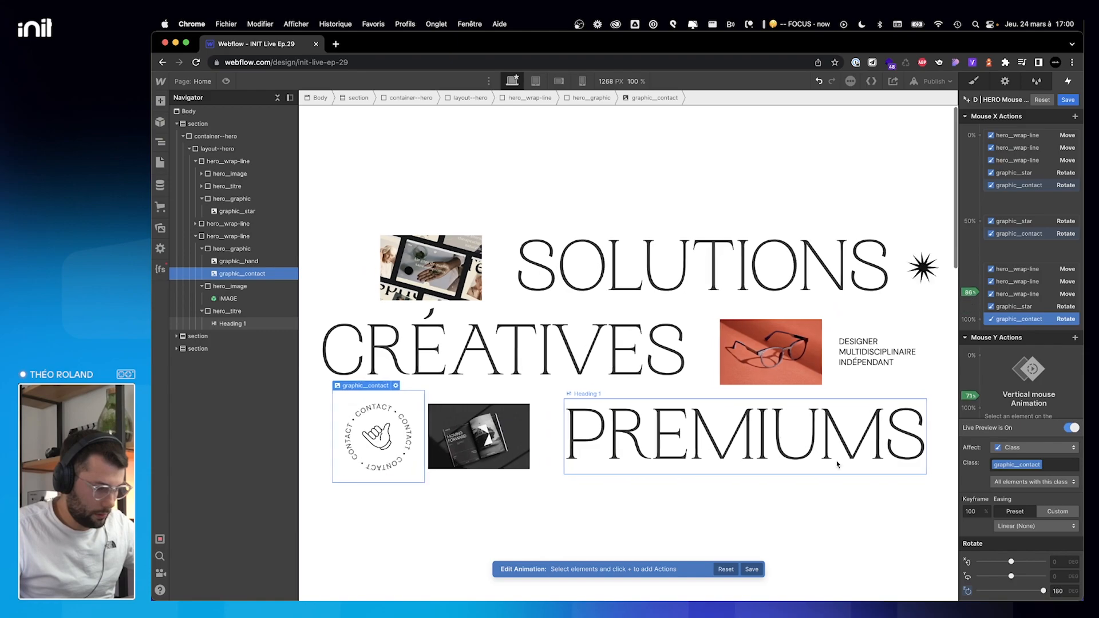
Preview the hero's mouse animation on the full page and set the mouse move smoothing to 90%.
click(227, 81)
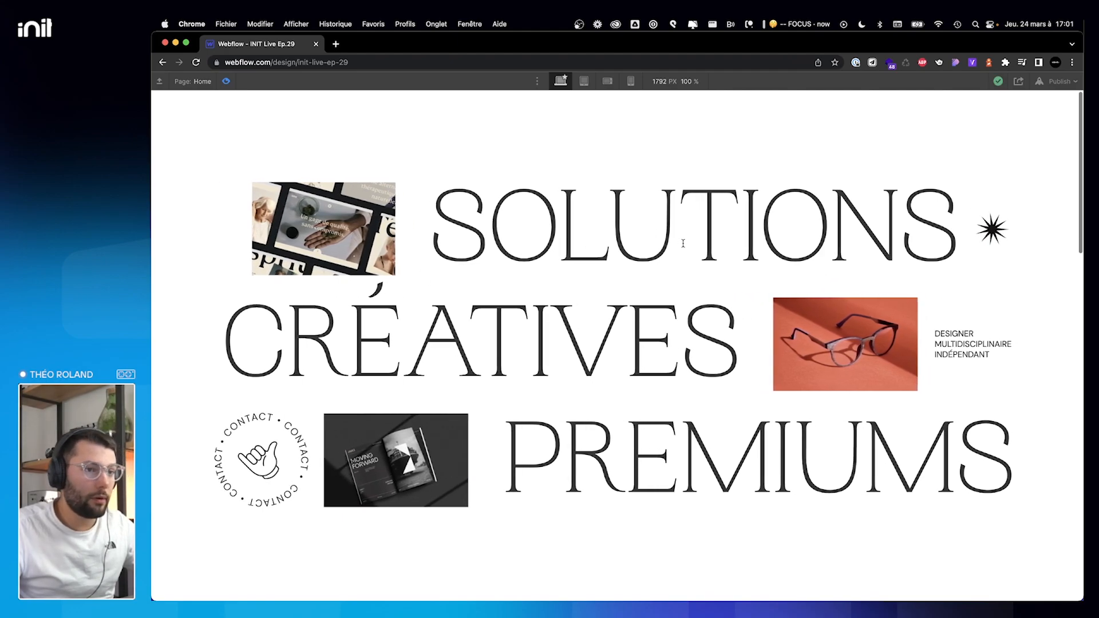
click(226, 81)
click(226, 82)
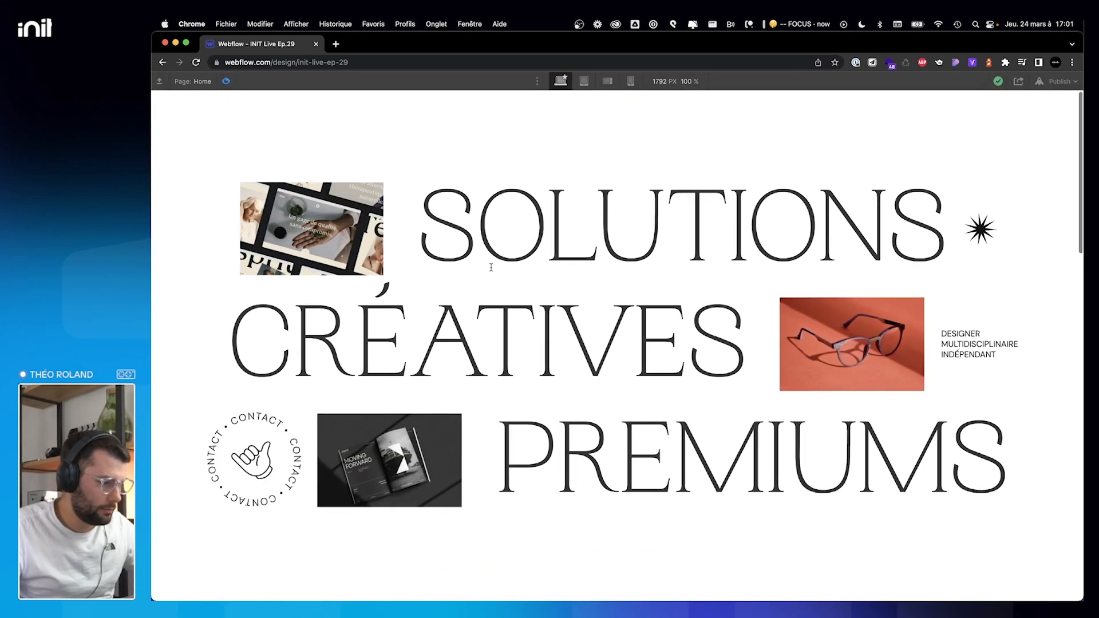
click(226, 81)
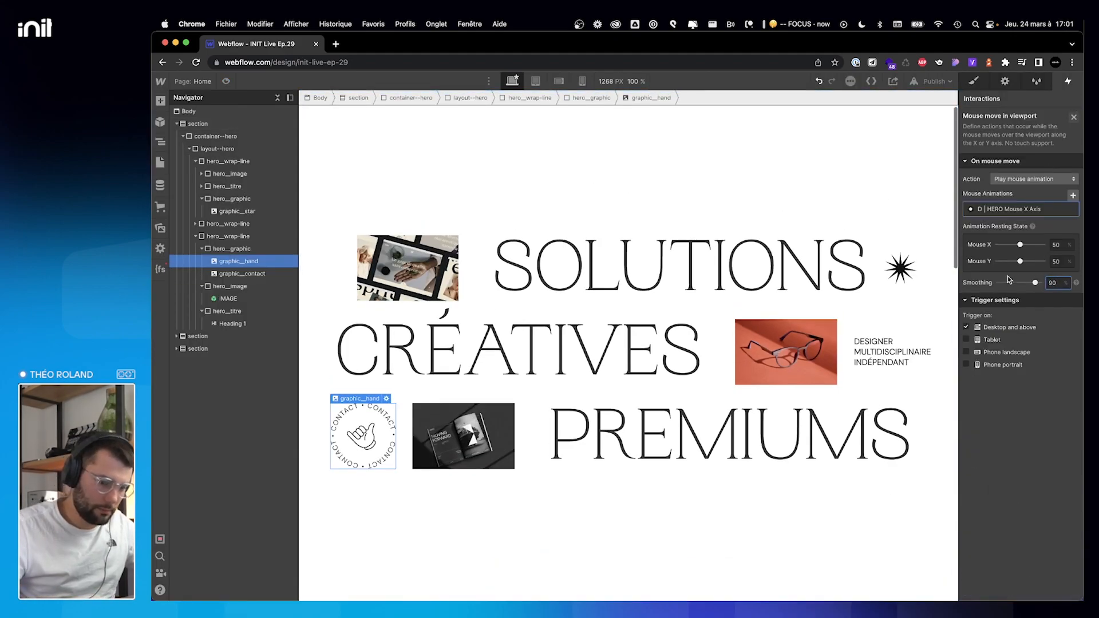
Check the hero and the projects section in page preview, and select the PROJETS SÉLECTIONNÉS tag on the canvas.
click(226, 81)
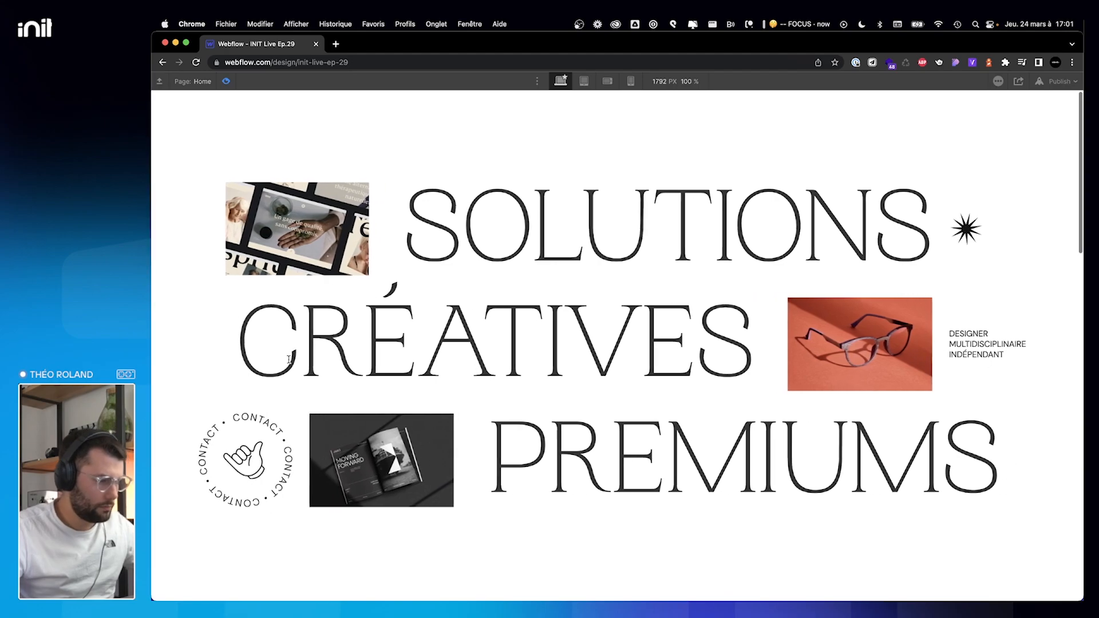
scroll(298, 361, down, 10)
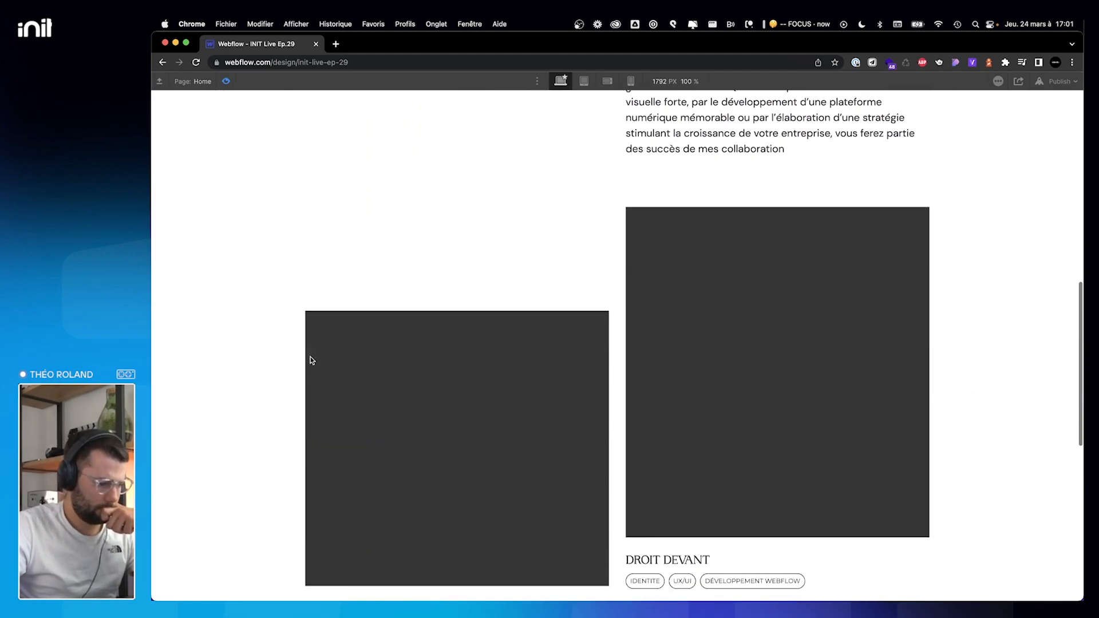
scroll(310, 356, down, 3)
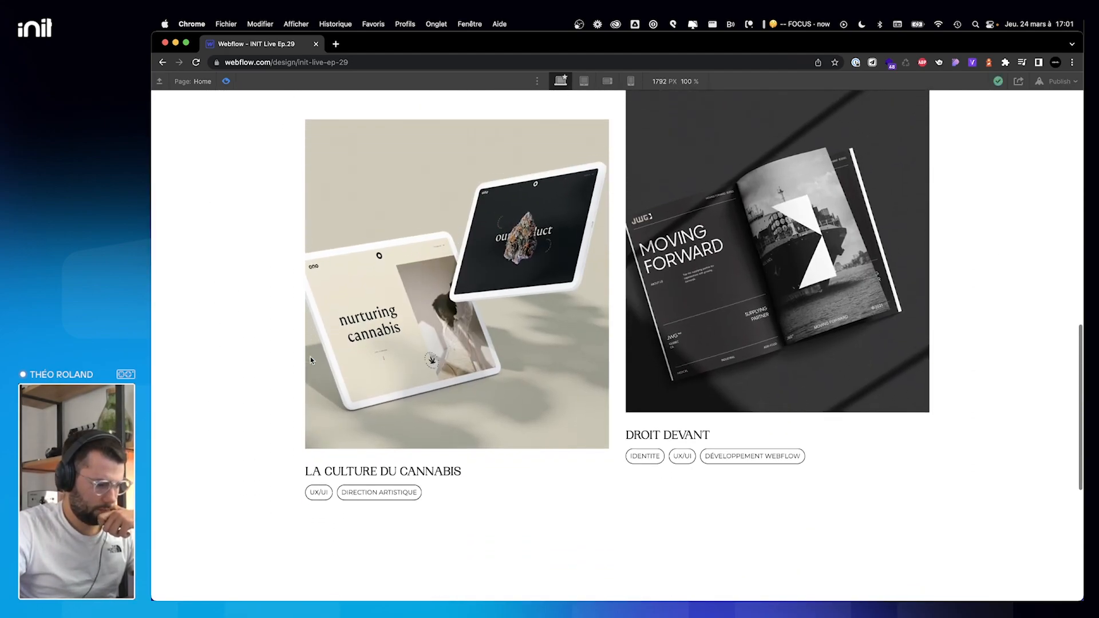
scroll(310, 356, up, 10)
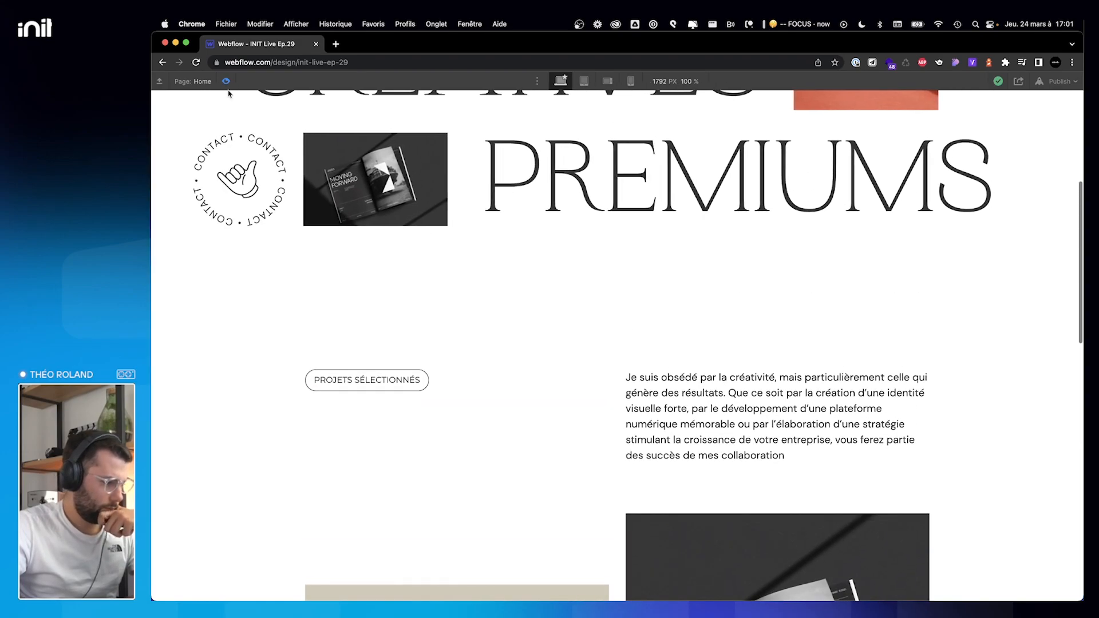
click(227, 81)
click(405, 381)
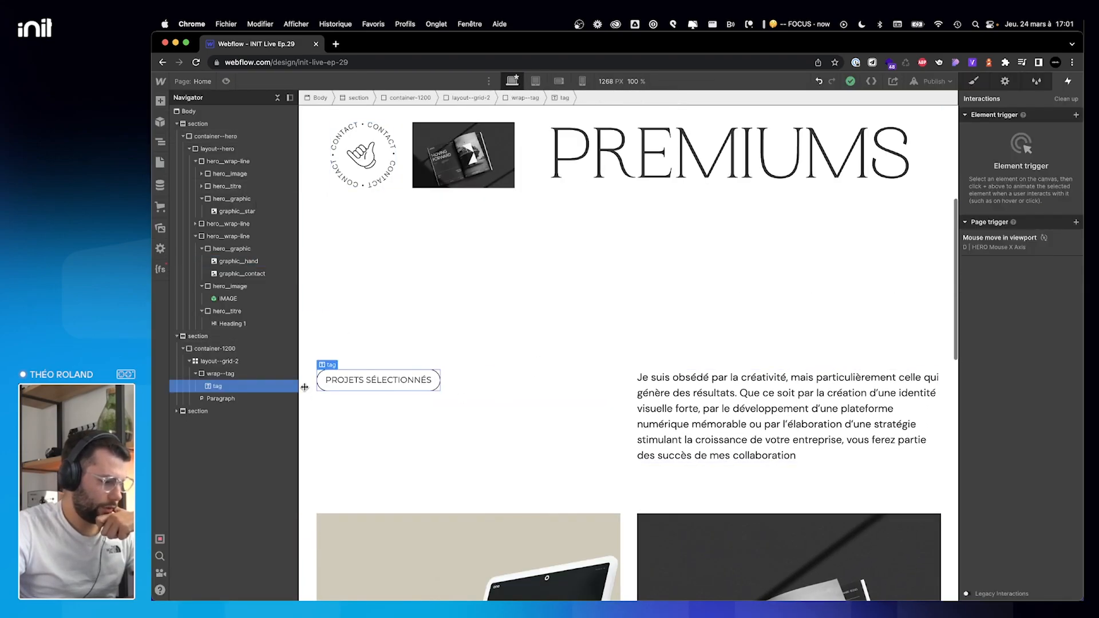
Add a Scroll into view trigger to the PROJETS SÉLECTIONNÉS tag and apply it to the whole tag class.
click(1076, 115)
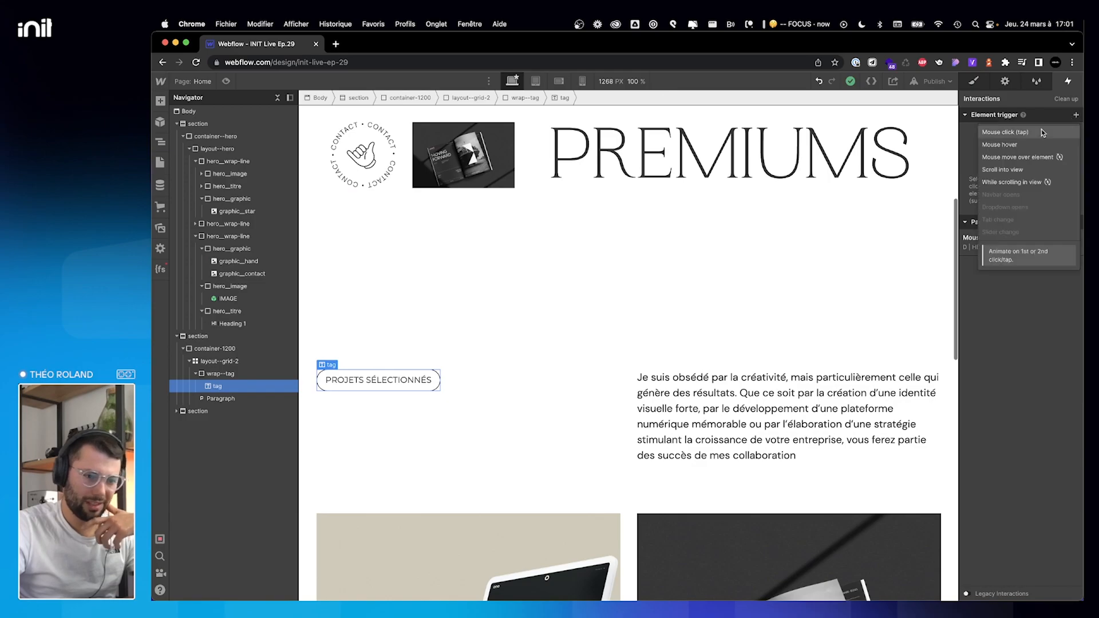
click(1012, 172)
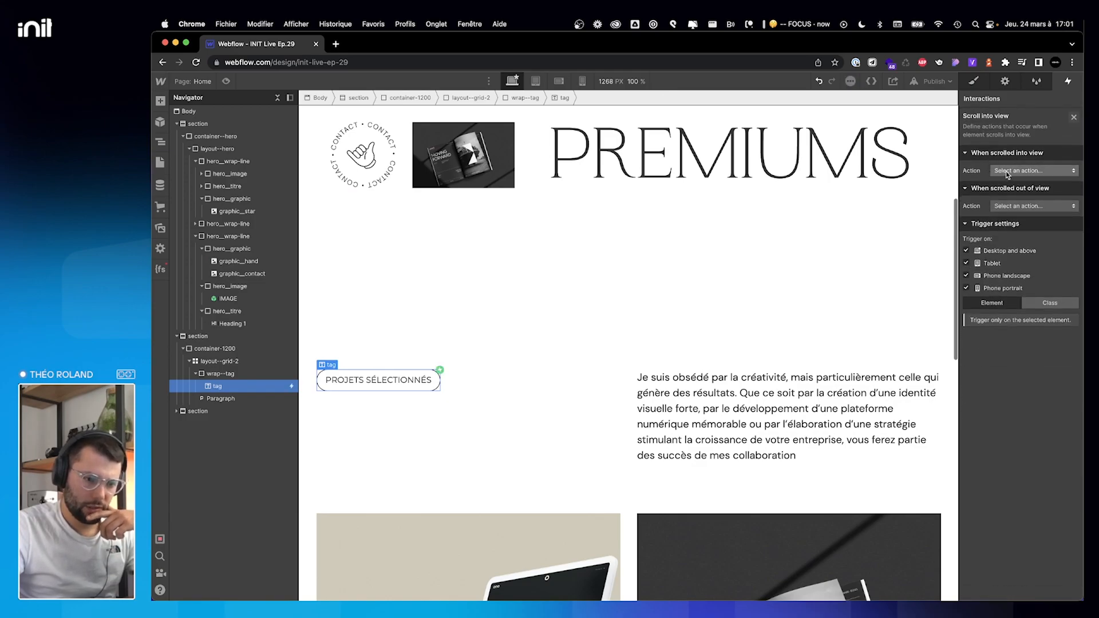
click(1041, 308)
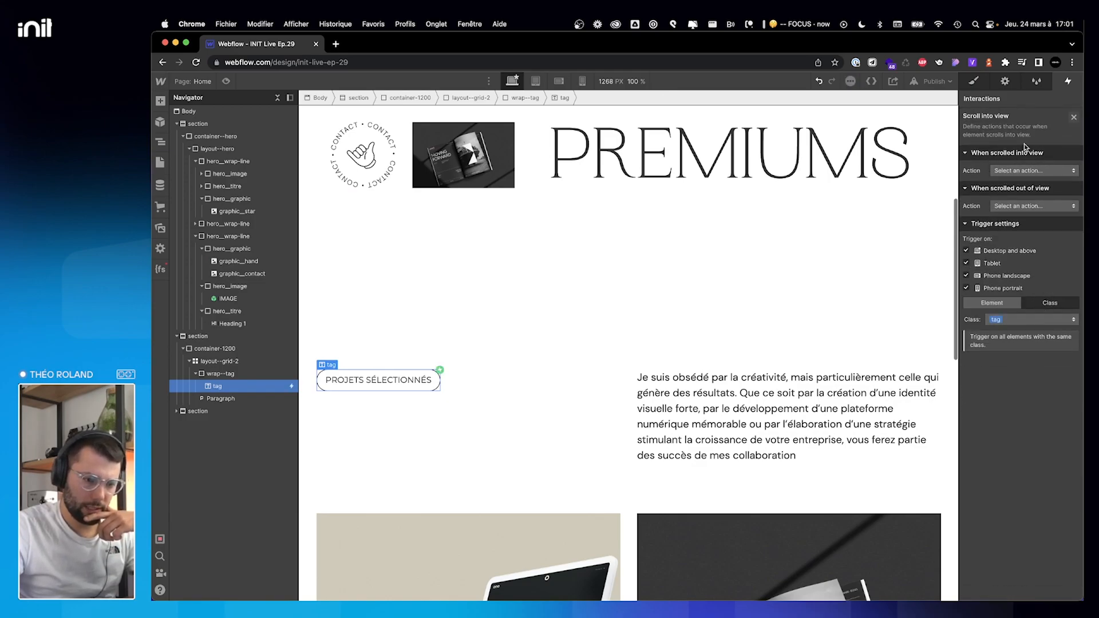
Make the tag slide in from the bottom with a 15% offset when scrolled into view, and preview the effect.
click(1013, 170)
click(1007, 235)
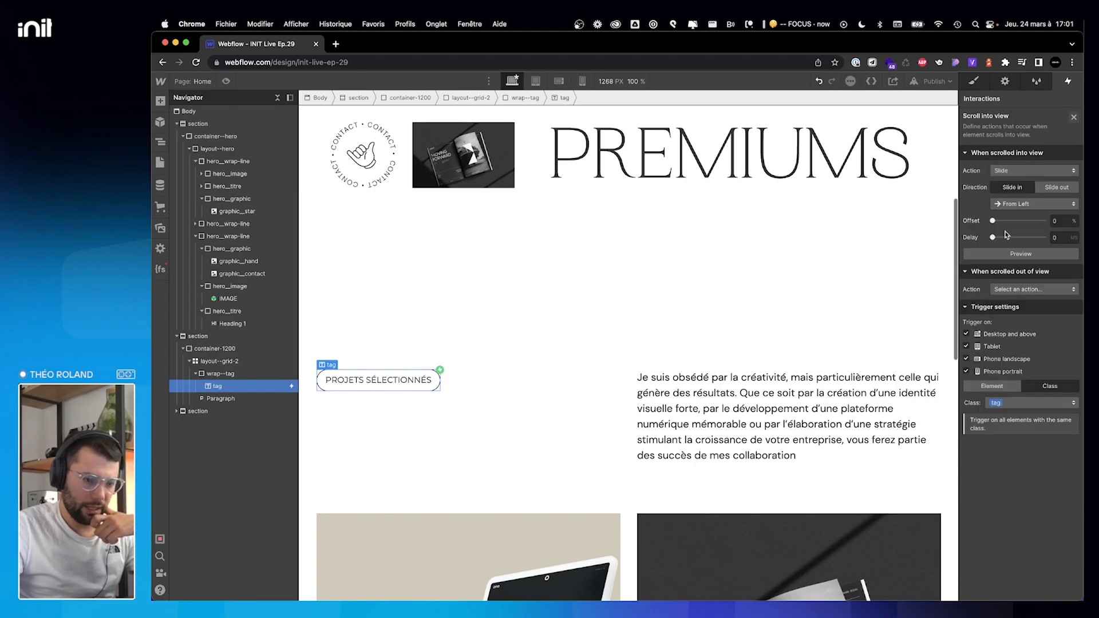
click(1017, 212)
click(1017, 227)
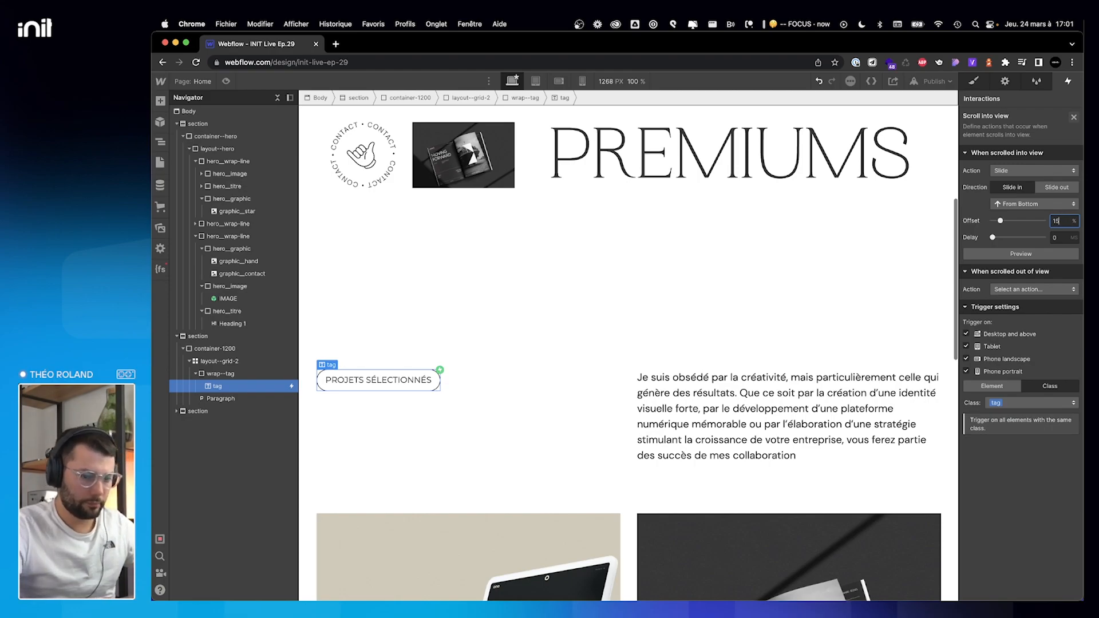
click(1022, 254)
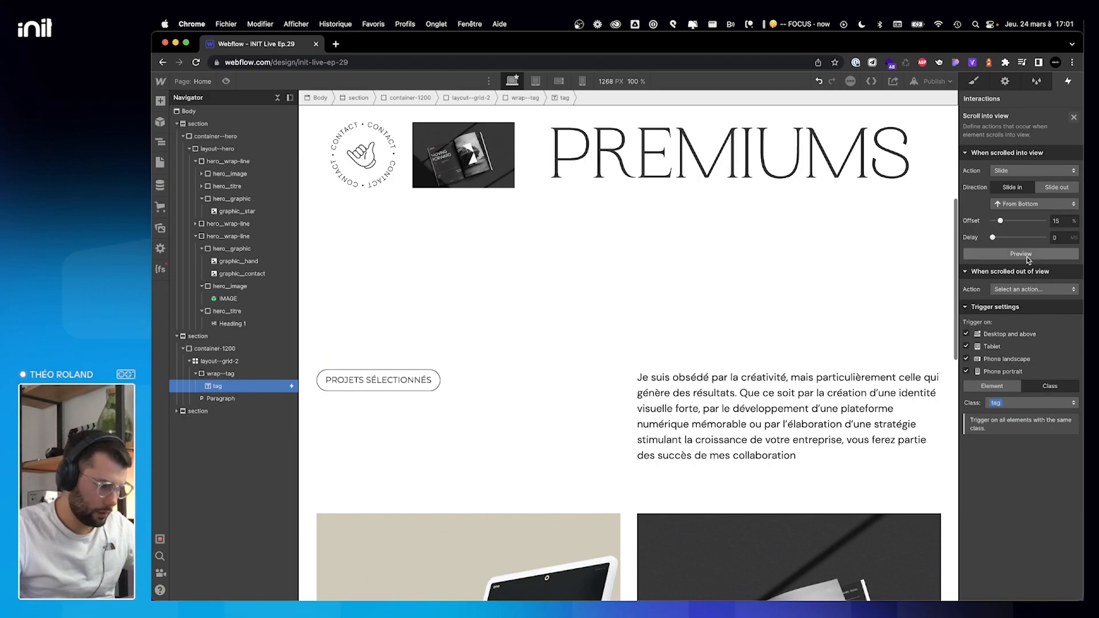
Give the introductory paragraph beside the PROJETS SÉLECTIONNÉS tag a new class named paragraph.
click(755, 405)
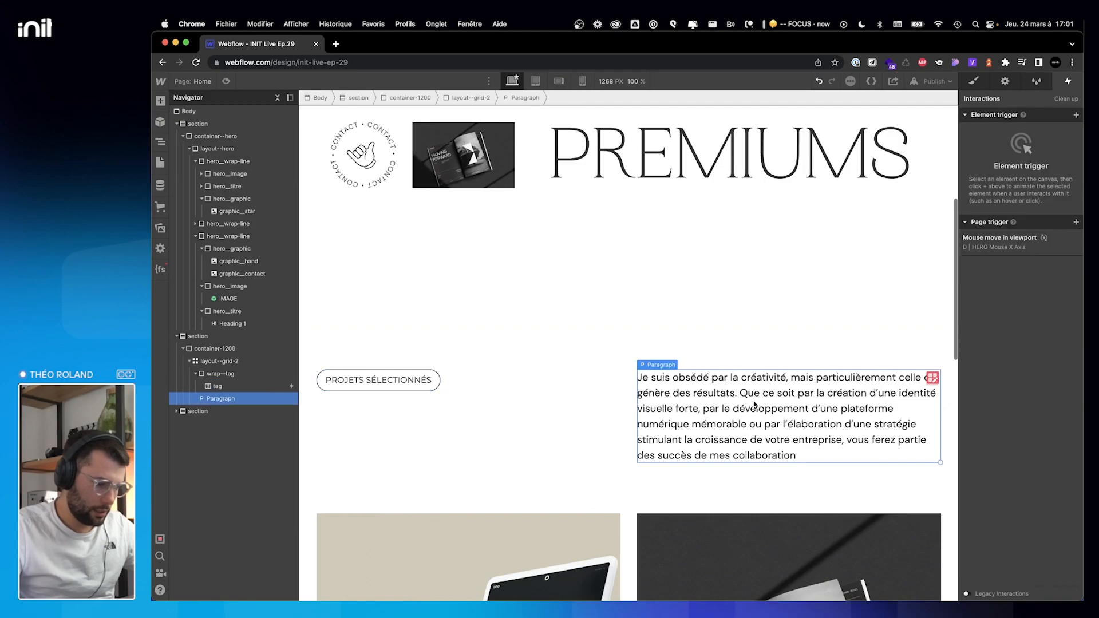
click(1076, 116)
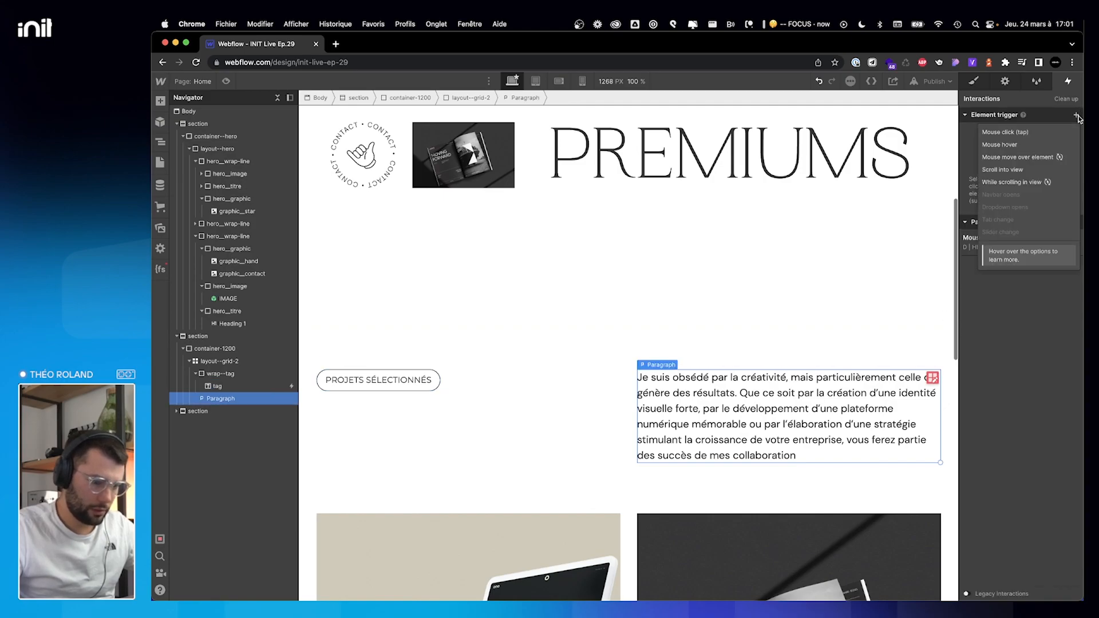
key(Escape)
click(974, 81)
click(1003, 131)
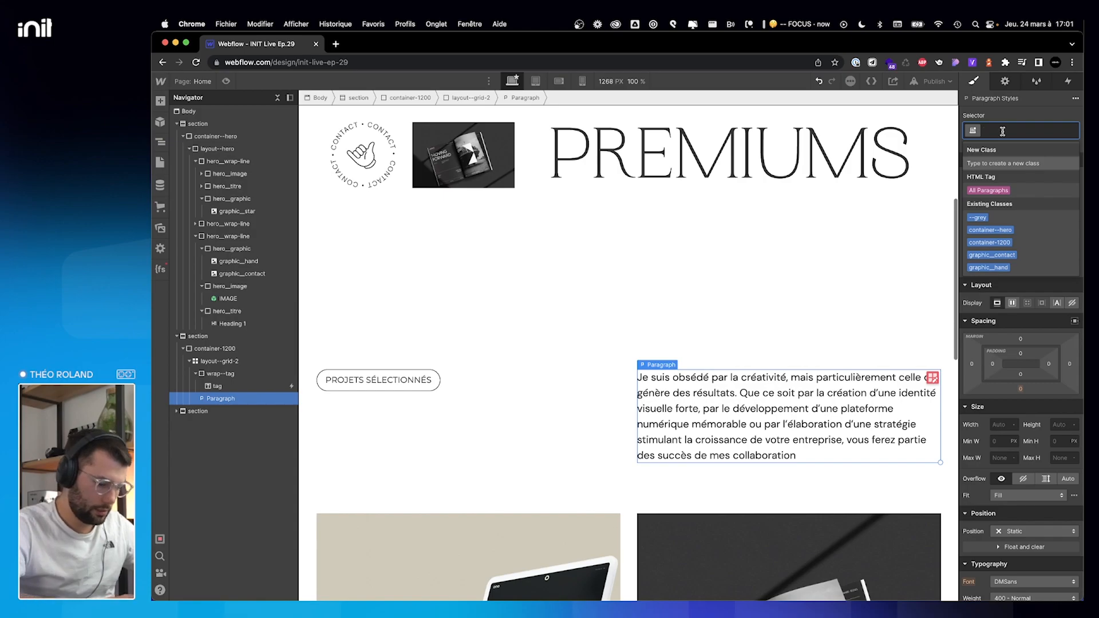
text(pra)
key(BackSpace)
key(BackSpace)
text(arap)
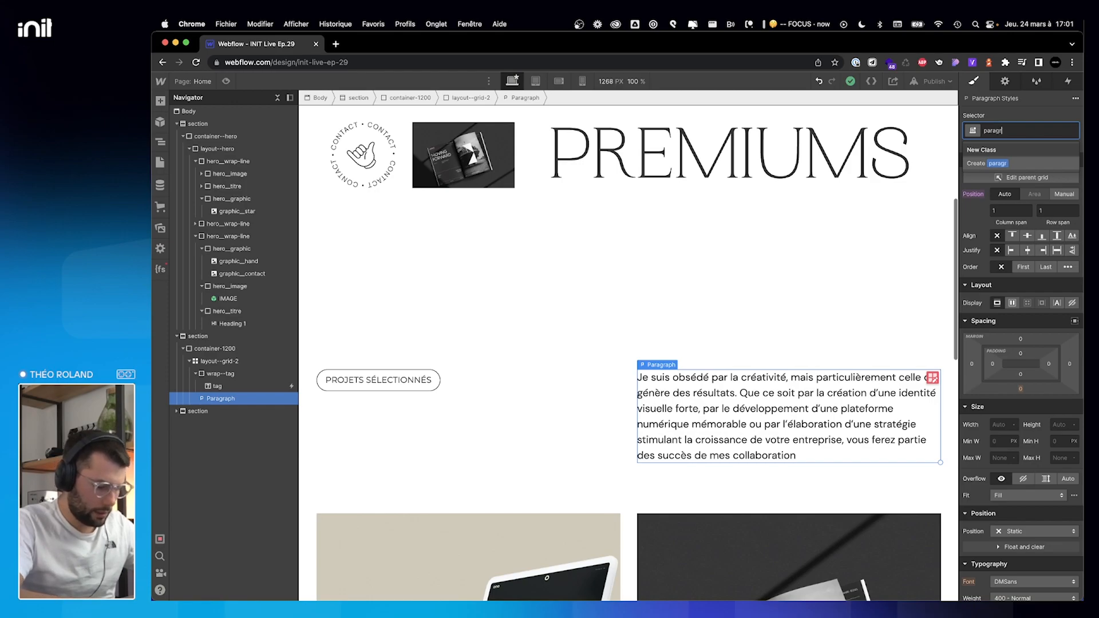
key(Return)
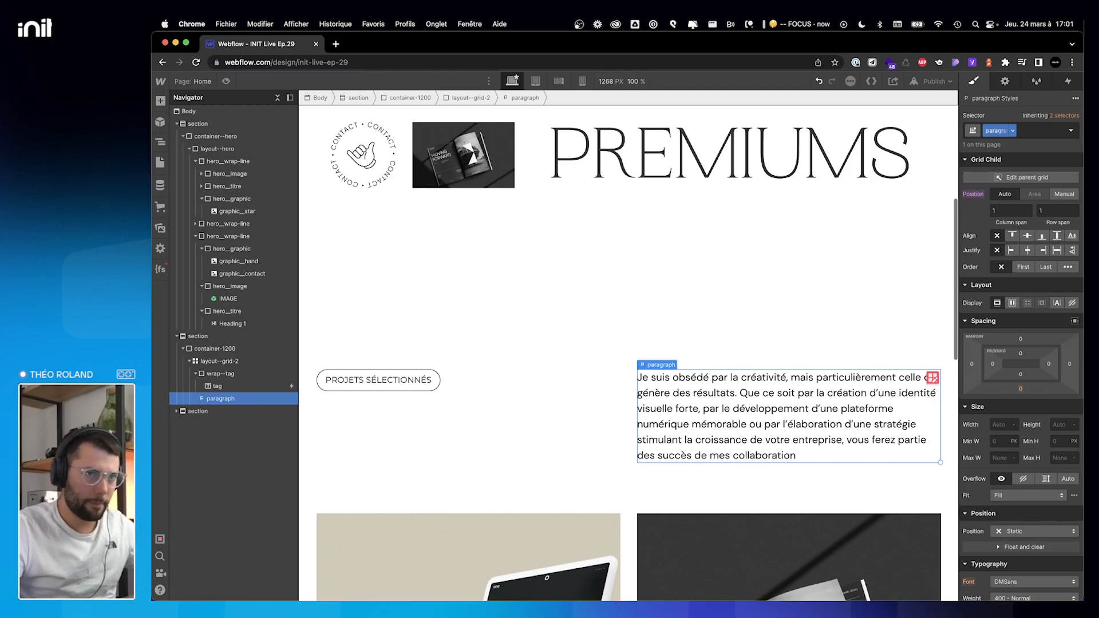
Add a Scroll into view trigger to the introductory paragraph with a Slide action when scrolled into view.
click(1068, 83)
click(1077, 117)
click(1008, 253)
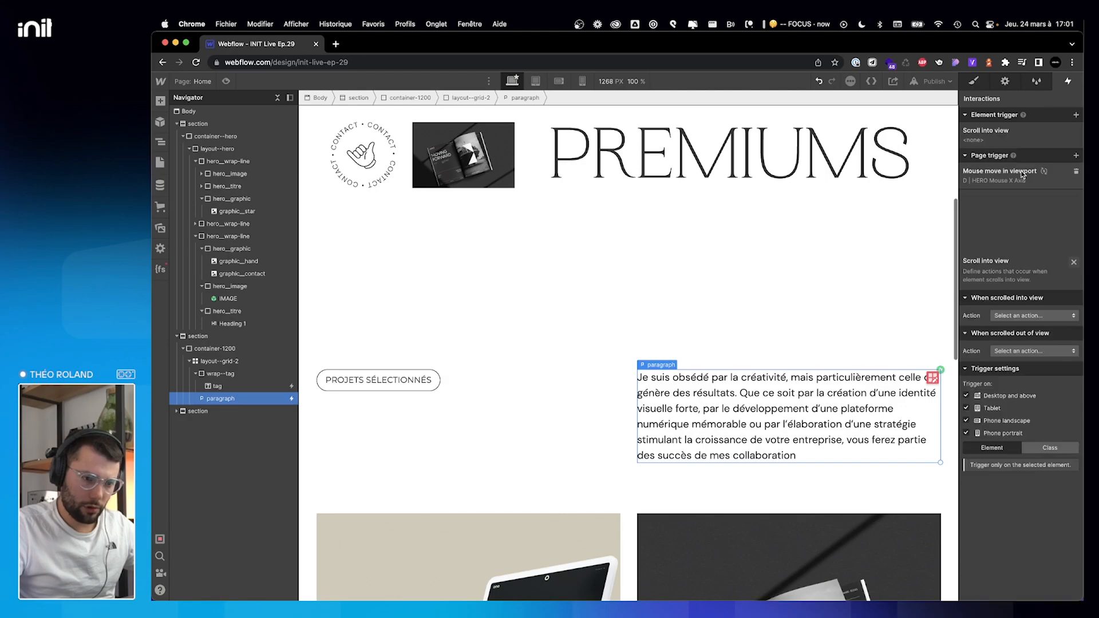
click(989, 171)
click(1004, 233)
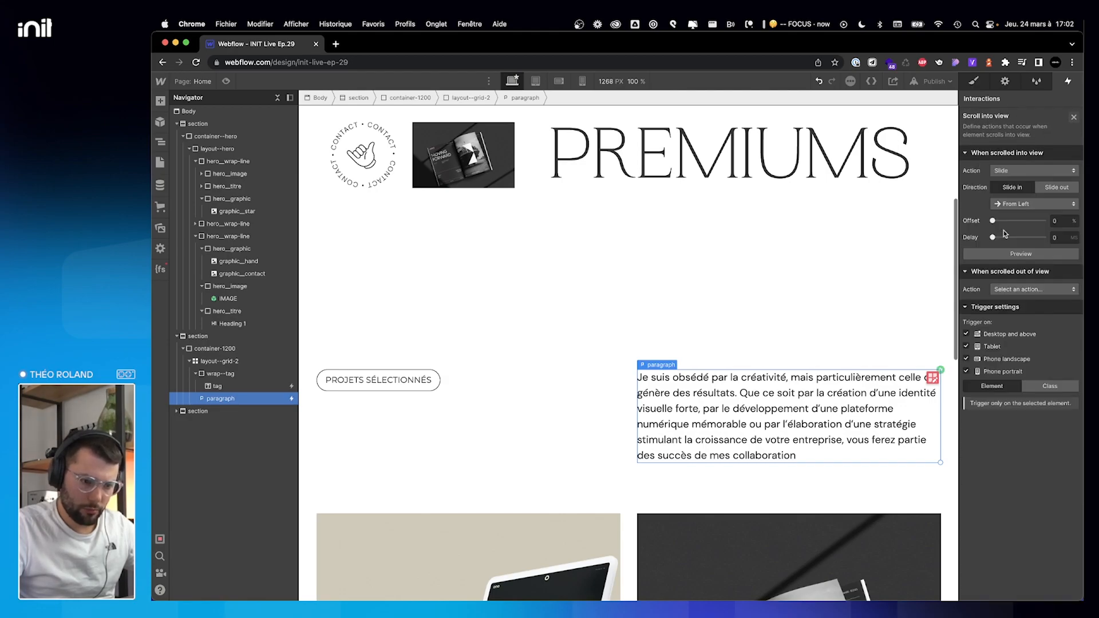
Set the paragraph's slide-in to From Bottom with a 15% offset and a 200 ms delay, and preview it.
click(1025, 204)
click(1025, 228)
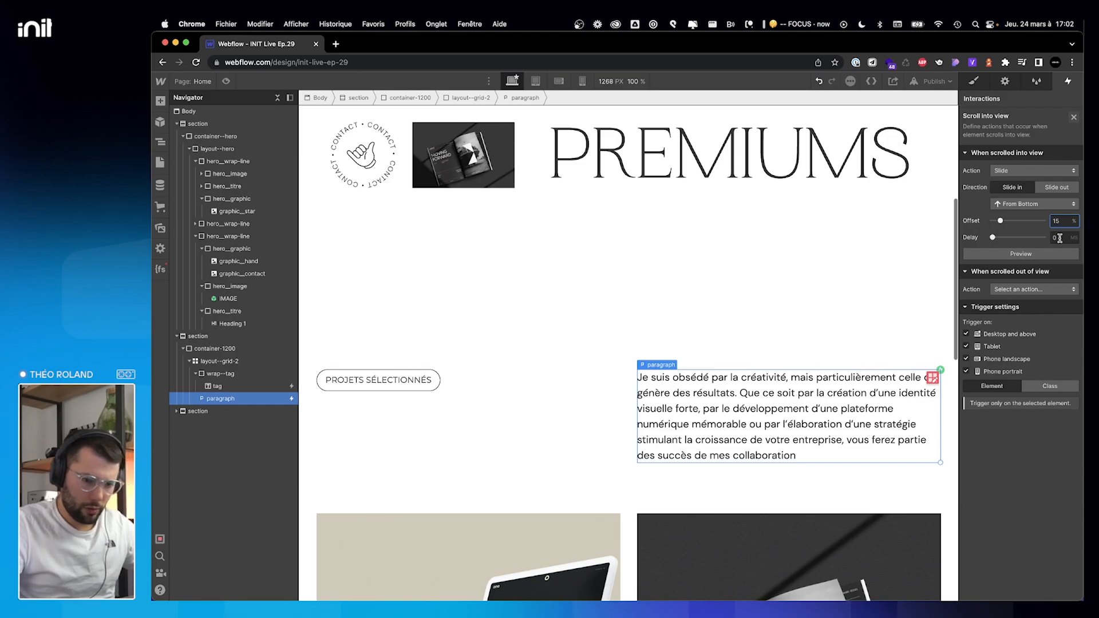
text(200)
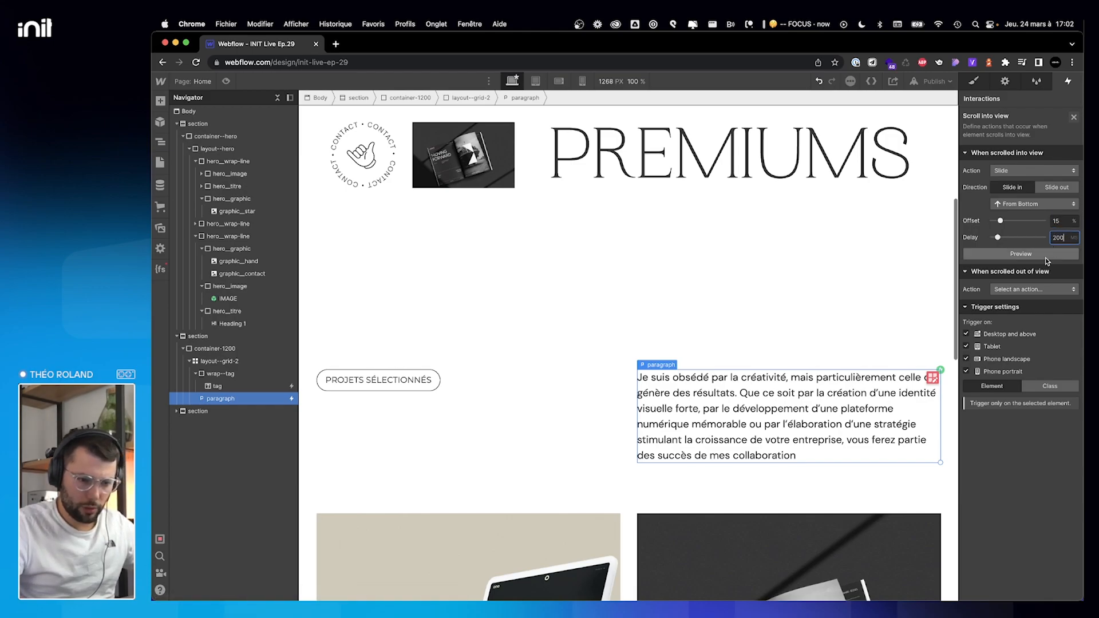
click(1045, 256)
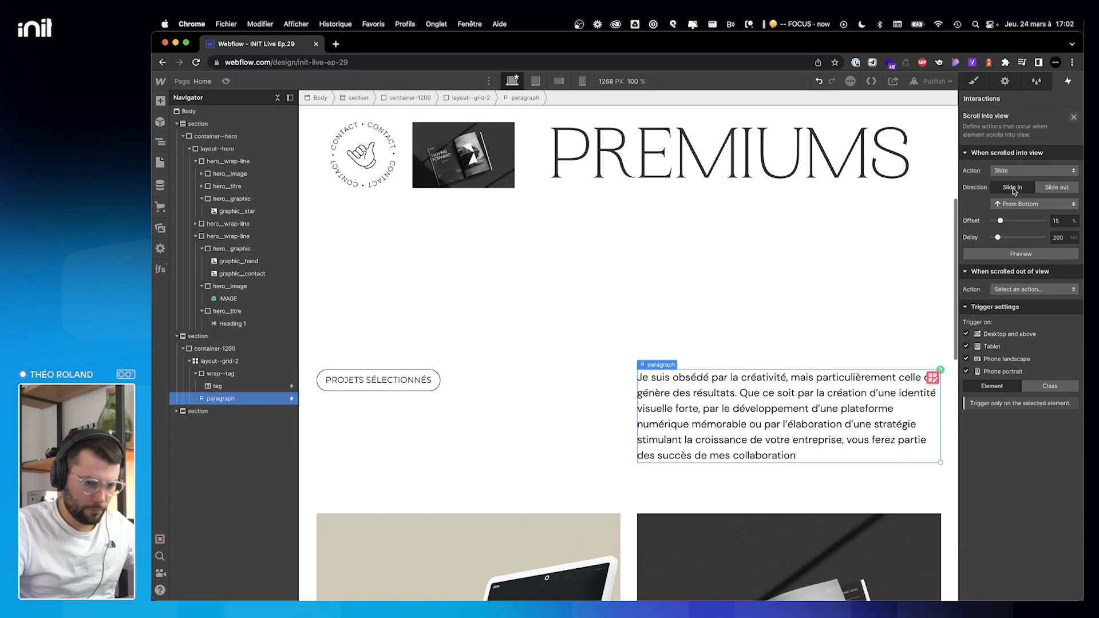
Check the slide-in and image reveal animations in page preview from the hero down to the last projects.
scroll(421, 209, up, 5)
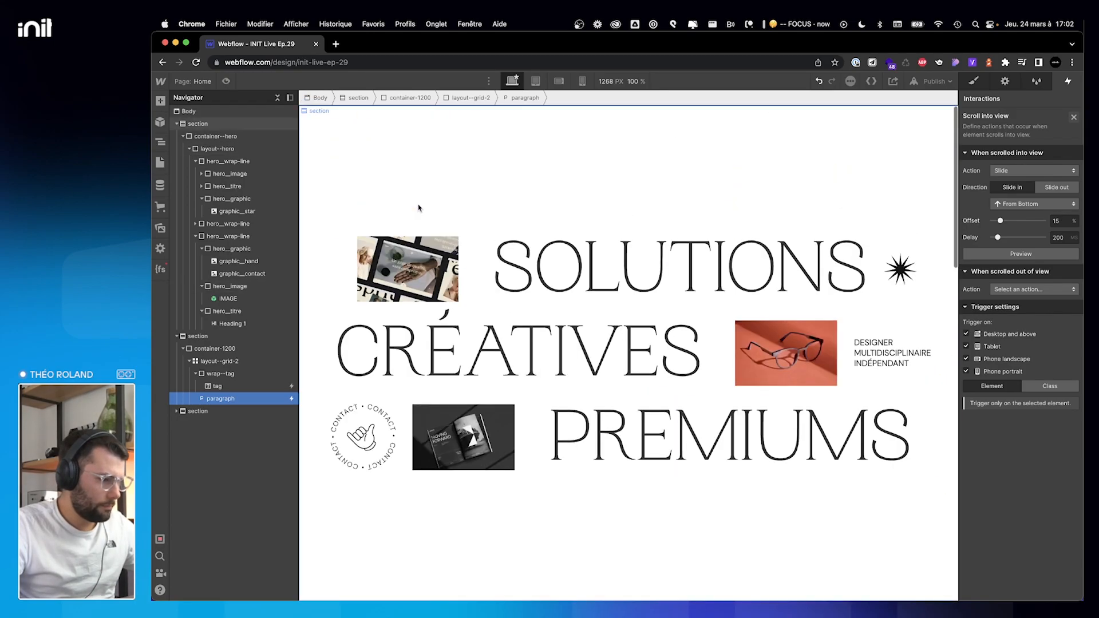
click(227, 81)
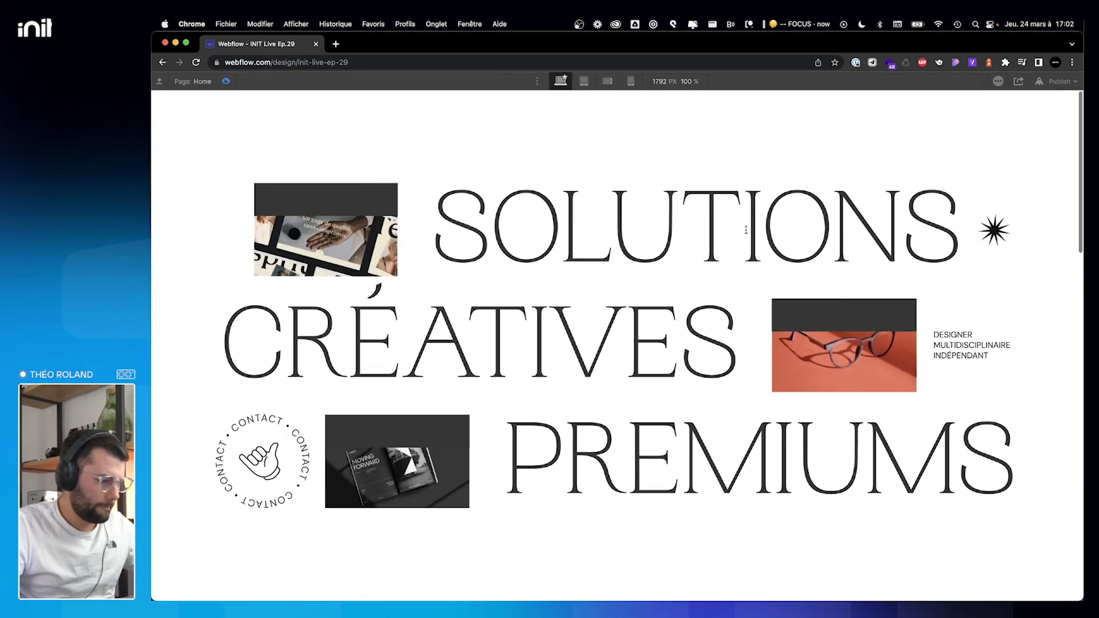
scroll(746, 230, down, 5)
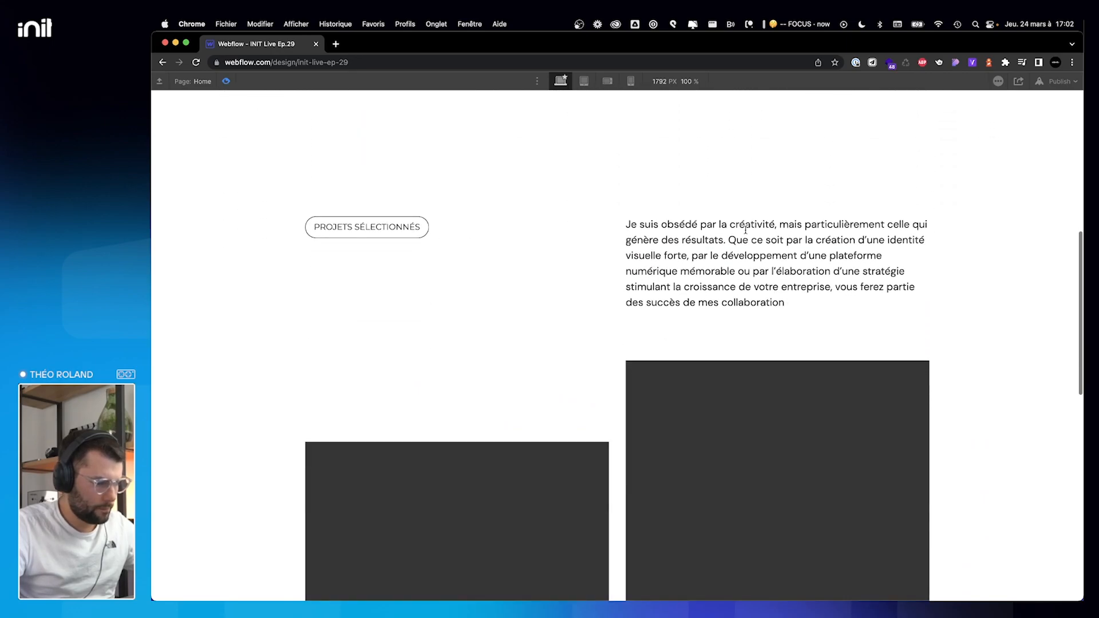
scroll(746, 231, down, 10)
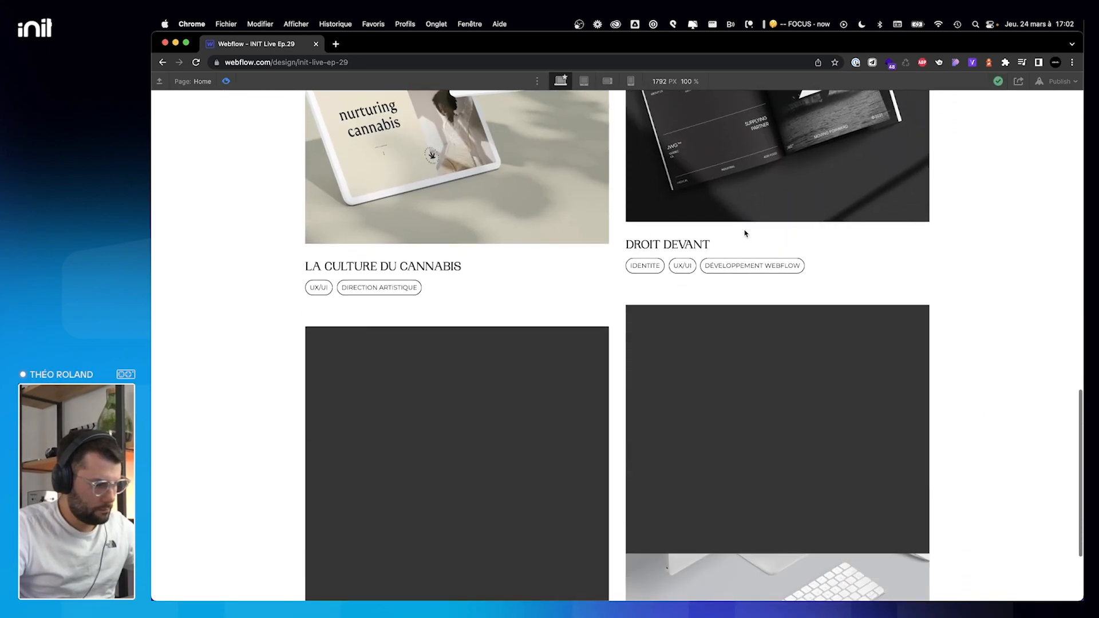
scroll(746, 233, down, 3)
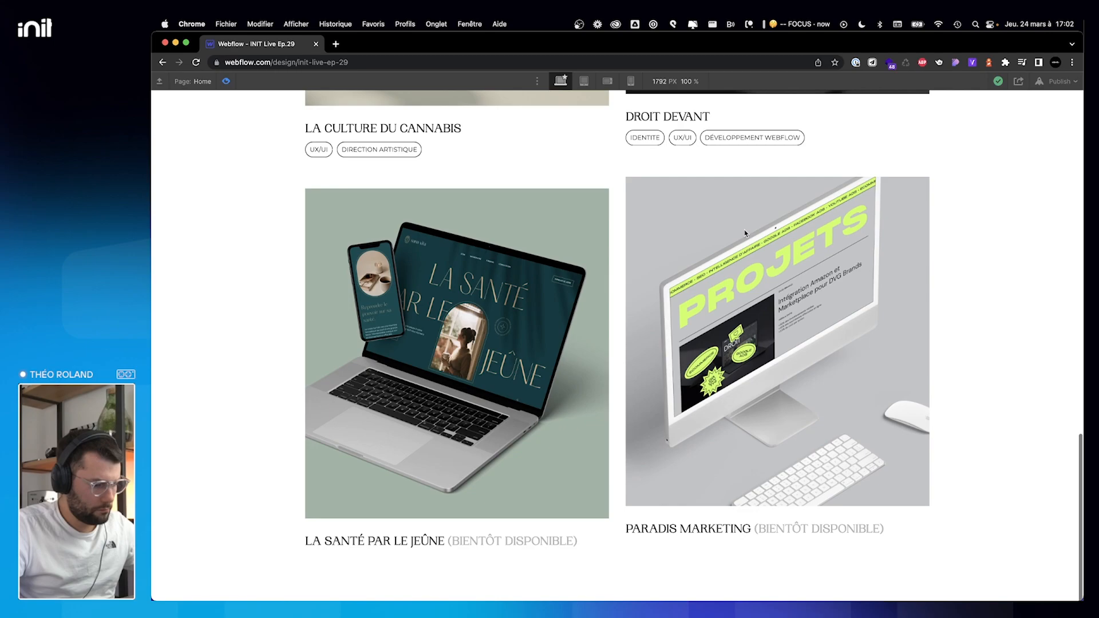
click(227, 81)
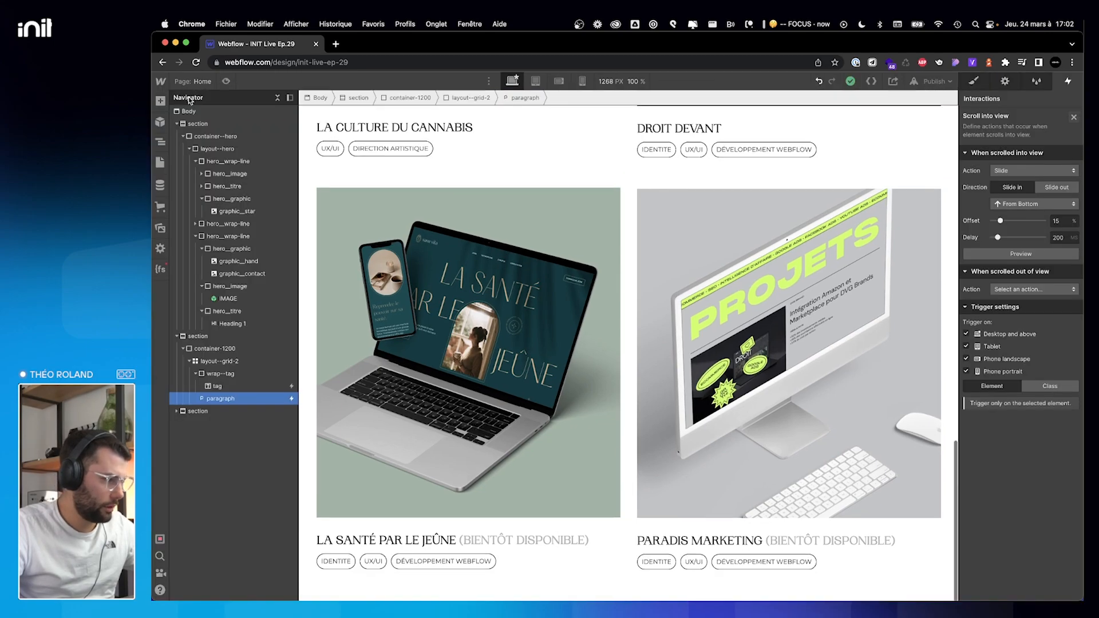
Add an empty section at the end of the Body, give it the class section-scroll and collapse the other sections in the element tree.
click(177, 124)
click(184, 112)
key(super+e)
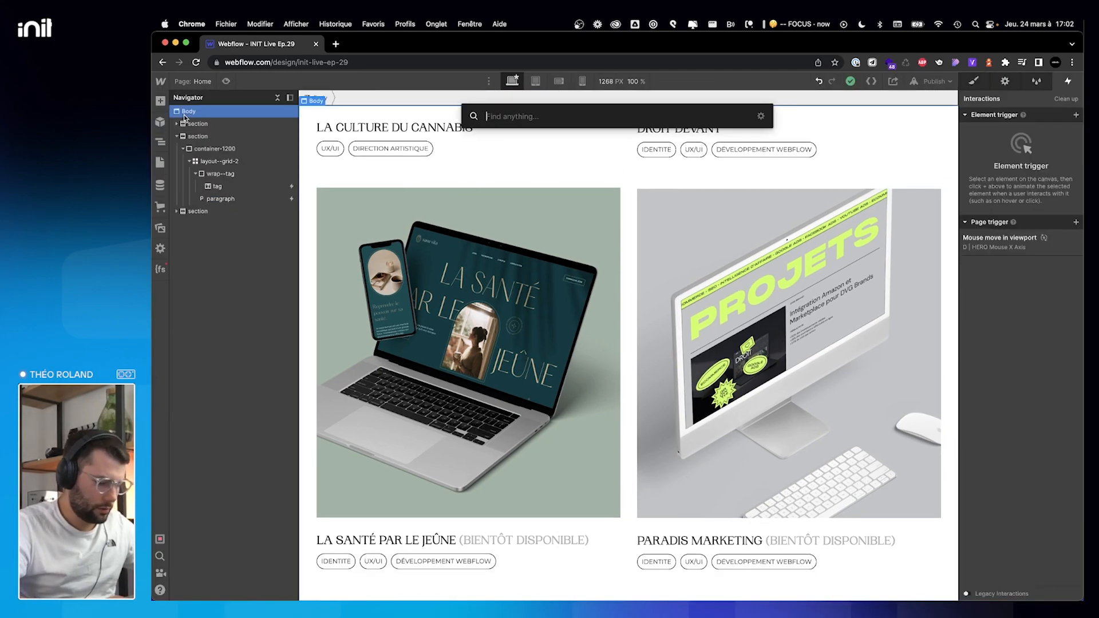
text(sec)
key(Return)
key(super+Return)
text(sec)
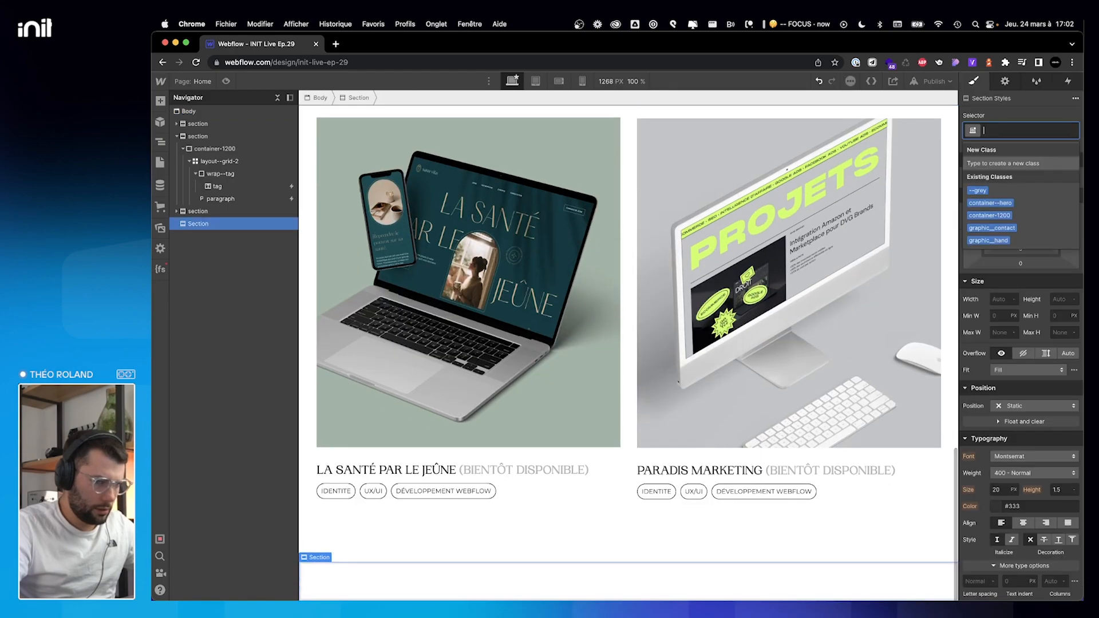
key(Return)
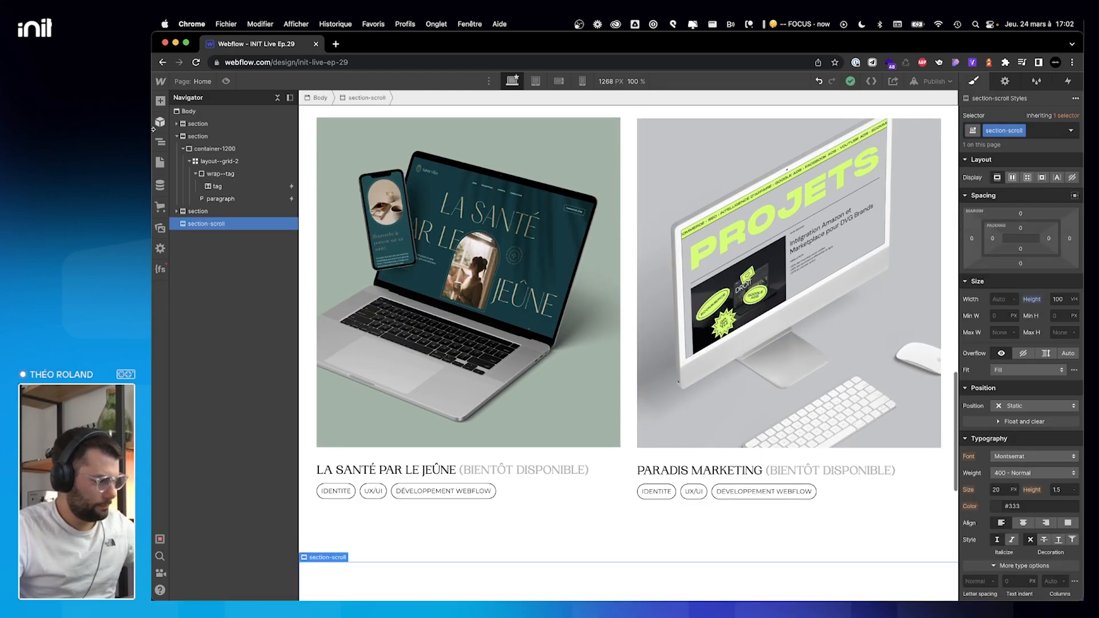
click(176, 136)
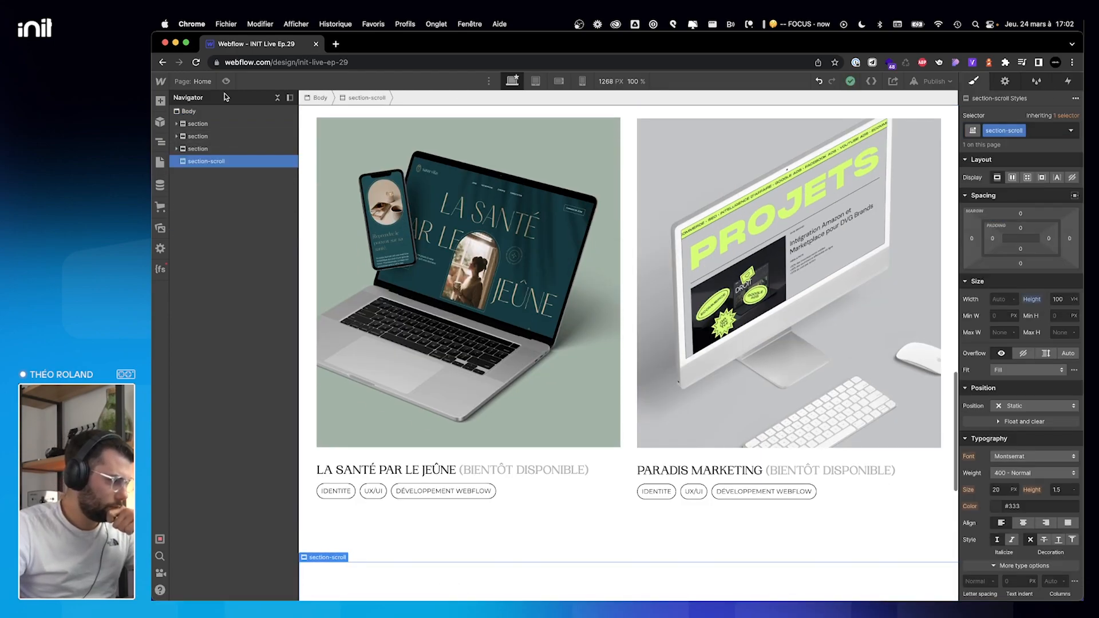
Preview the full page with the empty section at the end, scrolling through the hero and all the projects.
click(226, 81)
scroll(483, 248, down, 3)
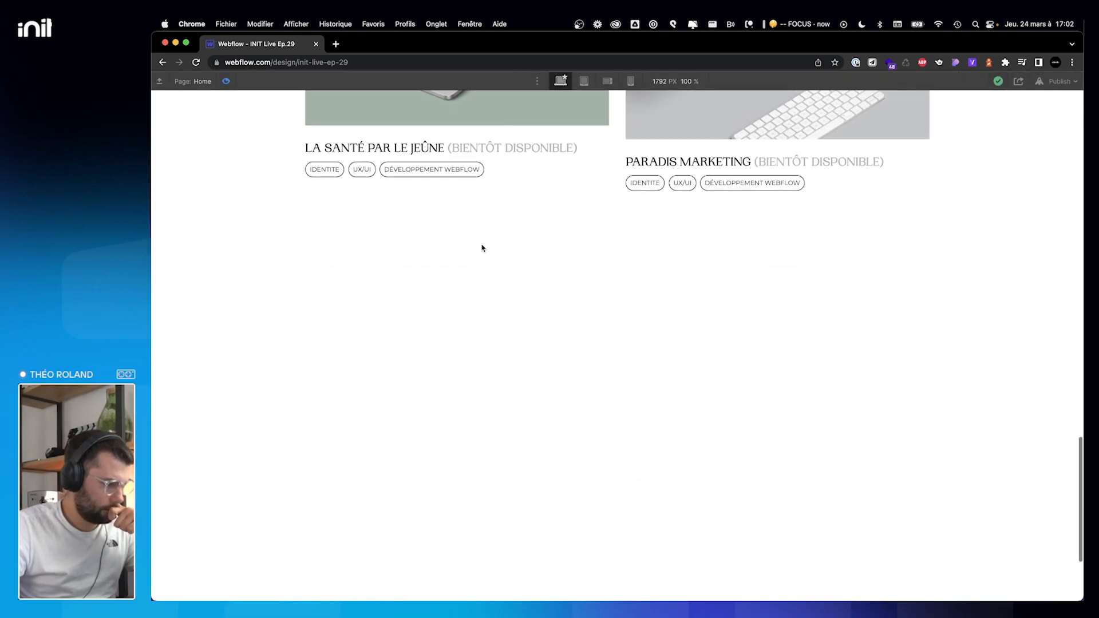
scroll(483, 248, up, 10)
scroll(483, 248, up, 10)
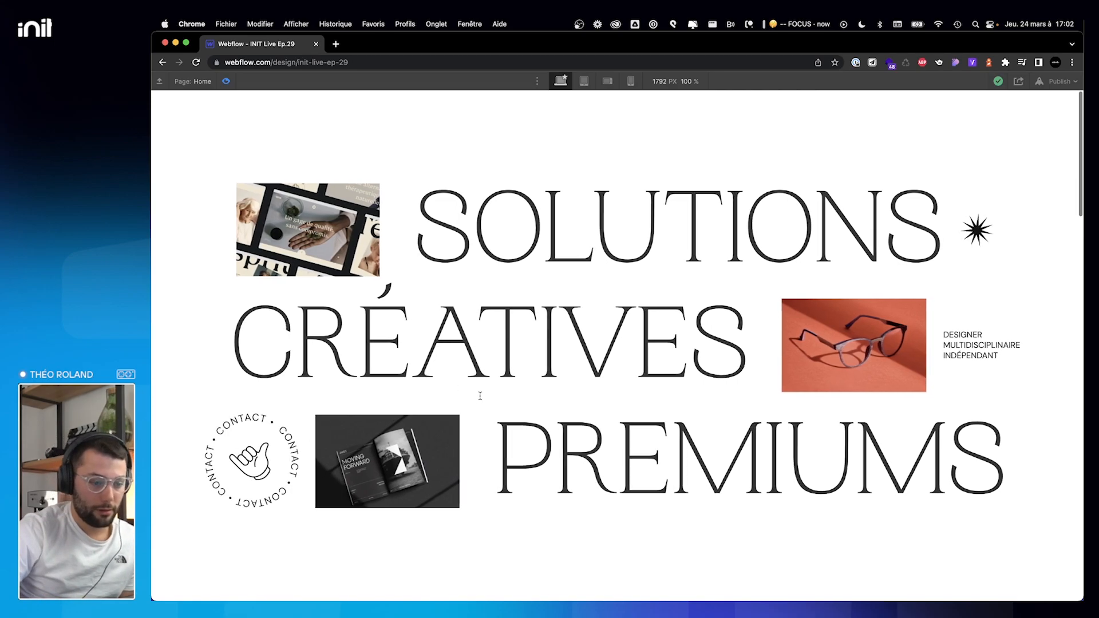
scroll(421, 233, down, 3)
scroll(421, 233, down, 10)
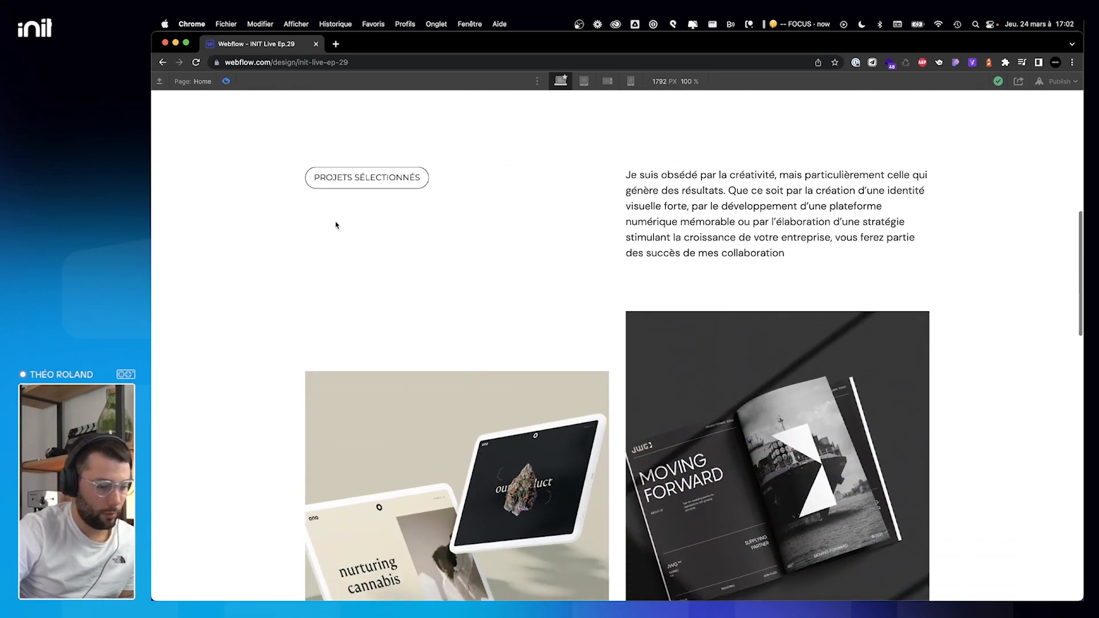
scroll(594, 294, down, 10)
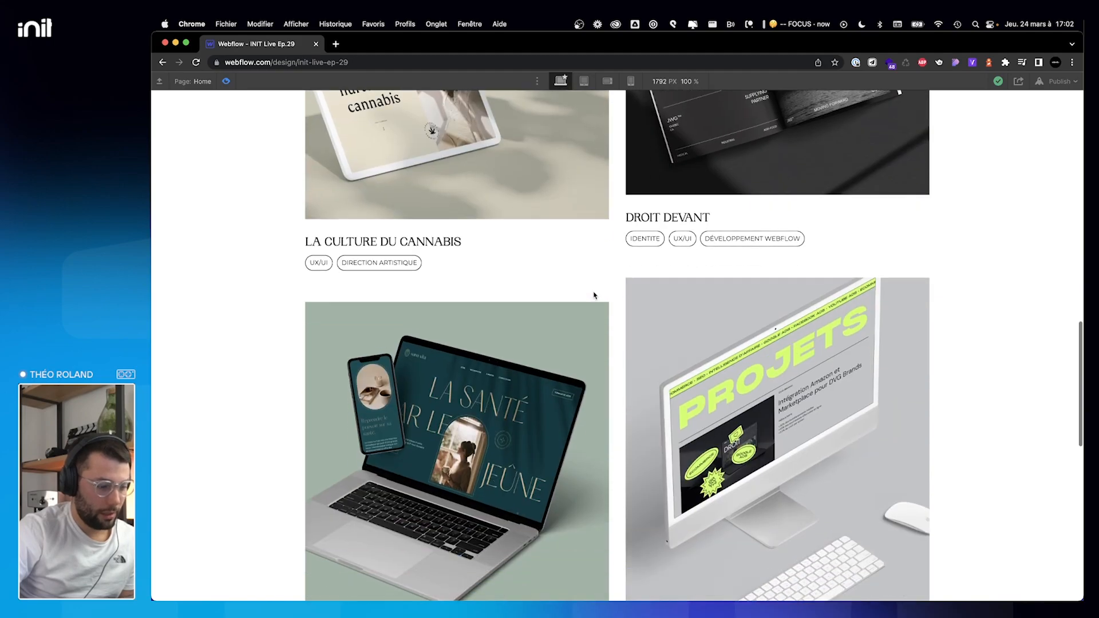
scroll(594, 291, up, 20)
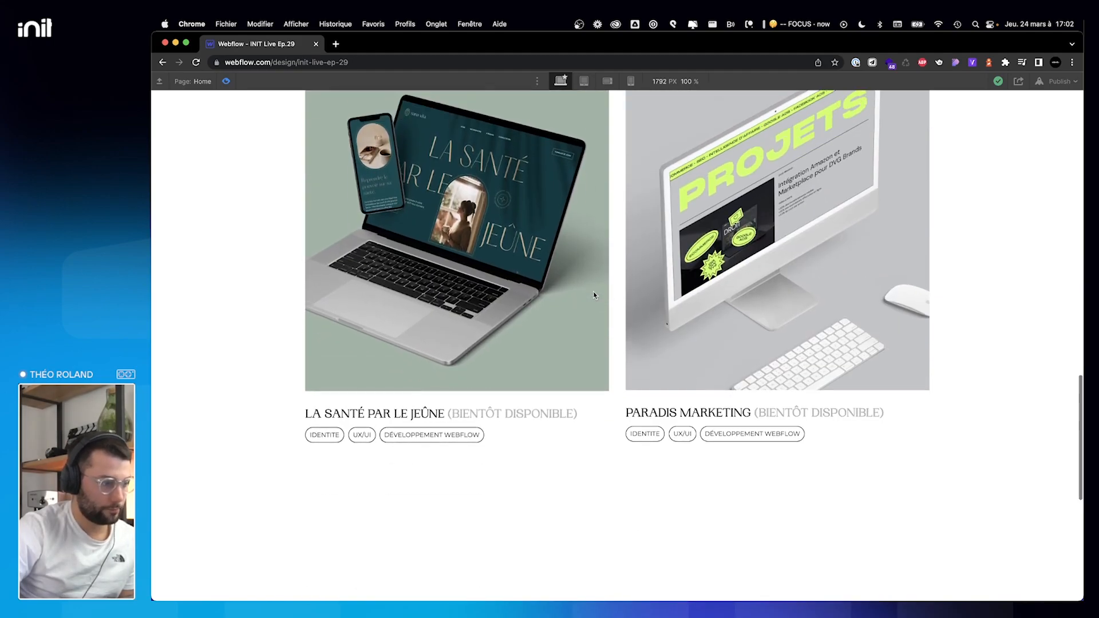
click(227, 82)
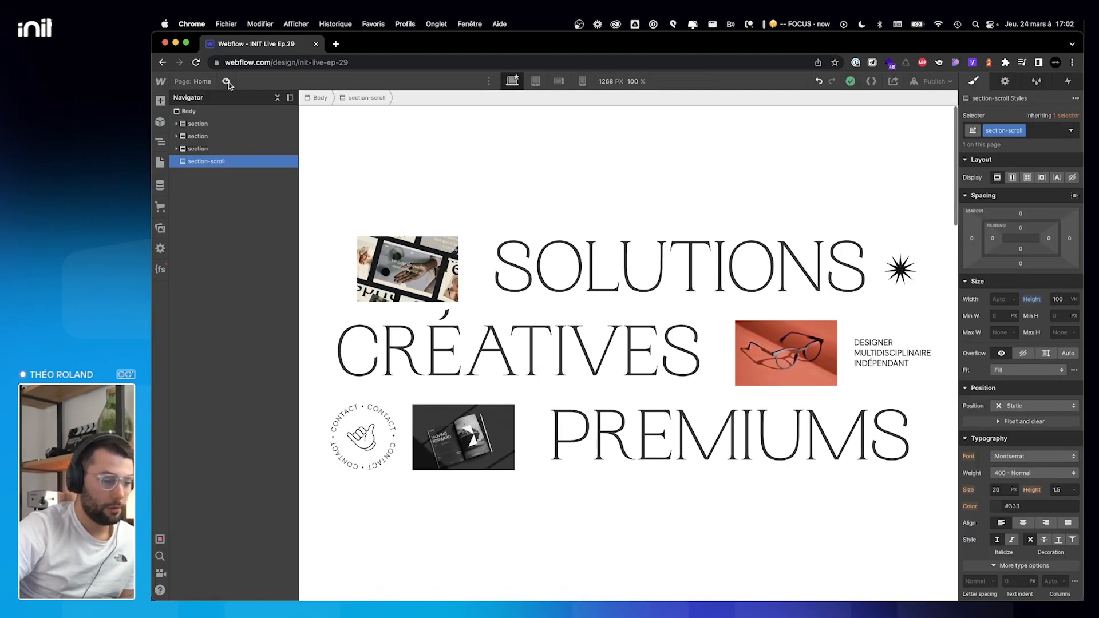
Restart the page preview and check the scroll animations of the tag, the paragraph and the project images.
click(227, 81)
scroll(553, 283, down, 5)
scroll(553, 282, down, 10)
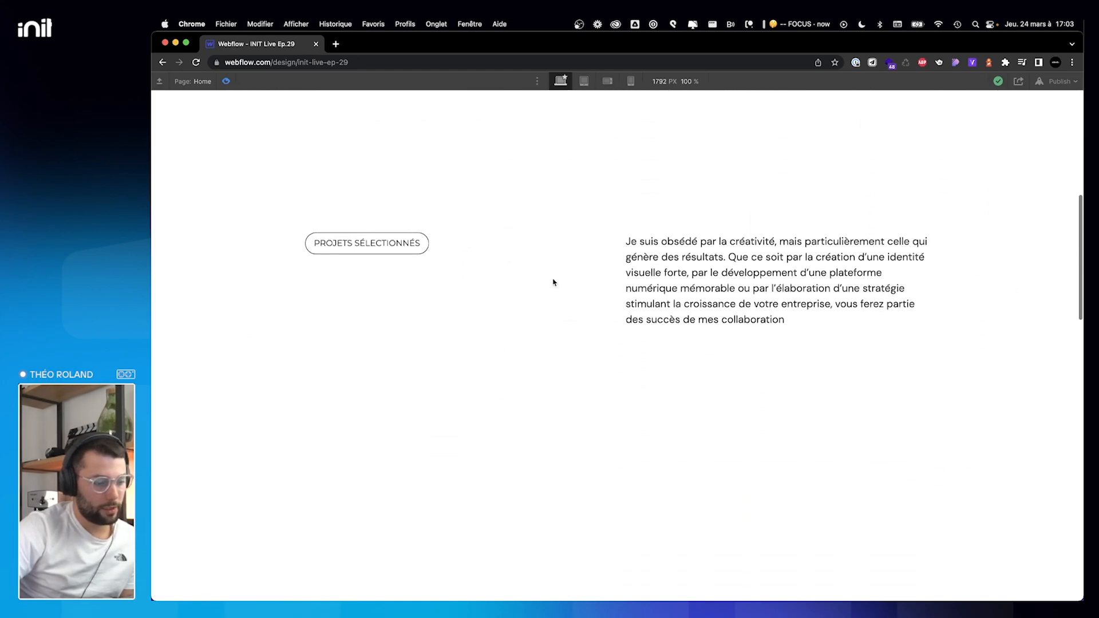
scroll(553, 282, down, 6)
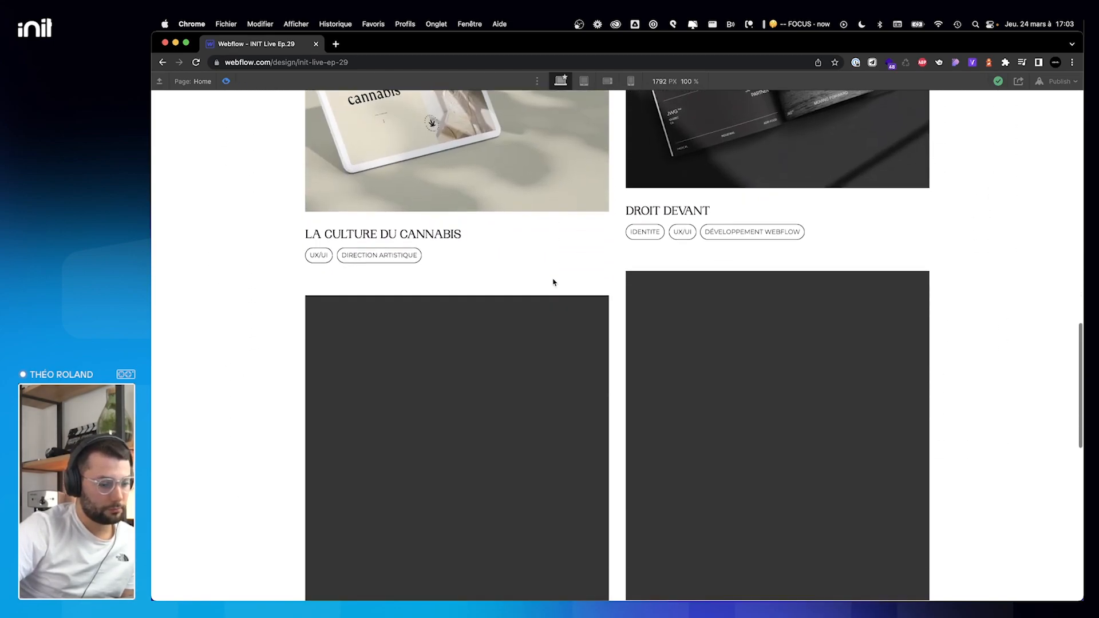
scroll(554, 282, up, 15)
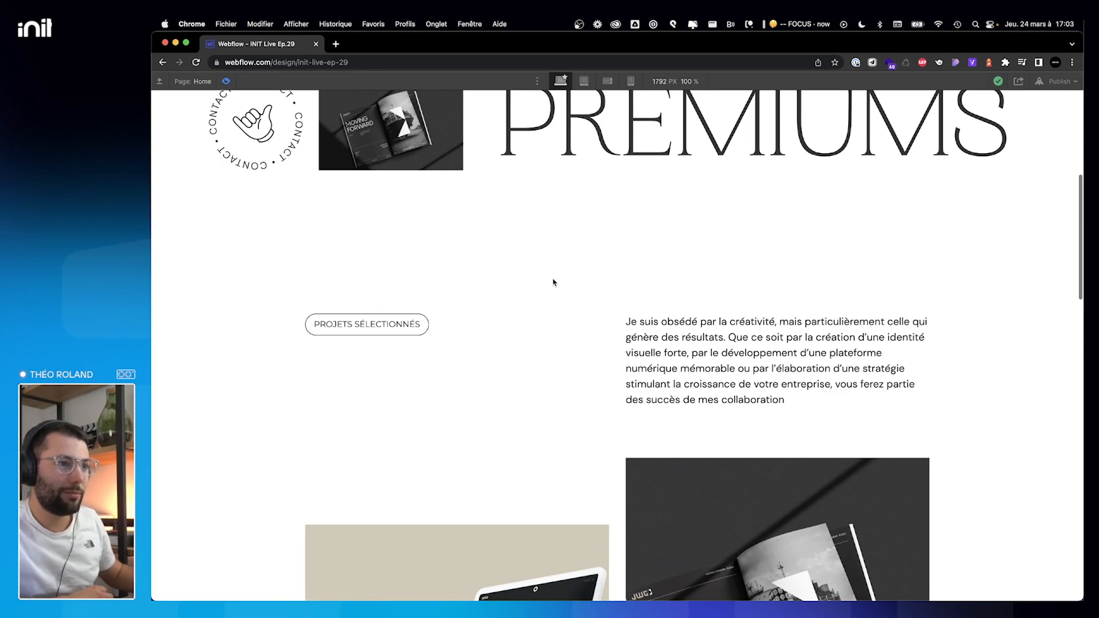
Leave the page preview and add a mouse hover trigger to the graphic__hand image in the hero's last line.
scroll(553, 282, up, 6)
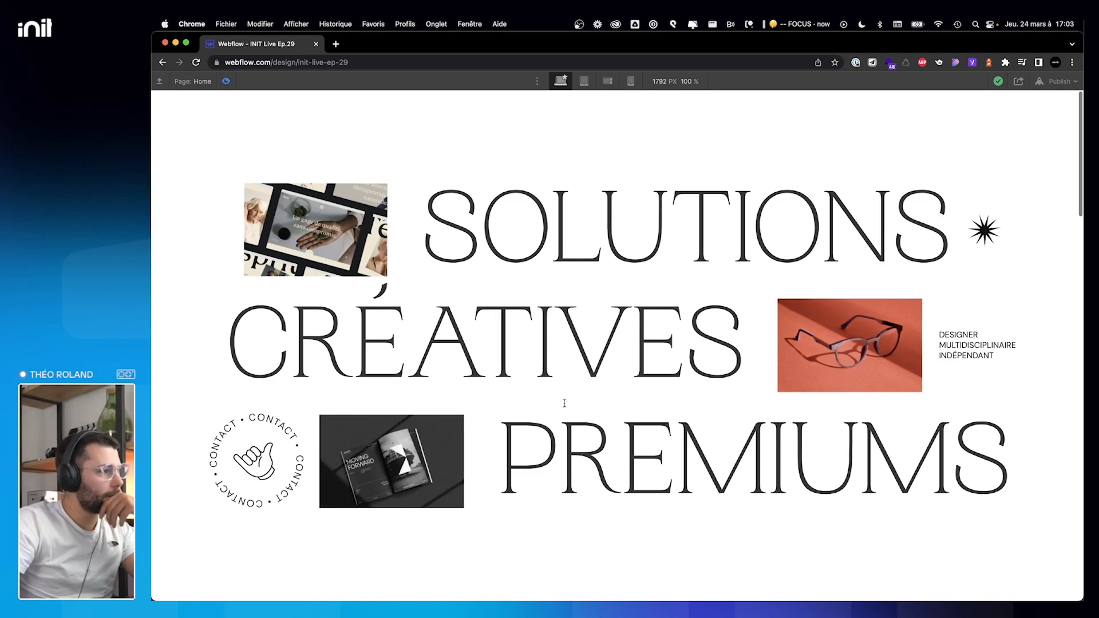
scroll(670, 410, down, 1)
scroll(670, 410, down, 3)
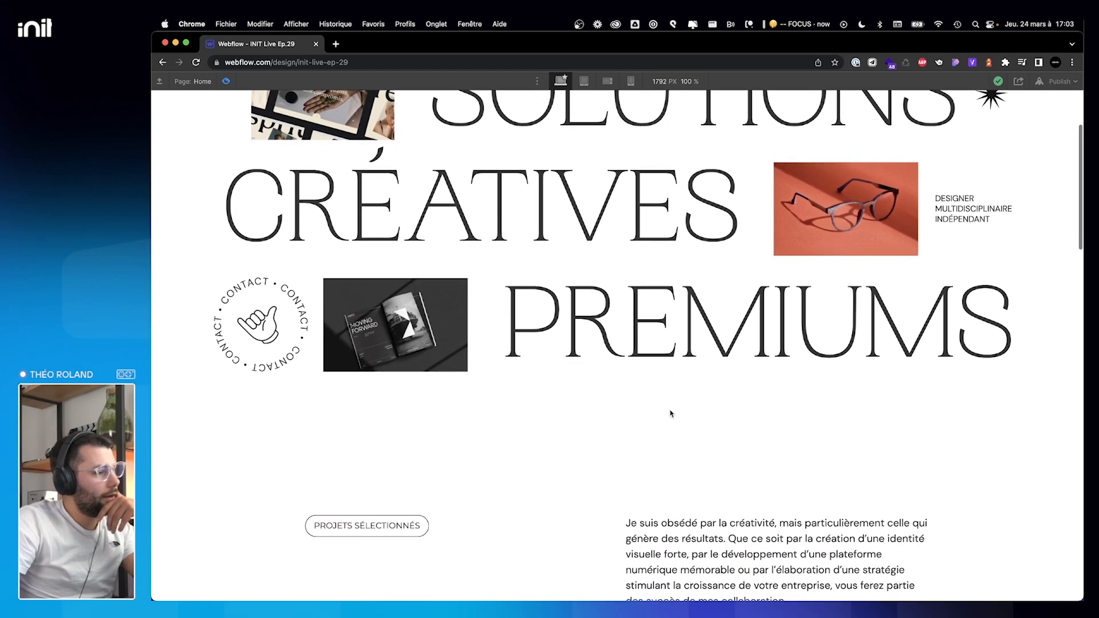
click(226, 81)
click(345, 331)
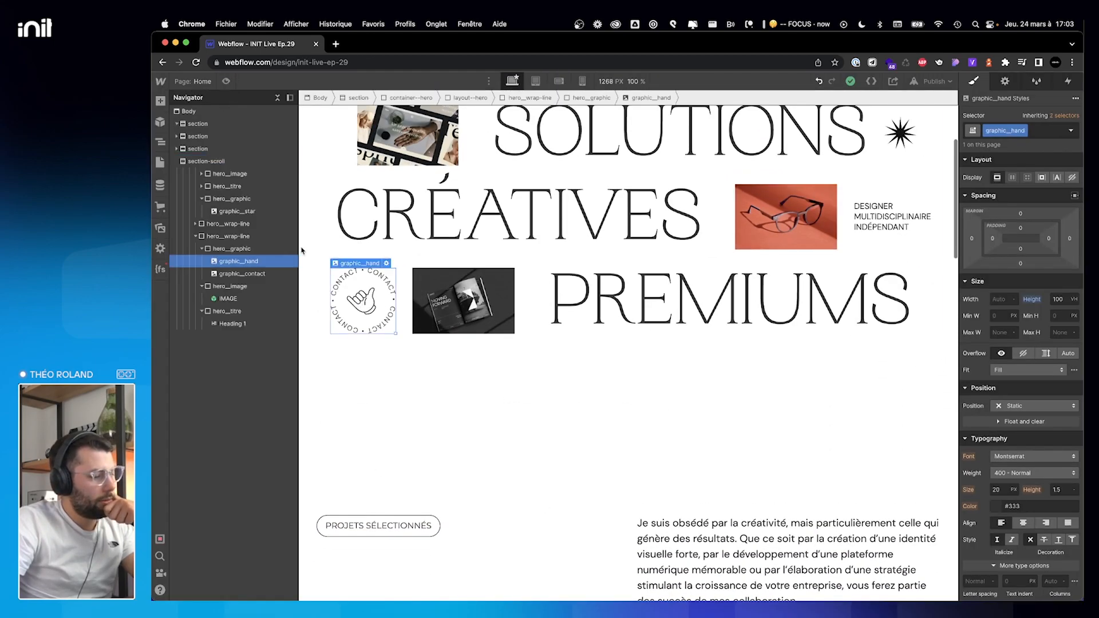
key(Up)
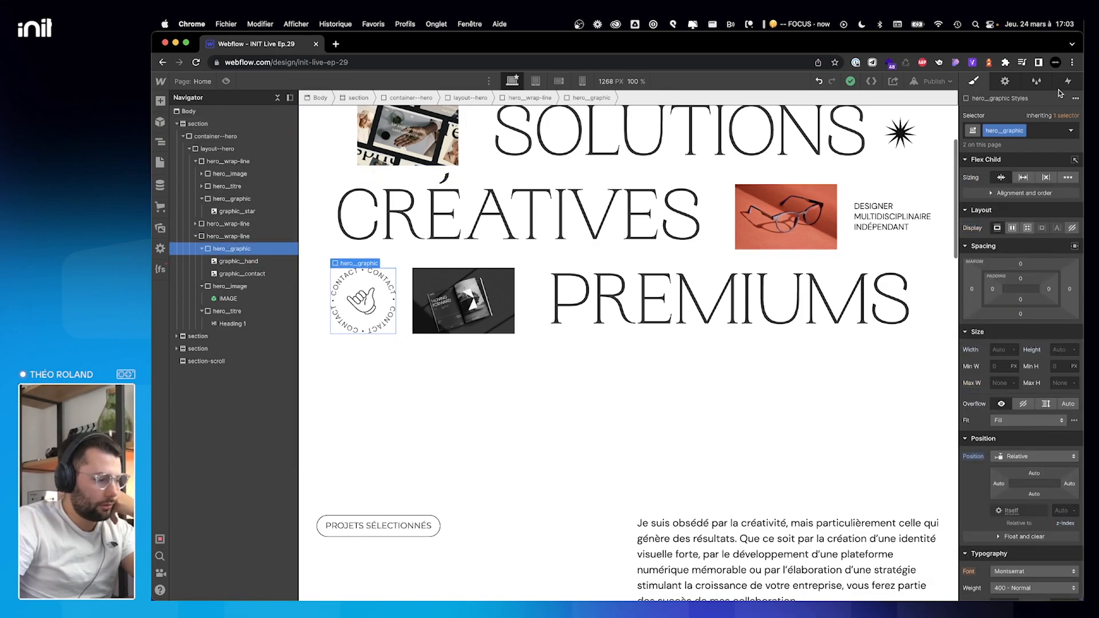
click(258, 263)
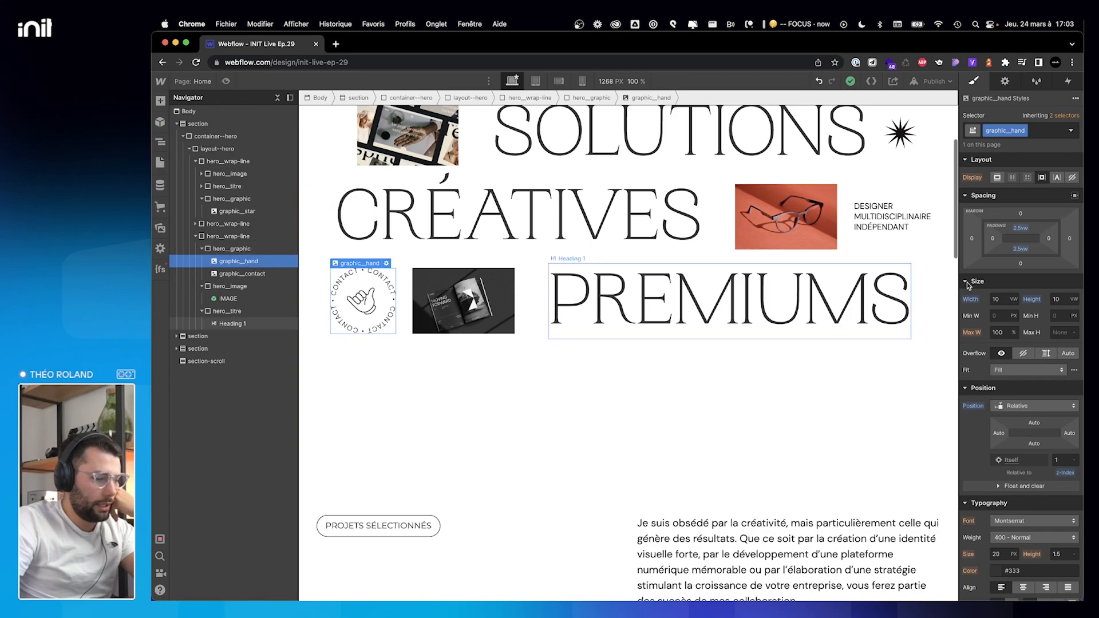
click(1071, 83)
click(1077, 115)
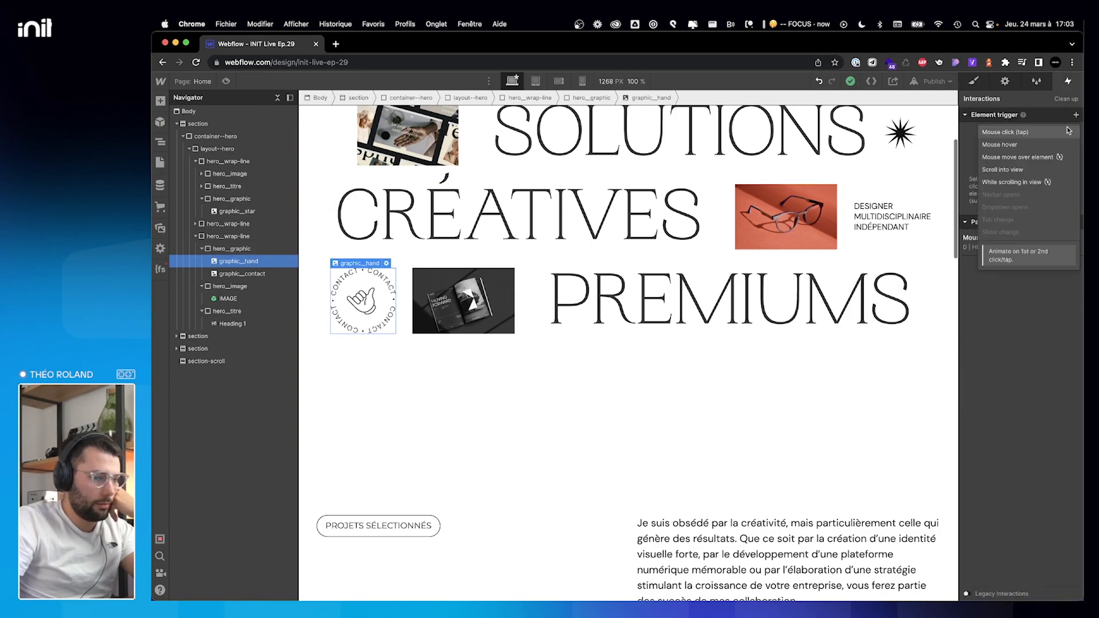
click(1017, 148)
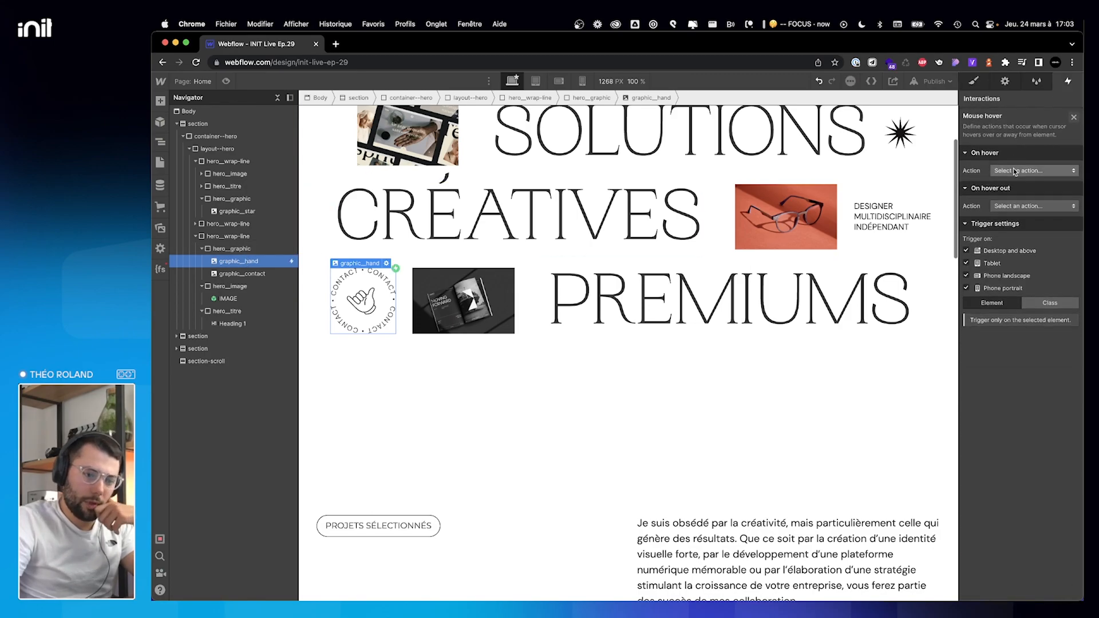
Try the Pulse and Bounce presets as the hand's on-hover action, previewing each one on the canvas.
scroll(1028, 163, up, 3)
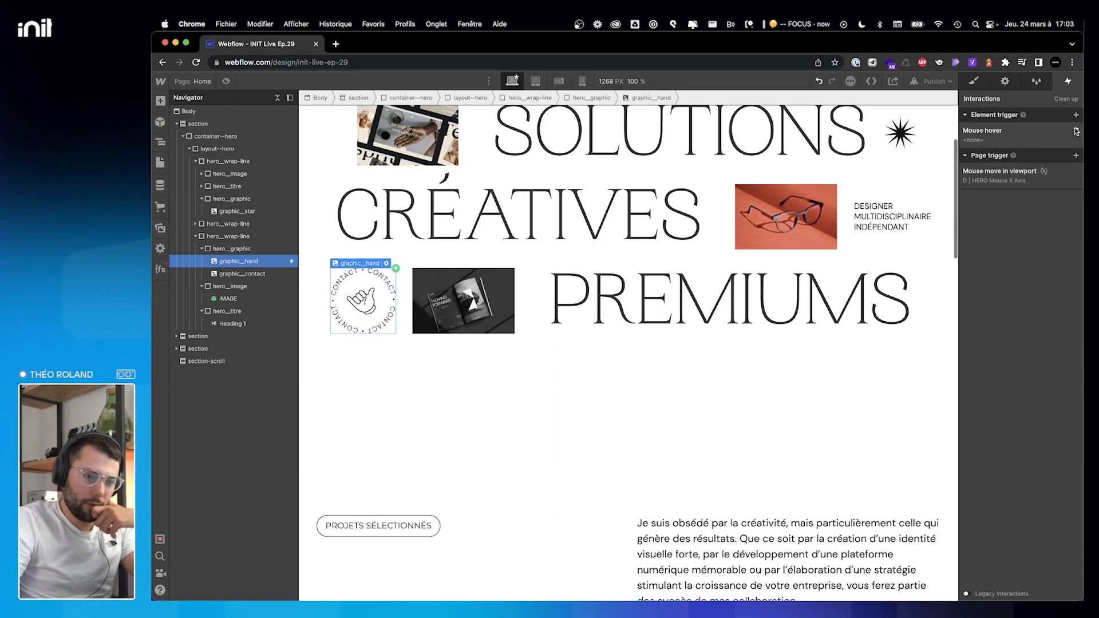
scroll(1036, 155, down, 3)
click(1028, 171)
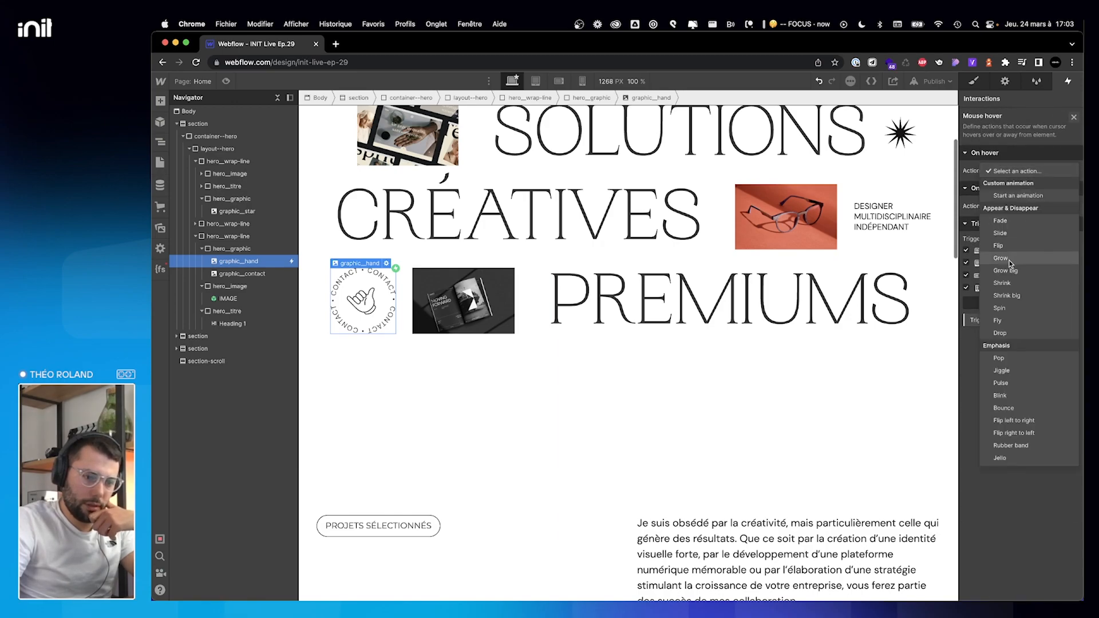
click(1012, 384)
click(1016, 203)
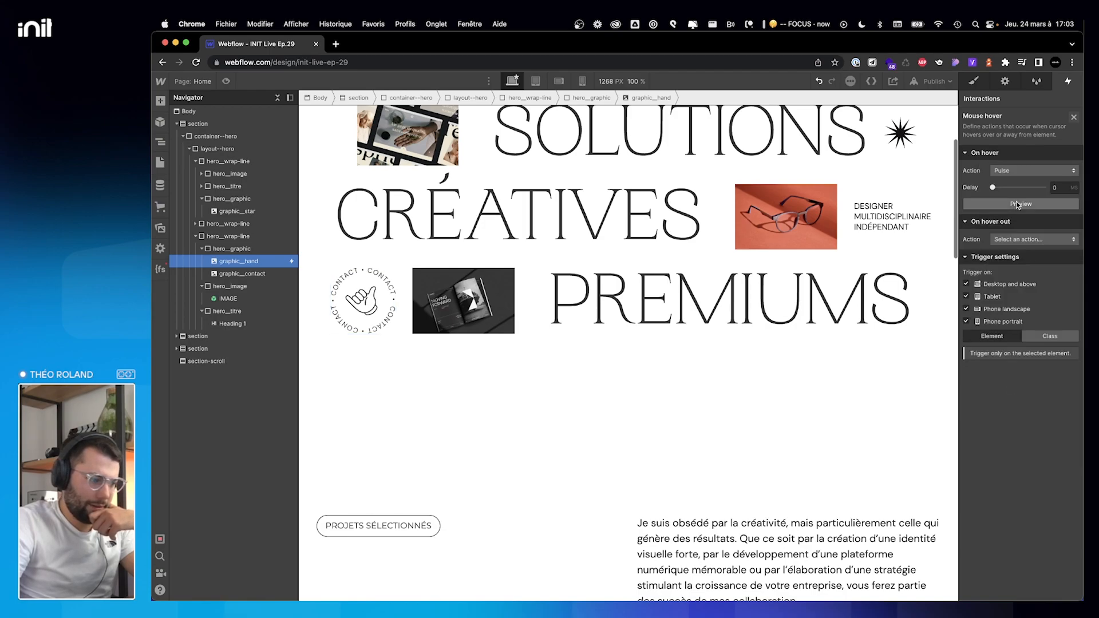
click(1023, 170)
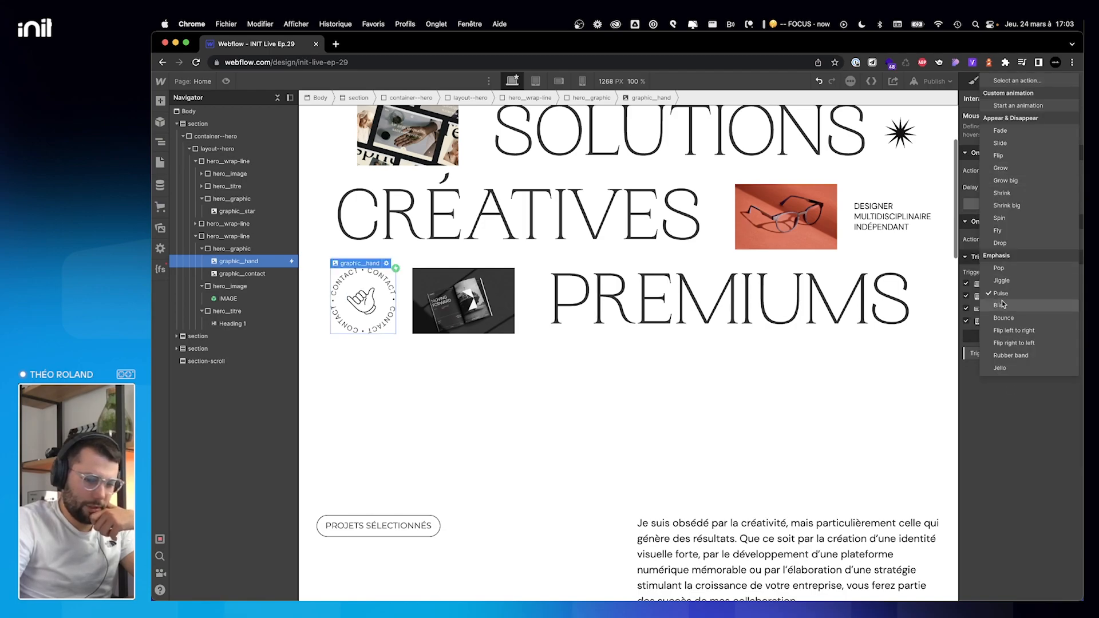
click(1006, 315)
click(1013, 203)
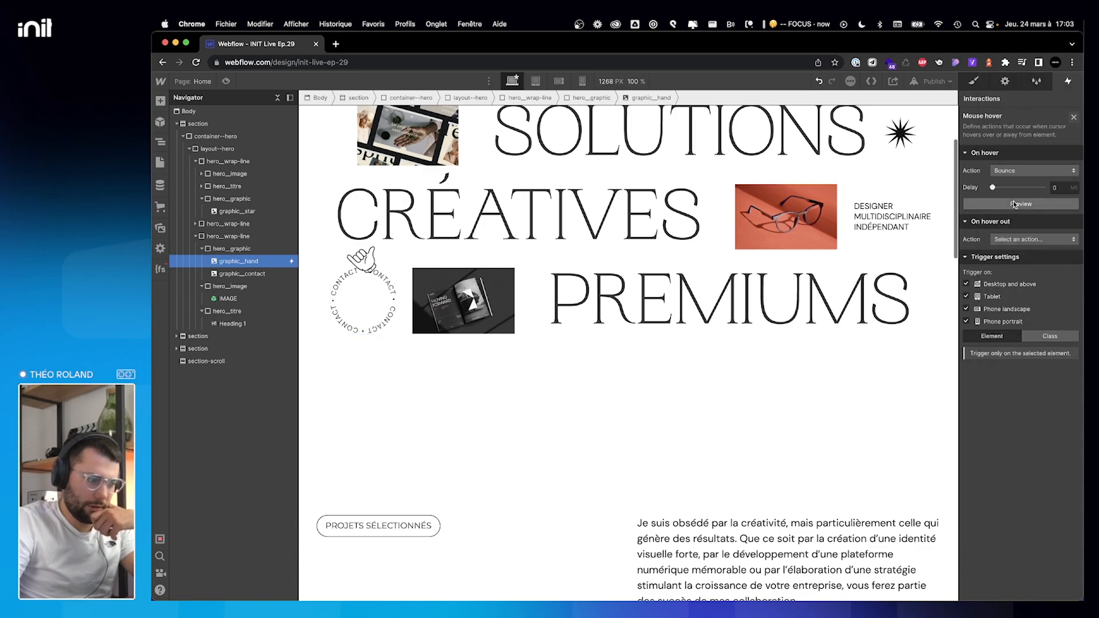
Set the hand's on-hover action to Pop, preview it, and make the trigger apply to the class.
click(1020, 170)
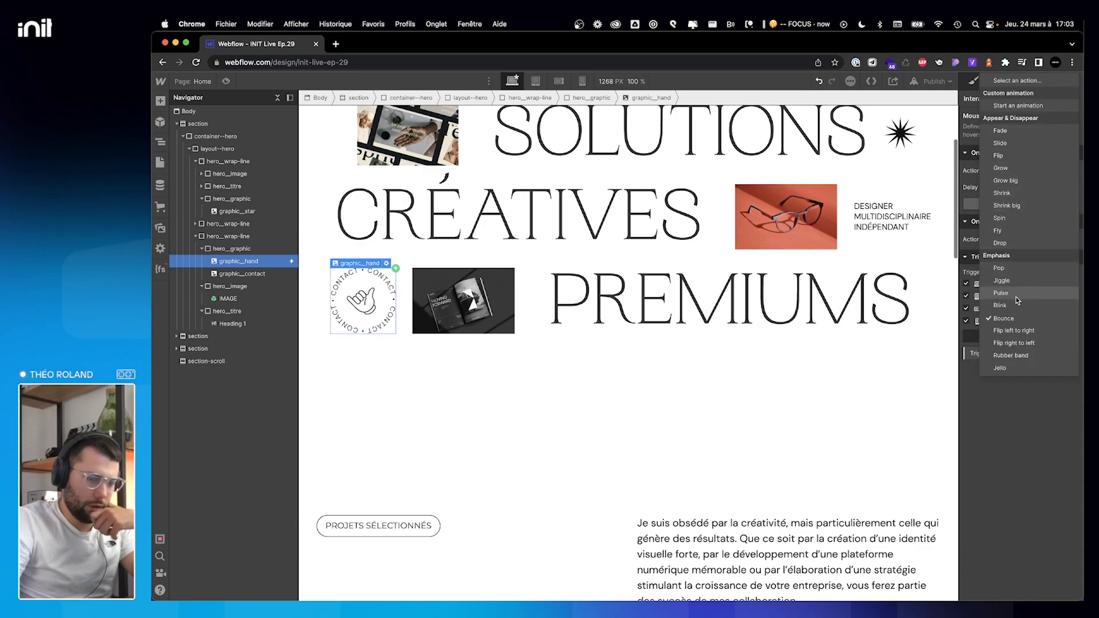
click(1016, 267)
click(1017, 205)
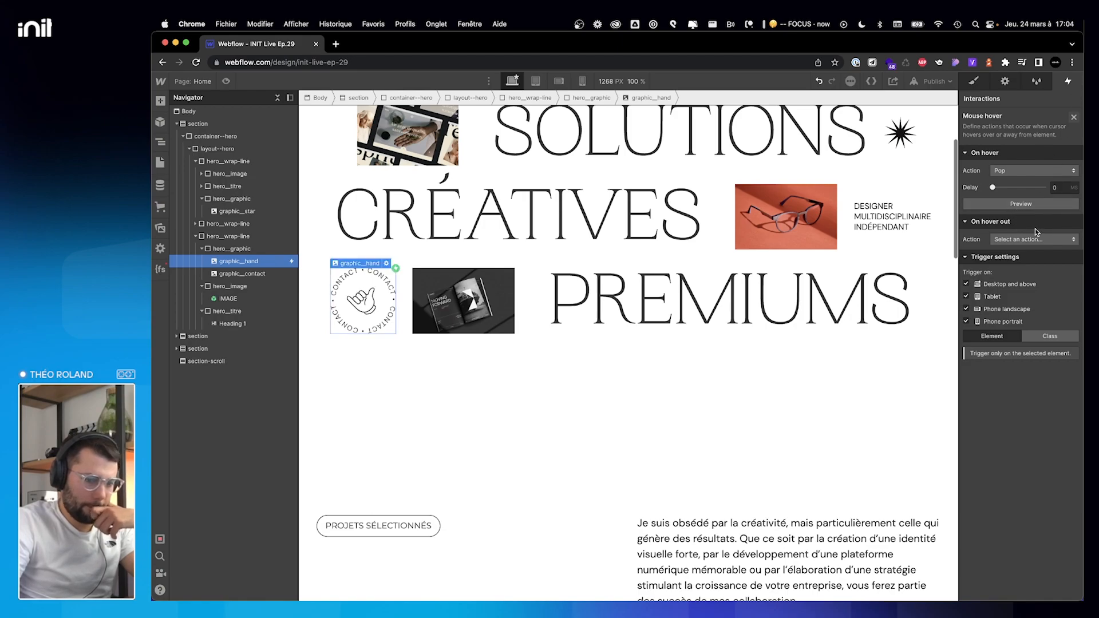
click(1031, 335)
Review the whole page in preview, from the hero through all the projects to the end and back.
scroll(380, 152, up, 3)
click(227, 81)
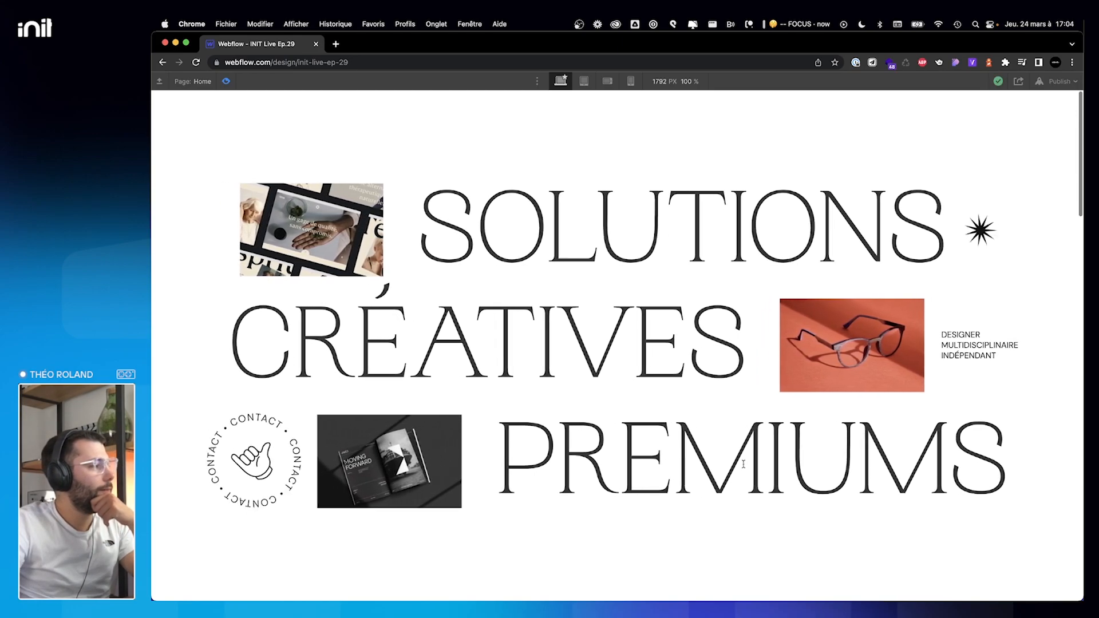
scroll(750, 463, down, 5)
scroll(749, 462, up, 5)
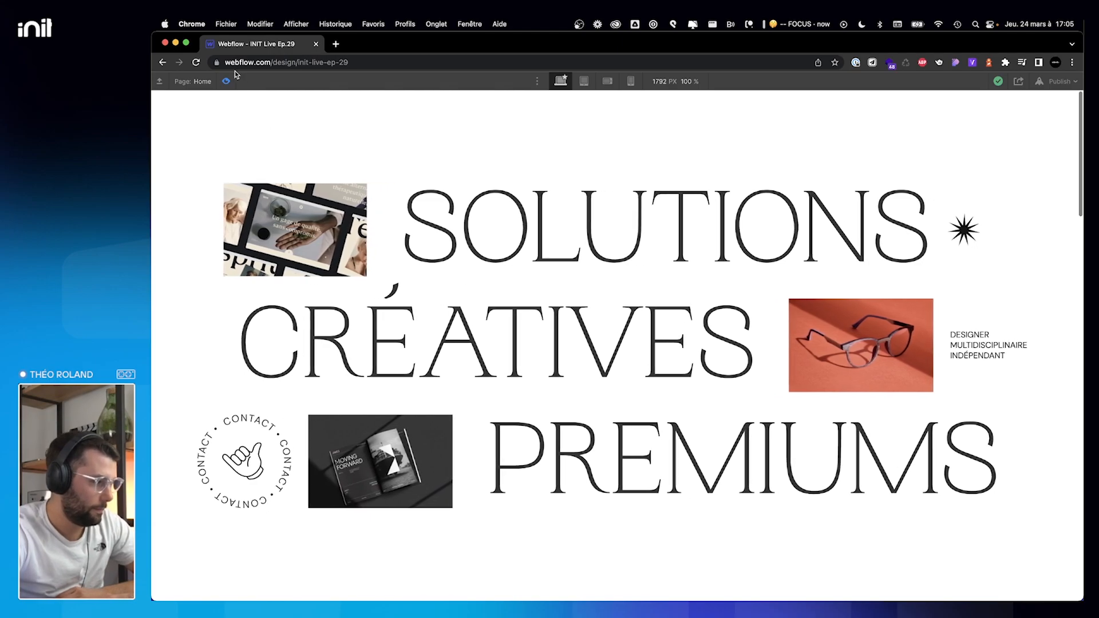
scroll(410, 376, down, 15)
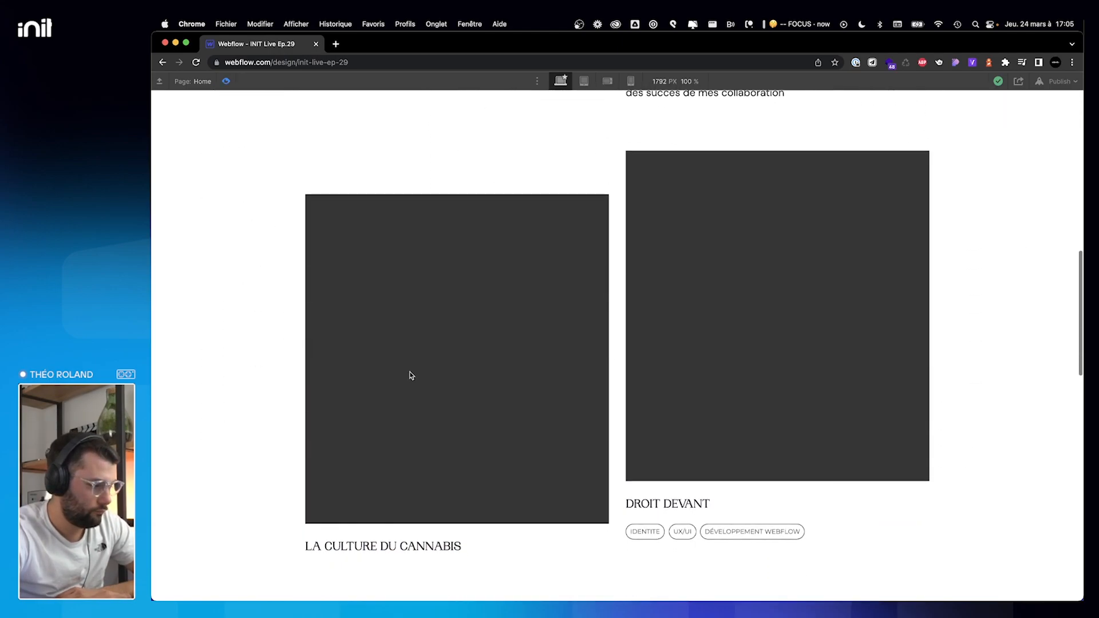
scroll(410, 375, down, 15)
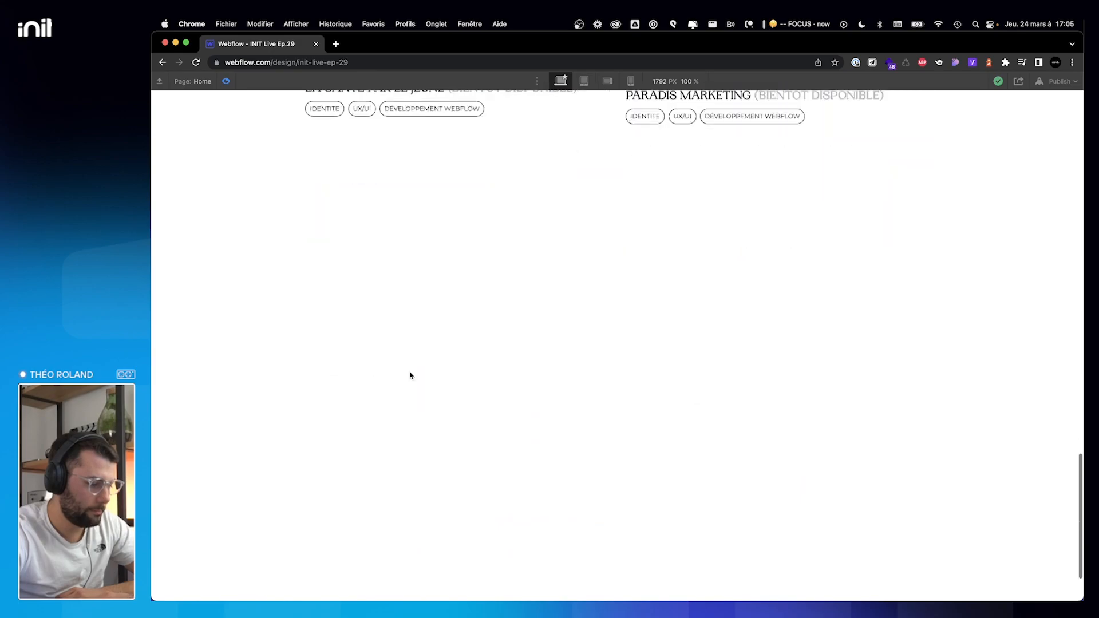
scroll(410, 376, up, 20)
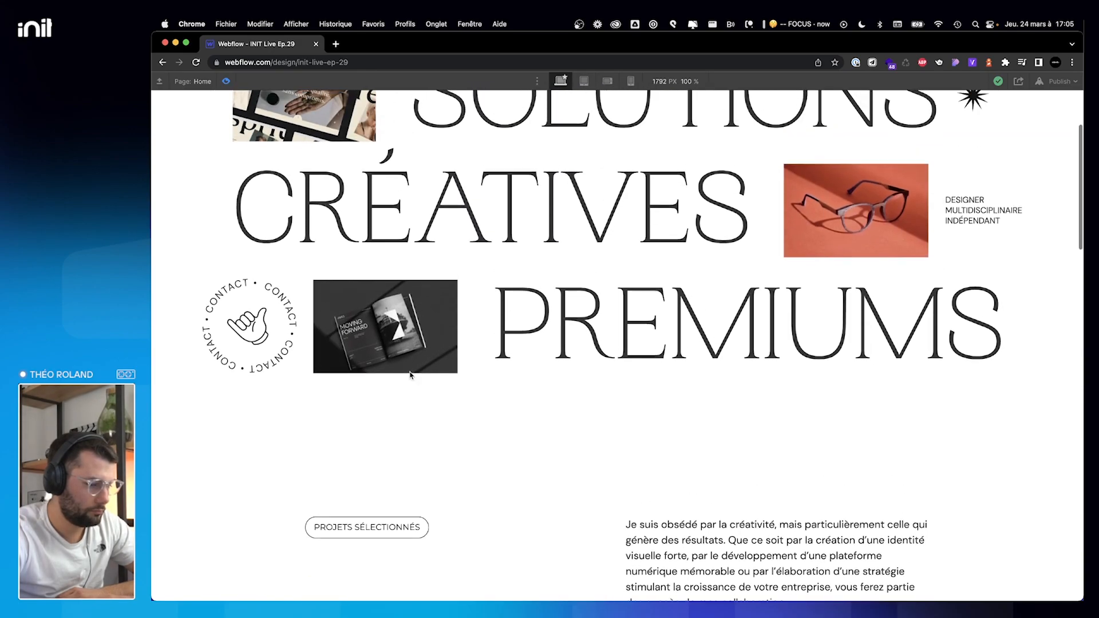
scroll(410, 376, up, 3)
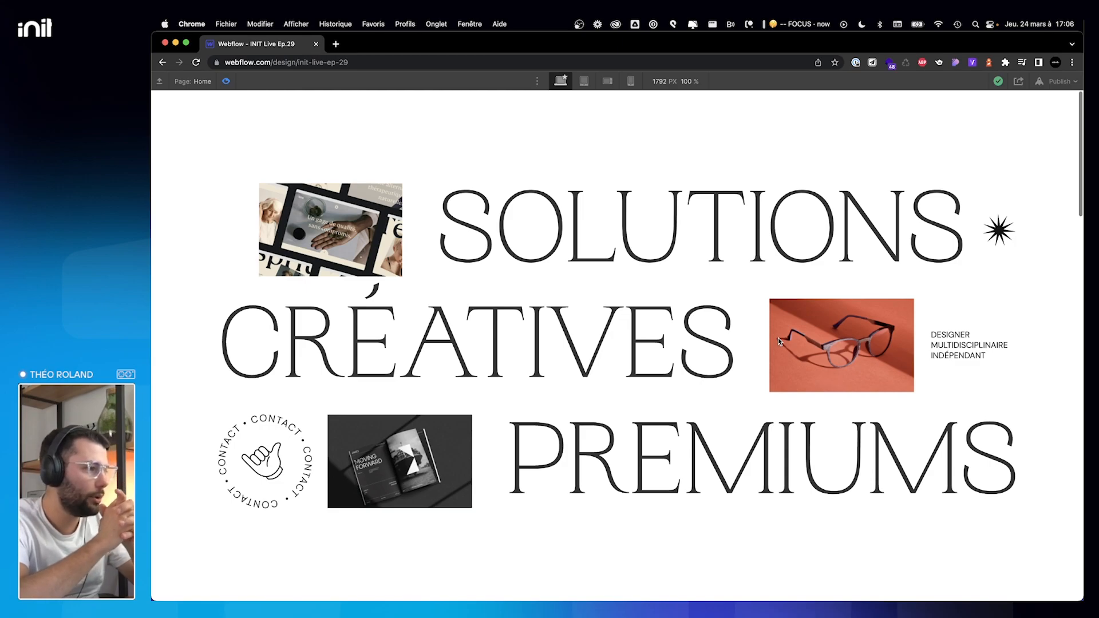
Open the Global Open House event site, global-meetup.webflow.io, in a new browser tab.
key(super+t)
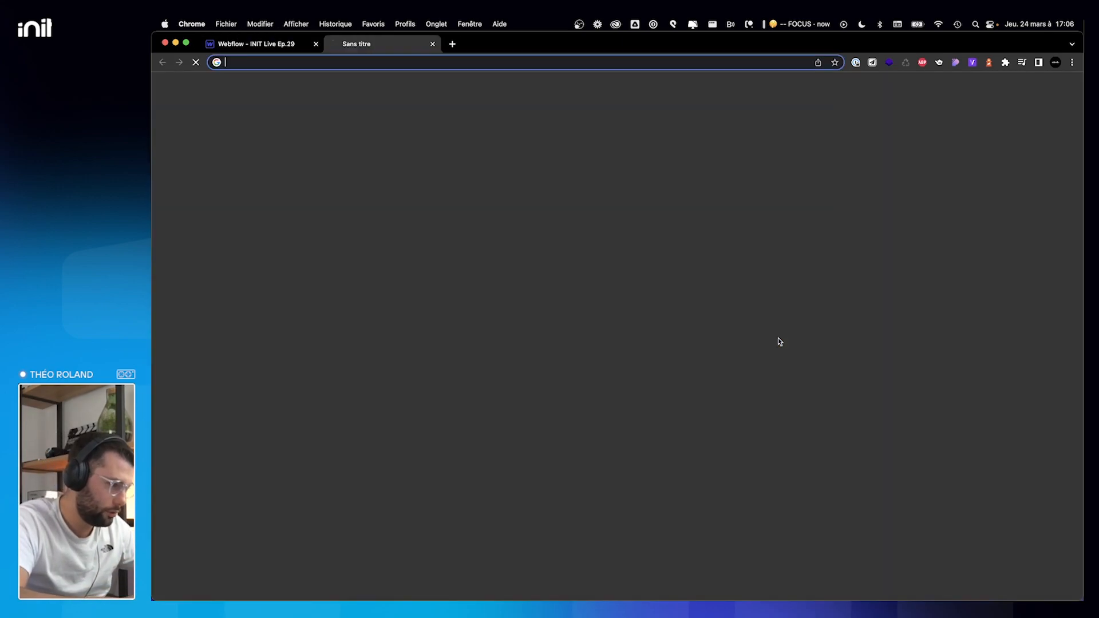
text(global)
text( news open house)
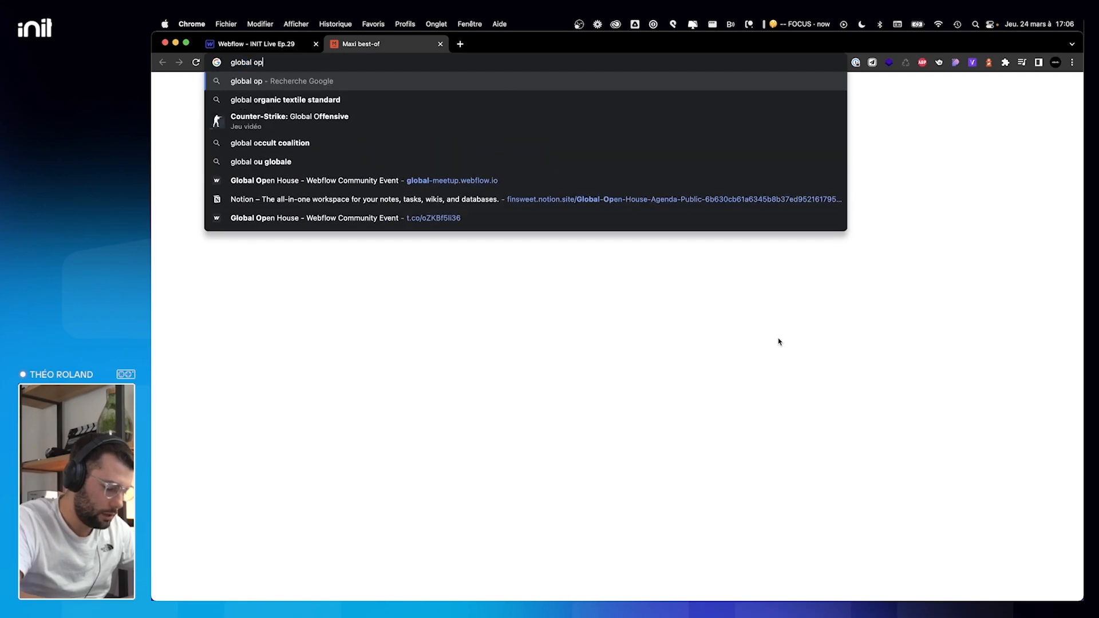
key(Down)
key(Down)
key(Down)
key(Down)
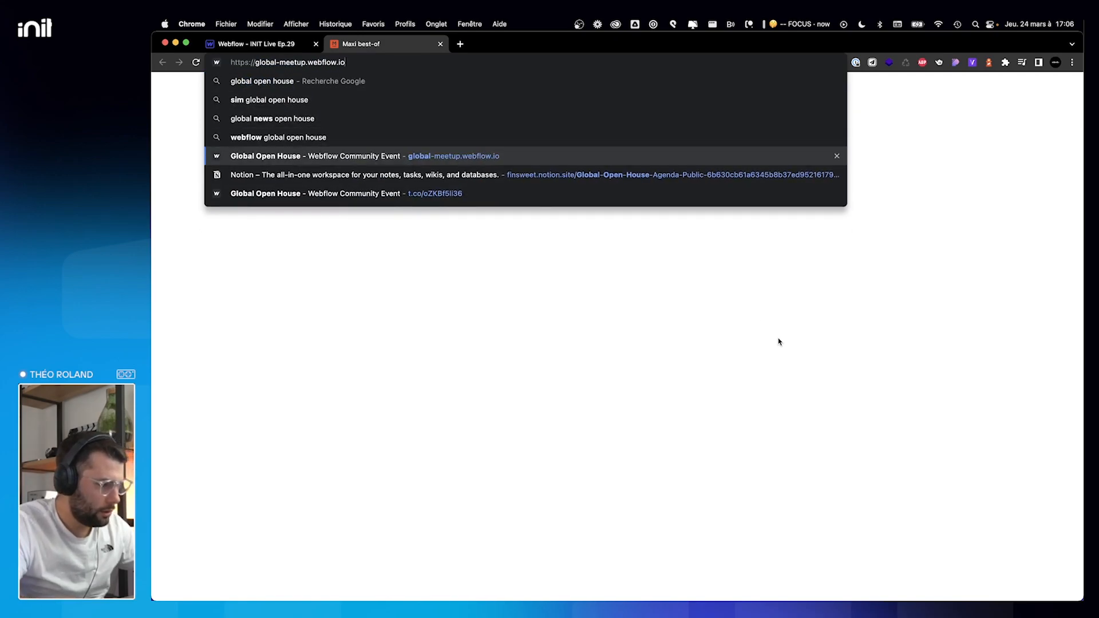
key(Return)
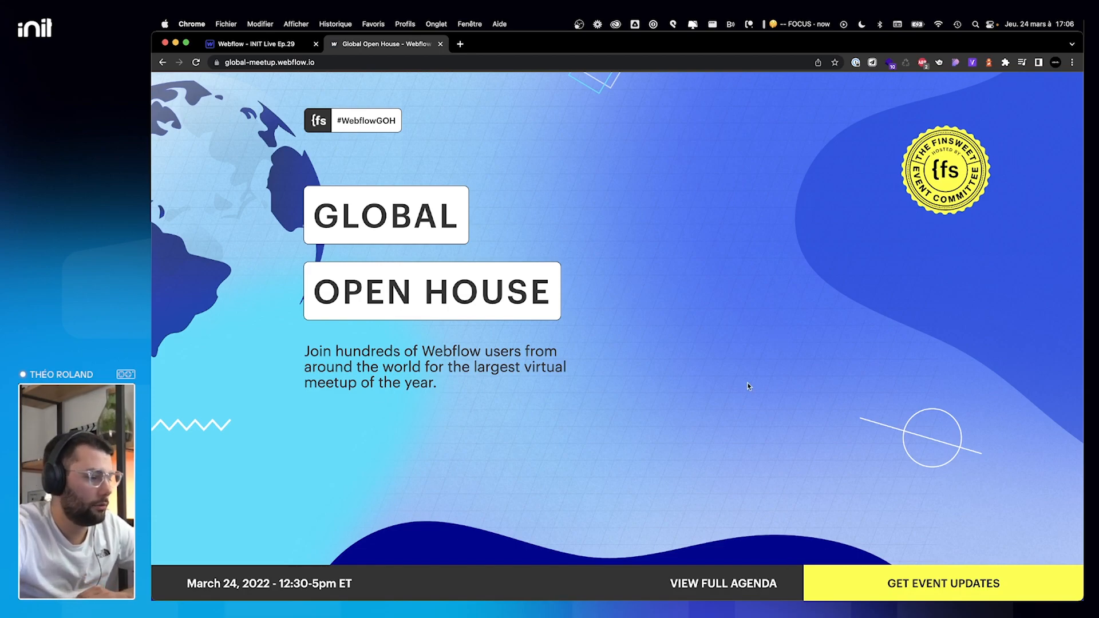
Read through the event page past the No-Code Community Panel and open the full agenda.
scroll(636, 358, down, 5)
scroll(637, 361, down, 4)
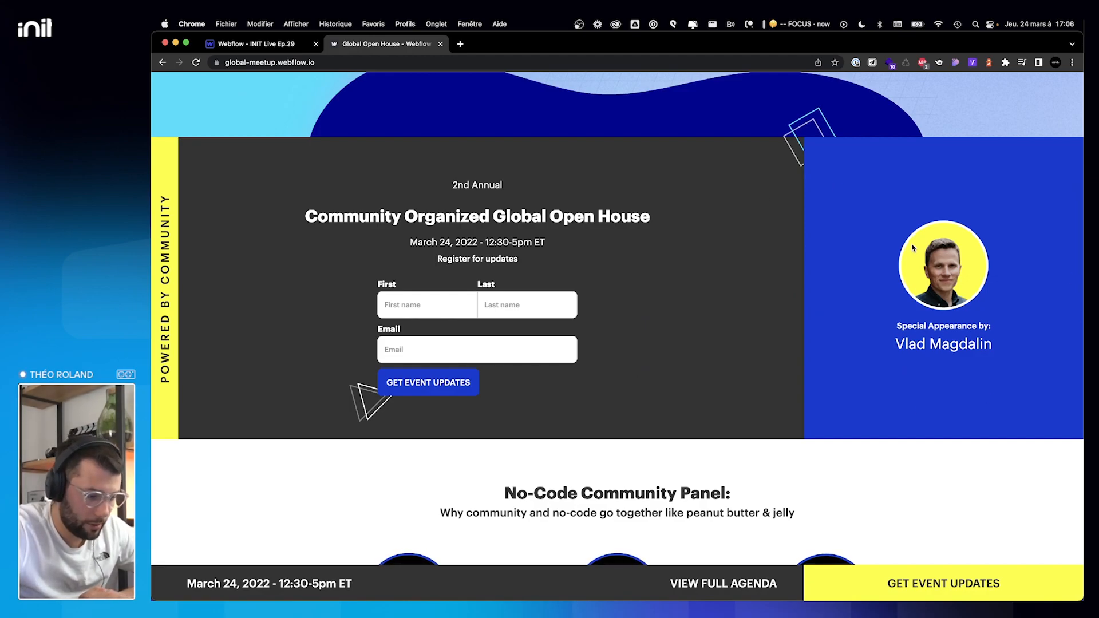
scroll(819, 295, down, 5)
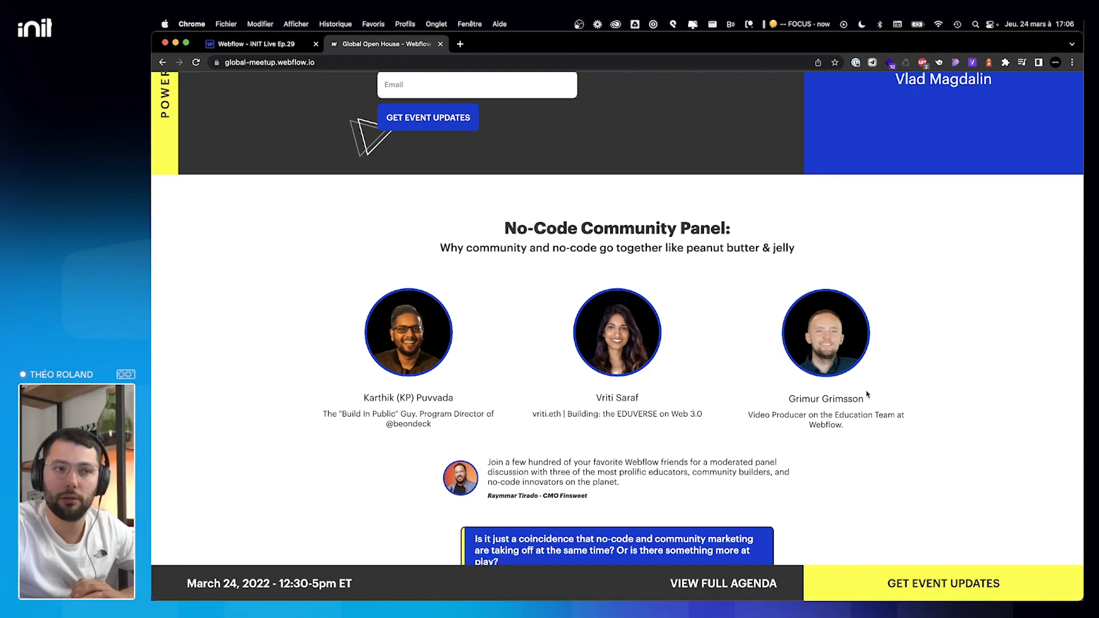
scroll(867, 395, down, 10)
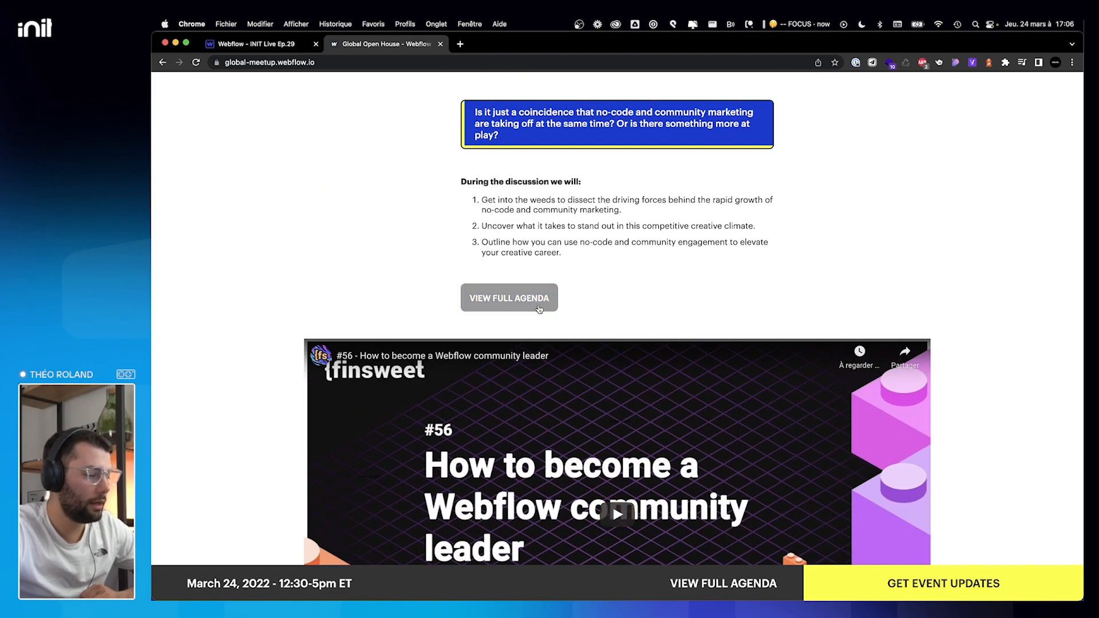
click(537, 306)
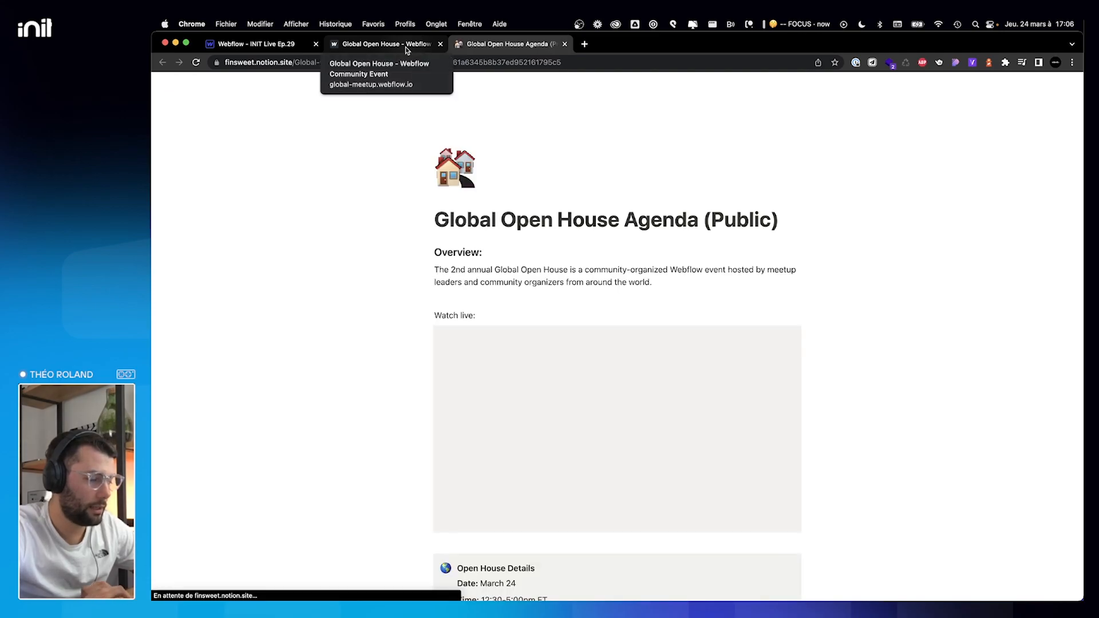
Read the Global Open House agenda's details and schedule, and return to the Webflow project's page preview.
scroll(461, 346, down, 5)
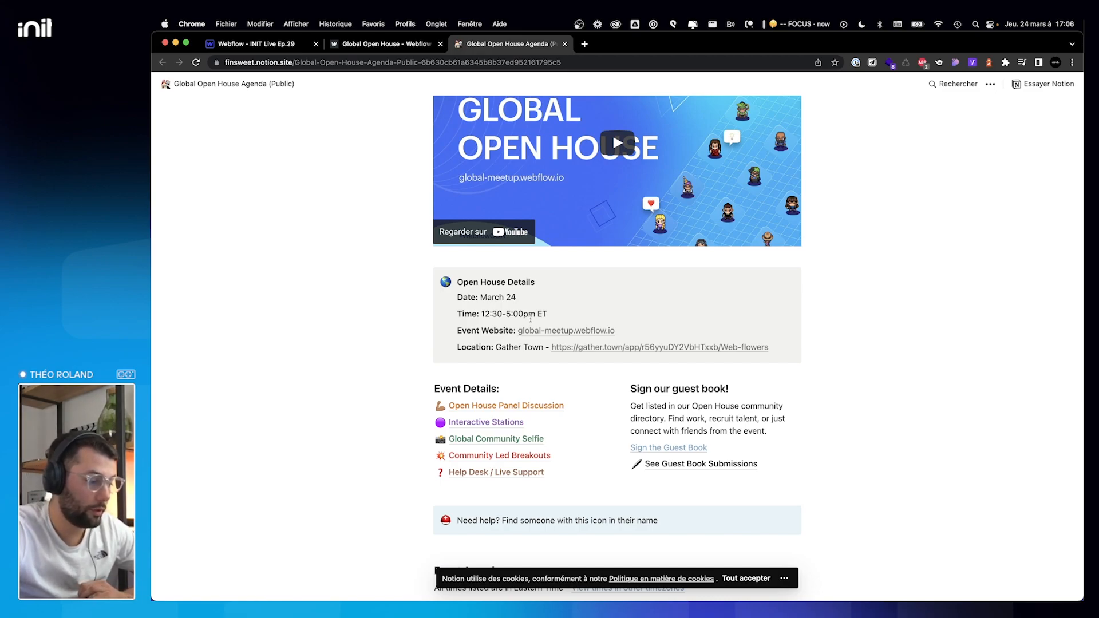
scroll(556, 363, down, 8)
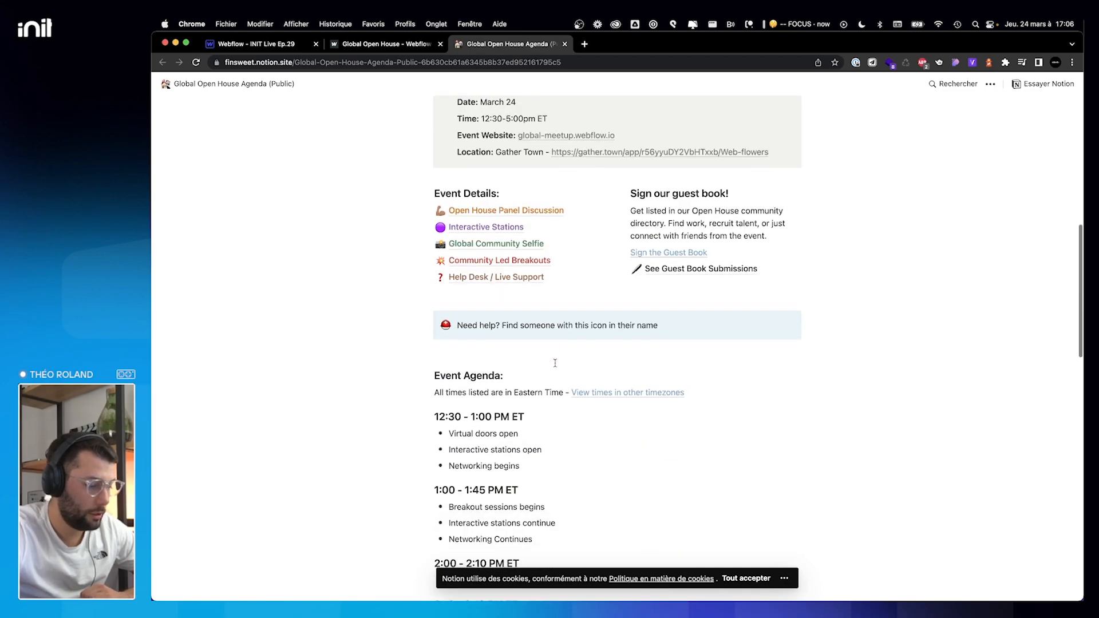
scroll(556, 363, down, 3)
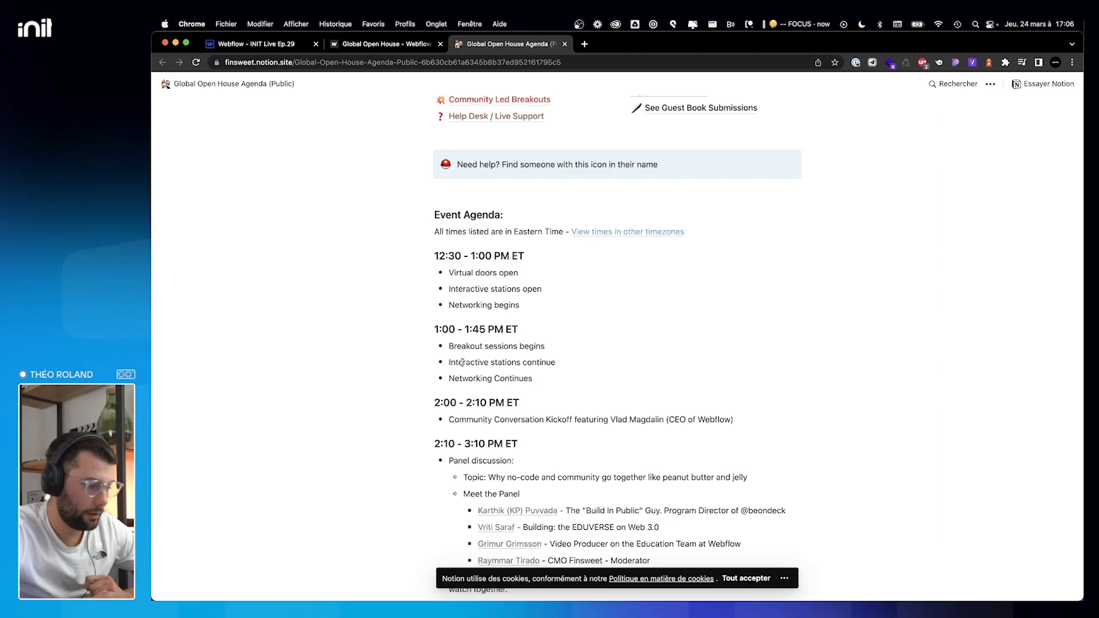
scroll(536, 362, down, 3)
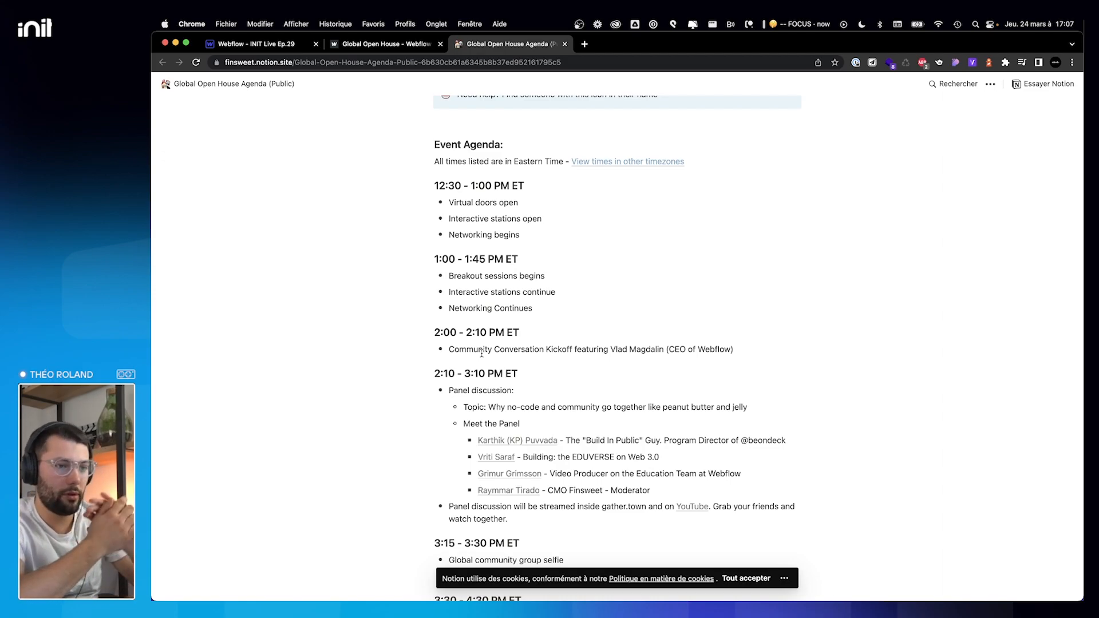
scroll(482, 353, down, 5)
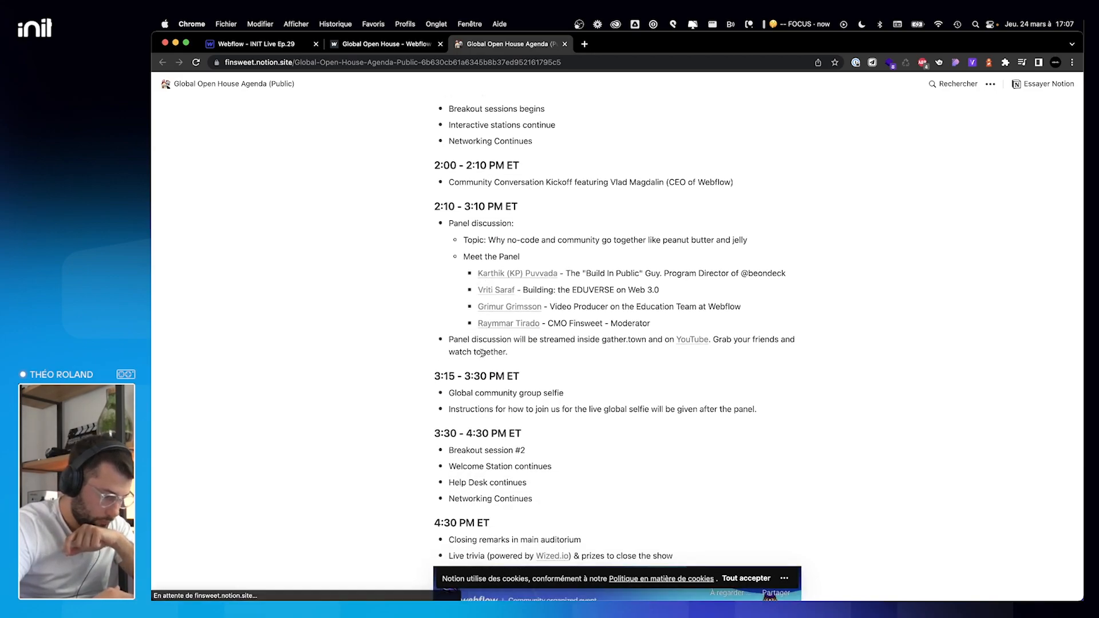
scroll(482, 353, down, 5)
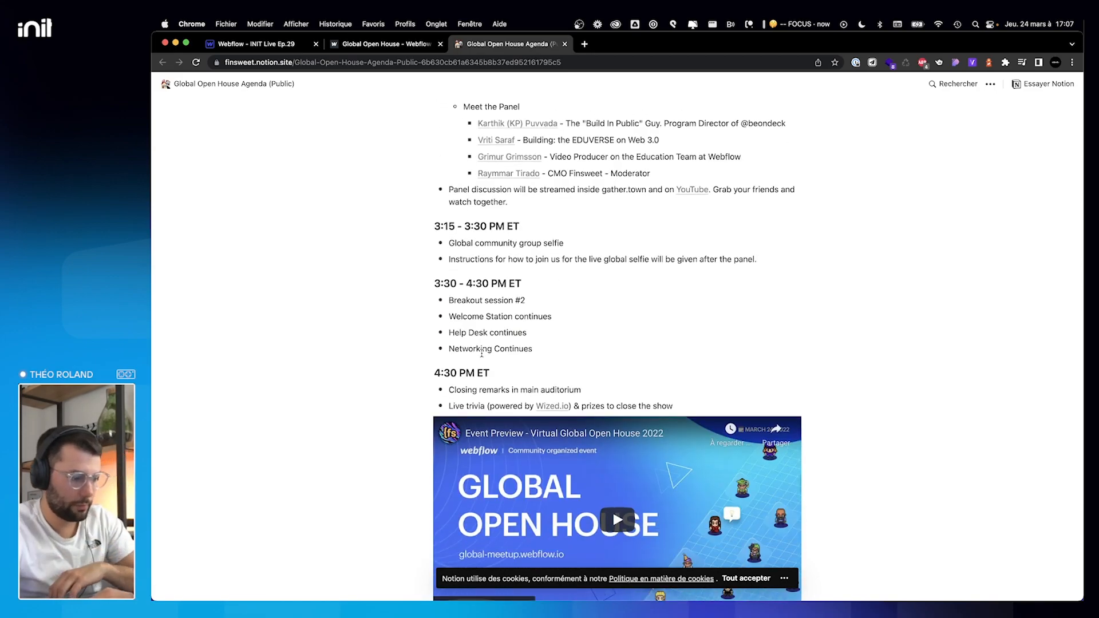
scroll(482, 353, up, 20)
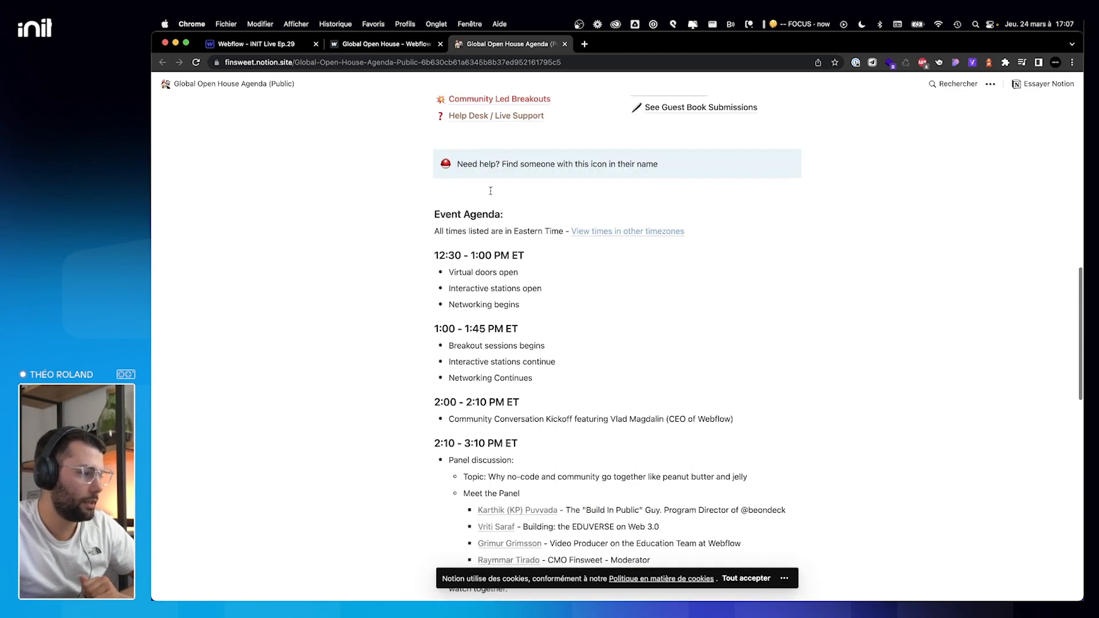
scroll(490, 190, up, 10)
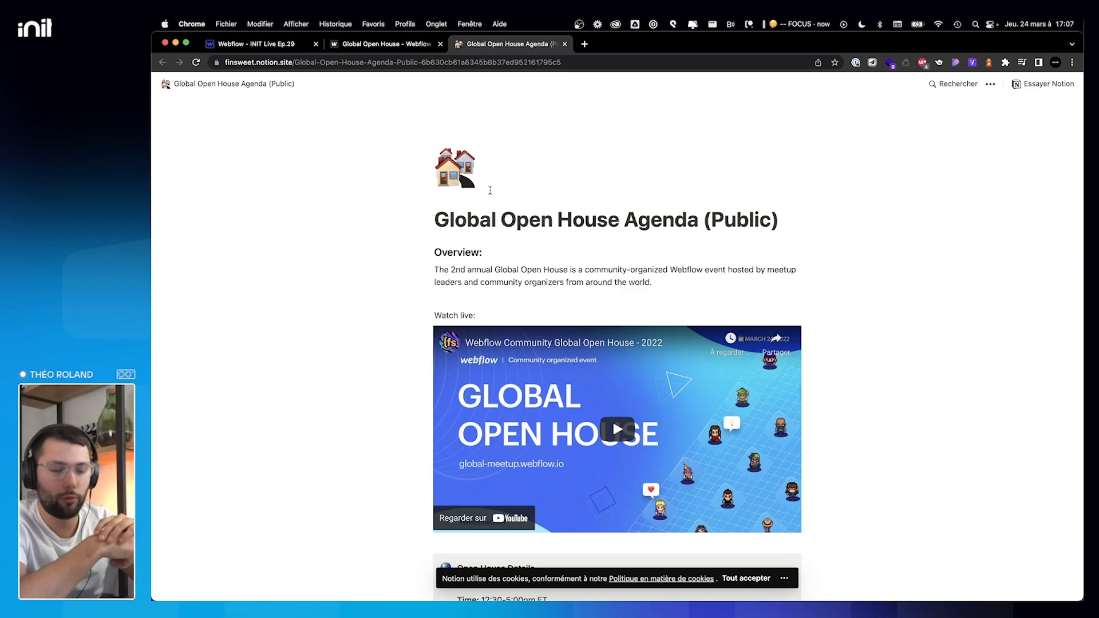
click(275, 44)
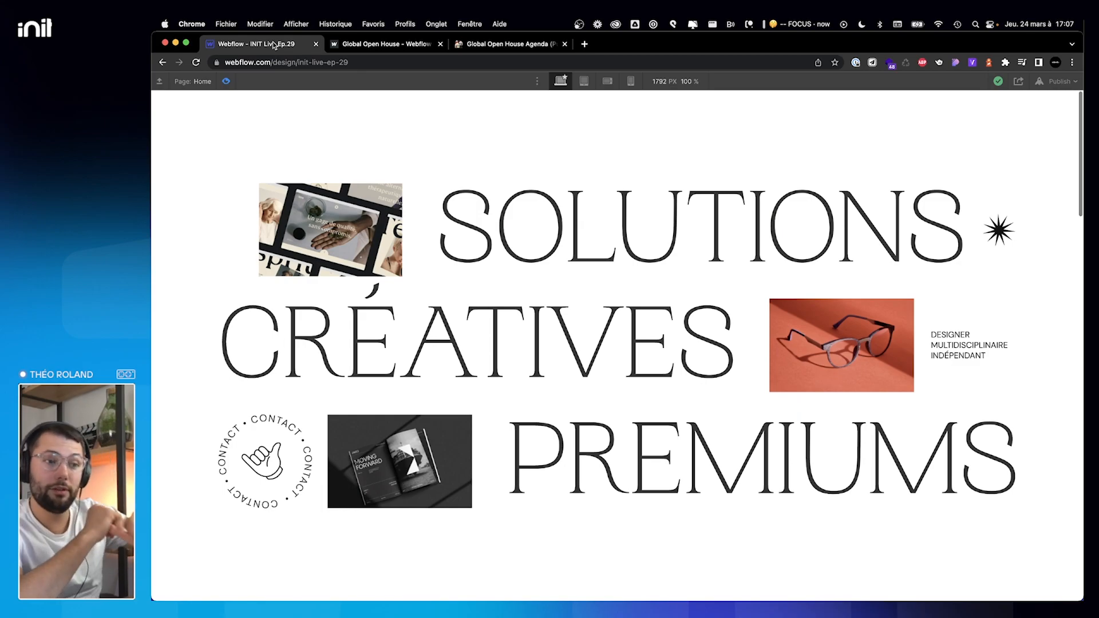